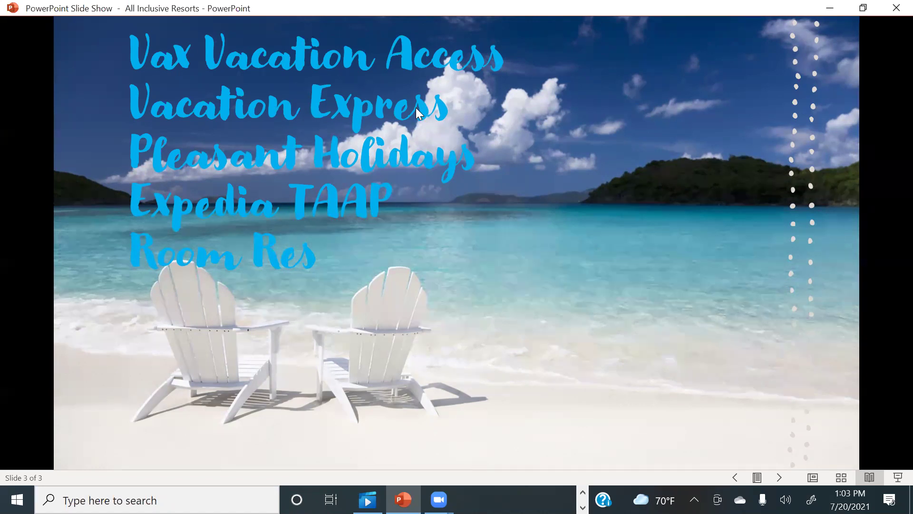
Advance the slide show to slide 3, the beach slide listing vendors from Vax Vacation Access to Room Res
{"action": "scroll", "coordinate": [229, 225], "scroll_direction": "down", "scroll_amount": 1}
{"action": "scroll", "coordinate": [329, 196], "scroll_direction": "up", "scroll_amount": 2}
{"action": "scroll", "coordinate": [269, 228], "scroll_direction": "down", "scroll_amount": 1}
Minimize the slide show, close the video player, and open vaxvacationaccess.com in a new tab
{"action": "left_click", "coordinate": [833, 10]}
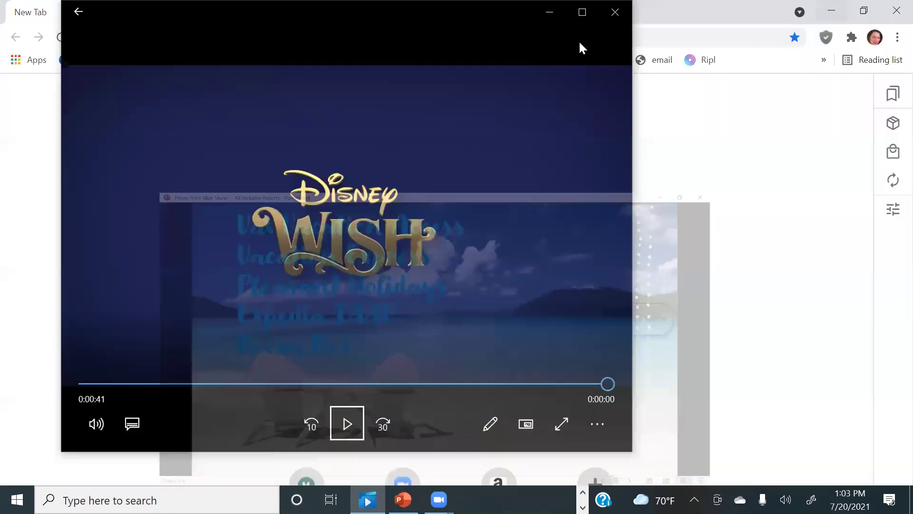
{"action": "left_click", "coordinate": [614, 12]}
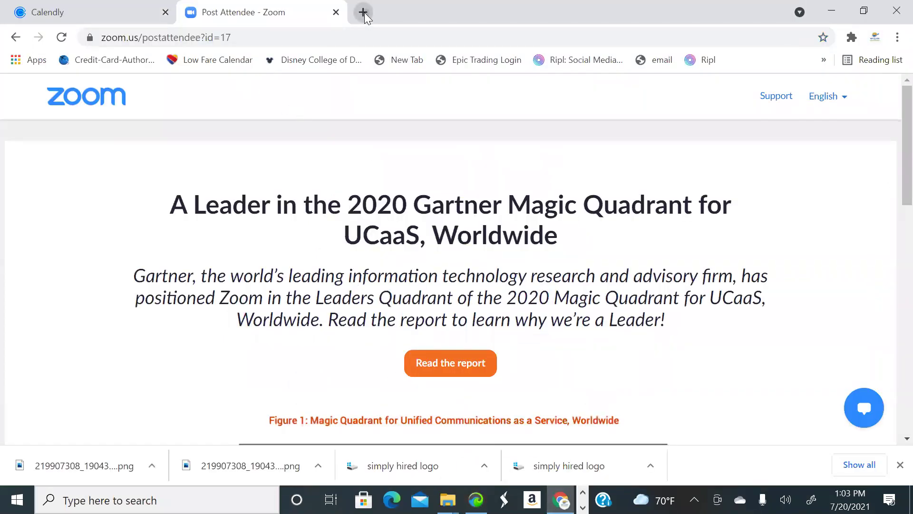
{"action": "left_click", "coordinate": [363, 12]}
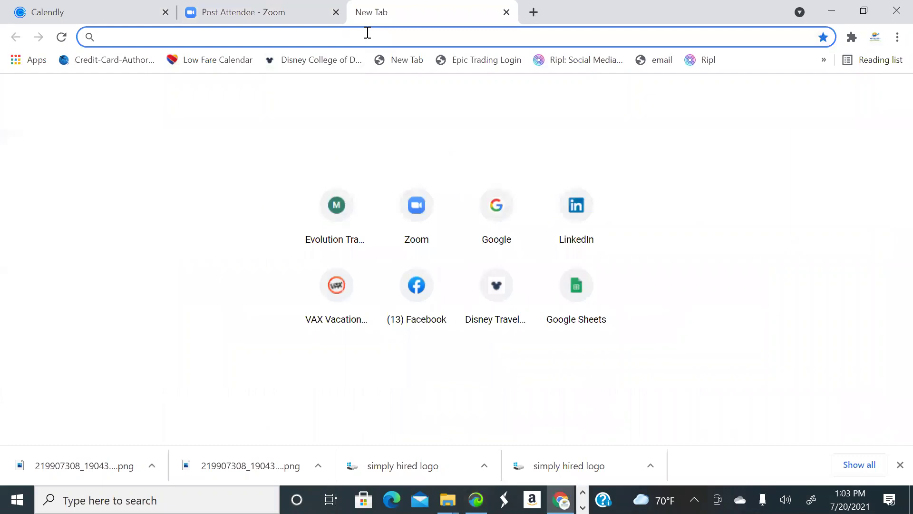
{"action": "type", "text": "vax"}
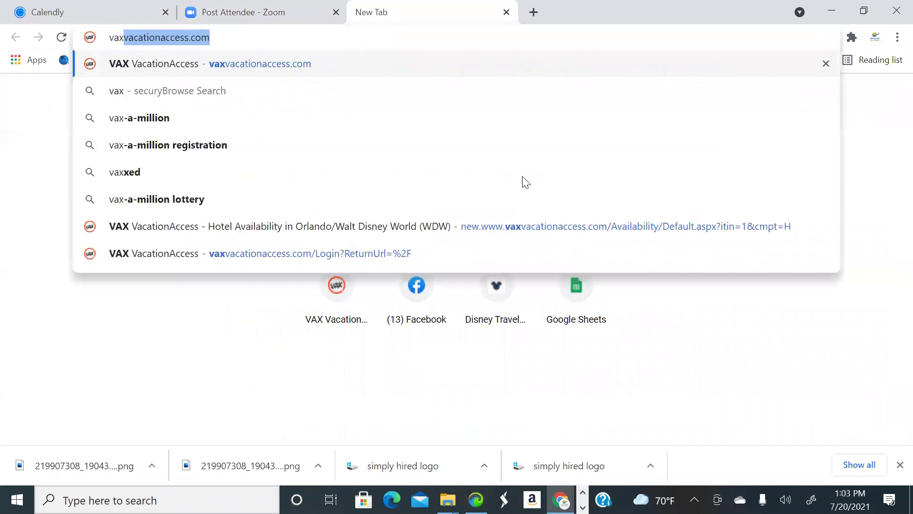
{"action": "key", "text": "Return"}
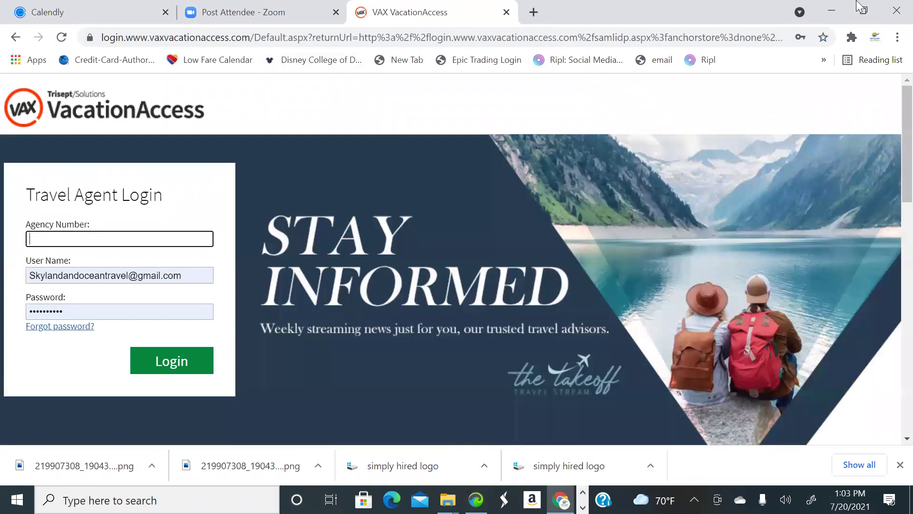
Minimize the browser and File Explorer windows and launch Chrome from the desktop shortcut
{"action": "left_click", "coordinate": [832, 10]}
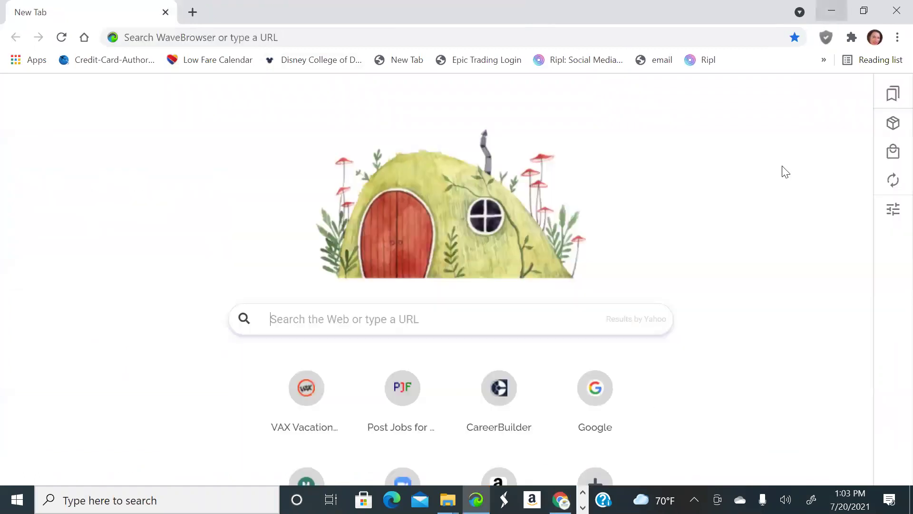
{"action": "left_click", "coordinate": [832, 8]}
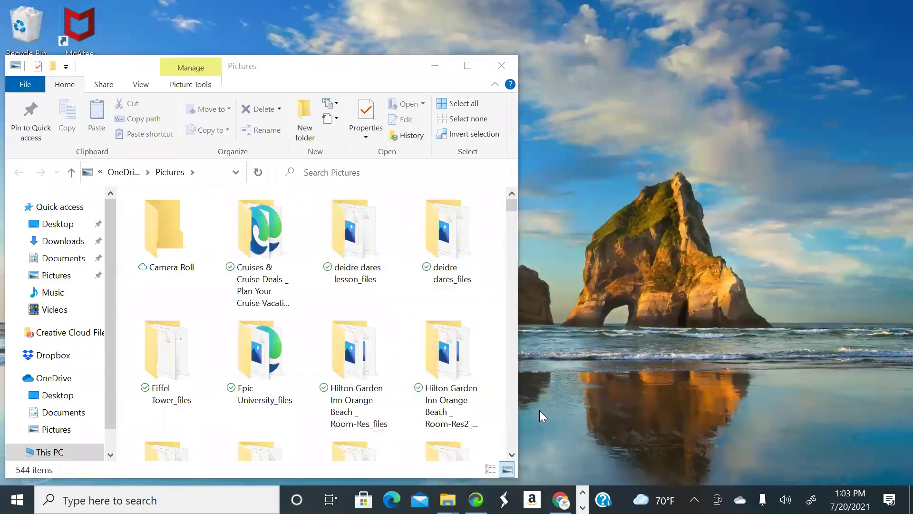
{"action": "left_click", "coordinate": [435, 65]}
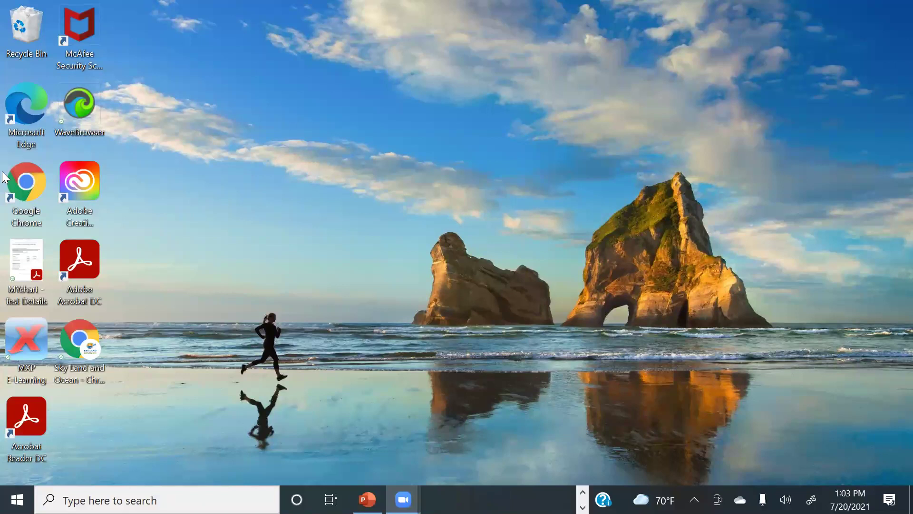
{"action": "double_click", "coordinate": [21, 193]}
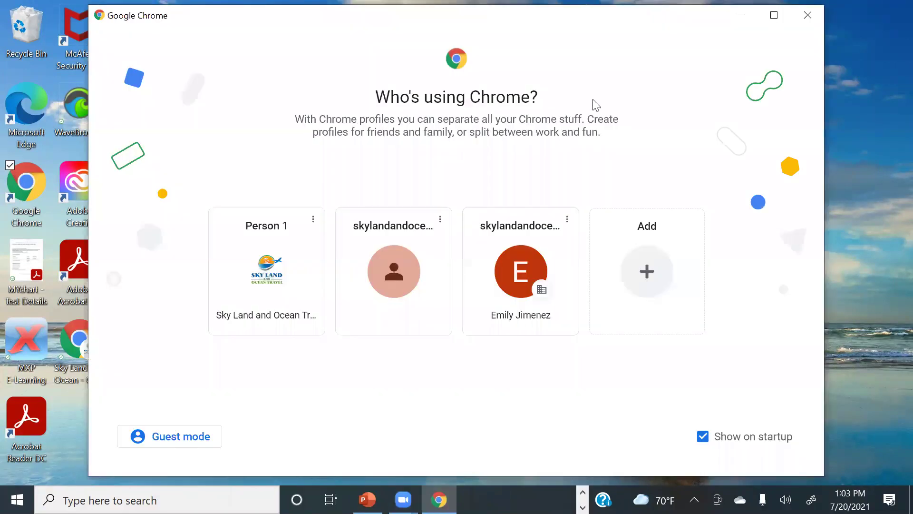
Open the Sky Land and Ocean Chrome profile in a maximized window
{"action": "left_click", "coordinate": [745, 20]}
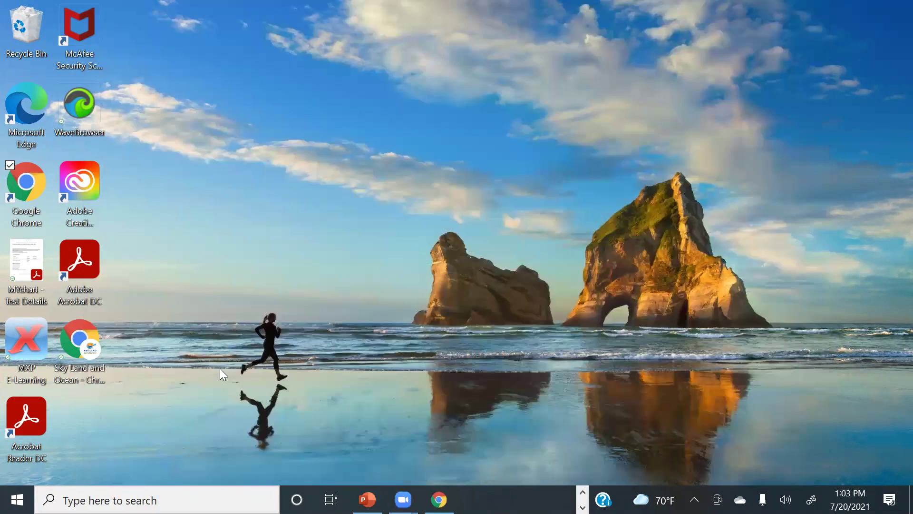
{"action": "left_click", "coordinate": [74, 326]}
{"action": "double_click", "coordinate": [74, 327]}
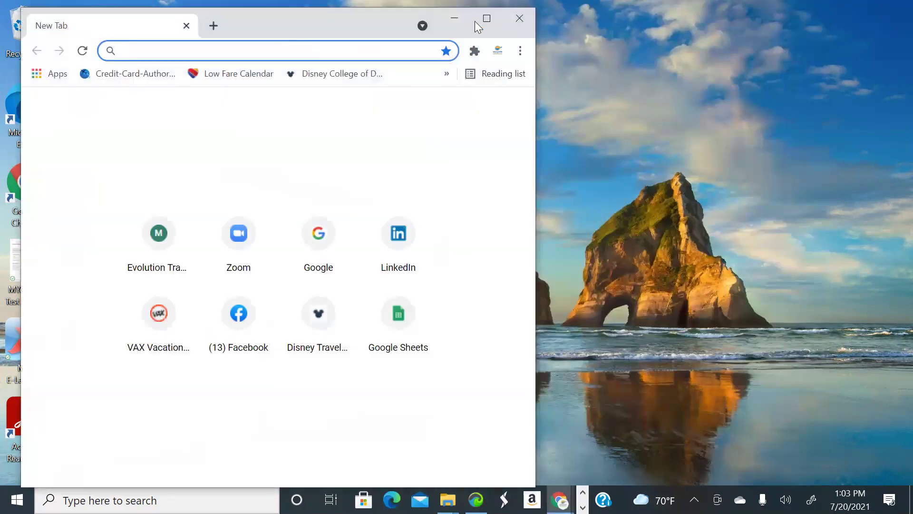
{"action": "left_click", "coordinate": [486, 19]}
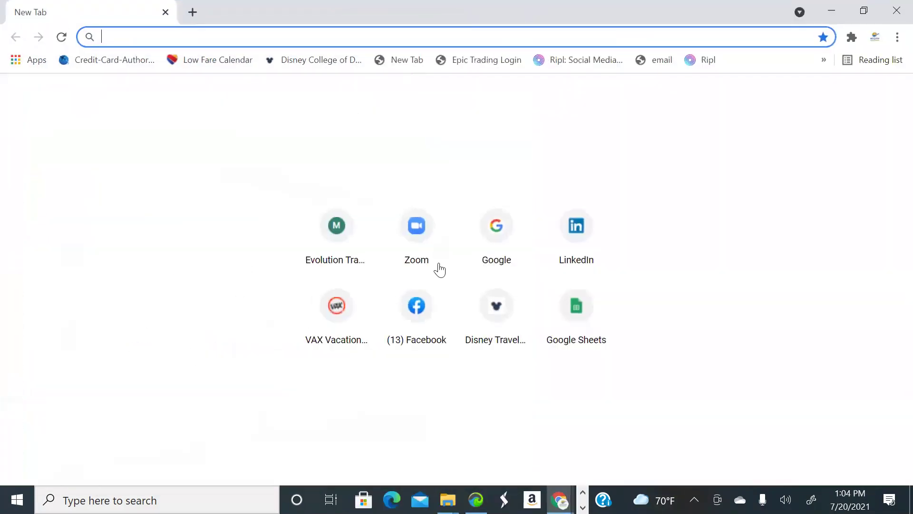
Go to vaxvacationaccess.com using the address bar suggestion for 'vax'
{"action": "left_click", "coordinate": [507, 230]}
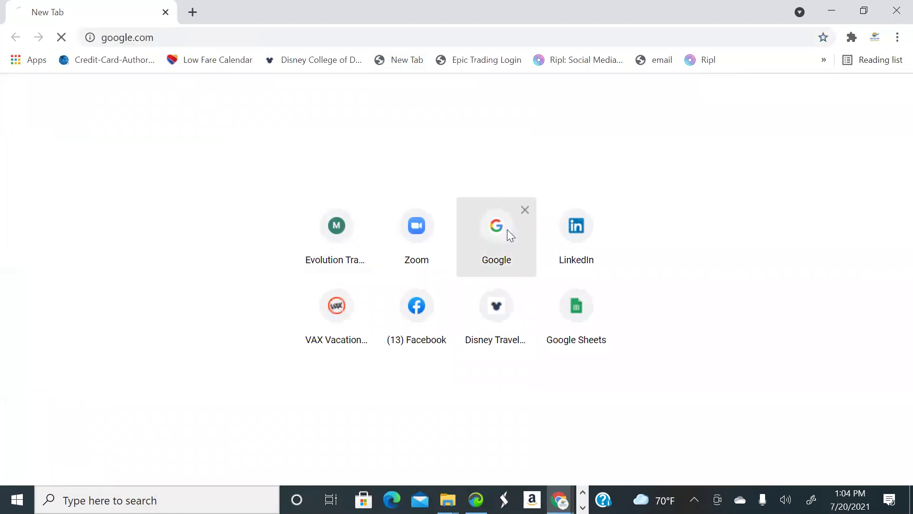
{"action": "left_click", "coordinate": [395, 41]}
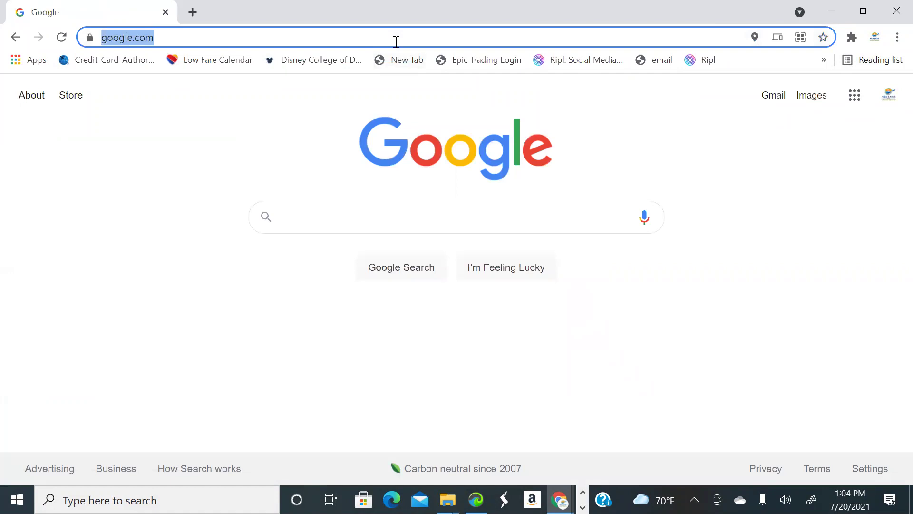
{"action": "type", "text": "vax"}
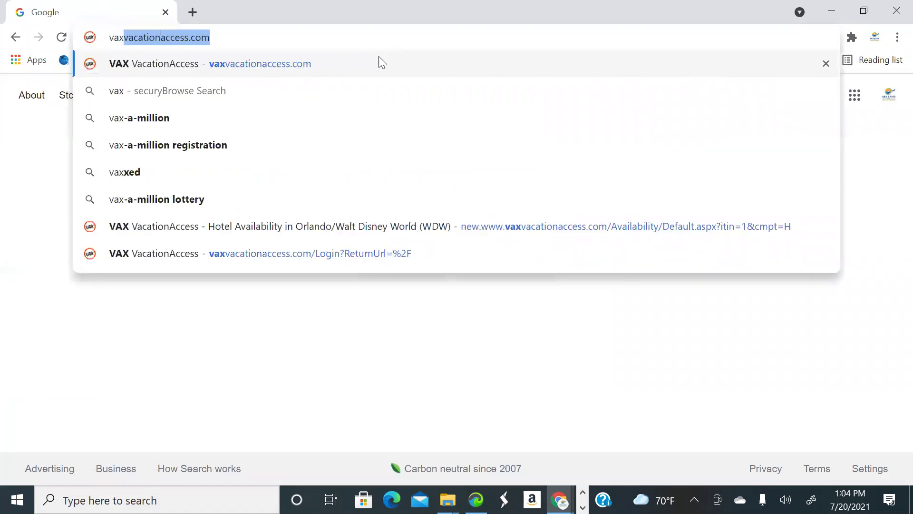
{"action": "left_click", "coordinate": [380, 63]}
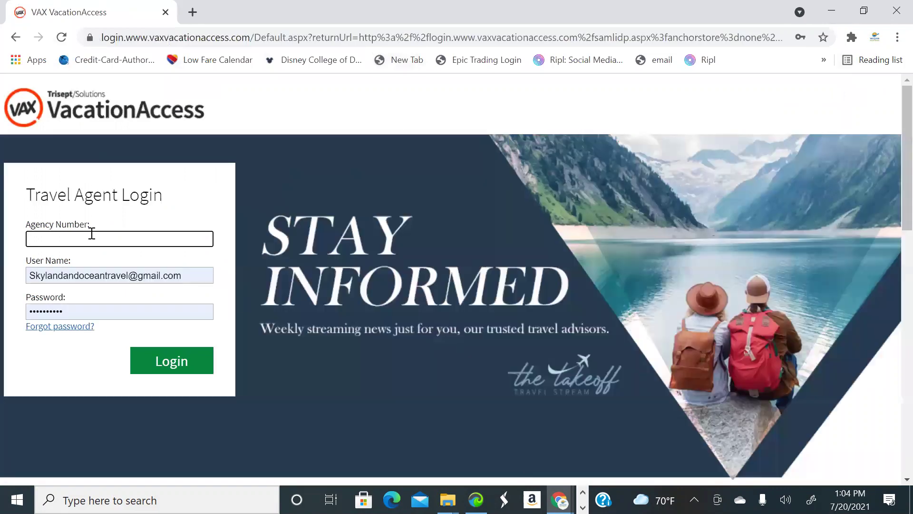
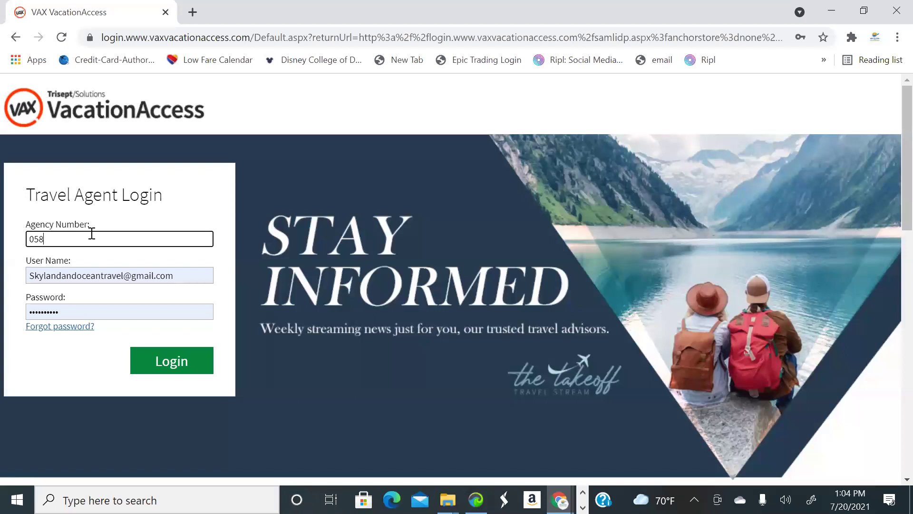
Enter the agency number, fill a saved user name and password, and submit the login
{"action": "left_click", "coordinate": [181, 274]}
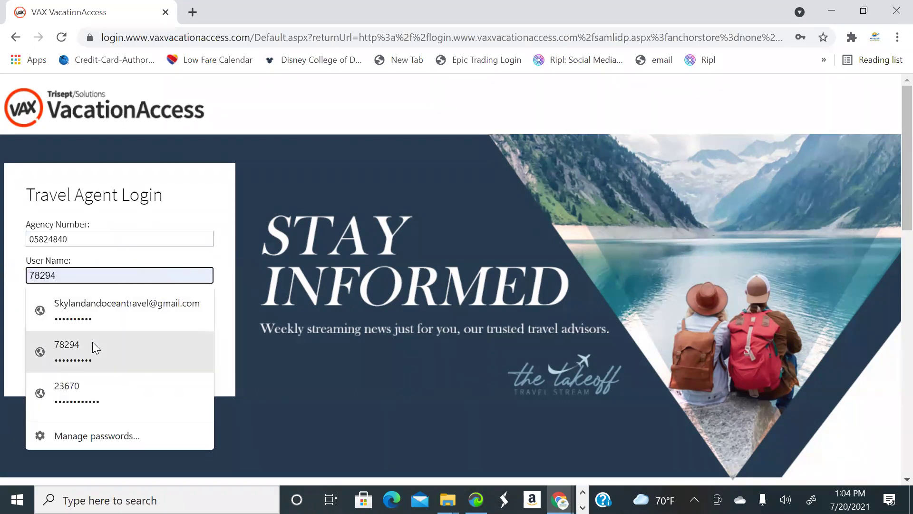
{"action": "left_click", "coordinate": [92, 341]}
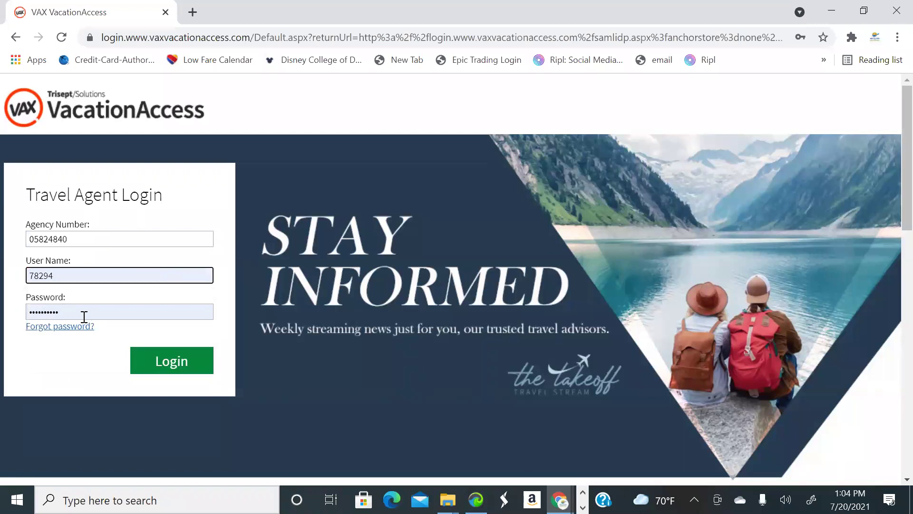
{"action": "left_click", "coordinate": [168, 369]}
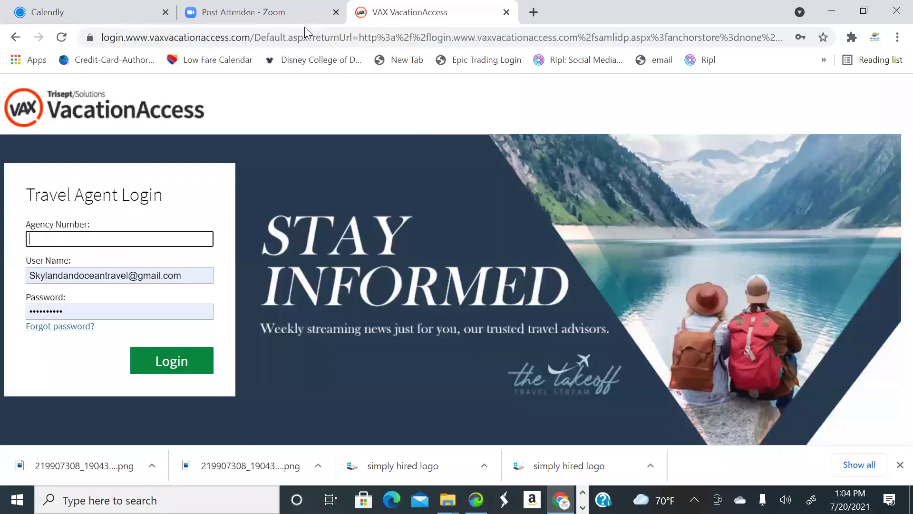
Re-enter the agency number, pick a saved login, and submit again
{"action": "left_click", "coordinate": [129, 245]}
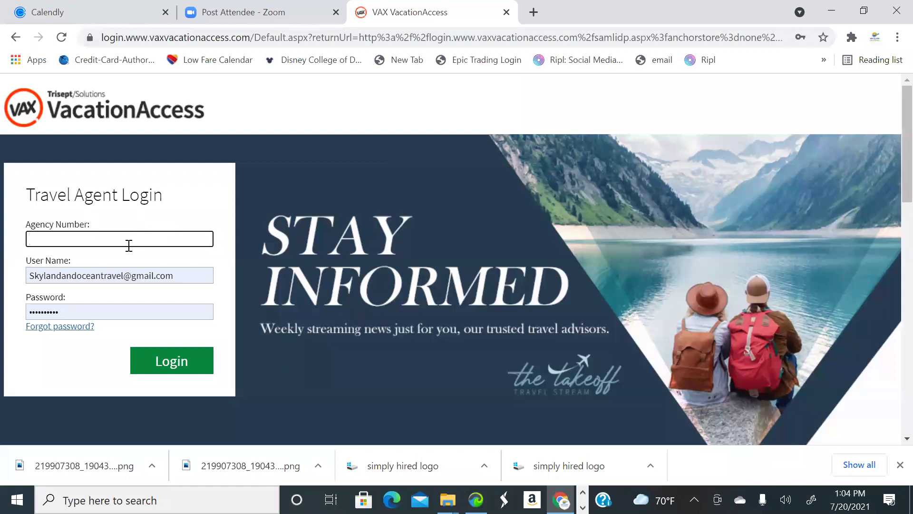
{"action": "type", "text": "05824840"}
{"action": "double_click", "coordinate": [188, 275]}
{"action": "left_click", "coordinate": [101, 356]}
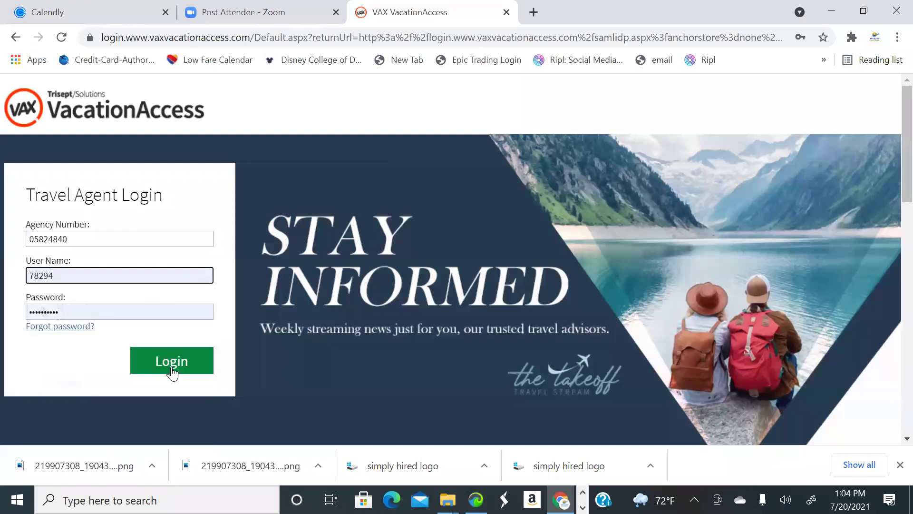
{"action": "left_click", "coordinate": [173, 367]}
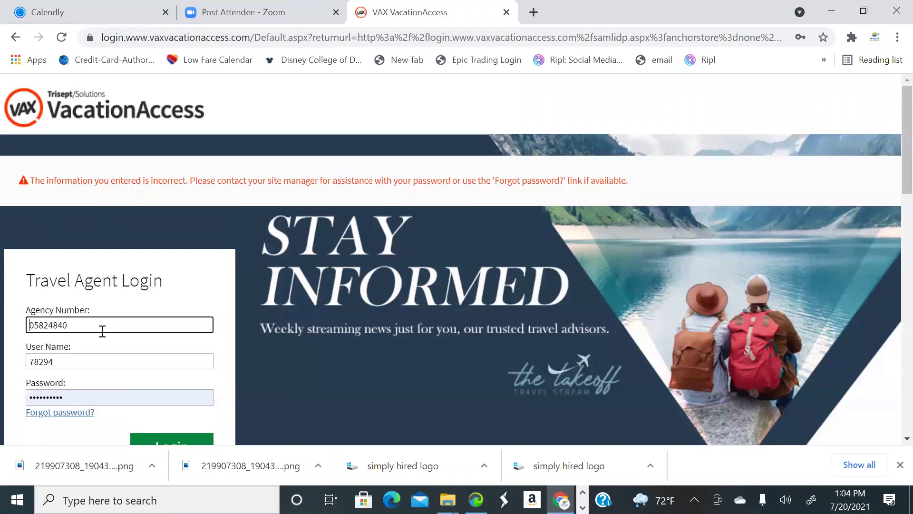
Enter a different saved user name with its saved password and retry the login
{"action": "key", "text": "Tab"}
{"action": "type", "text": "23670"}
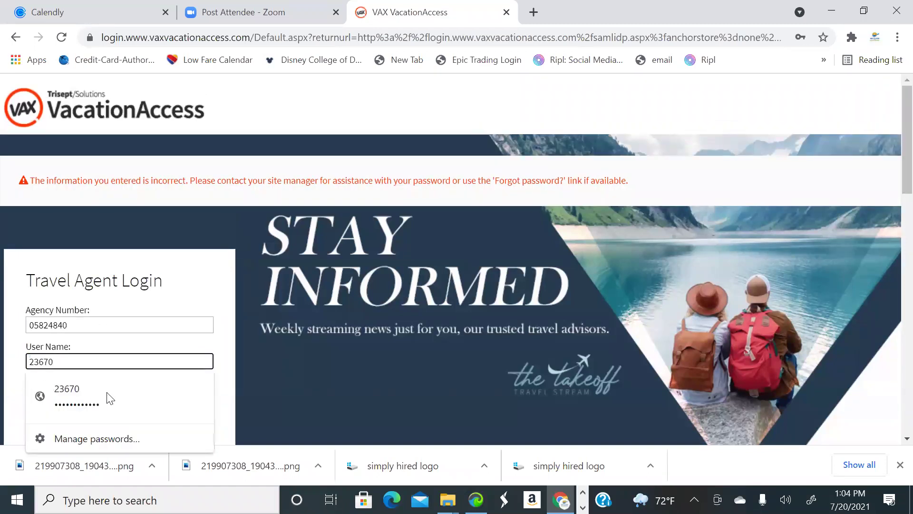
{"action": "left_click", "coordinate": [131, 409]}
{"action": "scroll", "coordinate": [193, 409], "scroll_direction": "down", "scroll_amount": 1}
{"action": "left_click", "coordinate": [189, 396]}
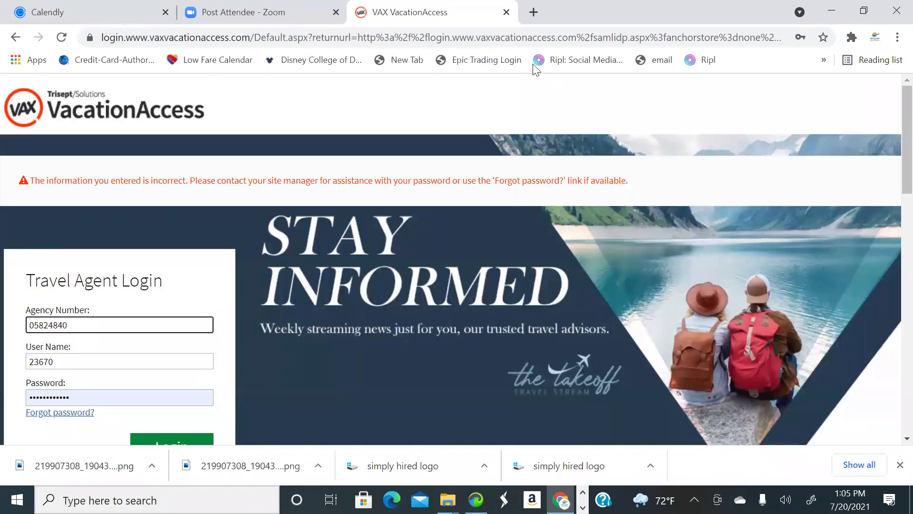
Close the VAX VacationAccess tab, leaving Zoom's Post Attendee page
{"action": "left_click", "coordinate": [506, 11]}
{"action": "scroll", "coordinate": [390, 261], "scroll_direction": "down", "scroll_amount": 3}
{"action": "scroll", "coordinate": [444, 330], "scroll_direction": "up", "scroll_amount": 3}
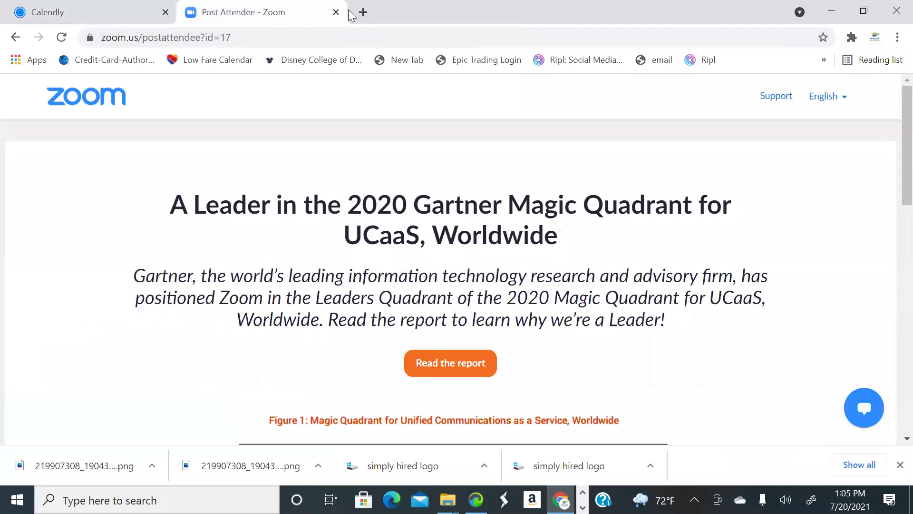
Open a new tab on the Google homepage, then show the desktop
{"action": "left_click", "coordinate": [363, 12]}
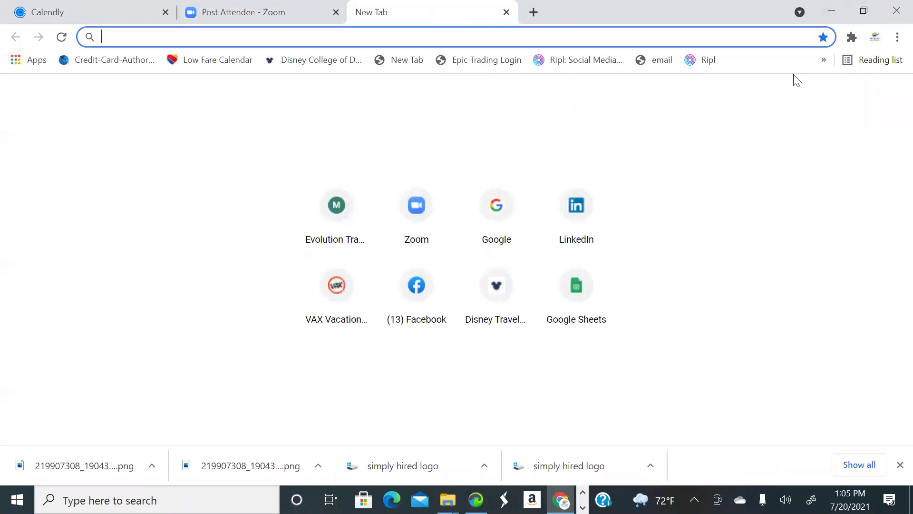
{"action": "left_click", "coordinate": [506, 209]}
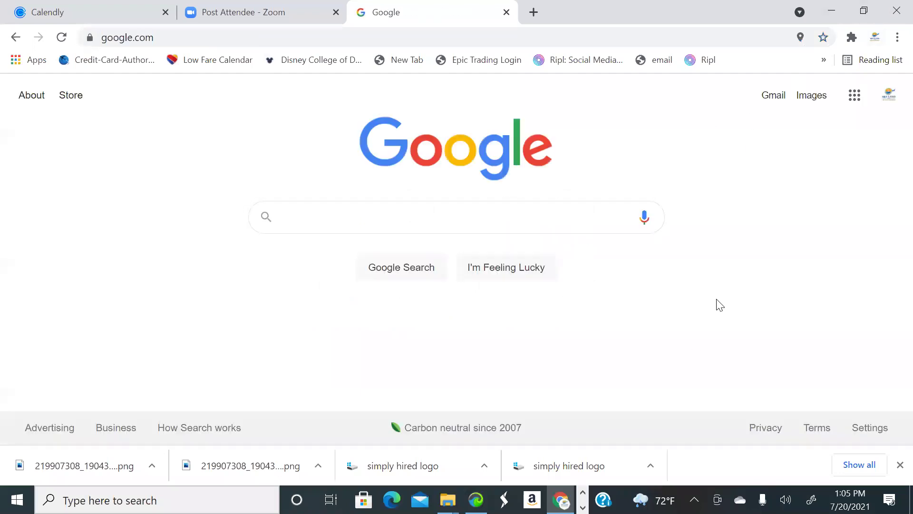
{"action": "key", "text": "super+d"}
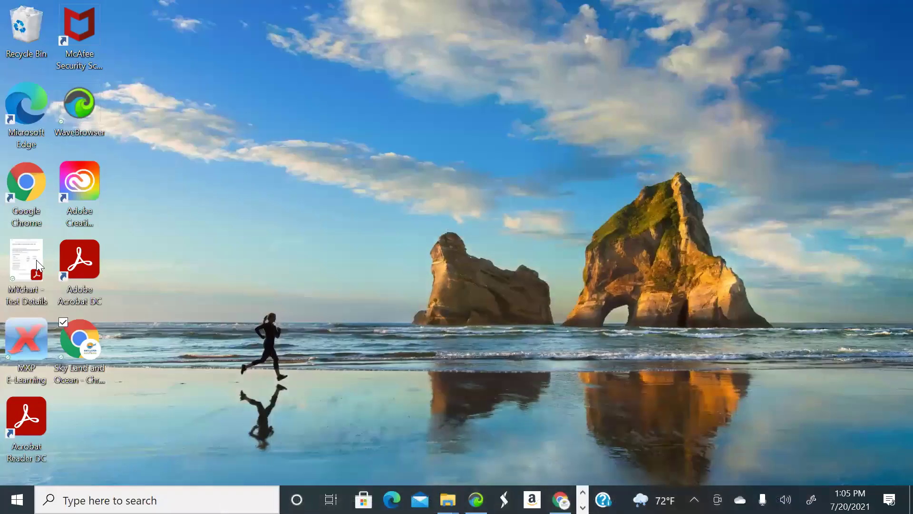
Launch a maximized agency-profile Chrome window and go to the VAX VacationAccess site
{"action": "left_click", "coordinate": [87, 337]}
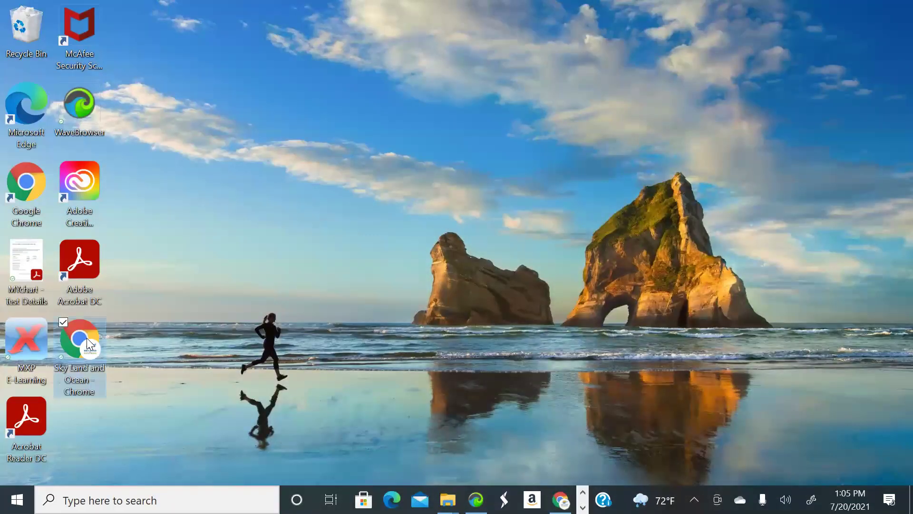
{"action": "double_click", "coordinate": [83, 351]}
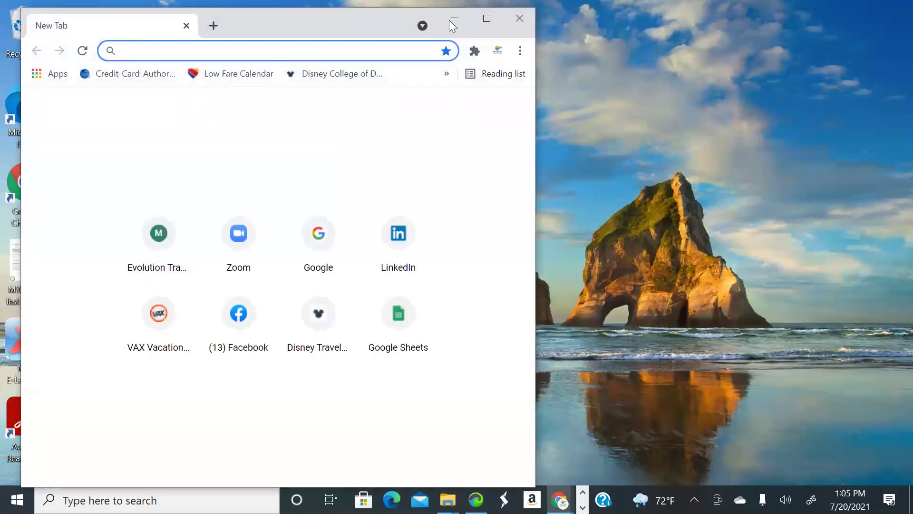
{"action": "left_click", "coordinate": [488, 21]}
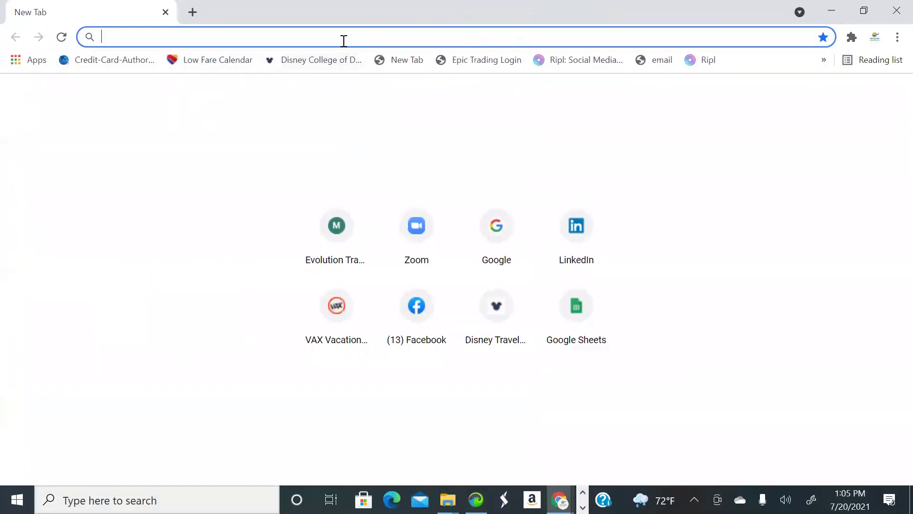
{"action": "type", "text": "VAXvacationaccess.com"}
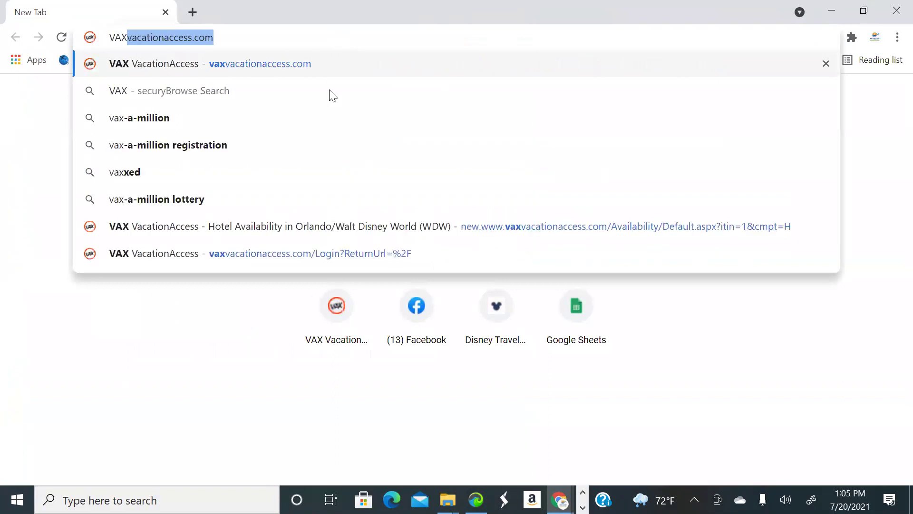
{"action": "left_click", "coordinate": [459, 226]}
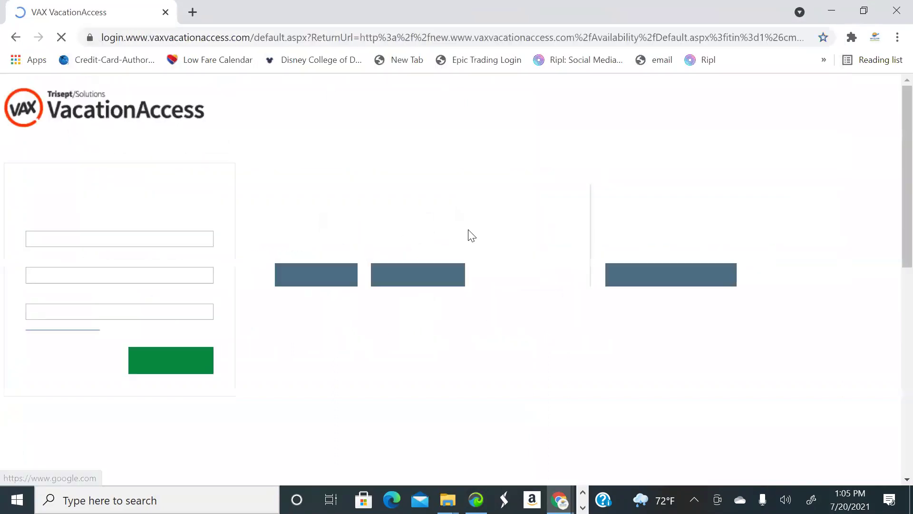
Enter the agency number and submit the VAX VacationAccess login
{"action": "left_click", "coordinate": [184, 242]}
{"action": "type", "text": "05824840"}
{"action": "scroll", "coordinate": [153, 300], "scroll_direction": "down", "scroll_amount": 1}
{"action": "left_click", "coordinate": [187, 291]}
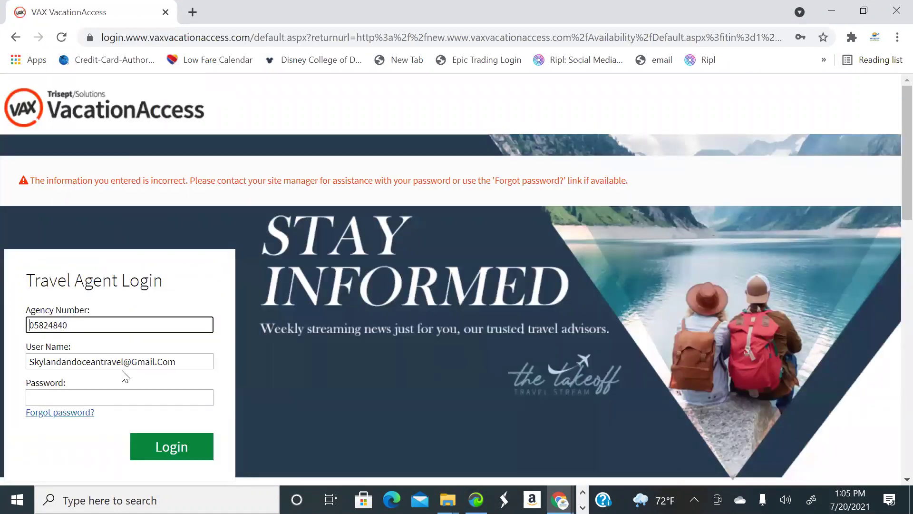
Replace the user name with another saved account and fill its saved password
{"action": "left_click", "coordinate": [122, 371]}
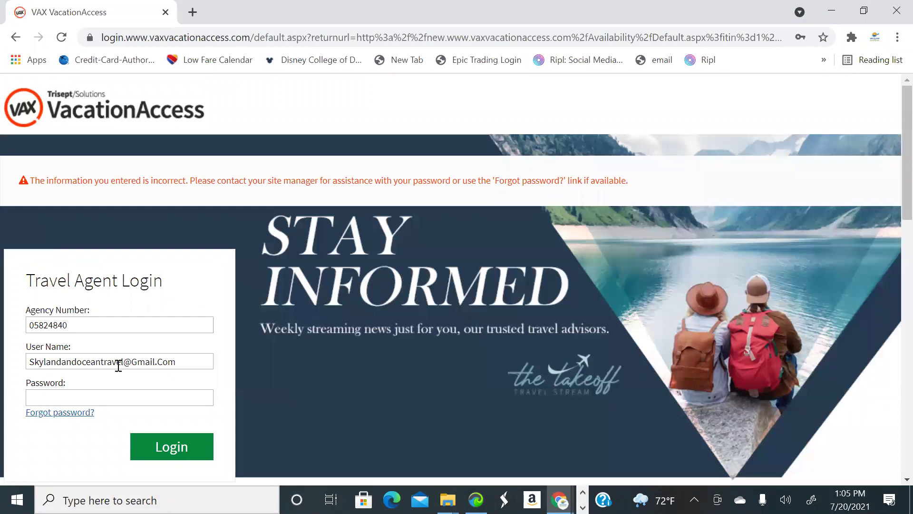
{"action": "left_click", "coordinate": [165, 366]}
{"action": "left_click_drag", "start_coordinate": [186, 356], "coordinate": [1, 320]}
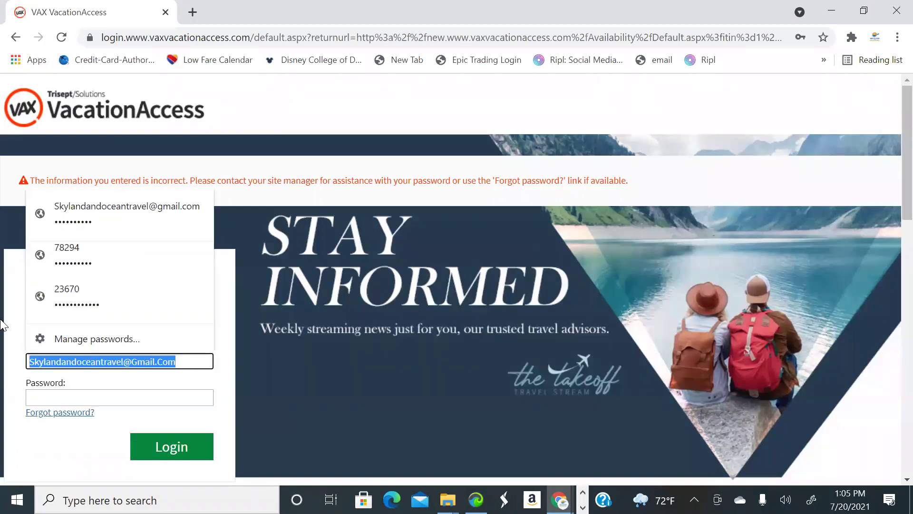
{"action": "type", "text": "78294"}
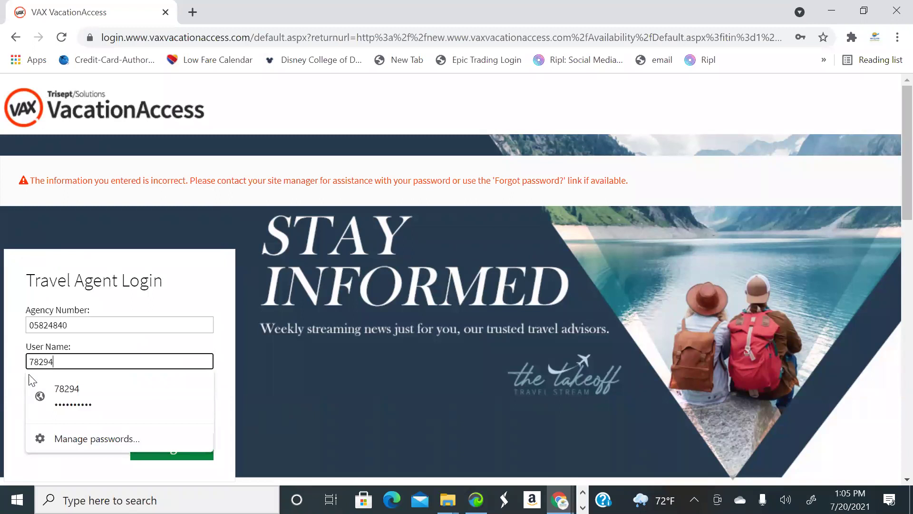
{"action": "left_click", "coordinate": [88, 388]}
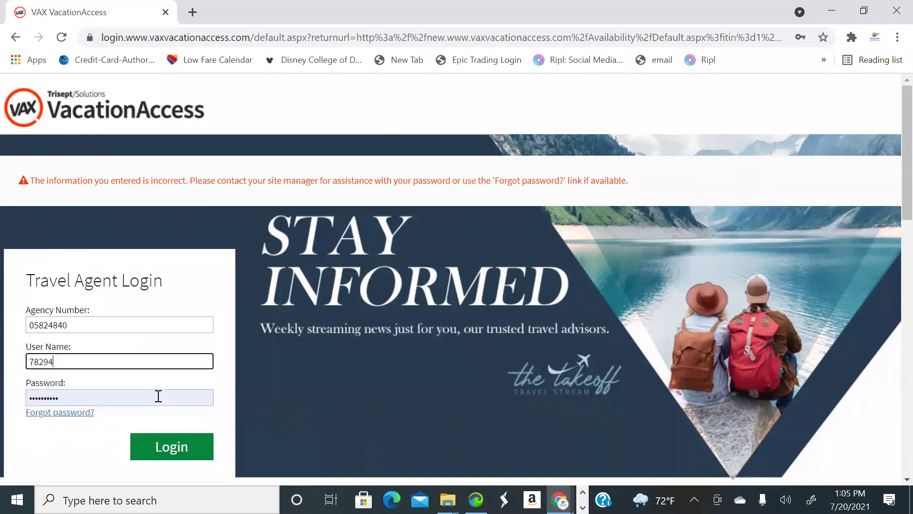
{"action": "left_click", "coordinate": [152, 400]}
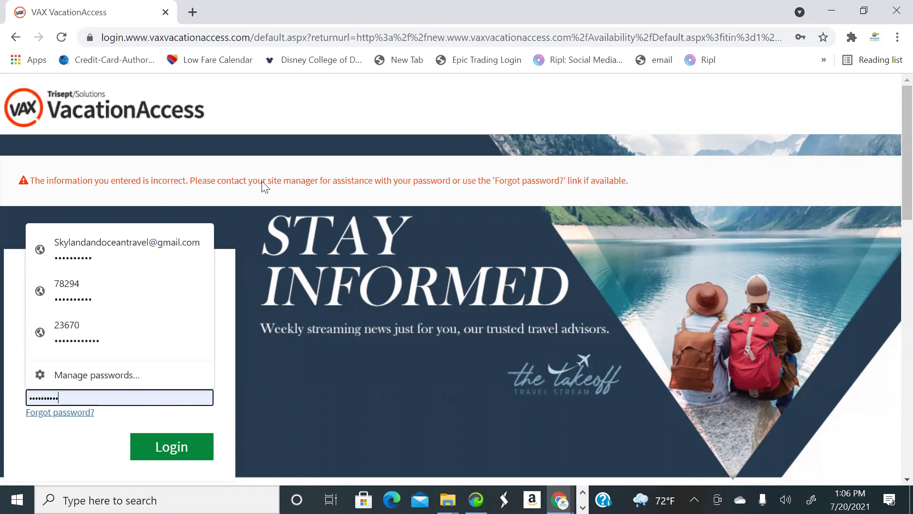
Open vacationexpress.com in a new tab and reload its home page
{"action": "left_click", "coordinate": [193, 12]}
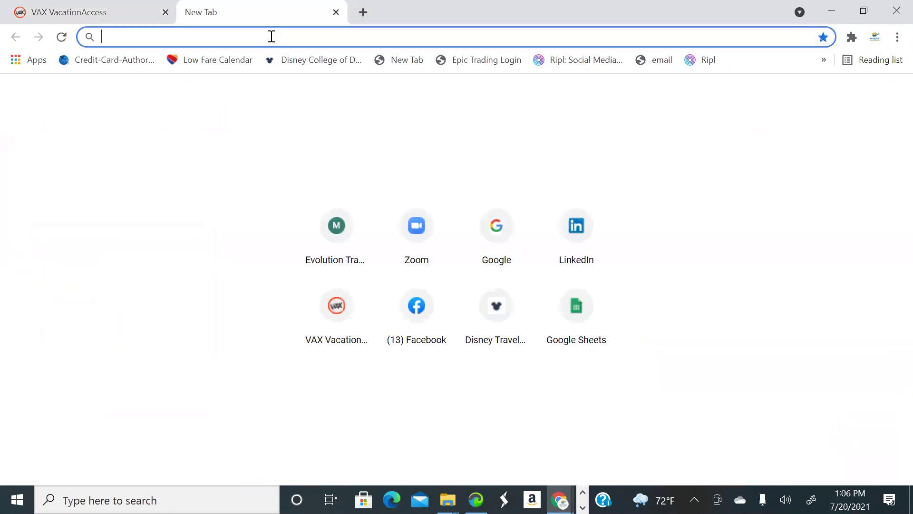
{"action": "type", "text": "vacatio"}
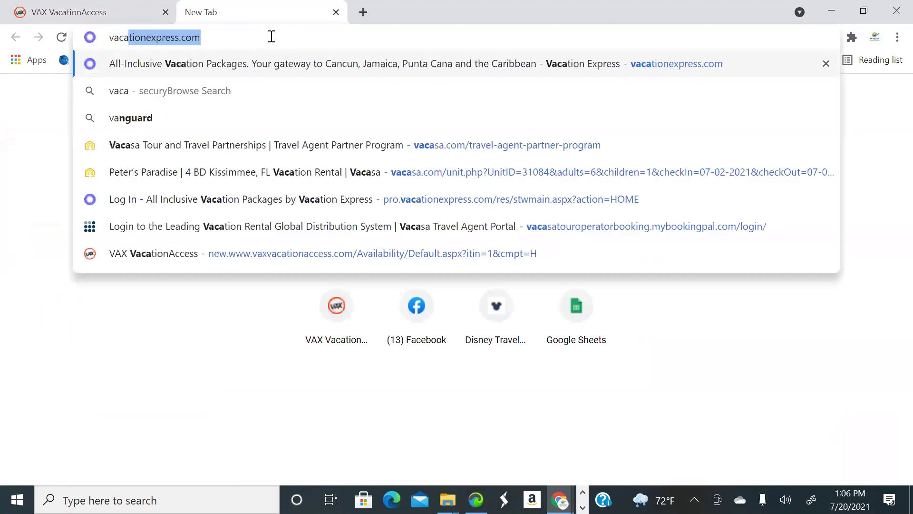
{"action": "type", "text": "n"}
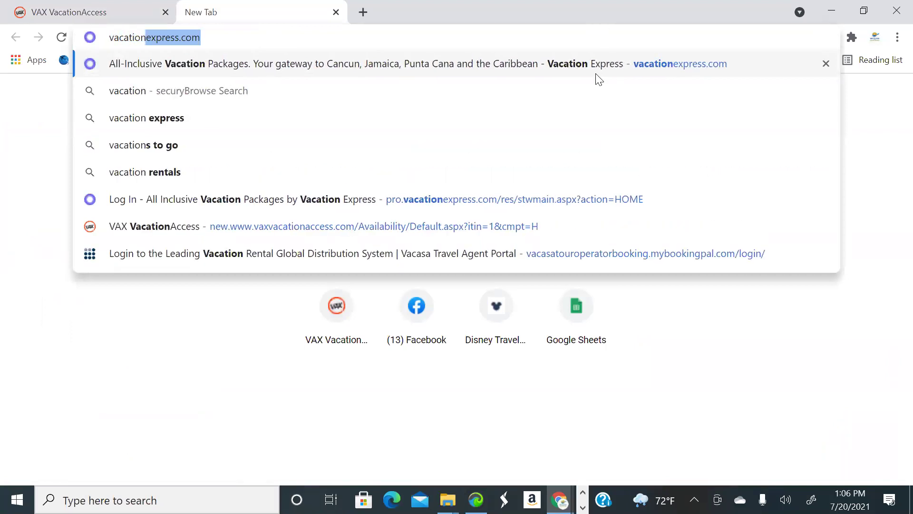
{"action": "key", "text": "Return"}
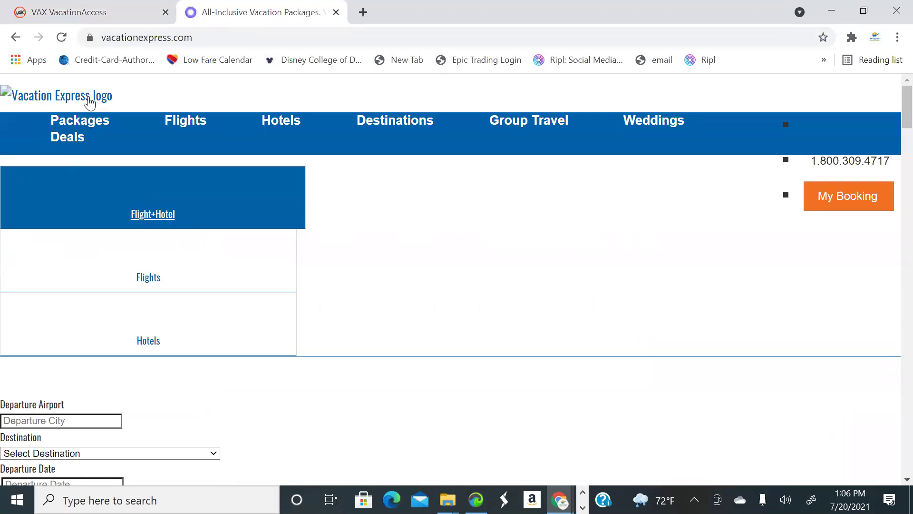
{"action": "left_click", "coordinate": [34, 98]}
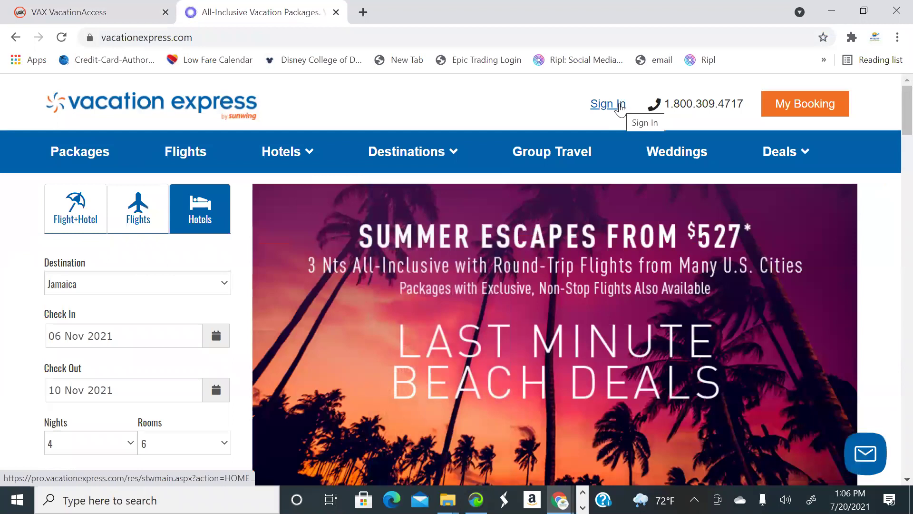
Sign in to the Vacation Express agent portal with the saved email and password
{"action": "left_click", "coordinate": [620, 109]}
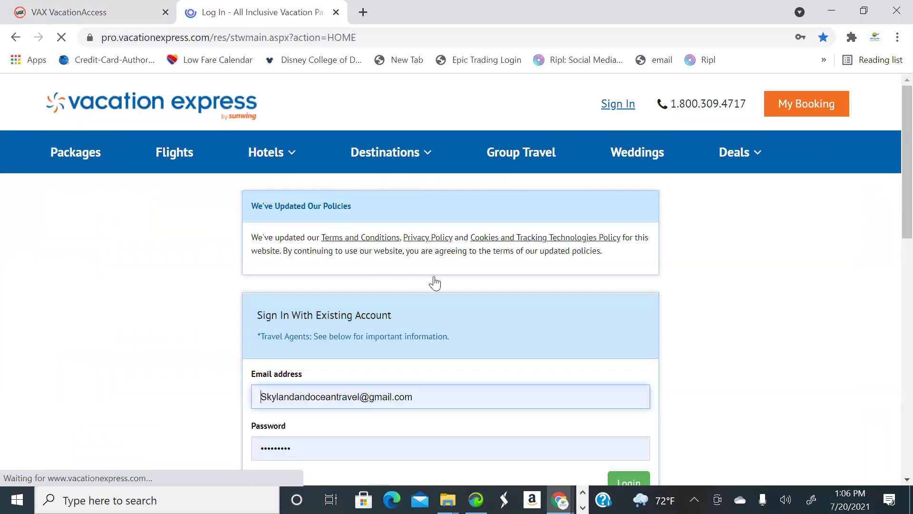
{"action": "scroll", "coordinate": [820, 262], "scroll_direction": "down", "scroll_amount": 2}
{"action": "scroll", "coordinate": [666, 286], "scroll_direction": "down", "scroll_amount": 1}
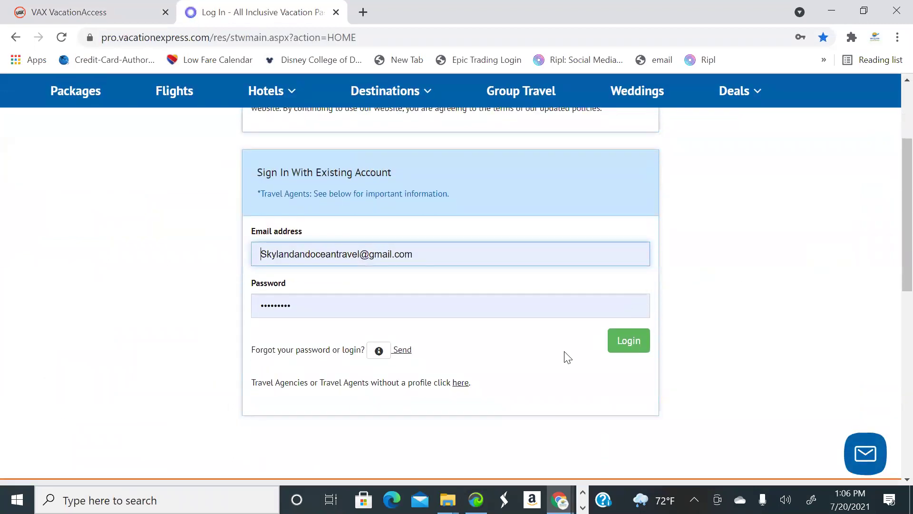
{"action": "scroll", "coordinate": [532, 271], "scroll_direction": "up", "scroll_amount": 1}
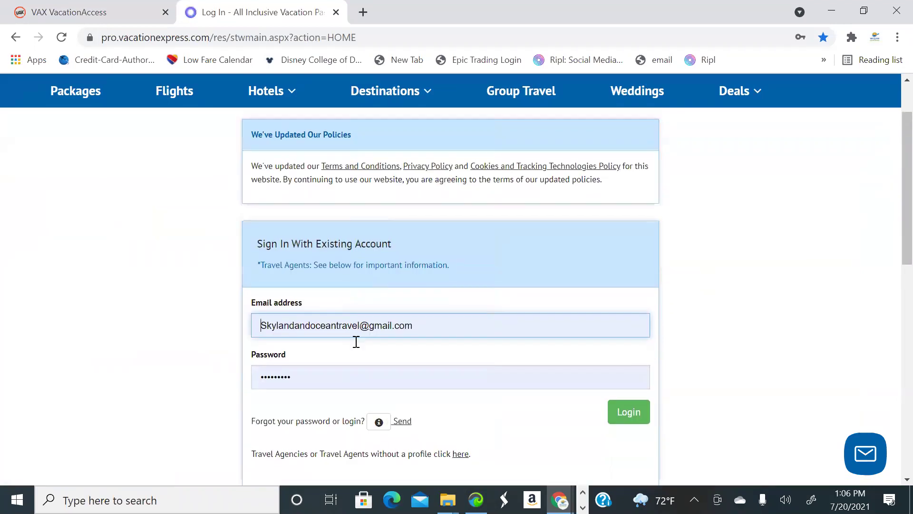
{"action": "scroll", "coordinate": [379, 375], "scroll_direction": "down", "scroll_amount": 2}
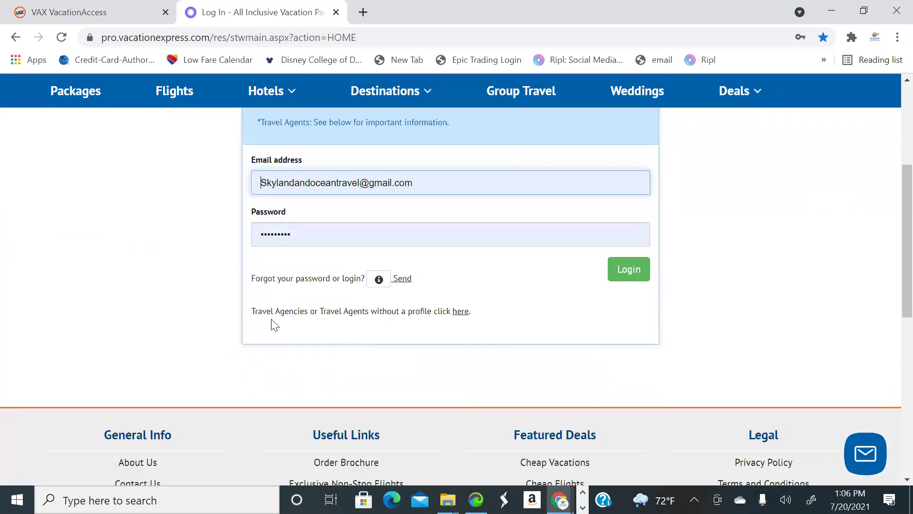
{"action": "left_click_drag", "start_coordinate": [271, 312], "coordinate": [292, 318]}
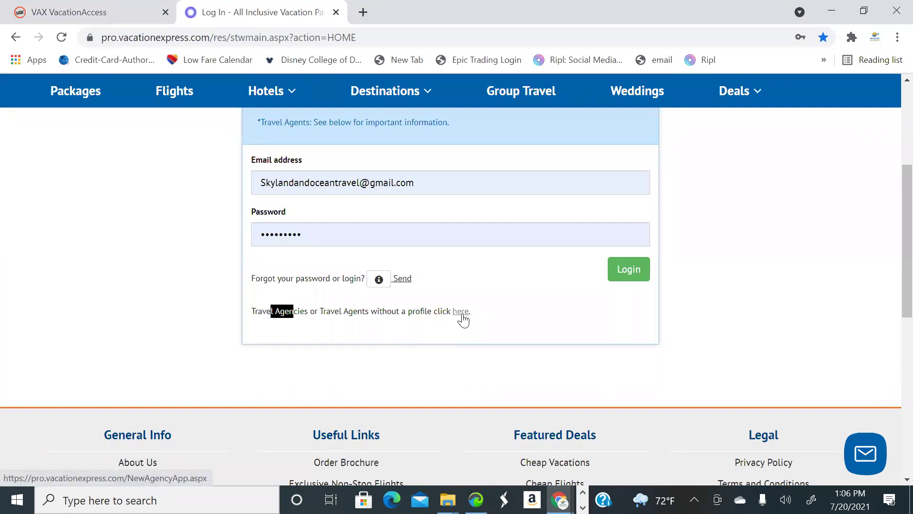
{"action": "scroll", "coordinate": [557, 299], "scroll_direction": "up", "scroll_amount": 1}
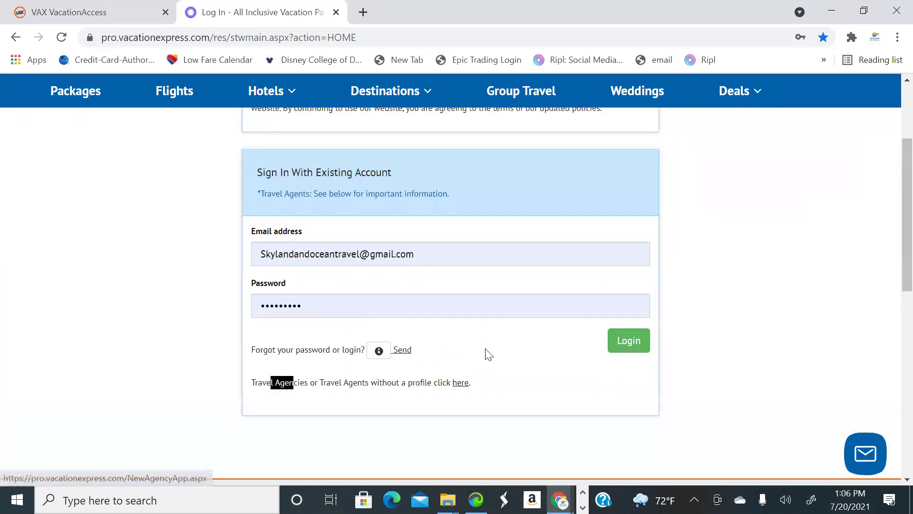
{"action": "left_click", "coordinate": [617, 342]}
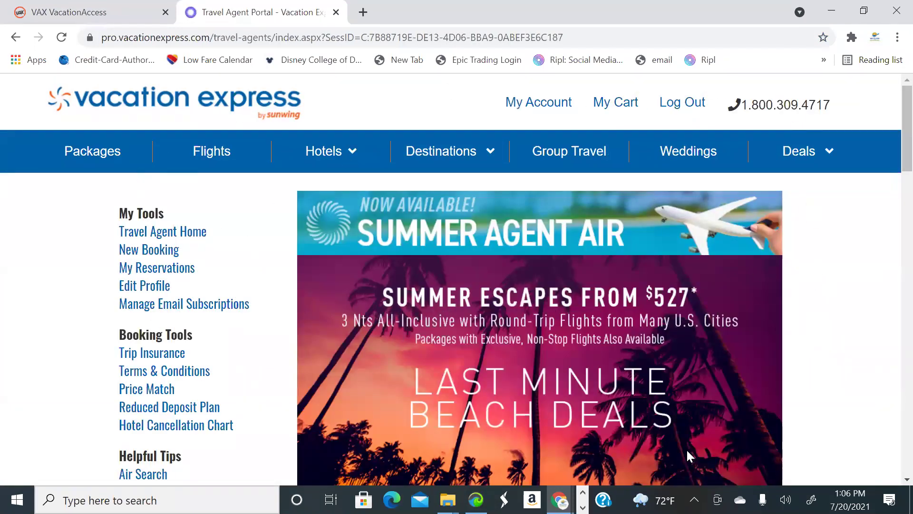
Start a new package search departing from Atlanta, GA
{"action": "left_click", "coordinate": [160, 253]}
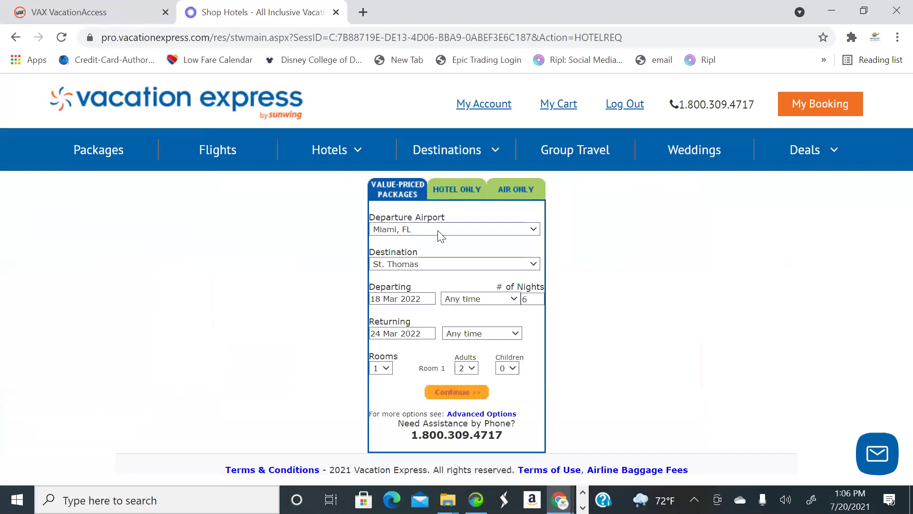
{"action": "left_click", "coordinate": [440, 231]}
{"action": "left_click", "coordinate": [440, 231]}
{"action": "left_click", "coordinate": [440, 230]}
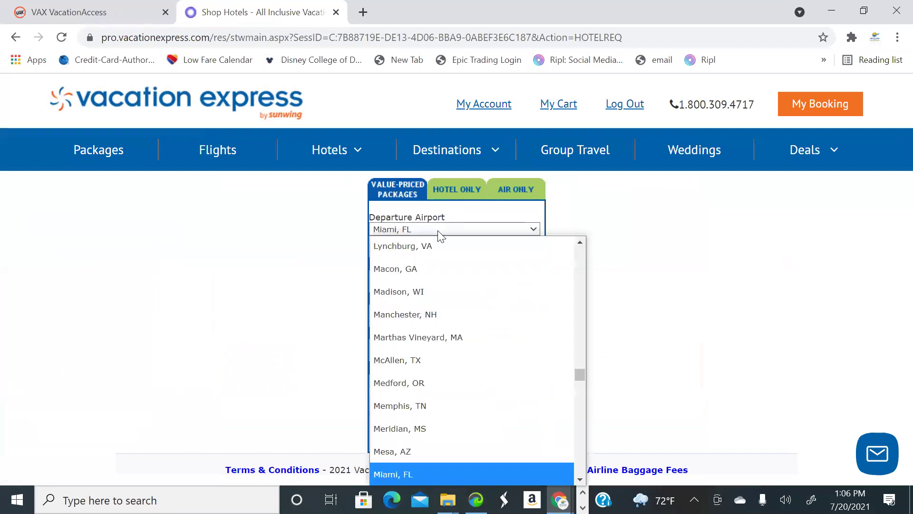
{"action": "scroll", "coordinate": [445, 296], "scroll_direction": "up", "scroll_amount": 20}
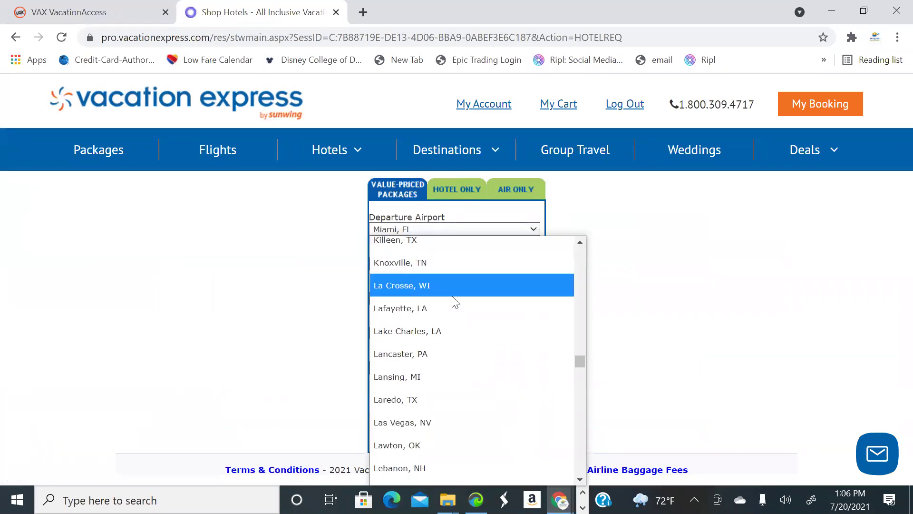
{"action": "scroll", "coordinate": [445, 300], "scroll_direction": "up", "scroll_amount": 20}
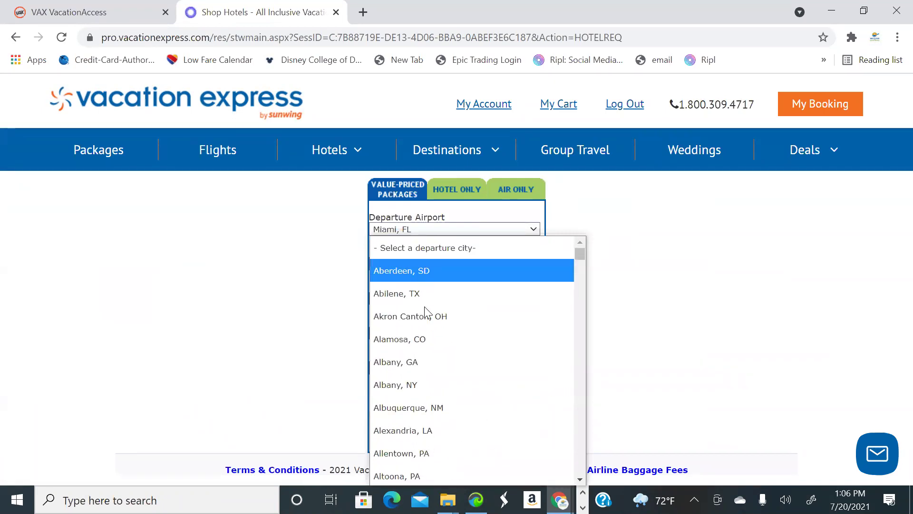
{"action": "scroll", "coordinate": [417, 339], "scroll_direction": "down", "scroll_amount": 10}
{"action": "scroll", "coordinate": [423, 348], "scroll_direction": "up", "scroll_amount": 3}
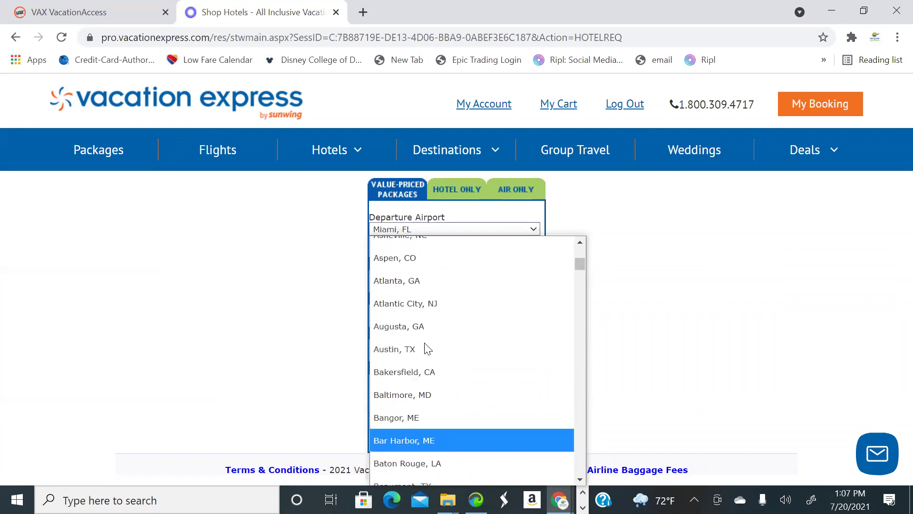
{"action": "left_click", "coordinate": [426, 326]}
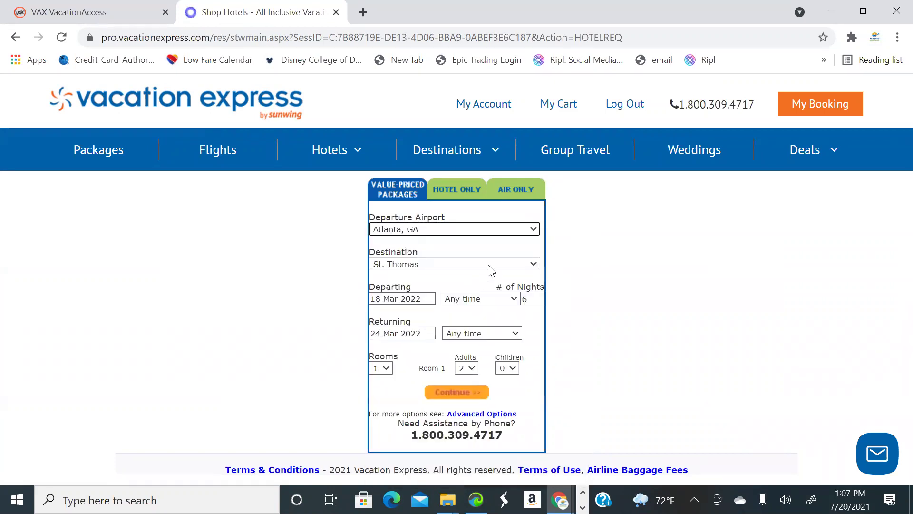
Choose Jamaica as the package destination
{"action": "left_click", "coordinate": [491, 270]}
{"action": "scroll", "coordinate": [496, 203], "scroll_direction": "up", "scroll_amount": 10}
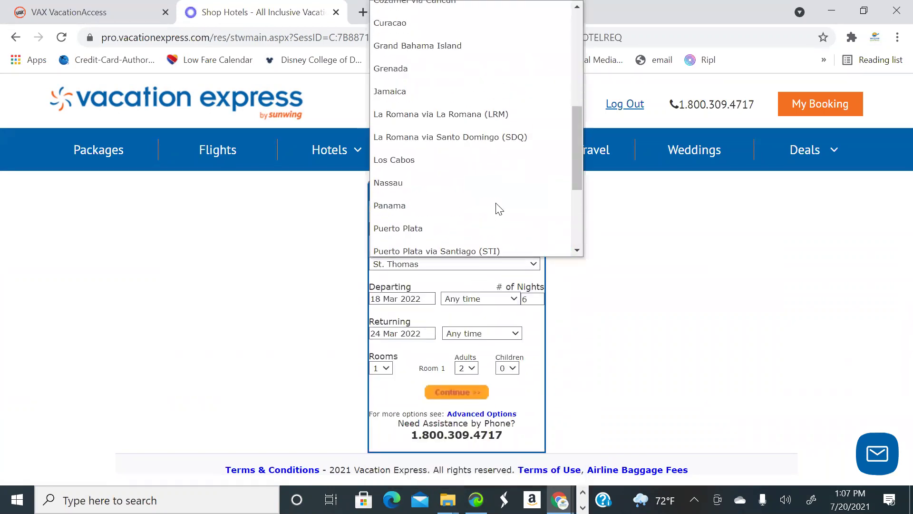
{"action": "scroll", "coordinate": [497, 208], "scroll_direction": "down", "scroll_amount": 10}
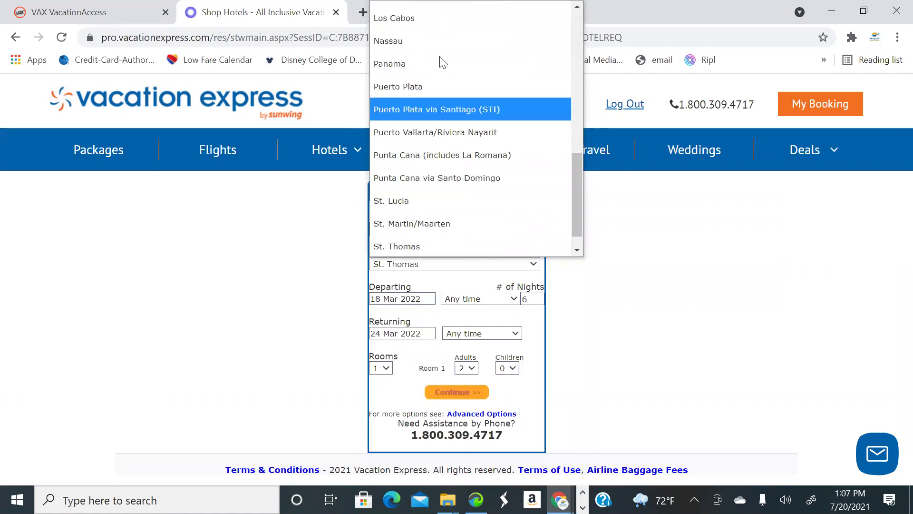
{"action": "scroll", "coordinate": [443, 86], "scroll_direction": "up", "scroll_amount": 3}
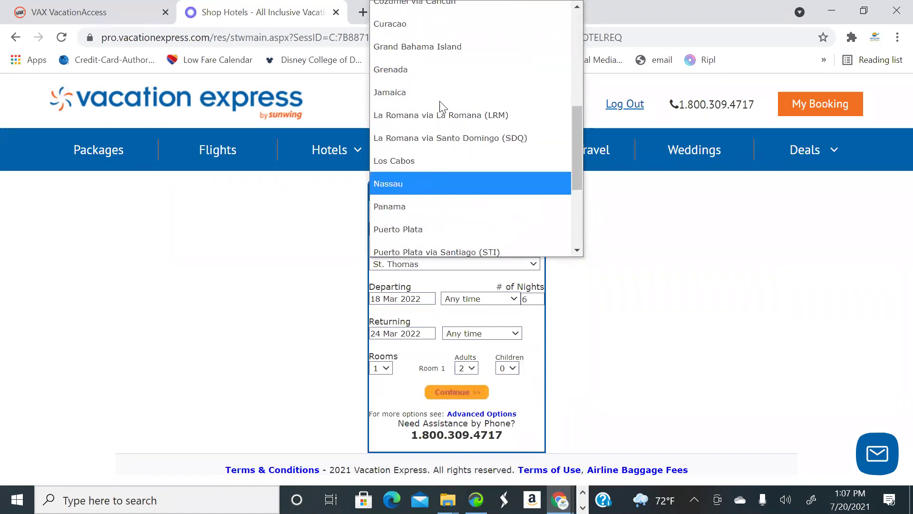
{"action": "key", "text": "Return"}
Set travel dates to depart 04 Dec 2021 and return 08 Dec 2021
{"action": "left_click", "coordinate": [432, 299]}
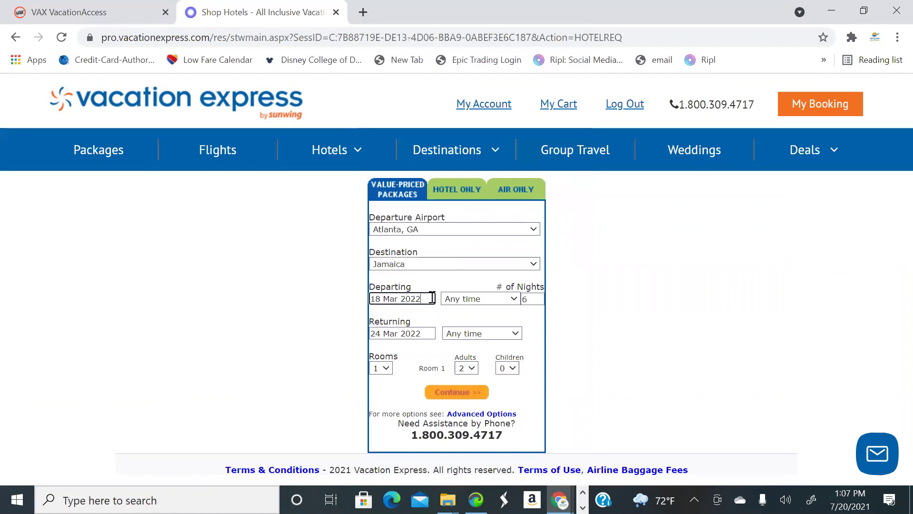
{"action": "left_click", "coordinate": [615, 314]}
{"action": "left_click", "coordinate": [614, 314]}
{"action": "left_click", "coordinate": [615, 314]}
{"action": "left_click", "coordinate": [615, 314]}
{"action": "left_click", "coordinate": [615, 314]}
{"action": "left_click", "coordinate": [614, 314]}
{"action": "left_click", "coordinate": [615, 314]}
{"action": "left_click", "coordinate": [615, 314]}
{"action": "left_click", "coordinate": [615, 313]}
{"action": "left_click", "coordinate": [615, 314]}
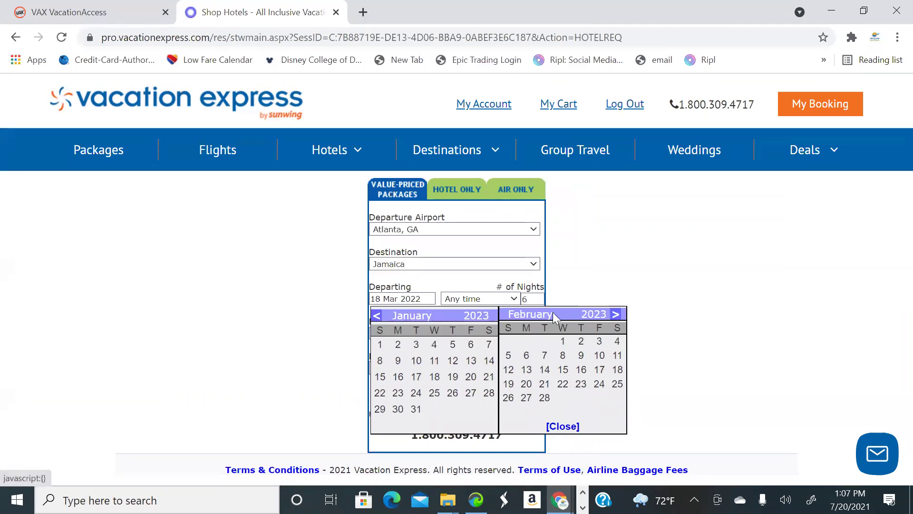
{"action": "left_click", "coordinate": [375, 315]}
{"action": "left_click", "coordinate": [375, 314]}
{"action": "left_click", "coordinate": [375, 315]}
{"action": "left_click", "coordinate": [376, 315]}
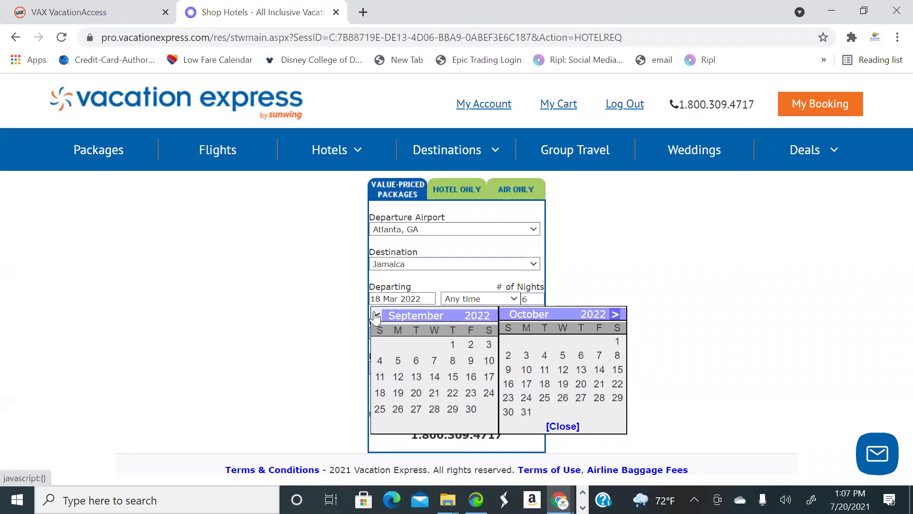
{"action": "left_click", "coordinate": [375, 315]}
{"action": "left_click", "coordinate": [376, 315]}
{"action": "left_click", "coordinate": [376, 315]}
{"action": "left_click", "coordinate": [376, 315]}
{"action": "left_click", "coordinate": [376, 315]}
{"action": "left_click", "coordinate": [376, 315]}
{"action": "left_click", "coordinate": [376, 315]}
{"action": "left_click", "coordinate": [376, 315]}
{"action": "left_click", "coordinate": [376, 315]}
{"action": "left_click", "coordinate": [376, 315]}
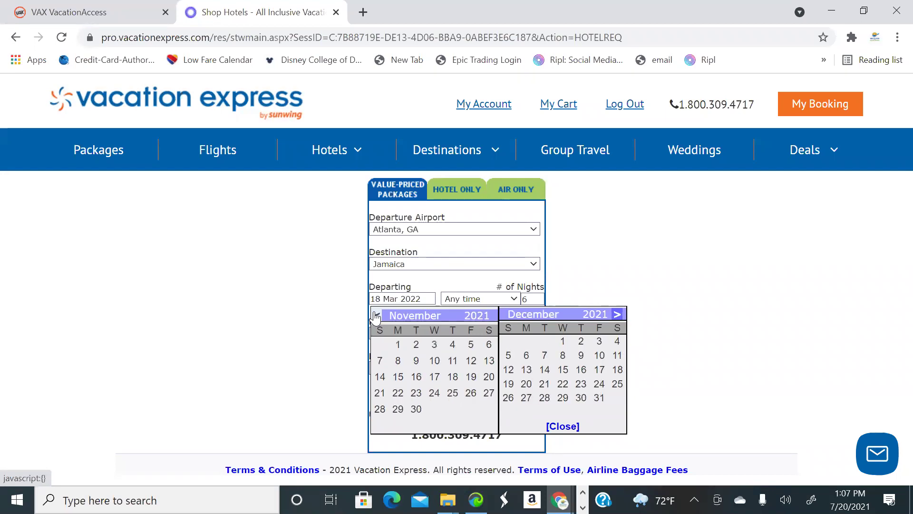
{"action": "left_click", "coordinate": [617, 341]}
{"action": "left_click", "coordinate": [419, 334]}
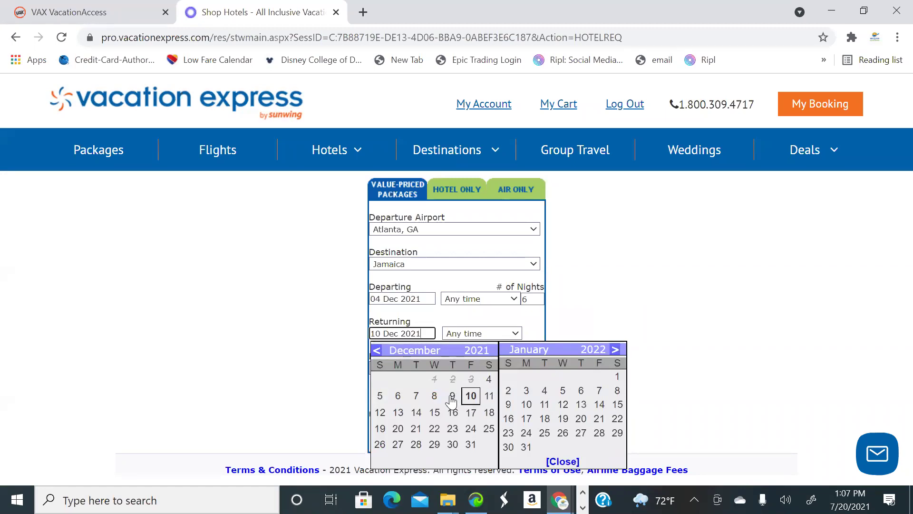
{"action": "left_click", "coordinate": [434, 397]}
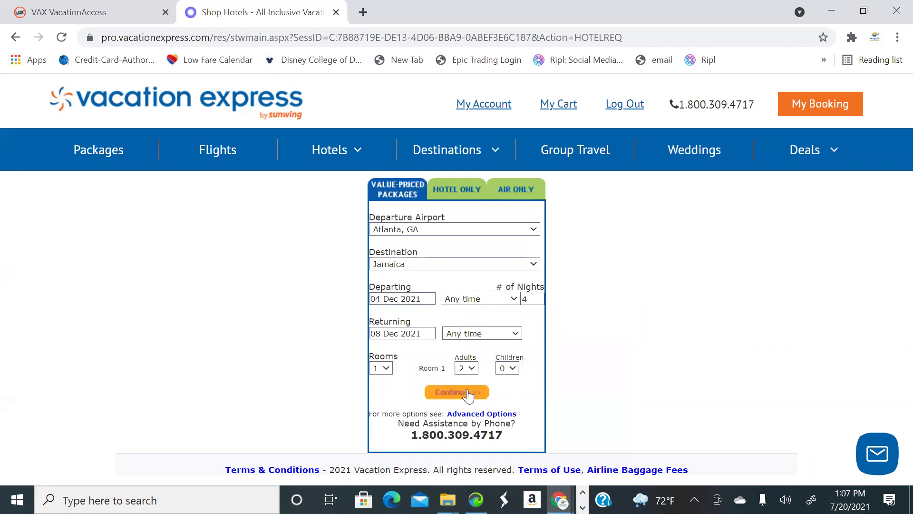
Limit connections to Non-Stop/Direct in Advanced Options and run the package search
{"action": "left_click", "coordinate": [490, 415]}
{"action": "scroll", "coordinate": [542, 425], "scroll_direction": "down", "scroll_amount": 2}
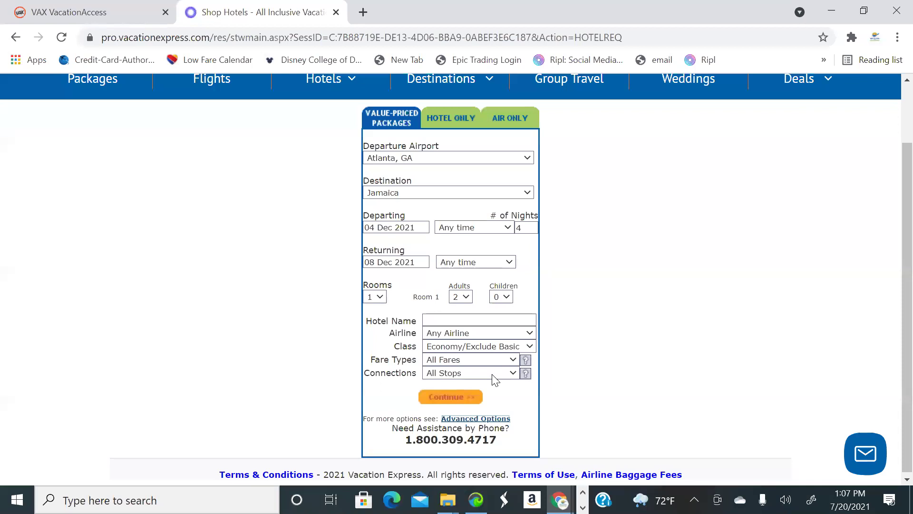
{"action": "scroll", "coordinate": [493, 379], "scroll_direction": "up", "scroll_amount": 2}
{"action": "scroll", "coordinate": [494, 379], "scroll_direction": "down", "scroll_amount": 2}
{"action": "left_click", "coordinate": [497, 379]}
{"action": "left_click", "coordinate": [479, 413]}
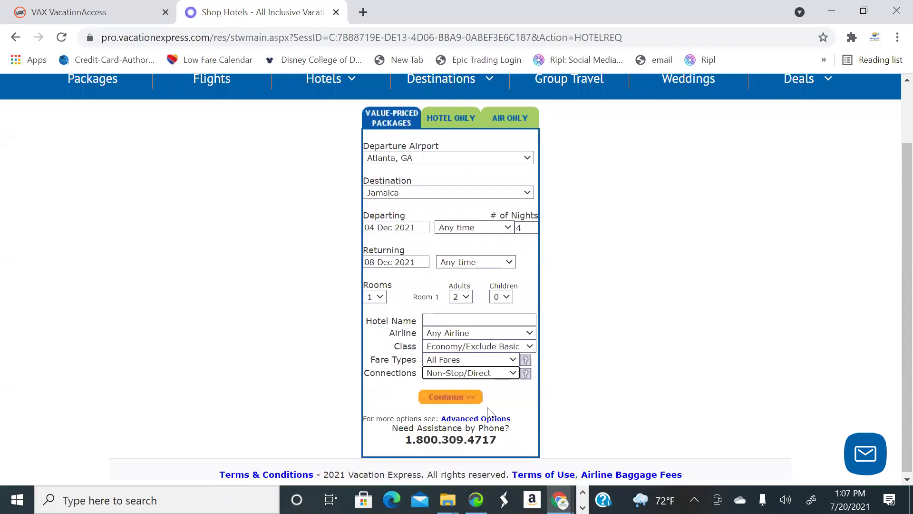
{"action": "left_click", "coordinate": [454, 398]}
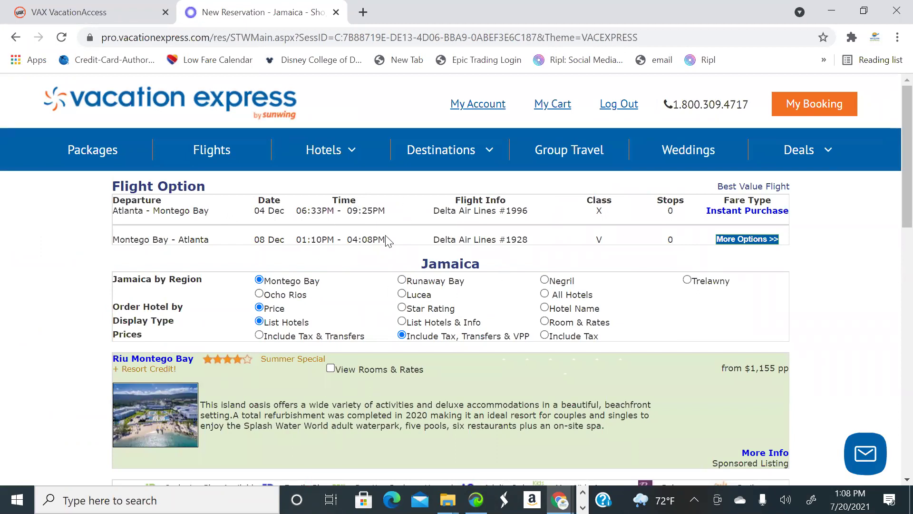
List the alternative Delta flight options: Option 1 selected, Option 2 same price, Option 3 +$36.00 pp
{"action": "left_click", "coordinate": [737, 241]}
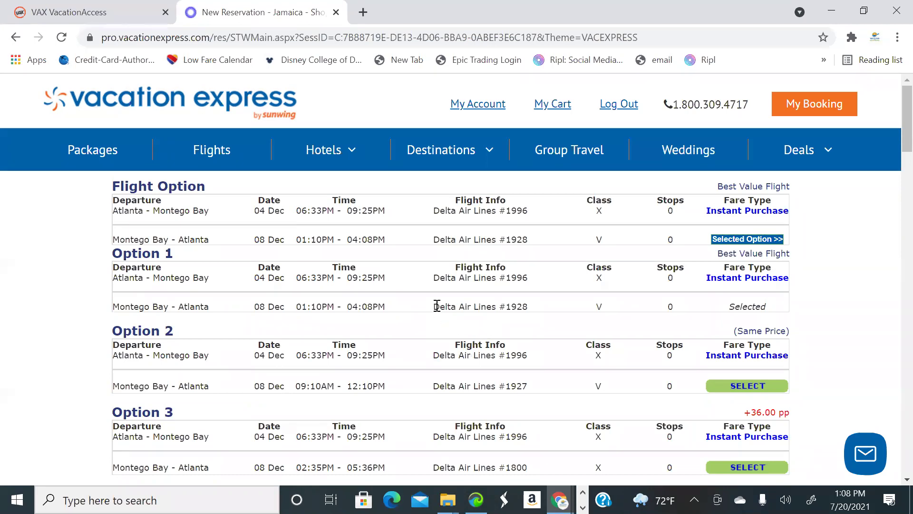
Pick flight Option 5: Delta #1997 out at 09:25AM, #1928 back at 01:10PM
{"action": "scroll", "coordinate": [406, 290], "scroll_direction": "down", "scroll_amount": 1}
{"action": "scroll", "coordinate": [406, 290], "scroll_direction": "up", "scroll_amount": 1}
{"action": "scroll", "coordinate": [406, 288], "scroll_direction": "down", "scroll_amount": 1}
{"action": "scroll", "coordinate": [408, 290], "scroll_direction": "up", "scroll_amount": 1}
{"action": "scroll", "coordinate": [408, 305], "scroll_direction": "down", "scroll_amount": 1}
{"action": "scroll", "coordinate": [406, 302], "scroll_direction": "down", "scroll_amount": 1}
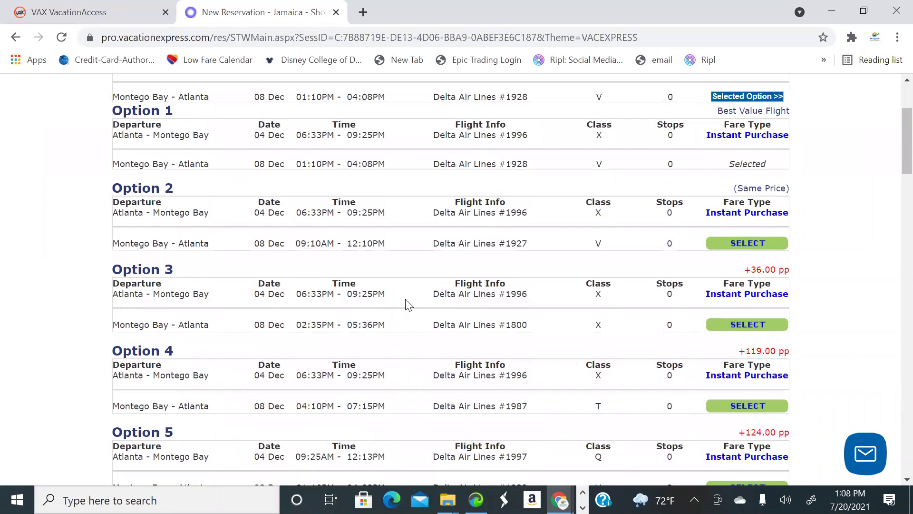
{"action": "scroll", "coordinate": [404, 301], "scroll_direction": "up", "scroll_amount": 2}
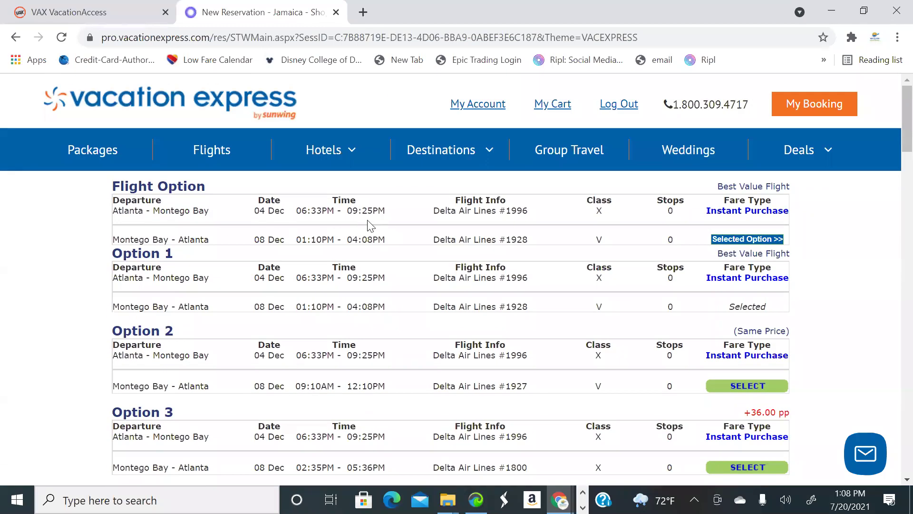
{"action": "scroll", "coordinate": [318, 226], "scroll_direction": "down", "scroll_amount": 1}
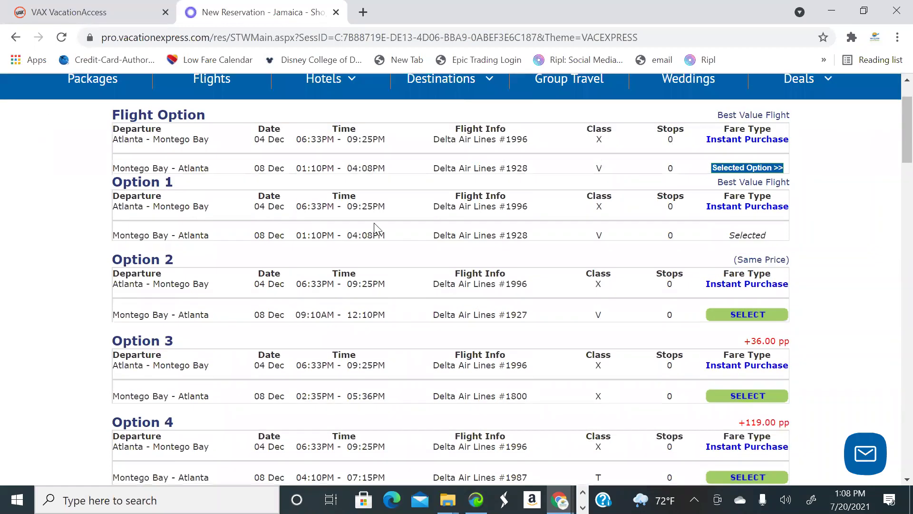
{"action": "scroll", "coordinate": [309, 228], "scroll_direction": "down", "scroll_amount": 2}
{"action": "scroll", "coordinate": [342, 240], "scroll_direction": "down", "scroll_amount": 1}
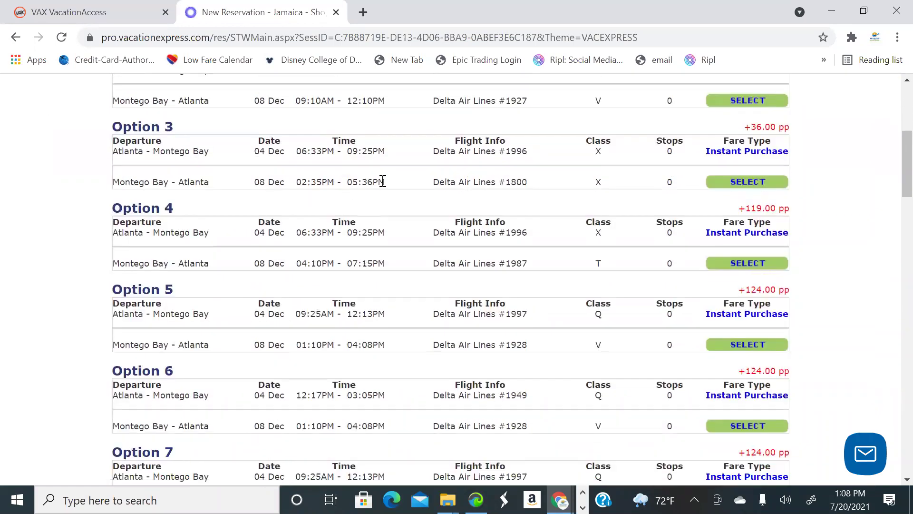
{"action": "scroll", "coordinate": [350, 198], "scroll_direction": "down", "scroll_amount": 2}
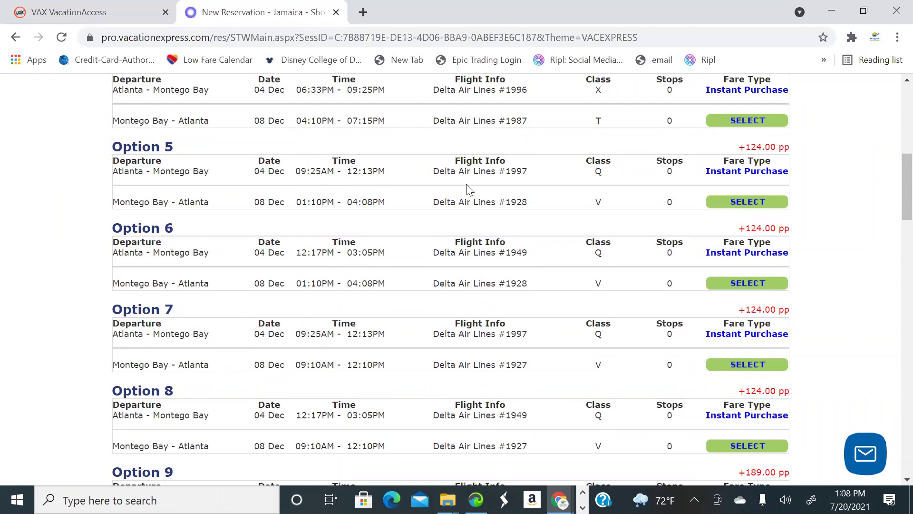
{"action": "left_click", "coordinate": [765, 202]}
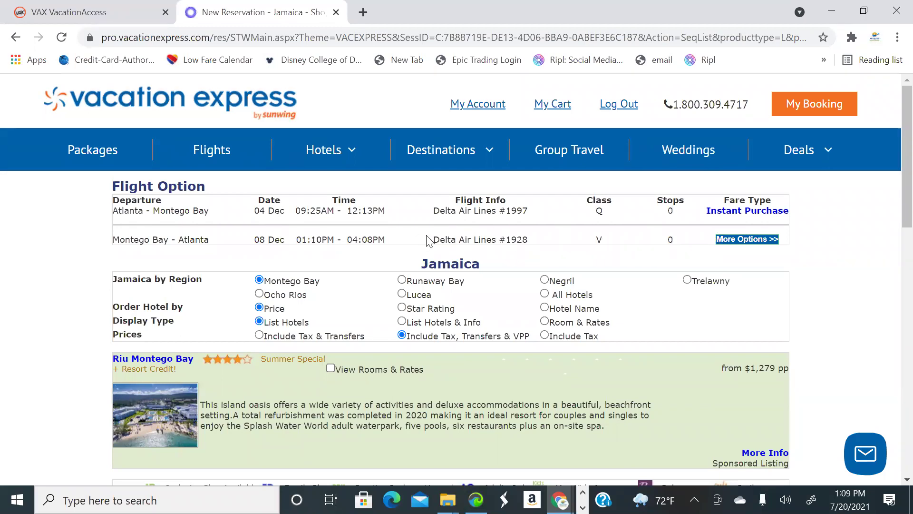
Review the reloaded hotel list: Riu Montego Bay $1,279, Deja Resort $1,131, Holiday Inn $1,160 pp
{"action": "scroll", "coordinate": [543, 250], "scroll_direction": "down", "scroll_amount": 1}
{"action": "scroll", "coordinate": [543, 251], "scroll_direction": "up", "scroll_amount": 1}
{"action": "scroll", "coordinate": [544, 252], "scroll_direction": "down", "scroll_amount": 1}
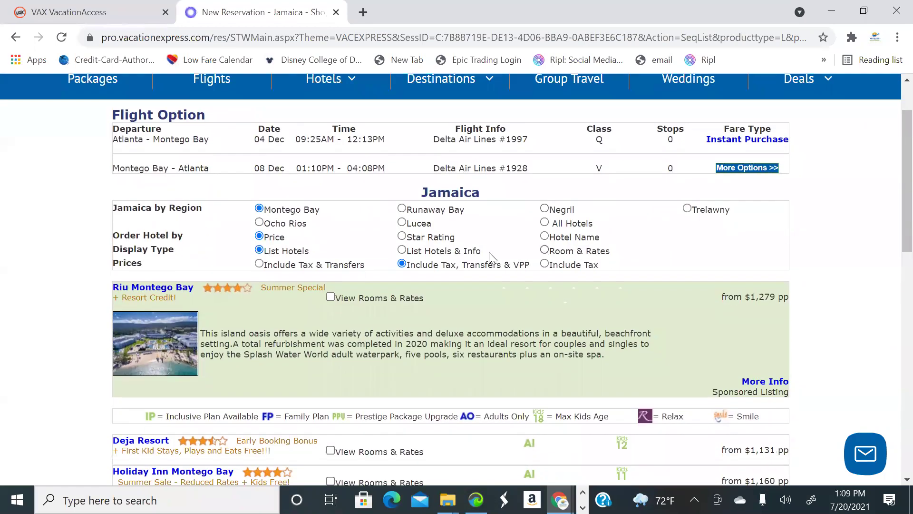
{"action": "scroll", "coordinate": [412, 257], "scroll_direction": "down", "scroll_amount": 1}
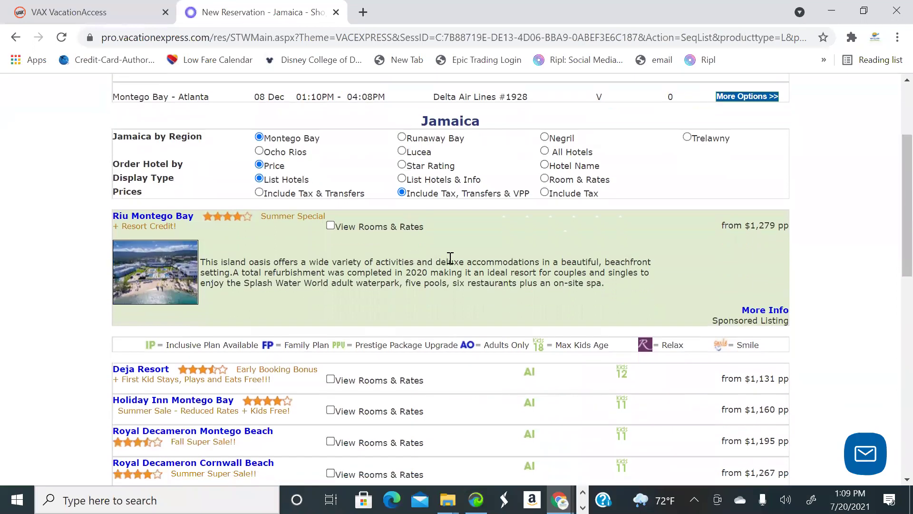
{"action": "scroll", "coordinate": [450, 258], "scroll_direction": "up", "scroll_amount": 1}
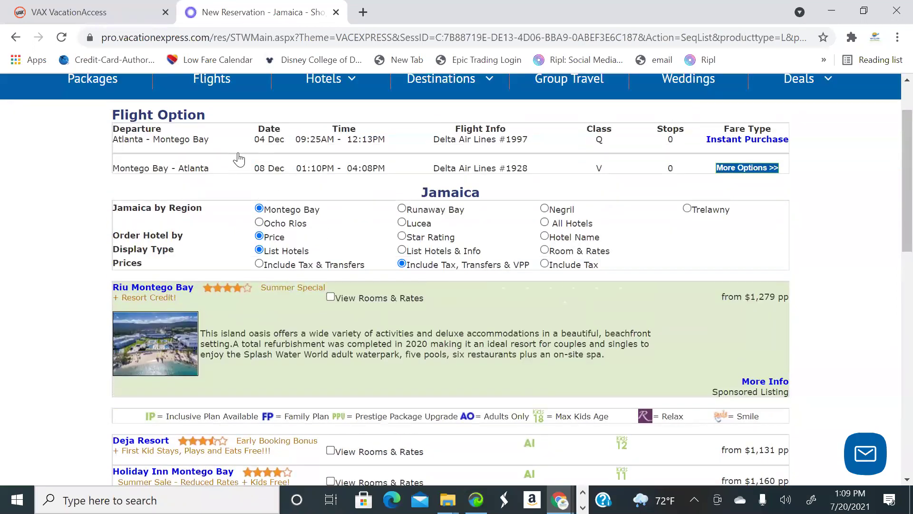
{"action": "scroll", "coordinate": [143, 119], "scroll_direction": "up", "scroll_amount": 1}
Go back to the earlier results with Delta #1996 at 06:33PM and Riu Montego Bay from $1,155 pp
{"action": "left_click", "coordinate": [16, 39]}
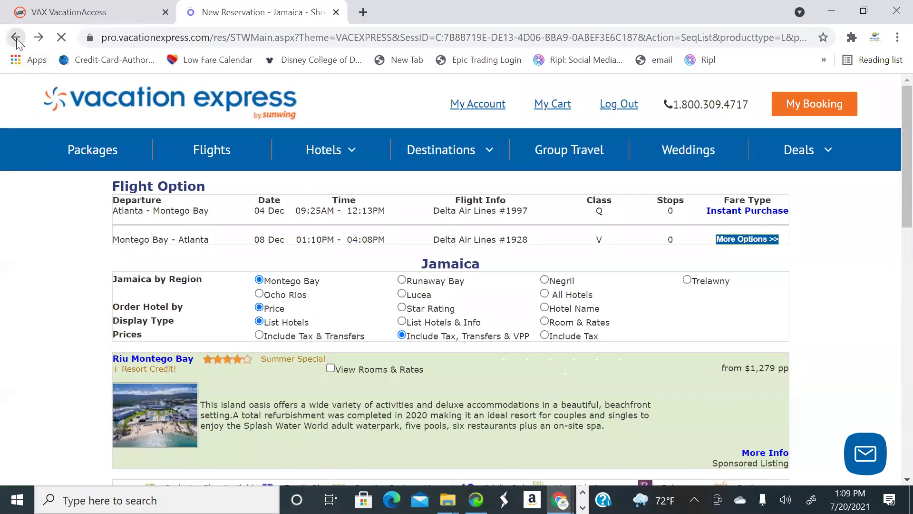
{"action": "scroll", "coordinate": [489, 252], "scroll_direction": "up", "scroll_amount": 6}
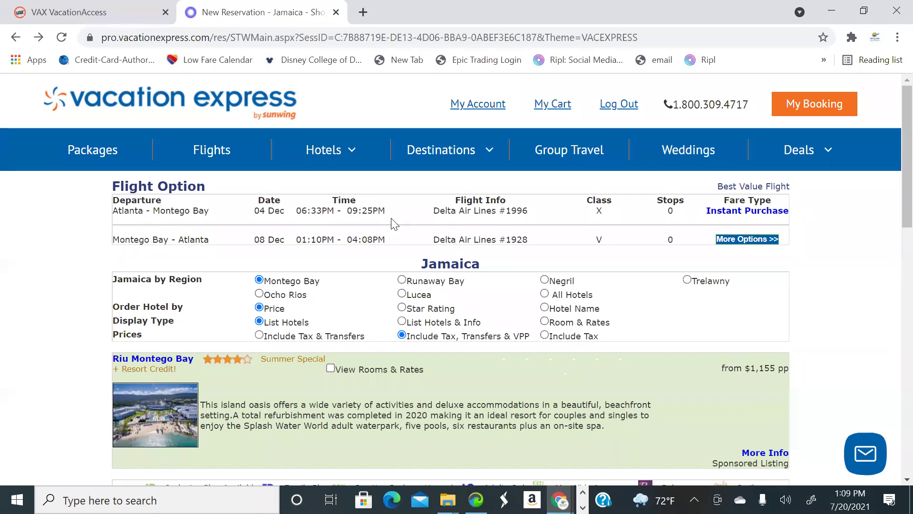
Reopen the flight alternatives and compare surcharges: Option 4 +$119.00 pp, Options 5–8 +$124.00 pp
{"action": "left_click", "coordinate": [729, 240]}
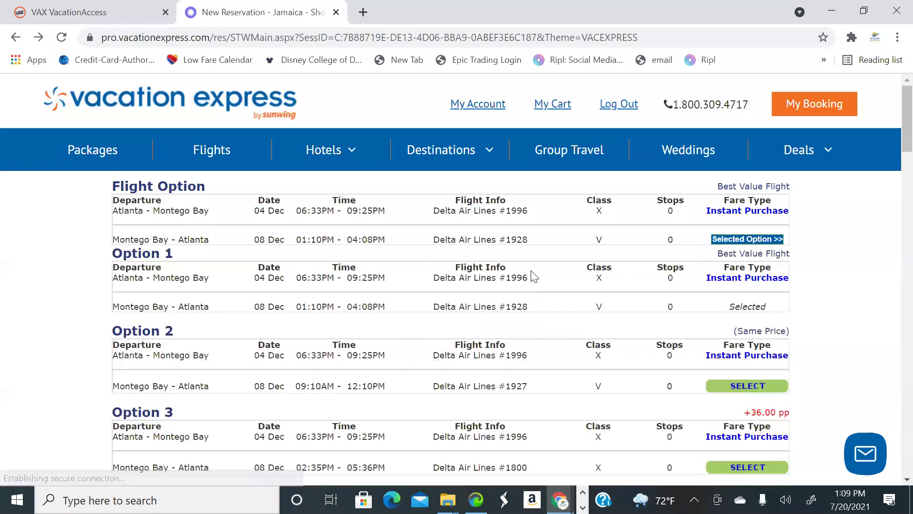
{"action": "scroll", "coordinate": [534, 273], "scroll_direction": "down", "scroll_amount": 5}
{"action": "scroll", "coordinate": [455, 282], "scroll_direction": "down", "scroll_amount": 3}
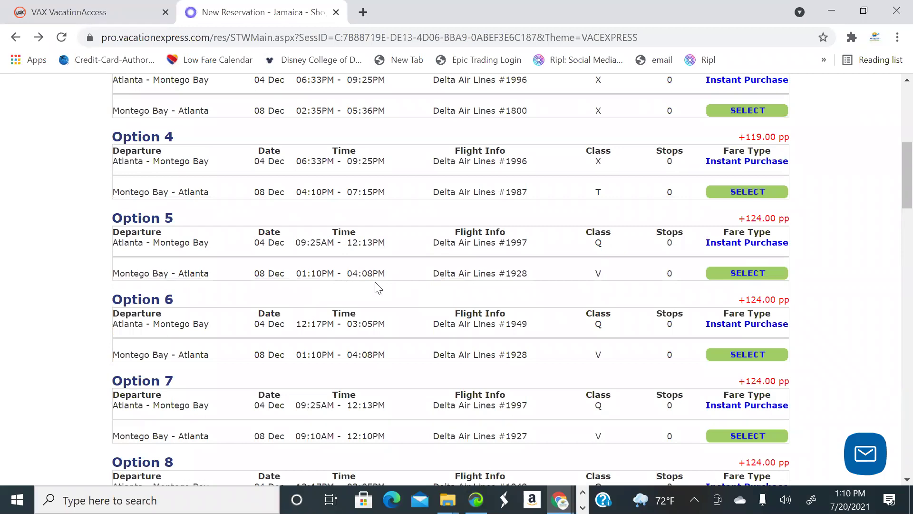
Select Option 5 again (Delta #1997 09:25AM out, #1928 01:10PM back) and review Montego Bay hotels
{"action": "left_click", "coordinate": [735, 275]}
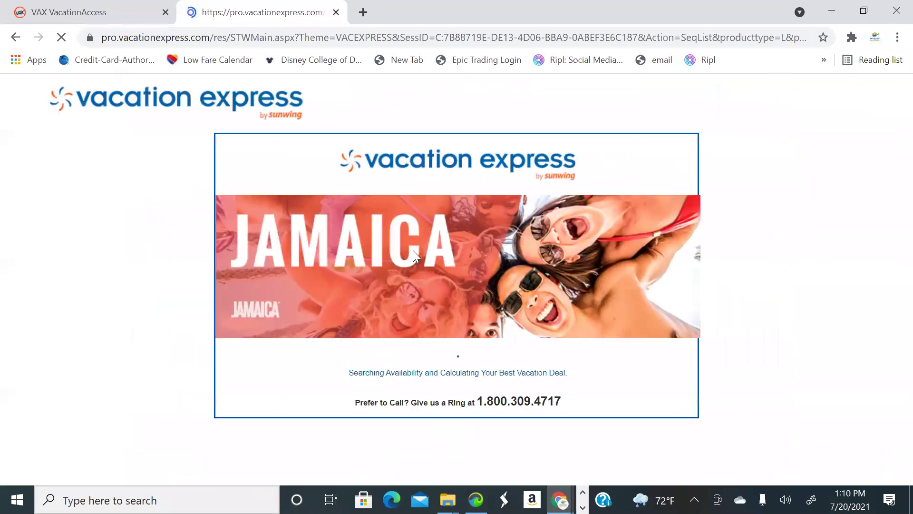
{"action": "scroll", "coordinate": [413, 260], "scroll_direction": "down", "scroll_amount": 1}
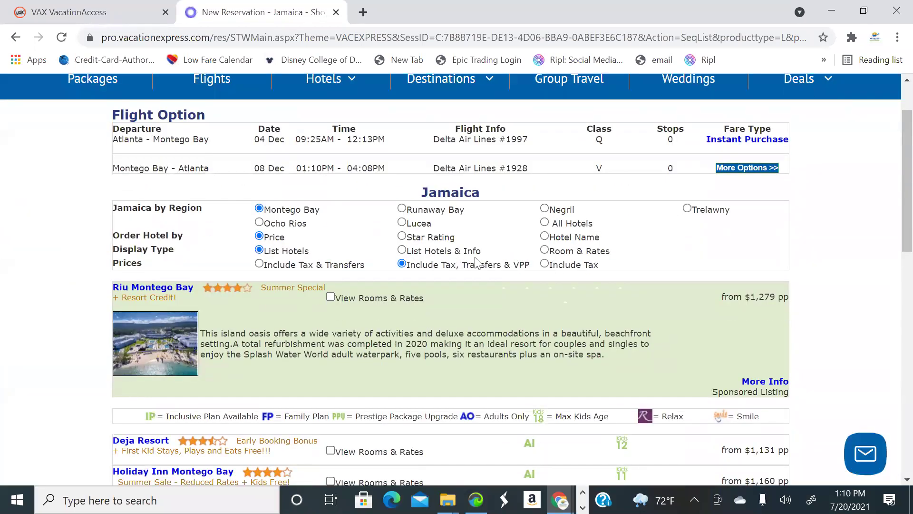
{"action": "scroll", "coordinate": [443, 245], "scroll_direction": "up", "scroll_amount": 1}
{"action": "scroll", "coordinate": [261, 208], "scroll_direction": "down", "scroll_amount": 1}
{"action": "scroll", "coordinate": [284, 316], "scroll_direction": "up", "scroll_amount": 1}
{"action": "scroll", "coordinate": [417, 342], "scroll_direction": "down", "scroll_amount": 1}
{"action": "scroll", "coordinate": [417, 342], "scroll_direction": "up", "scroll_amount": 1}
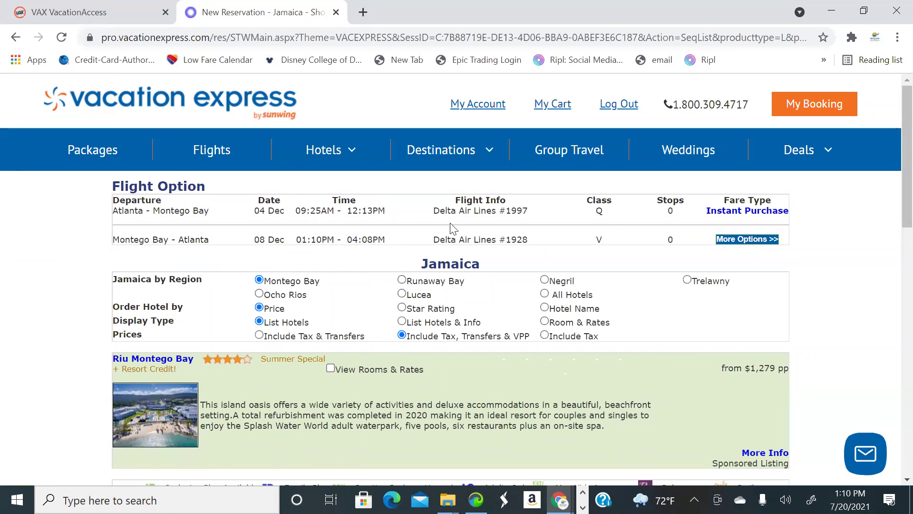
{"action": "scroll", "coordinate": [483, 244], "scroll_direction": "down", "scroll_amount": 1}
{"action": "scroll", "coordinate": [473, 244], "scroll_direction": "down", "scroll_amount": 1}
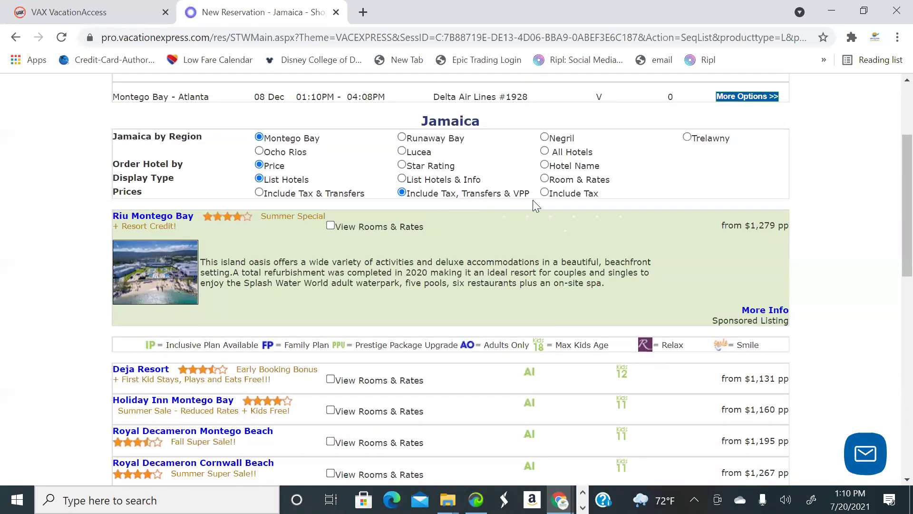
{"action": "scroll", "coordinate": [510, 210], "scroll_direction": "down", "scroll_amount": 1}
{"action": "scroll", "coordinate": [509, 213], "scroll_direction": "up", "scroll_amount": 1}
{"action": "scroll", "coordinate": [432, 204], "scroll_direction": "down", "scroll_amount": 3}
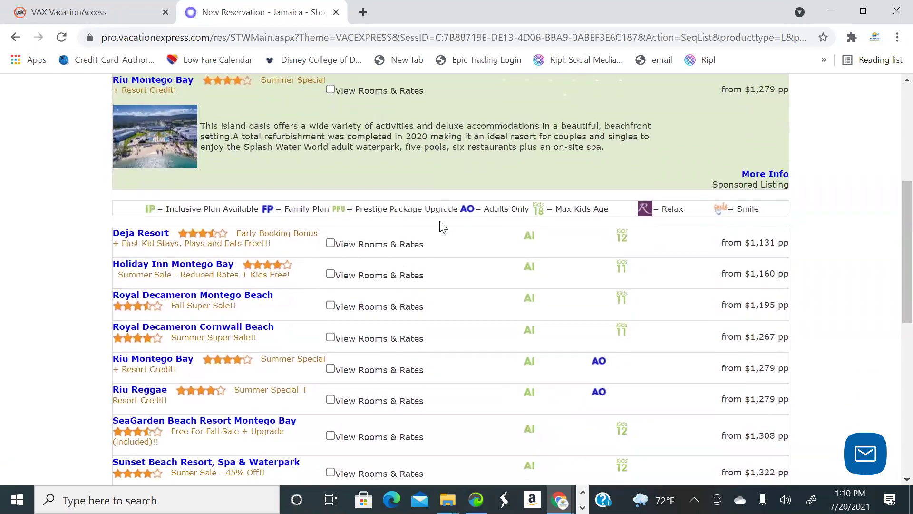
{"action": "scroll", "coordinate": [503, 271], "scroll_direction": "down", "scroll_amount": 1}
{"action": "scroll", "coordinate": [532, 269], "scroll_direction": "up", "scroll_amount": 2}
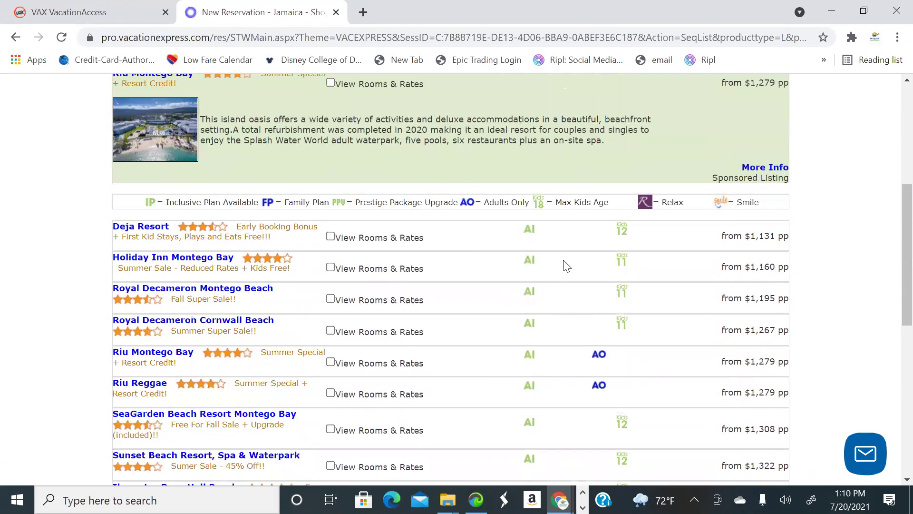
{"action": "scroll", "coordinate": [549, 197], "scroll_direction": "down", "scroll_amount": 1}
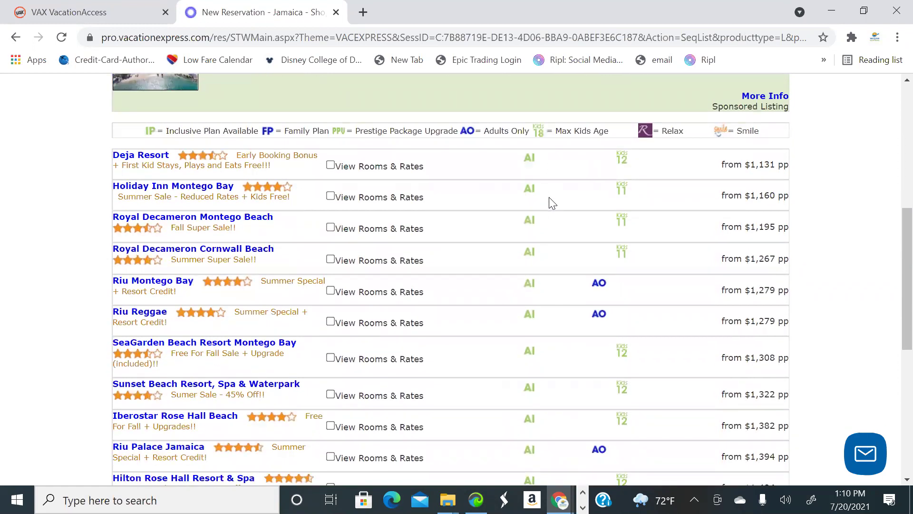
{"action": "scroll", "coordinate": [549, 202], "scroll_direction": "up", "scroll_amount": 1}
{"action": "scroll", "coordinate": [550, 202], "scroll_direction": "up", "scroll_amount": 1}
{"action": "scroll", "coordinate": [548, 247], "scroll_direction": "down", "scroll_amount": 4}
{"action": "scroll", "coordinate": [555, 263], "scroll_direction": "down", "scroll_amount": 3}
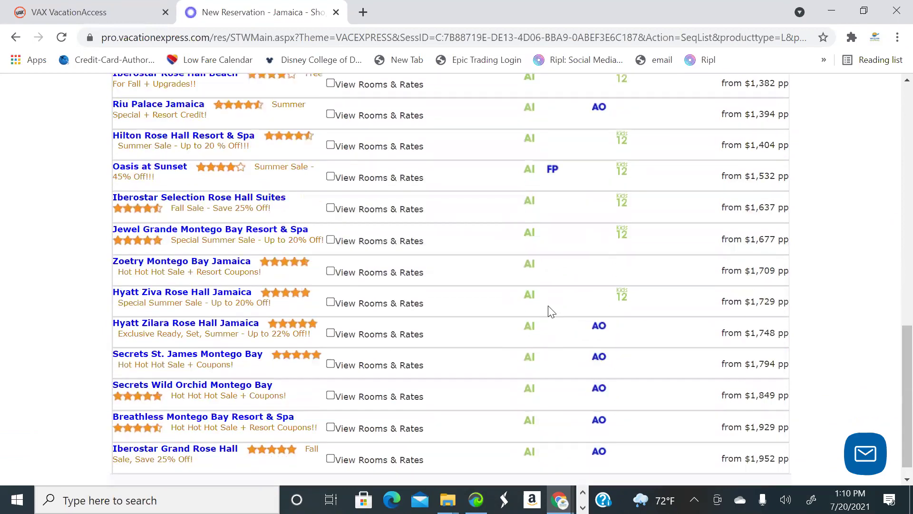
{"action": "scroll", "coordinate": [553, 292], "scroll_direction": "up", "scroll_amount": 8}
{"action": "scroll", "coordinate": [550, 295], "scroll_direction": "down", "scroll_amount": 10}
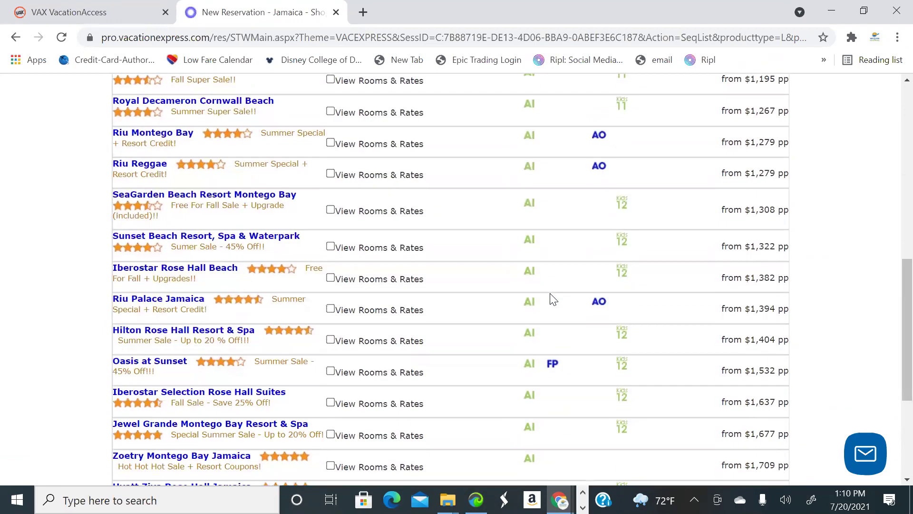
{"action": "scroll", "coordinate": [566, 347], "scroll_direction": "up", "scroll_amount": 1}
{"action": "scroll", "coordinate": [609, 371], "scroll_direction": "down", "scroll_amount": 1}
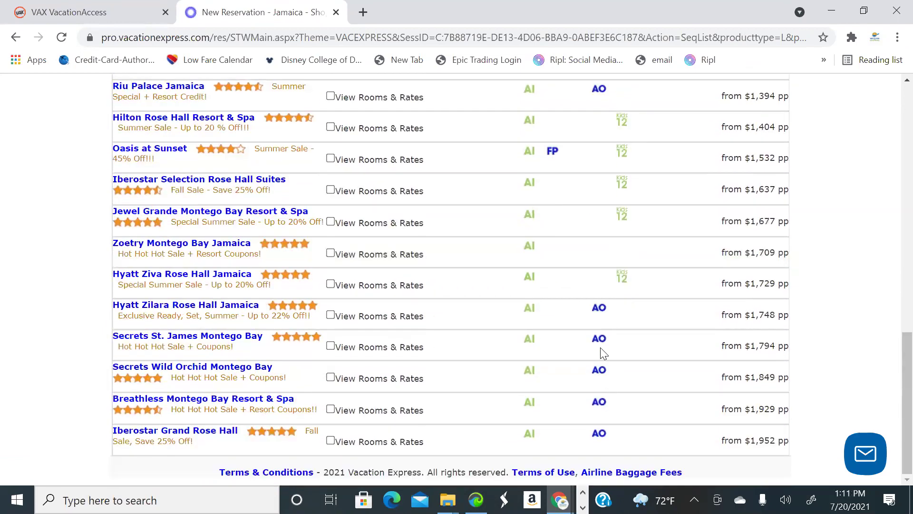
{"action": "scroll", "coordinate": [606, 345], "scroll_direction": "up", "scroll_amount": 2}
{"action": "scroll", "coordinate": [611, 333], "scroll_direction": "up", "scroll_amount": 8}
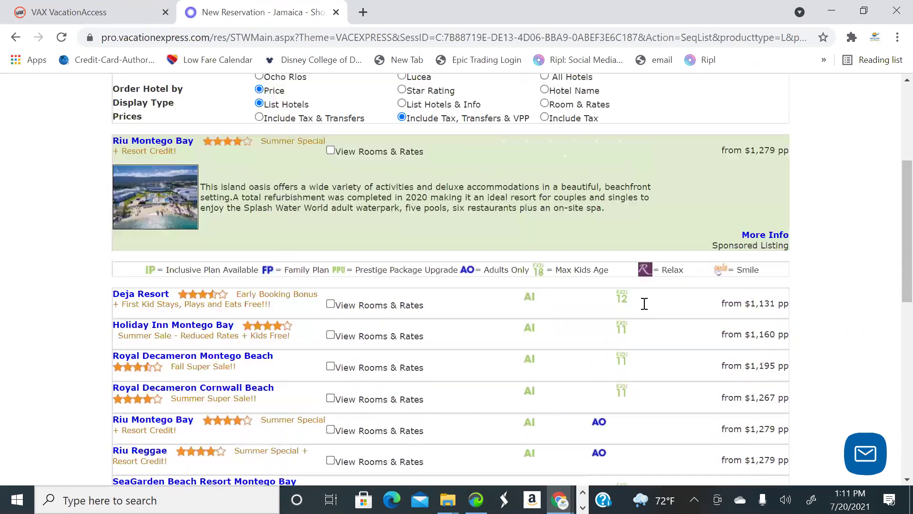
{"action": "scroll", "coordinate": [634, 314], "scroll_direction": "down", "scroll_amount": 7}
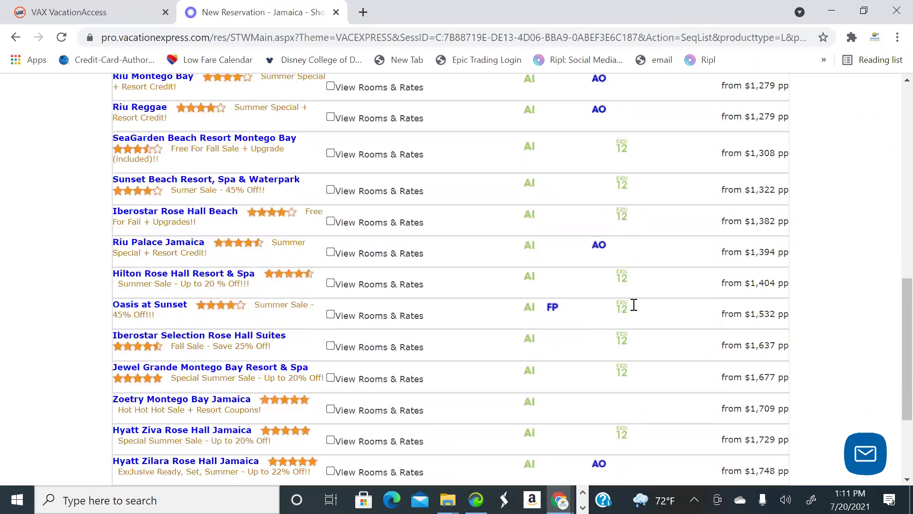
{"action": "scroll", "coordinate": [634, 306], "scroll_direction": "up", "scroll_amount": 4}
{"action": "scroll", "coordinate": [248, 308], "scroll_direction": "up", "scroll_amount": 3}
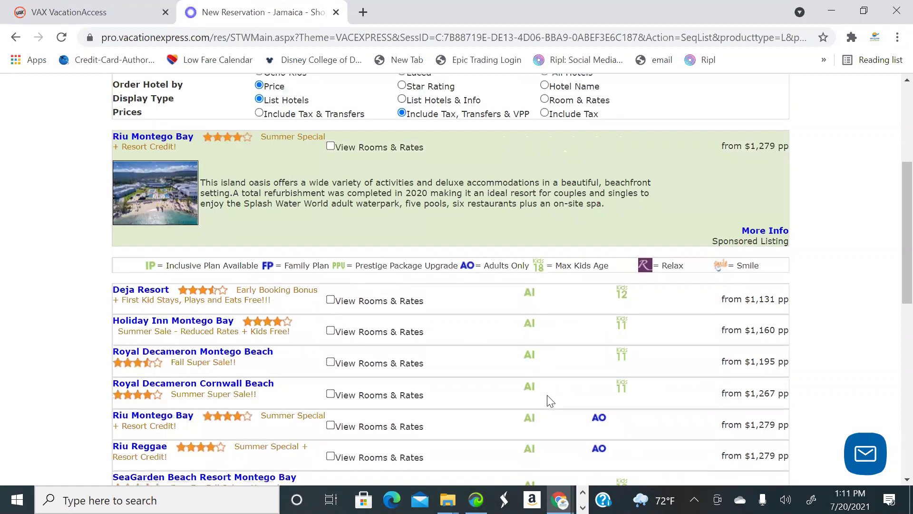
{"action": "scroll", "coordinate": [552, 381], "scroll_direction": "down", "scroll_amount": 5}
{"action": "scroll", "coordinate": [475, 324], "scroll_direction": "down", "scroll_amount": 2}
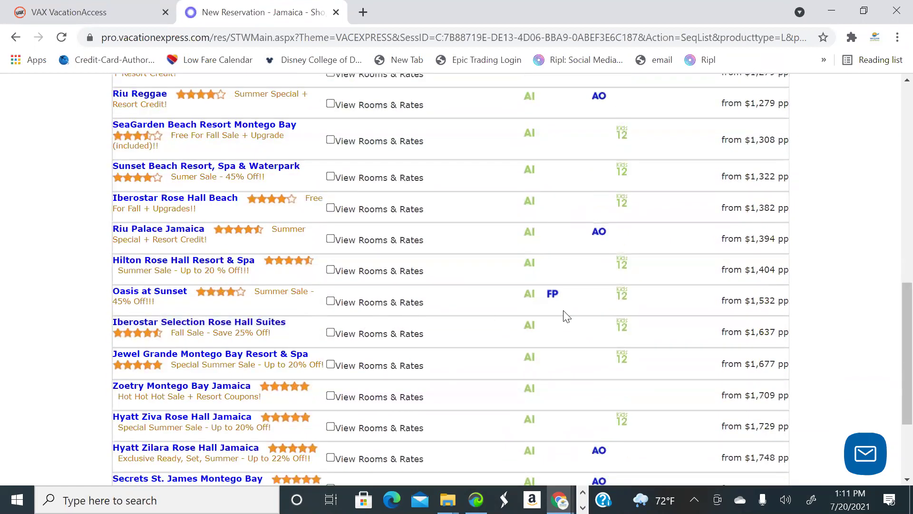
{"action": "scroll", "coordinate": [571, 321], "scroll_direction": "up", "scroll_amount": 3}
{"action": "scroll", "coordinate": [580, 325], "scroll_direction": "up", "scroll_amount": 5}
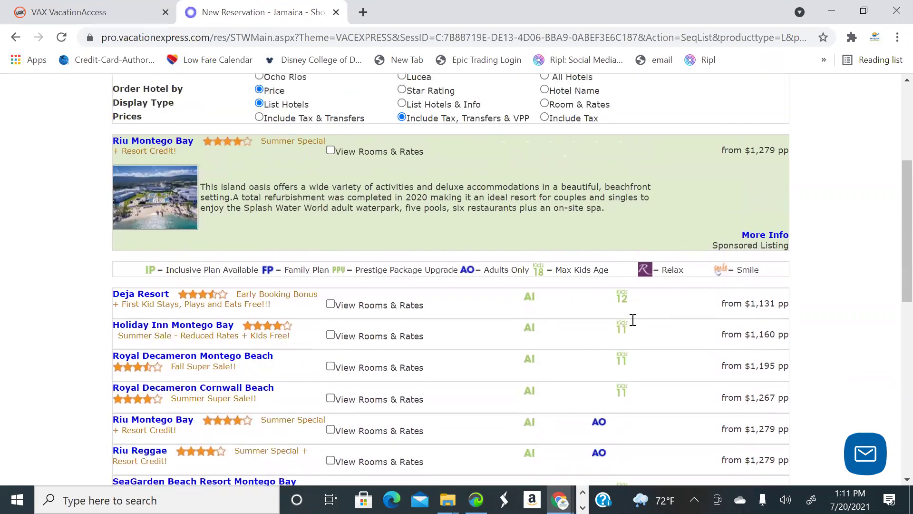
{"action": "scroll", "coordinate": [633, 320], "scroll_direction": "down", "scroll_amount": 2}
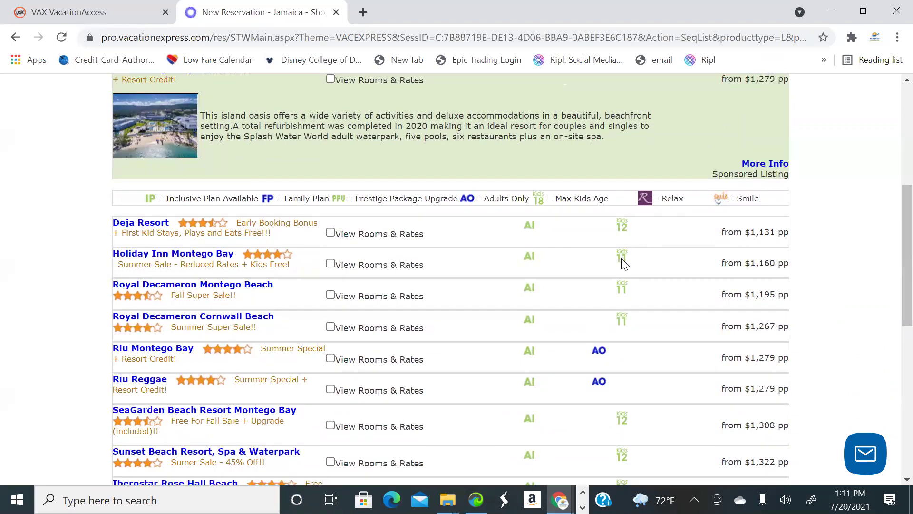
{"action": "scroll", "coordinate": [624, 264], "scroll_direction": "down", "scroll_amount": 8}
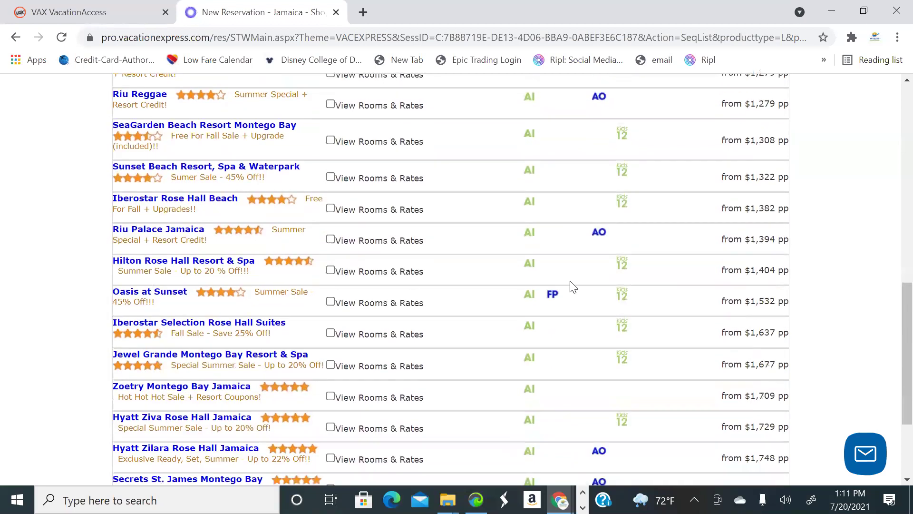
{"action": "scroll", "coordinate": [566, 274], "scroll_direction": "up", "scroll_amount": 8}
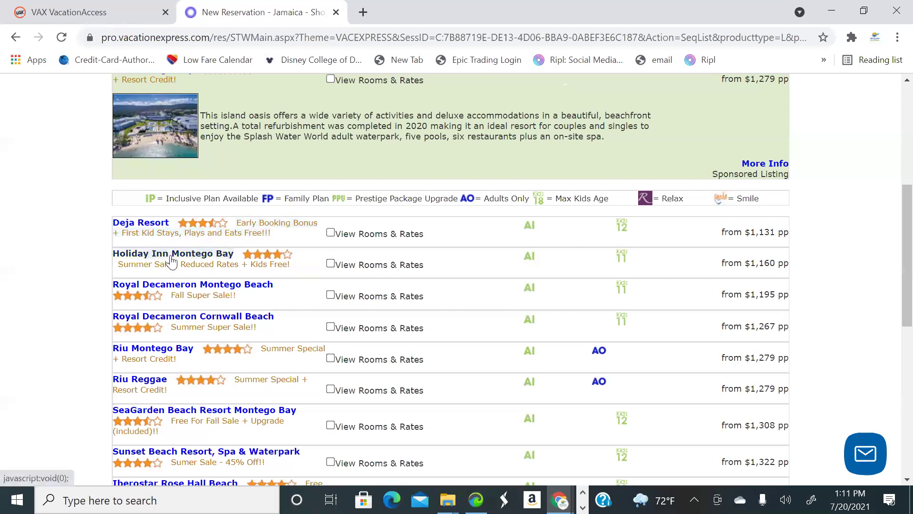
Find Royal Decameron Montego Beach in the hotel list and expand its photo and description
{"action": "scroll", "coordinate": [185, 229], "scroll_direction": "down", "scroll_amount": 1}
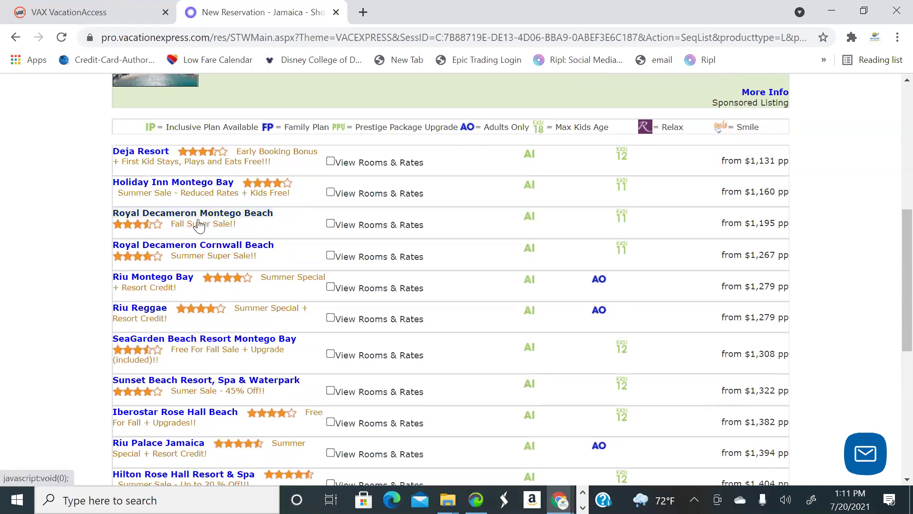
{"action": "scroll", "coordinate": [248, 228], "scroll_direction": "down", "scroll_amount": 1}
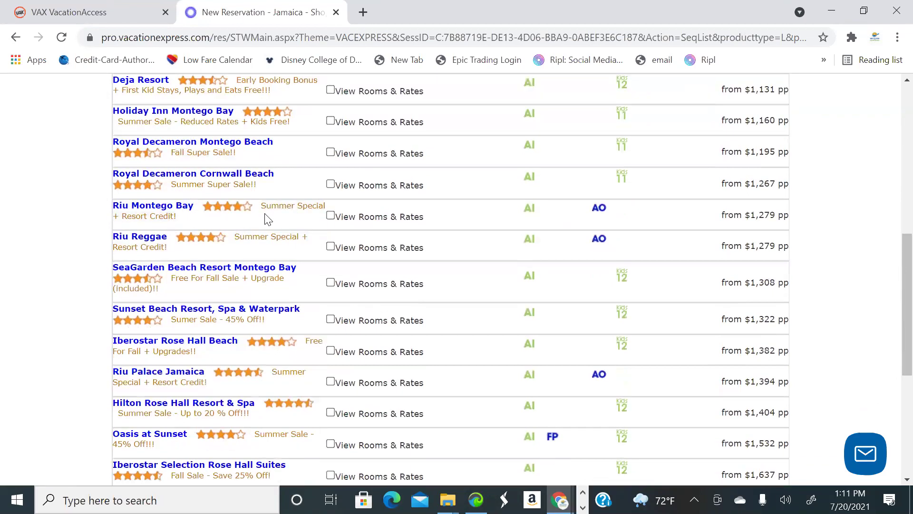
{"action": "scroll", "coordinate": [265, 219], "scroll_direction": "down", "scroll_amount": 1}
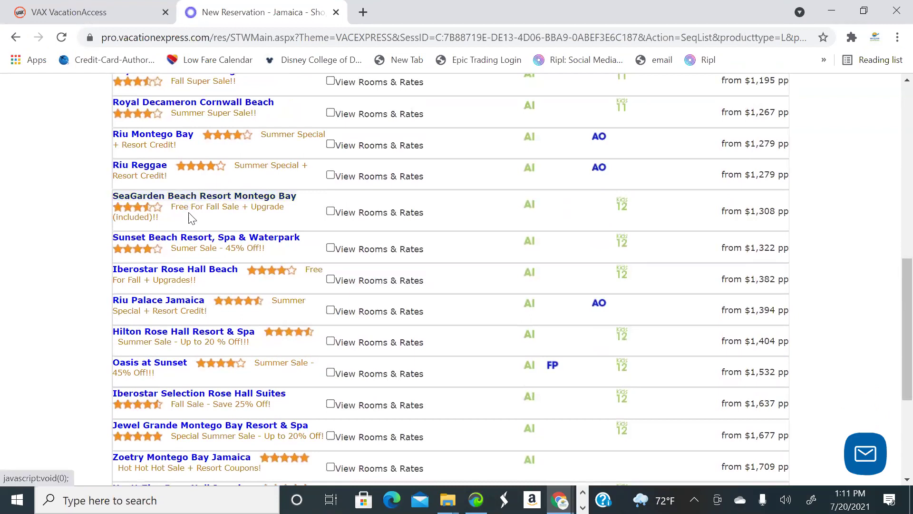
{"action": "scroll", "coordinate": [232, 244], "scroll_direction": "down", "scroll_amount": 1}
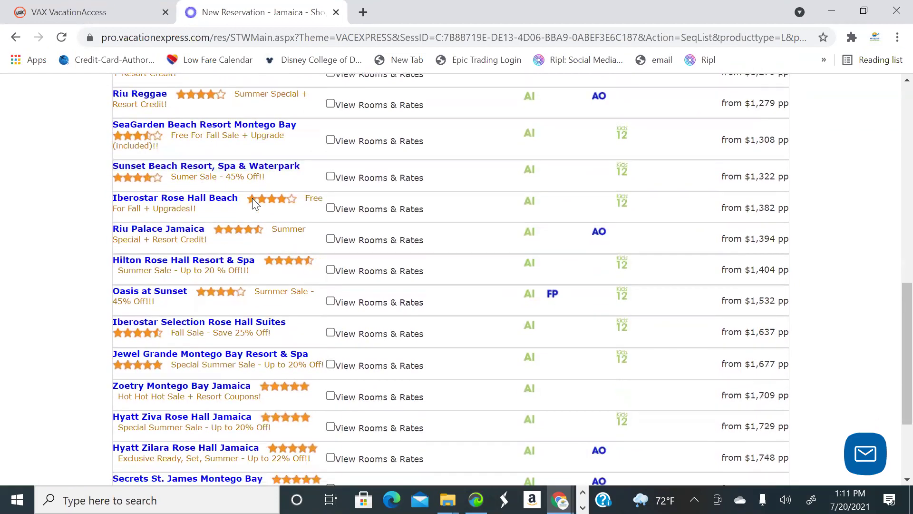
{"action": "scroll", "coordinate": [243, 219], "scroll_direction": "down", "scroll_amount": 1}
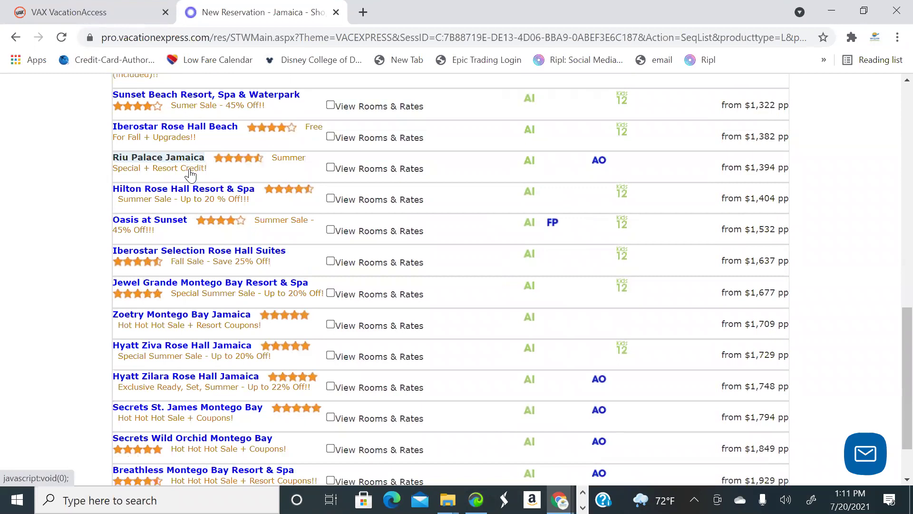
{"action": "scroll", "coordinate": [193, 252], "scroll_direction": "down", "scroll_amount": 1}
{"action": "scroll", "coordinate": [193, 252], "scroll_direction": "down", "scroll_amount": 1}
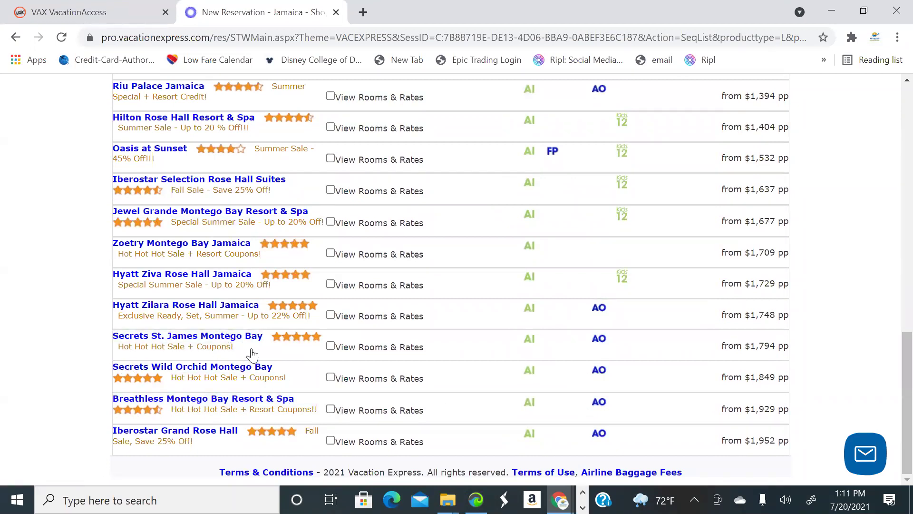
{"action": "scroll", "coordinate": [256, 354], "scroll_direction": "up", "scroll_amount": 2}
{"action": "scroll", "coordinate": [255, 353], "scroll_direction": "up", "scroll_amount": 7}
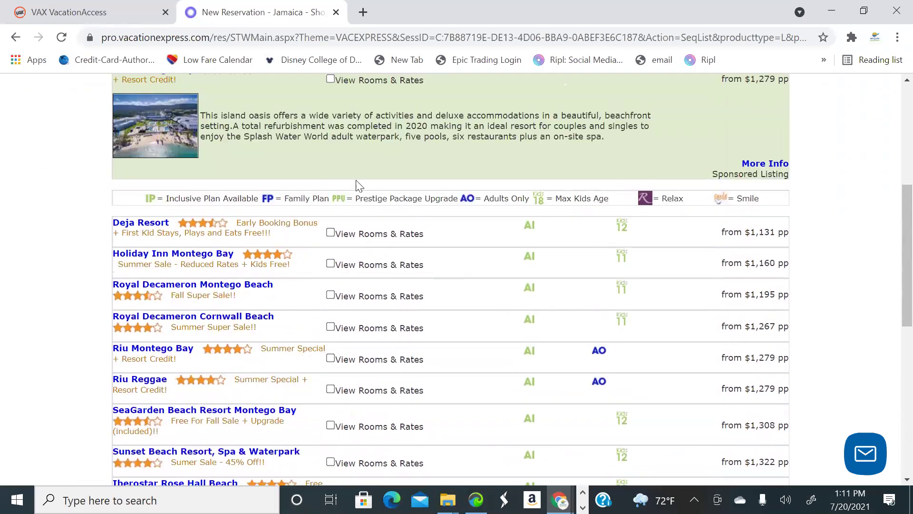
{"action": "left_click", "coordinate": [198, 285]}
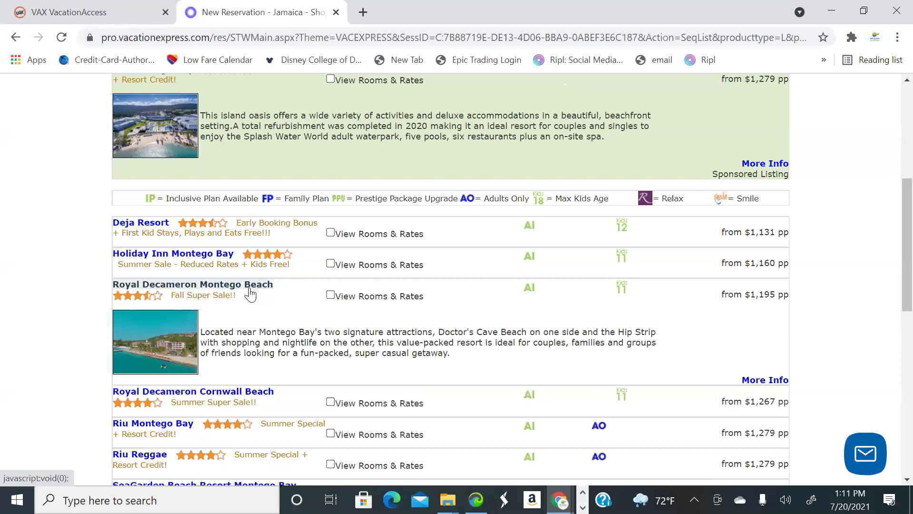
Open the full Royal Decameron Montego Beach information page in a new tab
{"action": "left_click", "coordinate": [251, 294]}
{"action": "left_click", "coordinate": [264, 294]}
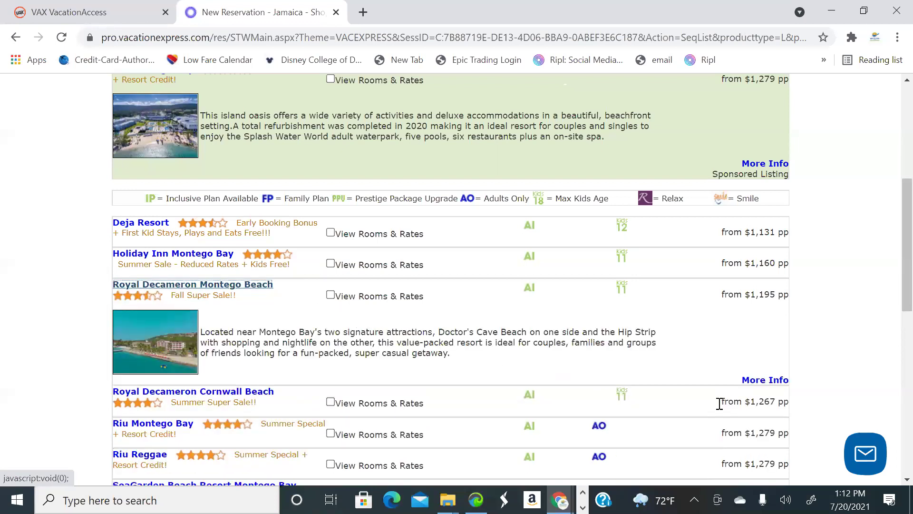
{"action": "left_click", "coordinate": [754, 381]}
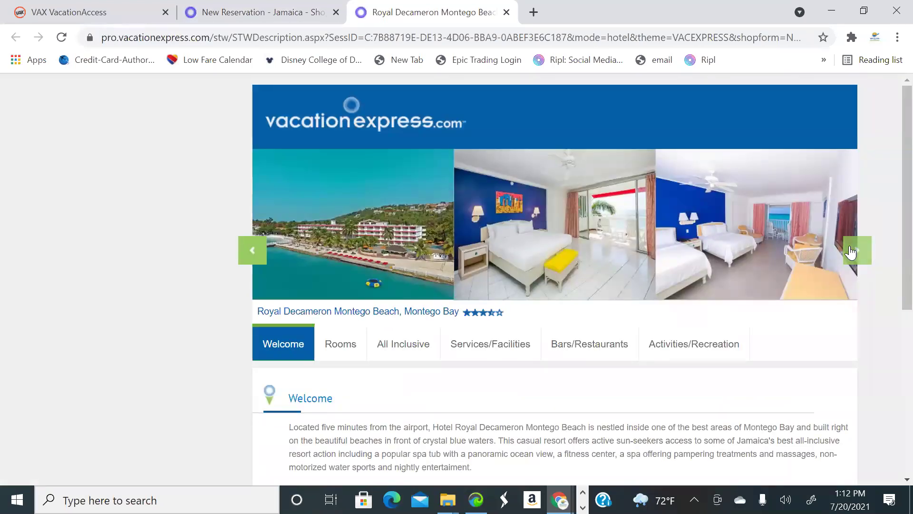
Browse the Royal Decameron photo carousel, then return to the Montego Bay hotel results
{"action": "left_click", "coordinate": [851, 253]}
{"action": "left_click", "coordinate": [851, 252]}
{"action": "left_click", "coordinate": [851, 253]}
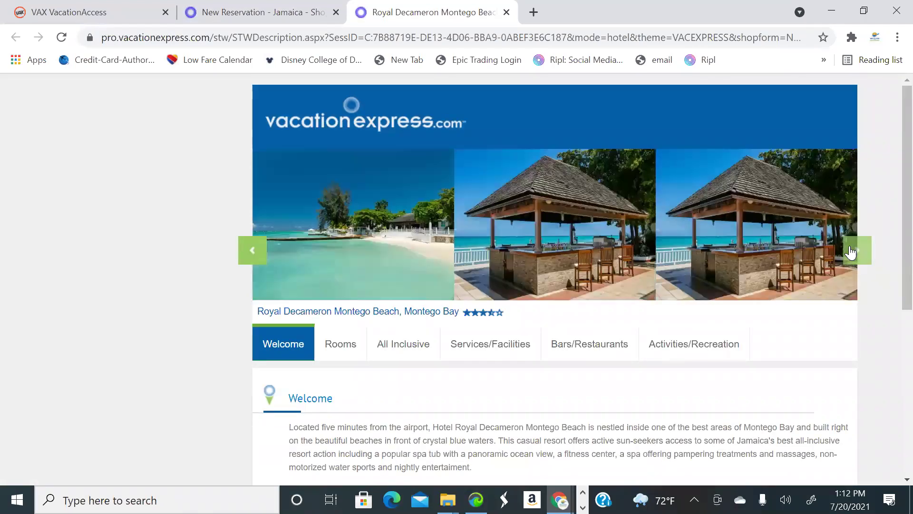
{"action": "left_click", "coordinate": [851, 252]}
{"action": "left_click", "coordinate": [851, 253]}
{"action": "left_click", "coordinate": [851, 253]}
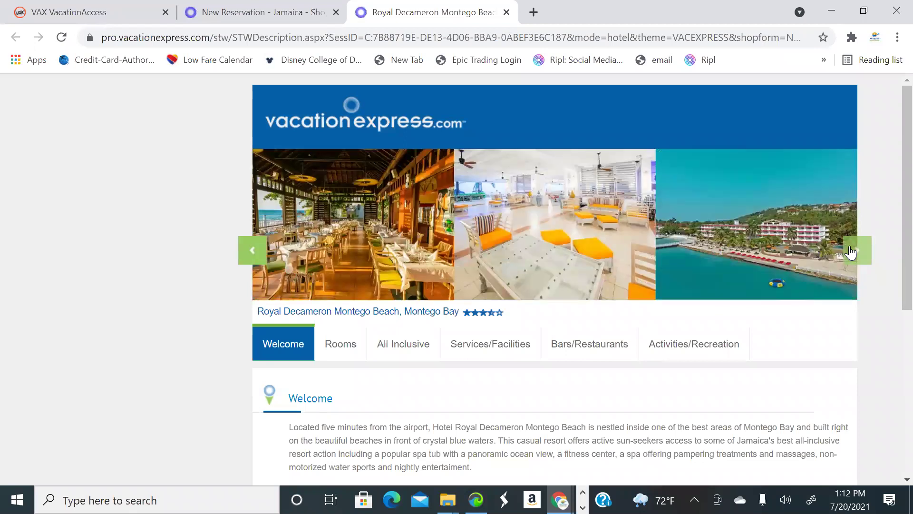
{"action": "left_click", "coordinate": [851, 253]}
{"action": "left_click", "coordinate": [851, 253]}
{"action": "left_click", "coordinate": [851, 253]}
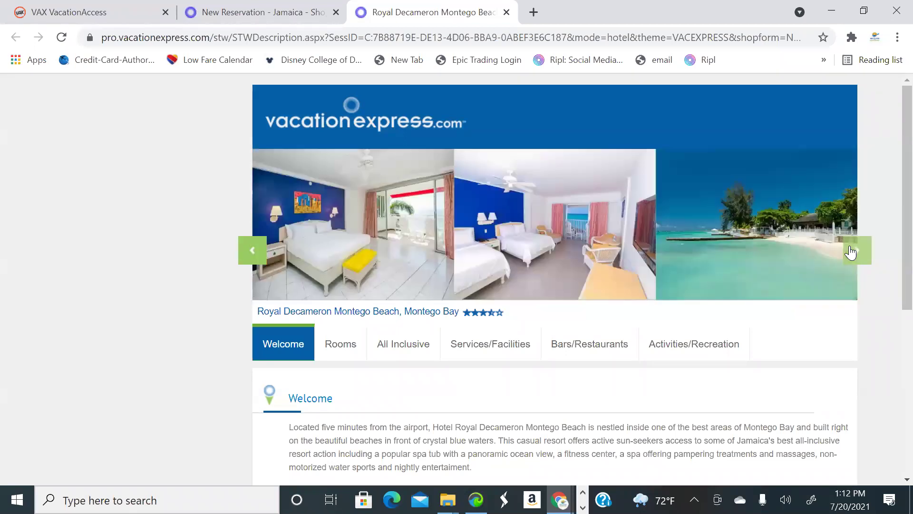
{"action": "left_click", "coordinate": [851, 252]}
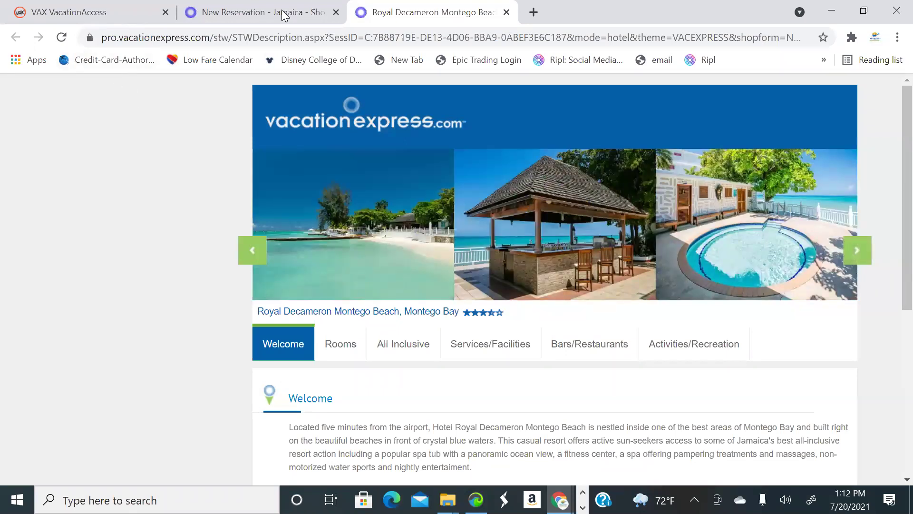
{"action": "left_click", "coordinate": [264, 12]}
{"action": "scroll", "coordinate": [262, 285], "scroll_direction": "up", "scroll_amount": 1}
Expand the Riu Palace Jamaica listing: 238-room adults-only hotel from $1,394 pp
{"action": "scroll", "coordinate": [262, 285], "scroll_direction": "down", "scroll_amount": 4}
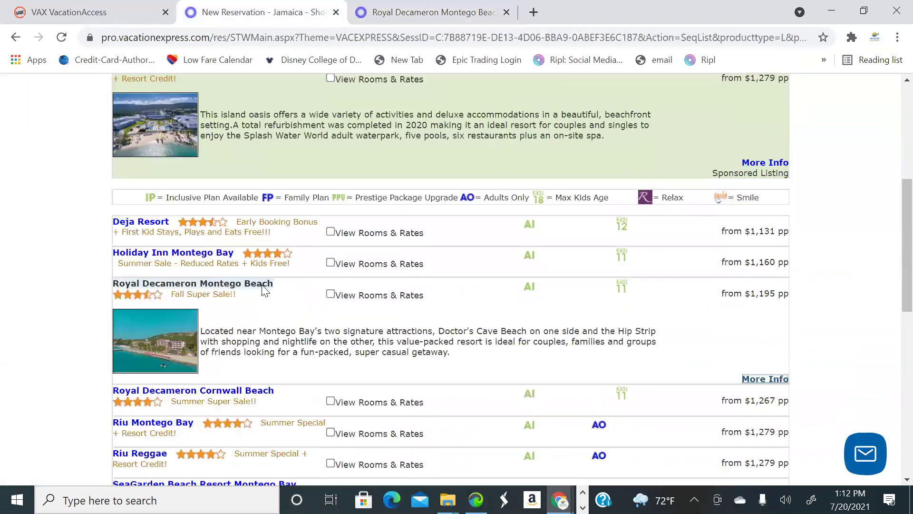
{"action": "scroll", "coordinate": [246, 229], "scroll_direction": "down", "scroll_amount": 5}
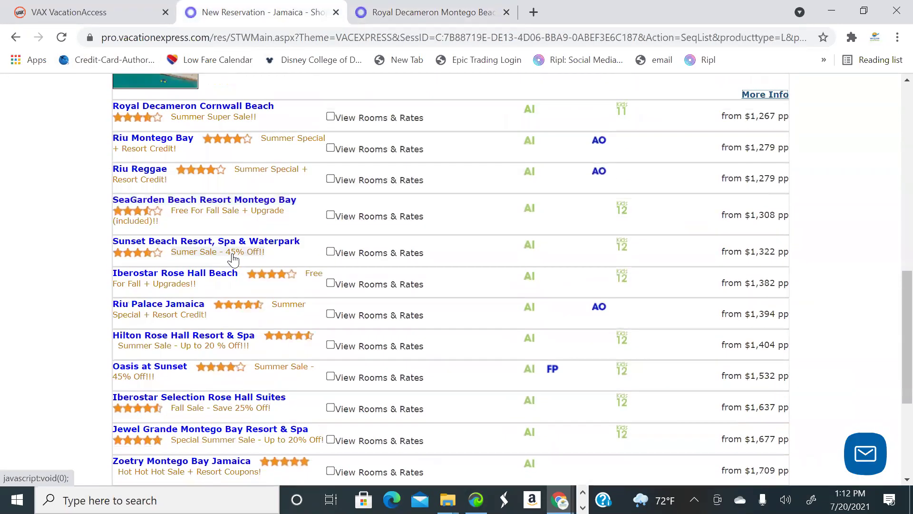
{"action": "scroll", "coordinate": [213, 222], "scroll_direction": "down", "scroll_amount": 2}
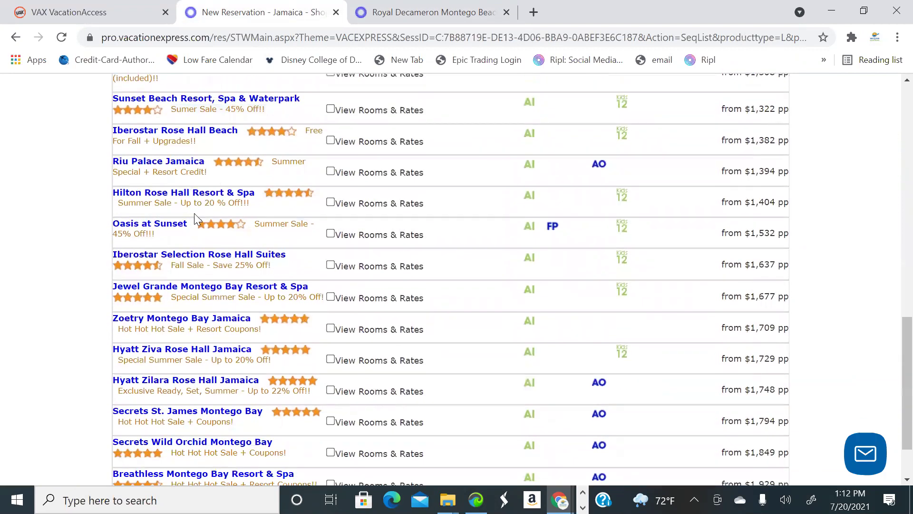
{"action": "left_click", "coordinate": [184, 164]}
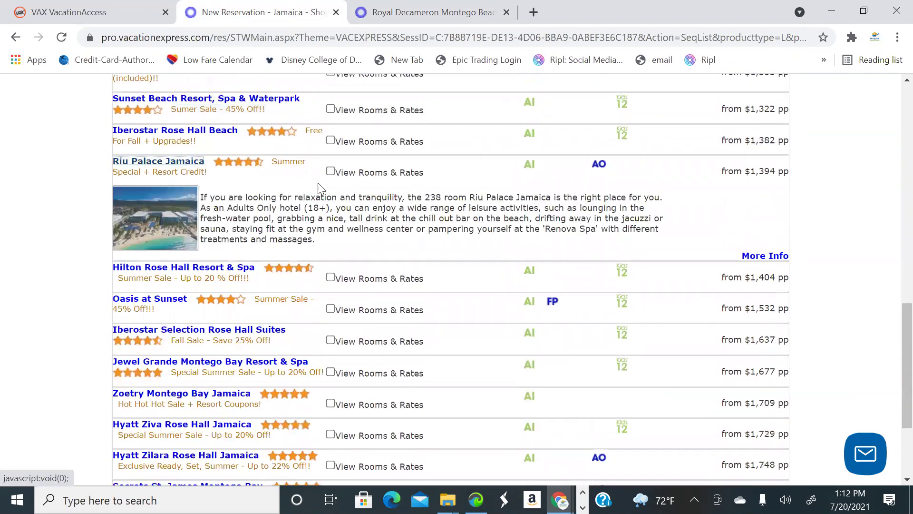
Open the Riu Palace Jamaica details page and page through its room, beach, lounge and restaurant photos
{"action": "left_click", "coordinate": [764, 256]}
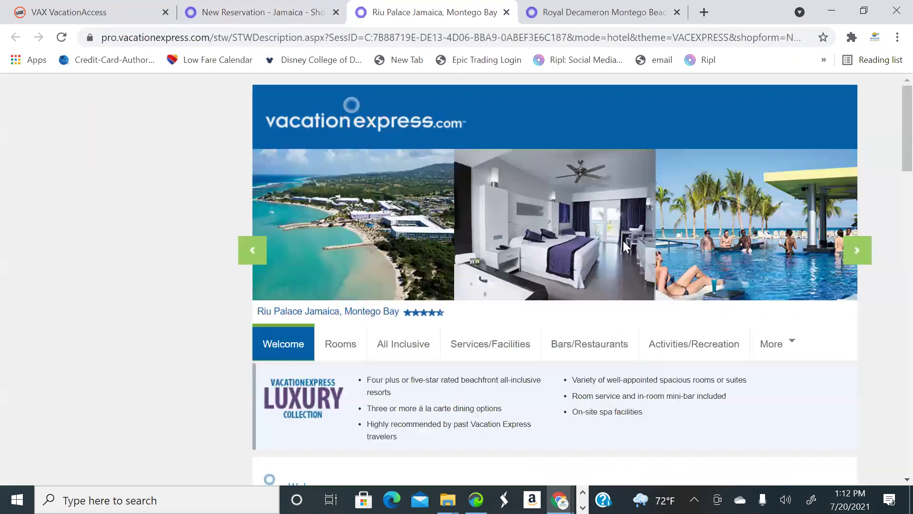
{"action": "left_click", "coordinate": [856, 255]}
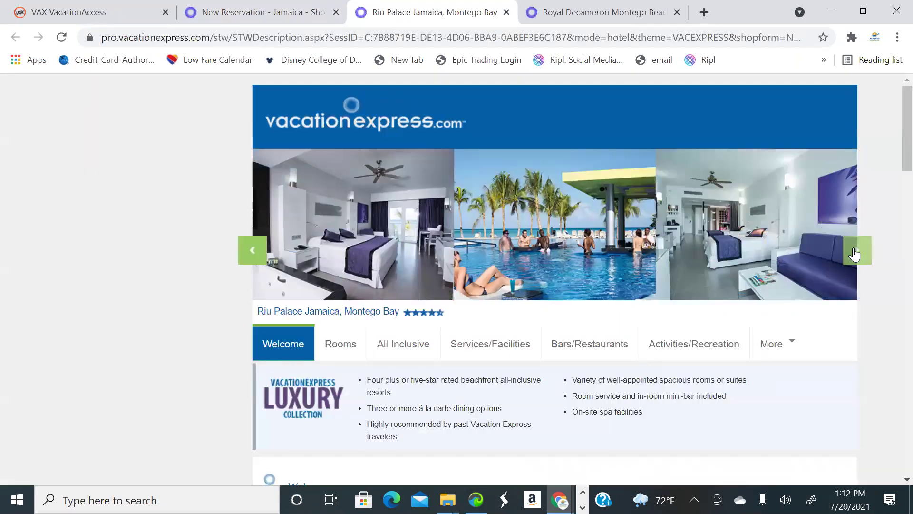
{"action": "left_click", "coordinate": [856, 254]}
{"action": "left_click", "coordinate": [855, 255]}
{"action": "left_click", "coordinate": [855, 254]}
{"action": "left_click", "coordinate": [855, 255]}
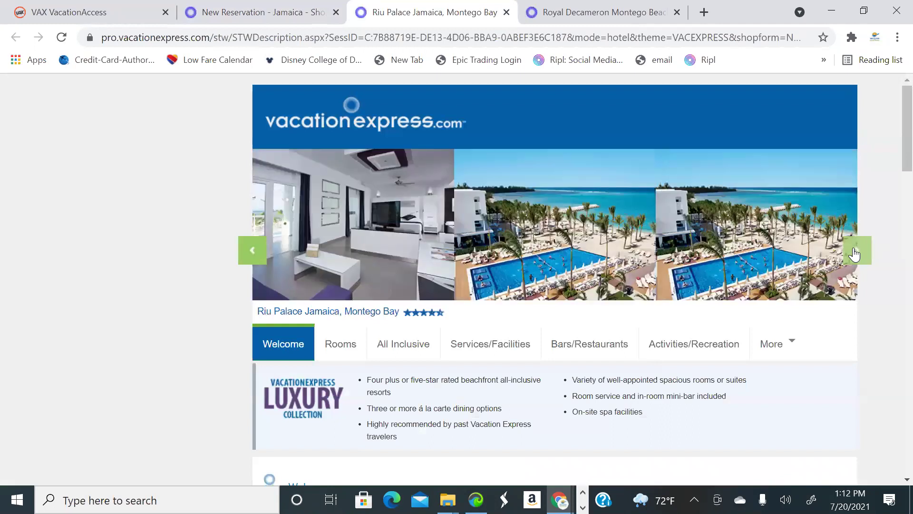
{"action": "left_click", "coordinate": [855, 255]}
{"action": "left_click", "coordinate": [855, 254]}
{"action": "left_click", "coordinate": [855, 255]}
{"action": "left_click", "coordinate": [855, 254]}
{"action": "left_click", "coordinate": [855, 255]}
{"action": "left_click", "coordinate": [855, 254]}
{"action": "left_click", "coordinate": [855, 255]}
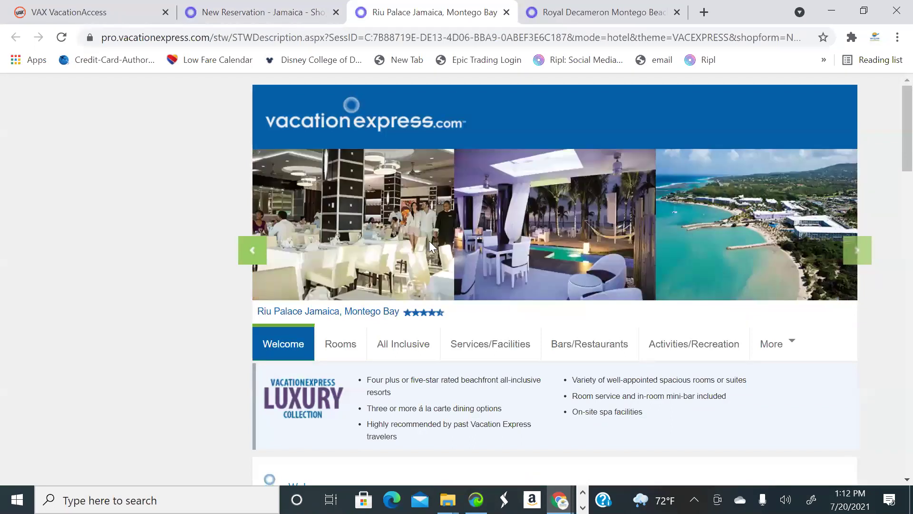
Cycle on through more Riu Palace Jamaica room photos
{"action": "scroll", "coordinate": [853, 255], "scroll_direction": "up", "scroll_amount": 5}
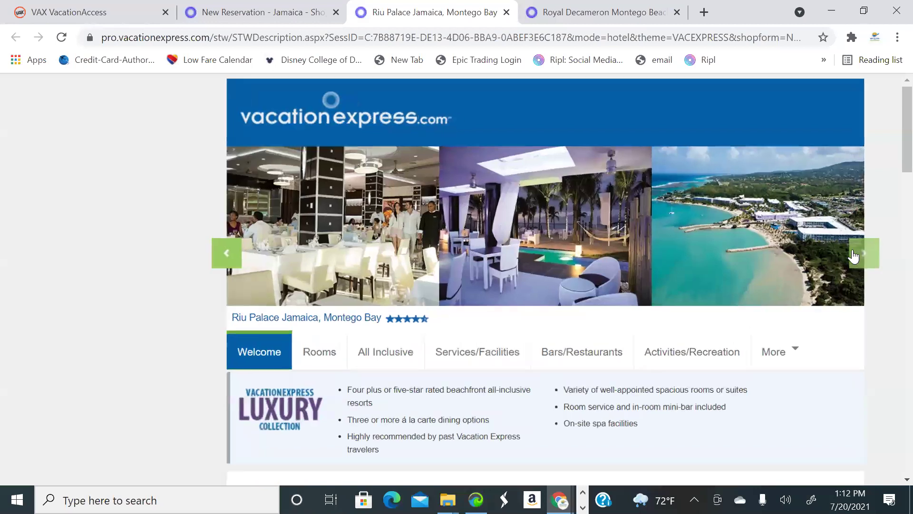
{"action": "scroll", "coordinate": [774, 315], "scroll_direction": "down", "scroll_amount": 5}
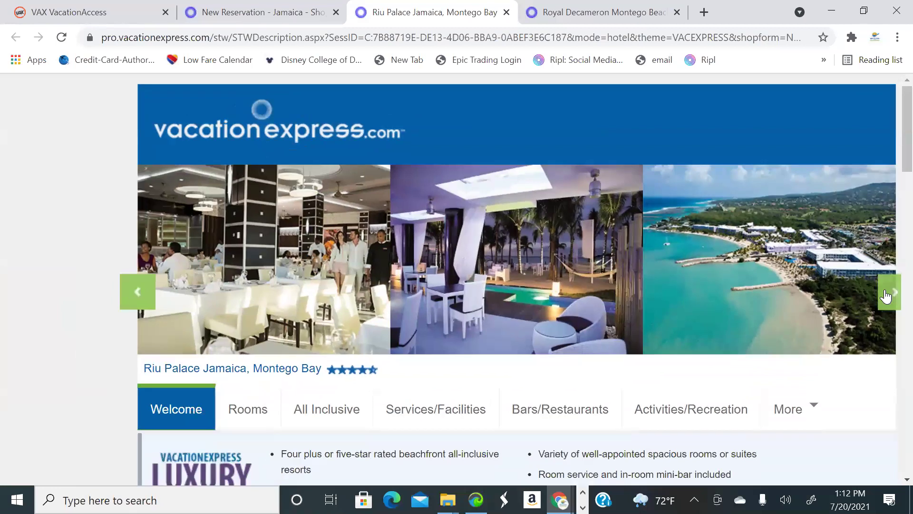
{"action": "left_click", "coordinate": [888, 292]}
{"action": "left_click", "coordinate": [888, 293]}
{"action": "left_click", "coordinate": [888, 292]}
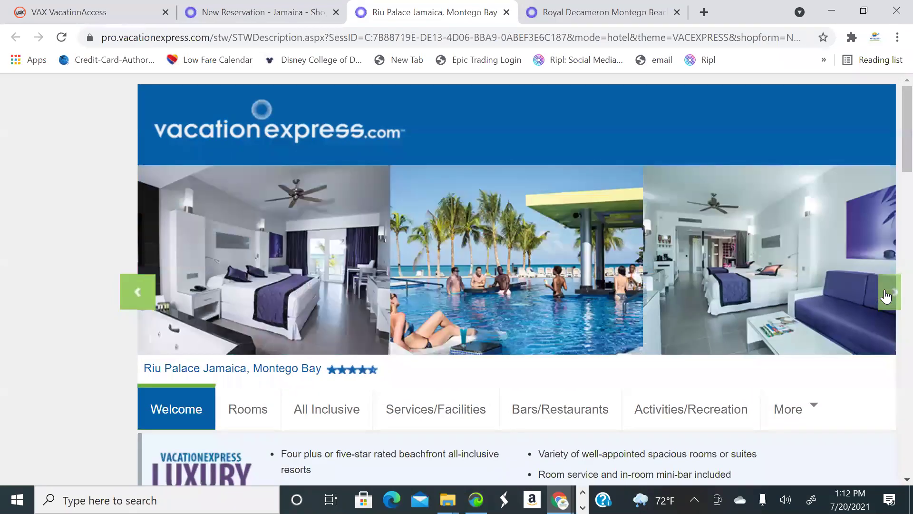
{"action": "left_click", "coordinate": [887, 293]}
{"action": "left_click", "coordinate": [887, 293]}
{"action": "left_click", "coordinate": [887, 293]}
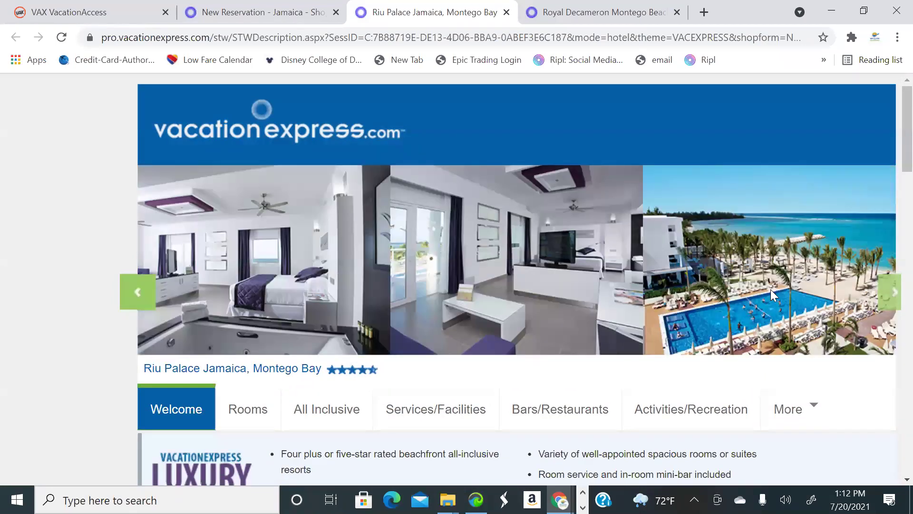
Read the Welcome section on the Luxury Collection adults-only resort in Mahoe Bay
{"action": "scroll", "coordinate": [723, 295], "scroll_direction": "down", "scroll_amount": 4}
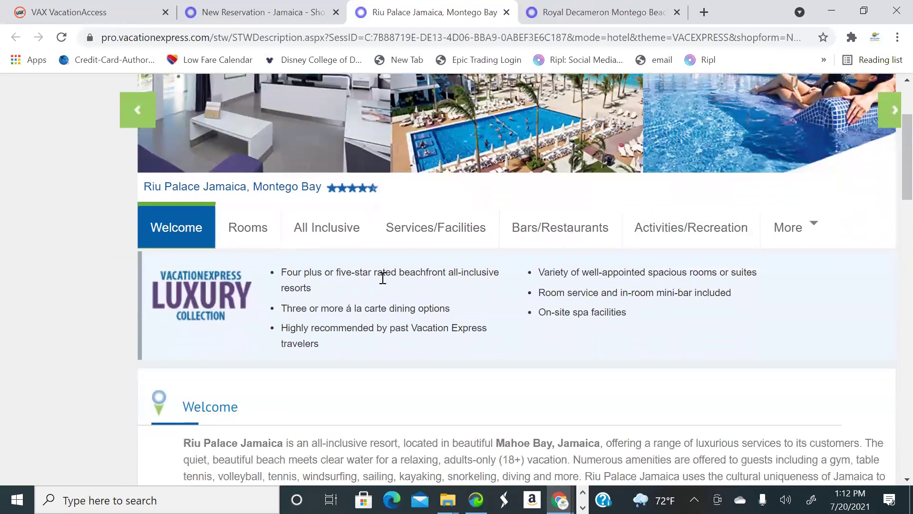
{"action": "scroll", "coordinate": [291, 224], "scroll_direction": "down", "scroll_amount": 4}
{"action": "scroll", "coordinate": [309, 202], "scroll_direction": "up", "scroll_amount": 2}
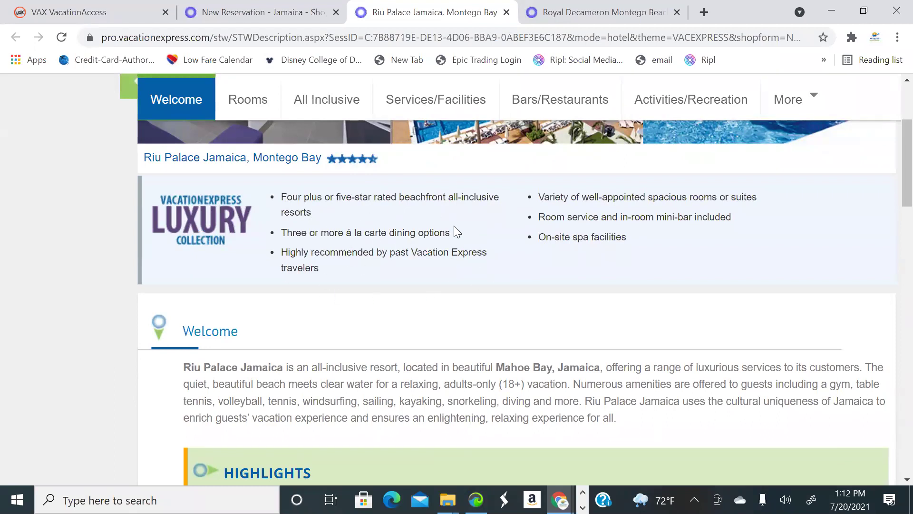
{"action": "scroll", "coordinate": [454, 231], "scroll_direction": "down", "scroll_amount": 1}
{"action": "scroll", "coordinate": [453, 231], "scroll_direction": "up", "scroll_amount": 1}
{"action": "scroll", "coordinate": [573, 290], "scroll_direction": "up", "scroll_amount": 3}
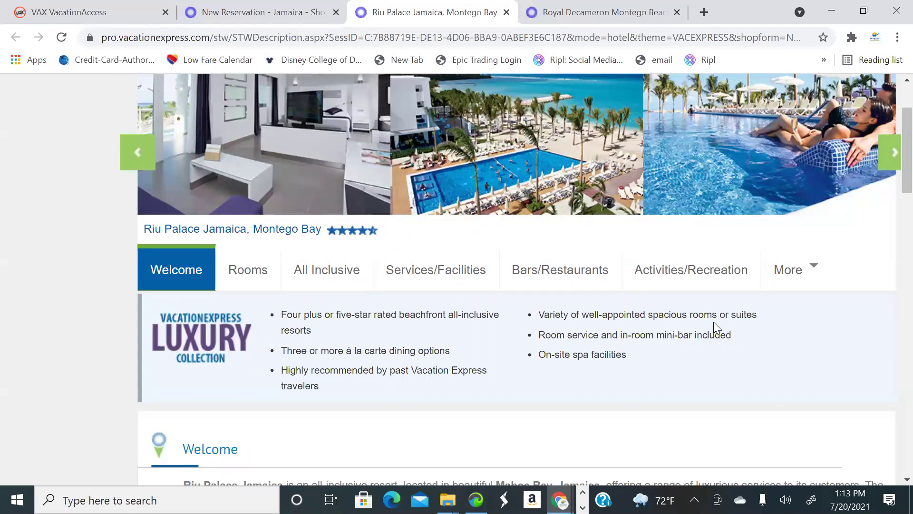
{"action": "scroll", "coordinate": [885, 285], "scroll_direction": "up", "scroll_amount": 3}
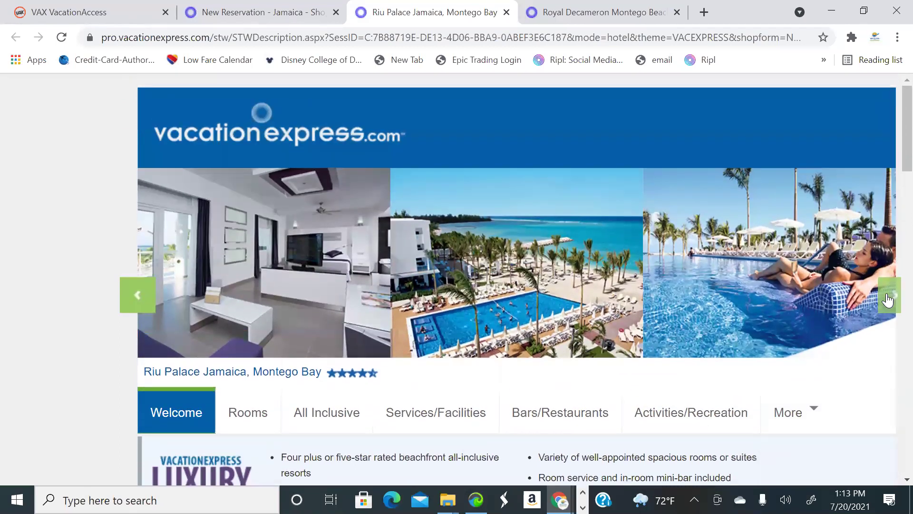
View more Riu Palace restaurant photos, then return to the hotel results list
{"action": "left_click", "coordinate": [887, 299]}
{"action": "left_click", "coordinate": [887, 298]}
{"action": "left_click", "coordinate": [888, 299]}
{"action": "left_click", "coordinate": [888, 298]}
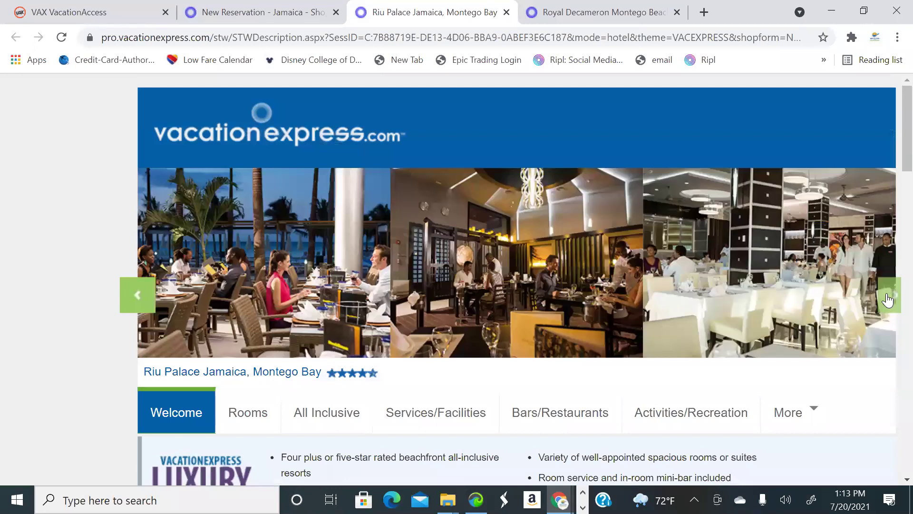
{"action": "left_click", "coordinate": [888, 299]}
{"action": "left_click", "coordinate": [887, 299]}
{"action": "left_click", "coordinate": [888, 299]}
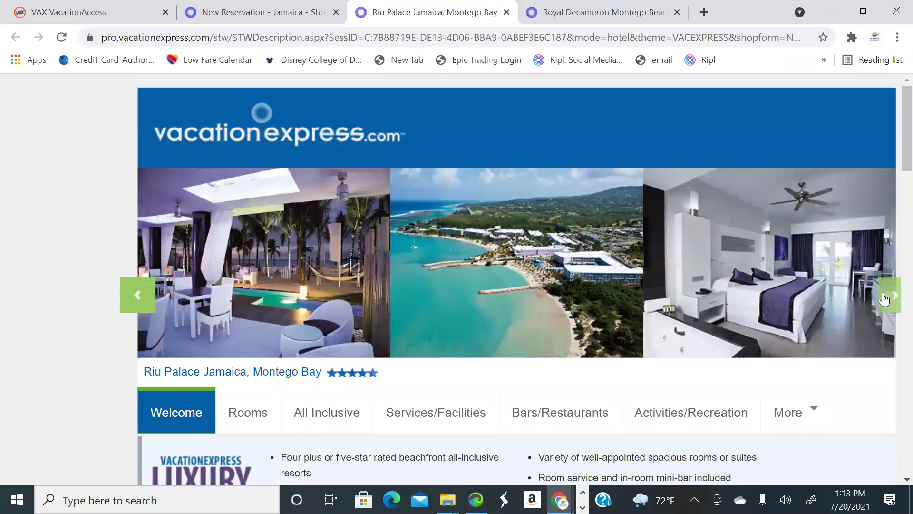
{"action": "left_click", "coordinate": [887, 299]}
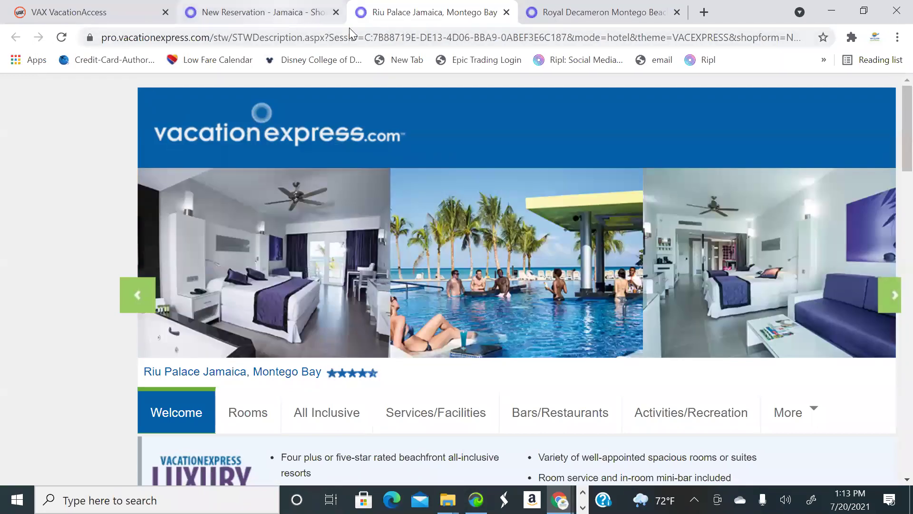
{"action": "left_click", "coordinate": [276, 17]}
Show Riu Palace Jamaica's room rates and submit the Junior Suite Garden View All Inclusive room at $1394.00
{"action": "scroll", "coordinate": [358, 207], "scroll_direction": "up", "scroll_amount": 10}
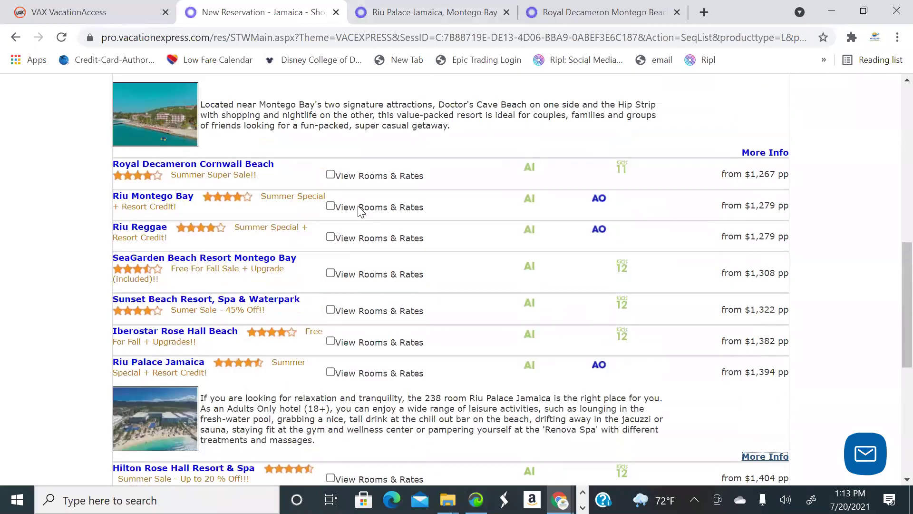
{"action": "scroll", "coordinate": [365, 215], "scroll_direction": "up", "scroll_amount": 2}
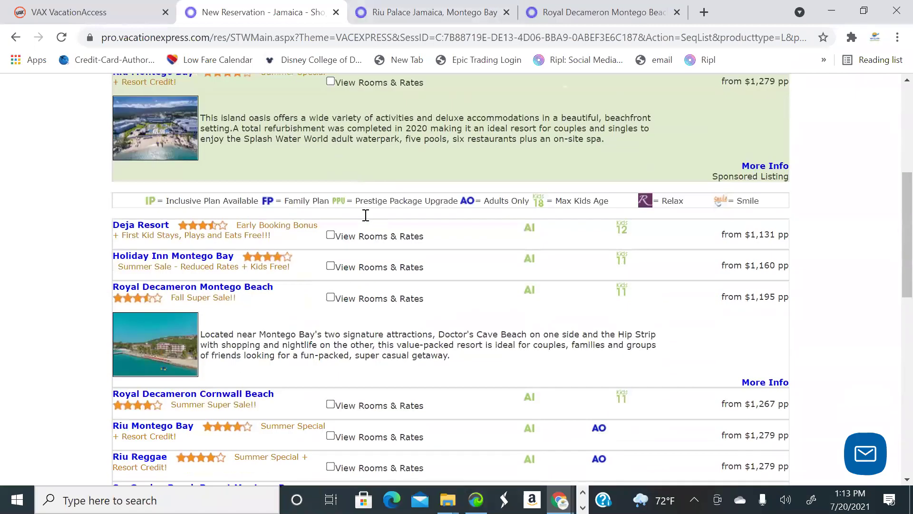
{"action": "scroll", "coordinate": [364, 212], "scroll_direction": "down", "scroll_amount": 5}
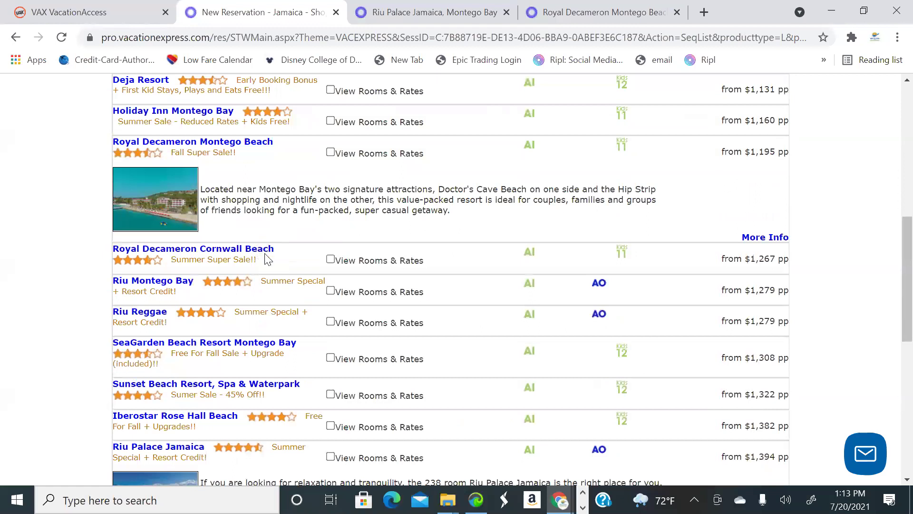
{"action": "scroll", "coordinate": [257, 252], "scroll_direction": "down", "scroll_amount": 3}
{"action": "scroll", "coordinate": [257, 252], "scroll_direction": "down", "scroll_amount": 1}
{"action": "scroll", "coordinate": [257, 252], "scroll_direction": "down", "scroll_amount": 2}
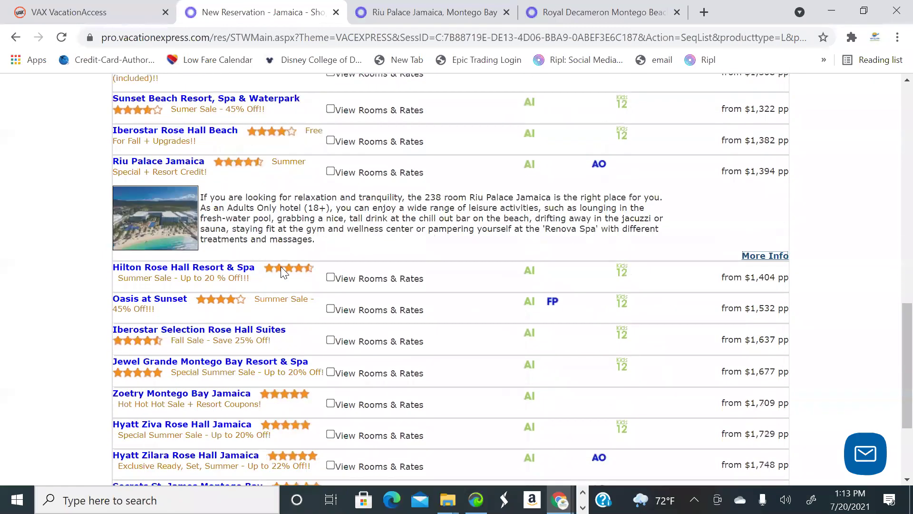
{"action": "scroll", "coordinate": [287, 255], "scroll_direction": "up", "scroll_amount": 4}
{"action": "scroll", "coordinate": [312, 233], "scroll_direction": "up", "scroll_amount": 5}
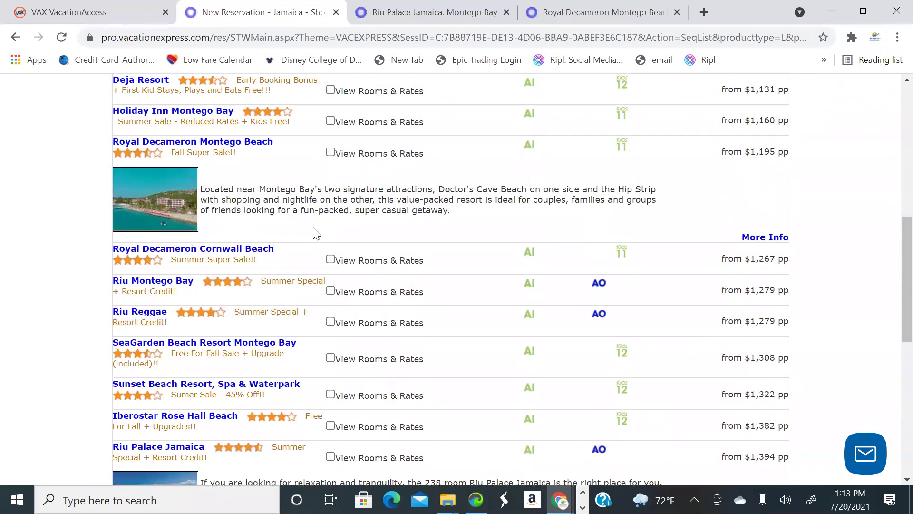
{"action": "scroll", "coordinate": [238, 255], "scroll_direction": "down", "scroll_amount": 3}
{"action": "scroll", "coordinate": [237, 257], "scroll_direction": "down", "scroll_amount": 4}
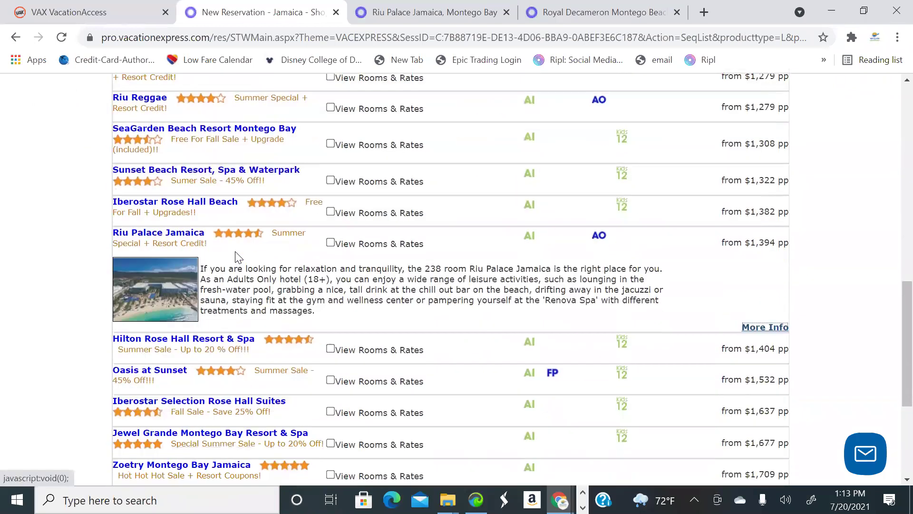
{"action": "left_click", "coordinate": [331, 244]}
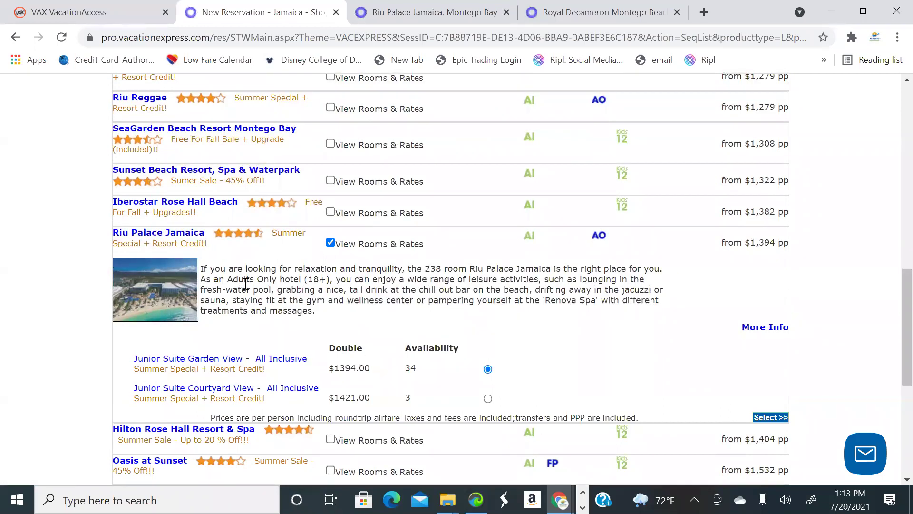
{"action": "left_click", "coordinate": [766, 418]}
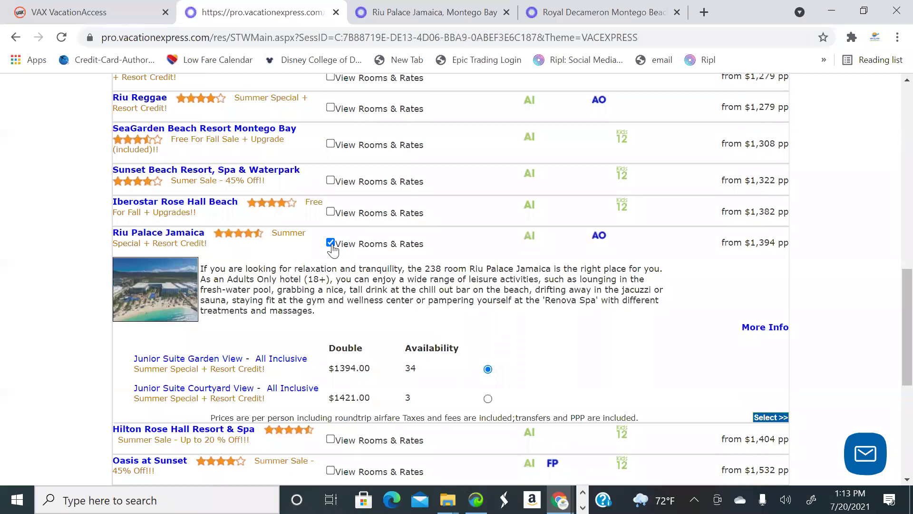
Review the Atlanta–Montego Bay flights, hotel, $765.00 deposit schedule and $2650.00 total on the Package Summary
{"action": "scroll", "coordinate": [373, 316], "scroll_direction": "down", "scroll_amount": 2}
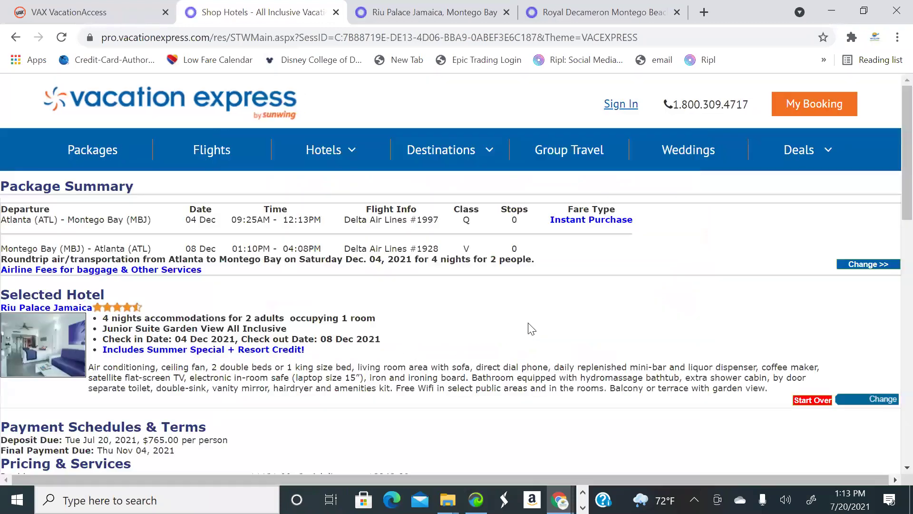
{"action": "scroll", "coordinate": [363, 293], "scroll_direction": "down", "scroll_amount": 2}
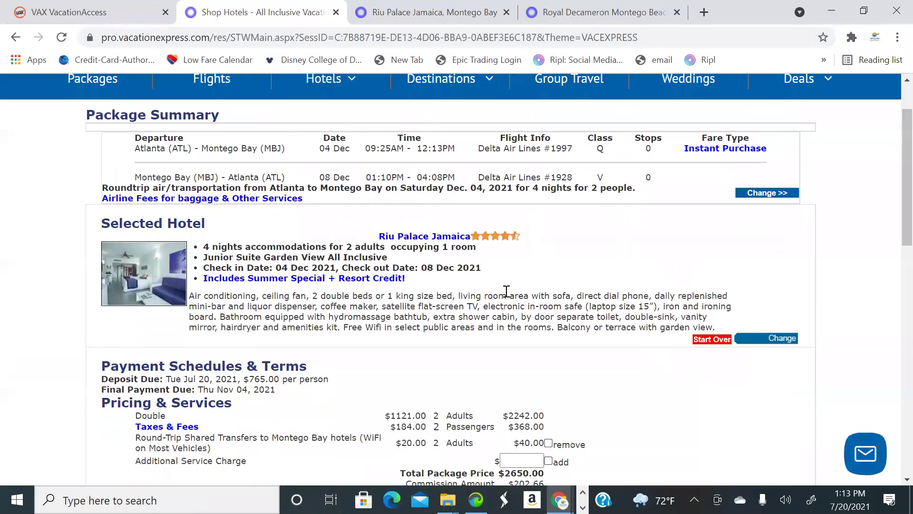
{"action": "scroll", "coordinate": [595, 344], "scroll_direction": "down", "scroll_amount": 2}
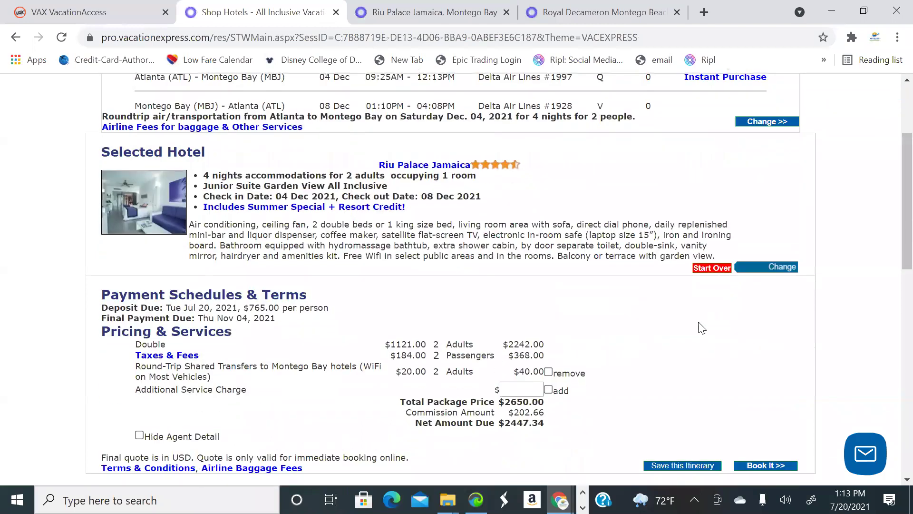
{"action": "scroll", "coordinate": [691, 329], "scroll_direction": "down", "scroll_amount": 2}
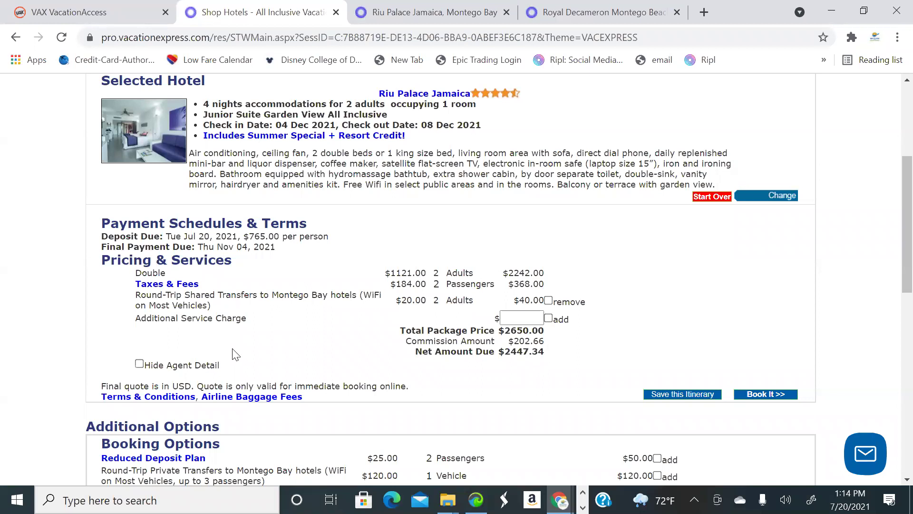
Add a $50 Travel Agent Booking Fee as an additional service charge, making the total $2700.00
{"action": "left_click", "coordinate": [521, 318]}
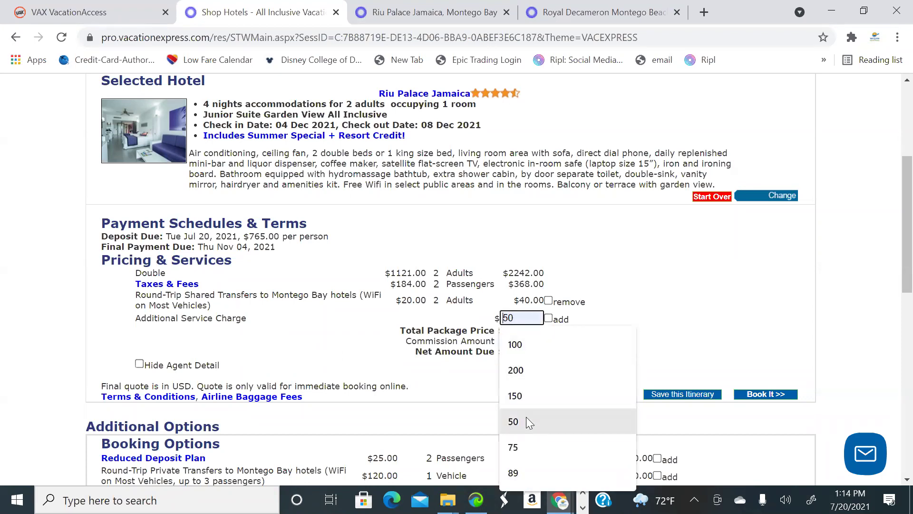
{"action": "left_click", "coordinate": [527, 419]}
{"action": "left_click", "coordinate": [549, 318]}
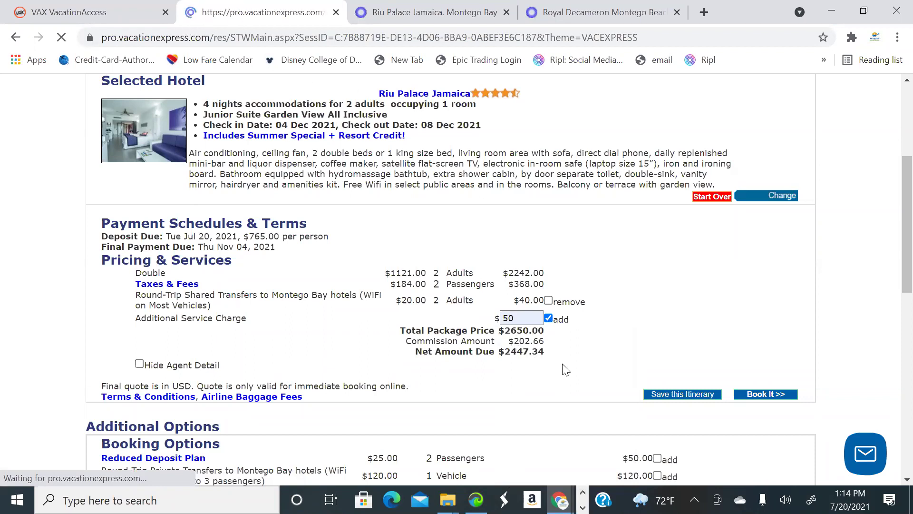
{"action": "scroll", "coordinate": [575, 367], "scroll_direction": "down", "scroll_amount": 6}
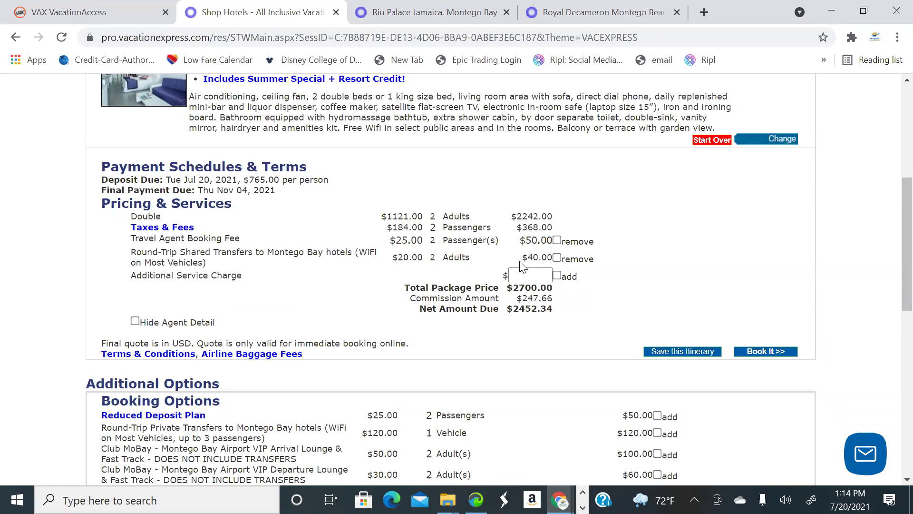
{"action": "scroll", "coordinate": [534, 256], "scroll_direction": "up", "scroll_amount": 1}
{"action": "scroll", "coordinate": [552, 256], "scroll_direction": "down", "scroll_amount": 1}
{"action": "scroll", "coordinate": [580, 266], "scroll_direction": "down", "scroll_amount": 1}
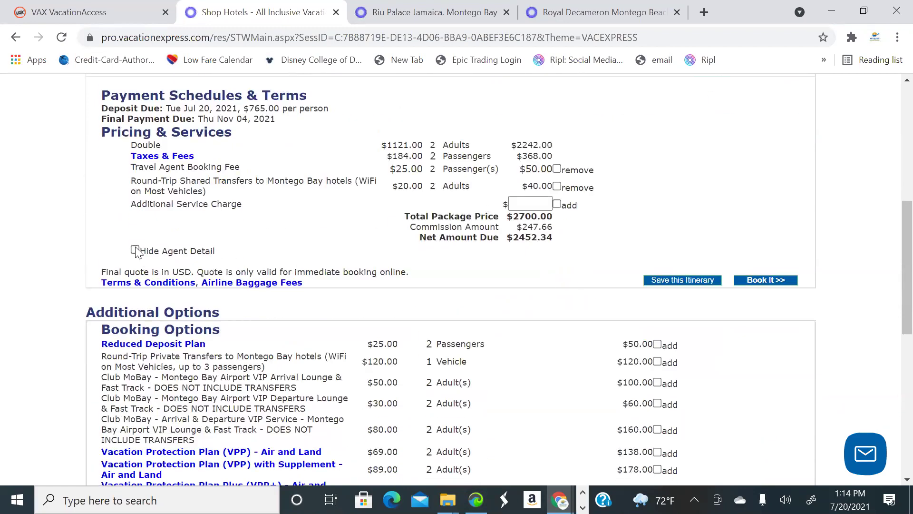
Hide the agent pricing detail so only the $2700.00 total shows, and open a new browser tab
{"action": "left_click", "coordinate": [135, 250]}
{"action": "scroll", "coordinate": [485, 296], "scroll_direction": "up", "scroll_amount": 4}
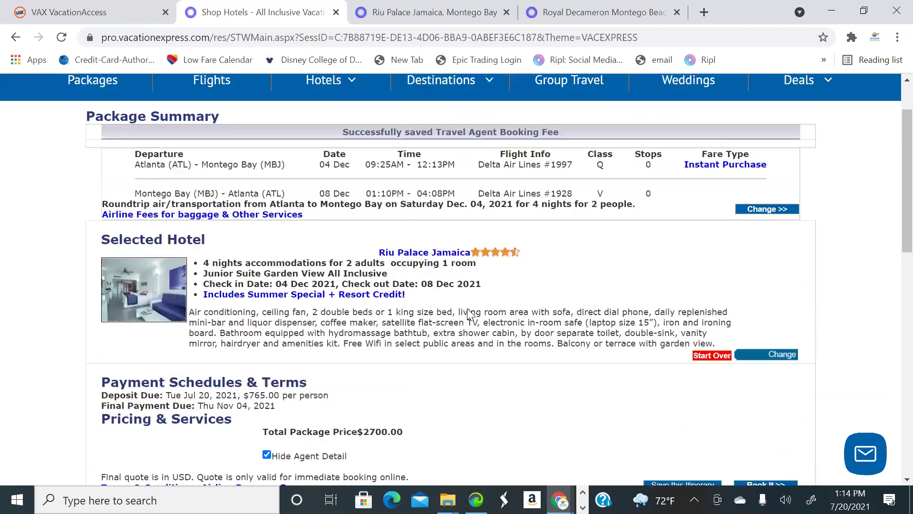
{"action": "scroll", "coordinate": [468, 314], "scroll_direction": "up", "scroll_amount": 1}
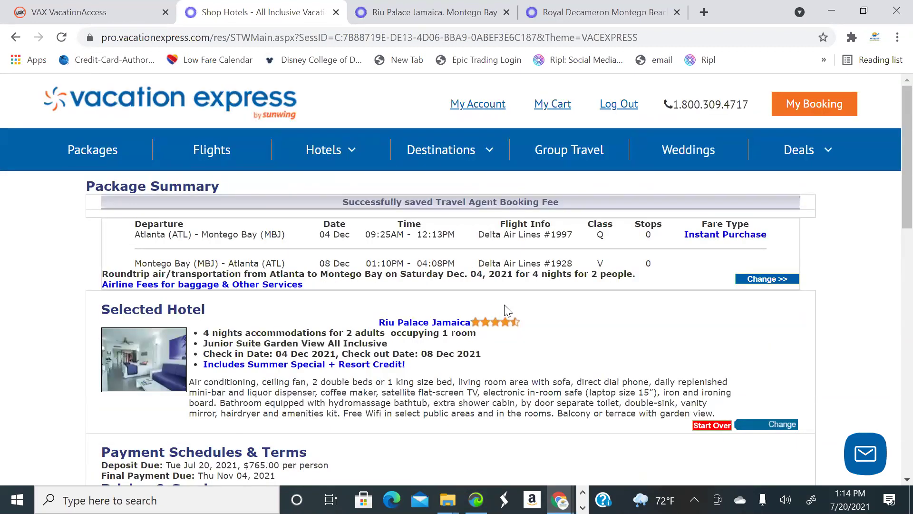
{"action": "scroll", "coordinate": [307, 257], "scroll_direction": "down", "scroll_amount": 1}
{"action": "scroll", "coordinate": [307, 257], "scroll_direction": "up", "scroll_amount": 1}
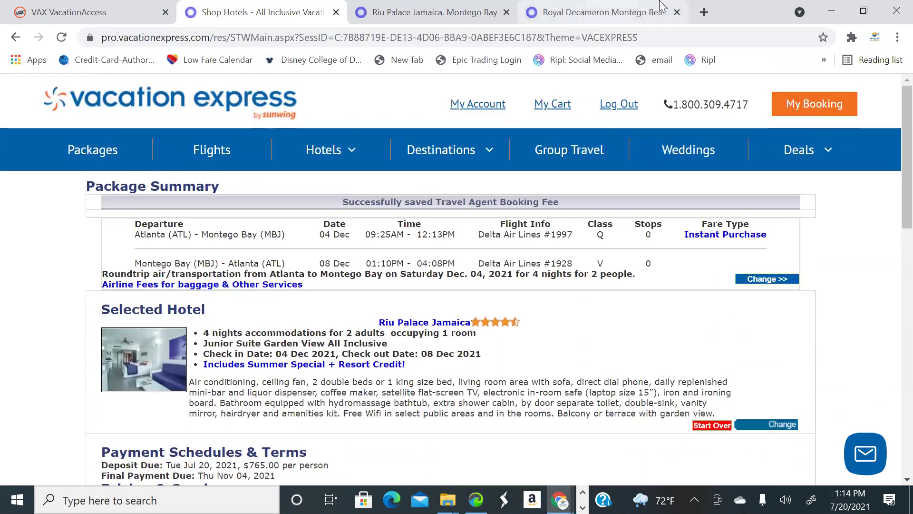
{"action": "left_click", "coordinate": [705, 12]}
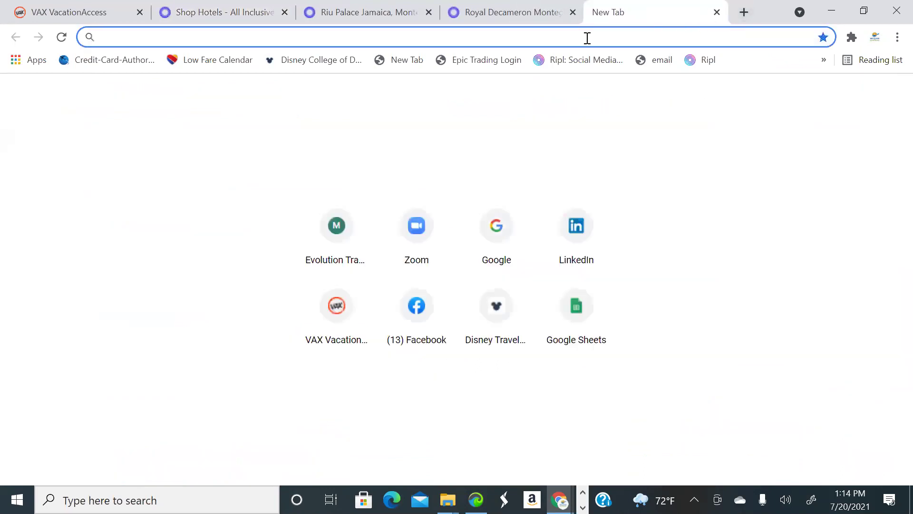
Go to Gmail by way of the Google homepage and show the Sent mail folder
{"action": "left_click", "coordinate": [493, 213]}
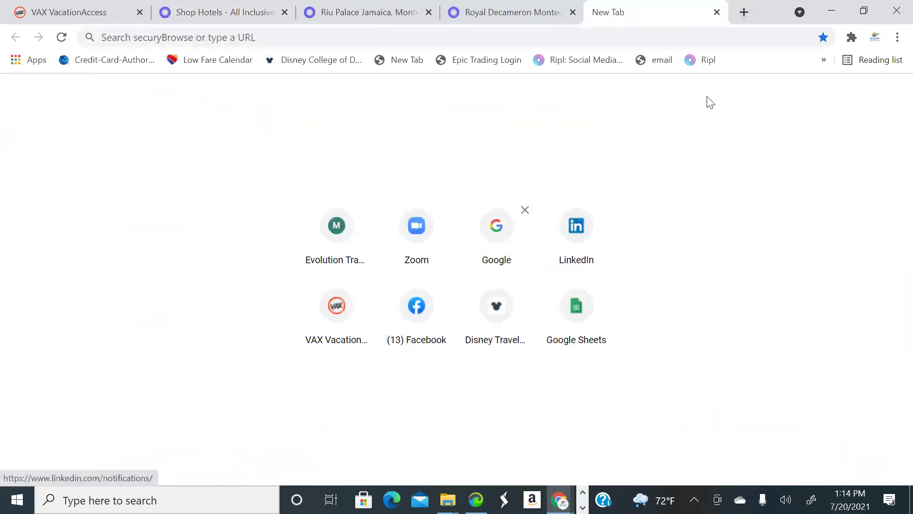
{"action": "left_click", "coordinate": [500, 227]}
{"action": "left_click", "coordinate": [774, 95]}
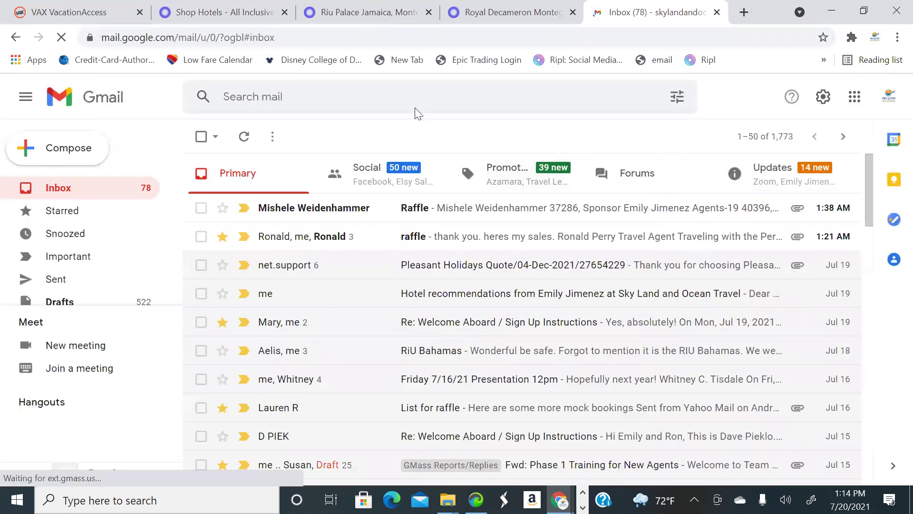
{"action": "scroll", "coordinate": [465, 245], "scroll_direction": "down", "scroll_amount": 3}
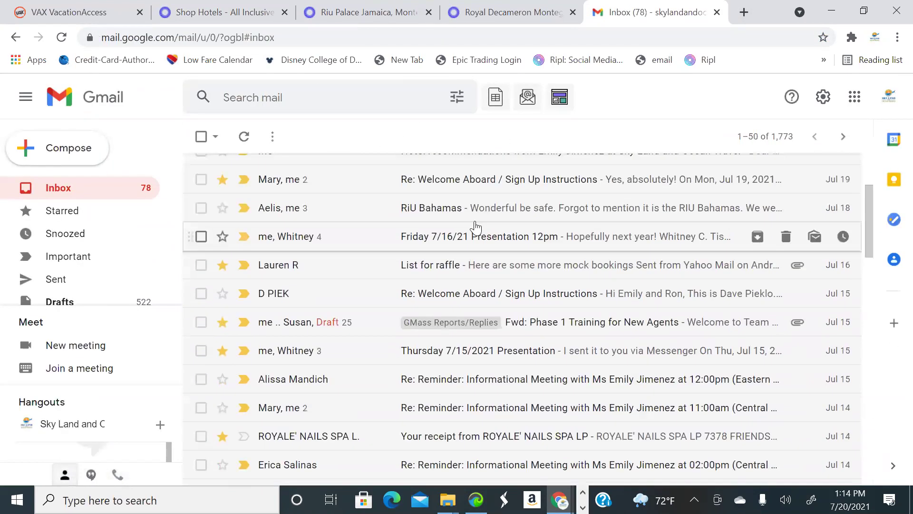
{"action": "left_click", "coordinate": [50, 279]}
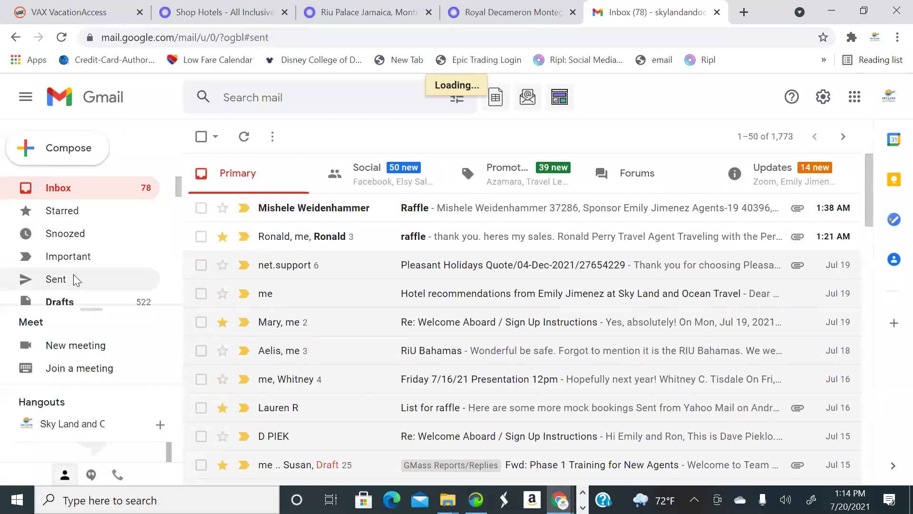
Search sent mail for the client's address and open the ATL - MONTEGO BAY / 7ppl/ RIU Palace Jamaica quote
{"action": "scroll", "coordinate": [507, 212], "scroll_direction": "down", "scroll_amount": 4}
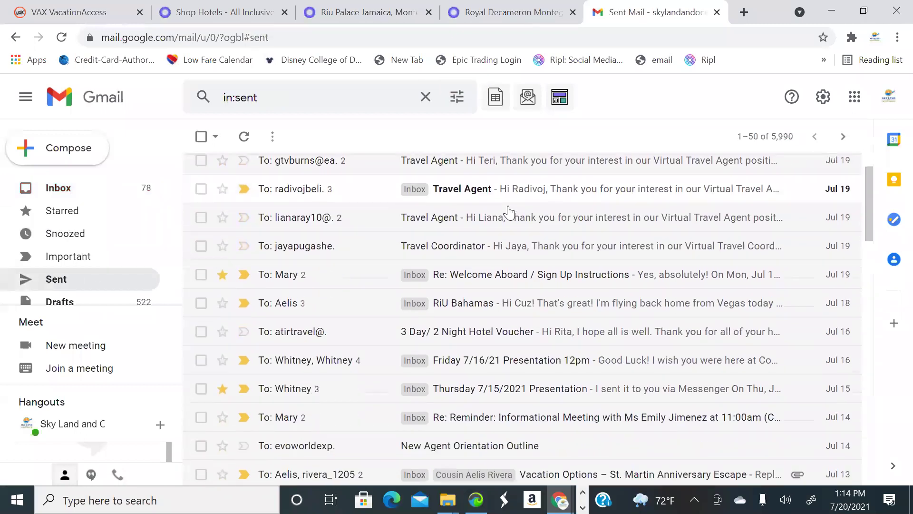
{"action": "scroll", "coordinate": [485, 207], "scroll_direction": "up", "scroll_amount": 5}
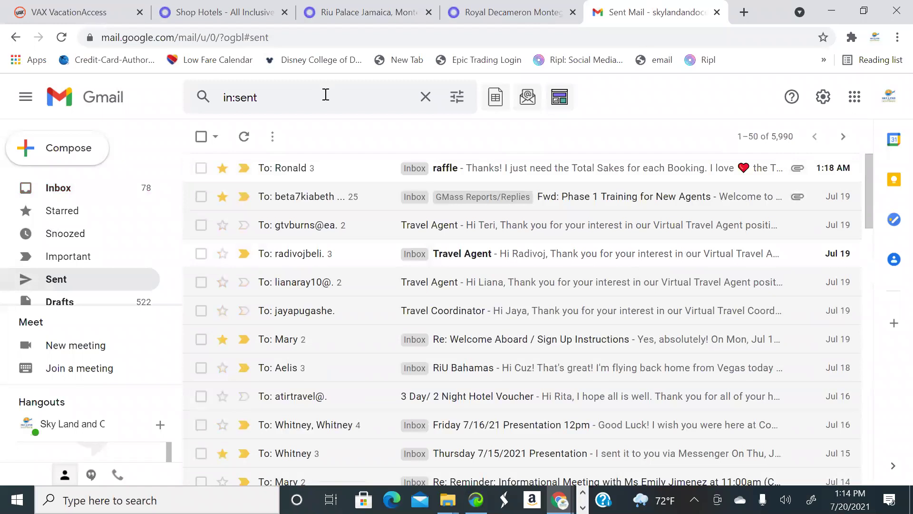
{"action": "left_click", "coordinate": [326, 96]}
{"action": "type", "text": "ra"}
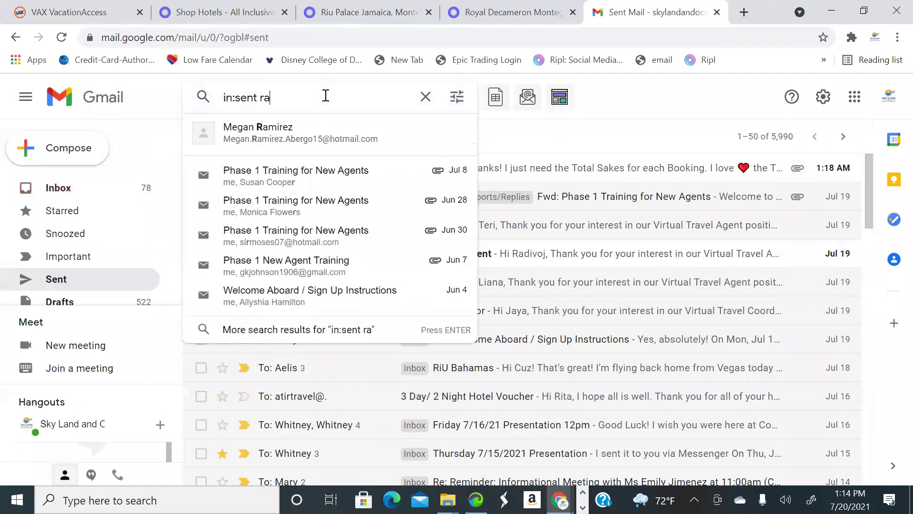
{"action": "key", "text": "BackSpace"}
{"action": "type", "text": "ramsey"}
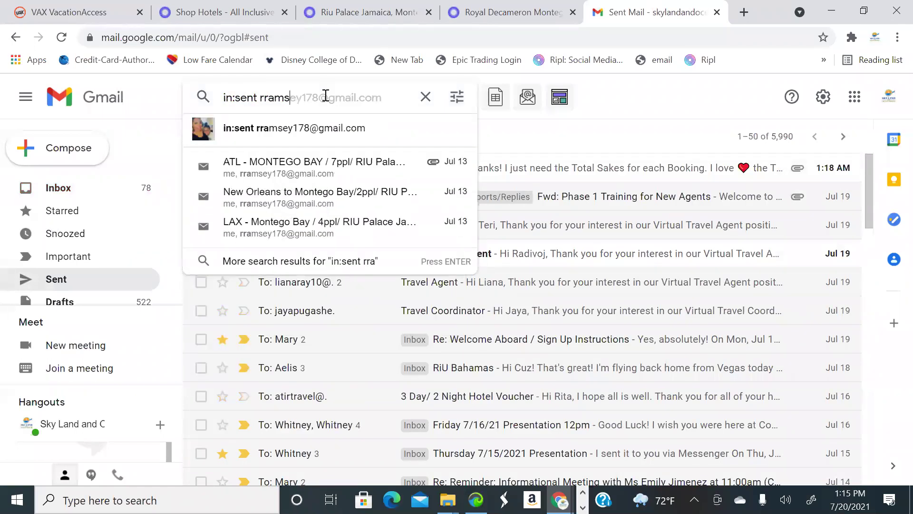
{"action": "left_click", "coordinate": [362, 131]}
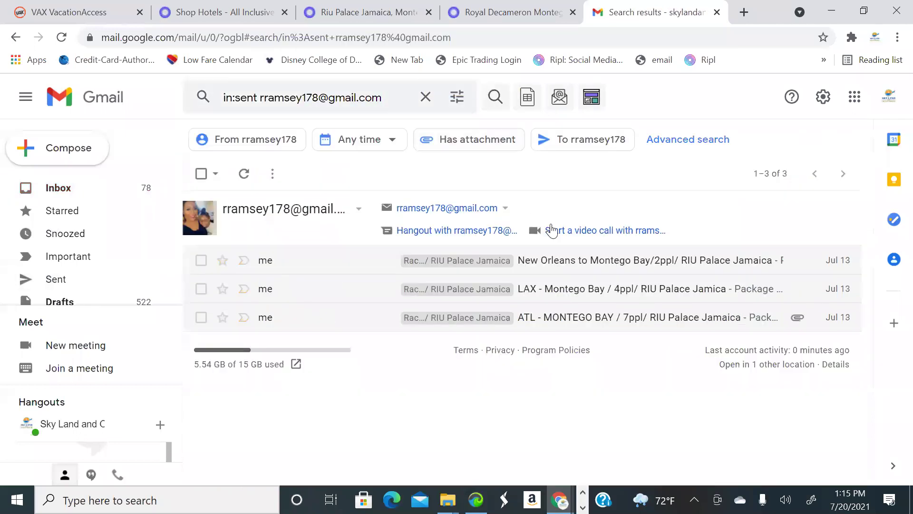
{"action": "left_click", "coordinate": [618, 319]}
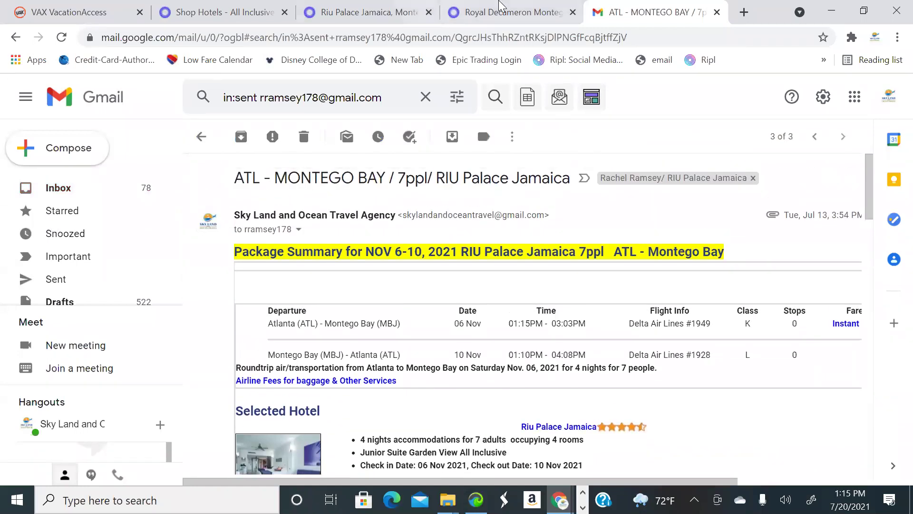
Select the Riu Palace package text from the summary down through the tours, then bring up the emailed quote
{"action": "left_click", "coordinate": [499, 17]}
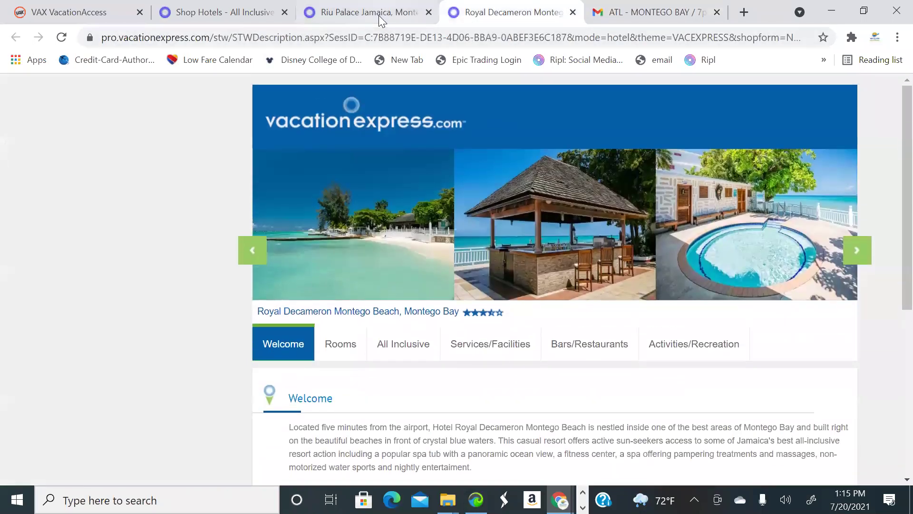
{"action": "left_click", "coordinate": [383, 13]}
{"action": "left_click", "coordinate": [223, 12]}
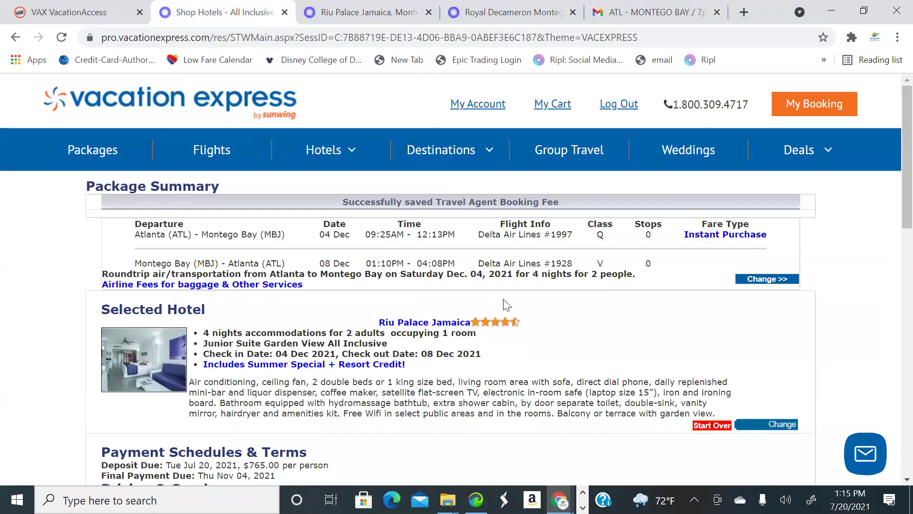
{"action": "scroll", "coordinate": [516, 361], "scroll_direction": "down", "scroll_amount": 2}
{"action": "scroll", "coordinate": [516, 362], "scroll_direction": "down", "scroll_amount": 8}
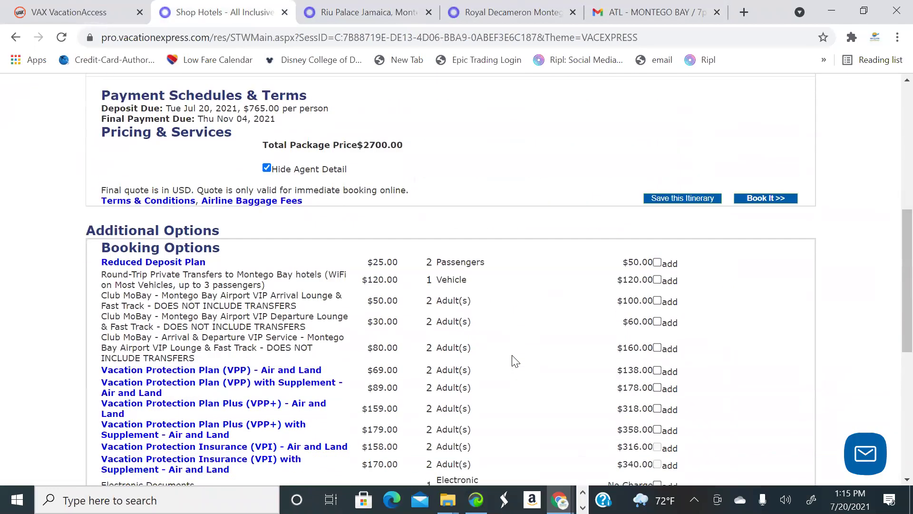
{"action": "scroll", "coordinate": [406, 165], "scroll_direction": "up", "scroll_amount": 10}
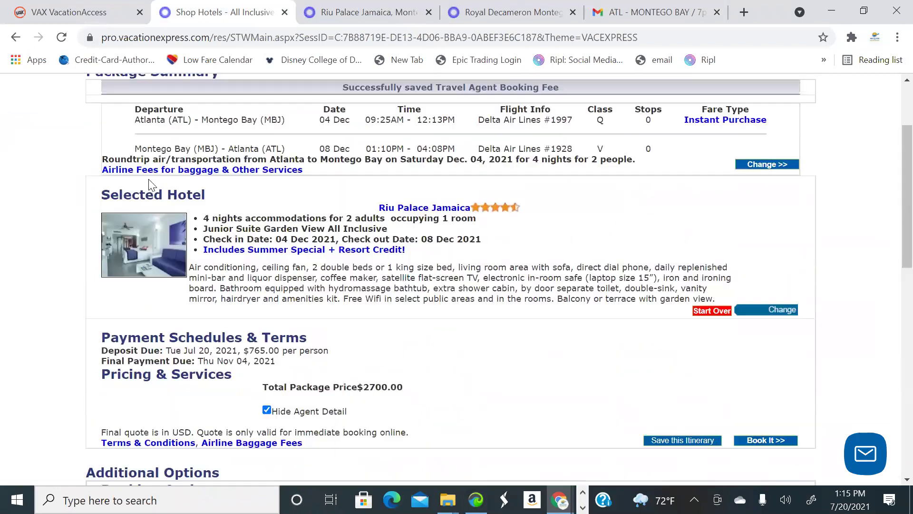
{"action": "left_click_drag", "start_coordinate": [214, 208], "coordinate": [495, 450]}
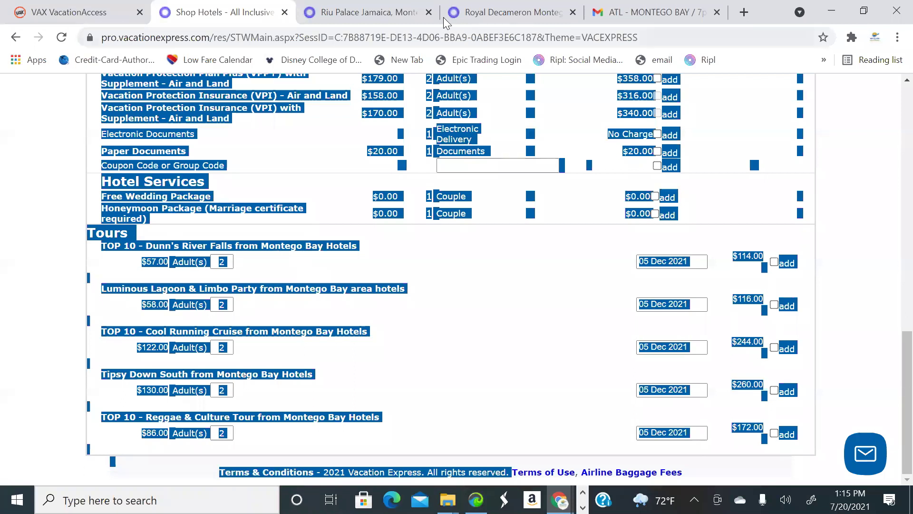
{"action": "left_click", "coordinate": [628, 19]}
Read the Nov 6–10 emailed quote's pricing and tours, then return to the Royal Decameron Montego Beach page
{"action": "scroll", "coordinate": [610, 209], "scroll_direction": "down", "scroll_amount": 1}
{"action": "scroll", "coordinate": [361, 226], "scroll_direction": "up", "scroll_amount": 2}
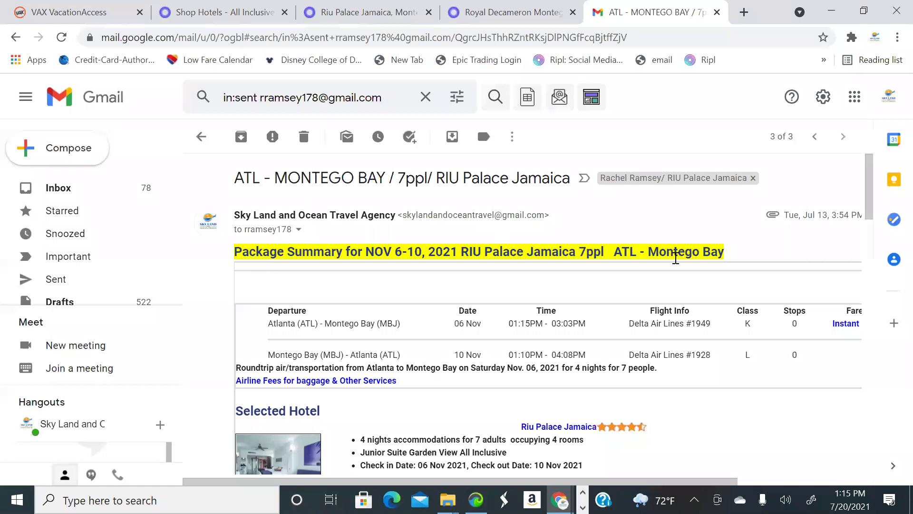
{"action": "scroll", "coordinate": [724, 269], "scroll_direction": "down", "scroll_amount": 3}
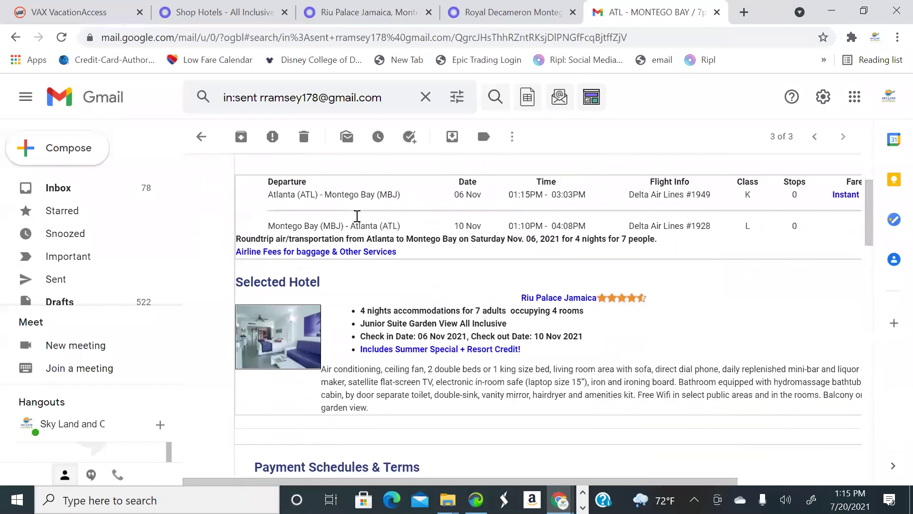
{"action": "scroll", "coordinate": [643, 222], "scroll_direction": "down", "scroll_amount": 1}
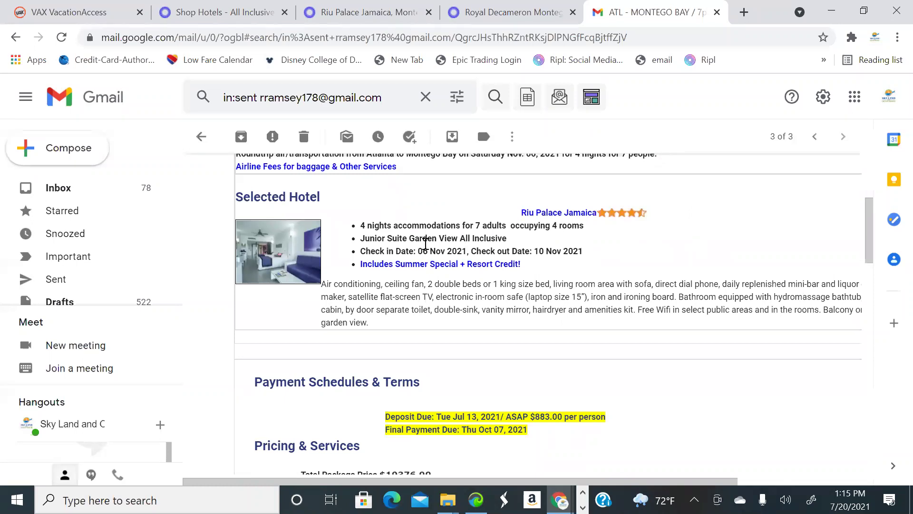
{"action": "scroll", "coordinate": [489, 291], "scroll_direction": "up", "scroll_amount": 1}
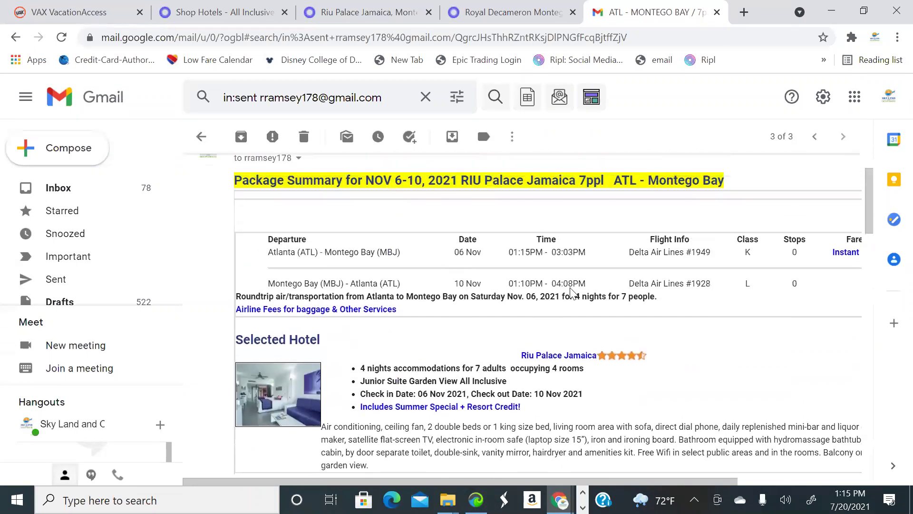
{"action": "scroll", "coordinate": [585, 295], "scroll_direction": "down", "scroll_amount": 4}
{"action": "scroll", "coordinate": [408, 288], "scroll_direction": "up", "scroll_amount": 1}
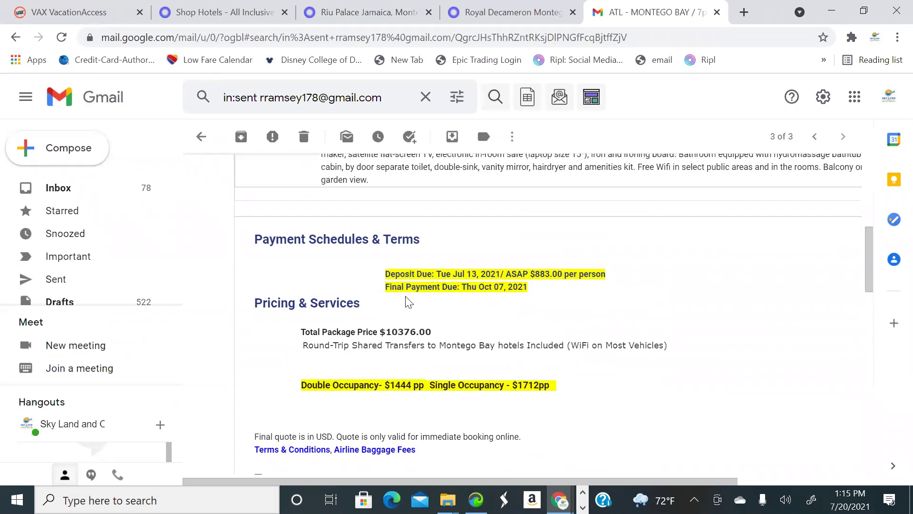
{"action": "scroll", "coordinate": [518, 292], "scroll_direction": "down", "scroll_amount": 2}
{"action": "scroll", "coordinate": [536, 284], "scroll_direction": "up", "scroll_amount": 1}
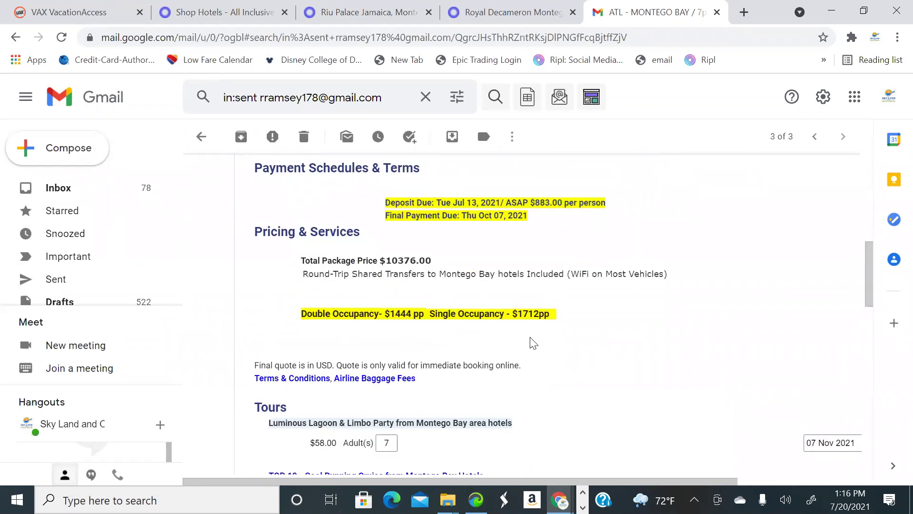
{"action": "scroll", "coordinate": [533, 340], "scroll_direction": "down", "scroll_amount": 3}
{"action": "scroll", "coordinate": [540, 327], "scroll_direction": "up", "scroll_amount": 2}
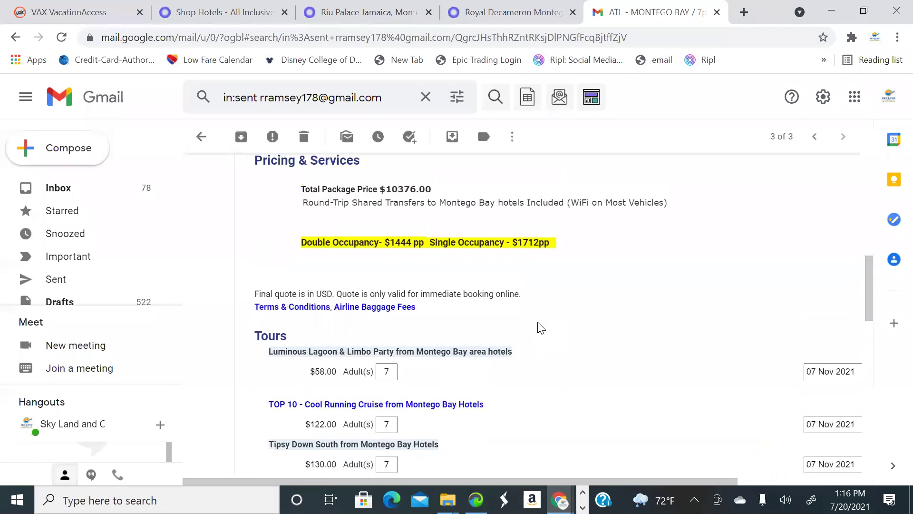
{"action": "scroll", "coordinate": [524, 371], "scroll_direction": "down", "scroll_amount": 2}
{"action": "scroll", "coordinate": [539, 371], "scroll_direction": "up", "scroll_amount": 2}
{"action": "scroll", "coordinate": [538, 371], "scroll_direction": "up", "scroll_amount": 1}
{"action": "scroll", "coordinate": [539, 370], "scroll_direction": "down", "scroll_amount": 2}
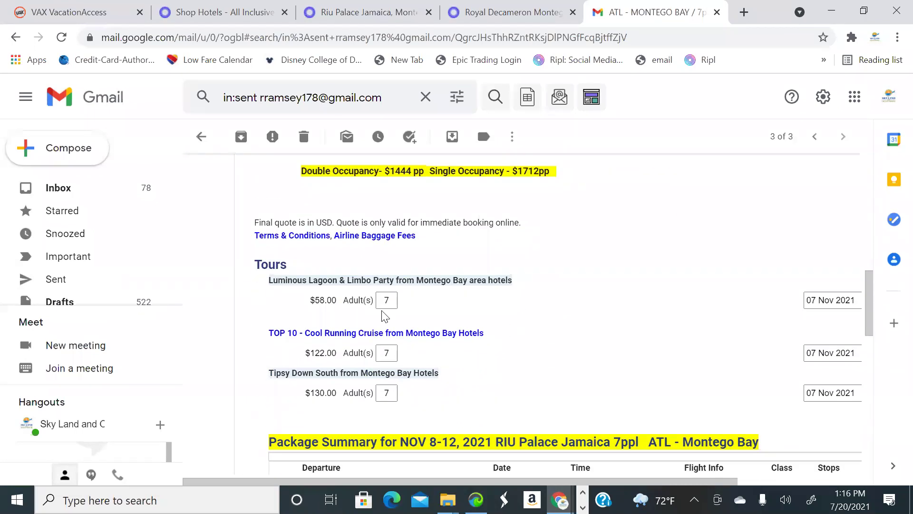
{"action": "left_click", "coordinate": [512, 14]}
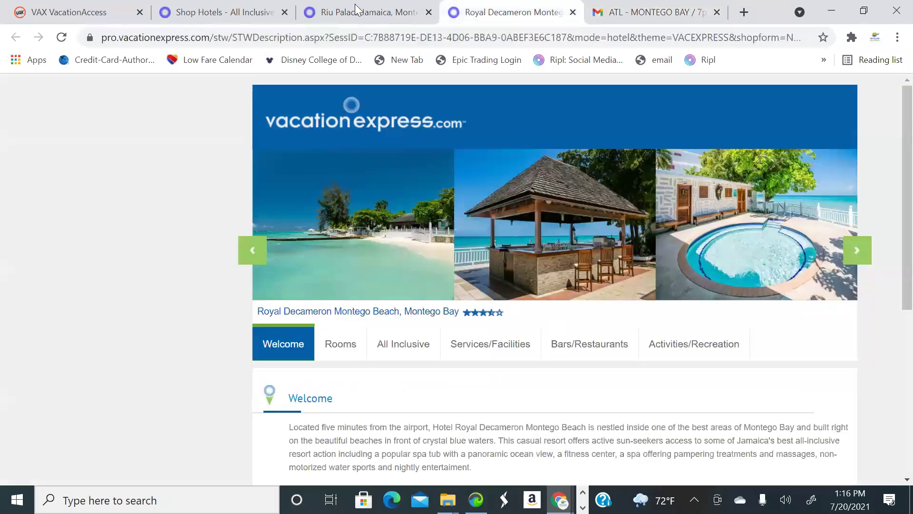
Clear the text selection on the Riu Palace package page and return to the Royal Decameron Montego Beach page
{"action": "left_click", "coordinate": [361, 13]}
{"action": "left_click", "coordinate": [247, 14]}
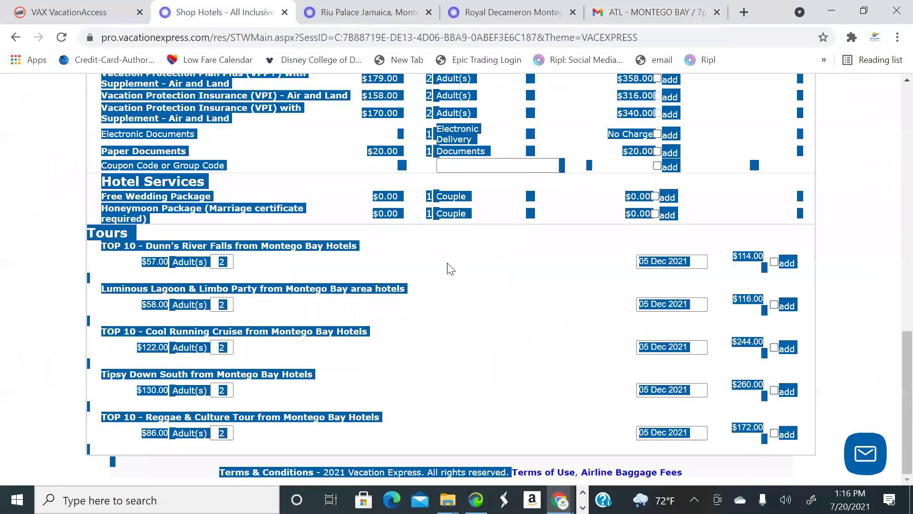
{"action": "left_click", "coordinate": [129, 219]}
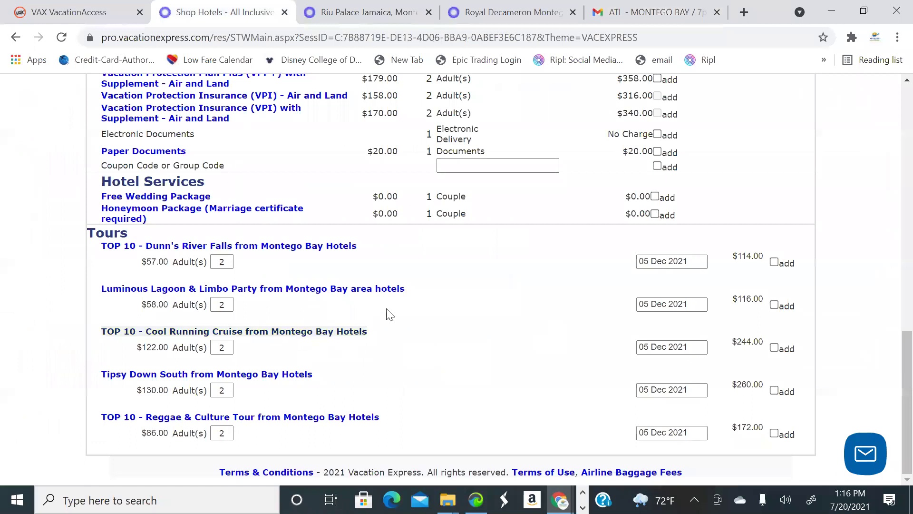
{"action": "left_click", "coordinate": [509, 18]}
Compare the email's Nov 6–10 and Nov 8–12 Junior Suite Garden View packages for 7 adults, 4 rooms
{"action": "left_click", "coordinate": [681, 14]}
{"action": "scroll", "coordinate": [614, 195], "scroll_direction": "down", "scroll_amount": 3}
{"action": "scroll", "coordinate": [415, 265], "scroll_direction": "up", "scroll_amount": 3}
{"action": "scroll", "coordinate": [358, 322], "scroll_direction": "up", "scroll_amount": 1}
{"action": "scroll", "coordinate": [434, 316], "scroll_direction": "down", "scroll_amount": 4}
{"action": "scroll", "coordinate": [547, 307], "scroll_direction": "up", "scroll_amount": 1}
{"action": "scroll", "coordinate": [552, 310], "scroll_direction": "up", "scroll_amount": 10}
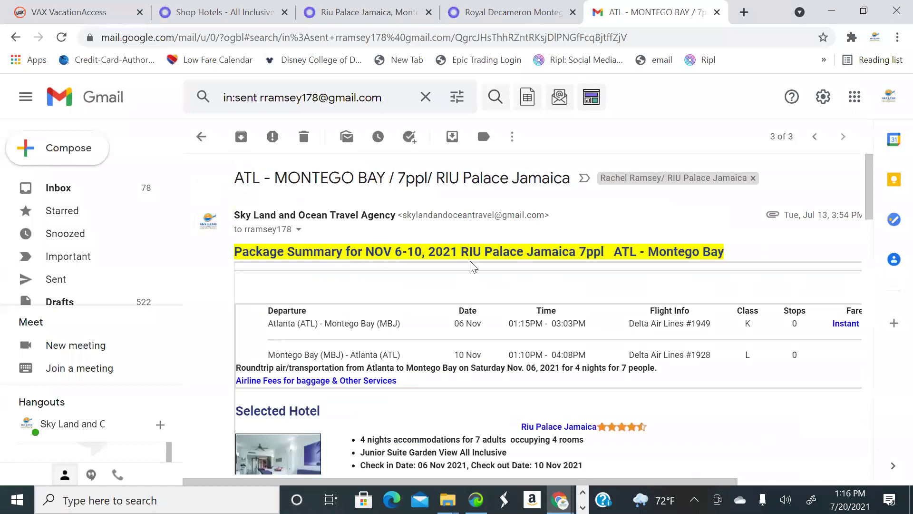
{"action": "scroll", "coordinate": [595, 284], "scroll_direction": "down", "scroll_amount": 10}
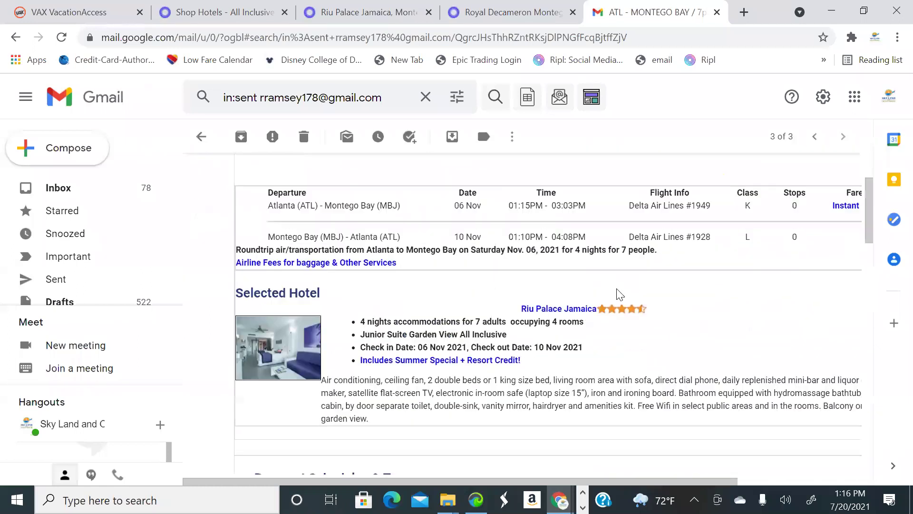
{"action": "scroll", "coordinate": [451, 315], "scroll_direction": "down", "scroll_amount": 1}
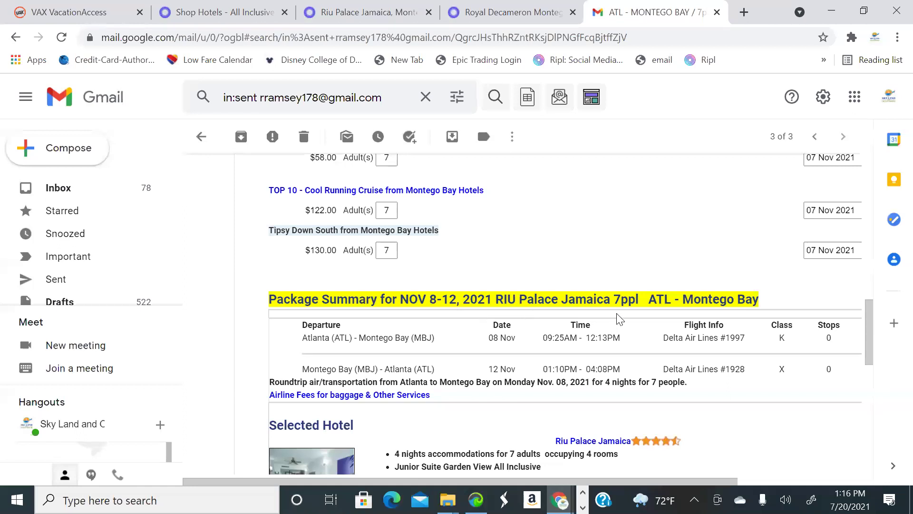
{"action": "scroll", "coordinate": [618, 319], "scroll_direction": "down", "scroll_amount": 5}
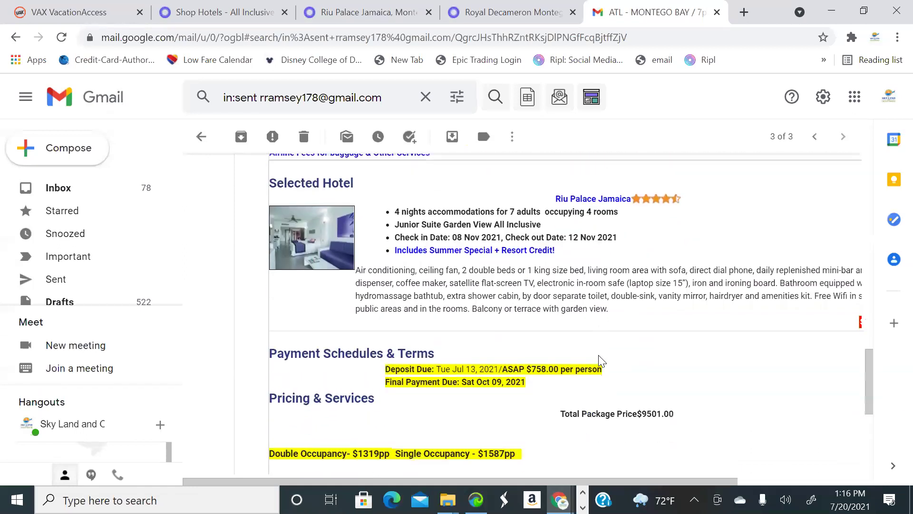
{"action": "scroll", "coordinate": [626, 353], "scroll_direction": "up", "scroll_amount": 17}
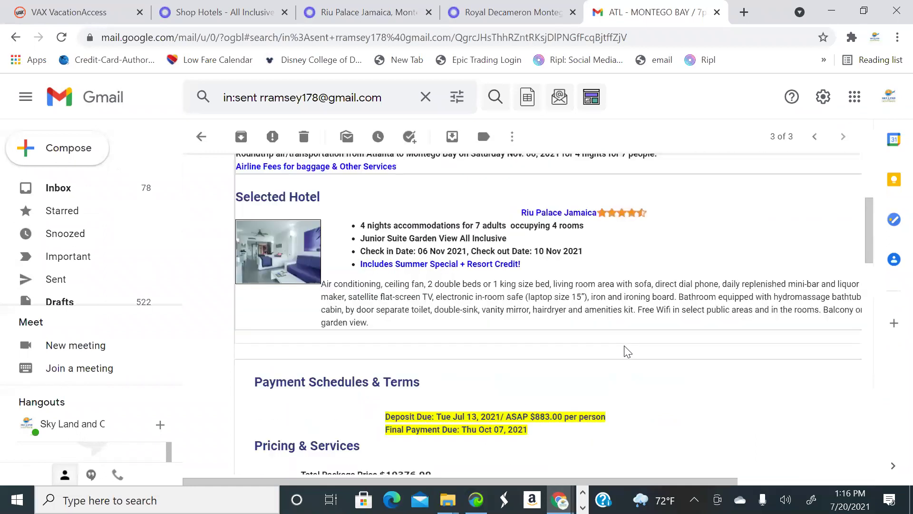
{"action": "scroll", "coordinate": [626, 353], "scroll_direction": "up", "scroll_amount": 5}
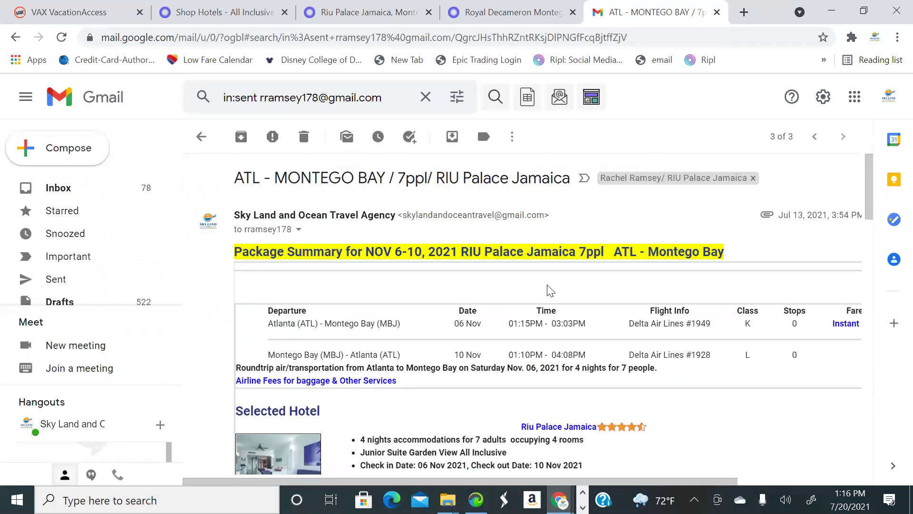
{"action": "scroll", "coordinate": [590, 291], "scroll_direction": "down", "scroll_amount": 2}
{"action": "scroll", "coordinate": [590, 291], "scroll_direction": "up", "scroll_amount": 2}
{"action": "scroll", "coordinate": [590, 291], "scroll_direction": "down", "scroll_amount": 4}
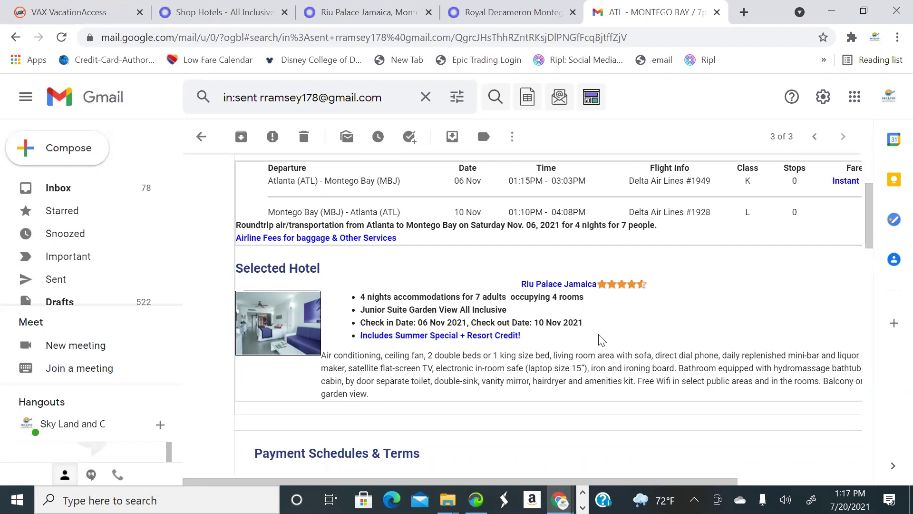
{"action": "scroll", "coordinate": [547, 286], "scroll_direction": "up", "scroll_amount": 3}
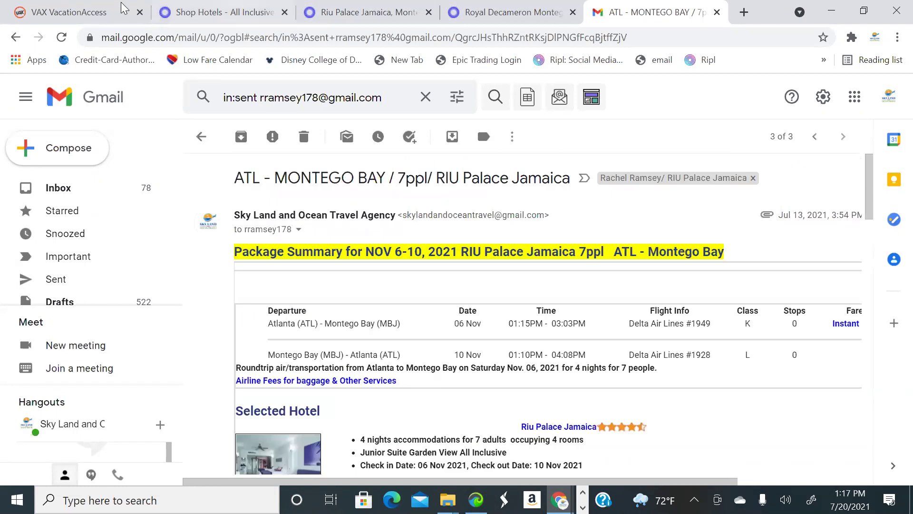
Return to the Shop Hotels page with the Riu Palace 04–08 Dec package summary at $2700.00
{"action": "left_click", "coordinate": [76, 11]}
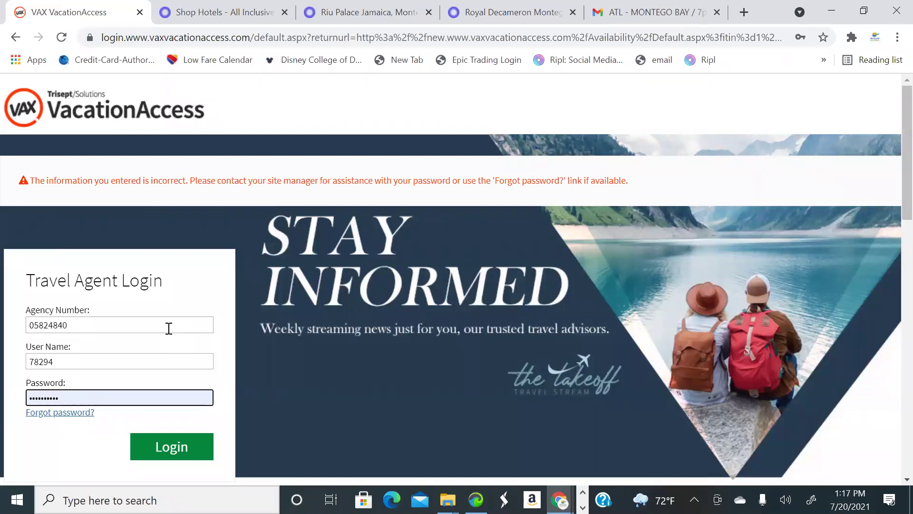
{"action": "left_click", "coordinate": [493, 13]}
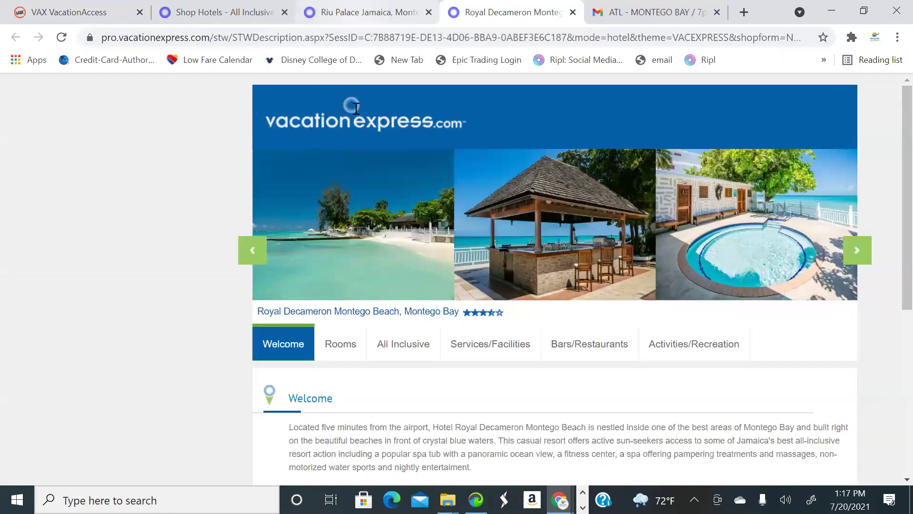
{"action": "key", "text": "ctrl+shift+Tab"}
{"action": "key", "text": "ctrl+shift+Tab"}
{"action": "scroll", "coordinate": [524, 465], "scroll_direction": "up", "scroll_amount": 10}
{"action": "scroll", "coordinate": [523, 465], "scroll_direction": "up", "scroll_amount": 4}
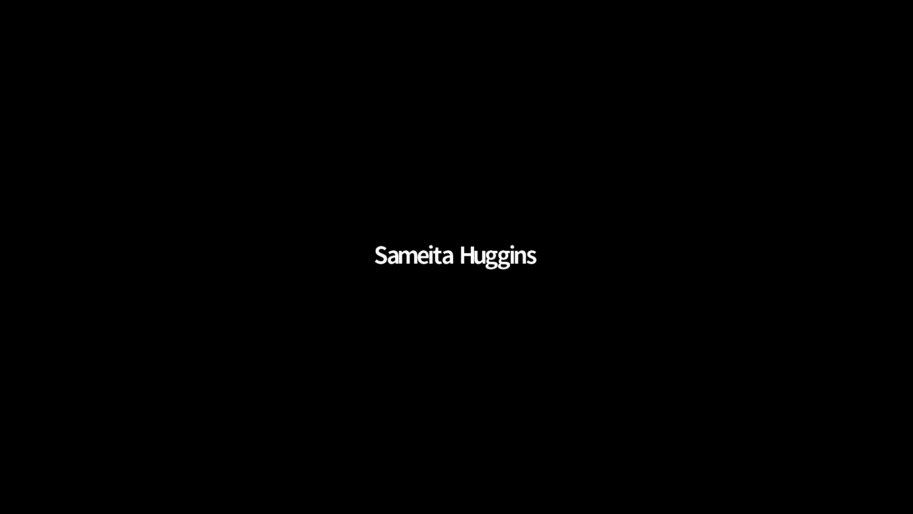
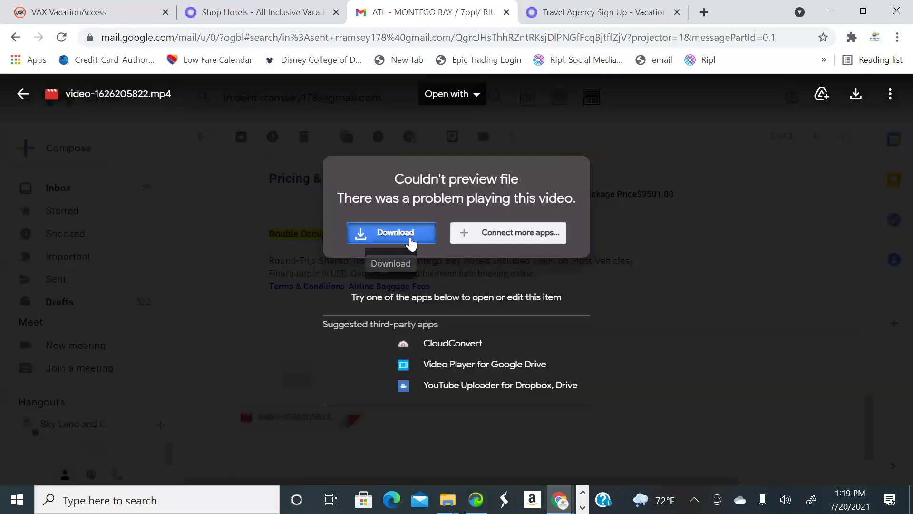
Watch the emailed resort video full-screen, then close the video player
{"action": "left_click", "coordinate": [411, 243]}
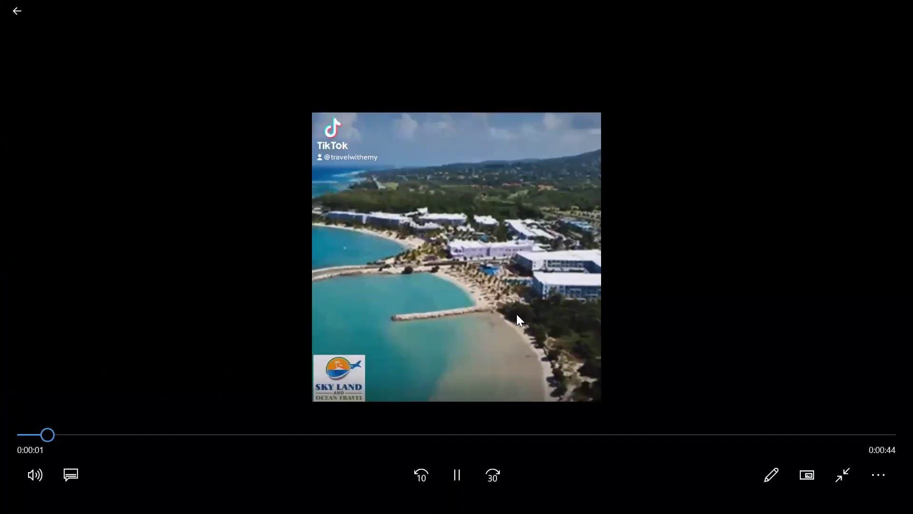
{"action": "left_click", "coordinate": [35, 475]}
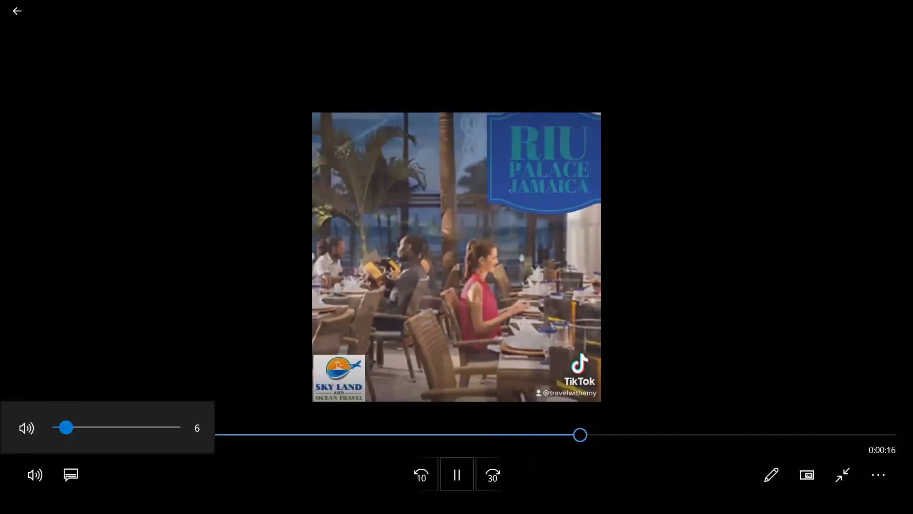
{"action": "left_click", "coordinate": [457, 474]}
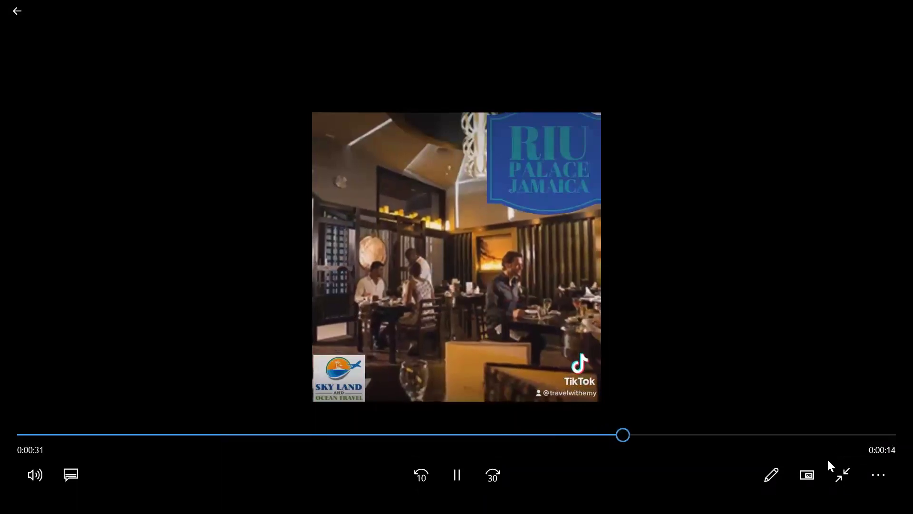
{"action": "left_click", "coordinate": [841, 475]}
{"action": "left_click", "coordinate": [896, 11]}
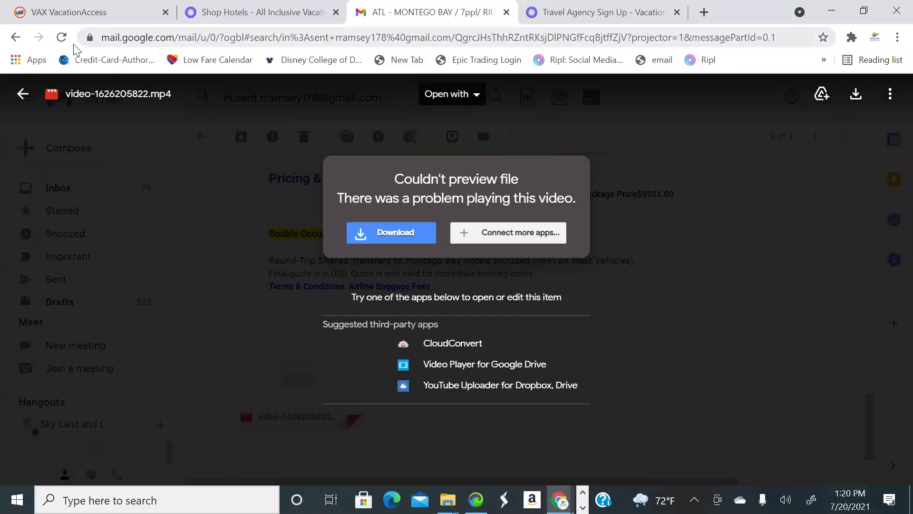
Return to the email and review its quoted package pricing
{"action": "left_click", "coordinate": [15, 38]}
{"action": "scroll", "coordinate": [408, 287], "scroll_direction": "down", "scroll_amount": 2}
{"action": "mouse_move", "coordinate": [351, 327]}
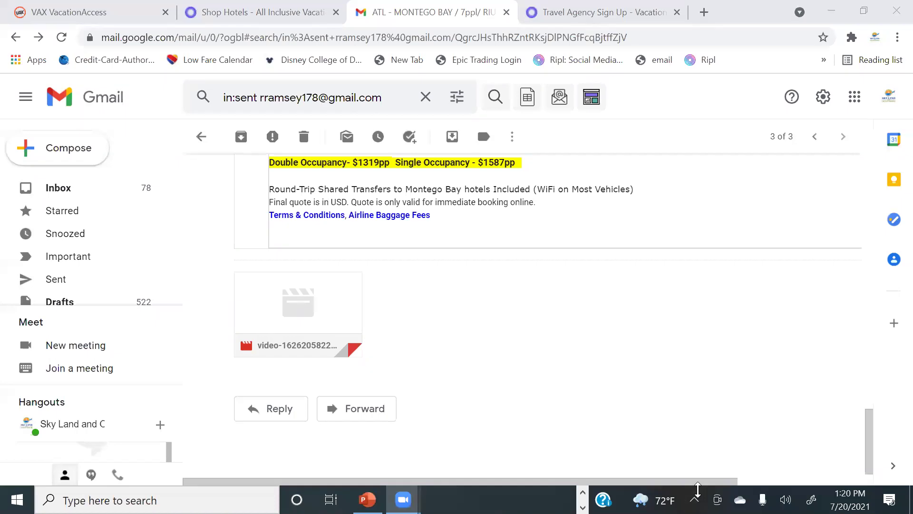
{"action": "scroll", "coordinate": [529, 171], "scroll_direction": "up", "scroll_amount": 1}
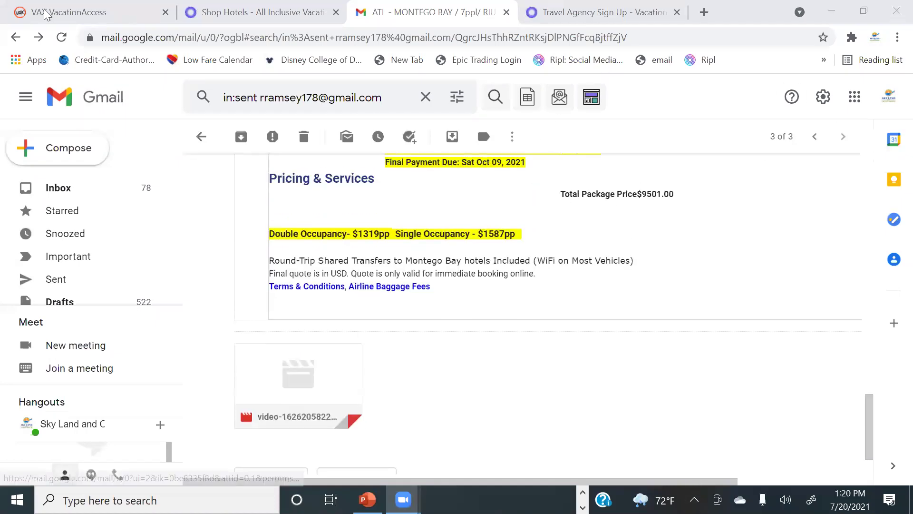
Re-enter the agent password on the VAX VacationAccess login and resubmit it
{"action": "left_click", "coordinate": [57, 14]}
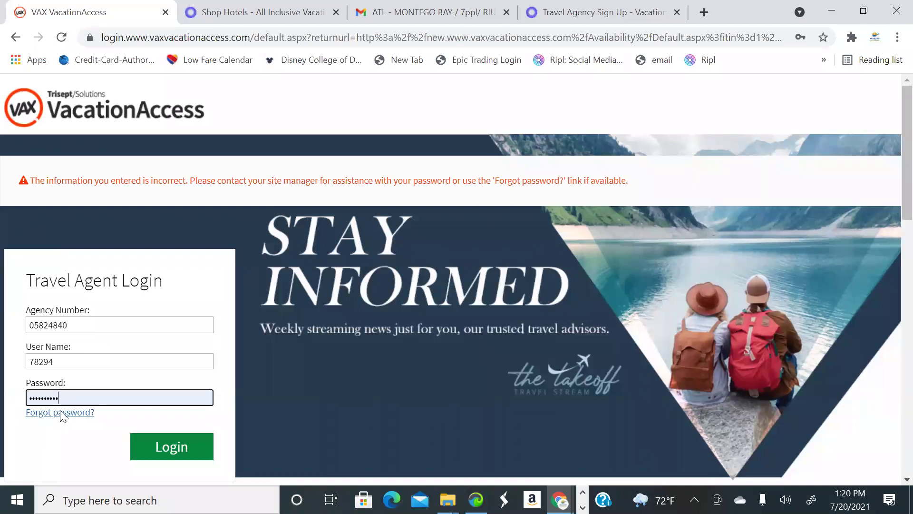
{"action": "key", "text": "BackSpace"}
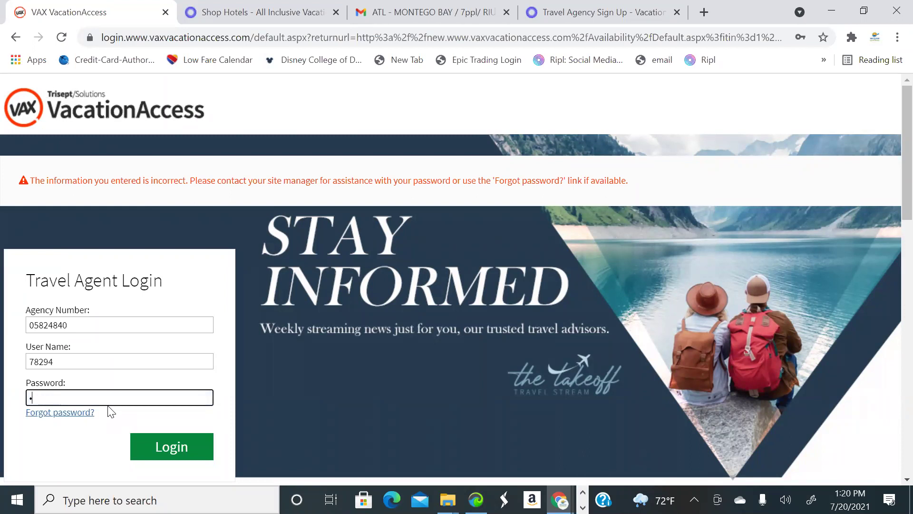
{"action": "type", "text": "•••"}
{"action": "left_click", "coordinate": [155, 444]}
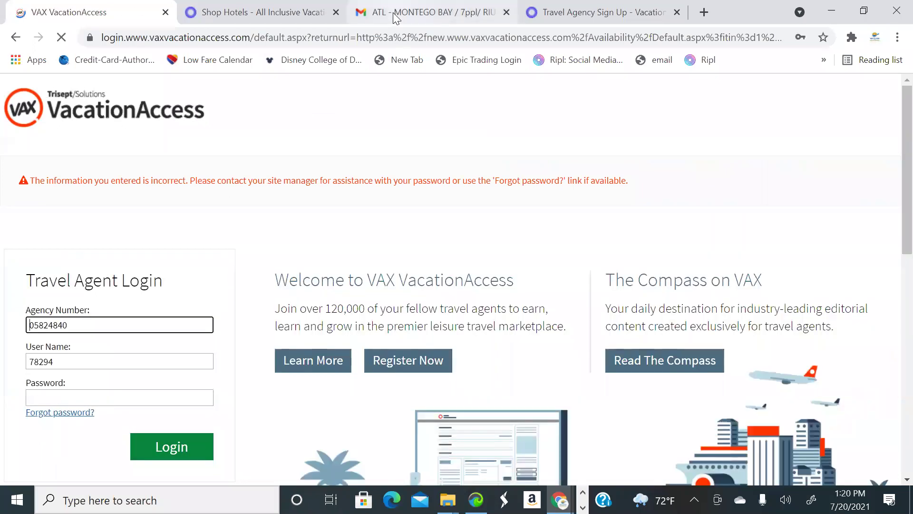
{"action": "left_click", "coordinate": [260, 14]}
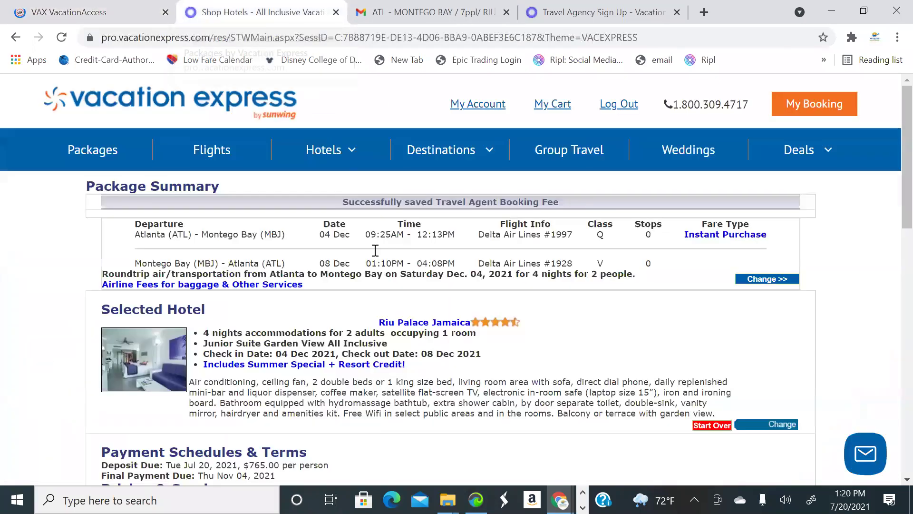
{"action": "scroll", "coordinate": [428, 257], "scroll_direction": "down", "scroll_amount": 3}
{"action": "scroll", "coordinate": [447, 262], "scroll_direction": "down", "scroll_amount": 7}
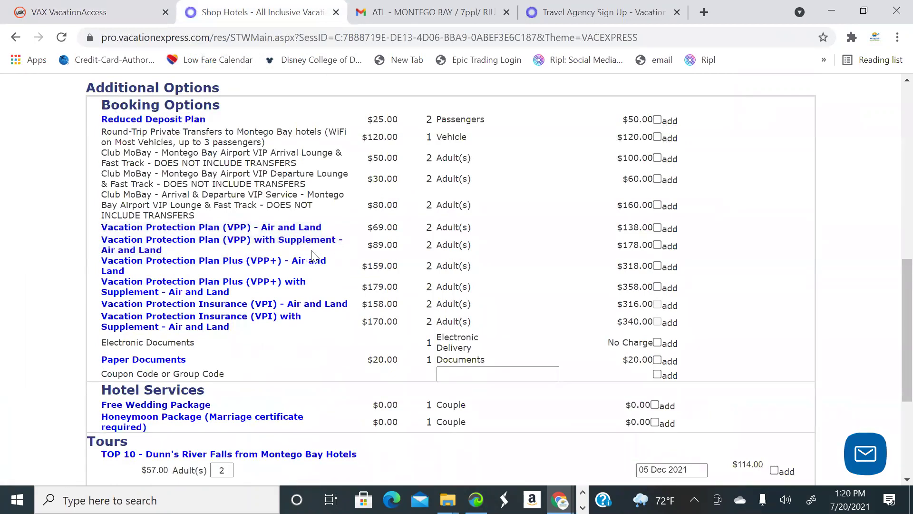
{"action": "scroll", "coordinate": [409, 210], "scroll_direction": "down", "scroll_amount": 1}
{"action": "scroll", "coordinate": [390, 217], "scroll_direction": "up", "scroll_amount": 1}
{"action": "scroll", "coordinate": [399, 244], "scroll_direction": "down", "scroll_amount": 1}
{"action": "scroll", "coordinate": [399, 244], "scroll_direction": "up", "scroll_amount": 1}
{"action": "scroll", "coordinate": [404, 249], "scroll_direction": "down", "scroll_amount": 1}
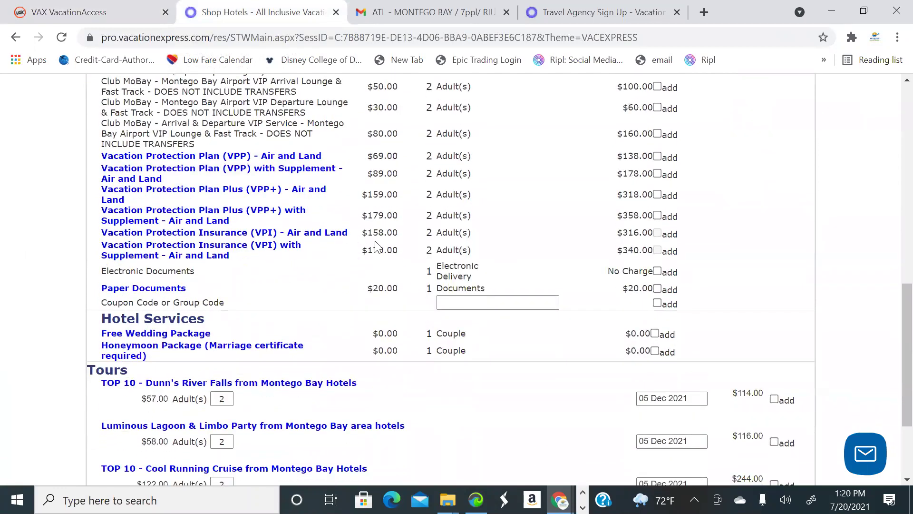
{"action": "scroll", "coordinate": [375, 243], "scroll_direction": "down", "scroll_amount": 1}
{"action": "scroll", "coordinate": [309, 252], "scroll_direction": "up", "scroll_amount": 2}
{"action": "scroll", "coordinate": [492, 261], "scroll_direction": "up", "scroll_amount": 10}
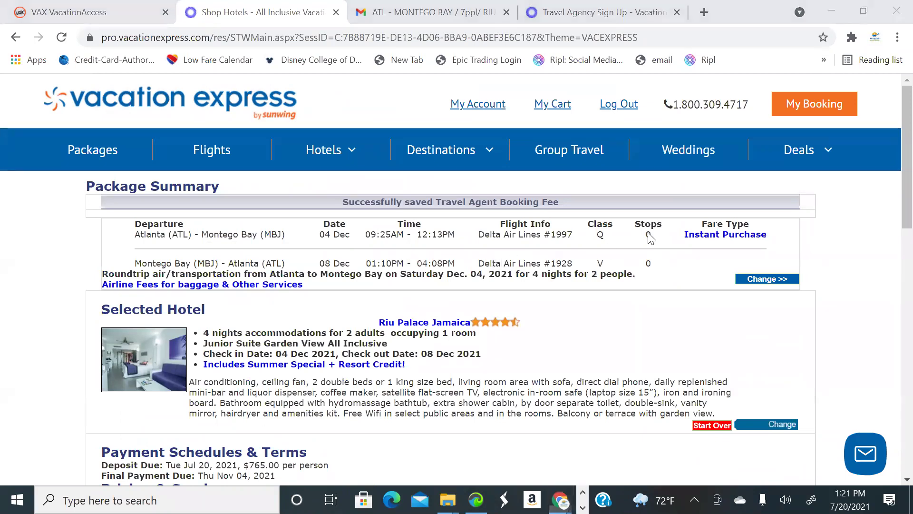
{"action": "scroll", "coordinate": [454, 290], "scroll_direction": "down", "scroll_amount": 4}
{"action": "scroll", "coordinate": [452, 296], "scroll_direction": "up", "scroll_amount": 4}
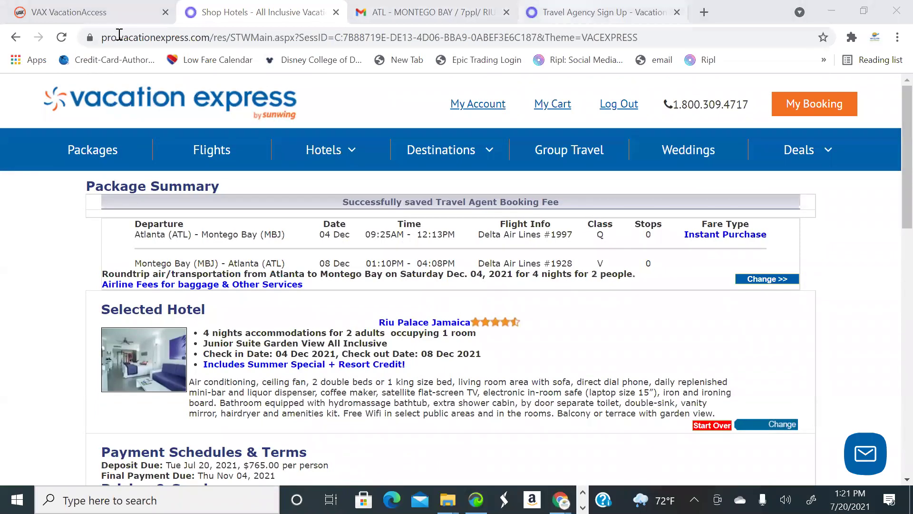
Replace the saved VAX password with a new one and retry the login
{"action": "left_click", "coordinate": [118, 15]}
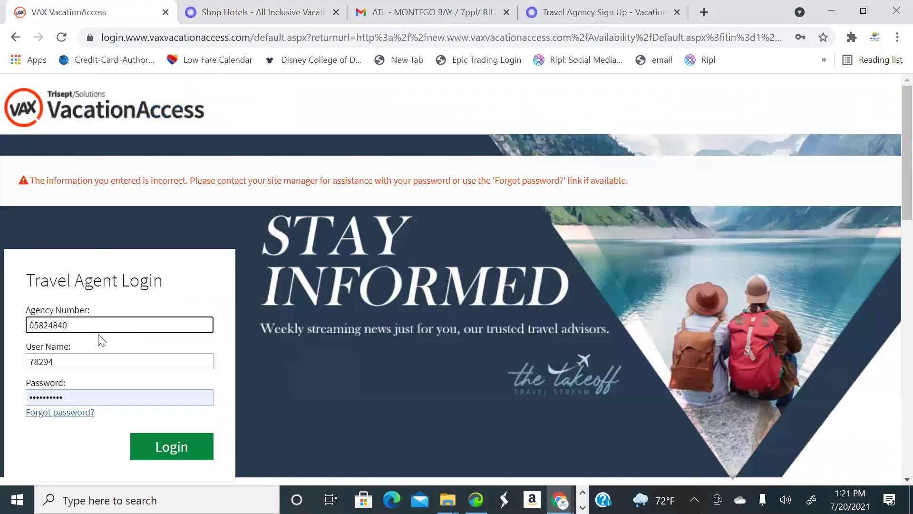
{"action": "left_click_drag", "start_coordinate": [79, 397], "coordinate": [4, 378]}
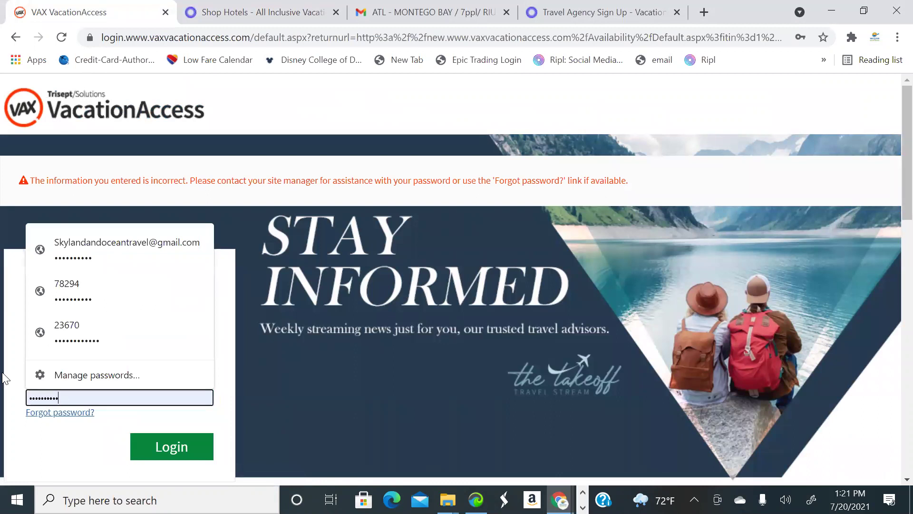
{"action": "type", "text": "•••"}
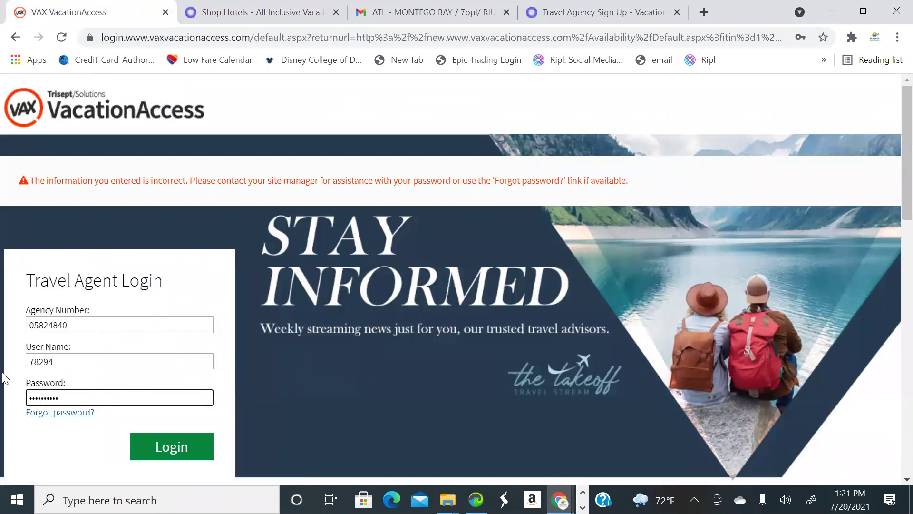
{"action": "left_click", "coordinate": [150, 447]}
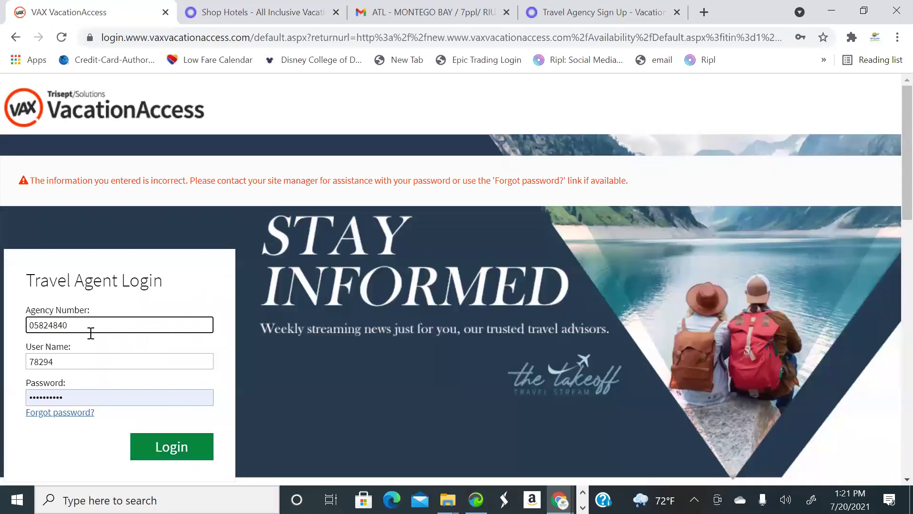
Correct the agent user name to the matching saved login and resubmit
{"action": "key", "text": "Tab"}
{"action": "type", "text": "23567"}
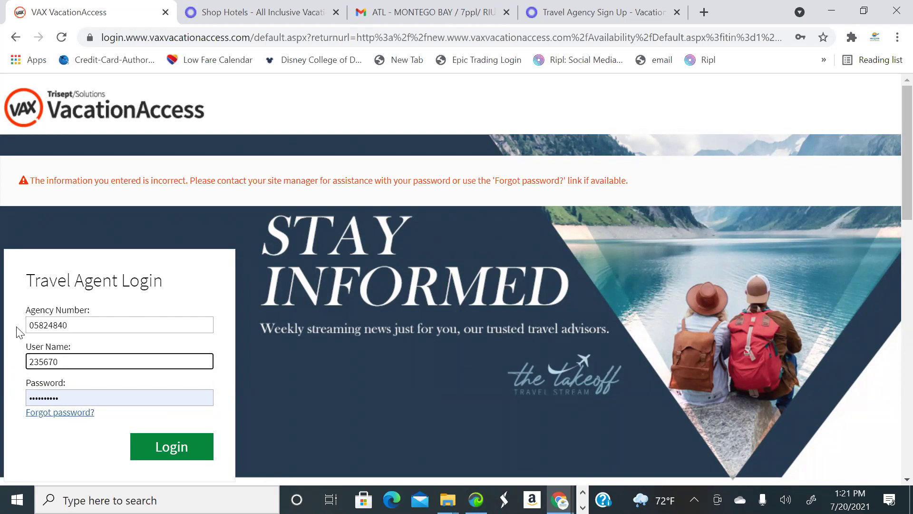
{"action": "left_click", "coordinate": [43, 362]}
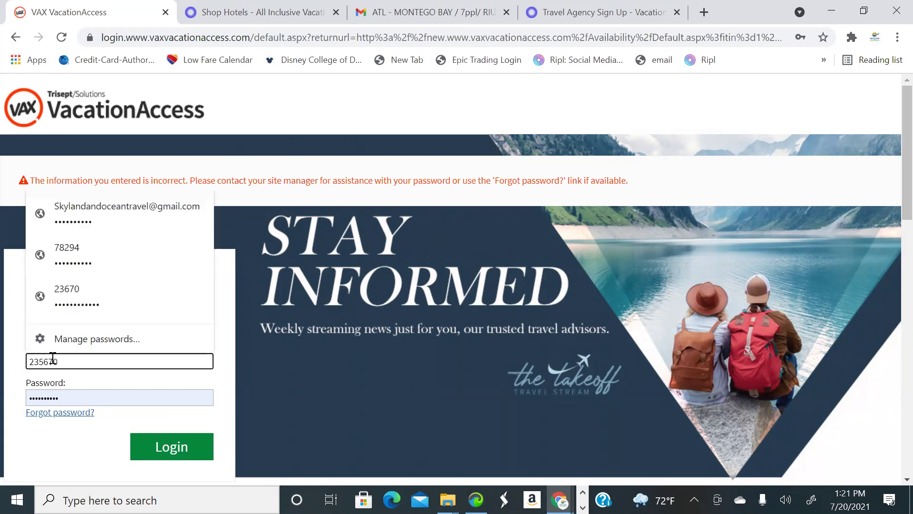
{"action": "key", "text": "BackSpace"}
{"action": "left_click", "coordinate": [95, 394]}
{"action": "left_click", "coordinate": [159, 448]}
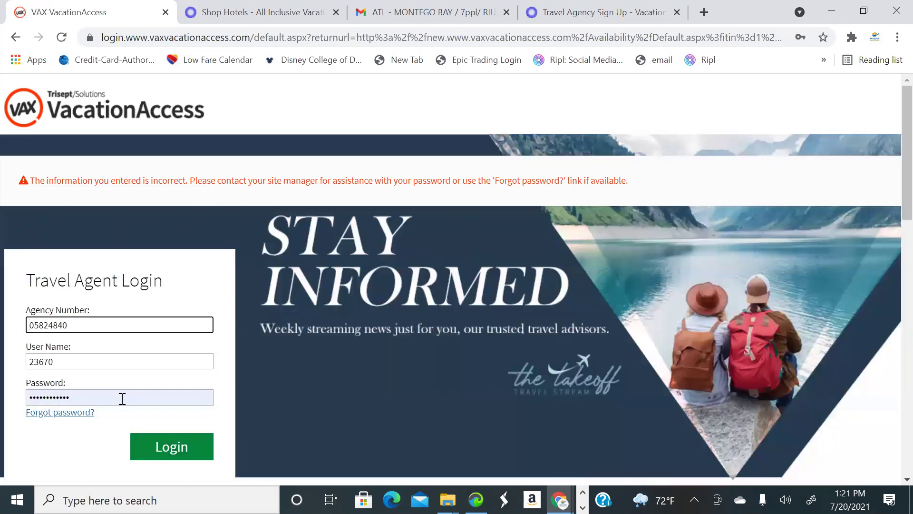
Retype the password twice more, resubmitting the VAX login each time
{"action": "left_click", "coordinate": [123, 398]}
{"action": "left_click_drag", "start_coordinate": [122, 399], "coordinate": [2, 408]}
{"action": "type", "text": "***"}
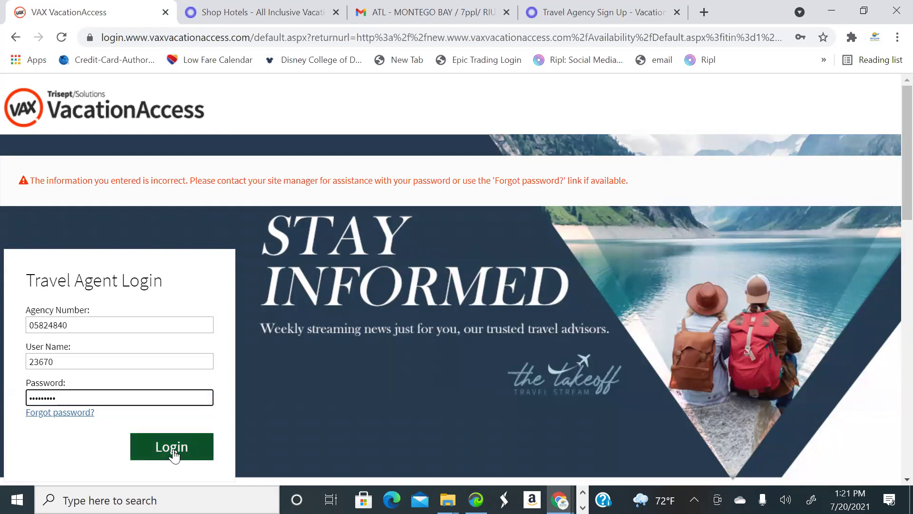
{"action": "left_click", "coordinate": [173, 452]}
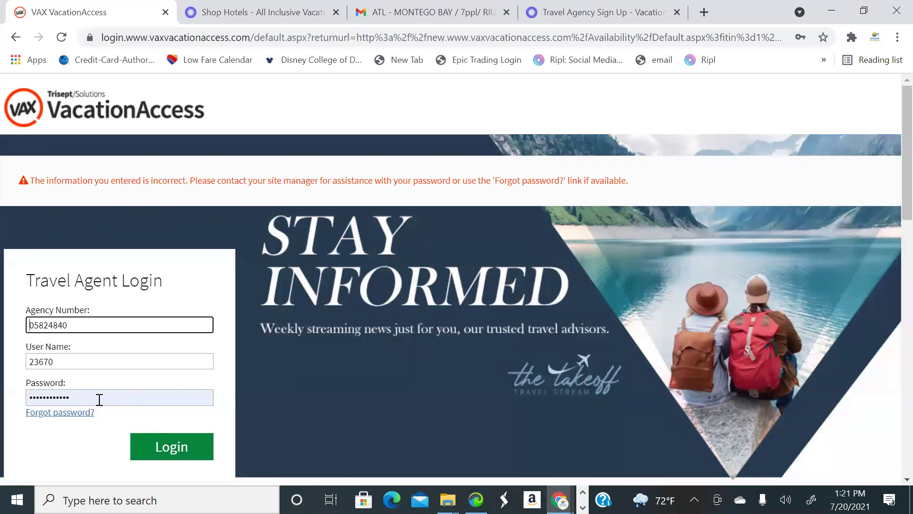
{"action": "left_click", "coordinate": [72, 399]}
{"action": "key", "text": "ctrl+a"}
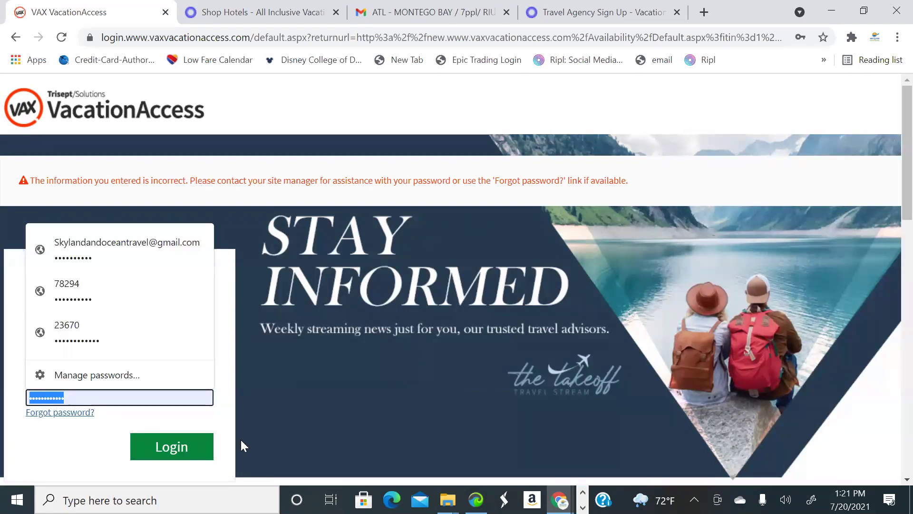
{"action": "type", "text": "•"}
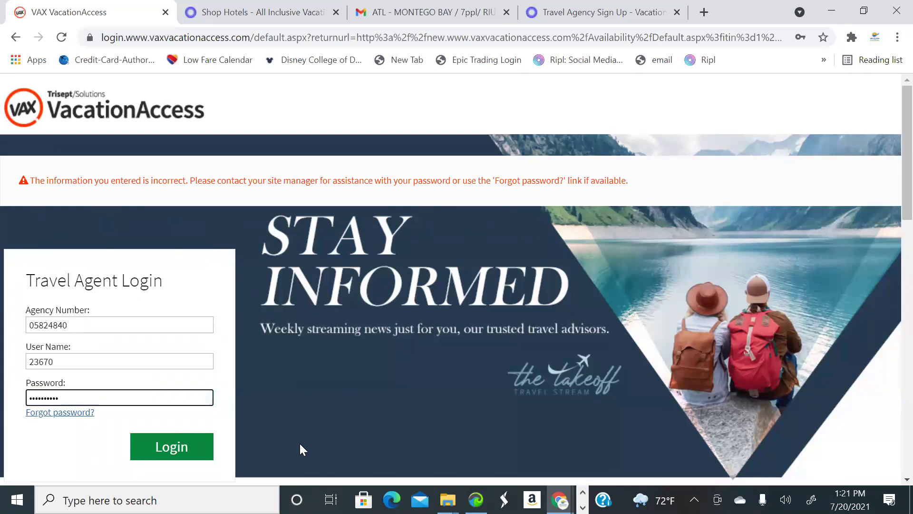
{"action": "left_click", "coordinate": [185, 444]}
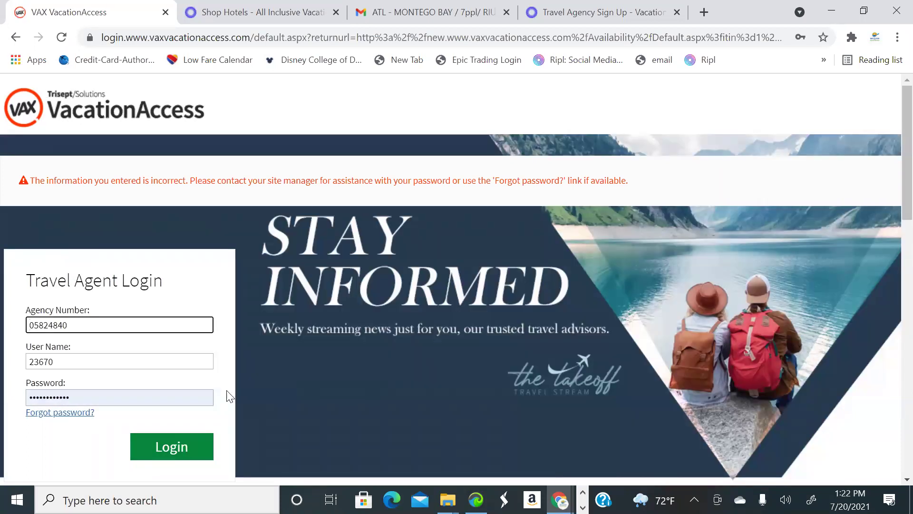
Reopen the VAX VacationAccess login page in a fresh tab
{"action": "left_click", "coordinate": [166, 15]}
{"action": "left_click", "coordinate": [529, 13]}
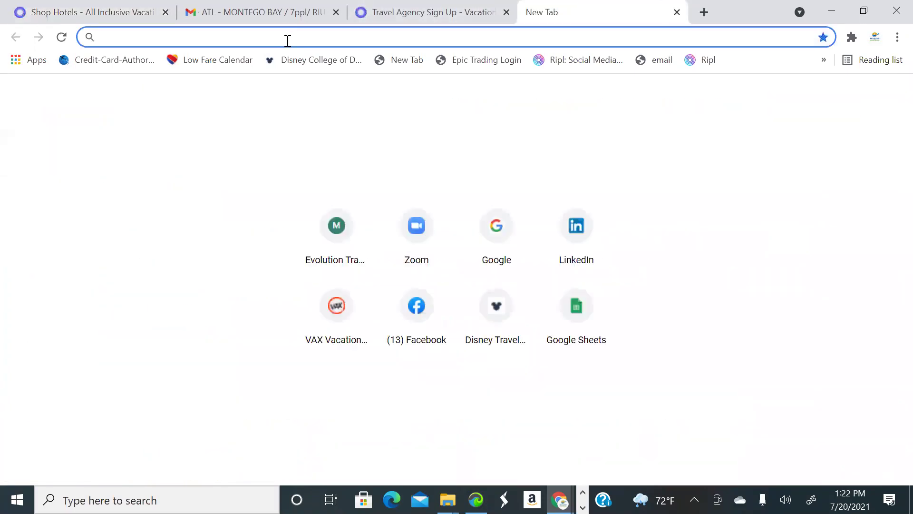
{"action": "type", "text": "vax"}
{"action": "key", "text": "Right"}
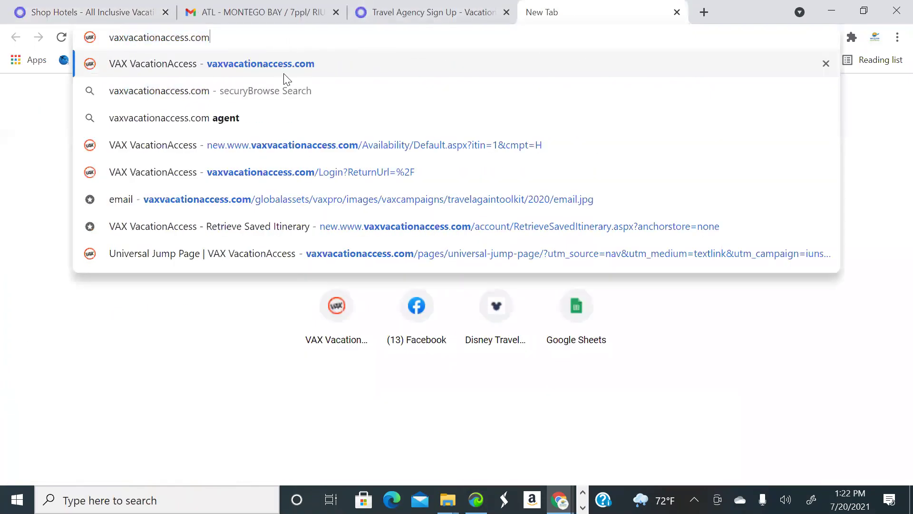
{"action": "left_click", "coordinate": [289, 64]}
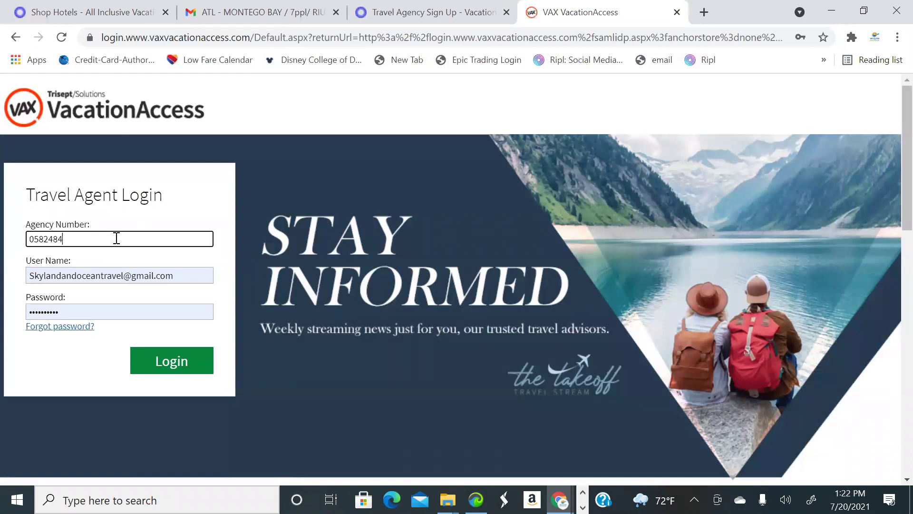
Fill in the saved agent login and password, submit, then close the VAX page
{"action": "left_click", "coordinate": [197, 275]}
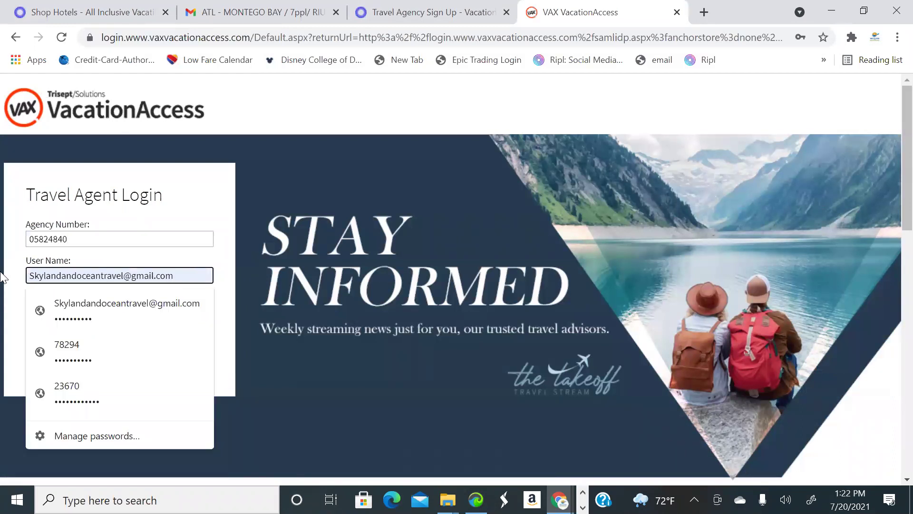
{"action": "key", "text": "ctrl+a"}
{"action": "type", "text": "782"}
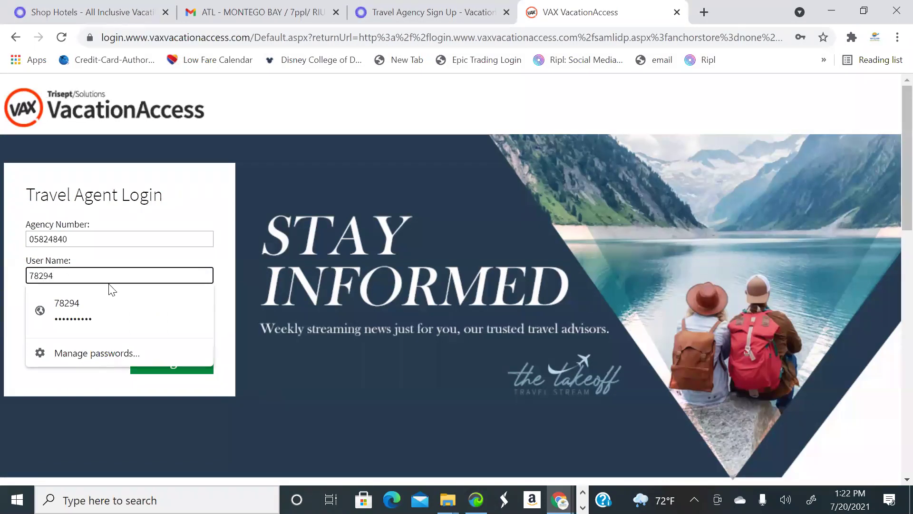
{"action": "left_click", "coordinate": [99, 301]}
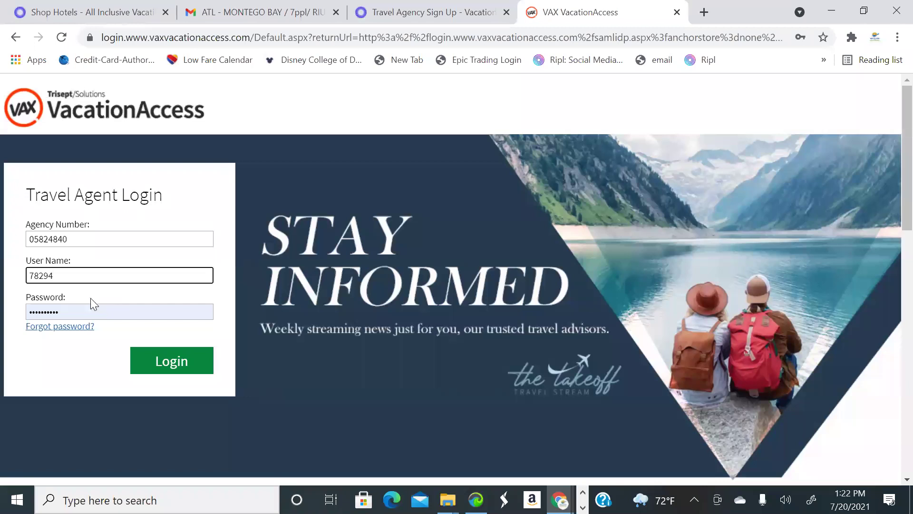
{"action": "key", "text": "Tab"}
{"action": "type", "text": "••"}
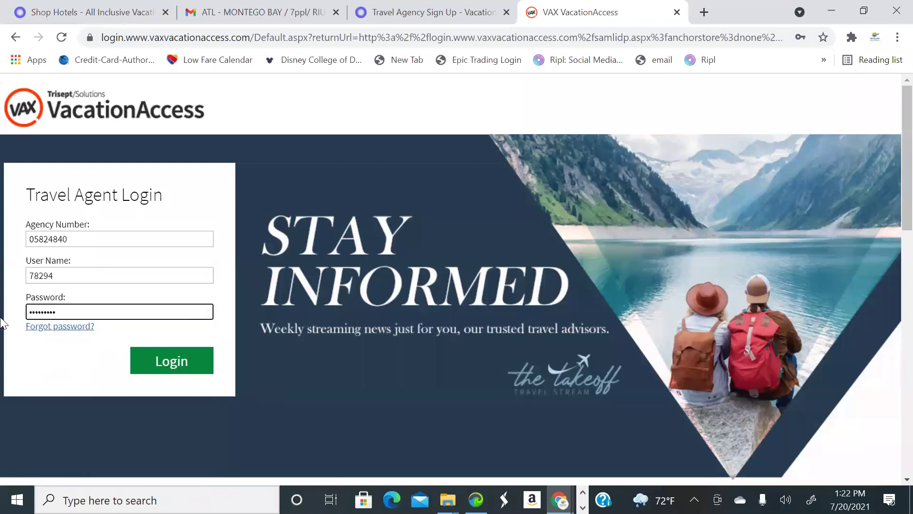
{"action": "left_click", "coordinate": [150, 362]}
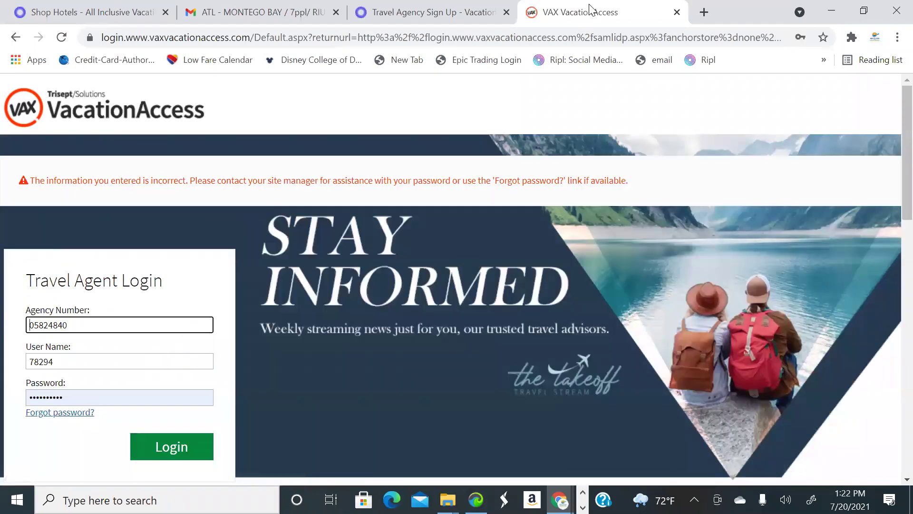
{"action": "key", "text": "ctrl+w"}
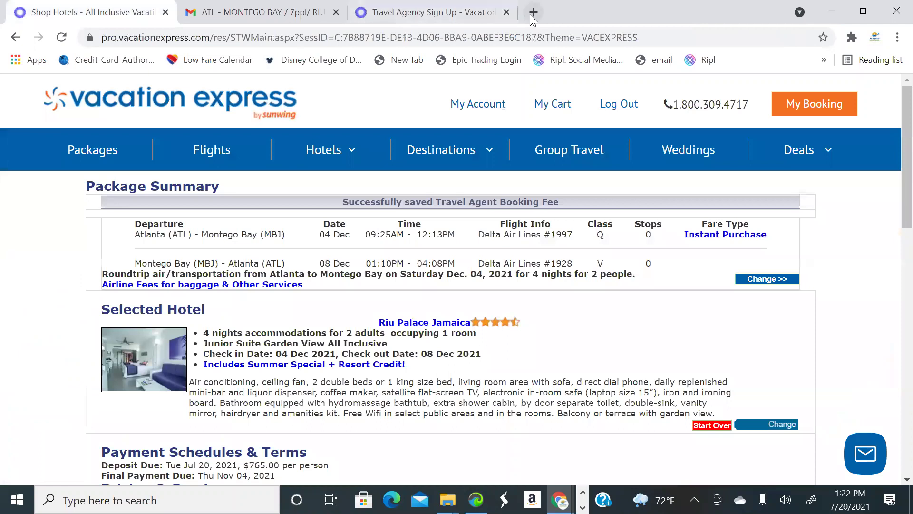
Go to the Pleasant Holidays travel agent site from 'pleasant' and sign in to the agent portal
{"action": "left_click", "coordinate": [529, 13]}
{"action": "type", "text": "pleasant"}
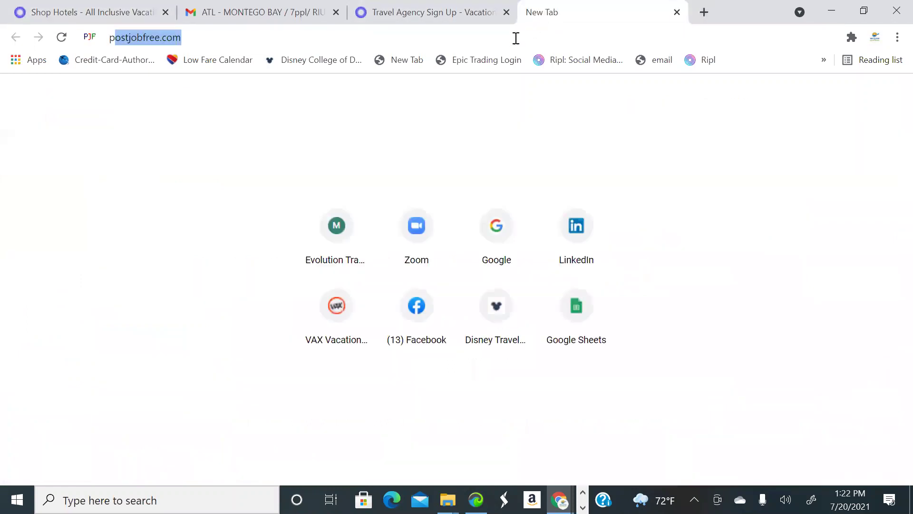
{"action": "key", "text": "BackSpace"}
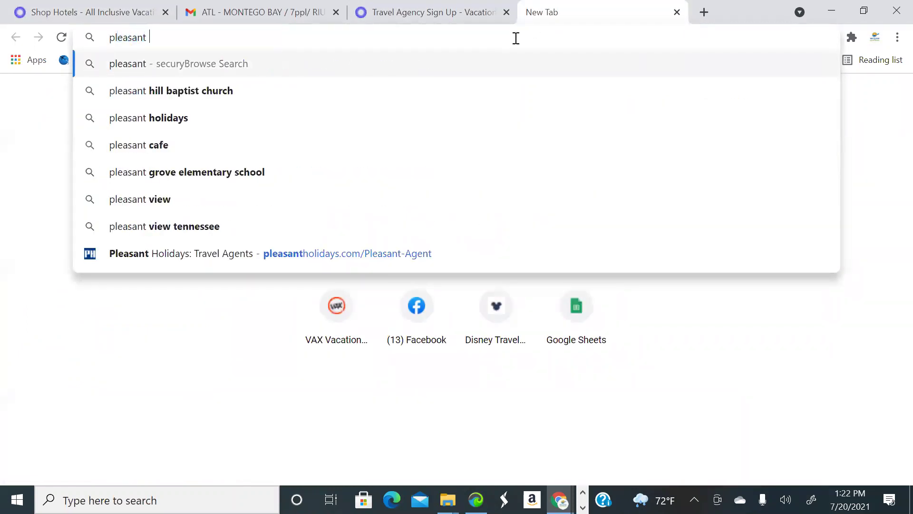
{"action": "left_click", "coordinate": [340, 255]}
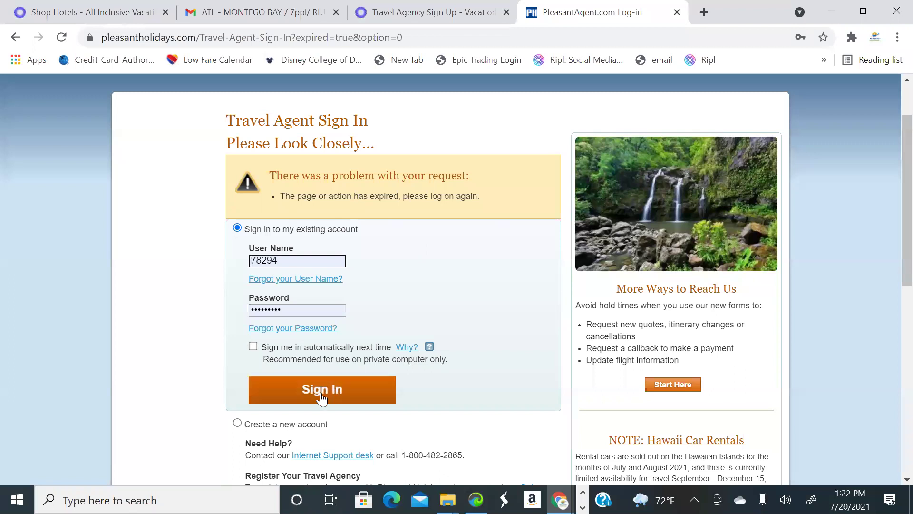
{"action": "scroll", "coordinate": [163, 85], "scroll_direction": "up", "scroll_amount": 2}
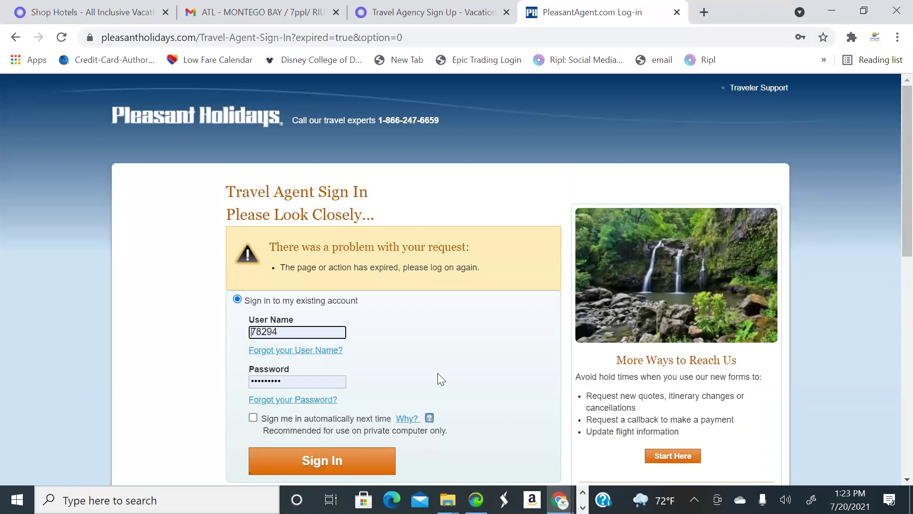
{"action": "scroll", "coordinate": [350, 360], "scroll_direction": "down", "scroll_amount": 3}
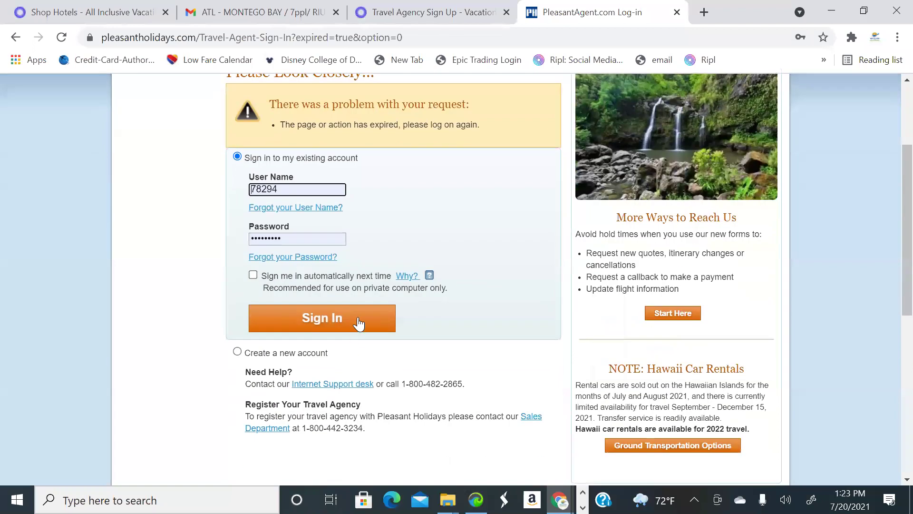
{"action": "left_click", "coordinate": [359, 323]}
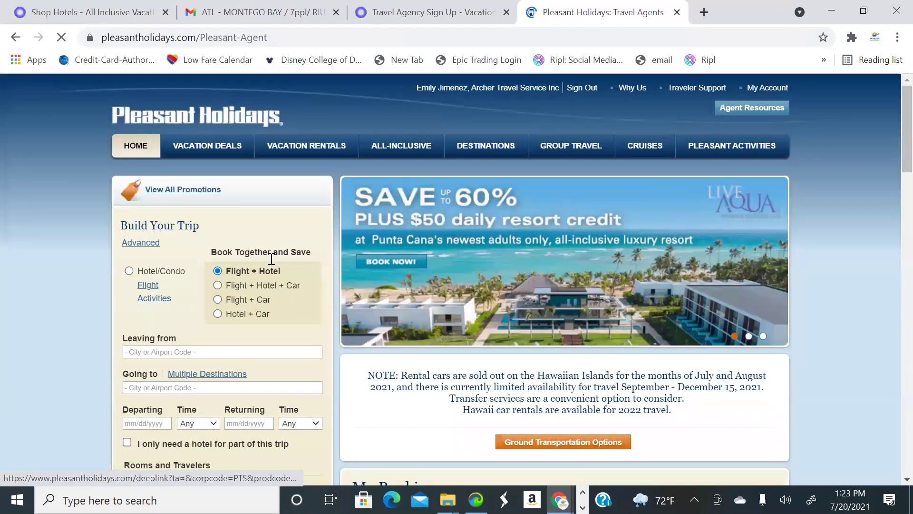
{"action": "scroll", "coordinate": [292, 277], "scroll_direction": "down", "scroll_amount": 2}
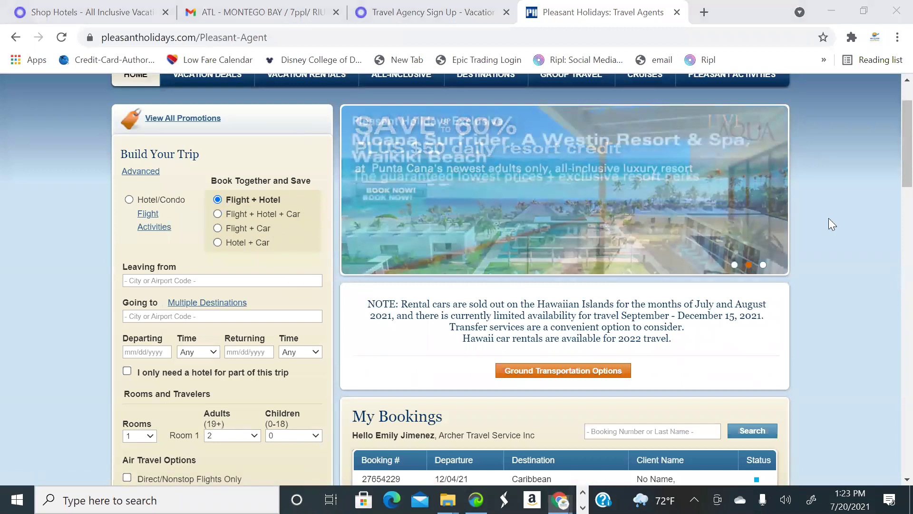
{"action": "scroll", "coordinate": [587, 248], "scroll_direction": "down", "scroll_amount": 9}
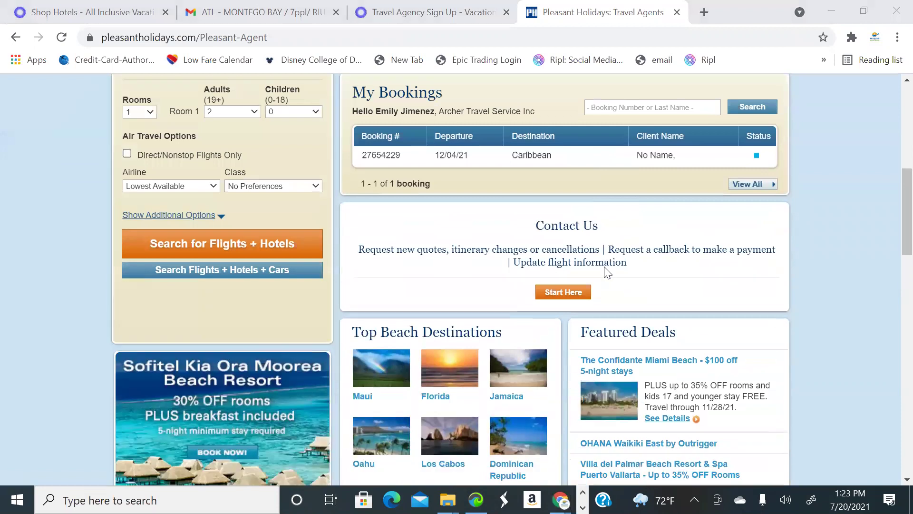
{"action": "scroll", "coordinate": [604, 266], "scroll_direction": "up", "scroll_amount": 10}
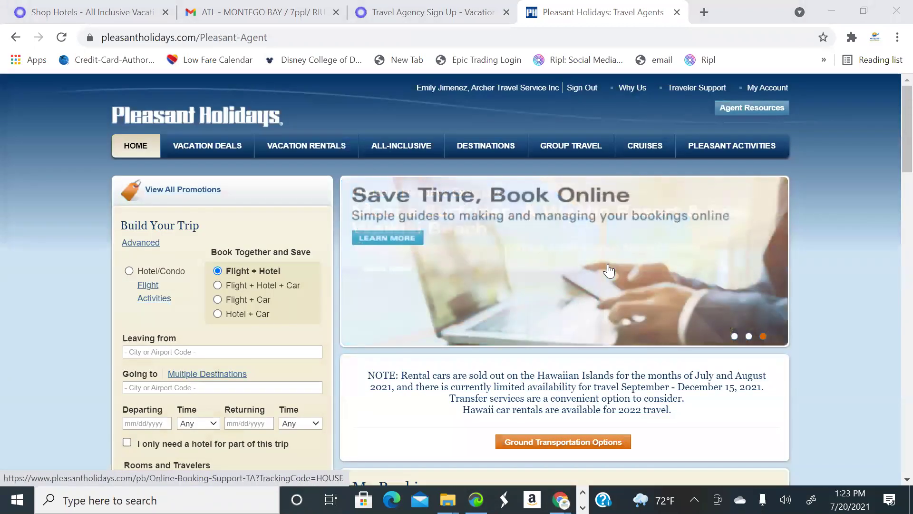
{"action": "scroll", "coordinate": [610, 273], "scroll_direction": "down", "scroll_amount": 5}
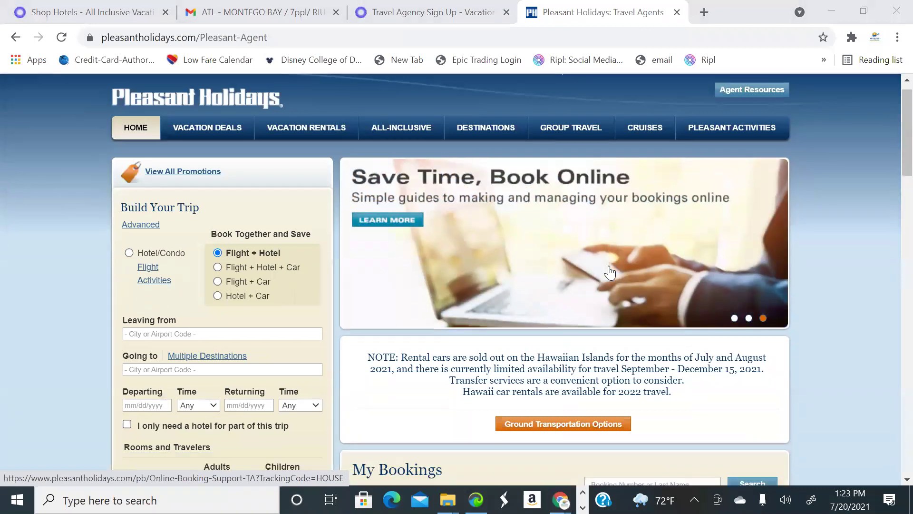
{"action": "scroll", "coordinate": [609, 272], "scroll_direction": "down", "scroll_amount": 10}
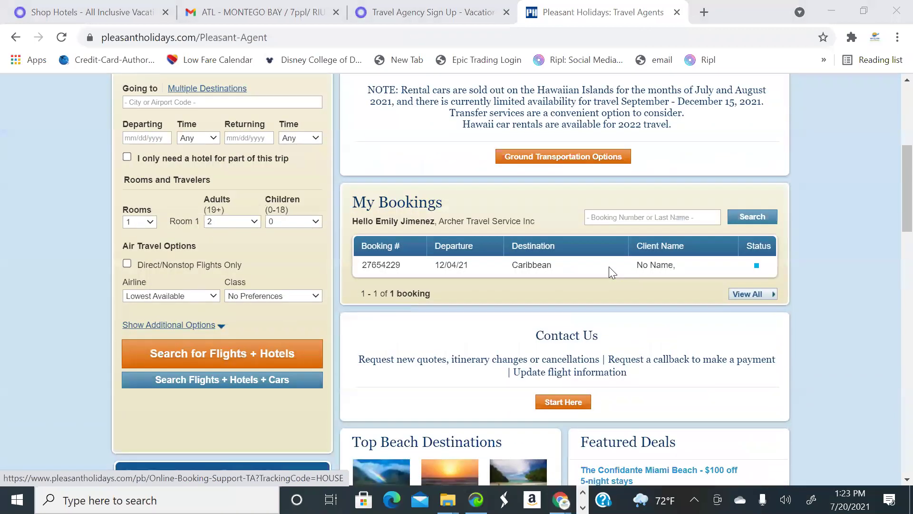
{"action": "scroll", "coordinate": [594, 291], "scroll_direction": "up", "scroll_amount": 15}
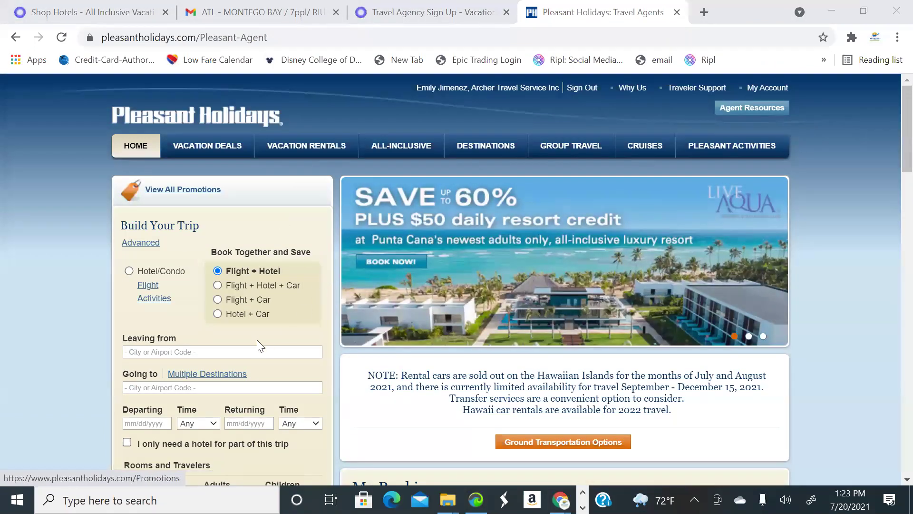
{"action": "left_click", "coordinate": [238, 351]}
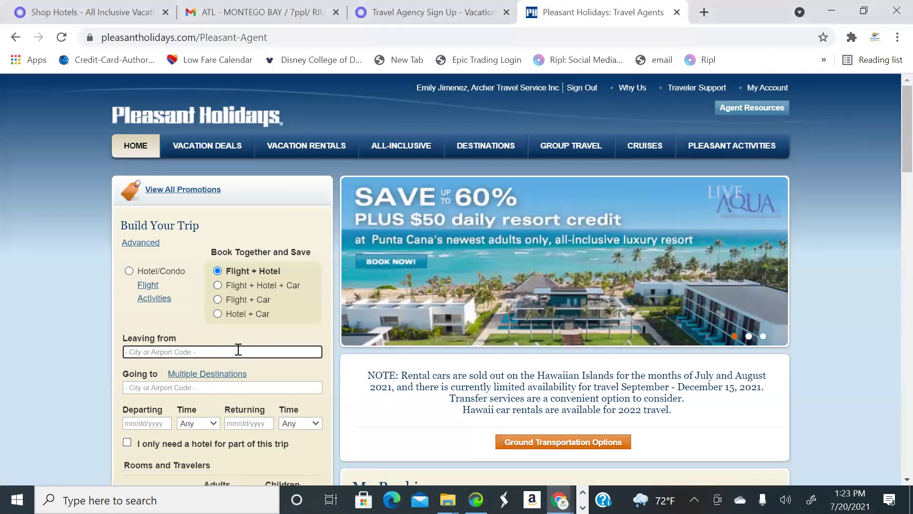
Set the trip from Atlanta, Georgia (ATL) to Montego Bay, Jamaica (MBJ)
{"action": "type", "text": "atlanta"}
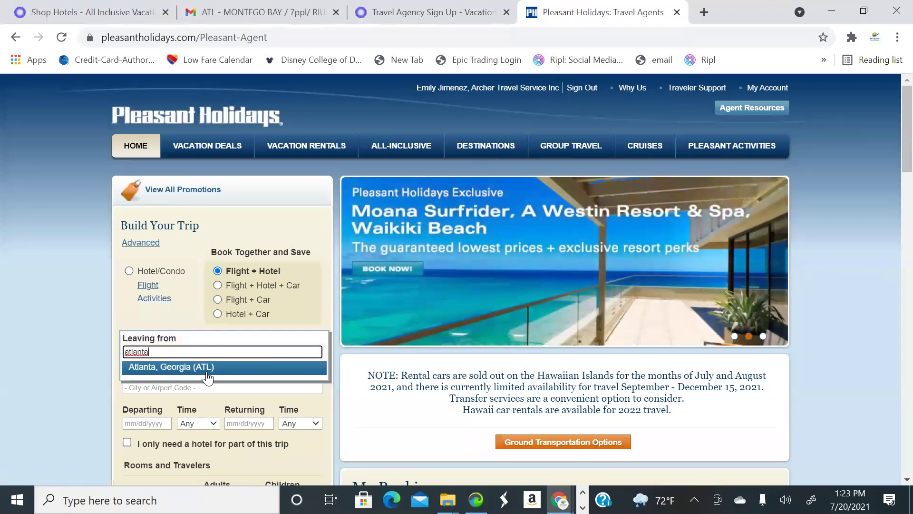
{"action": "left_click", "coordinate": [207, 376]}
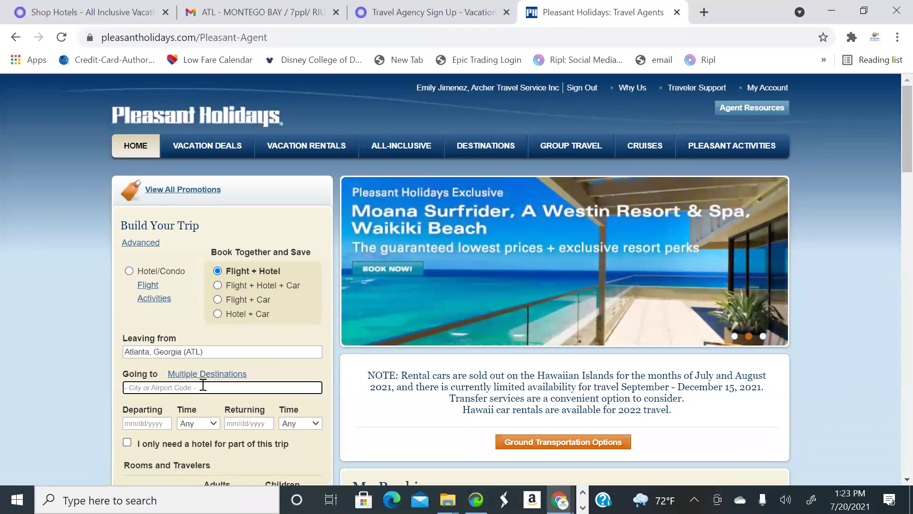
{"action": "type", "text": "Monte"}
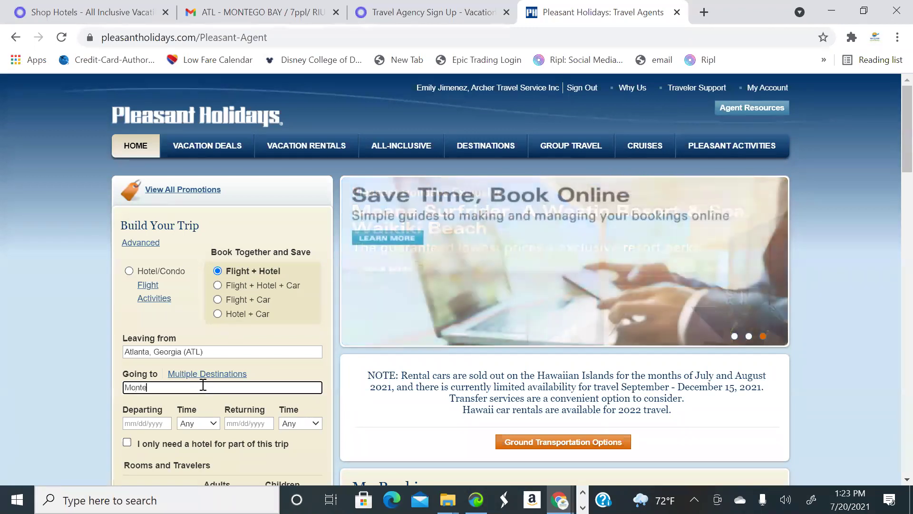
{"action": "type", "text": "go Bay"}
{"action": "left_click", "coordinate": [204, 402]}
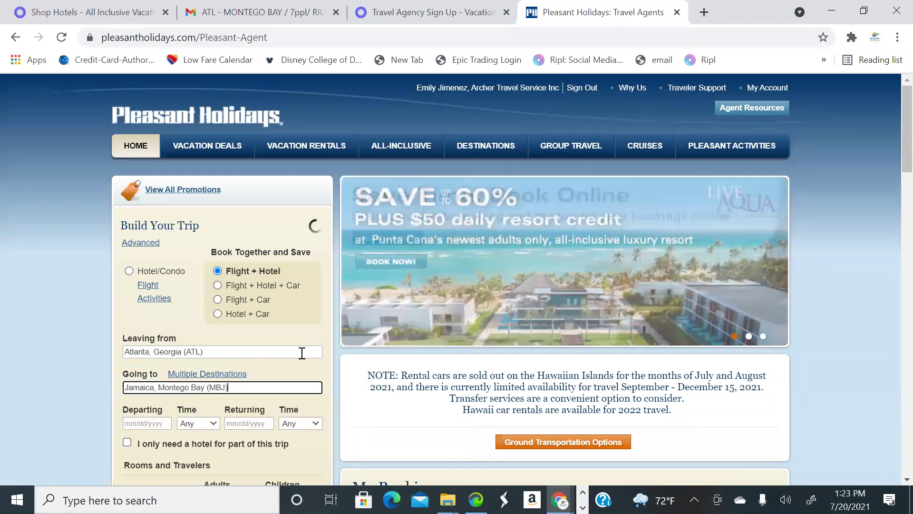
Choose December 4 departure and December 9, 2021 return, then search flight + hotel packages
{"action": "scroll", "coordinate": [263, 359], "scroll_direction": "down", "scroll_amount": 3}
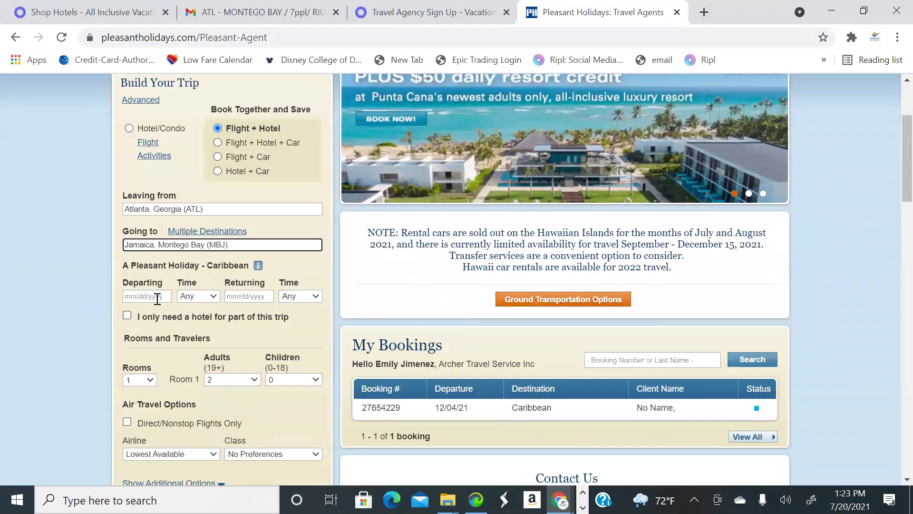
{"action": "left_click", "coordinate": [157, 298]}
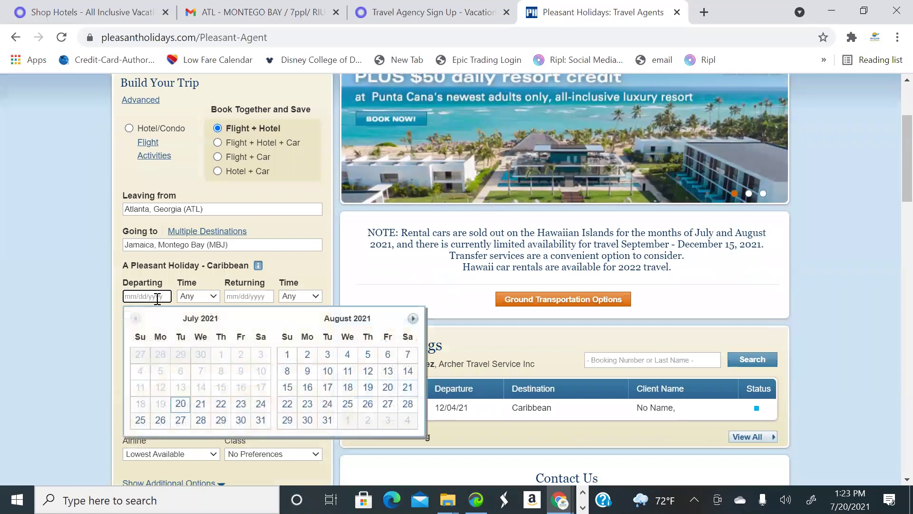
{"action": "left_click", "coordinate": [413, 319]}
{"action": "left_click", "coordinate": [413, 319]}
{"action": "left_click", "coordinate": [412, 318]}
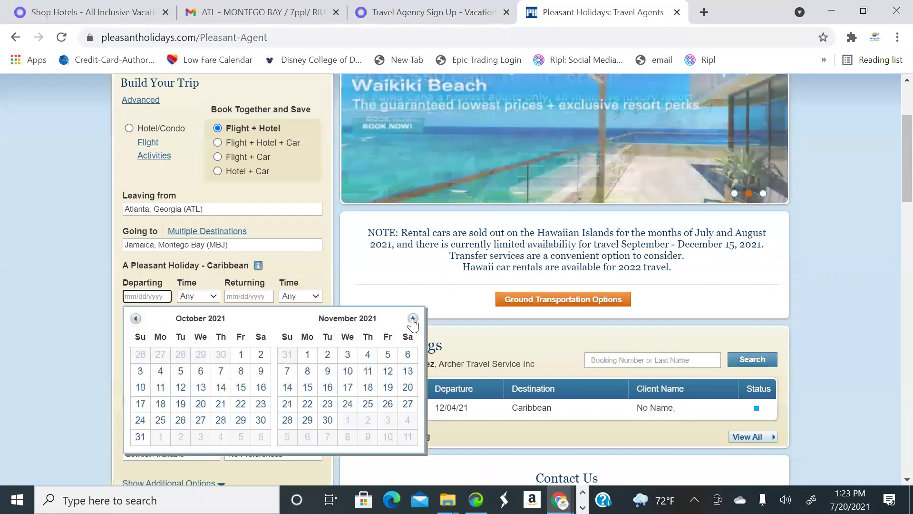
{"action": "left_click", "coordinate": [413, 319]}
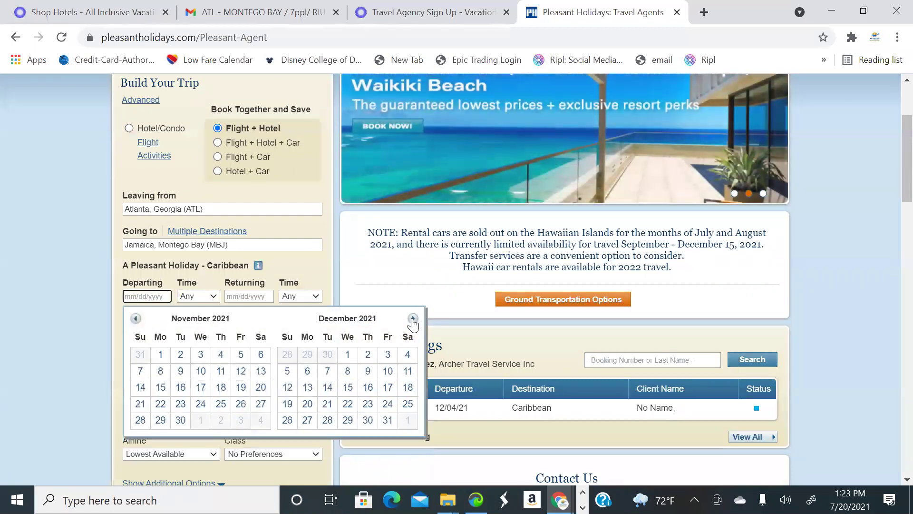
{"action": "left_click", "coordinate": [407, 357]}
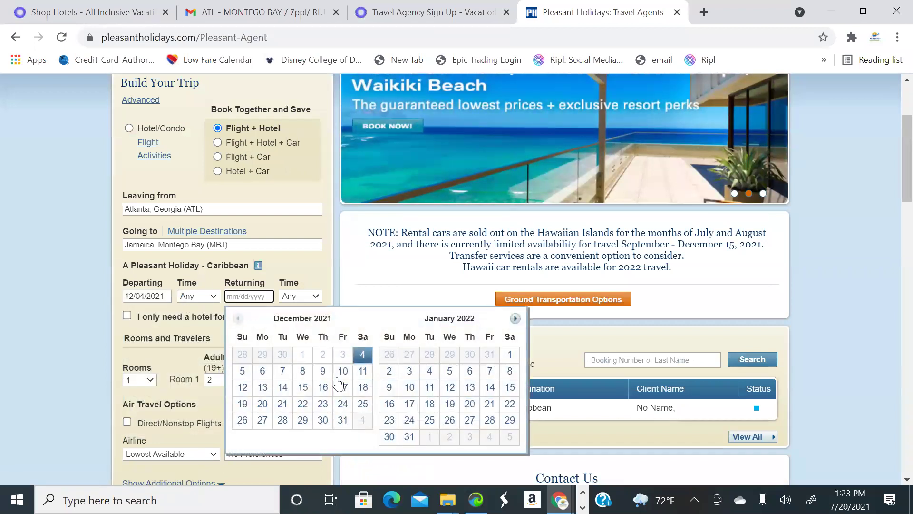
{"action": "left_click", "coordinate": [327, 378]}
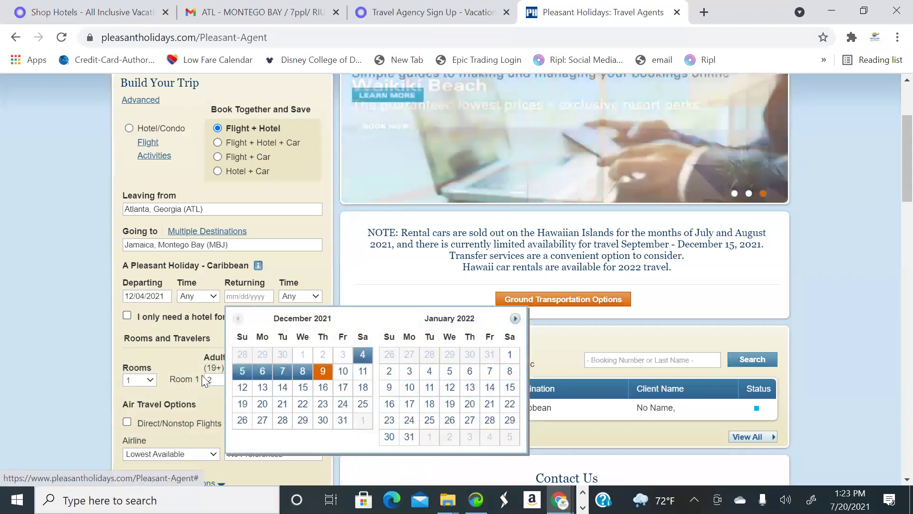
{"action": "scroll", "coordinate": [274, 320], "scroll_direction": "down", "scroll_amount": 3}
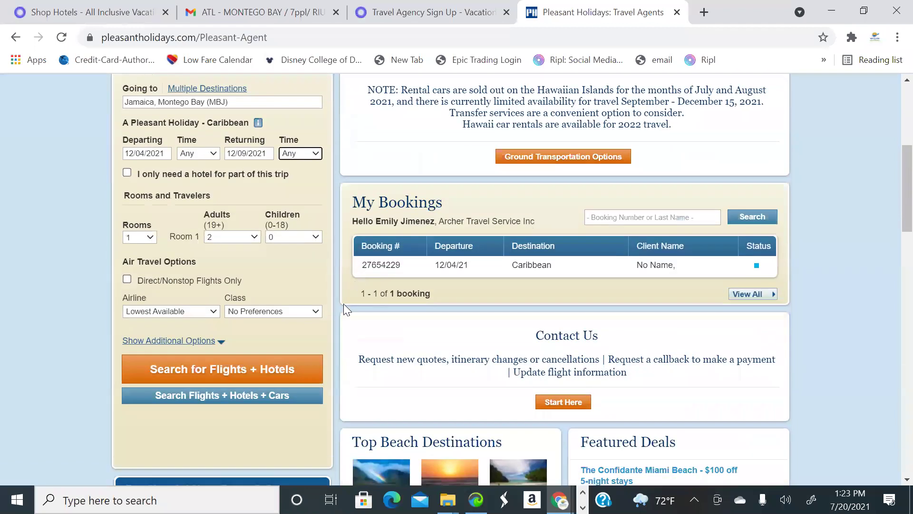
{"action": "scroll", "coordinate": [267, 314], "scroll_direction": "down", "scroll_amount": 2}
{"action": "left_click", "coordinate": [270, 297]}
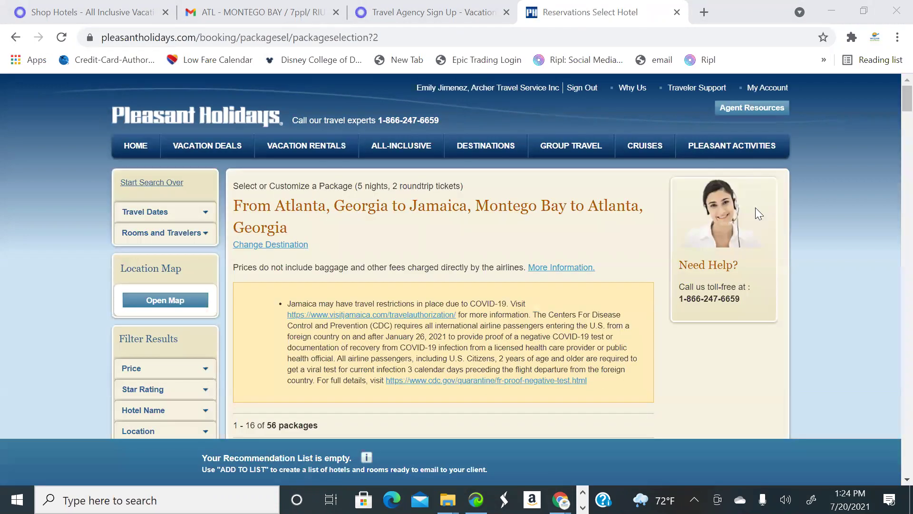
Scroll through the 56 Atlanta–Montego Bay packages and the price, star, hotel and area filters
{"action": "scroll", "coordinate": [569, 253], "scroll_direction": "down", "scroll_amount": 5}
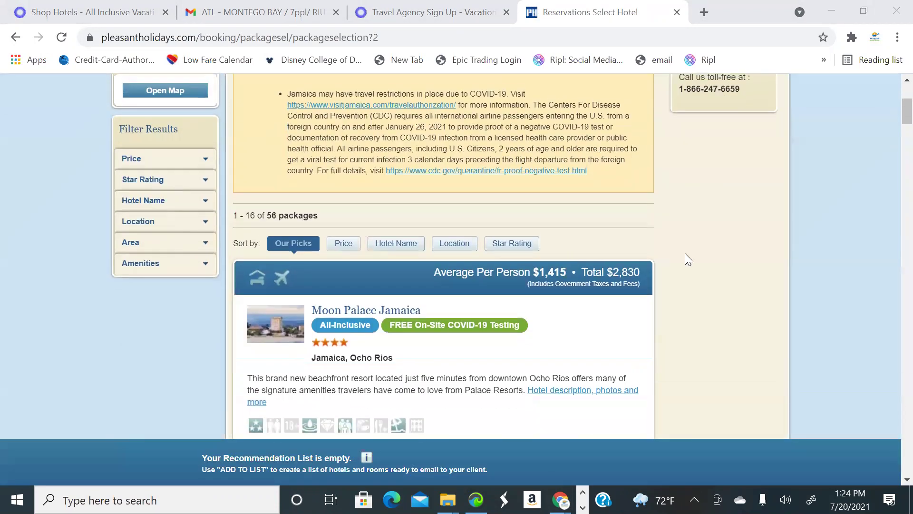
{"action": "scroll", "coordinate": [324, 153], "scroll_direction": "up", "scroll_amount": 3}
{"action": "scroll", "coordinate": [407, 238], "scroll_direction": "down", "scroll_amount": 6}
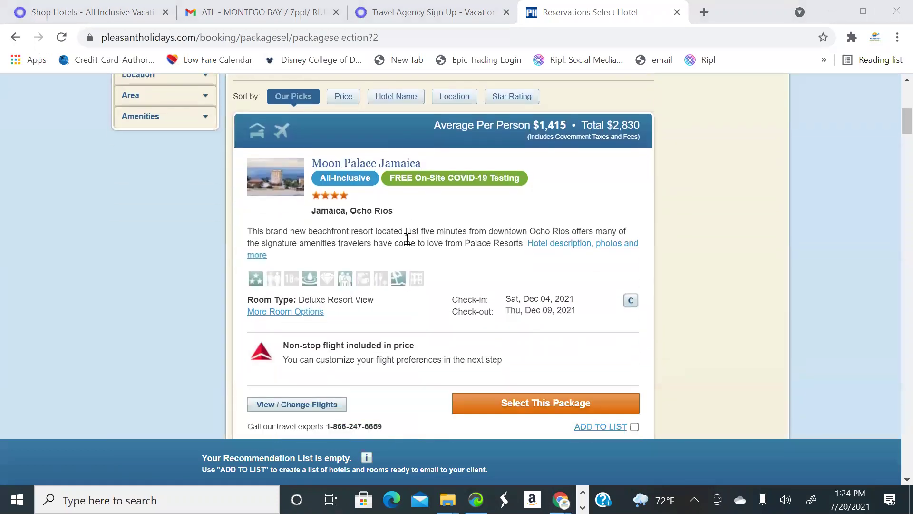
{"action": "scroll", "coordinate": [473, 230], "scroll_direction": "up", "scroll_amount": 1}
{"action": "scroll", "coordinate": [516, 252], "scroll_direction": "down", "scroll_amount": 2}
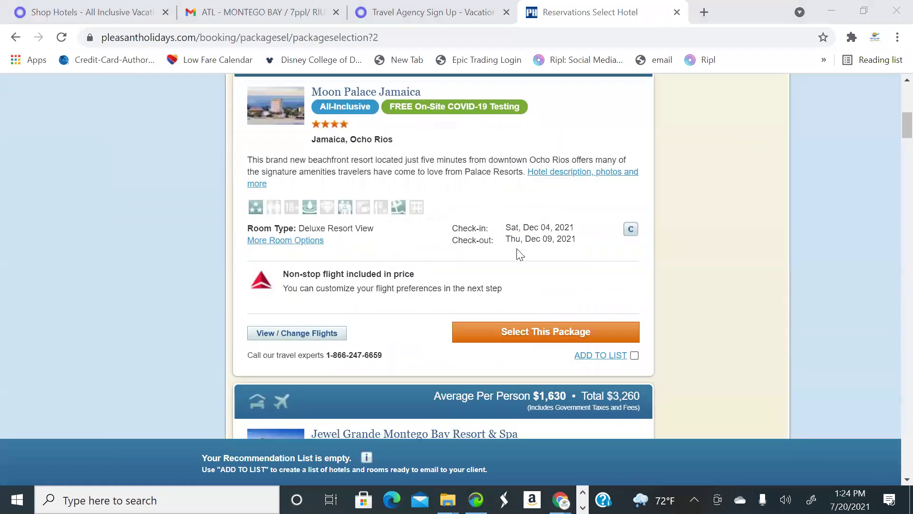
{"action": "scroll", "coordinate": [473, 342], "scroll_direction": "up", "scroll_amount": 2}
{"action": "scroll", "coordinate": [714, 349], "scroll_direction": "down", "scroll_amount": 4}
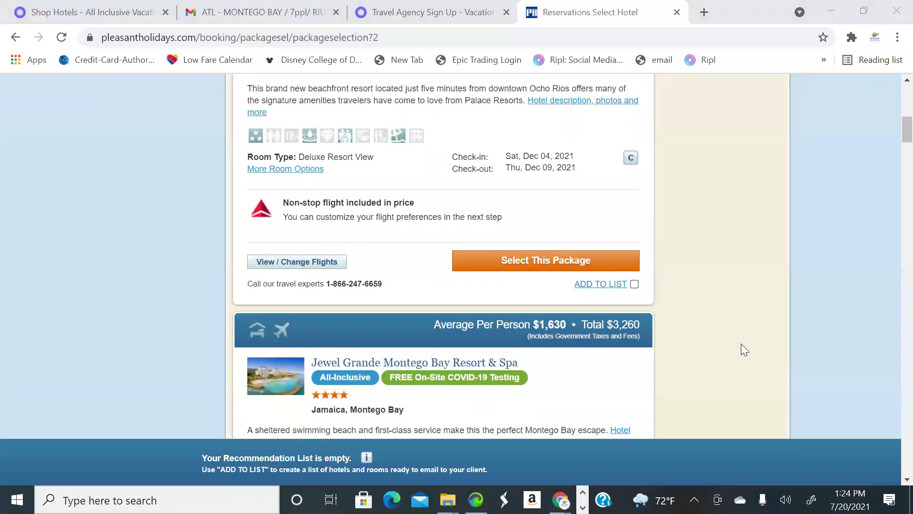
{"action": "scroll", "coordinate": [526, 242], "scroll_direction": "up", "scroll_amount": 3}
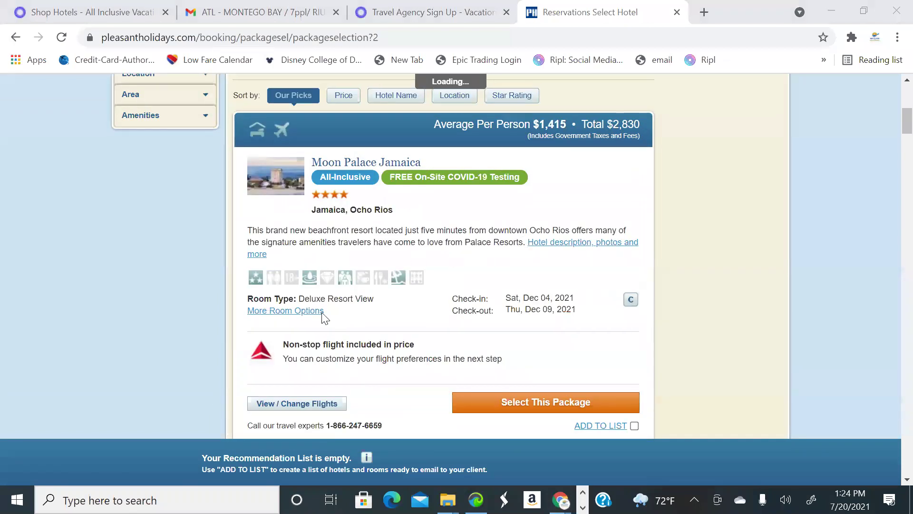
{"action": "scroll", "coordinate": [314, 323], "scroll_direction": "down", "scroll_amount": 2}
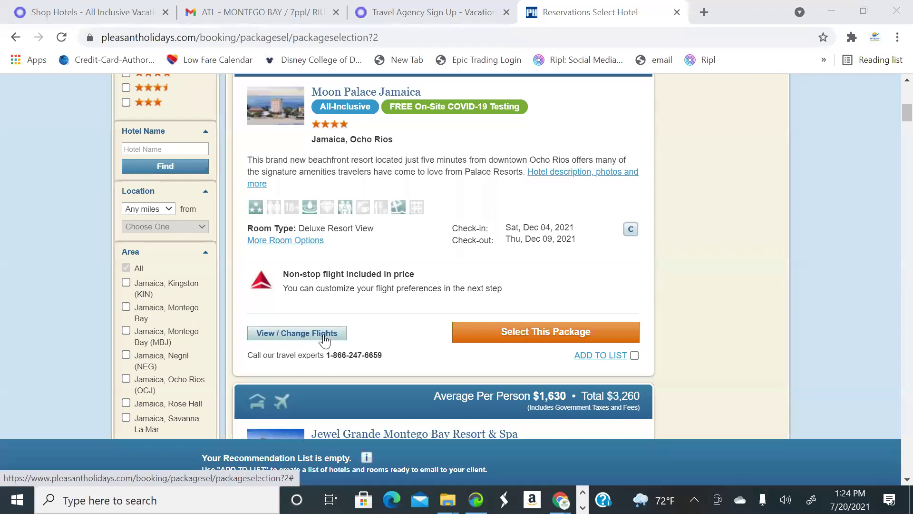
{"action": "scroll", "coordinate": [443, 280], "scroll_direction": "up", "scroll_amount": 3}
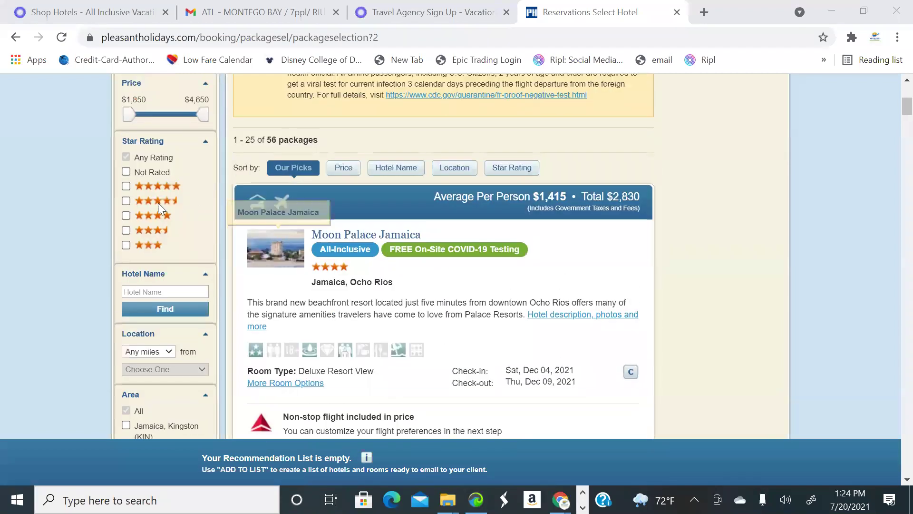
{"action": "scroll", "coordinate": [230, 130], "scroll_direction": "up", "scroll_amount": 6}
{"action": "scroll", "coordinate": [186, 205], "scroll_direction": "down", "scroll_amount": 3}
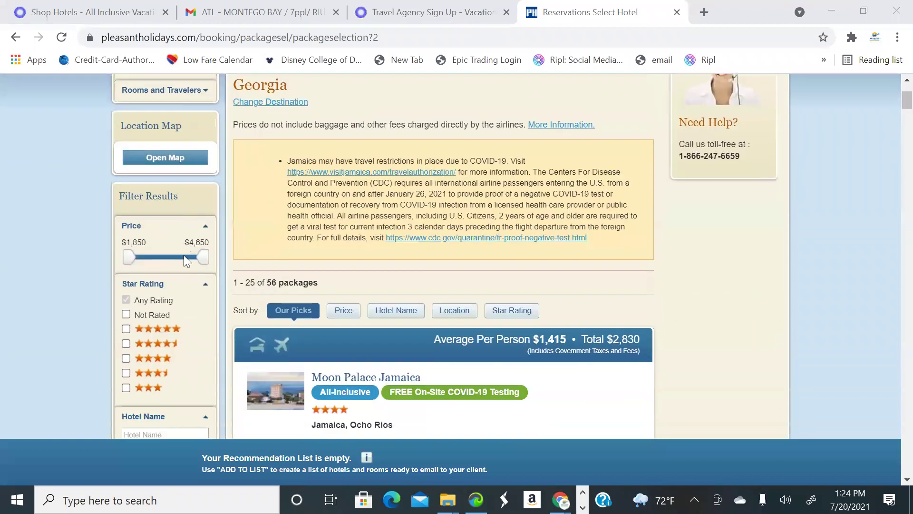
{"action": "scroll", "coordinate": [183, 255], "scroll_direction": "down", "scroll_amount": 4}
{"action": "scroll", "coordinate": [157, 171], "scroll_direction": "up", "scroll_amount": 1}
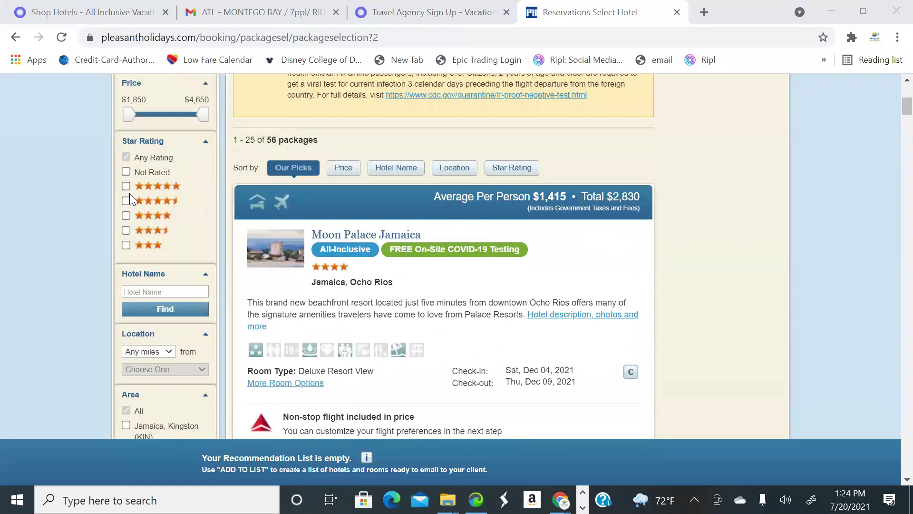
Filter the packages to 5-star and 4.5-star all-inclusive hotels
{"action": "left_click", "coordinate": [126, 186]}
{"action": "left_click", "coordinate": [126, 200]}
{"action": "scroll", "coordinate": [198, 259], "scroll_direction": "down", "scroll_amount": 2}
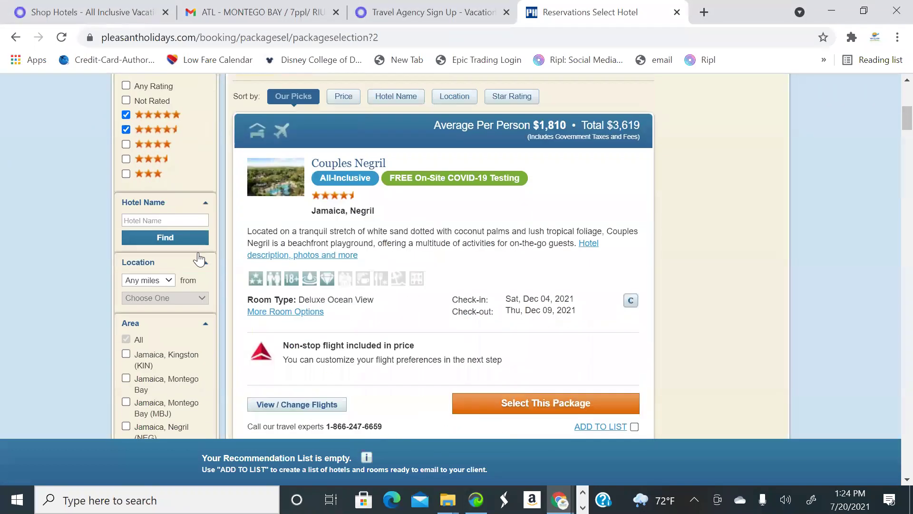
{"action": "scroll", "coordinate": [199, 266], "scroll_direction": "down", "scroll_amount": 6}
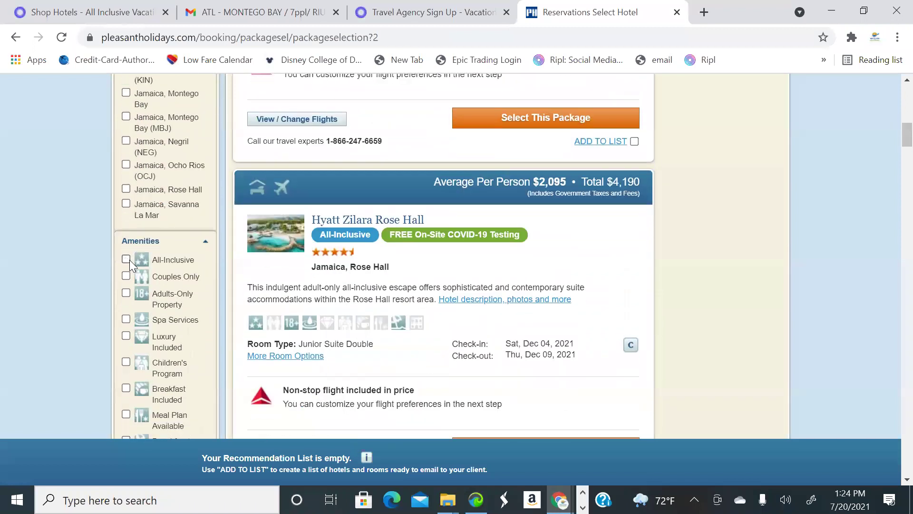
{"action": "left_click", "coordinate": [126, 259]}
Browse the 12 remaining packages and bring up Couples Negril's flight options
{"action": "scroll", "coordinate": [404, 332], "scroll_direction": "up", "scroll_amount": 10}
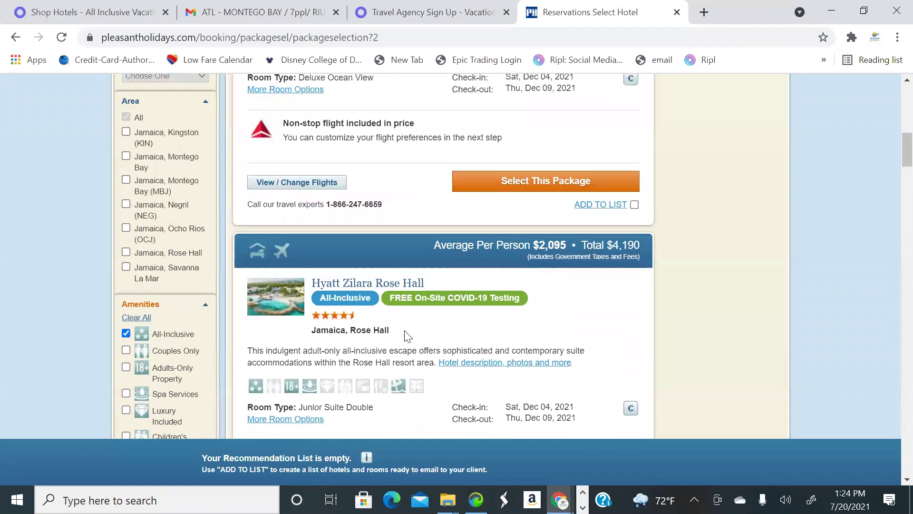
{"action": "scroll", "coordinate": [207, 237], "scroll_direction": "down", "scroll_amount": 9}
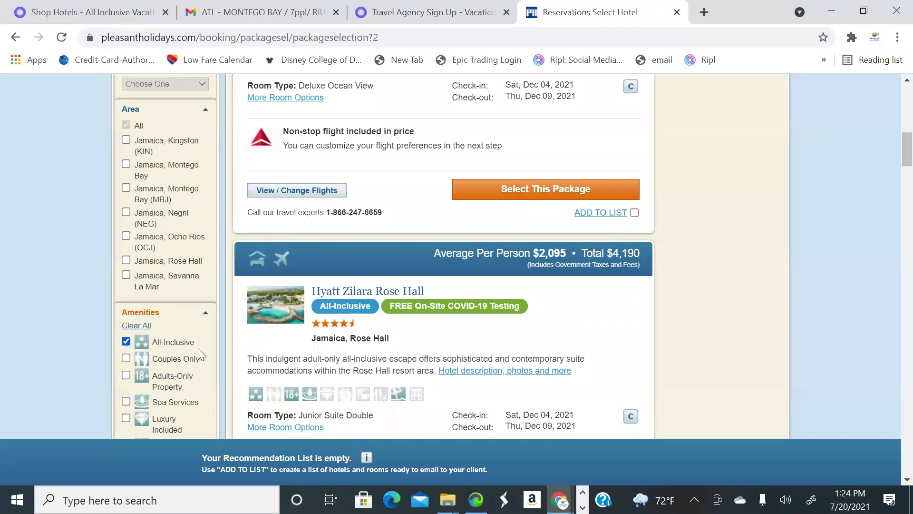
{"action": "scroll", "coordinate": [198, 348], "scroll_direction": "down", "scroll_amount": 1}
{"action": "scroll", "coordinate": [349, 270], "scroll_direction": "up", "scroll_amount": 7}
{"action": "scroll", "coordinate": [442, 270], "scroll_direction": "up", "scroll_amount": 2}
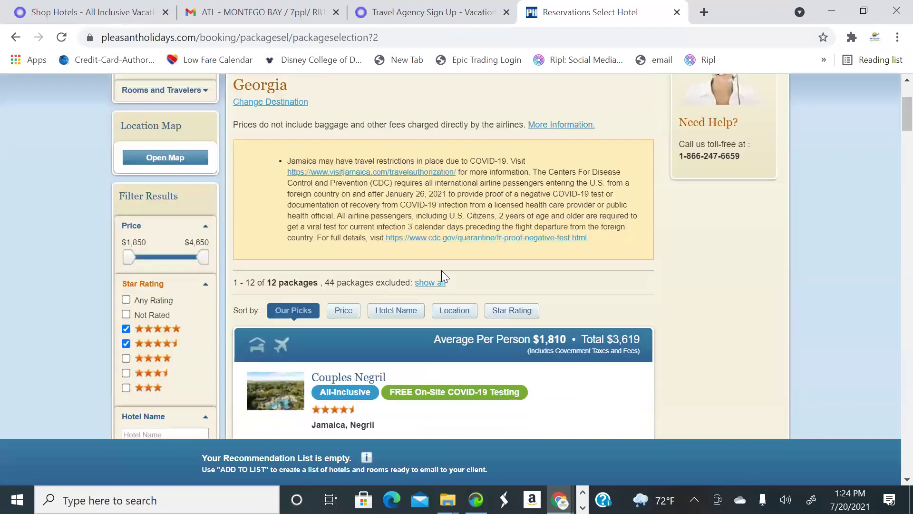
{"action": "scroll", "coordinate": [426, 292], "scroll_direction": "down", "scroll_amount": 4}
{"action": "scroll", "coordinate": [316, 320], "scroll_direction": "up", "scroll_amount": 1}
{"action": "scroll", "coordinate": [352, 331], "scroll_direction": "down", "scroll_amount": 2}
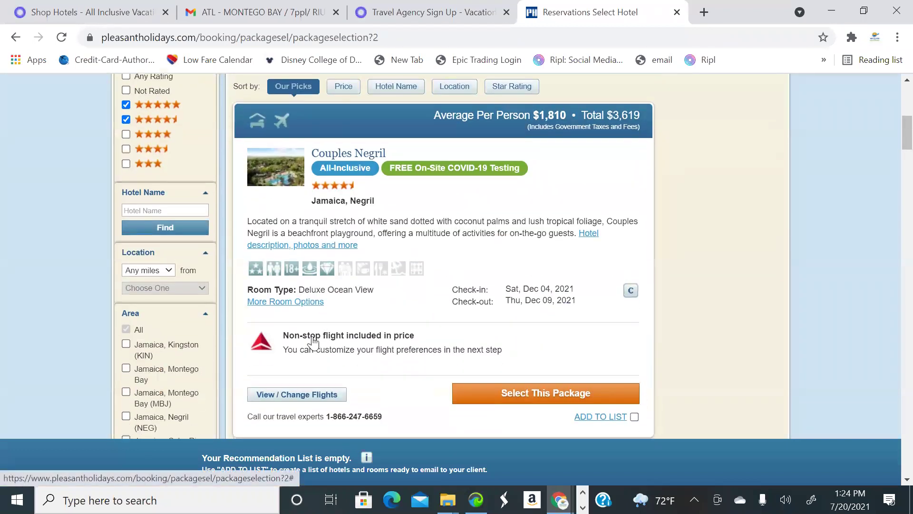
{"action": "left_click", "coordinate": [311, 328]}
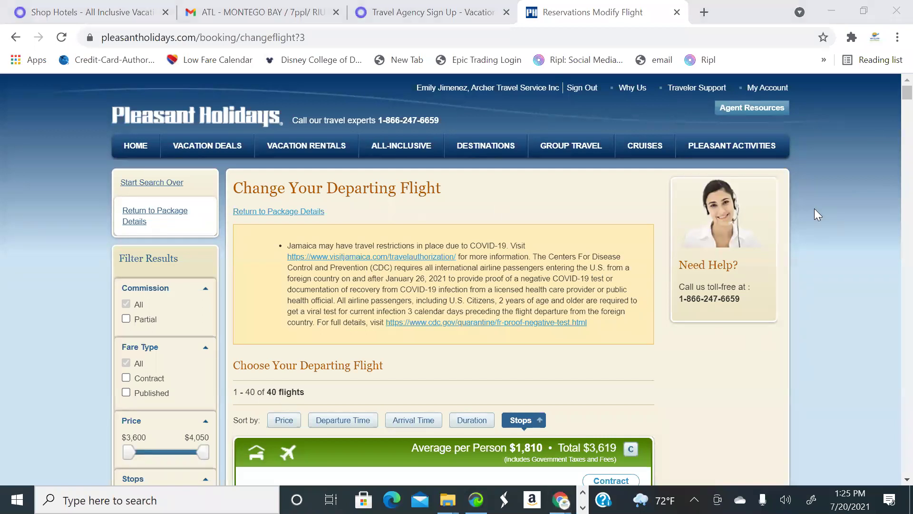
Select the nonstop Delta 09:25 AM Atlanta departure on Dec 4 at $2,011 per person
{"action": "scroll", "coordinate": [503, 208], "scroll_direction": "down", "scroll_amount": 4}
{"action": "scroll", "coordinate": [507, 211], "scroll_direction": "down", "scroll_amount": 3}
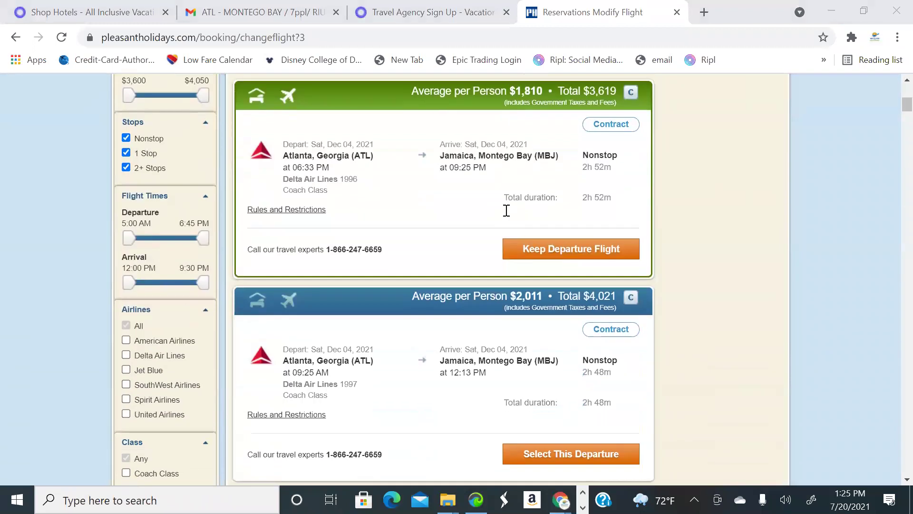
{"action": "scroll", "coordinate": [506, 210], "scroll_direction": "up", "scroll_amount": 2}
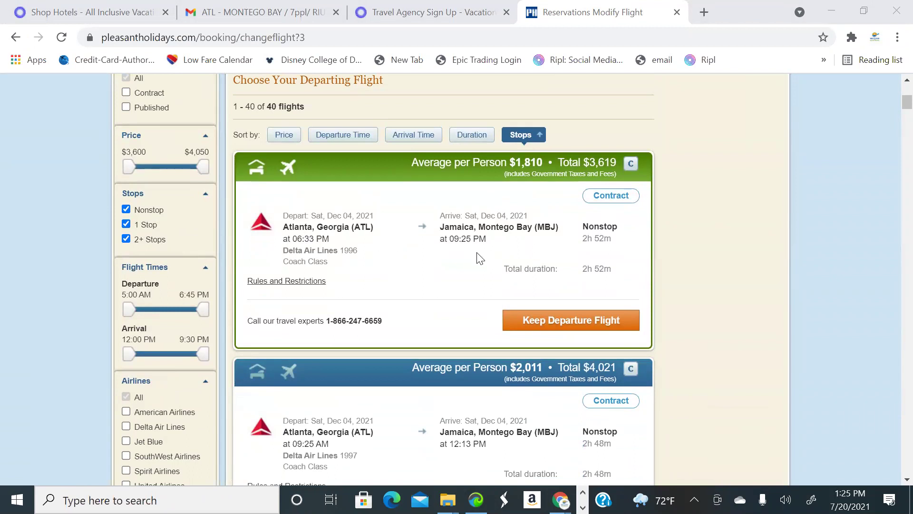
{"action": "scroll", "coordinate": [479, 259], "scroll_direction": "down", "scroll_amount": 4}
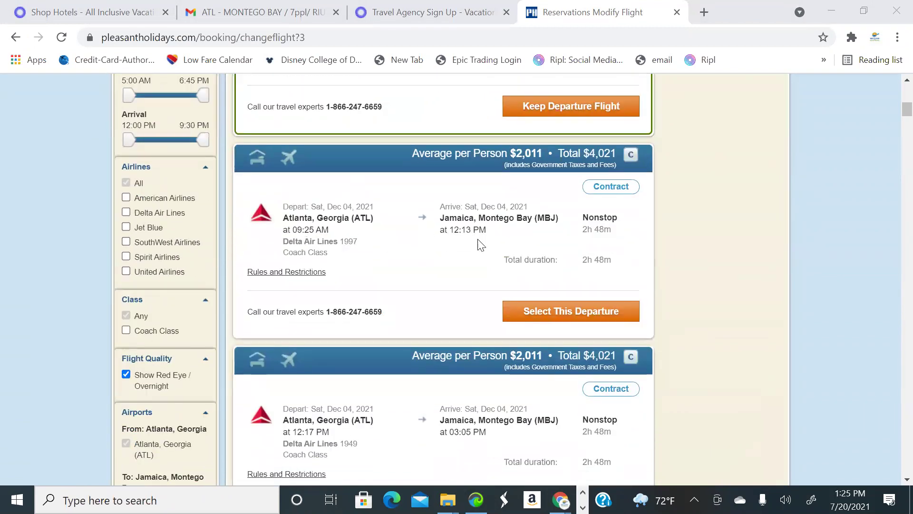
{"action": "scroll", "coordinate": [574, 275], "scroll_direction": "down", "scroll_amount": 1}
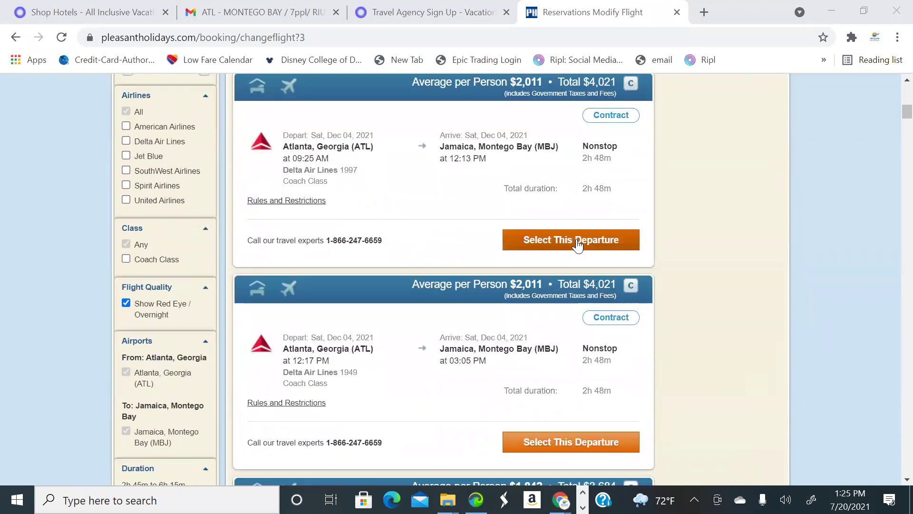
{"action": "left_click", "coordinate": [577, 241]}
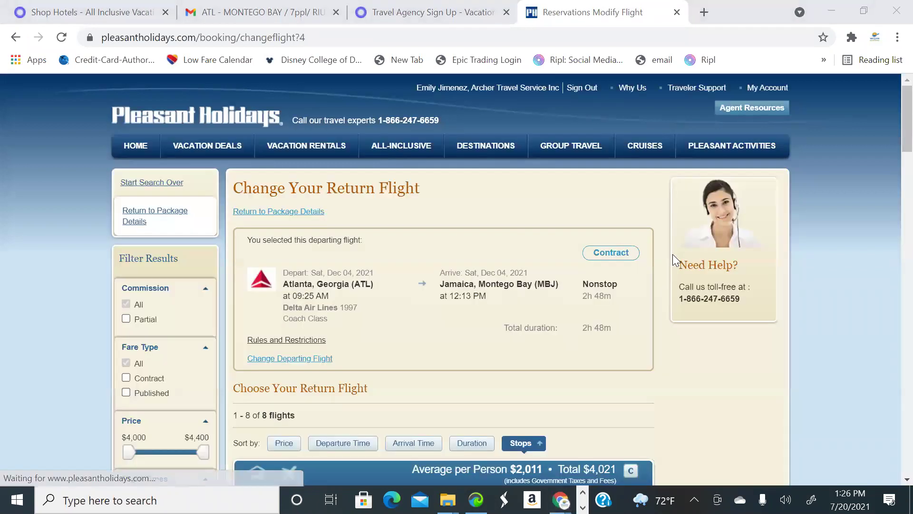
Compare the Dec 9 return flights from Montego Bay, led by Delta 1927 at 9:10 AM
{"action": "scroll", "coordinate": [552, 257], "scroll_direction": "down", "scroll_amount": 6}
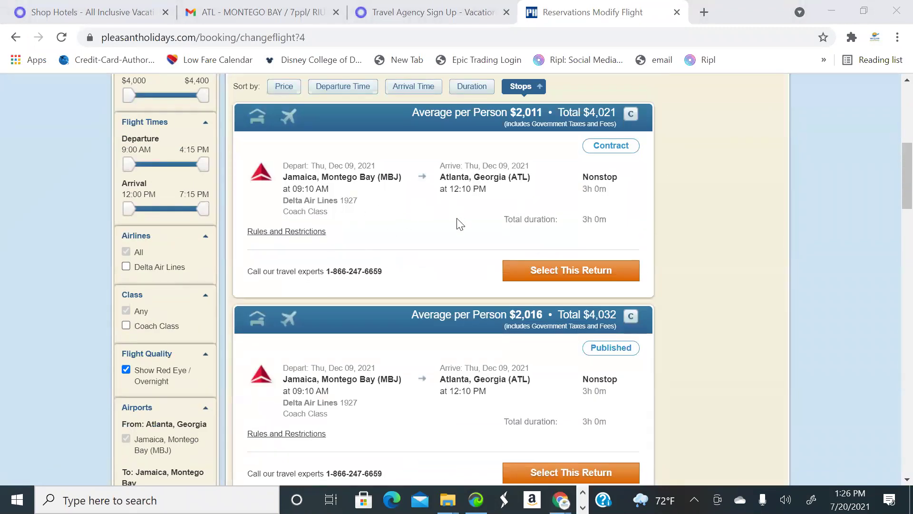
{"action": "scroll", "coordinate": [460, 224], "scroll_direction": "down", "scroll_amount": 3}
{"action": "scroll", "coordinate": [464, 229], "scroll_direction": "up", "scroll_amount": 4}
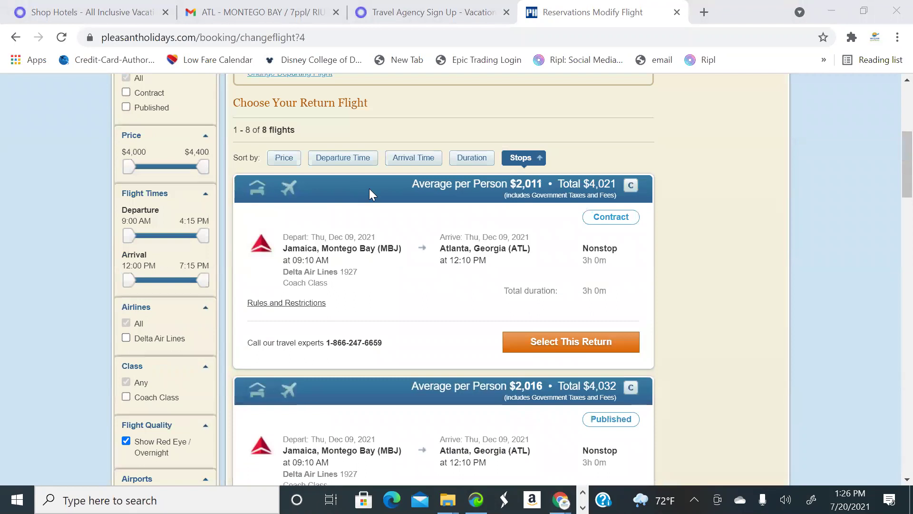
{"action": "scroll", "coordinate": [369, 233], "scroll_direction": "up", "scroll_amount": 3}
{"action": "scroll", "coordinate": [471, 224], "scroll_direction": "down", "scroll_amount": 4}
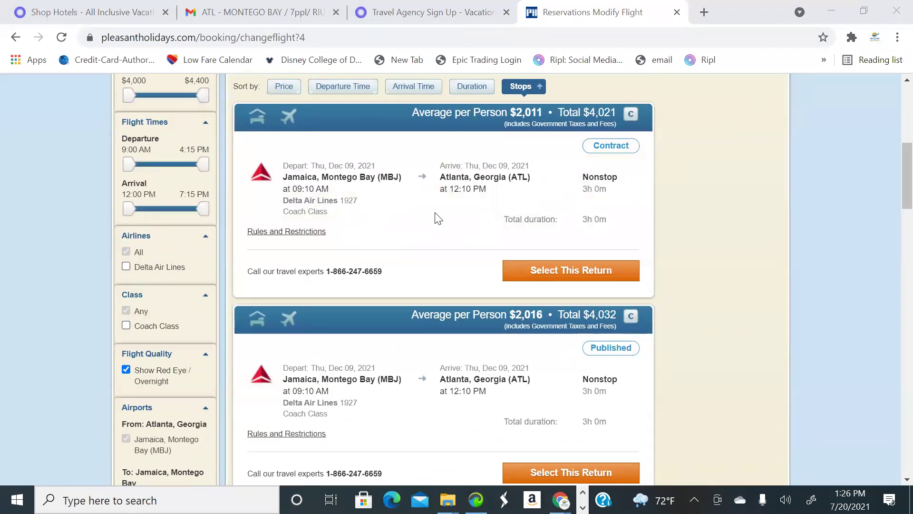
{"action": "scroll", "coordinate": [446, 214], "scroll_direction": "down", "scroll_amount": 1}
{"action": "scroll", "coordinate": [476, 209], "scroll_direction": "up", "scroll_amount": 1}
{"action": "scroll", "coordinate": [466, 233], "scroll_direction": "down", "scroll_amount": 4}
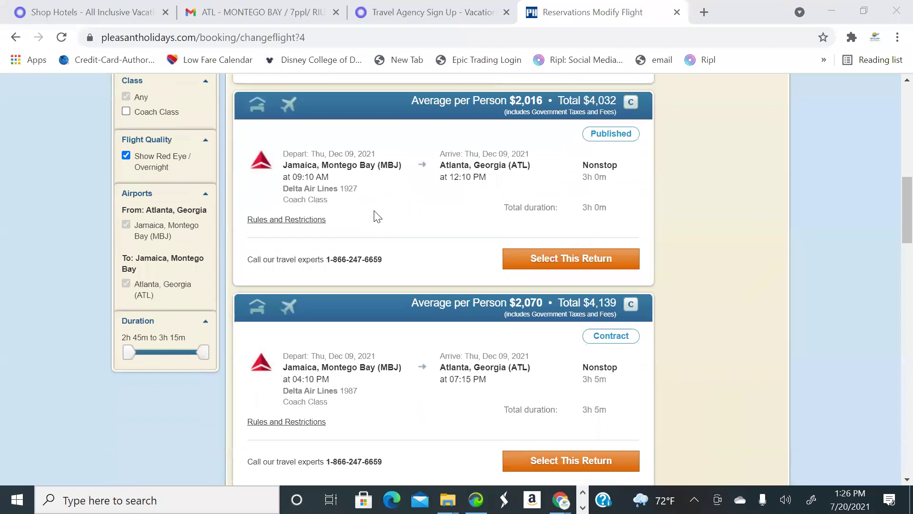
{"action": "scroll", "coordinate": [476, 212], "scroll_direction": "down", "scroll_amount": 4}
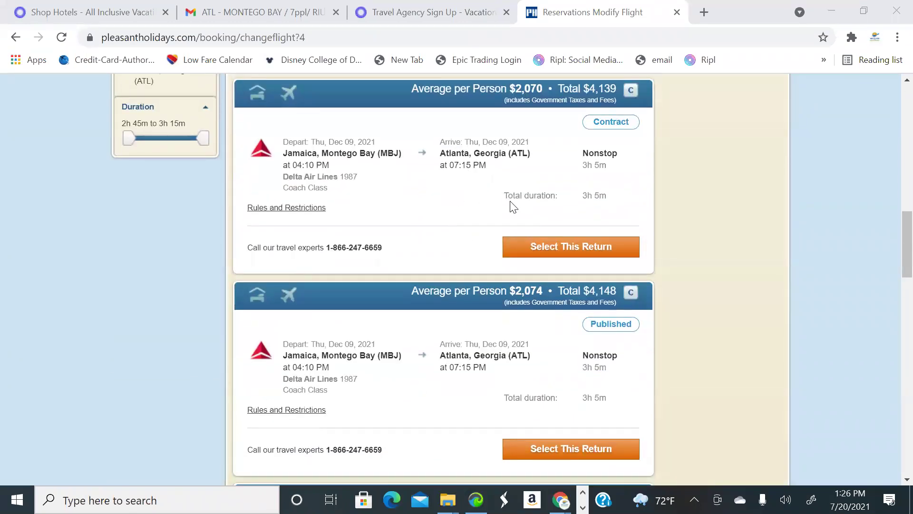
{"action": "scroll", "coordinate": [518, 204], "scroll_direction": "up", "scroll_amount": 8}
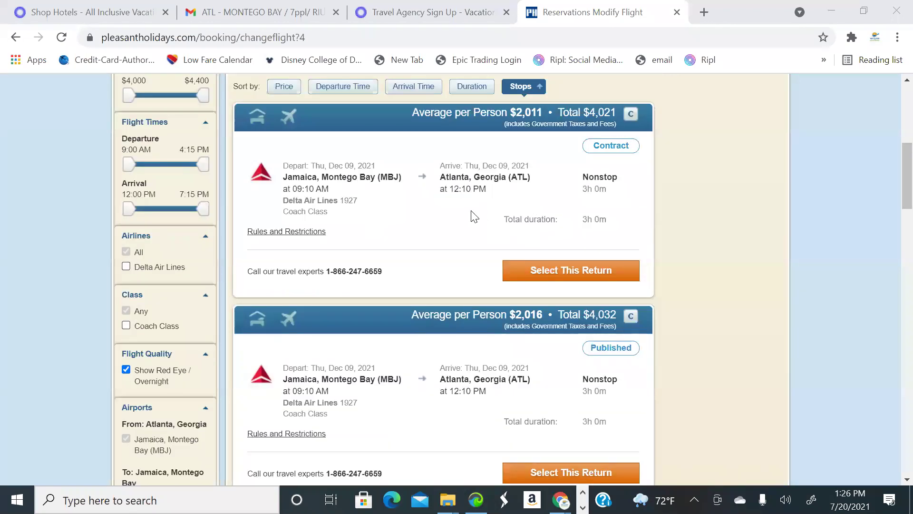
{"action": "scroll", "coordinate": [599, 171], "scroll_direction": "down", "scroll_amount": 1}
{"action": "scroll", "coordinate": [592, 177], "scroll_direction": "up", "scroll_amount": 1}
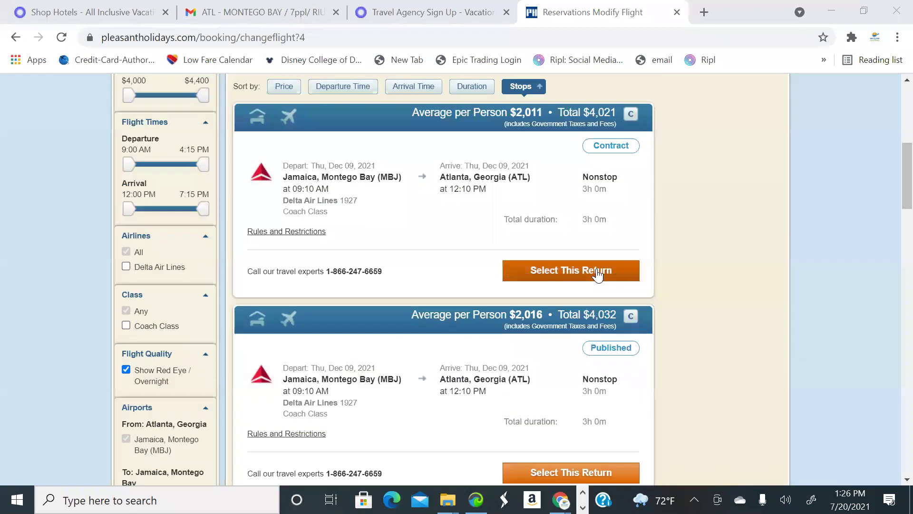
Select the Delta 09:10 AM return flight and review the updated package details
{"action": "left_click", "coordinate": [598, 269]}
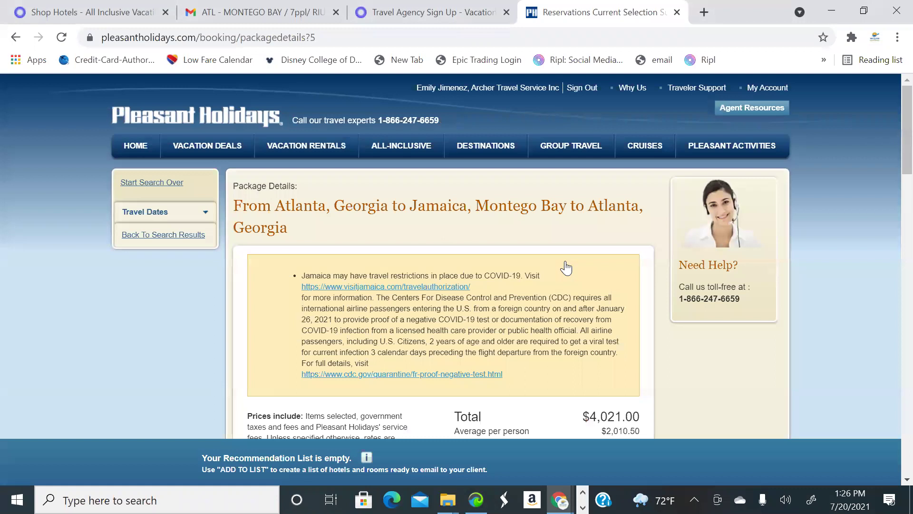
{"action": "scroll", "coordinate": [497, 267], "scroll_direction": "down", "scroll_amount": 10}
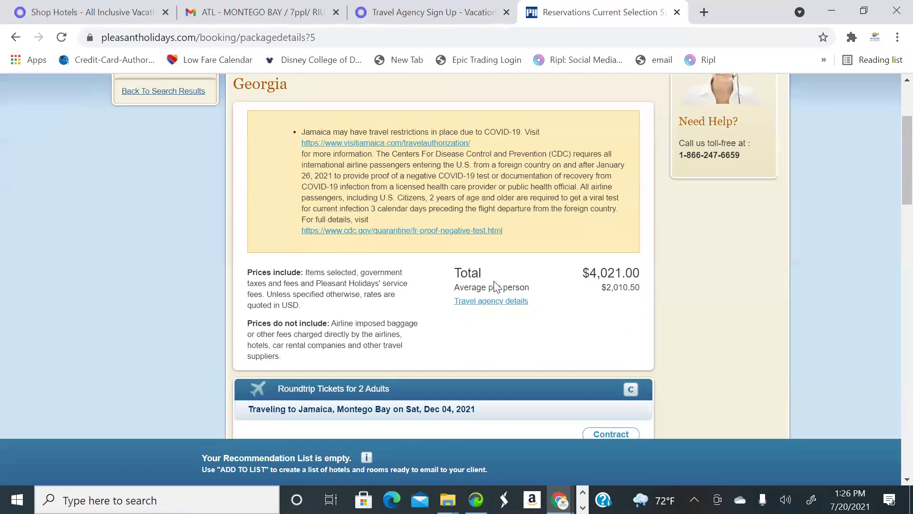
{"action": "scroll", "coordinate": [495, 287], "scroll_direction": "down", "scroll_amount": 5}
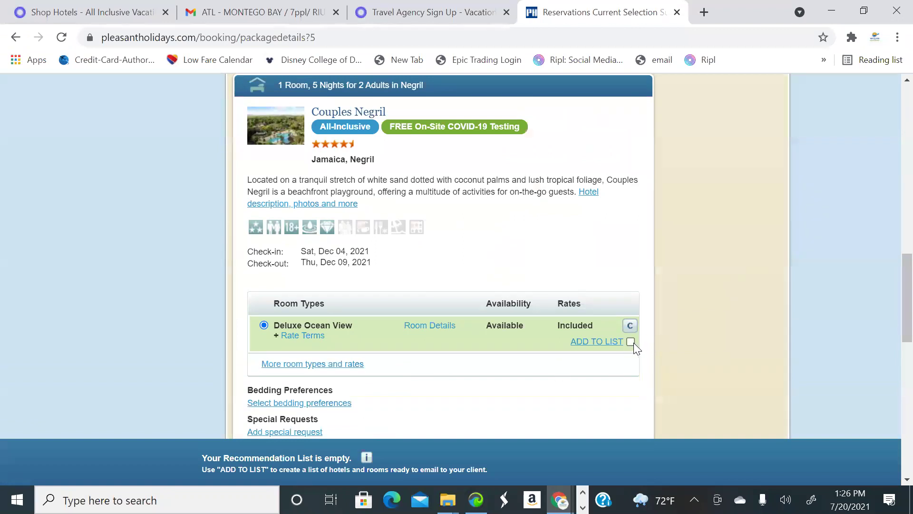
{"action": "scroll", "coordinate": [629, 351], "scroll_direction": "down", "scroll_amount": 8}
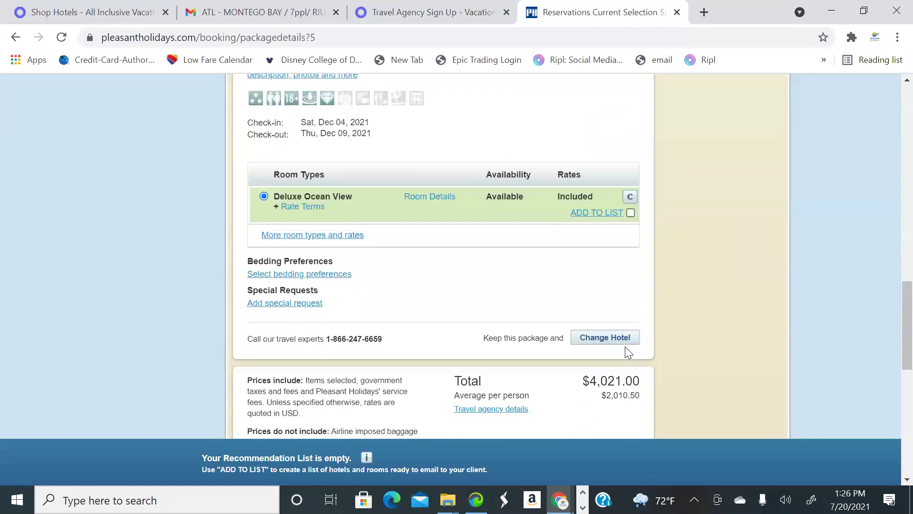
{"action": "scroll", "coordinate": [624, 354], "scroll_direction": "up", "scroll_amount": 13}
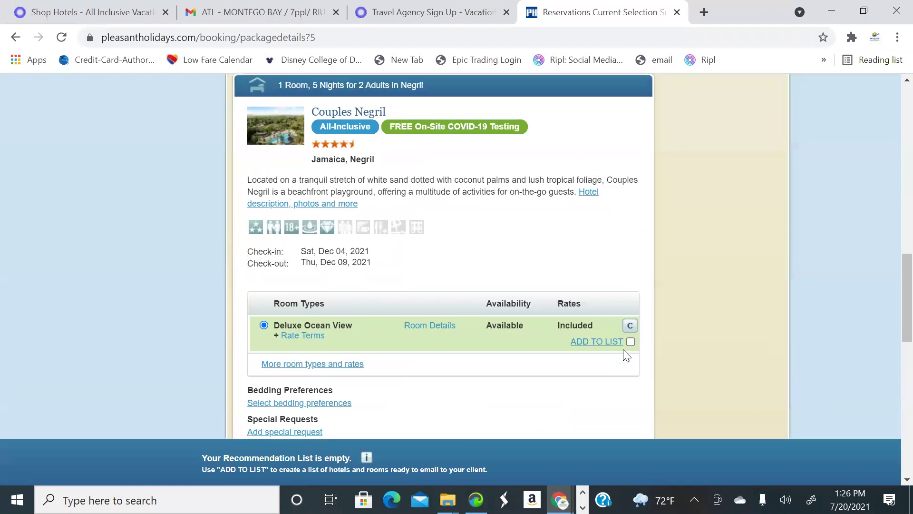
{"action": "scroll", "coordinate": [623, 355], "scroll_direction": "up", "scroll_amount": 7}
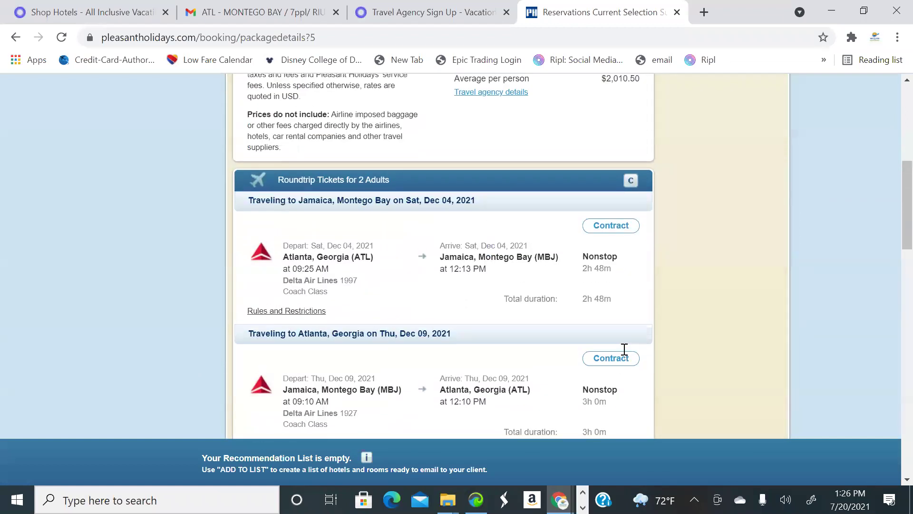
{"action": "scroll", "coordinate": [624, 354], "scroll_direction": "down", "scroll_amount": 6}
{"action": "scroll", "coordinate": [627, 356], "scroll_direction": "down", "scroll_amount": 12}
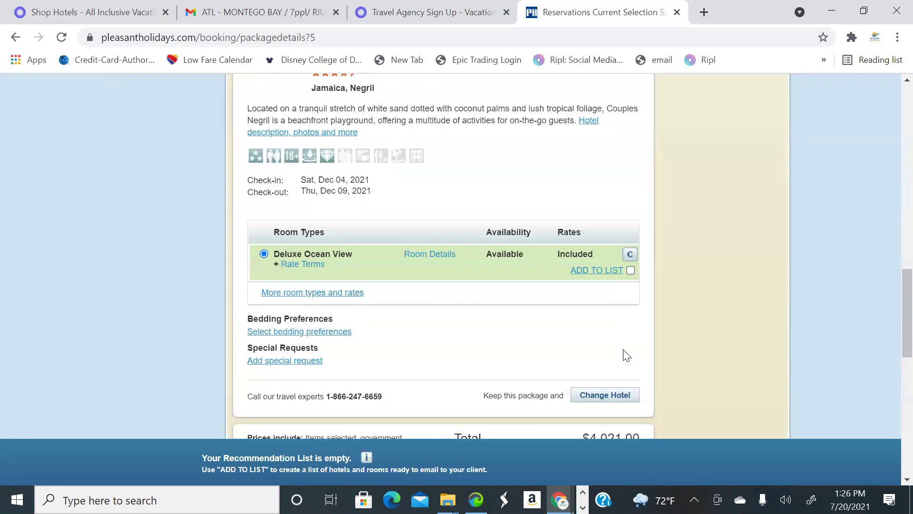
Look over the 40 departing Atlanta–Montego Bay flights, led by Delta 1996 at $3,619
{"action": "scroll", "coordinate": [626, 355], "scroll_direction": "up", "scroll_amount": 11}
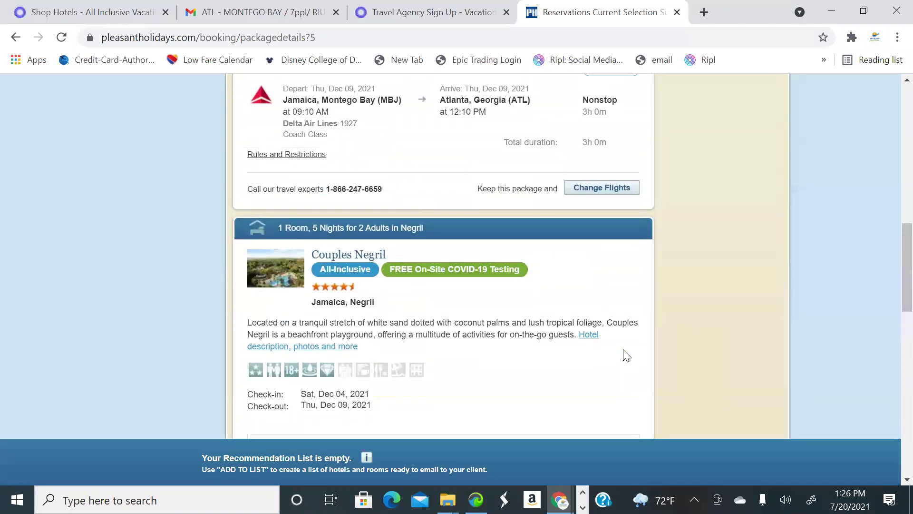
{"action": "scroll", "coordinate": [624, 354], "scroll_direction": "down", "scroll_amount": 4}
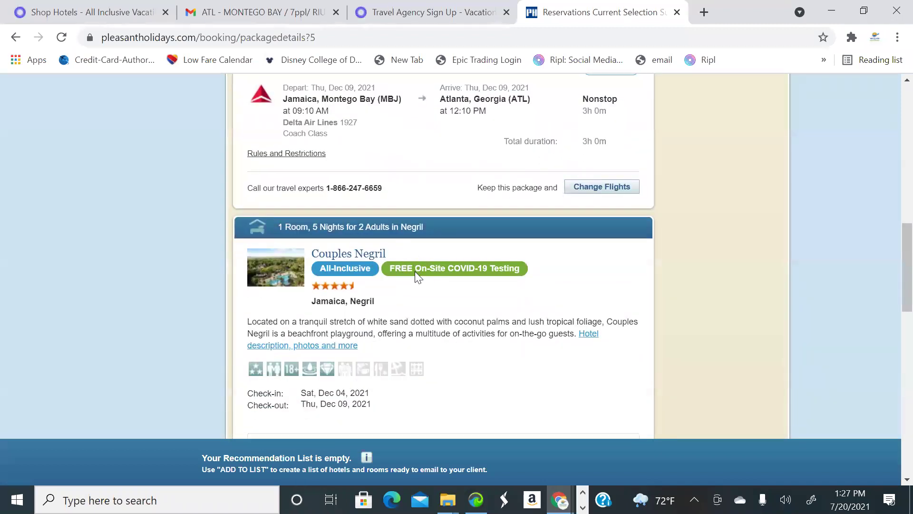
{"action": "scroll", "coordinate": [417, 275], "scroll_direction": "down", "scroll_amount": 6}
{"action": "scroll", "coordinate": [475, 288], "scroll_direction": "up", "scroll_amount": 6}
{"action": "scroll", "coordinate": [531, 295], "scroll_direction": "up", "scroll_amount": 11}
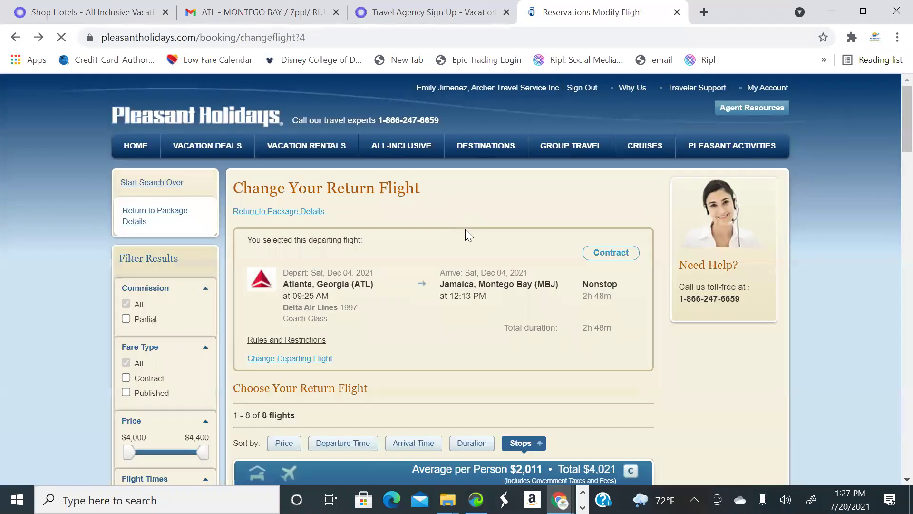
{"action": "scroll", "coordinate": [465, 229], "scroll_direction": "down", "scroll_amount": 3}
{"action": "scroll", "coordinate": [490, 244], "scroll_direction": "down", "scroll_amount": 8}
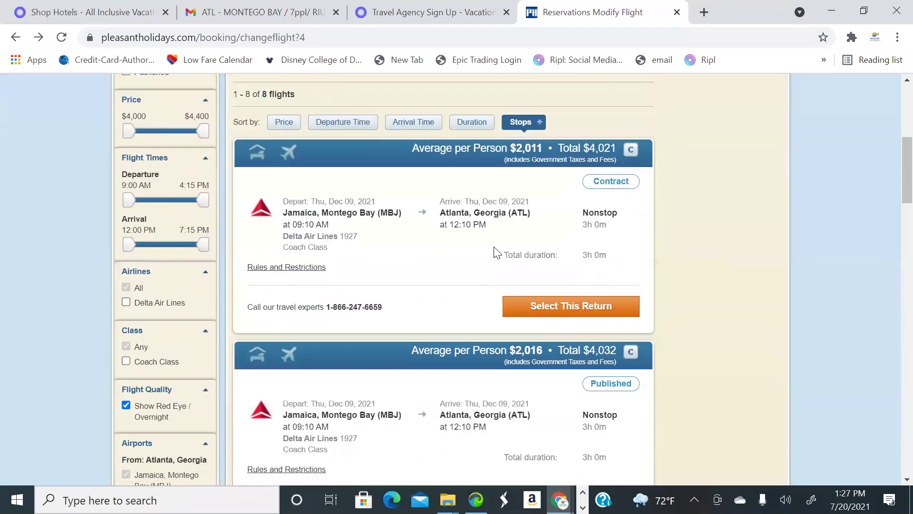
{"action": "scroll", "coordinate": [37, 86], "scroll_direction": "up", "scroll_amount": 3}
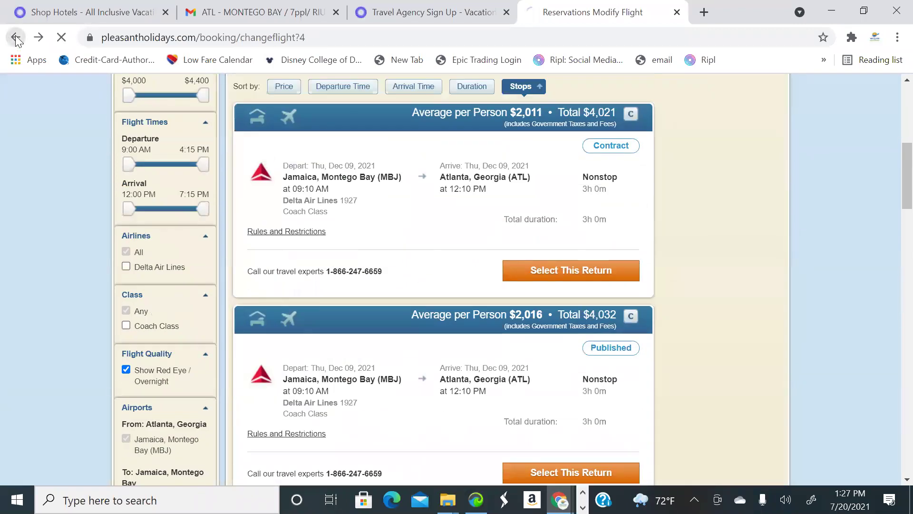
{"action": "scroll", "coordinate": [518, 220], "scroll_direction": "down", "scroll_amount": 10}
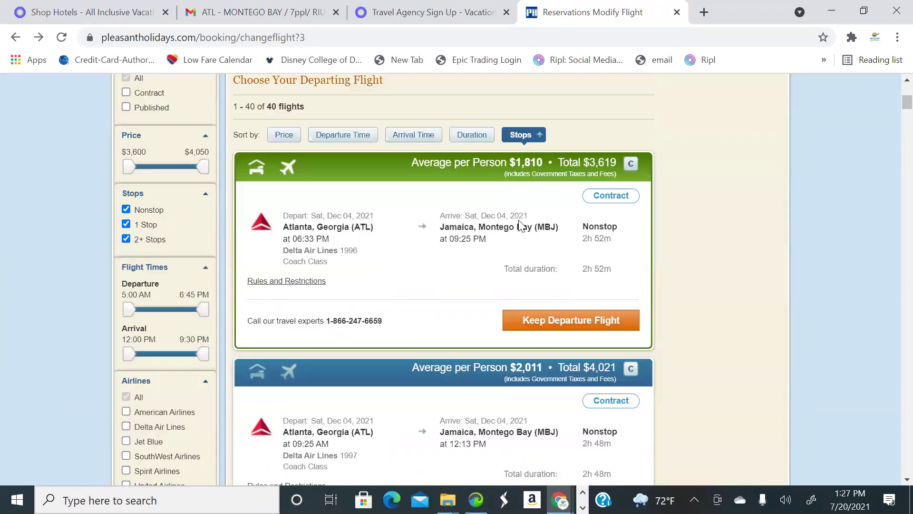
{"action": "scroll", "coordinate": [522, 226], "scroll_direction": "down", "scroll_amount": 3}
{"action": "scroll", "coordinate": [522, 226], "scroll_direction": "up", "scroll_amount": 6}
Back on the 12 filtered packages, compare Couples Negril, Hyatt Zilara and Hyatt Ziva Rose Hall ($3,411)
{"action": "left_click", "coordinate": [16, 38]}
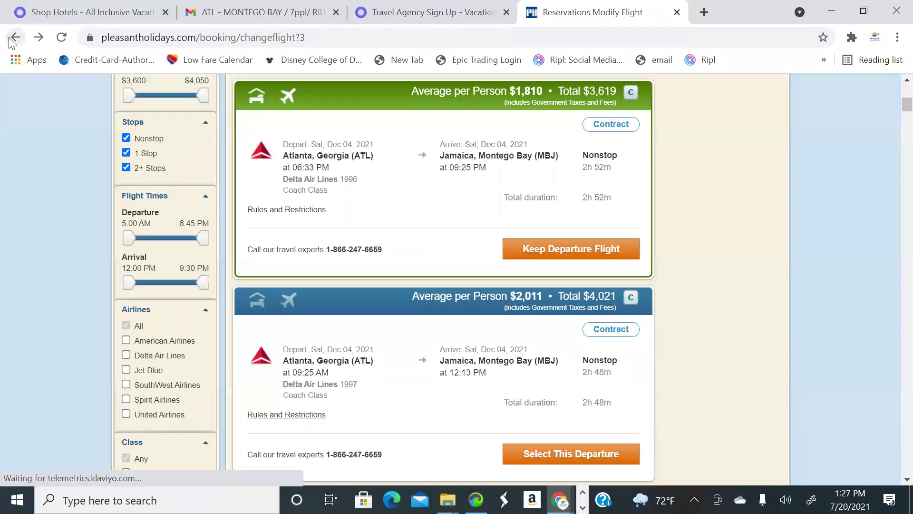
{"action": "scroll", "coordinate": [512, 223], "scroll_direction": "down", "scroll_amount": 5}
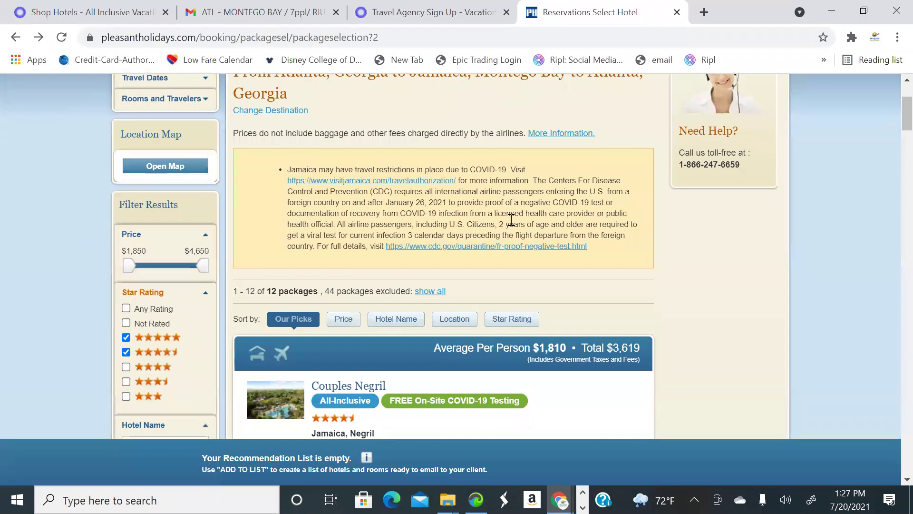
{"action": "scroll", "coordinate": [566, 261], "scroll_direction": "down", "scroll_amount": 5}
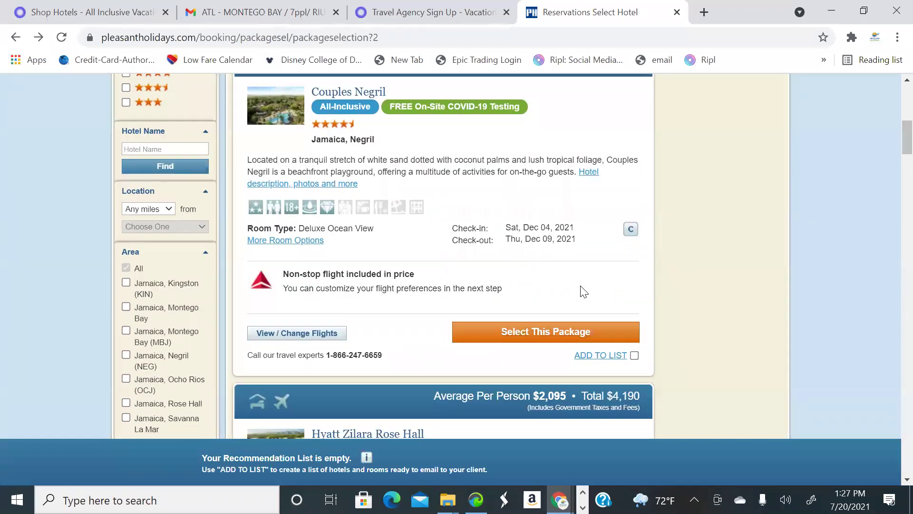
{"action": "scroll", "coordinate": [421, 247], "scroll_direction": "up", "scroll_amount": 3}
{"action": "scroll", "coordinate": [422, 248], "scroll_direction": "up", "scroll_amount": 2}
{"action": "scroll", "coordinate": [461, 263], "scroll_direction": "down", "scroll_amount": 2}
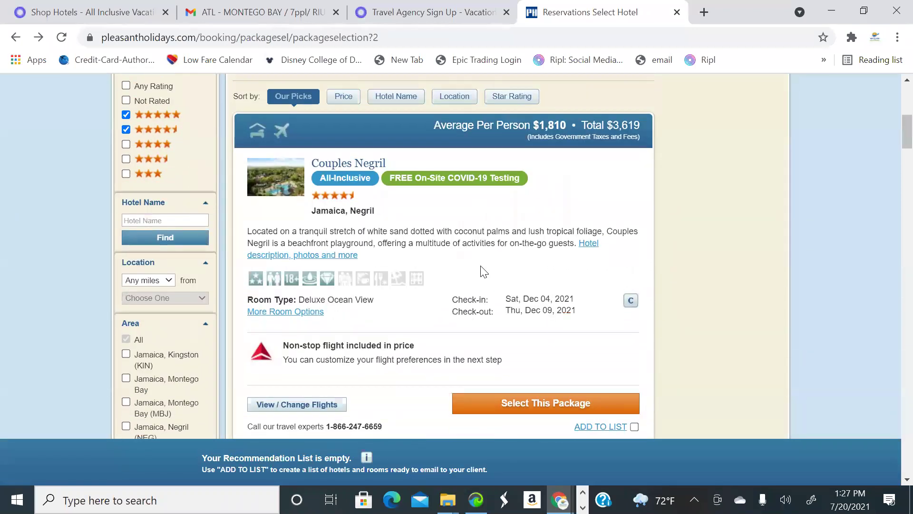
{"action": "scroll", "coordinate": [483, 271], "scroll_direction": "up", "scroll_amount": 1}
{"action": "scroll", "coordinate": [523, 267], "scroll_direction": "down", "scroll_amount": 6}
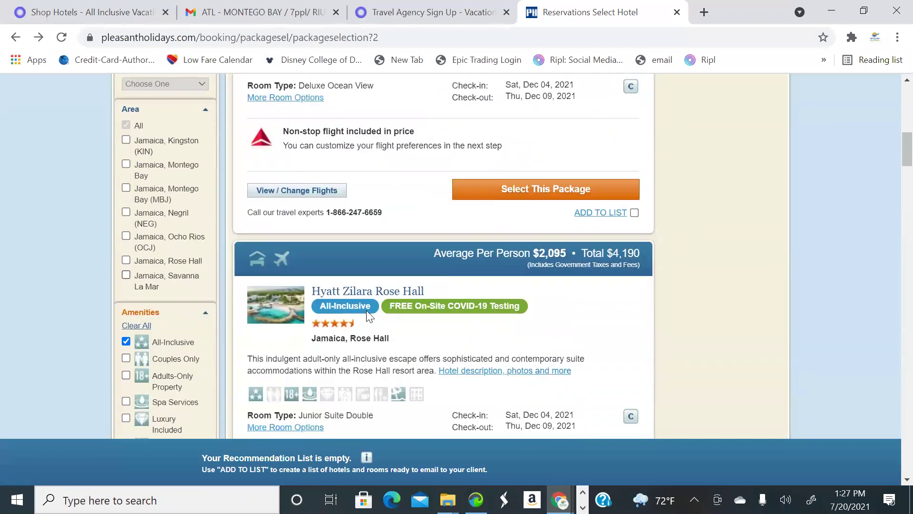
{"action": "scroll", "coordinate": [518, 303], "scroll_direction": "up", "scroll_amount": 5}
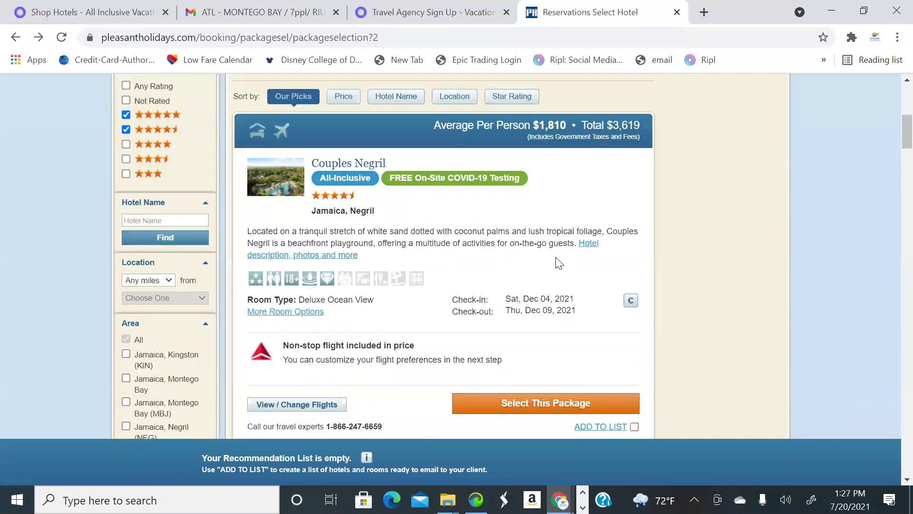
{"action": "scroll", "coordinate": [570, 171], "scroll_direction": "down", "scroll_amount": 3}
{"action": "scroll", "coordinate": [569, 157], "scroll_direction": "up", "scroll_amount": 6}
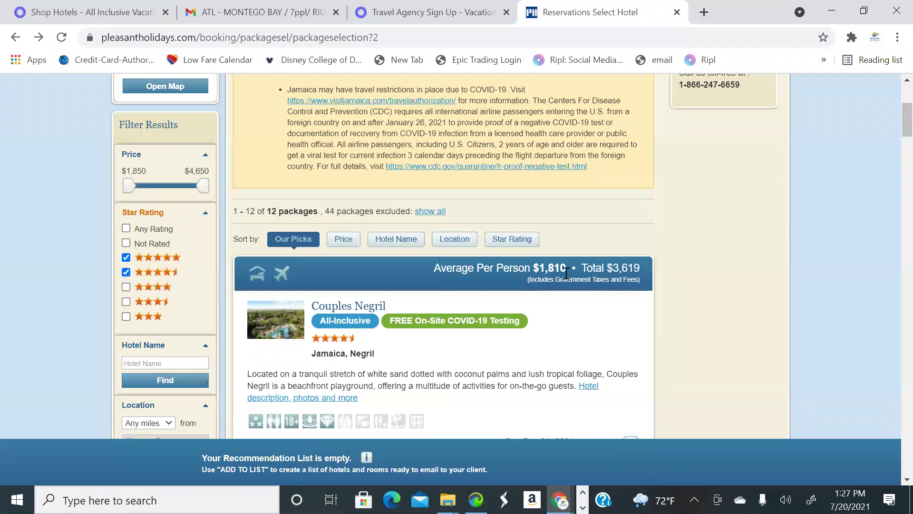
{"action": "scroll", "coordinate": [566, 274], "scroll_direction": "down", "scroll_amount": 15}
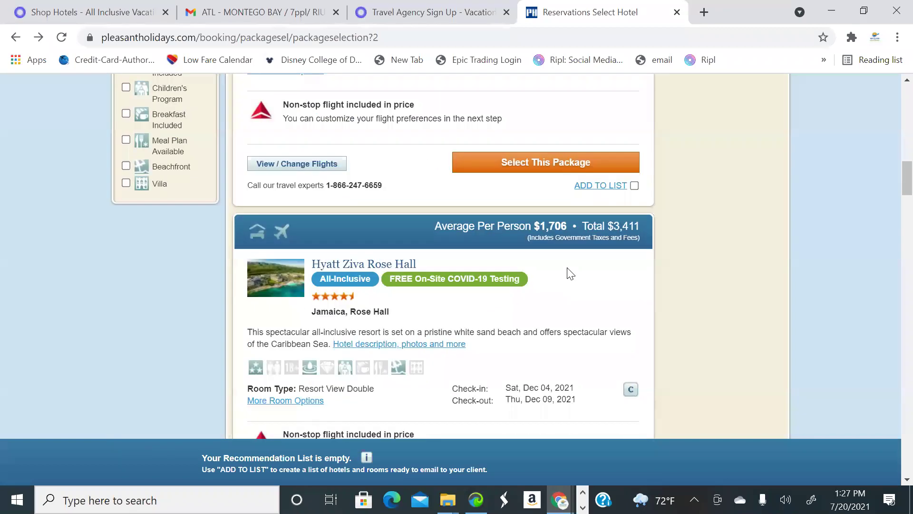
{"action": "scroll", "coordinate": [570, 274], "scroll_direction": "up", "scroll_amount": 15}
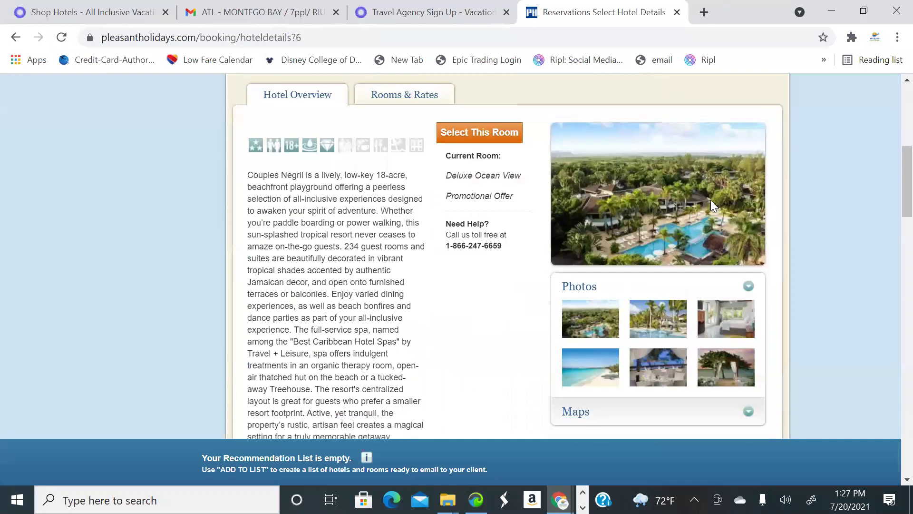
{"action": "scroll", "coordinate": [642, 197], "scroll_direction": "down", "scroll_amount": 4}
{"action": "scroll", "coordinate": [718, 173], "scroll_direction": "up", "scroll_amount": 3}
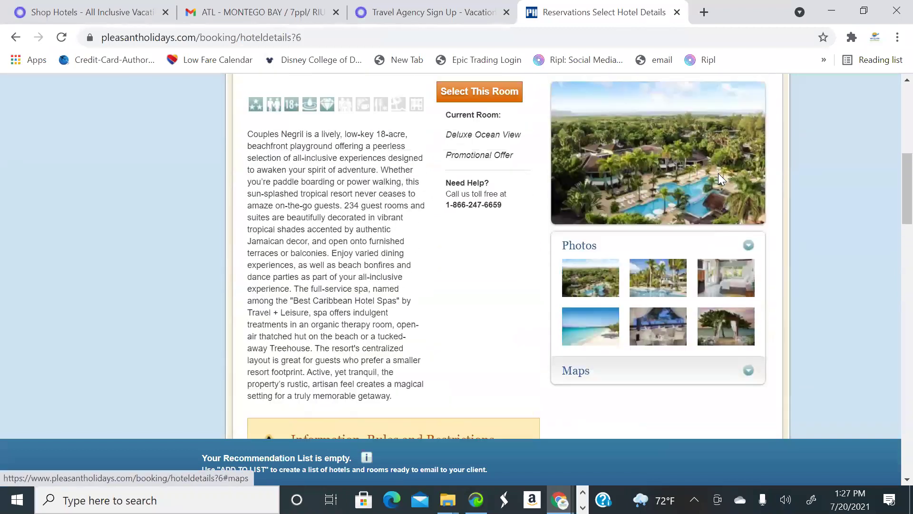
{"action": "scroll", "coordinate": [705, 186], "scroll_direction": "down", "scroll_amount": 2}
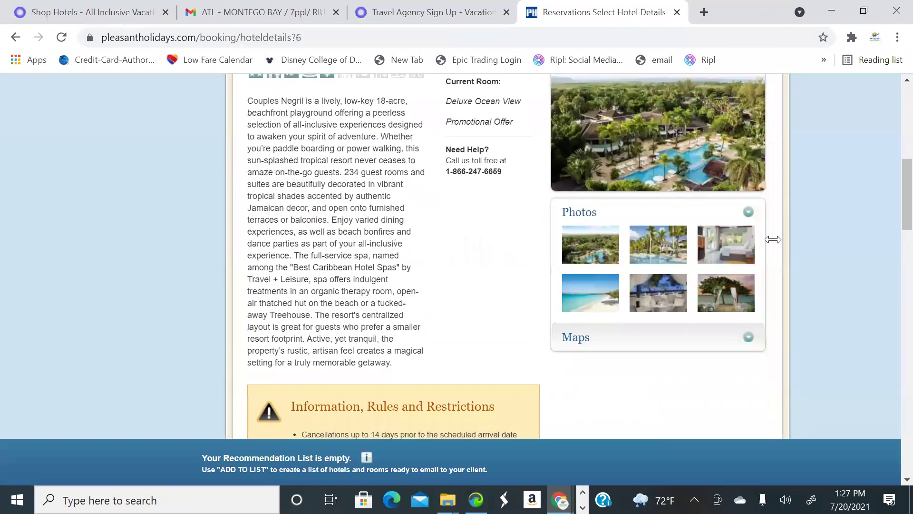
{"action": "left_click", "coordinate": [610, 247]}
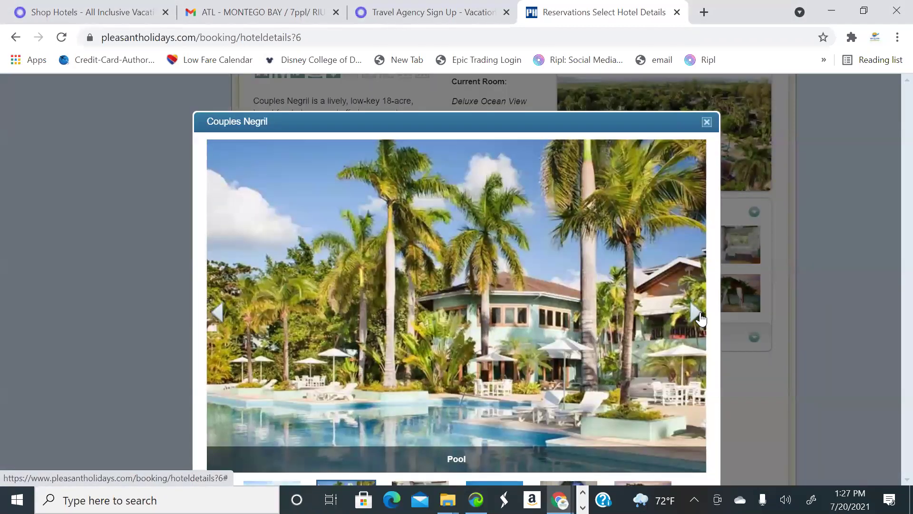
{"action": "left_click", "coordinate": [701, 319]}
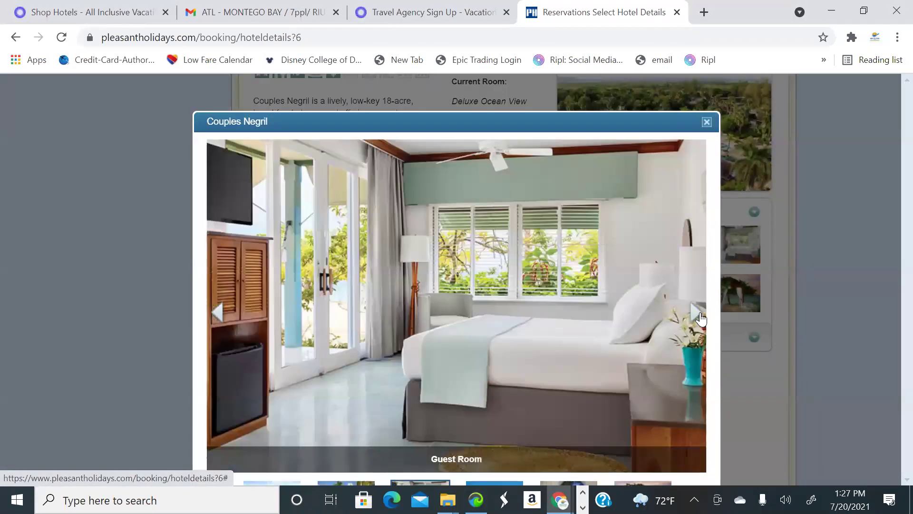
{"action": "left_click", "coordinate": [701, 319]}
{"action": "left_click", "coordinate": [701, 319]}
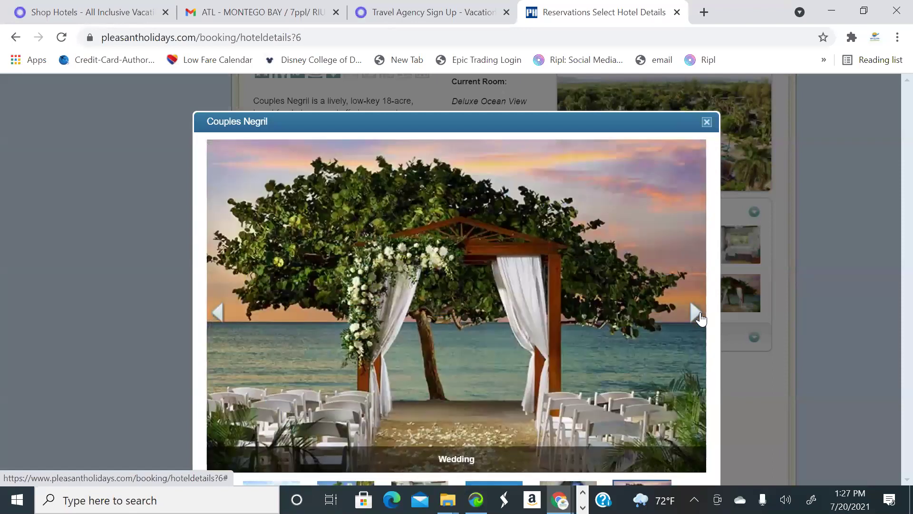
{"action": "left_click", "coordinate": [702, 319]}
{"action": "left_click", "coordinate": [701, 318]}
{"action": "left_click", "coordinate": [699, 318]}
{"action": "left_click", "coordinate": [698, 319]}
{"action": "left_click", "coordinate": [694, 317]}
{"action": "left_click", "coordinate": [694, 317]}
{"action": "left_click", "coordinate": [694, 318]}
{"action": "left_click", "coordinate": [694, 318]}
{"action": "left_click", "coordinate": [694, 318]}
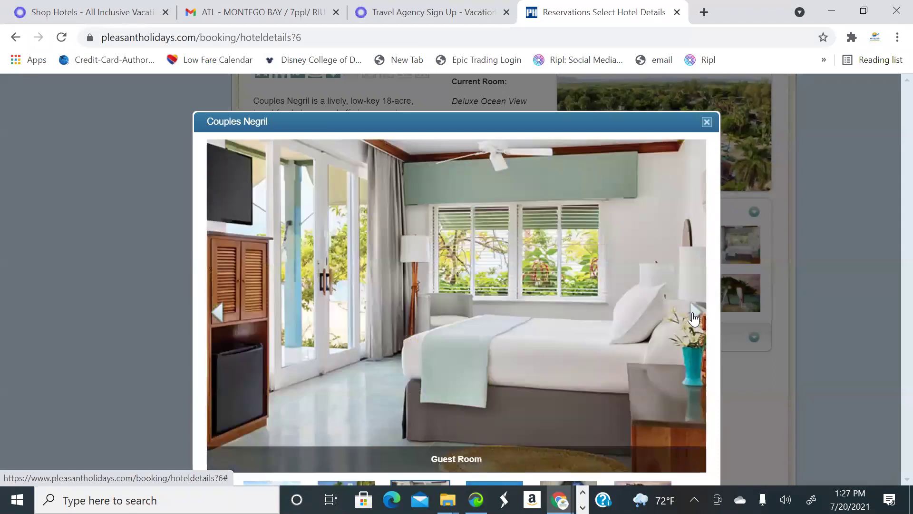
{"action": "left_click", "coordinate": [693, 318]}
{"action": "left_click", "coordinate": [693, 317]}
{"action": "left_click", "coordinate": [693, 317]}
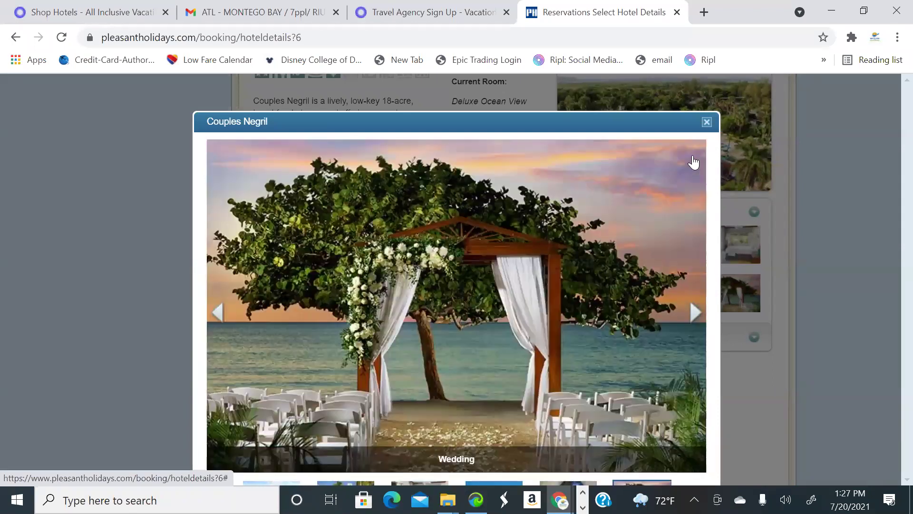
{"action": "left_click", "coordinate": [708, 124]}
{"action": "scroll", "coordinate": [531, 249], "scroll_direction": "up", "scroll_amount": 5}
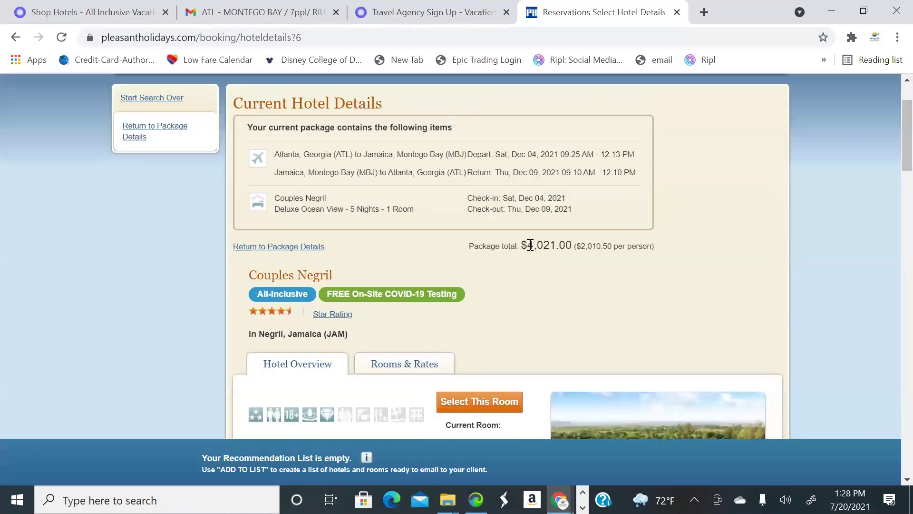
{"action": "scroll", "coordinate": [549, 263], "scroll_direction": "down", "scroll_amount": 4}
{"action": "scroll", "coordinate": [573, 249], "scroll_direction": "up", "scroll_amount": 6}
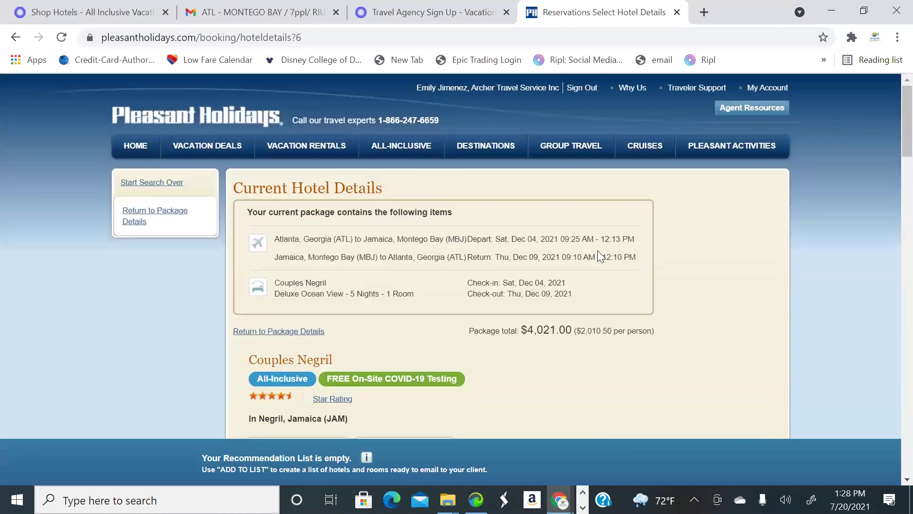
{"action": "scroll", "coordinate": [597, 250], "scroll_direction": "down", "scroll_amount": 10}
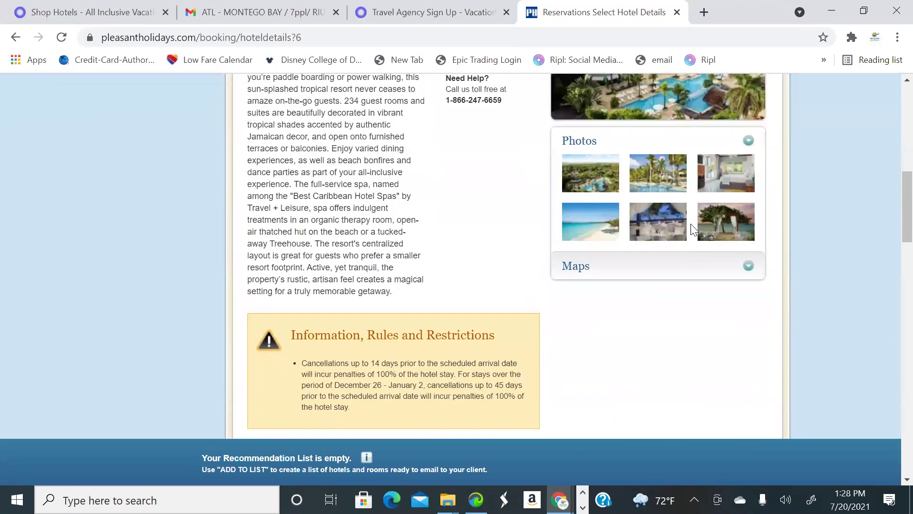
{"action": "scroll", "coordinate": [461, 235], "scroll_direction": "up", "scroll_amount": 2}
{"action": "scroll", "coordinate": [495, 265], "scroll_direction": "down", "scroll_amount": 10}
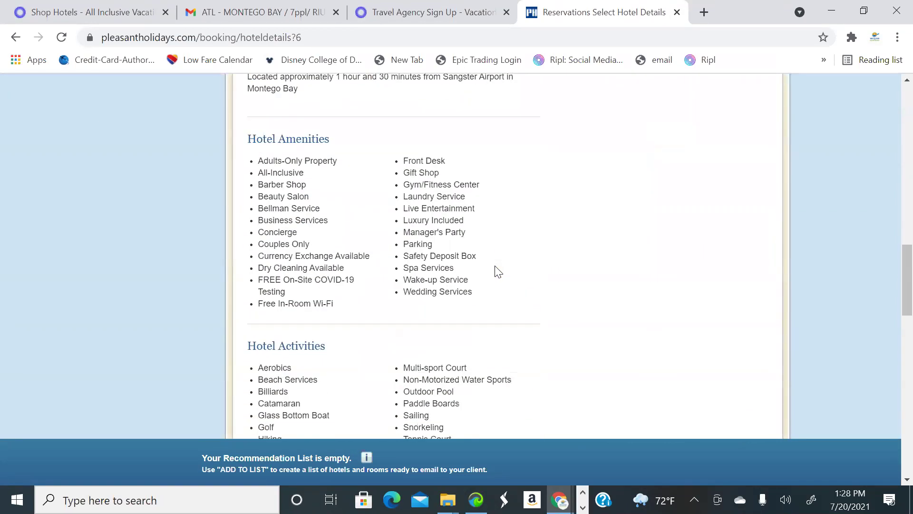
{"action": "scroll", "coordinate": [496, 269], "scroll_direction": "down", "scroll_amount": 11}
{"action": "scroll", "coordinate": [505, 269], "scroll_direction": "up", "scroll_amount": 11}
{"action": "scroll", "coordinate": [513, 269], "scroll_direction": "up", "scroll_amount": 20}
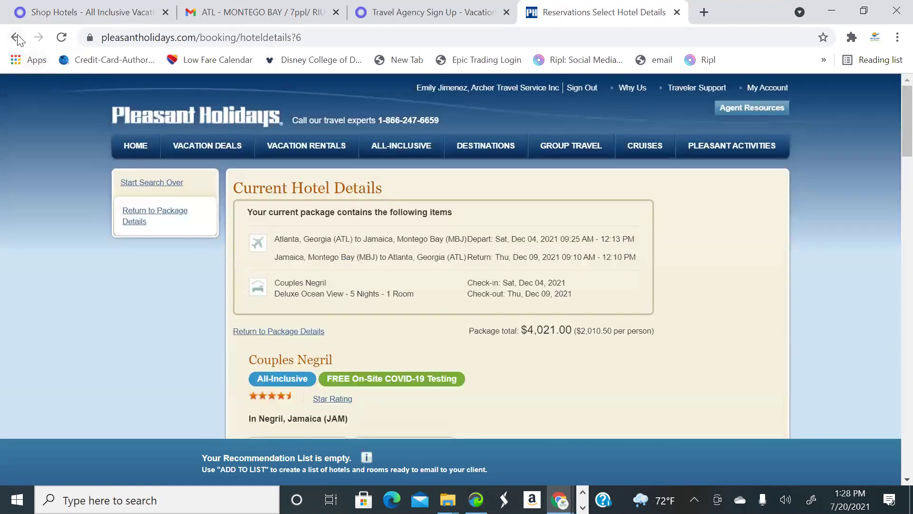
Scroll the package list to find Secrets Wild Orchid Montego Bay
{"action": "scroll", "coordinate": [557, 268], "scroll_direction": "down", "scroll_amount": 3}
{"action": "scroll", "coordinate": [561, 276], "scroll_direction": "down", "scroll_amount": 7}
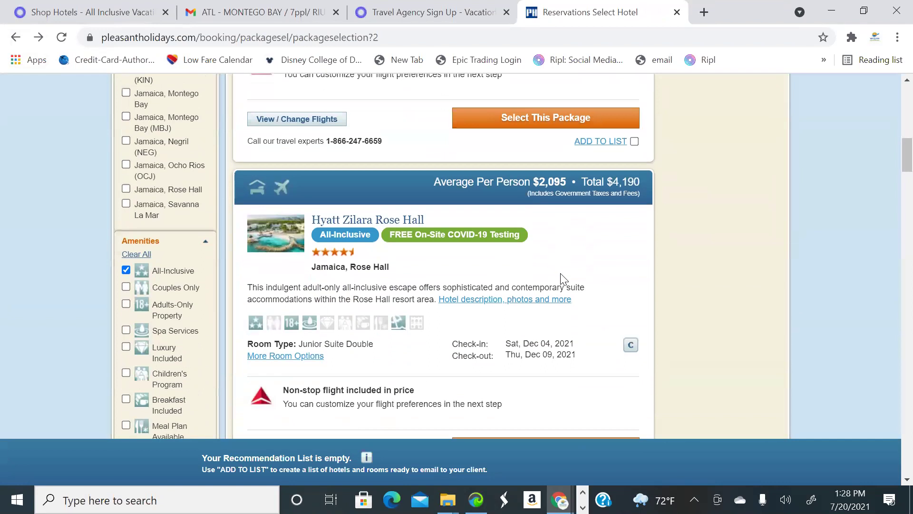
{"action": "scroll", "coordinate": [564, 276], "scroll_direction": "up", "scroll_amount": 3}
{"action": "scroll", "coordinate": [565, 261], "scroll_direction": "down", "scroll_amount": 2}
{"action": "scroll", "coordinate": [564, 261], "scroll_direction": "down", "scroll_amount": 14}
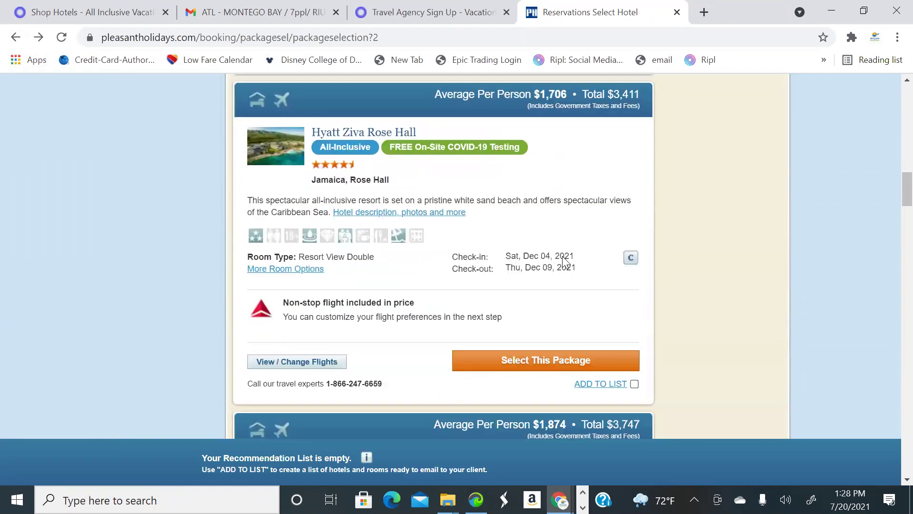
{"action": "scroll", "coordinate": [563, 261], "scroll_direction": "down", "scroll_amount": 1}
{"action": "scroll", "coordinate": [562, 261], "scroll_direction": "up", "scroll_amount": 1}
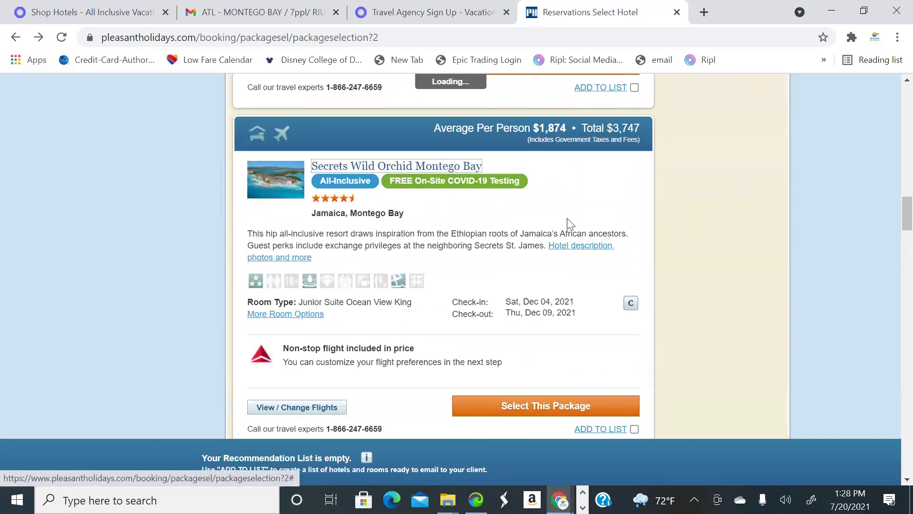
{"action": "scroll", "coordinate": [667, 267], "scroll_direction": "down", "scroll_amount": 1}
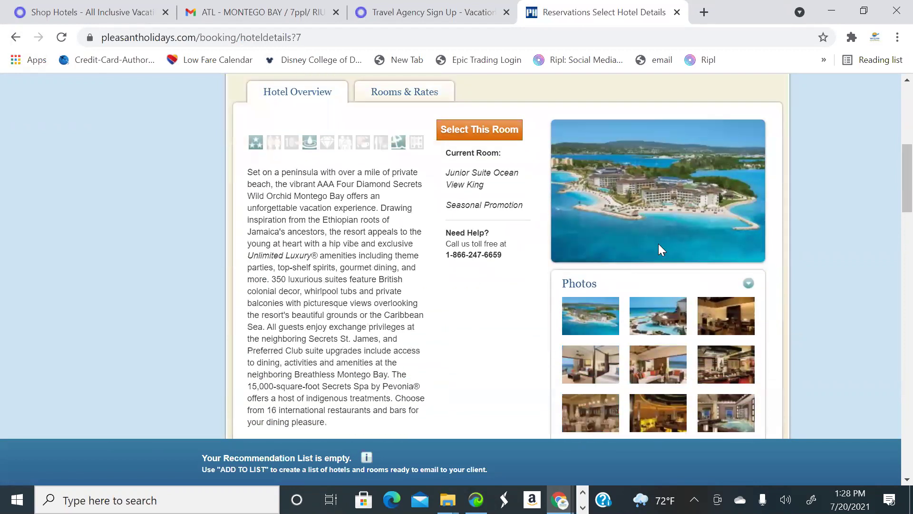
Page through the Secrets Wild Orchid Montego Bay photo gallery
{"action": "left_click", "coordinate": [603, 316]}
{"action": "left_click", "coordinate": [696, 313]}
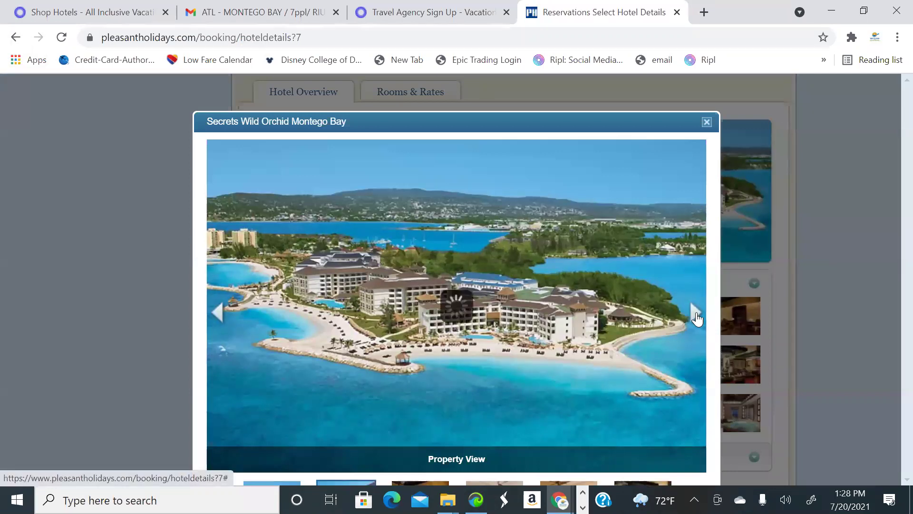
{"action": "left_click", "coordinate": [697, 313]}
{"action": "left_click", "coordinate": [696, 314]}
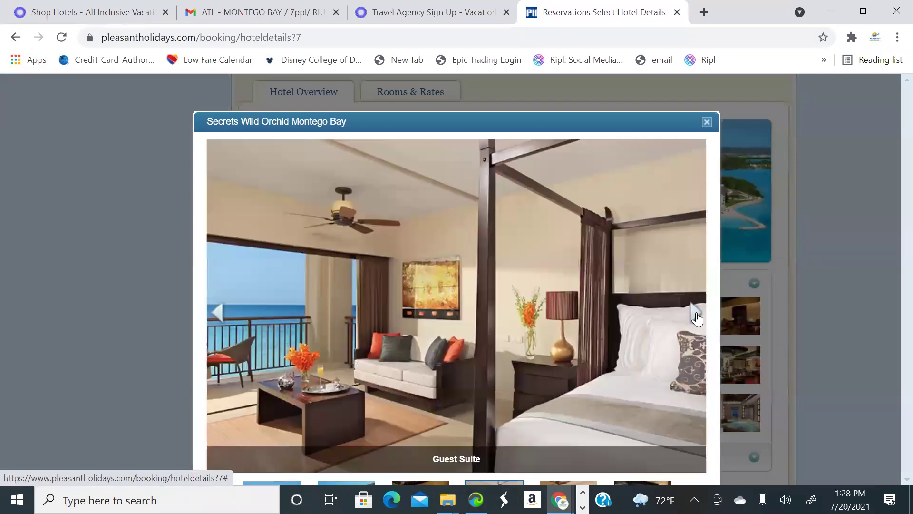
{"action": "left_click", "coordinate": [697, 314]}
{"action": "left_click", "coordinate": [697, 314]}
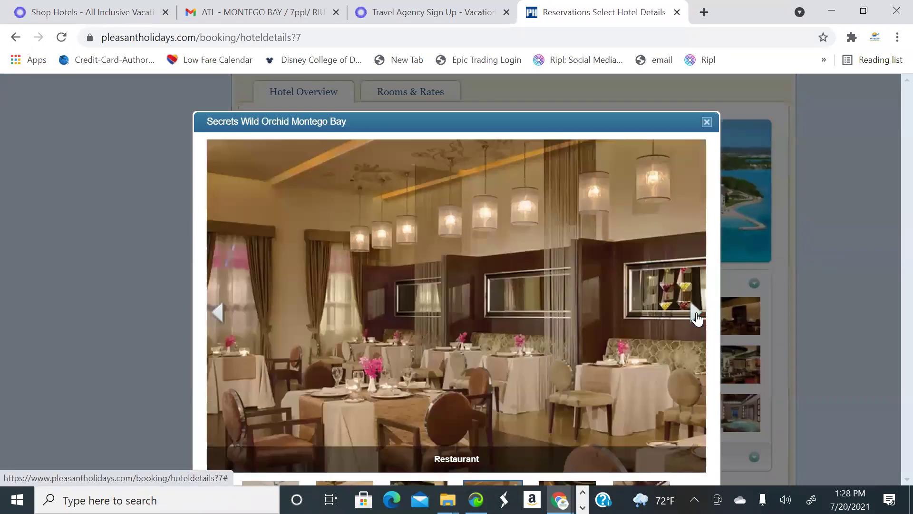
{"action": "left_click", "coordinate": [696, 316]}
{"action": "left_click", "coordinate": [697, 316]}
{"action": "left_click", "coordinate": [696, 316]}
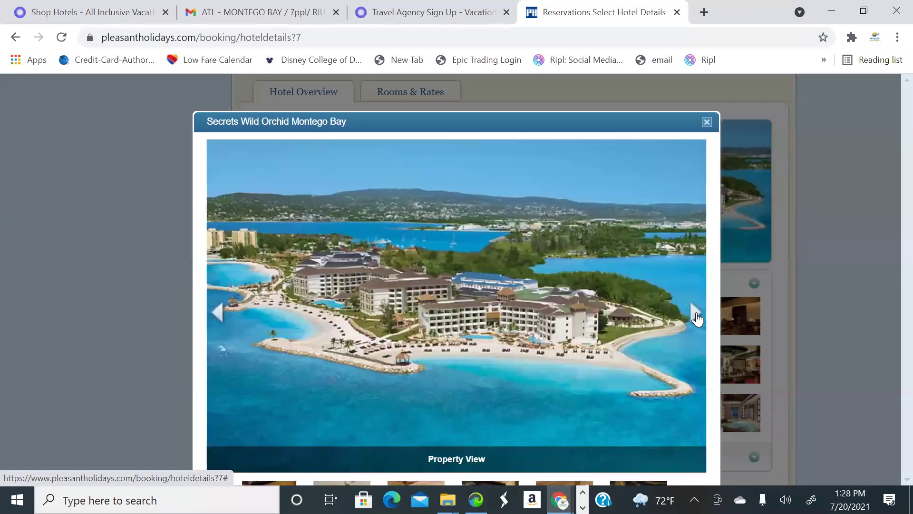
{"action": "left_click", "coordinate": [697, 316]}
{"action": "left_click", "coordinate": [696, 316]}
{"action": "left_click", "coordinate": [697, 316]}
{"action": "left_click", "coordinate": [697, 316]}
{"action": "left_click", "coordinate": [696, 316]}
{"action": "left_click", "coordinate": [696, 316]}
{"action": "left_click", "coordinate": [696, 316]}
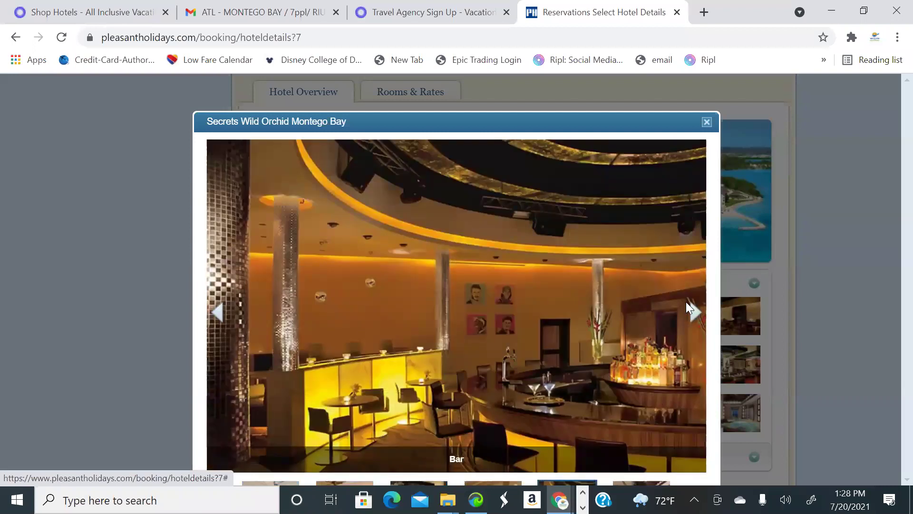
{"action": "left_click", "coordinate": [697, 316]}
Close the gallery and return to the package results showing Secrets Wild Orchid at $3,747 total
{"action": "left_click", "coordinate": [706, 122]}
{"action": "scroll", "coordinate": [632, 232], "scroll_direction": "up", "scroll_amount": 3}
{"action": "scroll", "coordinate": [284, 157], "scroll_direction": "down", "scroll_amount": 3}
{"action": "scroll", "coordinate": [285, 156], "scroll_direction": "up", "scroll_amount": 4}
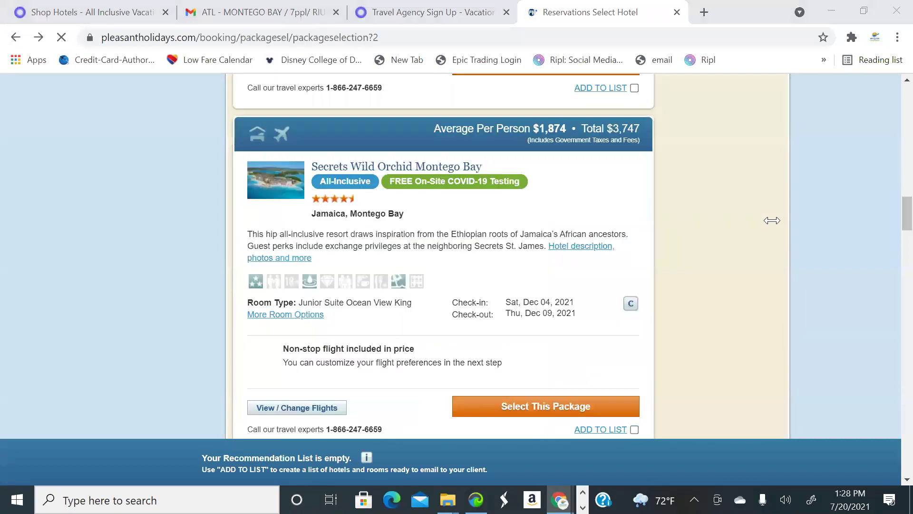
Add Couples Negril to the client recommendation list
{"action": "scroll", "coordinate": [589, 254], "scroll_direction": "down", "scroll_amount": 3}
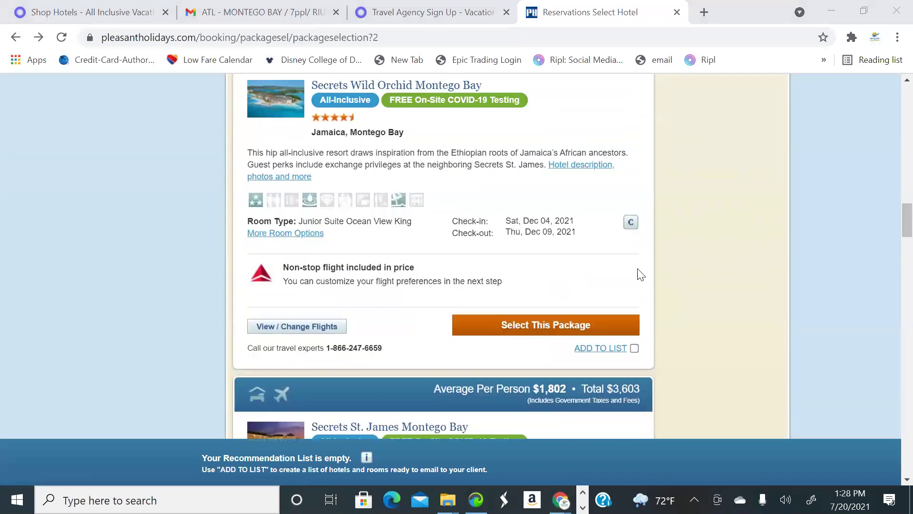
{"action": "scroll", "coordinate": [638, 274], "scroll_direction": "down", "scroll_amount": 5}
{"action": "scroll", "coordinate": [641, 276], "scroll_direction": "up", "scroll_amount": 15}
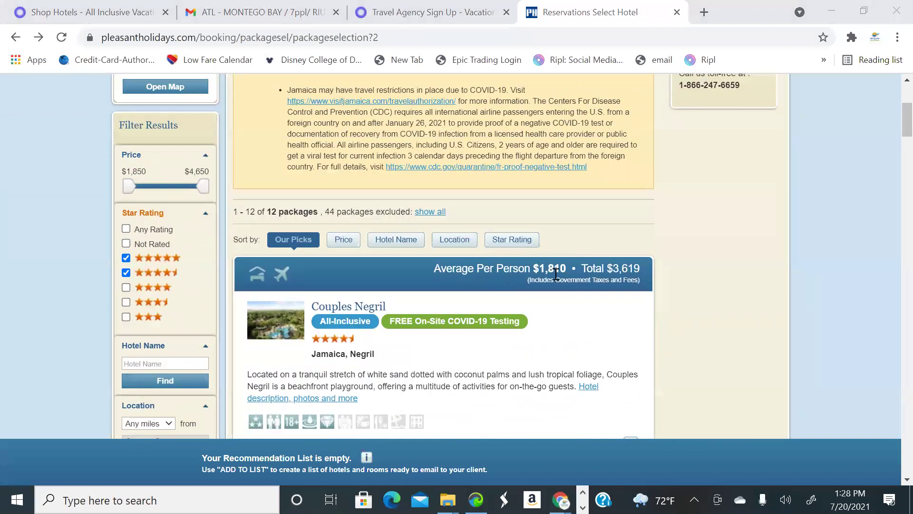
{"action": "scroll", "coordinate": [604, 317], "scroll_direction": "down", "scroll_amount": 4}
{"action": "left_click", "coordinate": [634, 356]}
Scroll through the remaining package results with 2 of 6 list items selected
{"action": "scroll", "coordinate": [543, 339], "scroll_direction": "down", "scroll_amount": 10}
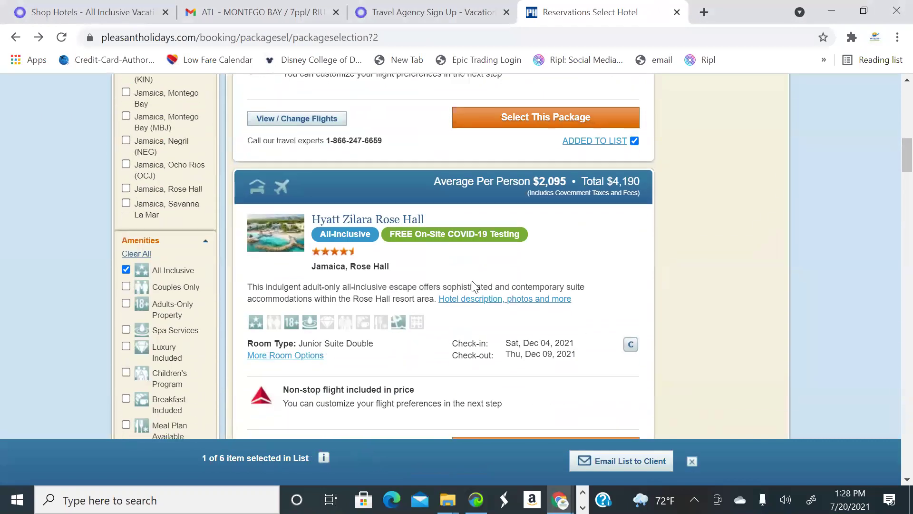
{"action": "scroll", "coordinate": [502, 288], "scroll_direction": "down", "scroll_amount": 9}
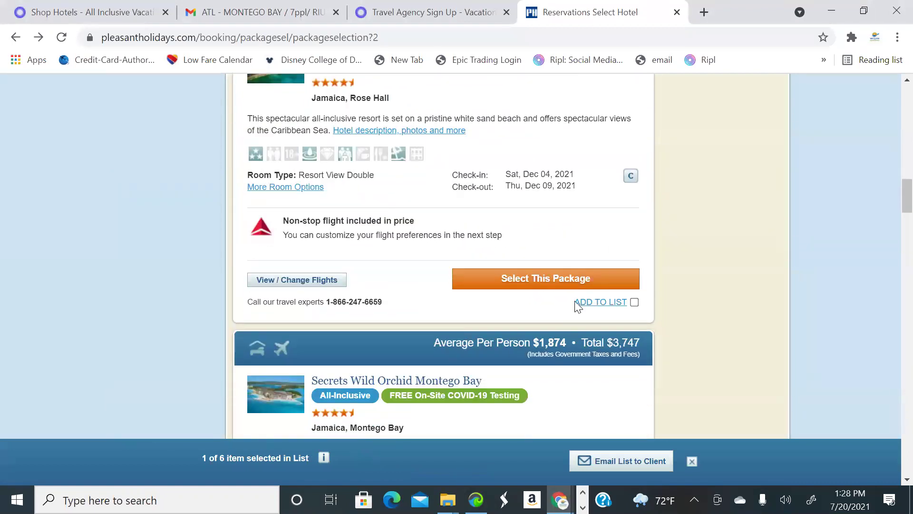
{"action": "scroll", "coordinate": [547, 304], "scroll_direction": "down", "scroll_amount": 2}
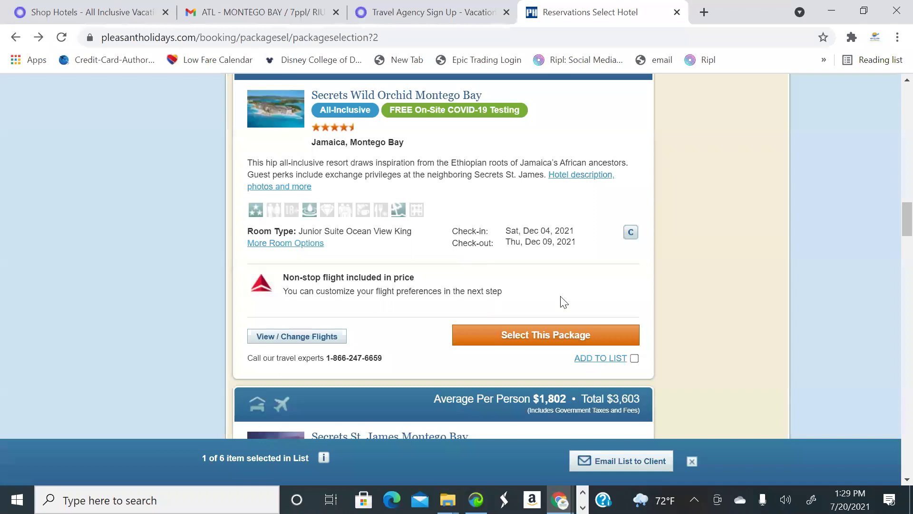
{"action": "scroll", "coordinate": [653, 339], "scroll_direction": "up", "scroll_amount": 4}
{"action": "scroll", "coordinate": [635, 364], "scroll_direction": "down", "scroll_amount": 4}
{"action": "scroll", "coordinate": [560, 335], "scroll_direction": "up", "scroll_amount": 17}
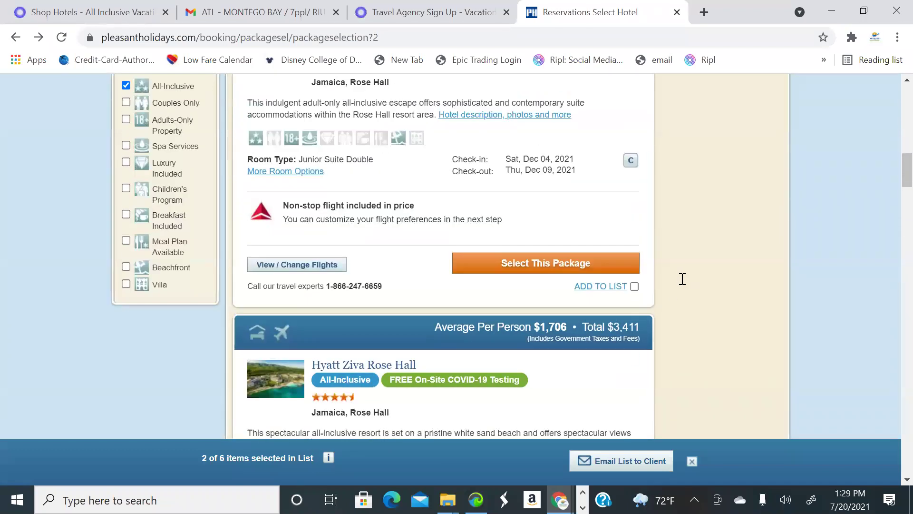
{"action": "scroll", "coordinate": [457, 245], "scroll_direction": "up", "scroll_amount": 2}
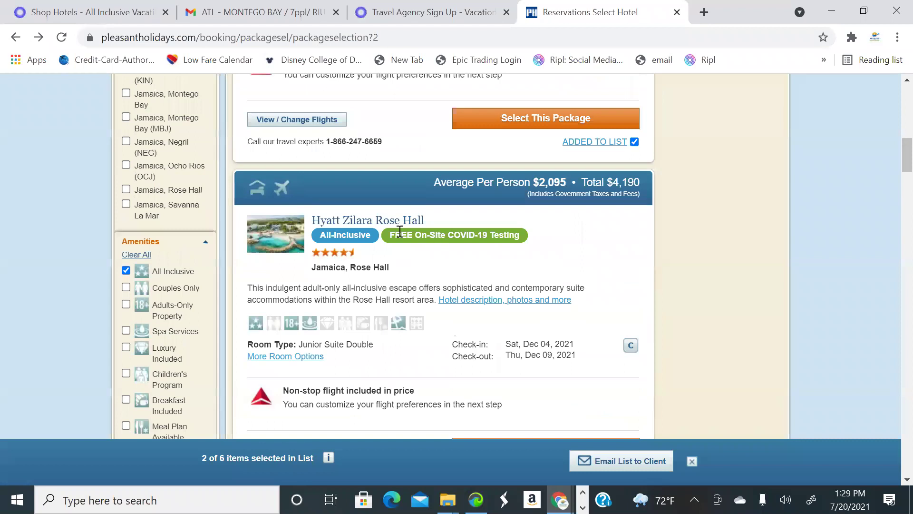
{"action": "scroll", "coordinate": [399, 231], "scroll_direction": "up", "scroll_amount": 6}
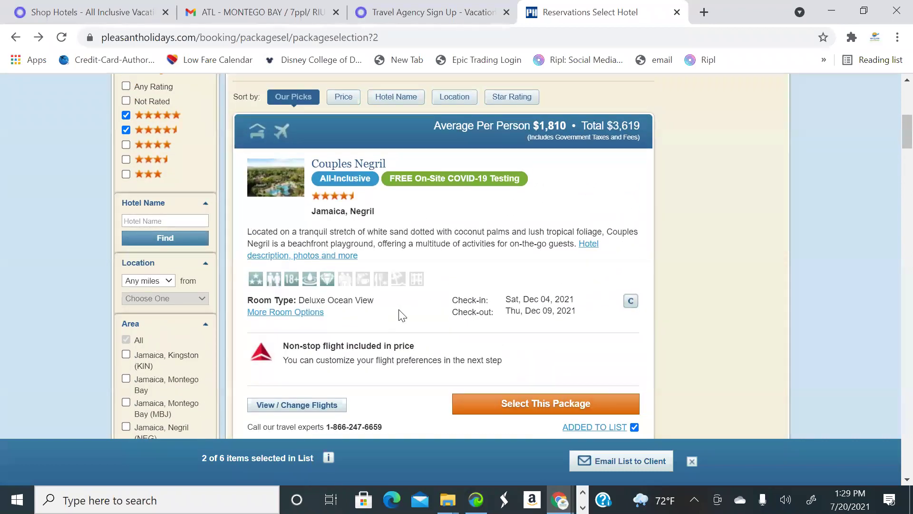
{"action": "scroll", "coordinate": [426, 308], "scroll_direction": "down", "scroll_amount": 16}
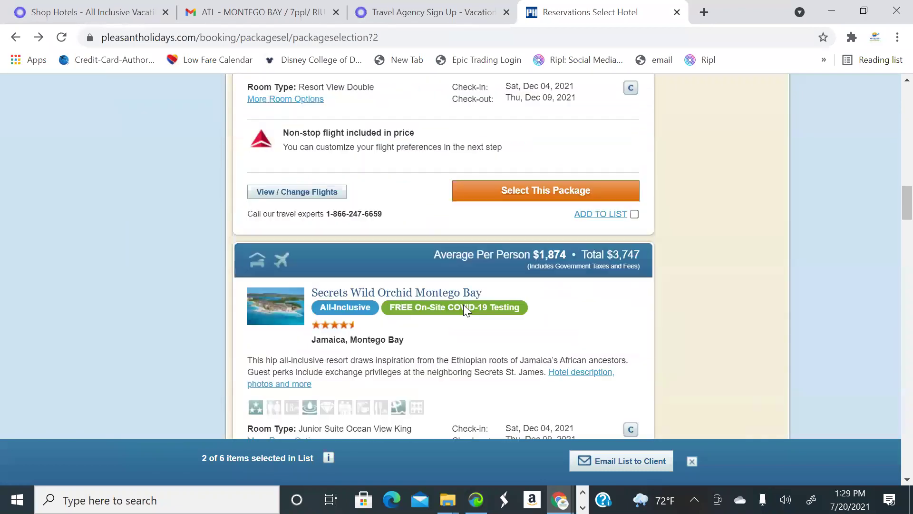
{"action": "scroll", "coordinate": [466, 310], "scroll_direction": "down", "scroll_amount": 13}
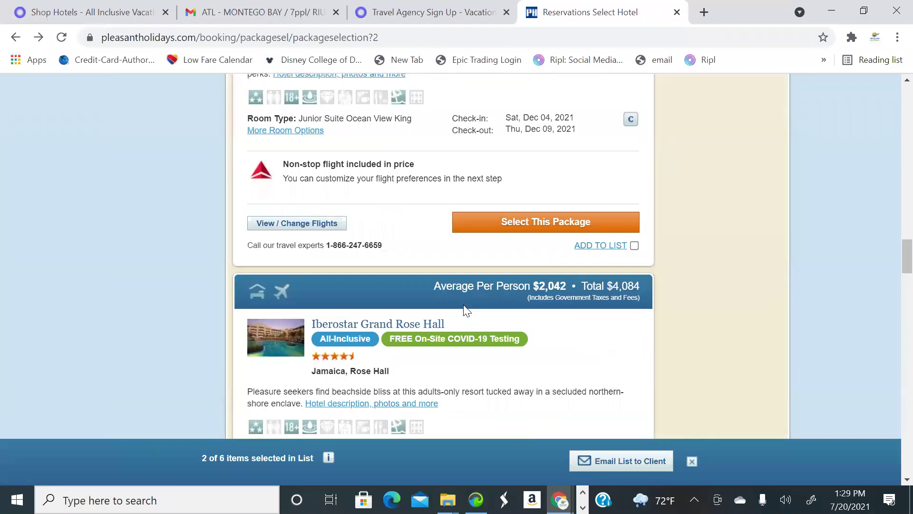
{"action": "scroll", "coordinate": [463, 305], "scroll_direction": "down", "scroll_amount": 20}
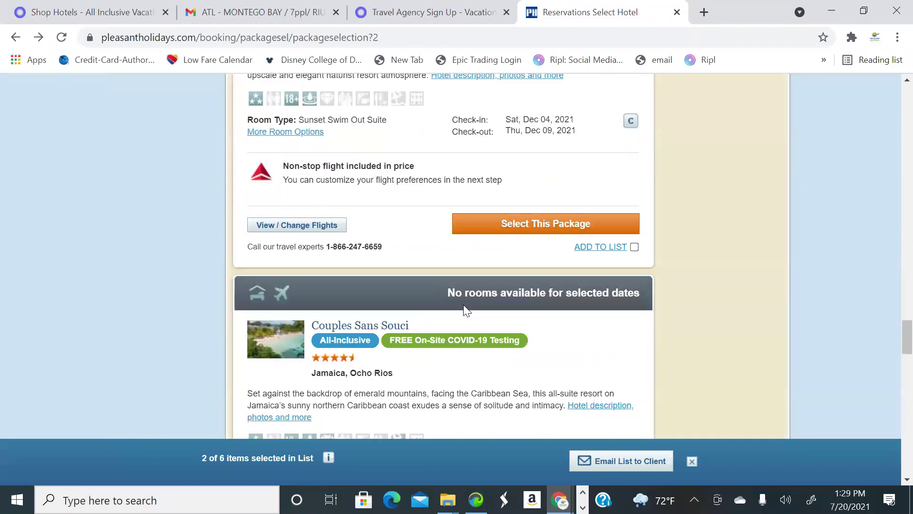
{"action": "scroll", "coordinate": [466, 311], "scroll_direction": "down", "scroll_amount": 12}
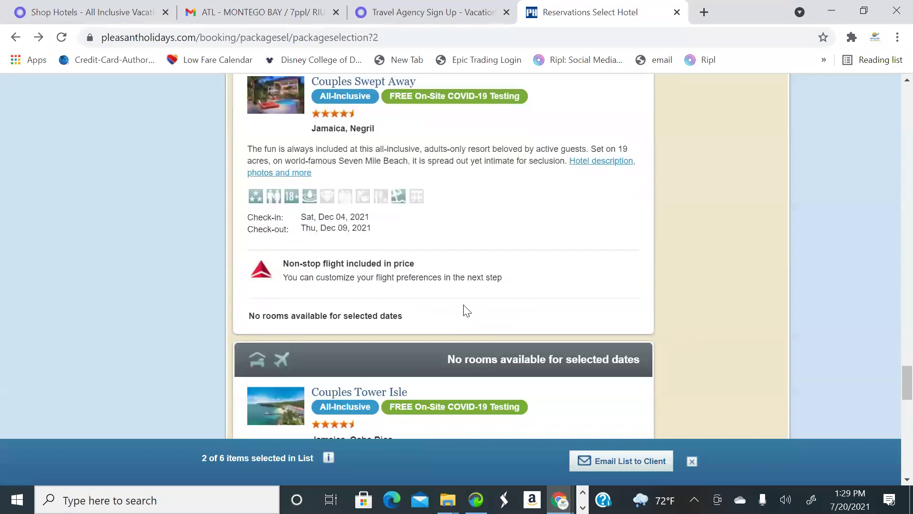
Filter the Montego Bay packages by hotel name 'sandals', which returns 0 of 56 packages
{"action": "scroll", "coordinate": [105, 227], "scroll_direction": "up", "scroll_amount": 20}
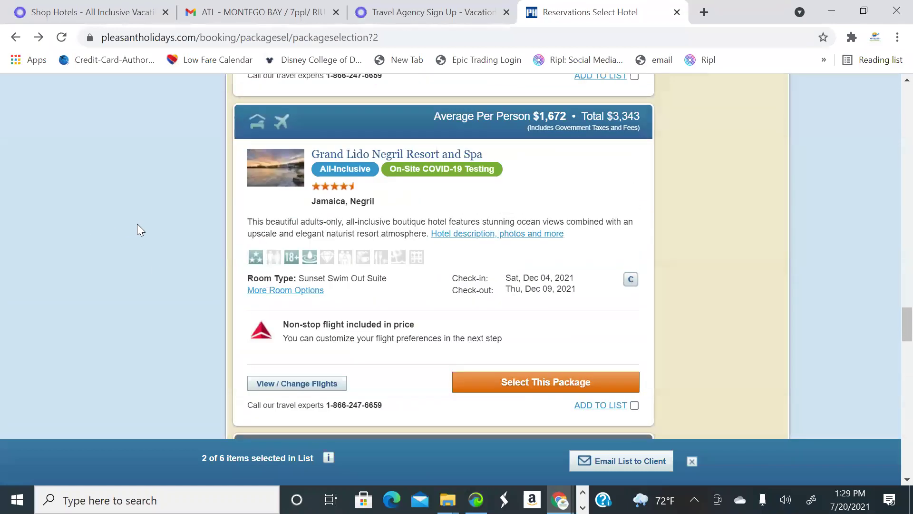
{"action": "scroll", "coordinate": [138, 224], "scroll_direction": "up", "scroll_amount": 20}
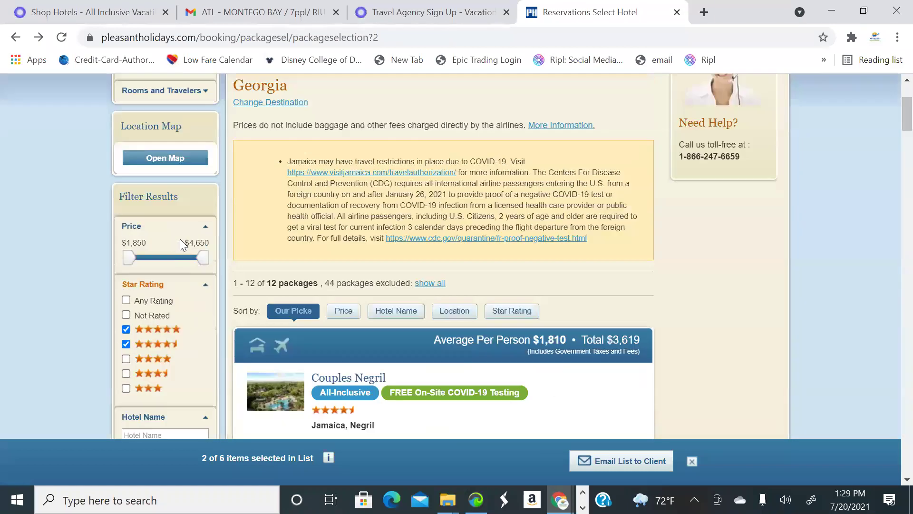
{"action": "scroll", "coordinate": [200, 281], "scroll_direction": "down", "scroll_amount": 3}
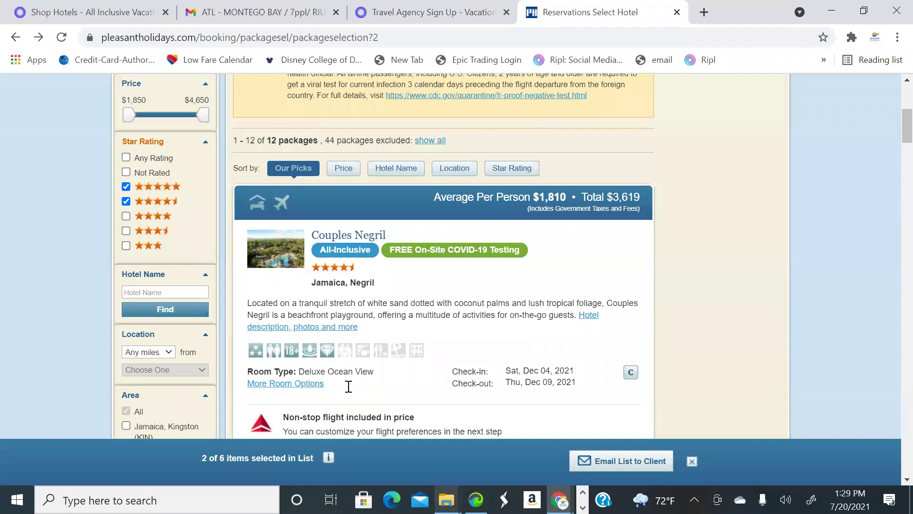
{"action": "left_click", "coordinate": [170, 293]}
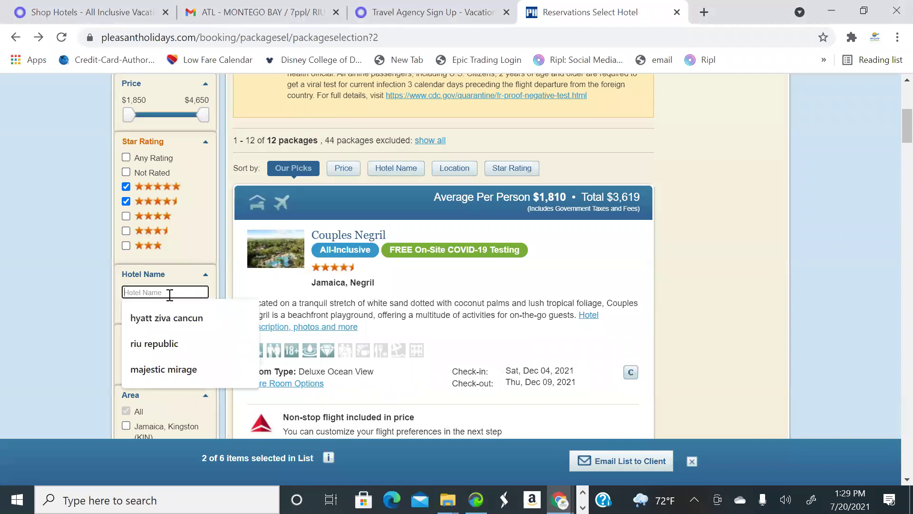
{"action": "type", "text": "sandals"}
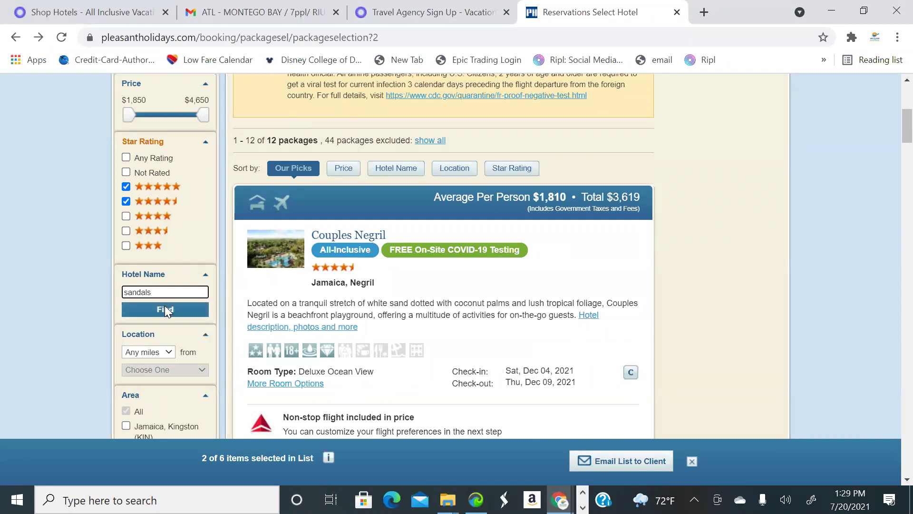
{"action": "left_click", "coordinate": [165, 310]}
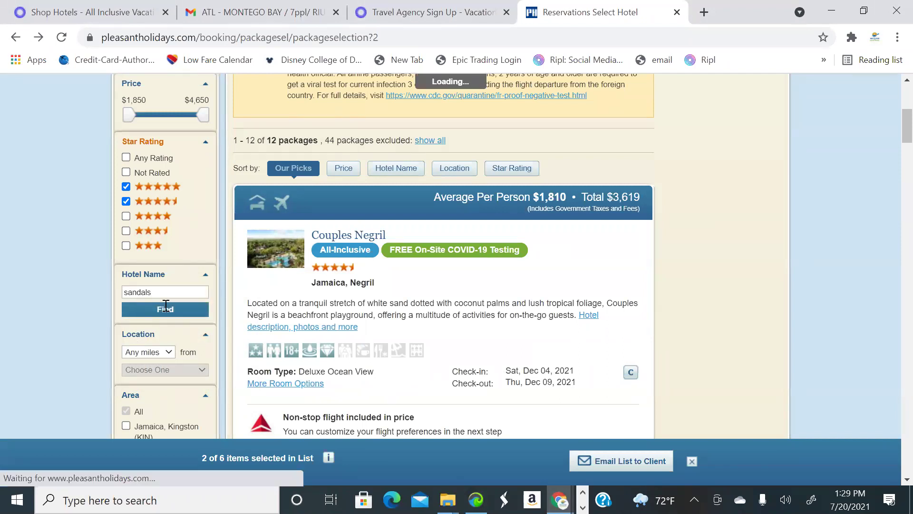
{"action": "scroll", "coordinate": [493, 306], "scroll_direction": "up", "scroll_amount": 5}
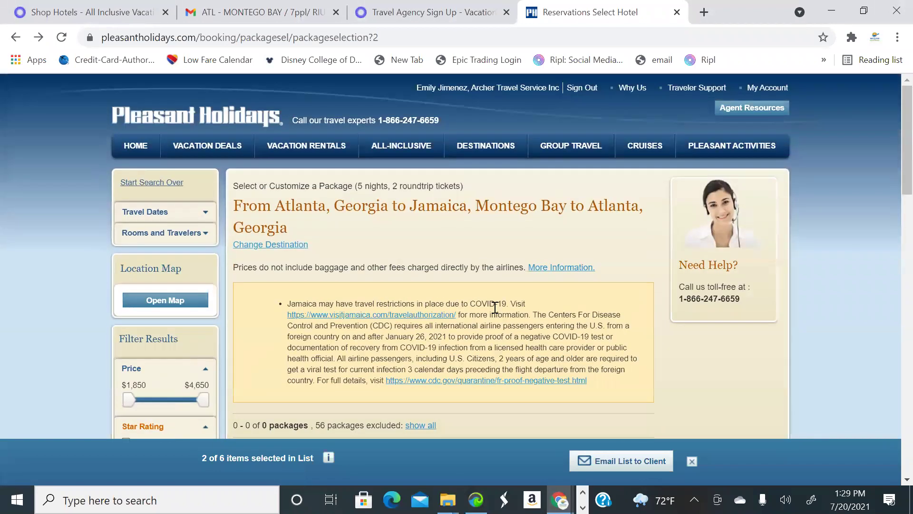
{"action": "scroll", "coordinate": [427, 315], "scroll_direction": "down", "scroll_amount": 5}
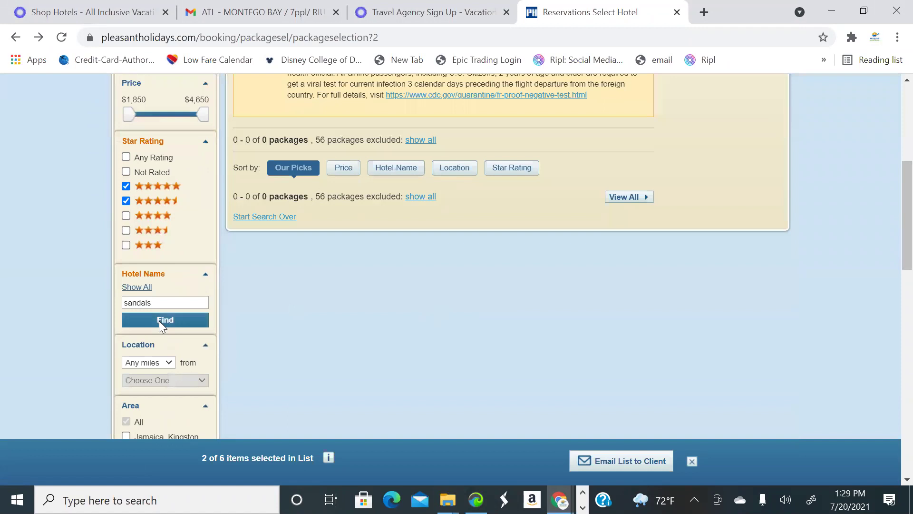
{"action": "scroll", "coordinate": [263, 308], "scroll_direction": "up", "scroll_amount": 6}
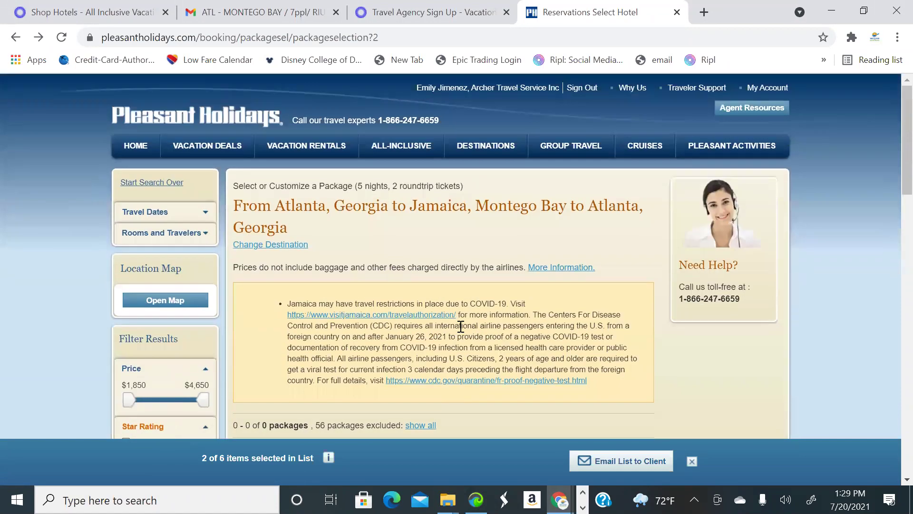
{"action": "scroll", "coordinate": [460, 326], "scroll_direction": "down", "scroll_amount": 3}
{"action": "scroll", "coordinate": [459, 326], "scroll_direction": "up", "scroll_amount": 3}
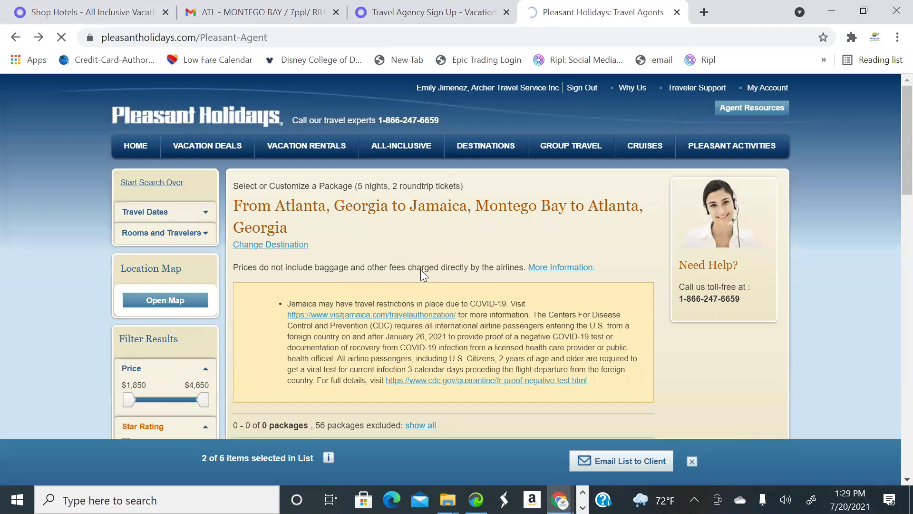
Set the trip from Atlanta, Georgia (ATL) to Jamaica, Montego Bay (MBJ)
{"action": "scroll", "coordinate": [499, 295], "scroll_direction": "down", "scroll_amount": 3}
{"action": "scroll", "coordinate": [583, 331], "scroll_direction": "down", "scroll_amount": 7}
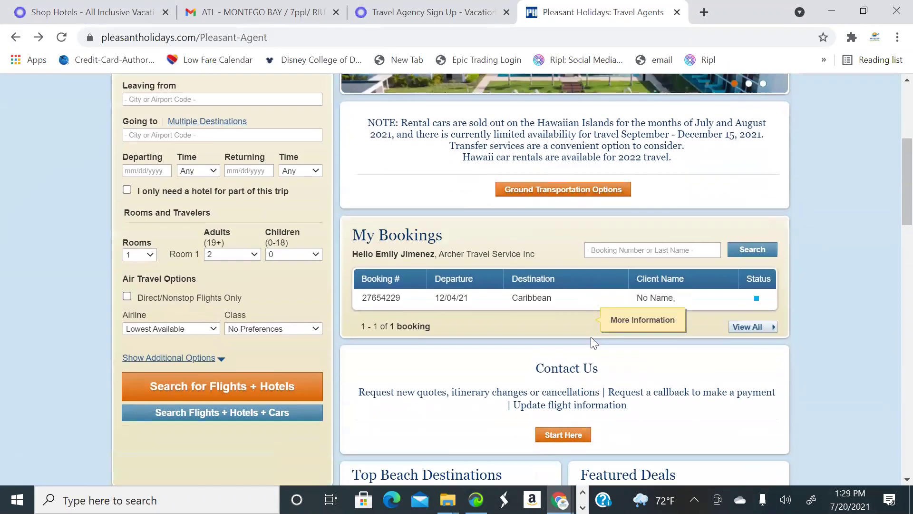
{"action": "scroll", "coordinate": [560, 279], "scroll_direction": "up", "scroll_amount": 6}
{"action": "scroll", "coordinate": [548, 217], "scroll_direction": "up", "scroll_amount": 5}
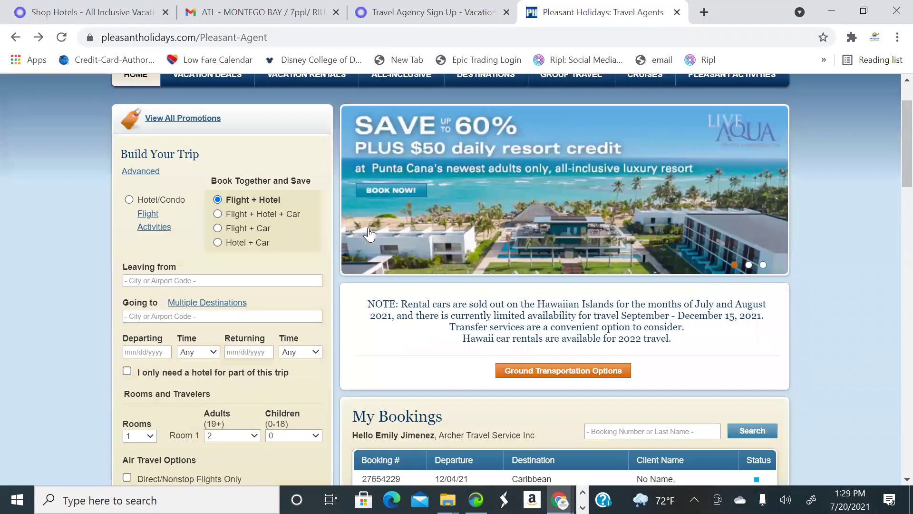
{"action": "scroll", "coordinate": [332, 281], "scroll_direction": "down", "scroll_amount": 3}
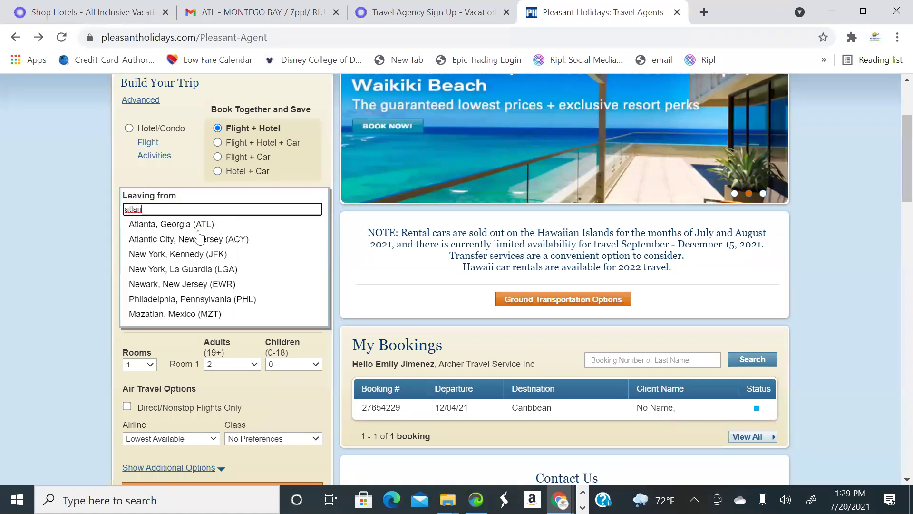
{"action": "left_click", "coordinate": [172, 224]}
{"action": "type", "text": "maica, Montego"}
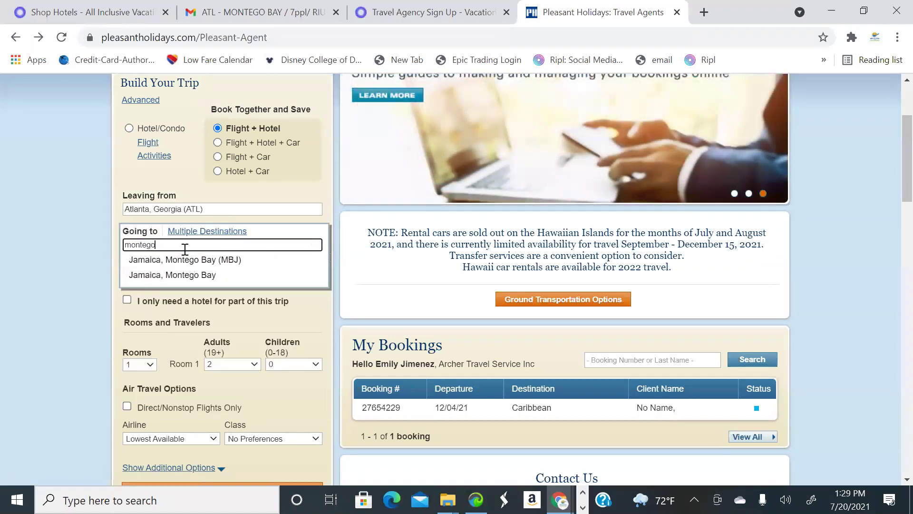
{"action": "left_click", "coordinate": [193, 256]}
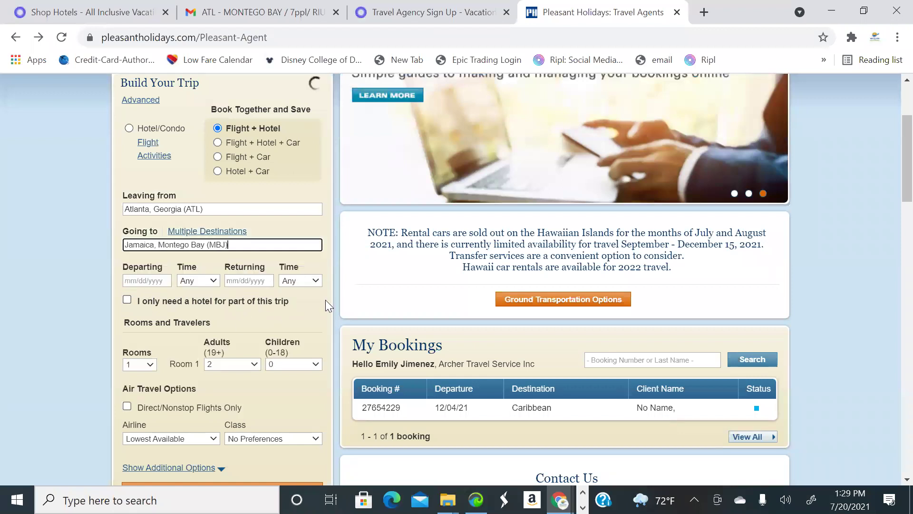
Restrict to Direct/Nonstop Flights Only and run the flight + hotel search
{"action": "scroll", "coordinate": [195, 276], "scroll_direction": "down", "scroll_amount": 3}
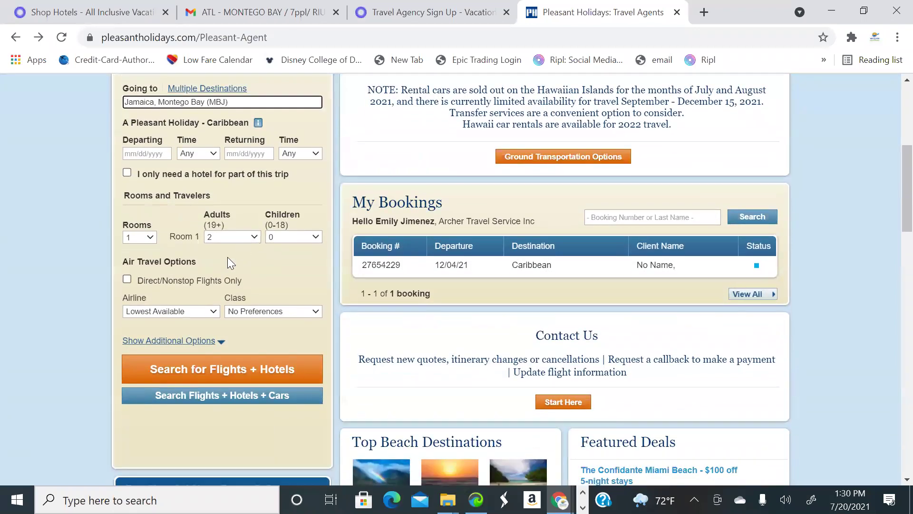
{"action": "left_click", "coordinate": [126, 279]}
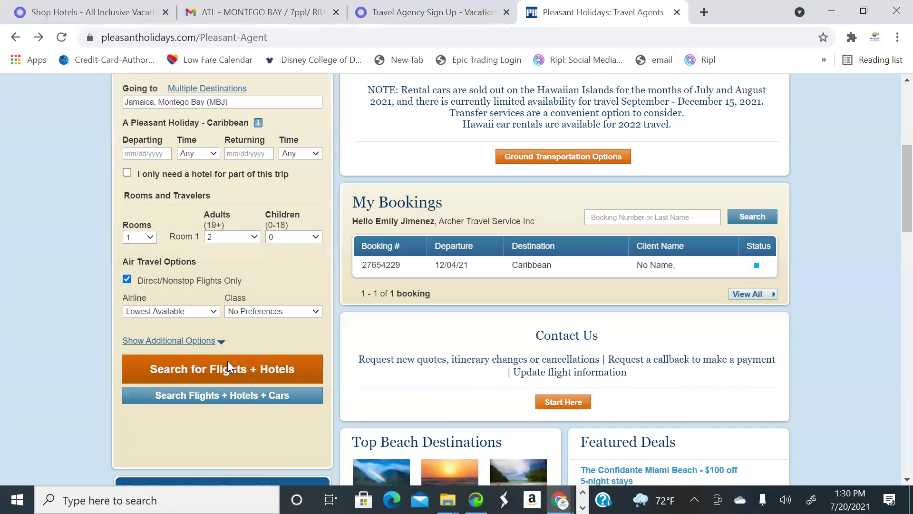
{"action": "left_click", "coordinate": [227, 366]}
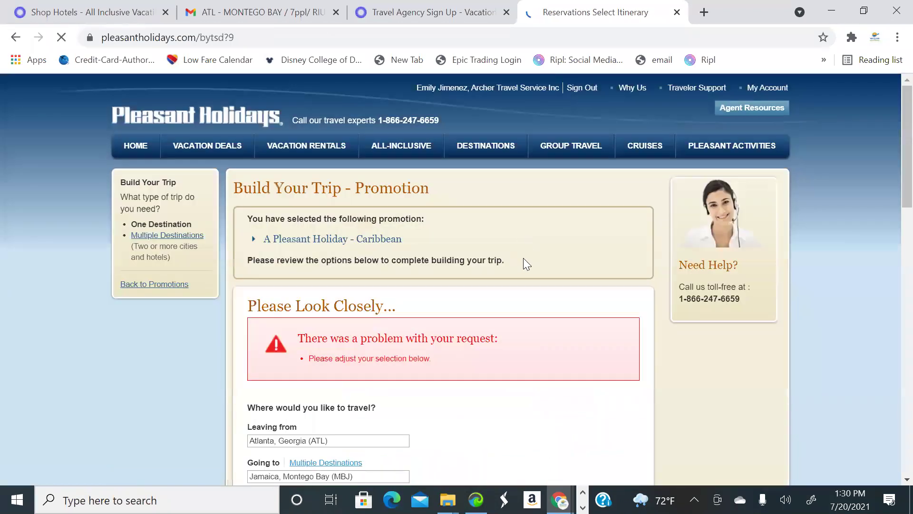
Set the departure date to December 4, 2021
{"action": "scroll", "coordinate": [523, 259], "scroll_direction": "down", "scroll_amount": 5}
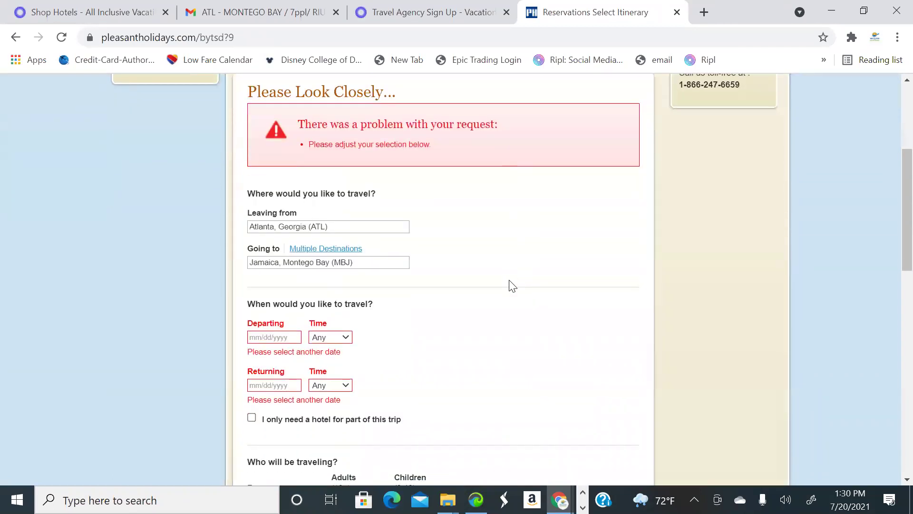
{"action": "scroll", "coordinate": [512, 285], "scroll_direction": "down", "scroll_amount": 3}
{"action": "scroll", "coordinate": [387, 259], "scroll_direction": "up", "scroll_amount": 2}
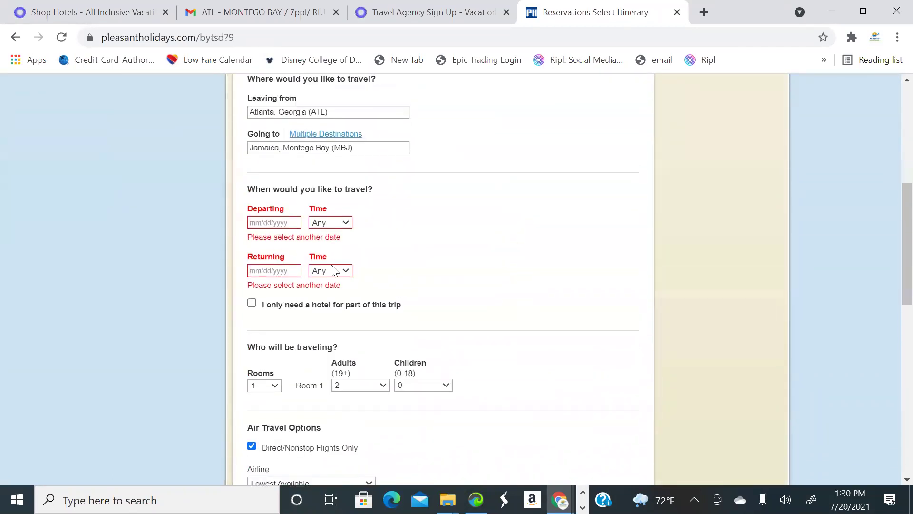
{"action": "left_click", "coordinate": [282, 264]}
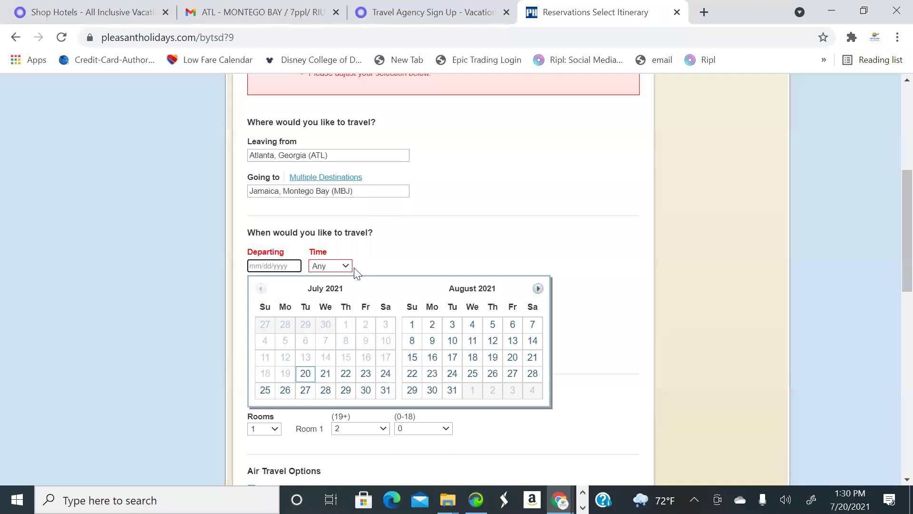
{"action": "left_click", "coordinate": [538, 289]}
{"action": "left_click", "coordinate": [538, 288]}
{"action": "left_click", "coordinate": [538, 289]}
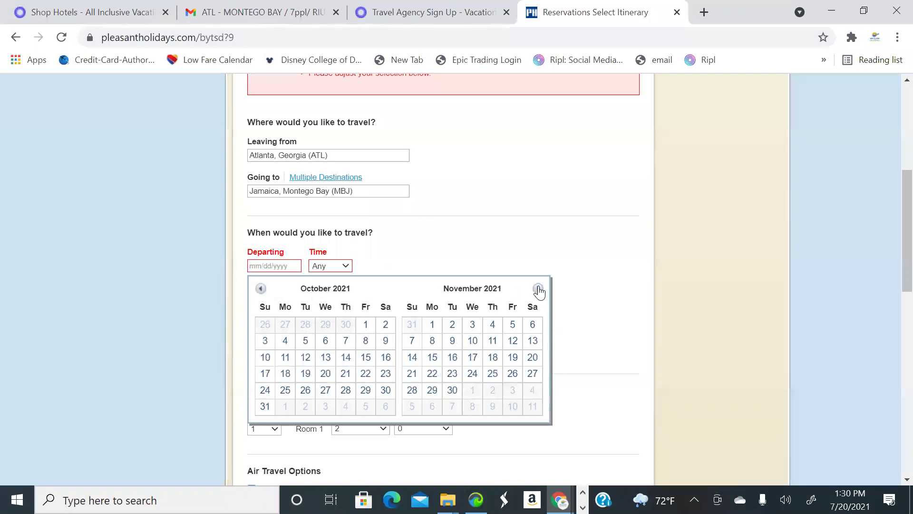
{"action": "left_click", "coordinate": [539, 289]}
{"action": "left_click", "coordinate": [531, 327]}
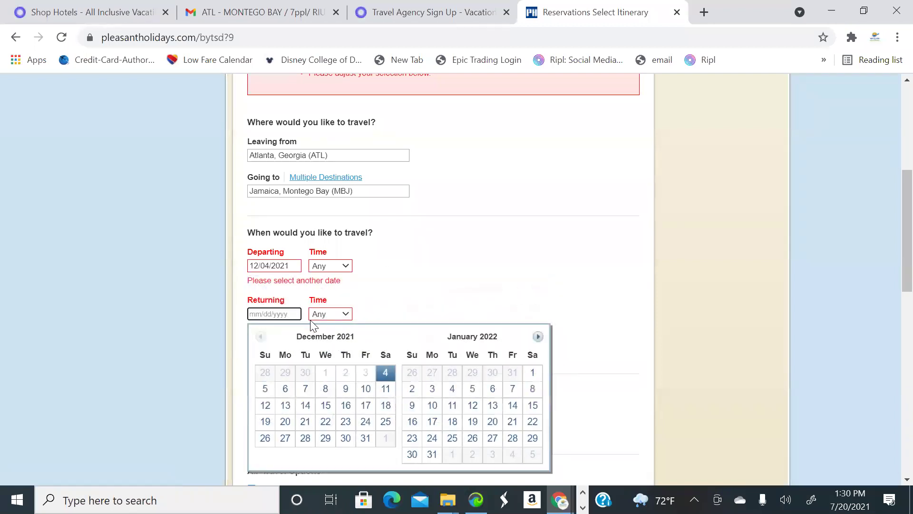
Set the return date to December 8, 2021 and rerun the package search
{"action": "left_click", "coordinate": [326, 388]}
{"action": "scroll", "coordinate": [404, 349], "scroll_direction": "down", "scroll_amount": 5}
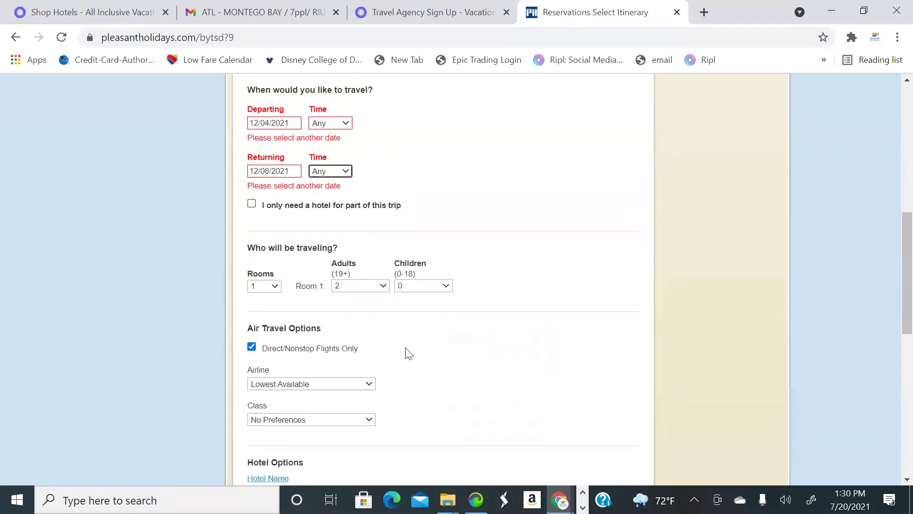
{"action": "scroll", "coordinate": [410, 356], "scroll_direction": "down", "scroll_amount": 3}
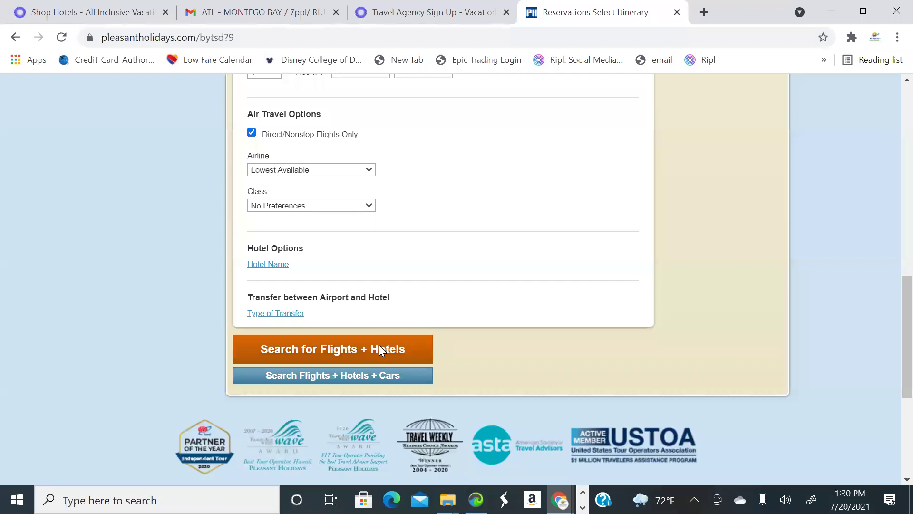
{"action": "left_click", "coordinate": [380, 350]}
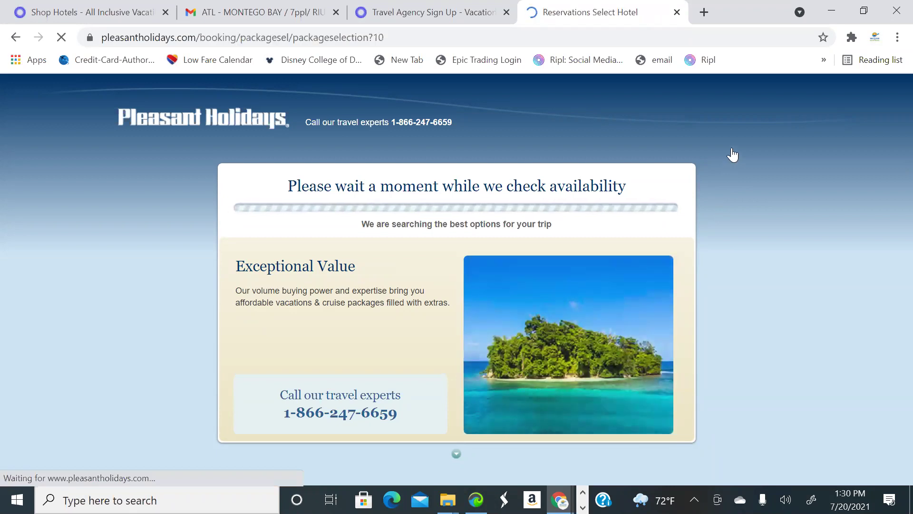
Open the Beaches Negril Resort & Spa details from the nonstop package results
{"action": "scroll", "coordinate": [566, 204], "scroll_direction": "down", "scroll_amount": 6}
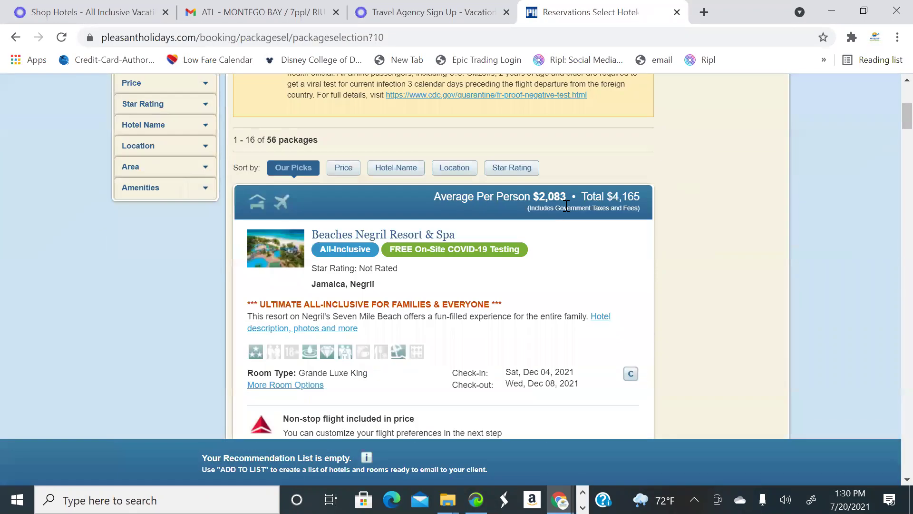
{"action": "scroll", "coordinate": [575, 202], "scroll_direction": "up", "scroll_amount": 3}
{"action": "scroll", "coordinate": [581, 204], "scroll_direction": "down", "scroll_amount": 6}
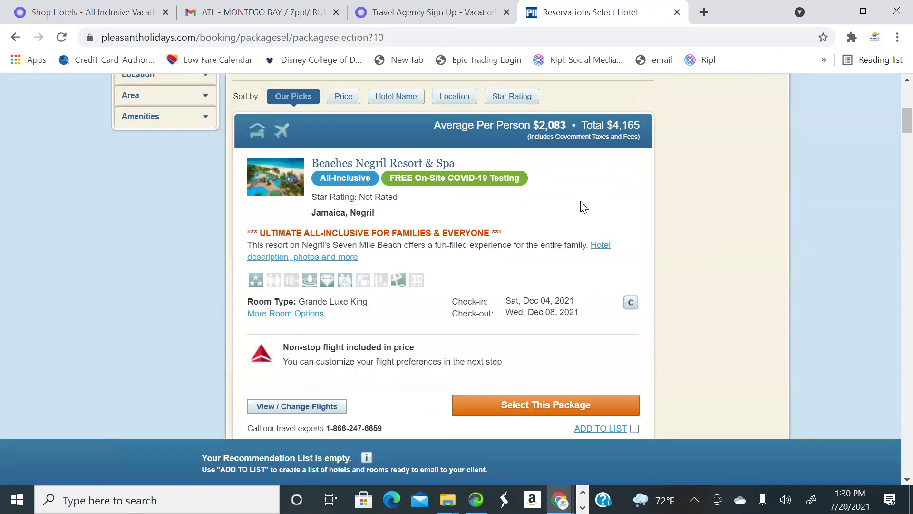
{"action": "scroll", "coordinate": [580, 213], "scroll_direction": "up", "scroll_amount": 3}
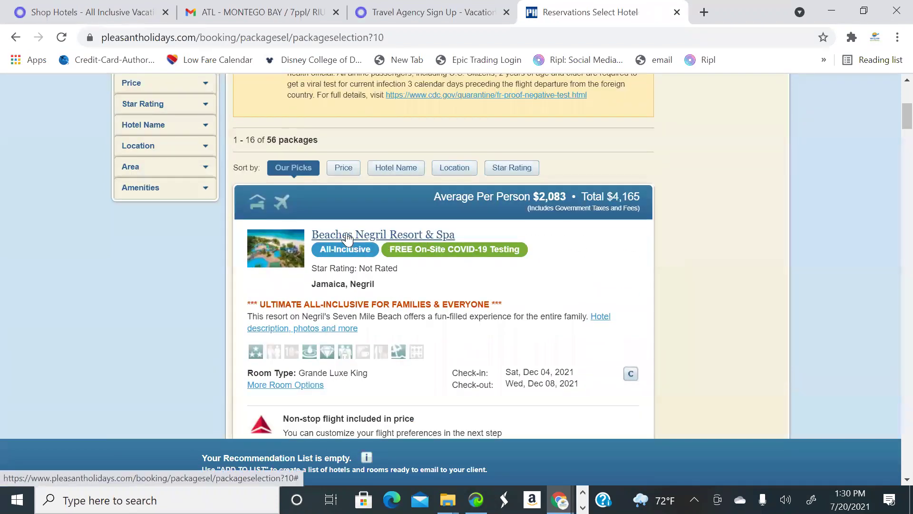
{"action": "left_click", "coordinate": [412, 233]}
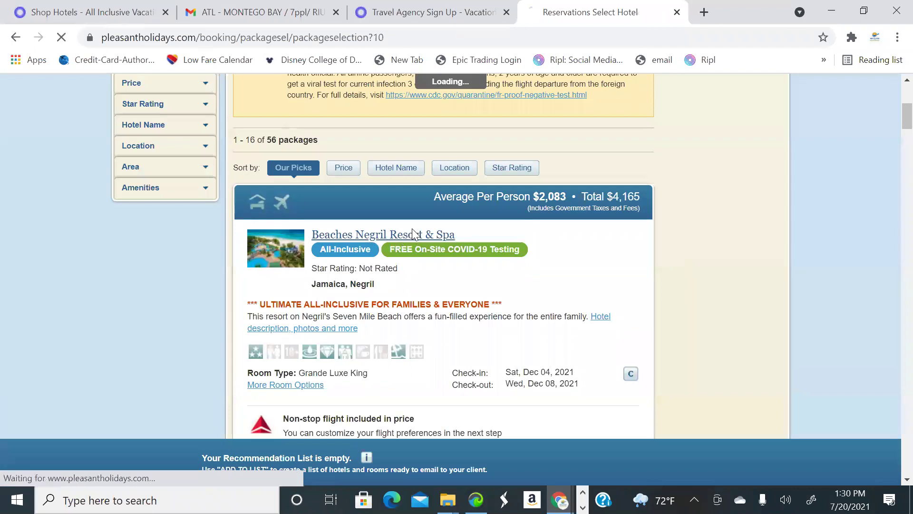
Page through the Beaches Negril Resort & Spa photo gallery, then close it
{"action": "scroll", "coordinate": [523, 258], "scroll_direction": "down", "scroll_amount": 9}
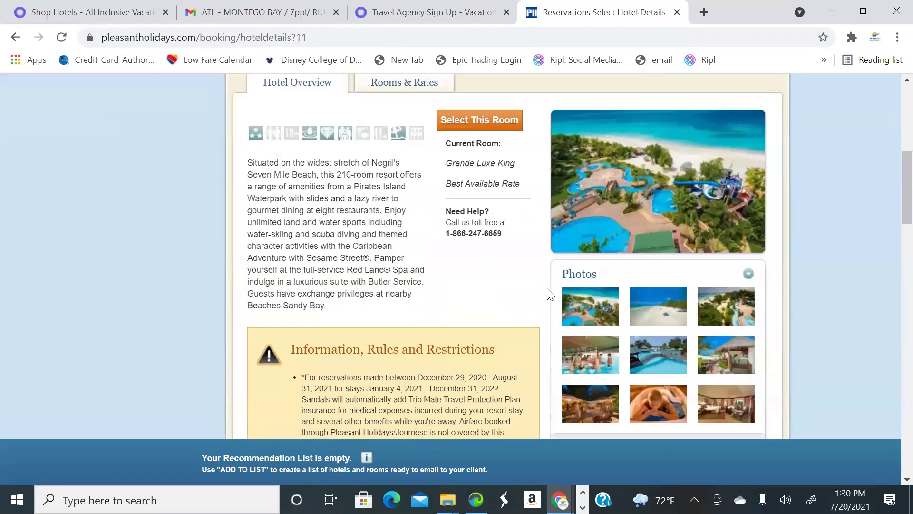
{"action": "scroll", "coordinate": [586, 274], "scroll_direction": "up", "scroll_amount": 1}
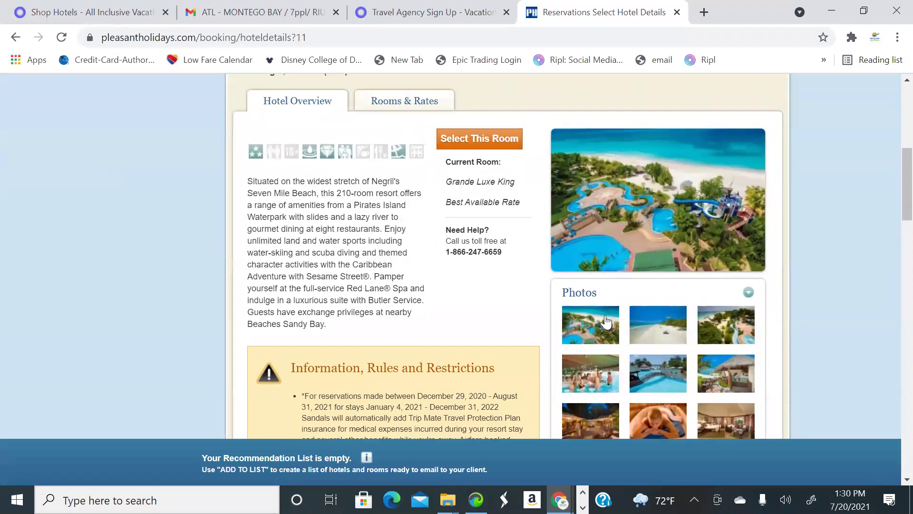
{"action": "left_click", "coordinate": [607, 322]}
{"action": "left_click", "coordinate": [695, 312]}
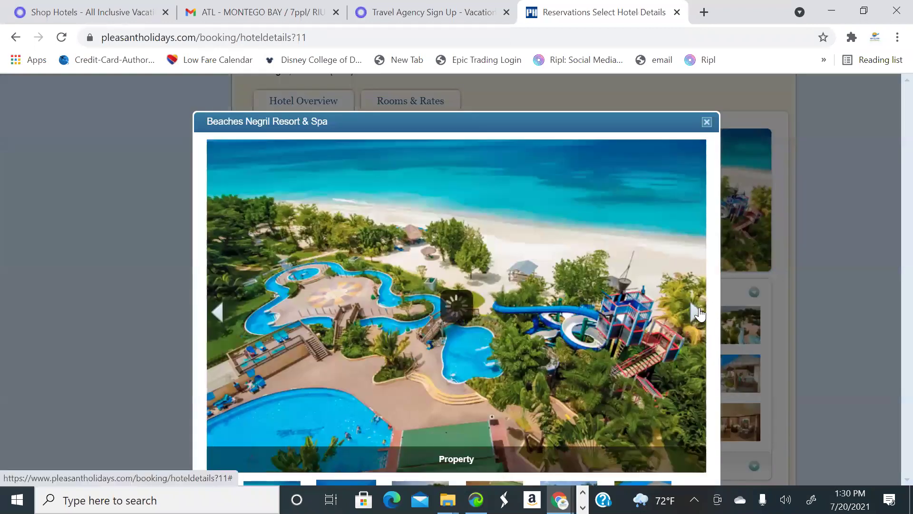
{"action": "left_click", "coordinate": [696, 314]}
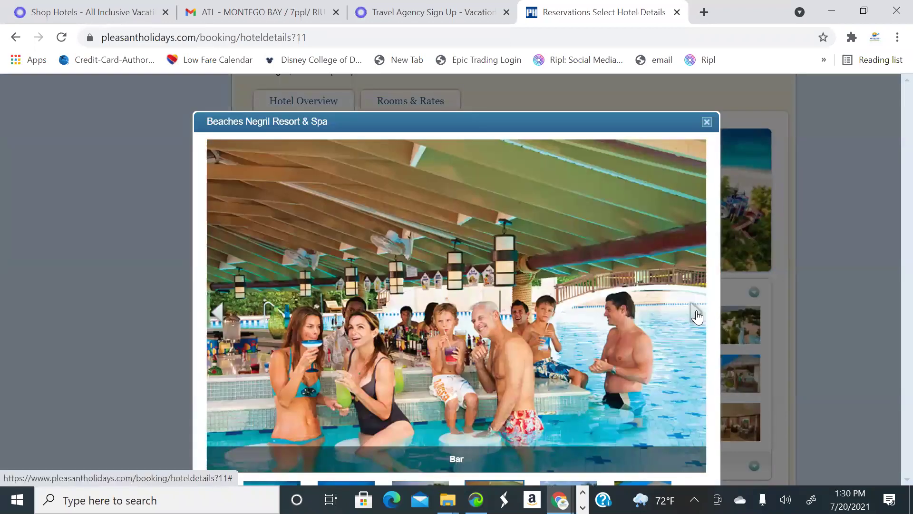
{"action": "left_click", "coordinate": [697, 315]}
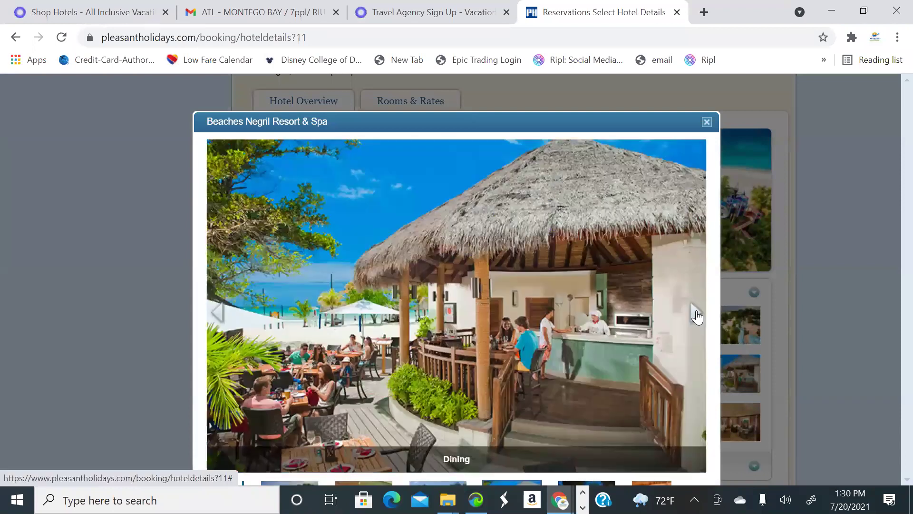
{"action": "left_click", "coordinate": [697, 316]}
{"action": "left_click", "coordinate": [697, 316]}
{"action": "left_click", "coordinate": [697, 315]}
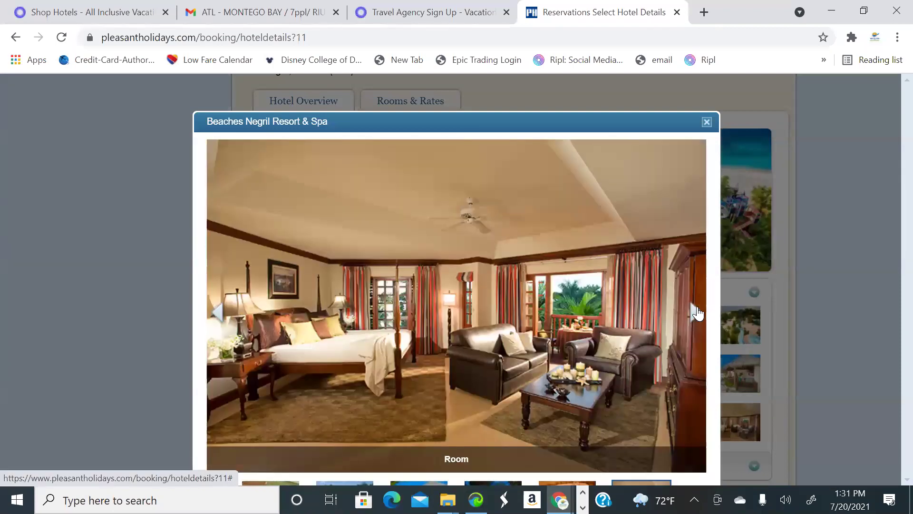
{"action": "left_click", "coordinate": [695, 310]}
{"action": "left_click", "coordinate": [707, 121]}
{"action": "scroll", "coordinate": [295, 182], "scroll_direction": "up", "scroll_amount": 8}
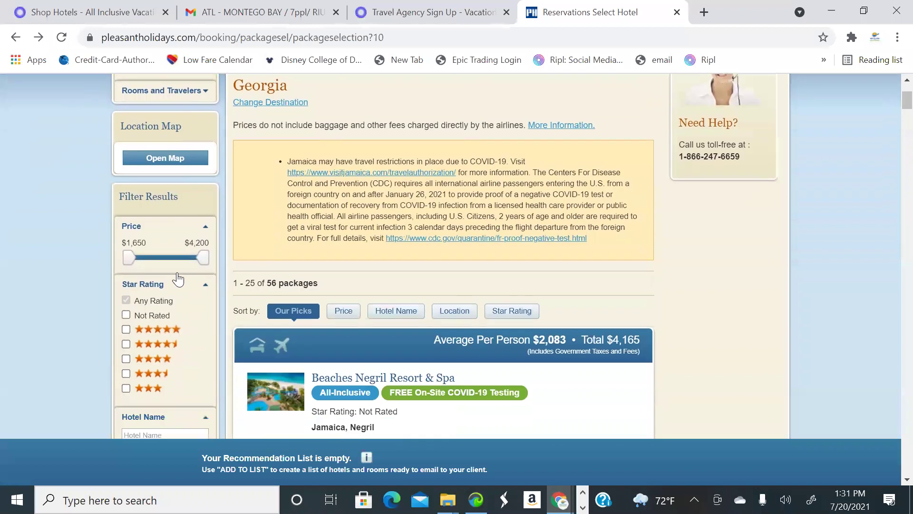
Limit the nonstop results to All-Inclusive properties
{"action": "scroll", "coordinate": [166, 214], "scroll_direction": "down", "scroll_amount": 3}
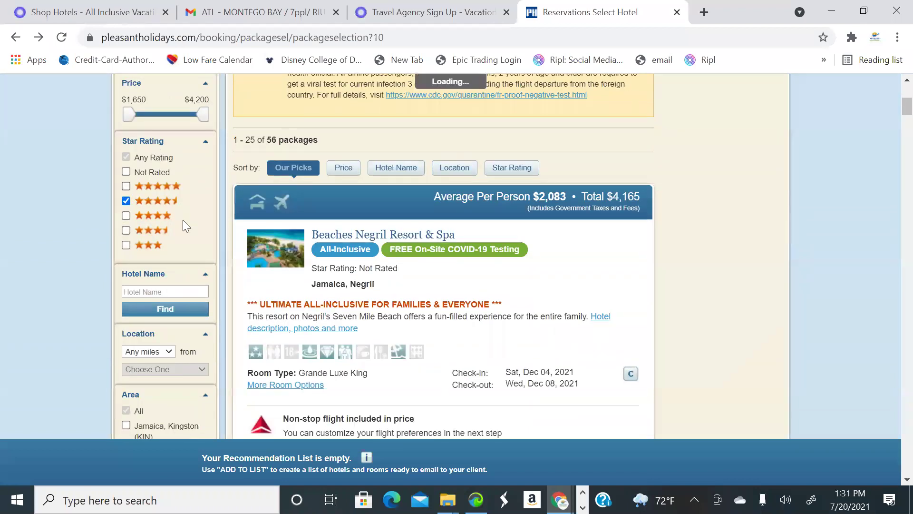
{"action": "scroll", "coordinate": [189, 281], "scroll_direction": "down", "scroll_amount": 7}
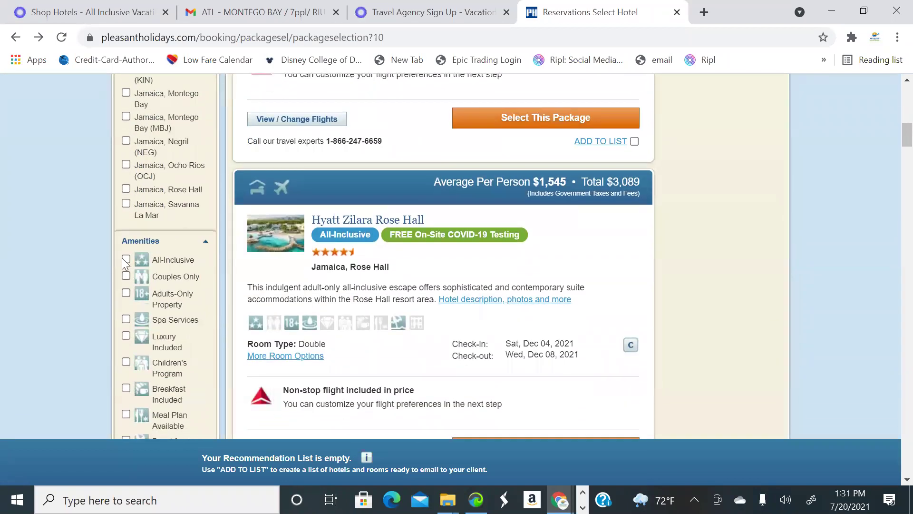
{"action": "left_click", "coordinate": [126, 259]}
Add Secrets Wild Orchid Montego Bay ($3,202 total) to the recommendation list
{"action": "scroll", "coordinate": [190, 247], "scroll_direction": "up", "scroll_amount": 3}
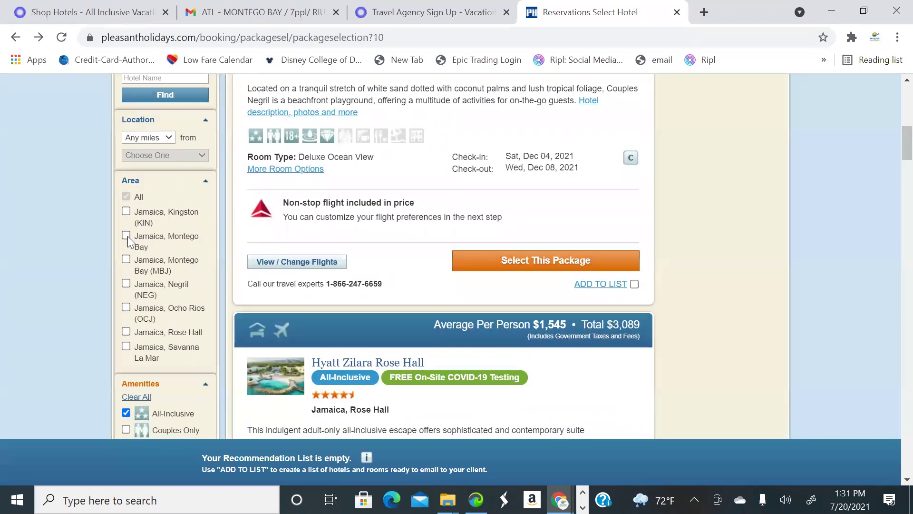
{"action": "scroll", "coordinate": [552, 257], "scroll_direction": "down", "scroll_amount": 2}
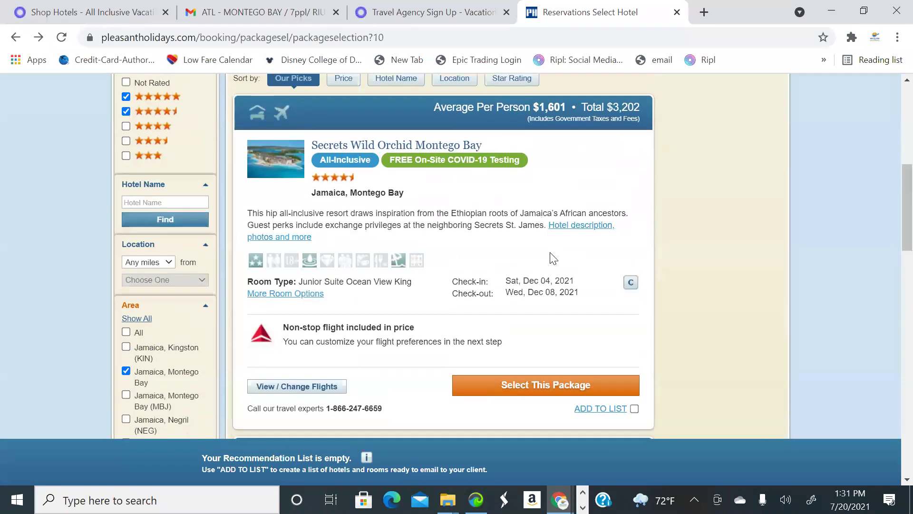
{"action": "scroll", "coordinate": [524, 267], "scroll_direction": "up", "scroll_amount": 4}
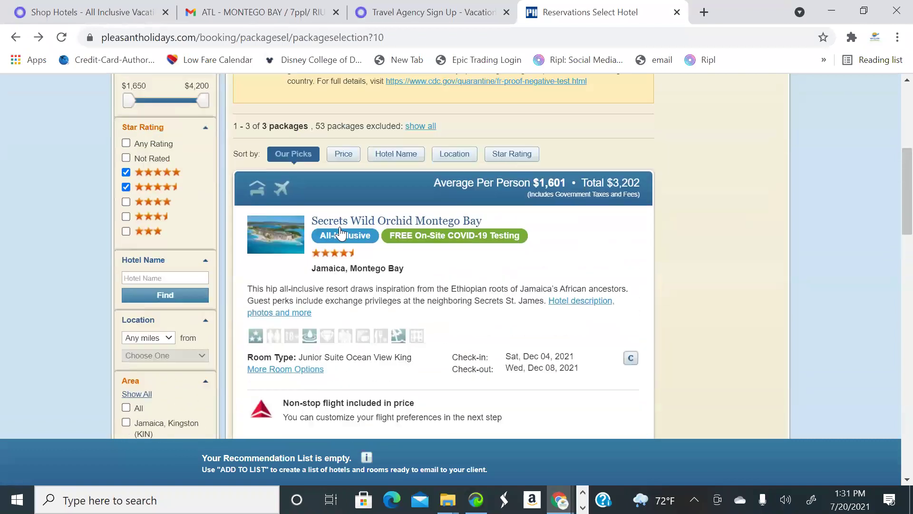
{"action": "scroll", "coordinate": [547, 292], "scroll_direction": "down", "scroll_amount": 3}
{"action": "scroll", "coordinate": [545, 295], "scroll_direction": "up", "scroll_amount": 4}
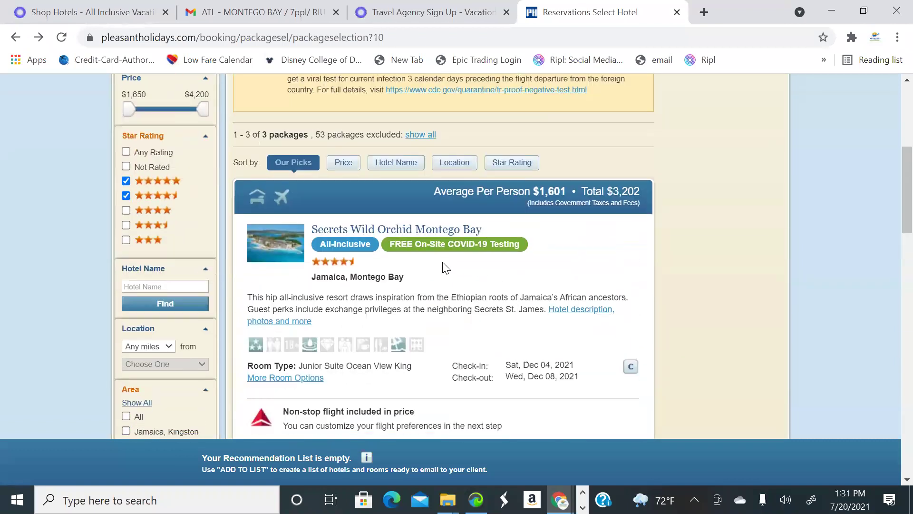
{"action": "scroll", "coordinate": [472, 268], "scroll_direction": "down", "scroll_amount": 3}
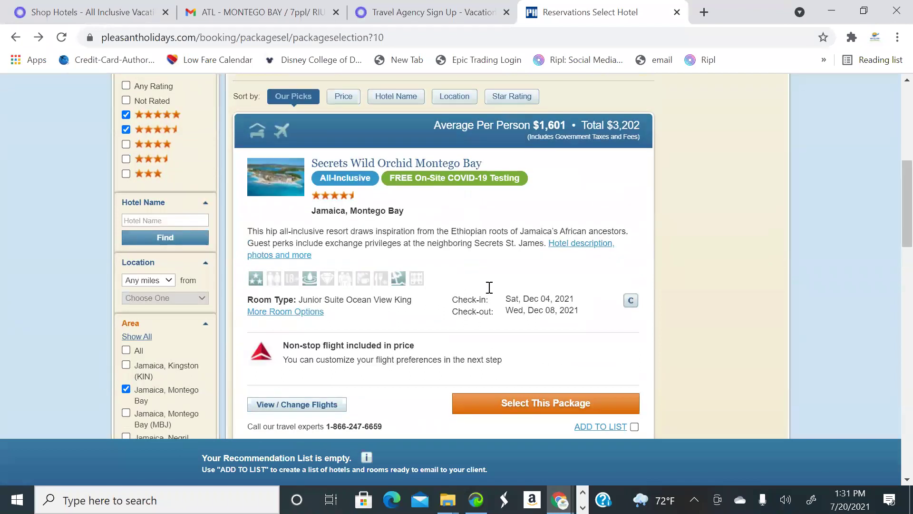
{"action": "scroll", "coordinate": [489, 287], "scroll_direction": "down", "scroll_amount": 2}
{"action": "scroll", "coordinate": [466, 291], "scroll_direction": "up", "scroll_amount": 1}
{"action": "scroll", "coordinate": [465, 287], "scroll_direction": "down", "scroll_amount": 1}
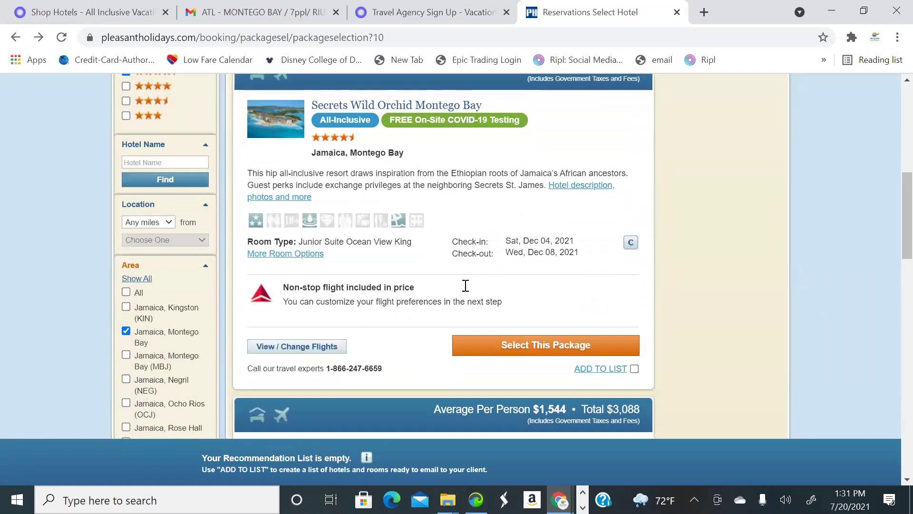
{"action": "scroll", "coordinate": [400, 242], "scroll_direction": "up", "scroll_amount": 2}
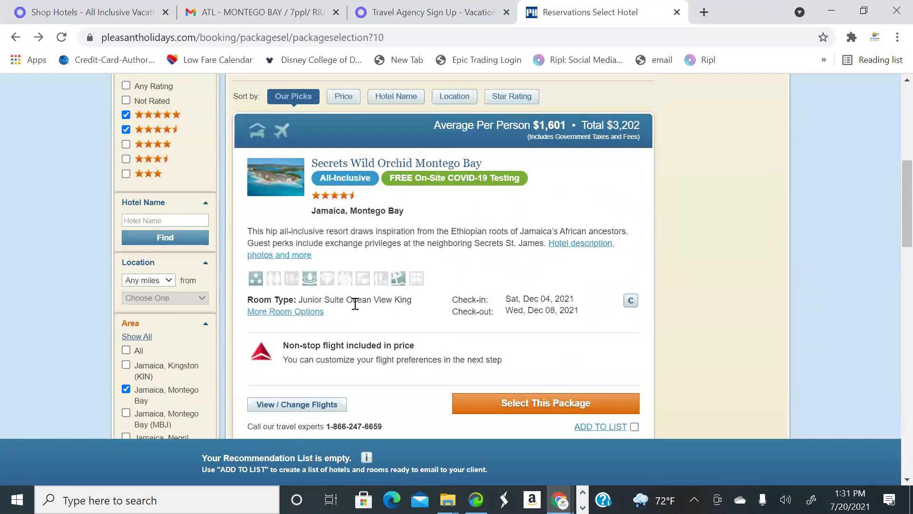
{"action": "scroll", "coordinate": [630, 376], "scroll_direction": "down", "scroll_amount": 2}
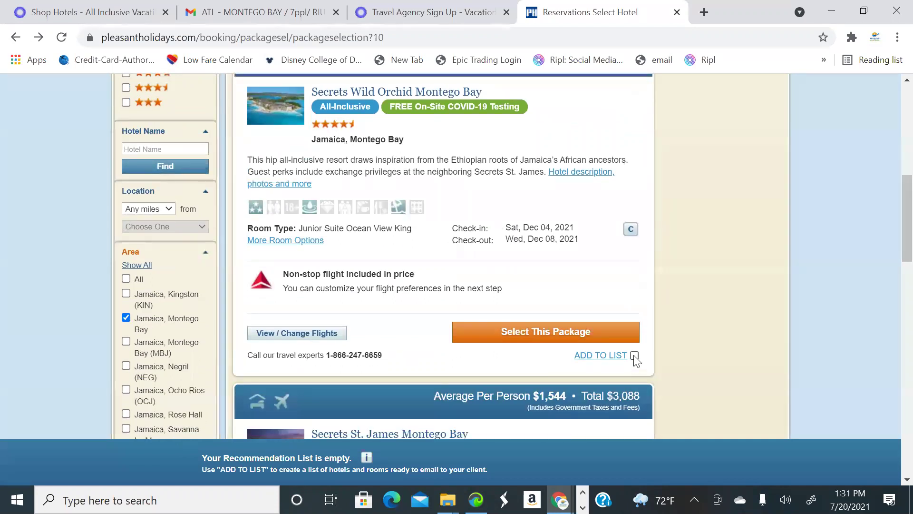
{"action": "left_click", "coordinate": [634, 356]}
{"action": "scroll", "coordinate": [500, 262], "scroll_direction": "up", "scroll_amount": 2}
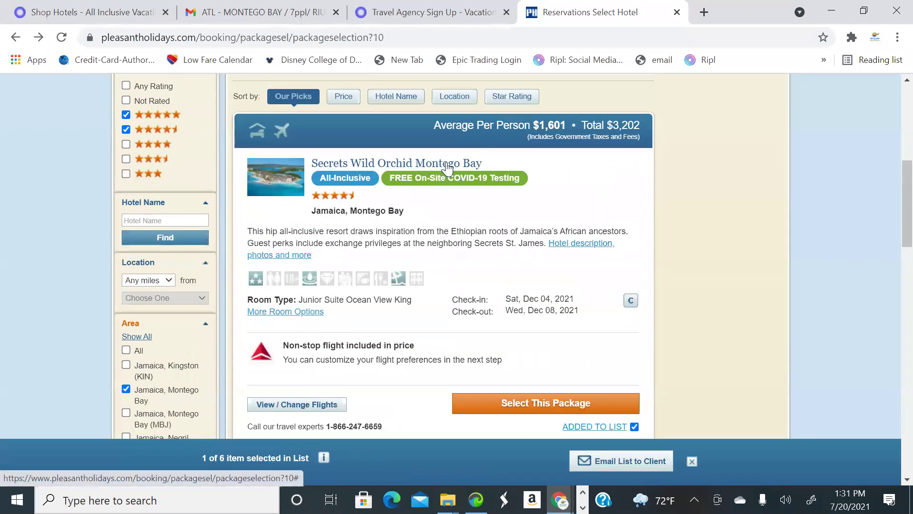
Open the Secrets Wild Orchid details and browse three of its gallery photos
{"action": "left_click", "coordinate": [578, 243]}
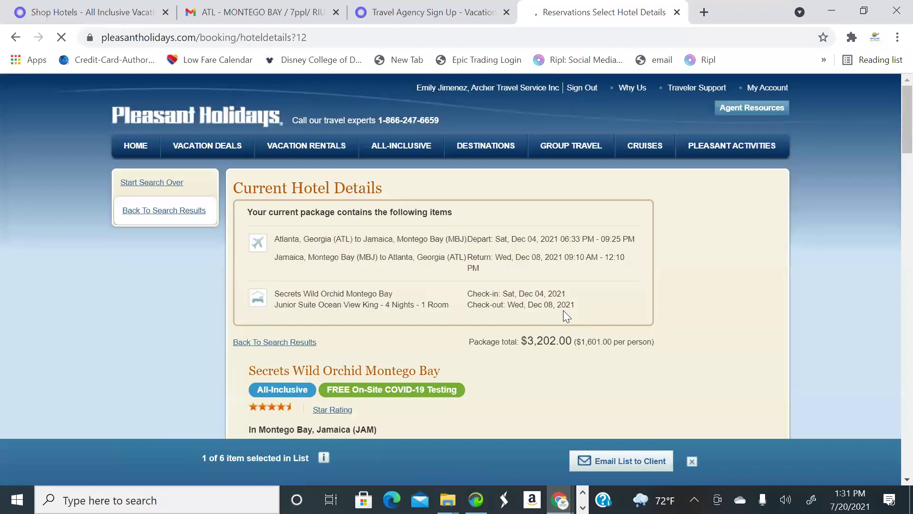
{"action": "scroll", "coordinate": [619, 304], "scroll_direction": "down", "scroll_amount": 5}
{"action": "scroll", "coordinate": [650, 300], "scroll_direction": "down", "scroll_amount": 2}
{"action": "left_click", "coordinate": [598, 387]}
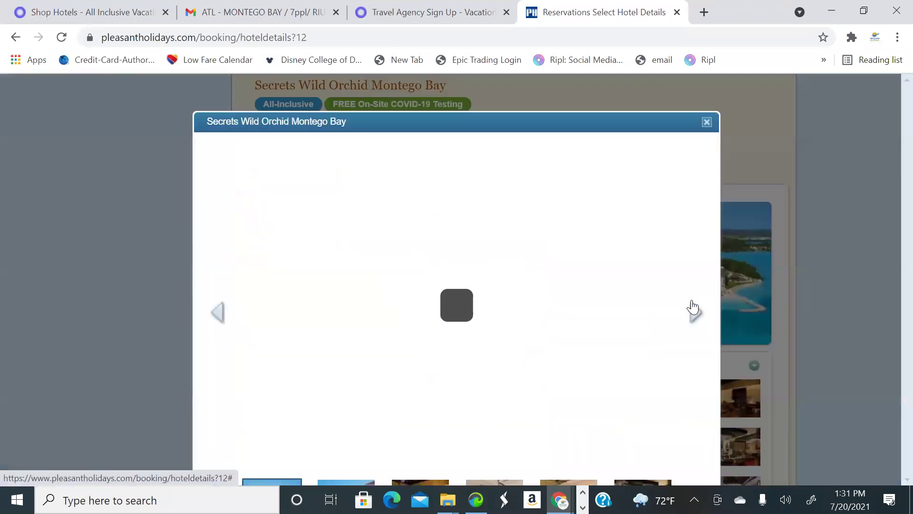
{"action": "left_click", "coordinate": [695, 314]}
{"action": "left_click", "coordinate": [694, 314]}
{"action": "left_click", "coordinate": [694, 314]}
{"action": "left_click", "coordinate": [695, 314]}
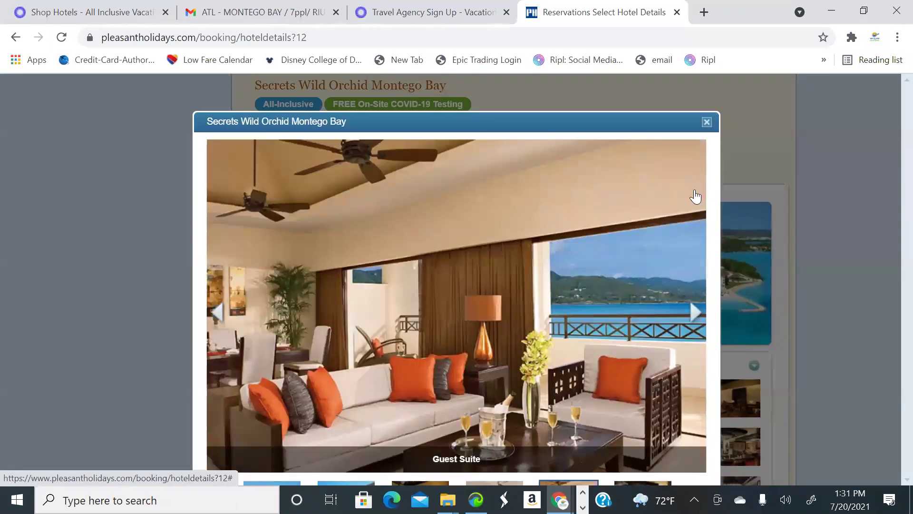
{"action": "left_click", "coordinate": [707, 122]}
Read the rest of the Wild Orchid page, then return to results and open Secrets St. James Montego Bay
{"action": "scroll", "coordinate": [481, 240], "scroll_direction": "down", "scroll_amount": 9}
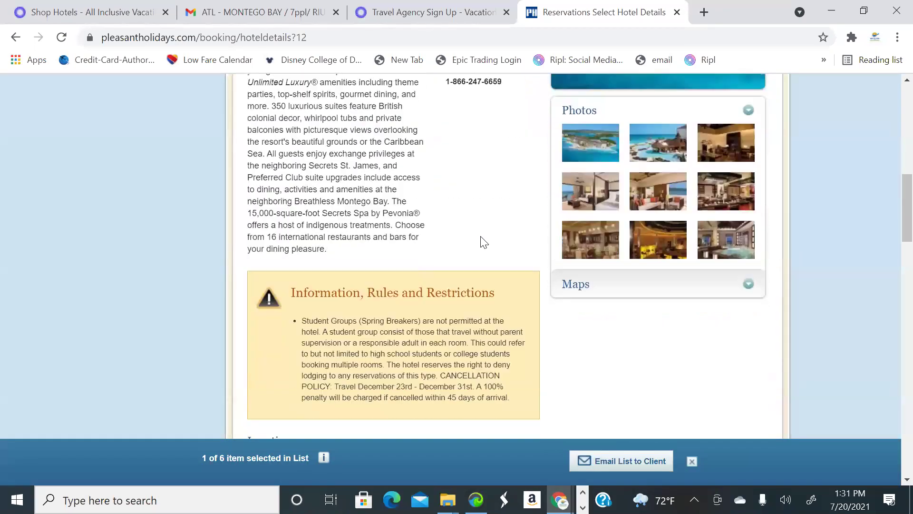
{"action": "scroll", "coordinate": [483, 259], "scroll_direction": "down", "scroll_amount": 5}
{"action": "scroll", "coordinate": [483, 261], "scroll_direction": "up", "scroll_amount": 20}
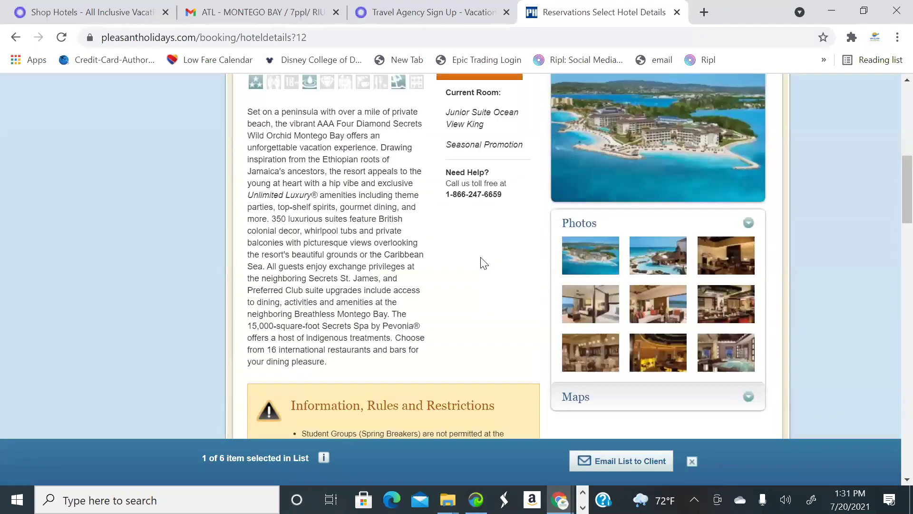
{"action": "scroll", "coordinate": [494, 267], "scroll_direction": "down", "scroll_amount": 9}
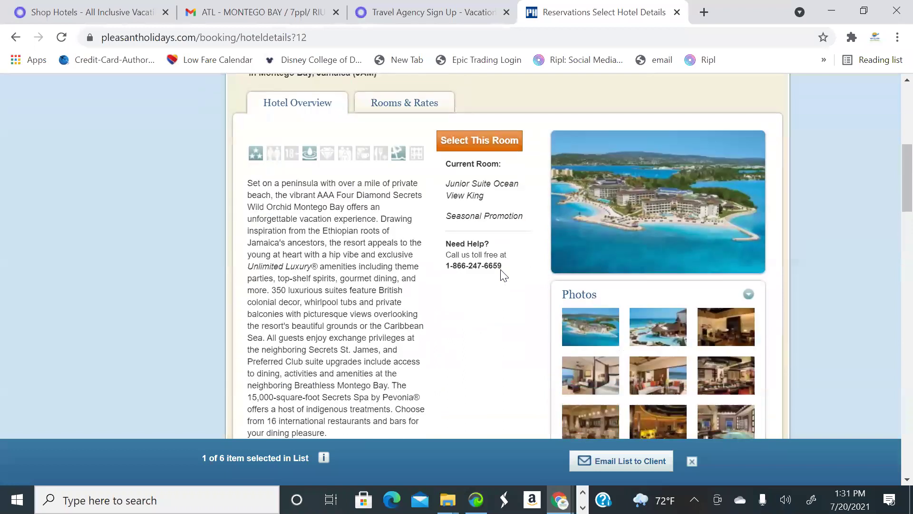
{"action": "scroll", "coordinate": [505, 275], "scroll_direction": "down", "scroll_amount": 15}
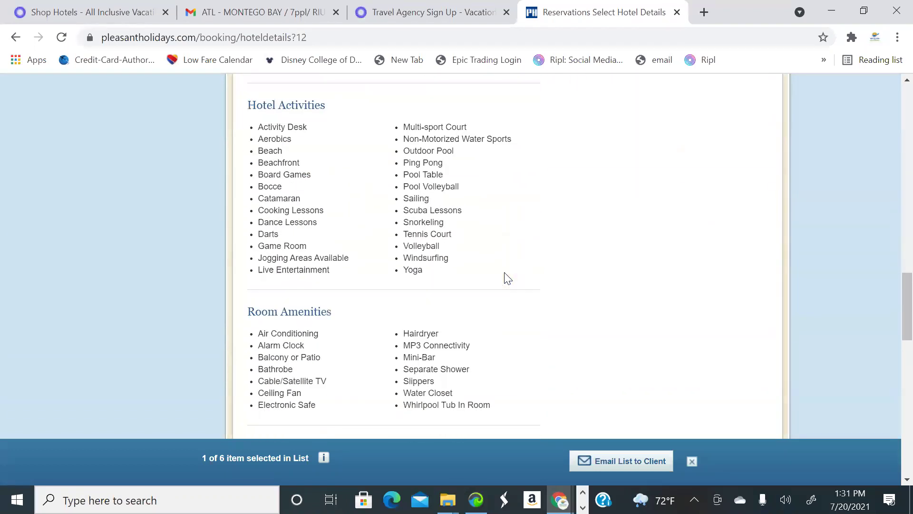
{"action": "scroll", "coordinate": [505, 274], "scroll_direction": "down", "scroll_amount": 3}
{"action": "scroll", "coordinate": [504, 272], "scroll_direction": "up", "scroll_amount": 7}
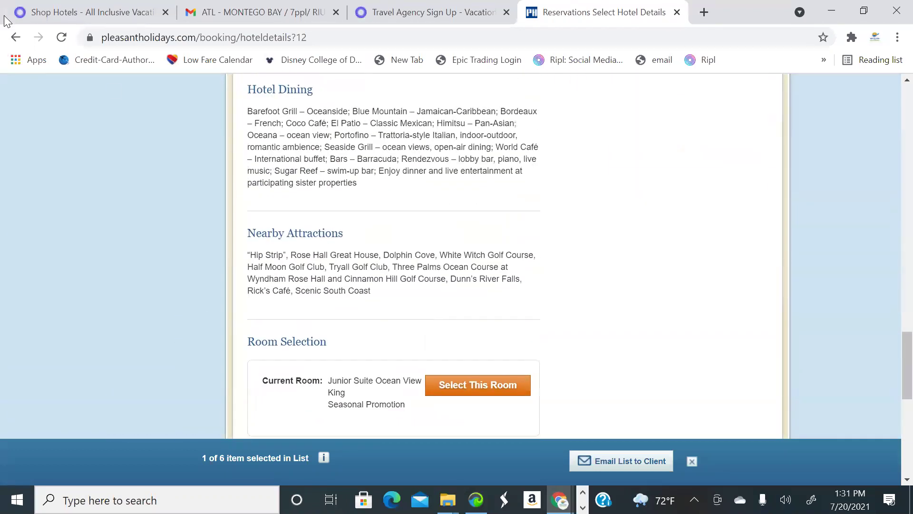
{"action": "left_click", "coordinate": [19, 38]}
{"action": "scroll", "coordinate": [587, 204], "scroll_direction": "down", "scroll_amount": 6}
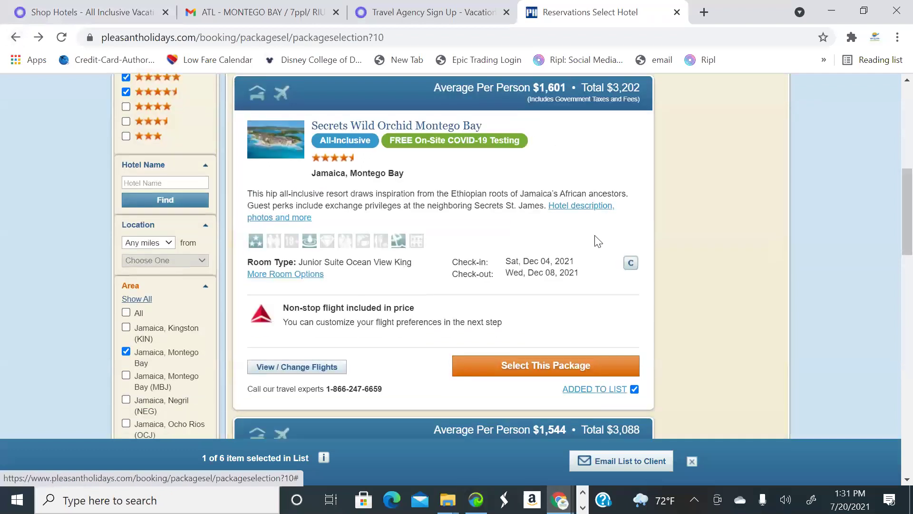
{"action": "scroll", "coordinate": [452, 246], "scroll_direction": "up", "scroll_amount": 6}
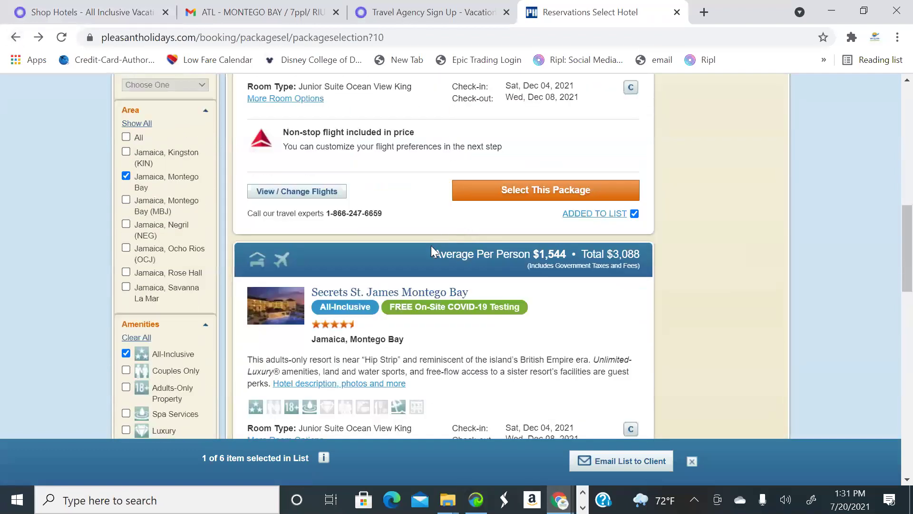
{"action": "scroll", "coordinate": [534, 252], "scroll_direction": "down", "scroll_amount": 10}
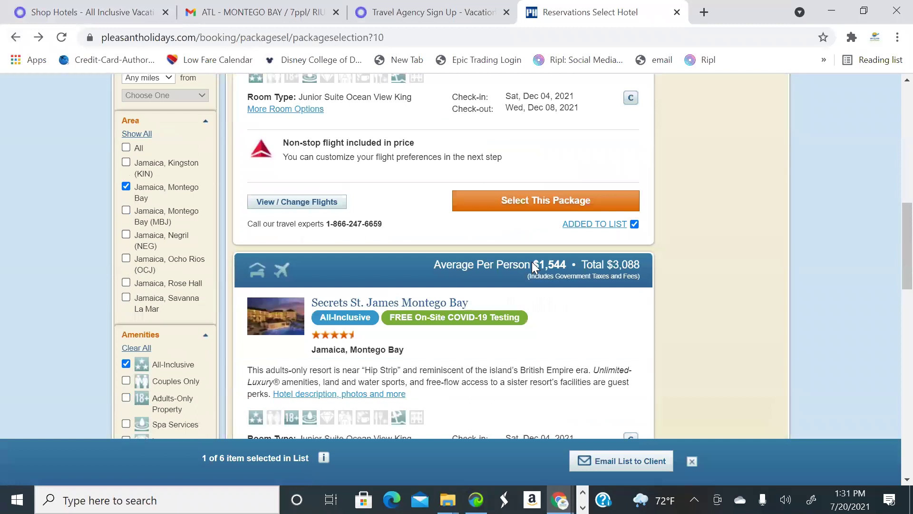
{"action": "scroll", "coordinate": [534, 271], "scroll_direction": "down", "scroll_amount": 3}
{"action": "scroll", "coordinate": [530, 271], "scroll_direction": "up", "scroll_amount": 10}
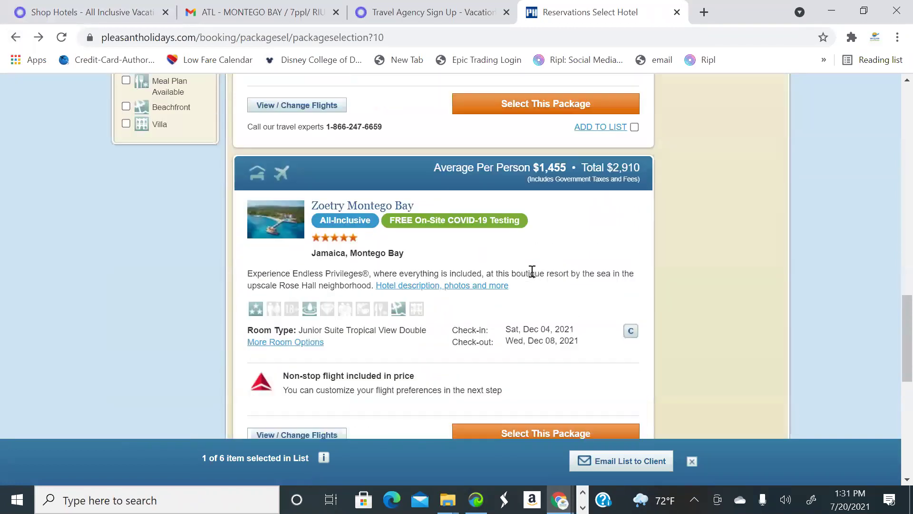
{"action": "left_click", "coordinate": [403, 222]}
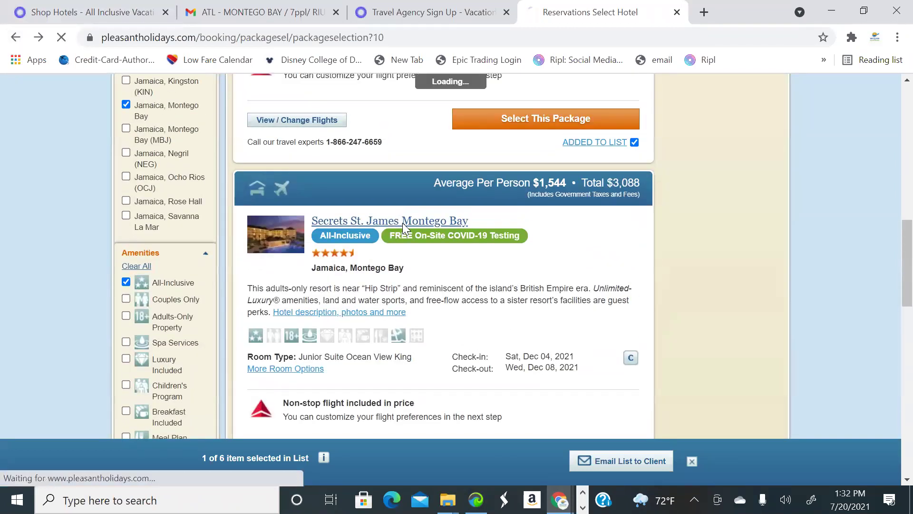
Page through ten photos in the Secrets St. James Montego Bay gallery
{"action": "scroll", "coordinate": [595, 300], "scroll_direction": "down", "scroll_amount": 8}
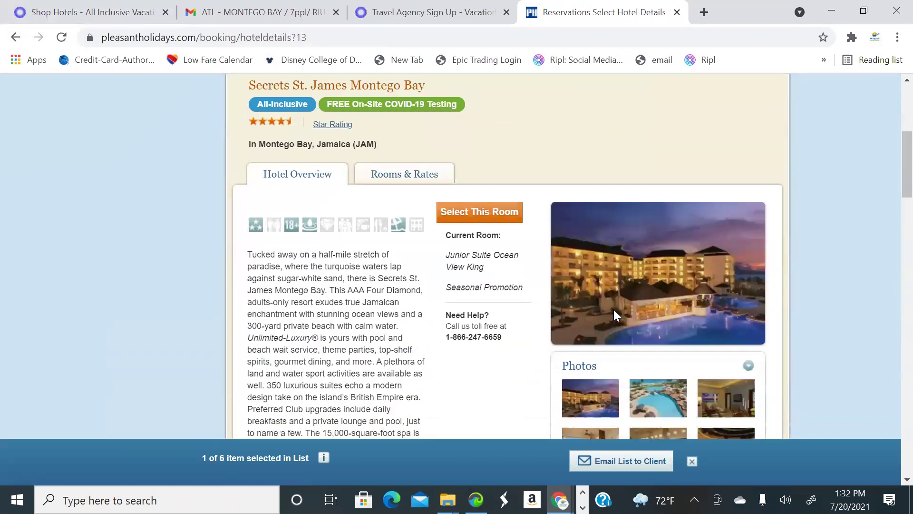
{"action": "left_click", "coordinate": [590, 325]}
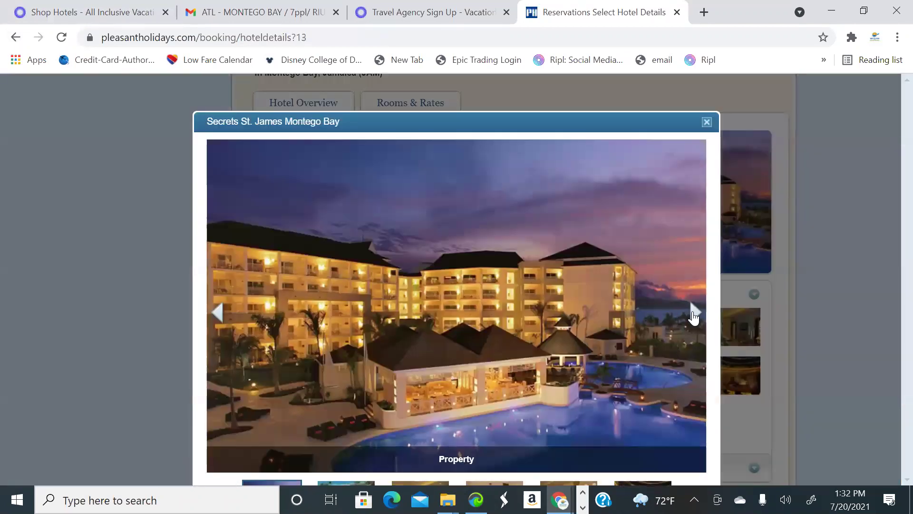
{"action": "left_click", "coordinate": [694, 314]}
{"action": "left_click", "coordinate": [693, 314]}
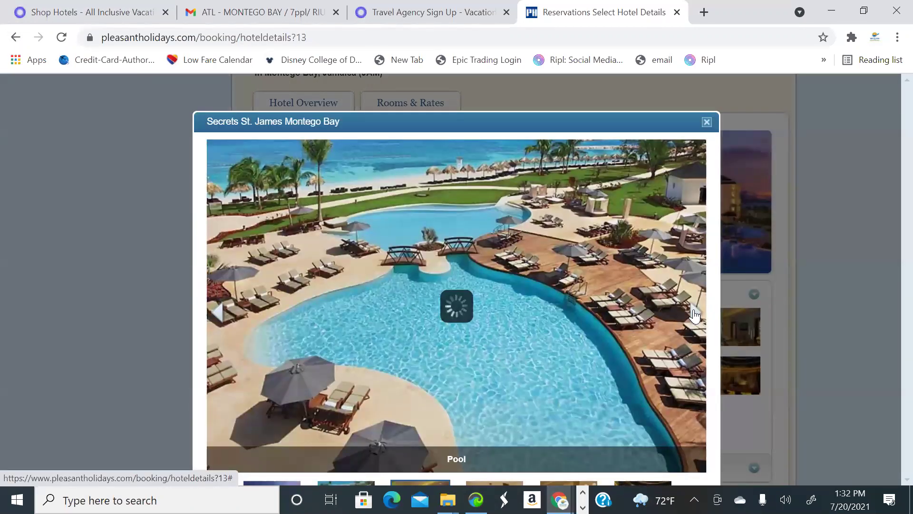
{"action": "left_click", "coordinate": [693, 314]}
{"action": "left_click", "coordinate": [693, 314]}
{"action": "left_click", "coordinate": [694, 314]}
{"action": "left_click", "coordinate": [693, 314]}
{"action": "left_click", "coordinate": [693, 314]}
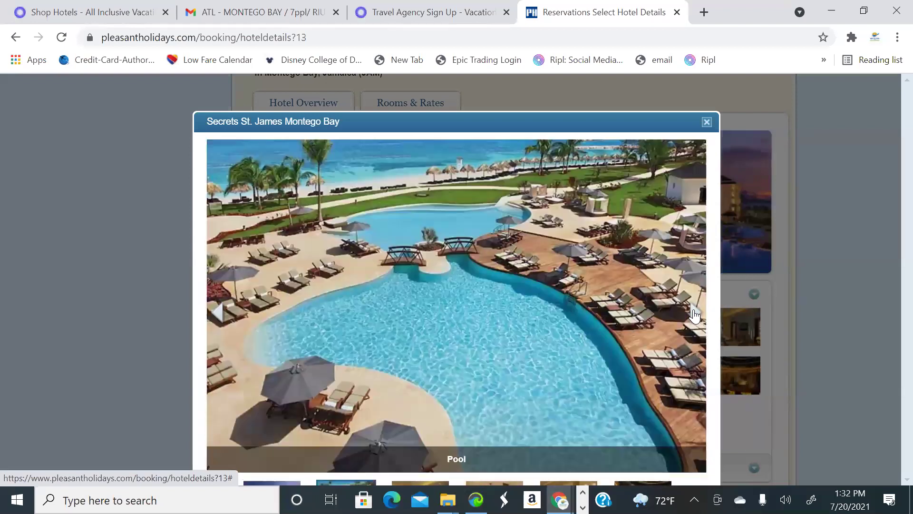
{"action": "left_click", "coordinate": [694, 314]}
{"action": "left_click", "coordinate": [694, 314]}
{"action": "left_click", "coordinate": [694, 314]}
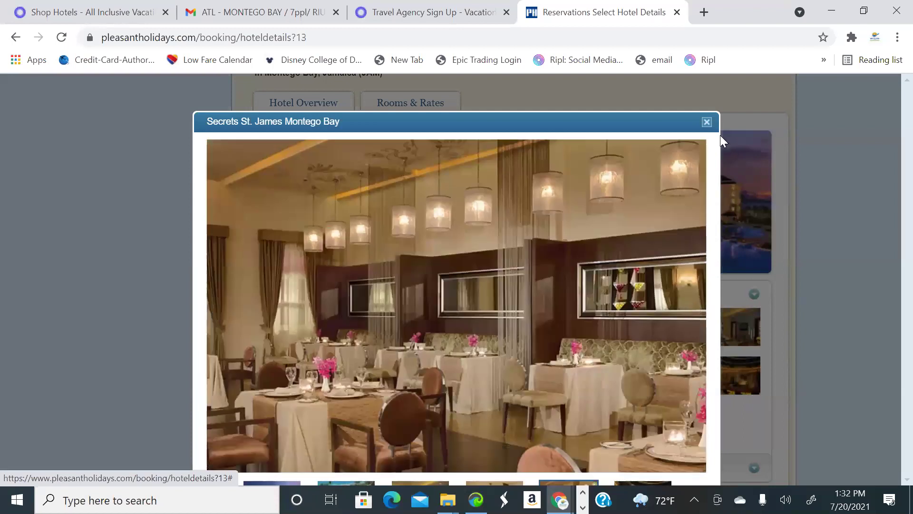
{"action": "left_click", "coordinate": [707, 122]}
Return to the Montego Bay package results and scroll to Secrets St. James ($3,088 total)
{"action": "scroll", "coordinate": [684, 280], "scroll_direction": "down", "scroll_amount": 2}
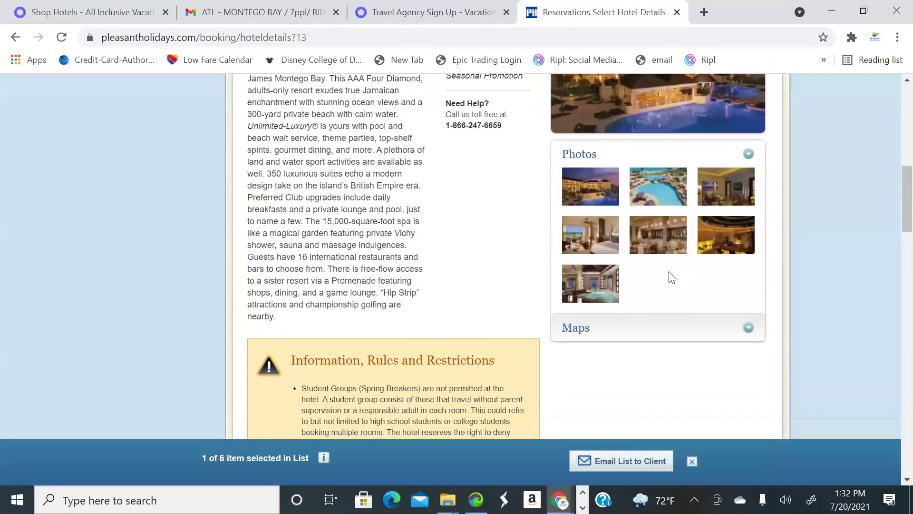
{"action": "scroll", "coordinate": [671, 273], "scroll_direction": "up", "scroll_amount": 6}
{"action": "scroll", "coordinate": [356, 201], "scroll_direction": "up", "scroll_amount": 2}
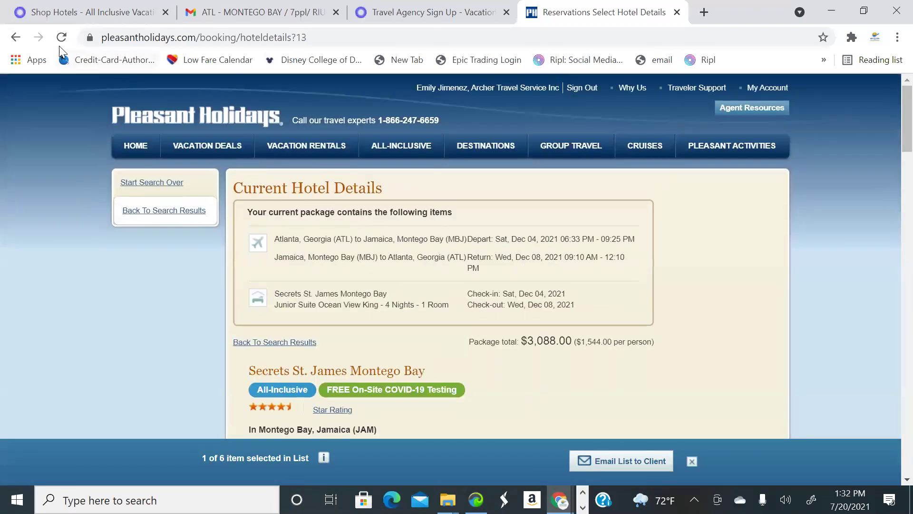
{"action": "left_click", "coordinate": [16, 37]}
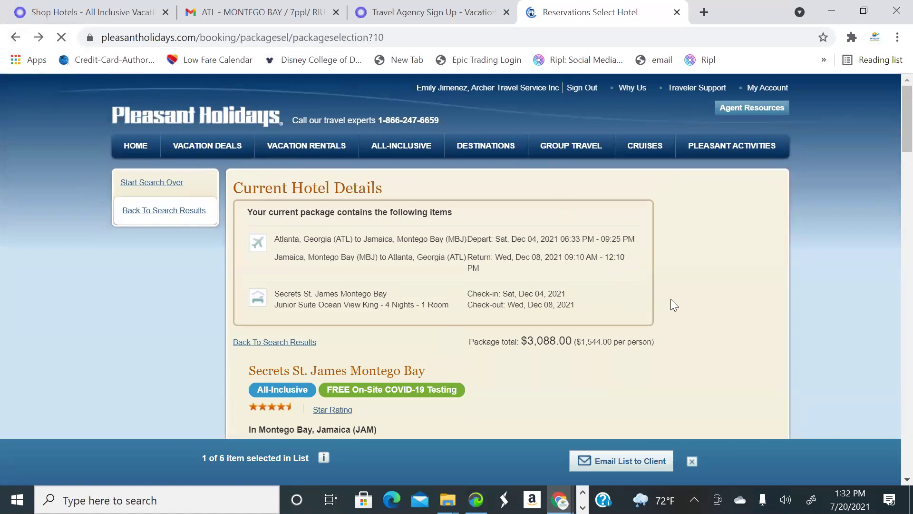
{"action": "scroll", "coordinate": [618, 291], "scroll_direction": "up", "scroll_amount": 10}
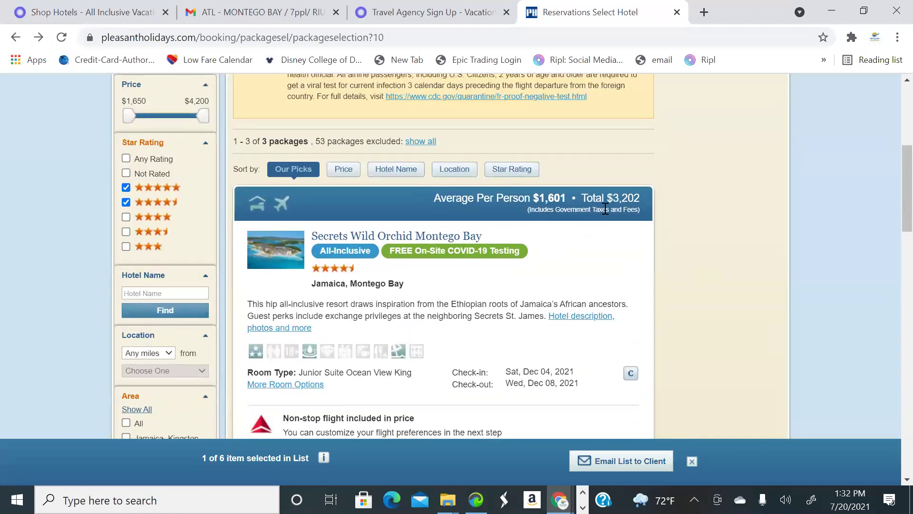
{"action": "scroll", "coordinate": [562, 206], "scroll_direction": "down", "scroll_amount": 6}
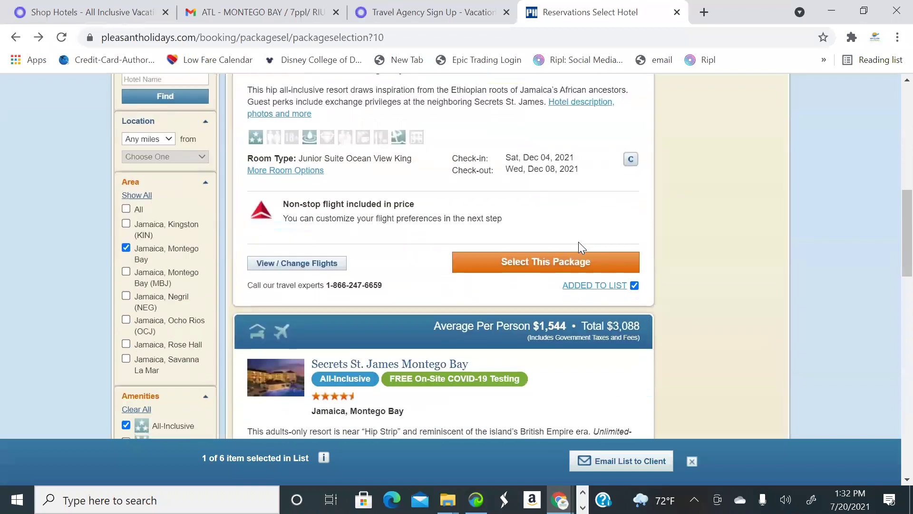
{"action": "scroll", "coordinate": [563, 263], "scroll_direction": "down", "scroll_amount": 2}
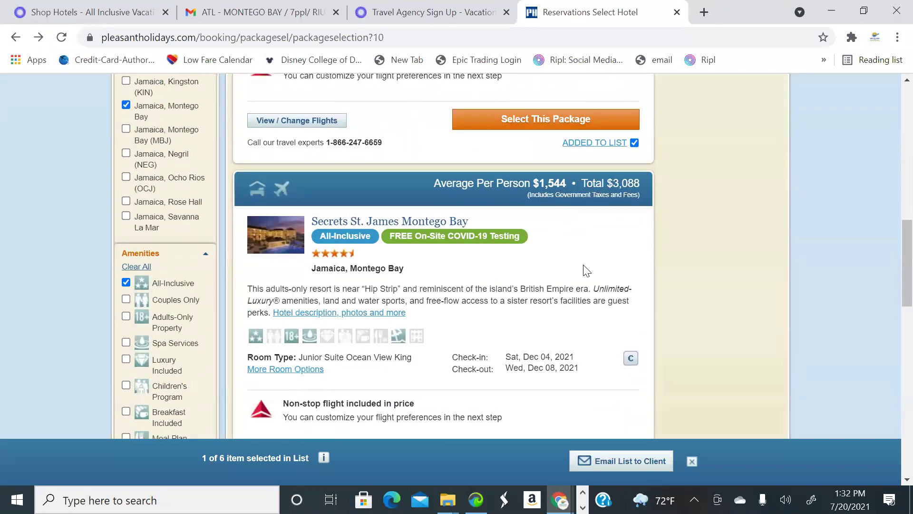
{"action": "scroll", "coordinate": [587, 271], "scroll_direction": "down", "scroll_amount": 3}
{"action": "scroll", "coordinate": [546, 337], "scroll_direction": "down", "scroll_amount": 3}
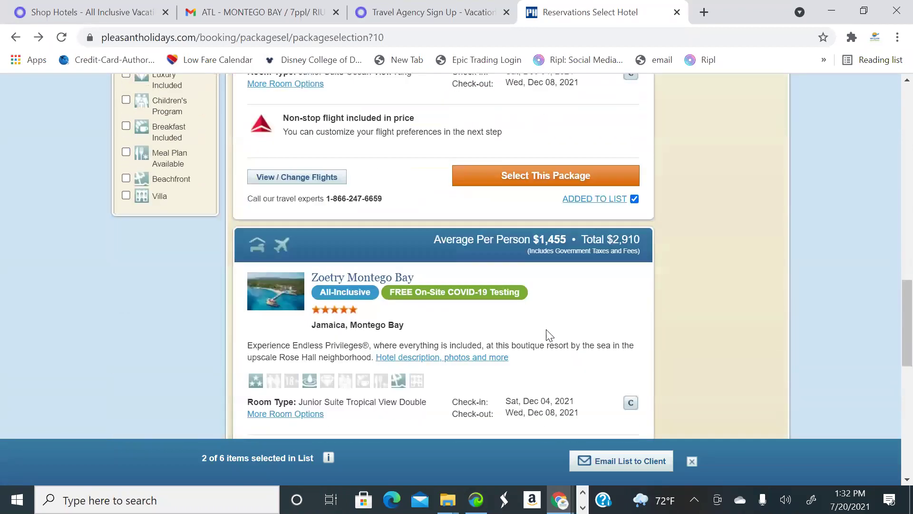
{"action": "scroll", "coordinate": [560, 308], "scroll_direction": "down", "scroll_amount": 3}
{"action": "scroll", "coordinate": [585, 269], "scroll_direction": "down", "scroll_amount": 5}
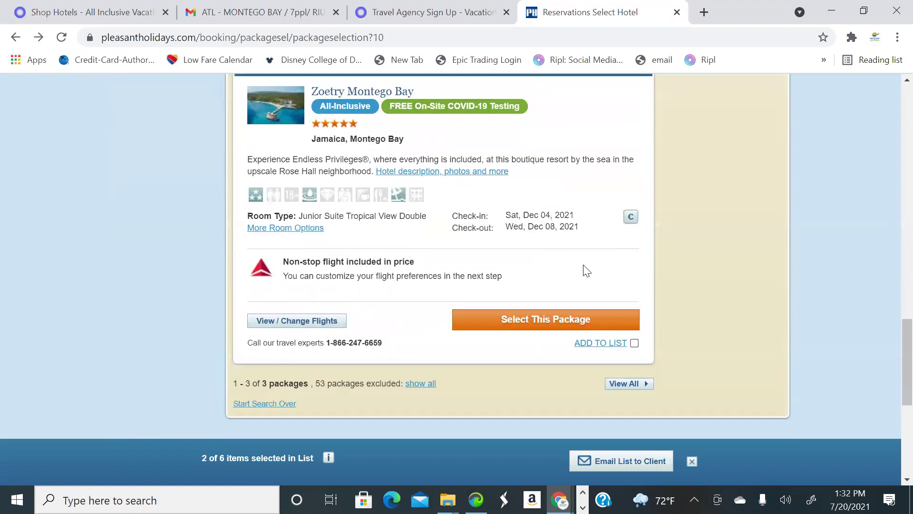
{"action": "scroll", "coordinate": [650, 212], "scroll_direction": "up", "scroll_amount": 6}
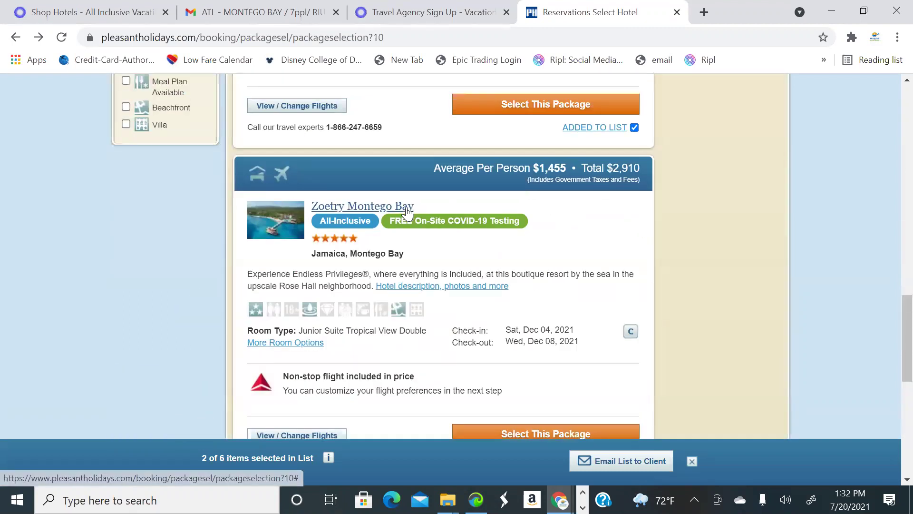
Open Zoetry Montego Bay and page through its gallery photos, including Spa and Dining
{"action": "left_click", "coordinate": [407, 208]}
{"action": "scroll", "coordinate": [482, 210], "scroll_direction": "down", "scroll_amount": 9}
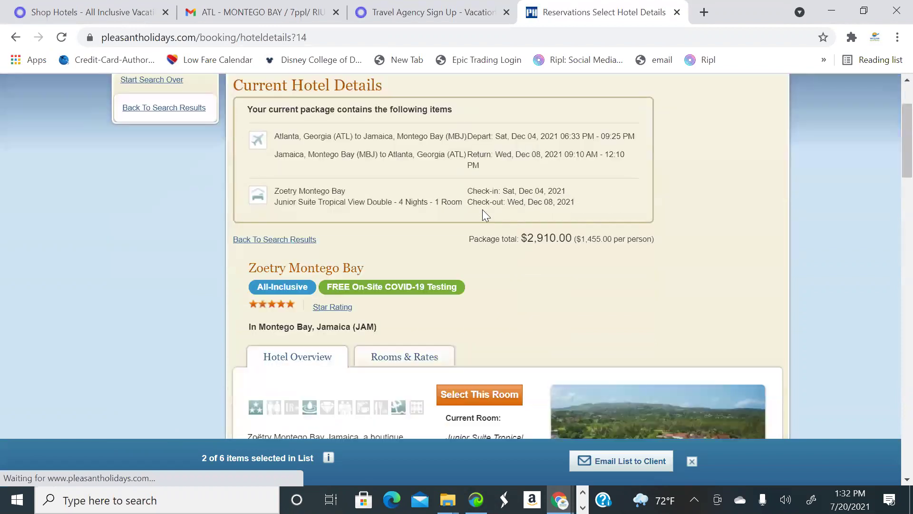
{"action": "left_click", "coordinate": [597, 258]}
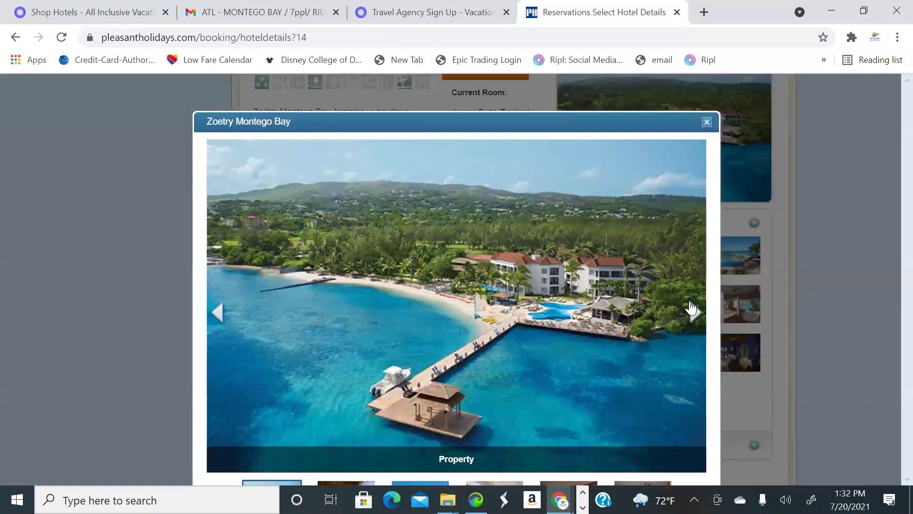
{"action": "left_click", "coordinate": [692, 313]}
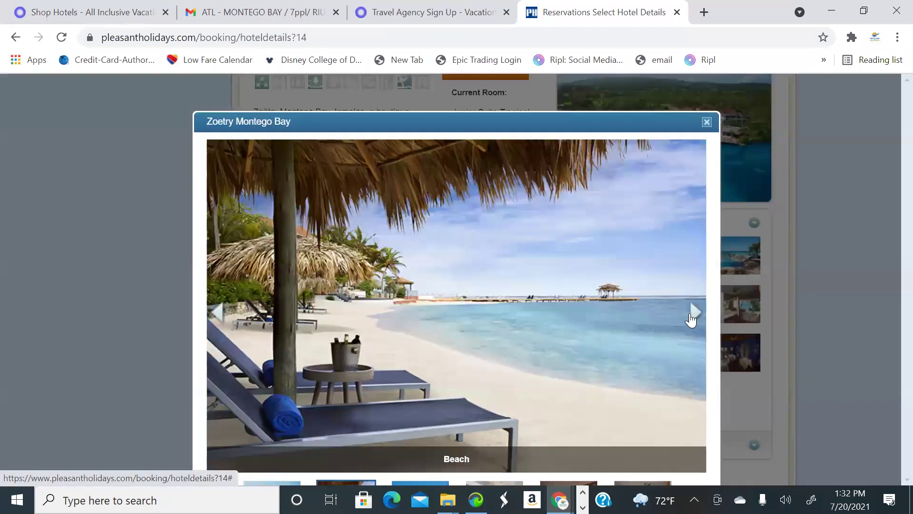
{"action": "left_click", "coordinate": [692, 314]}
{"action": "left_click", "coordinate": [693, 313]}
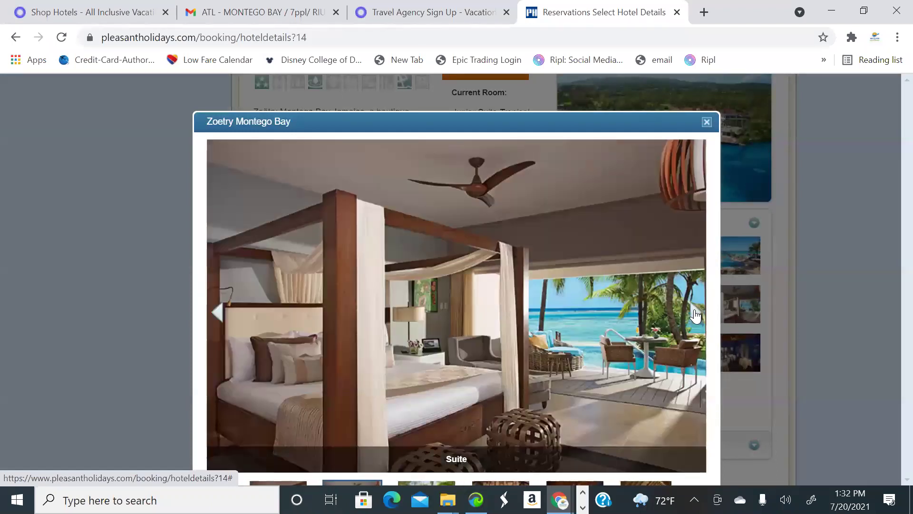
{"action": "left_click", "coordinate": [695, 314]}
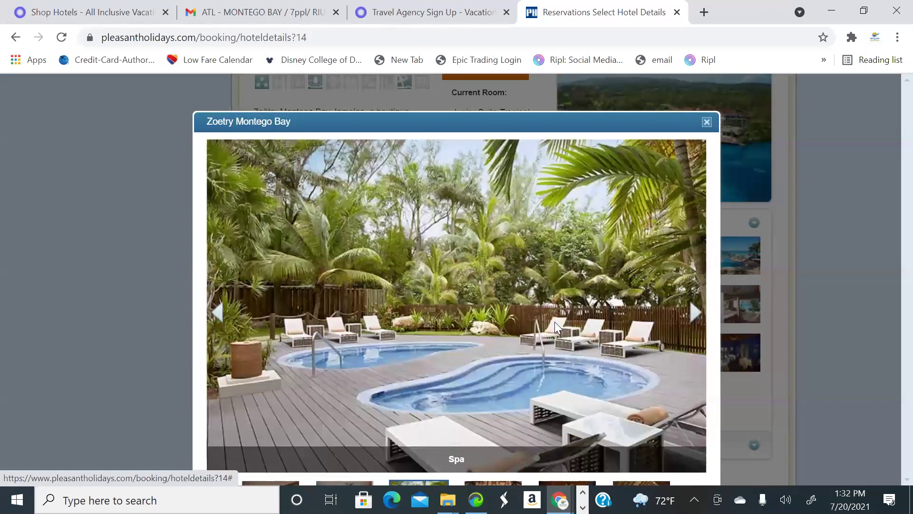
{"action": "left_click", "coordinate": [702, 321]}
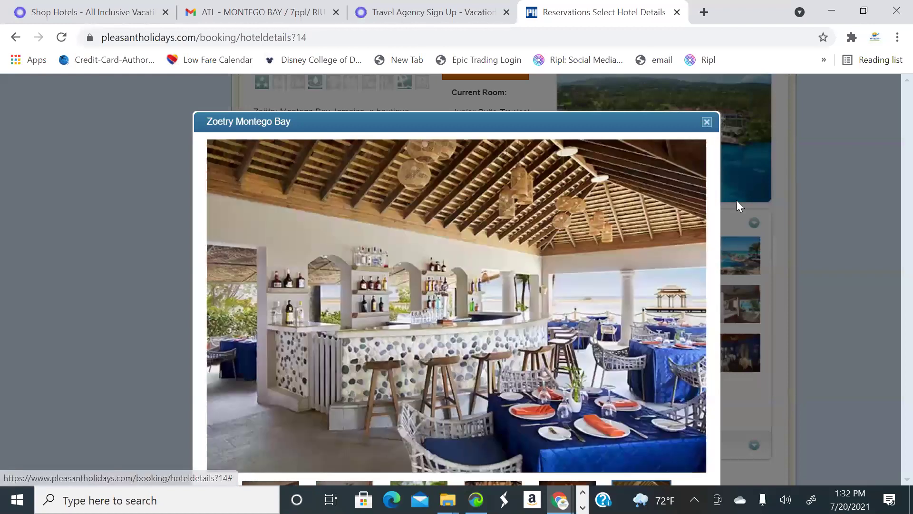
{"action": "left_click", "coordinate": [730, 256]}
Scroll through the rest of the Zoetry Montego Bay page
{"action": "scroll", "coordinate": [724, 318], "scroll_direction": "down", "scroll_amount": 2}
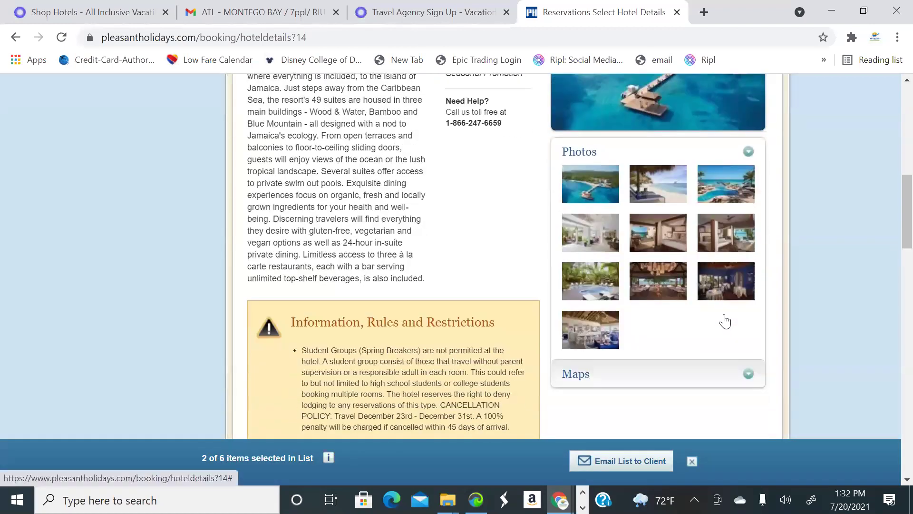
{"action": "scroll", "coordinate": [724, 319], "scroll_direction": "up", "scroll_amount": 7}
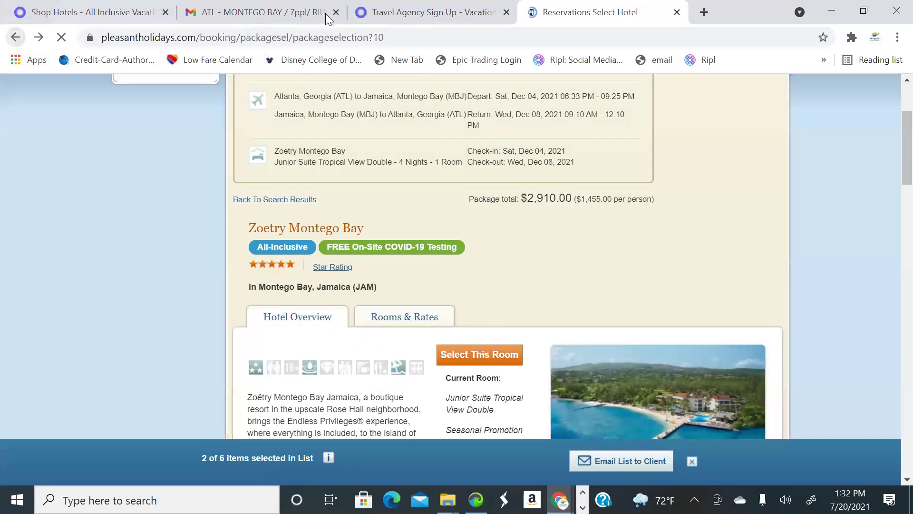
{"action": "scroll", "coordinate": [595, 306], "scroll_direction": "down", "scroll_amount": 3}
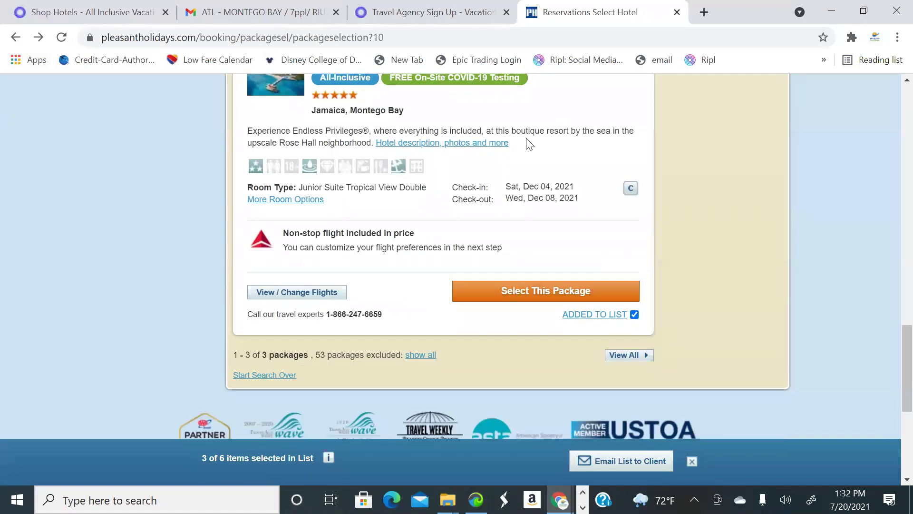
{"action": "scroll", "coordinate": [383, 245], "scroll_direction": "up", "scroll_amount": 15}
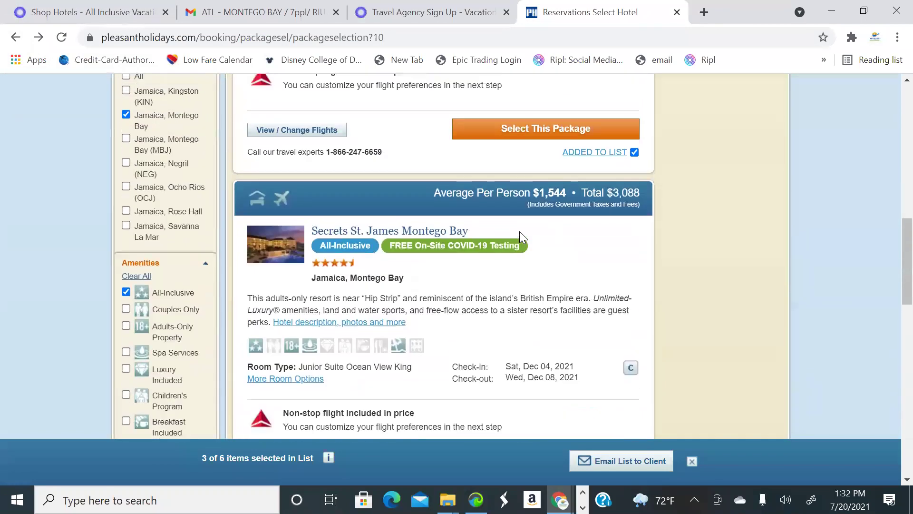
{"action": "scroll", "coordinate": [362, 247], "scroll_direction": "down", "scroll_amount": 3}
{"action": "scroll", "coordinate": [376, 292], "scroll_direction": "down", "scroll_amount": 5}
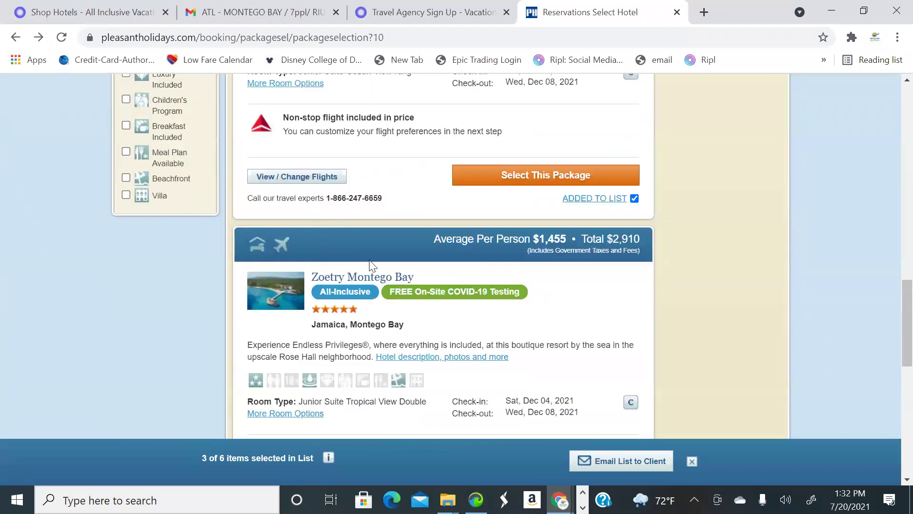
Switch the Zoetry package's departure to the 09:25 AM Delta 1997 nonstop from Atlanta ($3,313 total)
{"action": "left_click", "coordinate": [306, 363]}
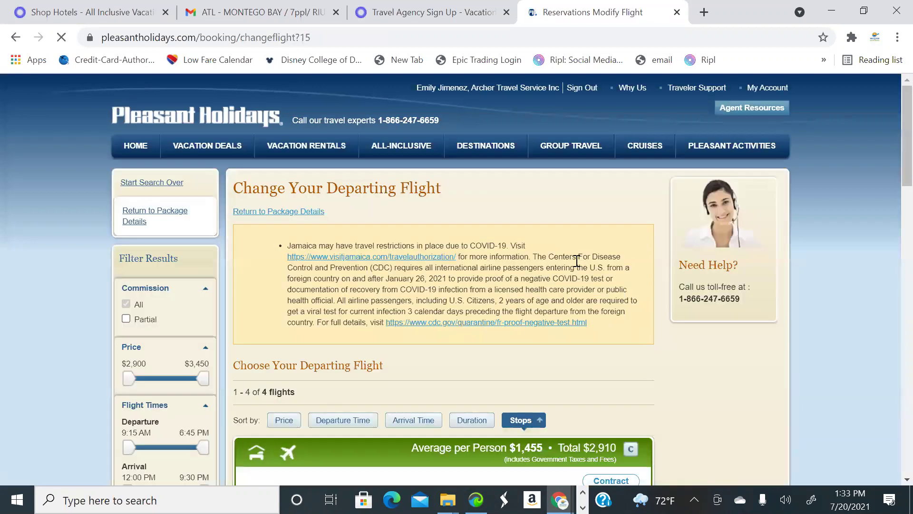
{"action": "scroll", "coordinate": [532, 273], "scroll_direction": "down", "scroll_amount": 6}
{"action": "scroll", "coordinate": [401, 275], "scroll_direction": "down", "scroll_amount": 5}
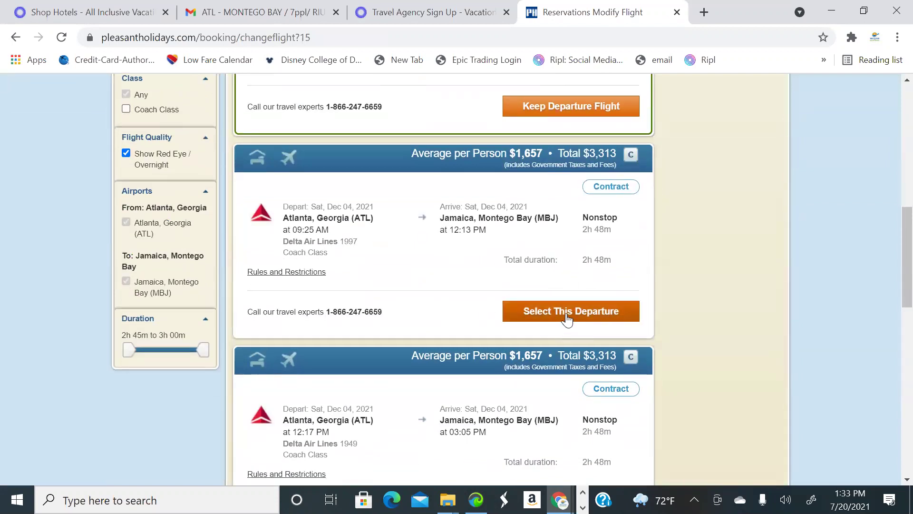
{"action": "left_click", "coordinate": [561, 314]}
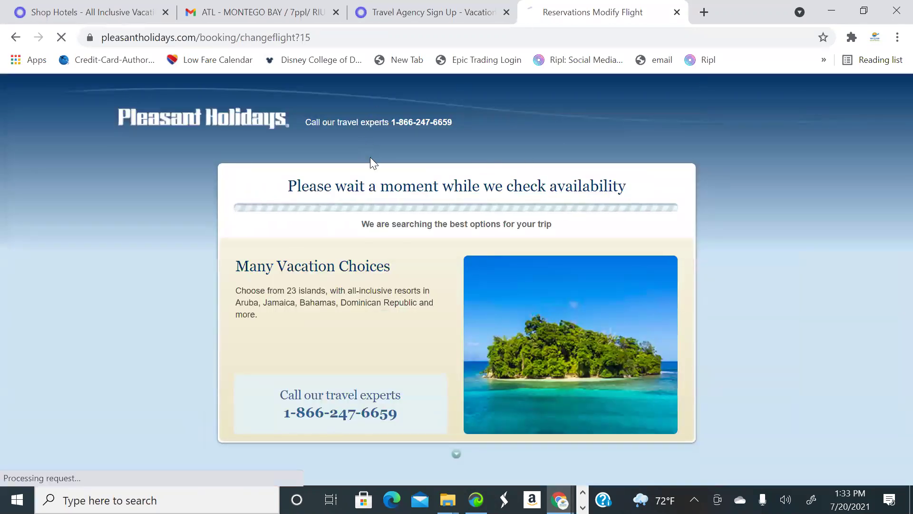
Choose a Delta nonstop return from Montego Bay to Atlanta on Dec 08 among the 8 listed
{"action": "scroll", "coordinate": [484, 242], "scroll_direction": "down", "scroll_amount": 8}
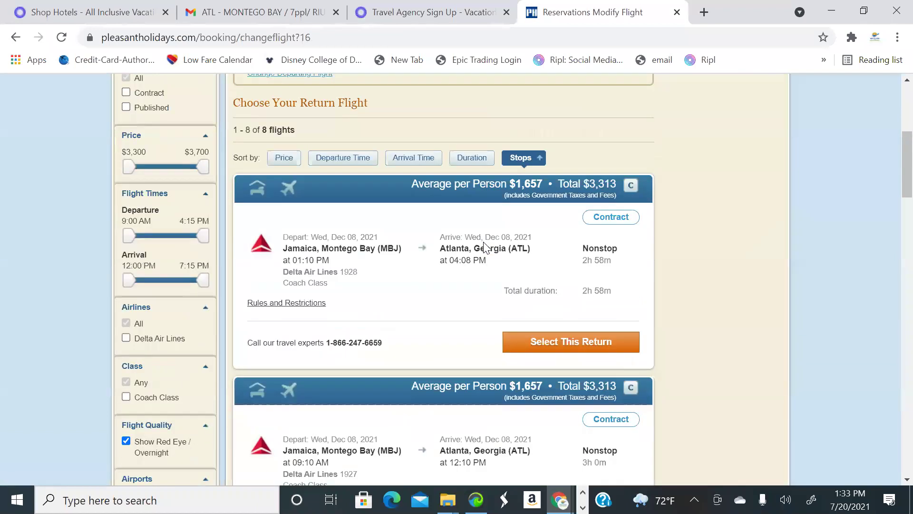
{"action": "scroll", "coordinate": [484, 243], "scroll_direction": "up", "scroll_amount": 1}
{"action": "scroll", "coordinate": [485, 243], "scroll_direction": "up", "scroll_amount": 2}
{"action": "scroll", "coordinate": [483, 245], "scroll_direction": "down", "scroll_amount": 3}
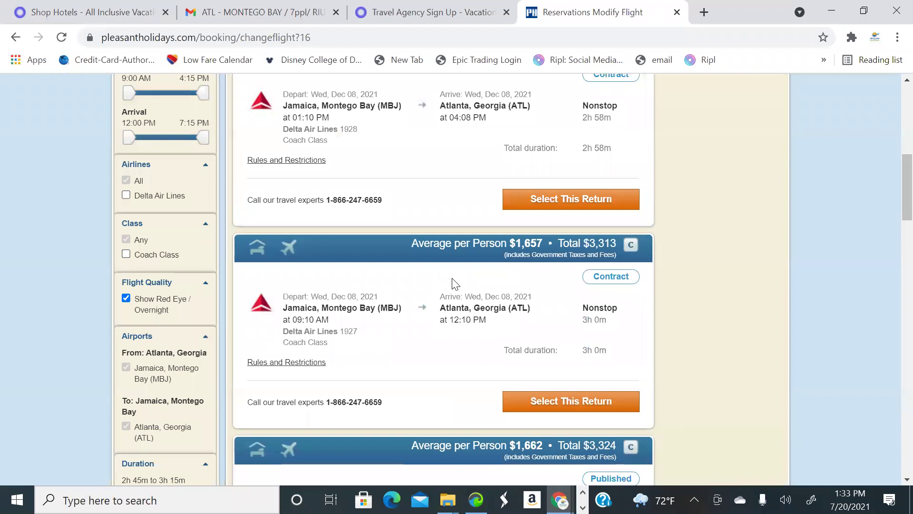
{"action": "scroll", "coordinate": [498, 263], "scroll_direction": "up", "scroll_amount": 2}
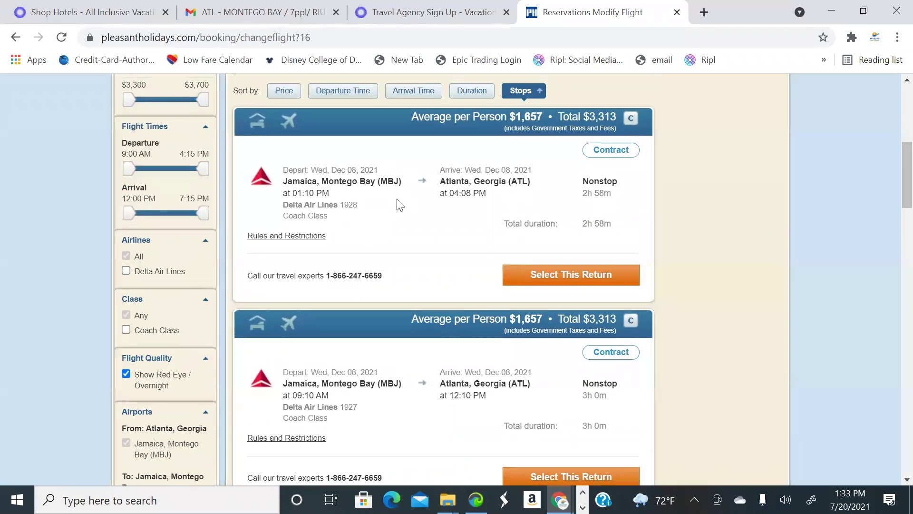
{"action": "scroll", "coordinate": [317, 189], "scroll_direction": "up", "scroll_amount": 4}
{"action": "scroll", "coordinate": [411, 243], "scroll_direction": "down", "scroll_amount": 3}
{"action": "scroll", "coordinate": [384, 232], "scroll_direction": "down", "scroll_amount": 2}
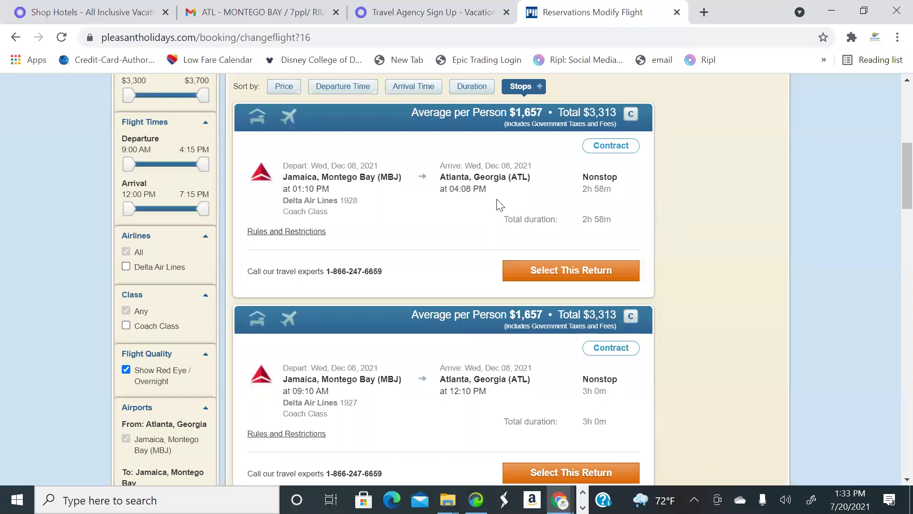
{"action": "left_click", "coordinate": [547, 272]}
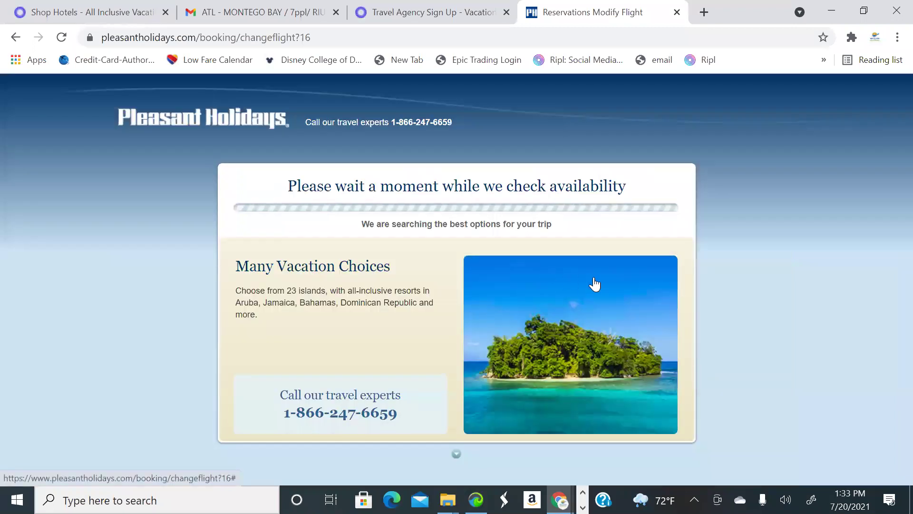
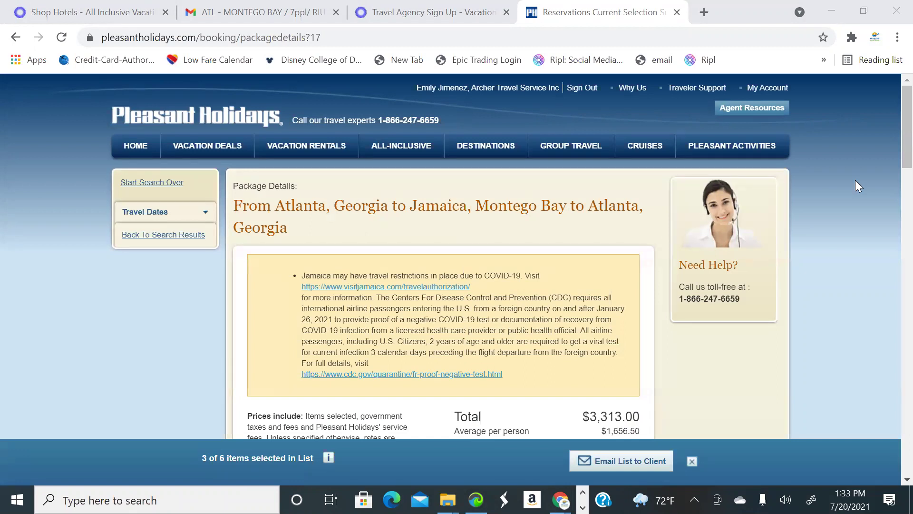
Review the Zoetry Montego Bay Dec 4–8 Delta flights, rooms and total, then go back a page
{"action": "scroll", "coordinate": [517, 261], "scroll_direction": "down", "scroll_amount": 3}
{"action": "scroll", "coordinate": [569, 257], "scroll_direction": "up", "scroll_amount": 3}
{"action": "scroll", "coordinate": [568, 251], "scroll_direction": "down", "scroll_amount": 8}
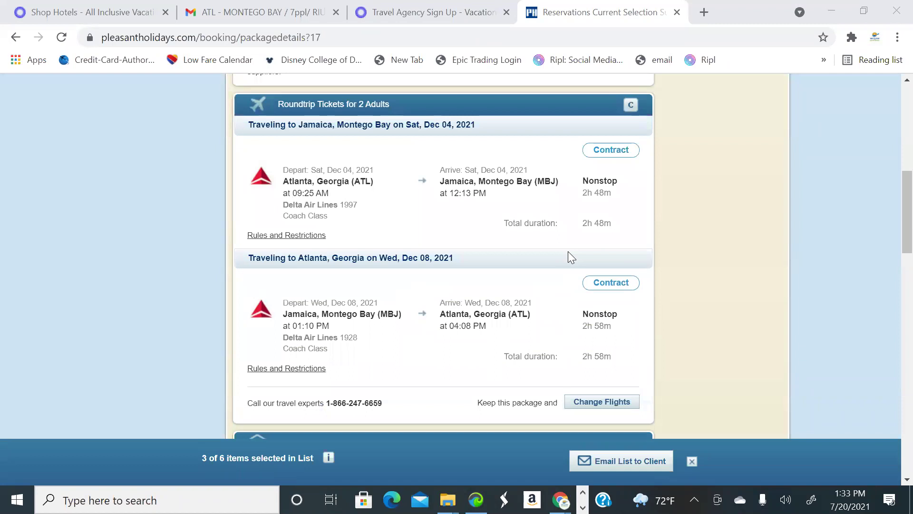
{"action": "scroll", "coordinate": [467, 203], "scroll_direction": "down", "scroll_amount": 2}
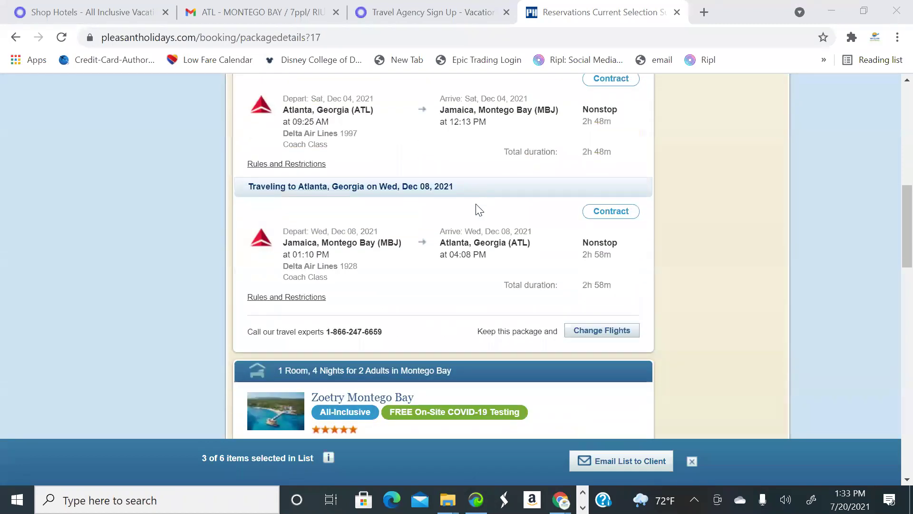
{"action": "scroll", "coordinate": [479, 223], "scroll_direction": "down", "scroll_amount": 11}
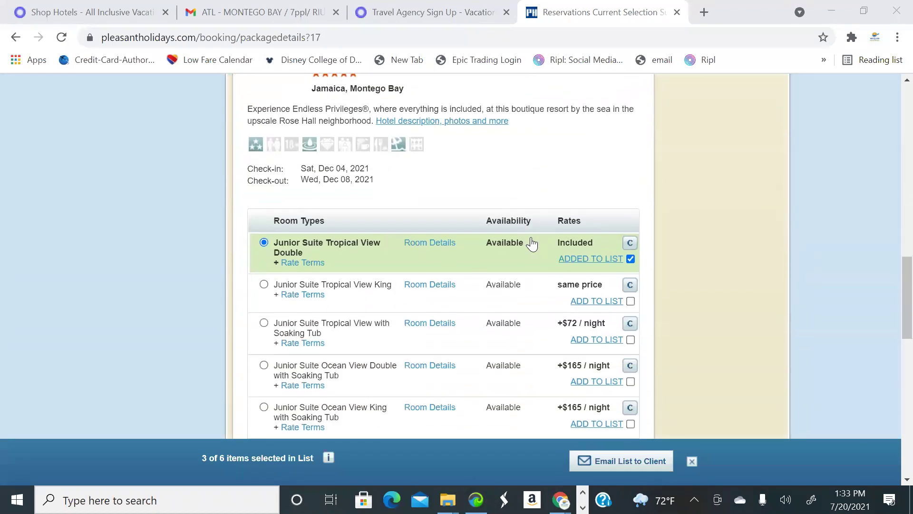
{"action": "scroll", "coordinate": [559, 259], "scroll_direction": "down", "scroll_amount": 3}
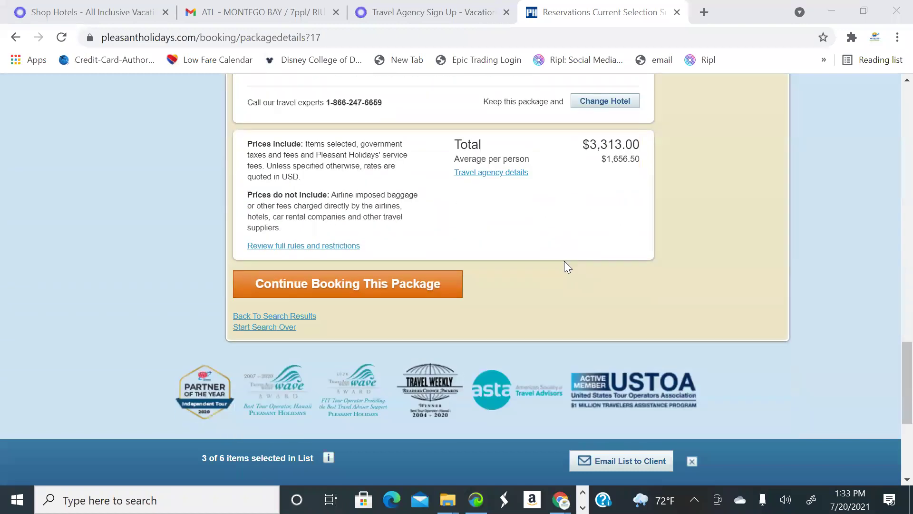
{"action": "scroll", "coordinate": [564, 261], "scroll_direction": "down", "scroll_amount": 1}
{"action": "scroll", "coordinate": [564, 260], "scroll_direction": "up", "scroll_amount": 4}
{"action": "scroll", "coordinate": [581, 299], "scroll_direction": "up", "scroll_amount": 3}
{"action": "scroll", "coordinate": [582, 301], "scroll_direction": "down", "scroll_amount": 6}
{"action": "scroll", "coordinate": [568, 308], "scroll_direction": "up", "scroll_amount": 3}
{"action": "scroll", "coordinate": [597, 300], "scroll_direction": "up", "scroll_amount": 5}
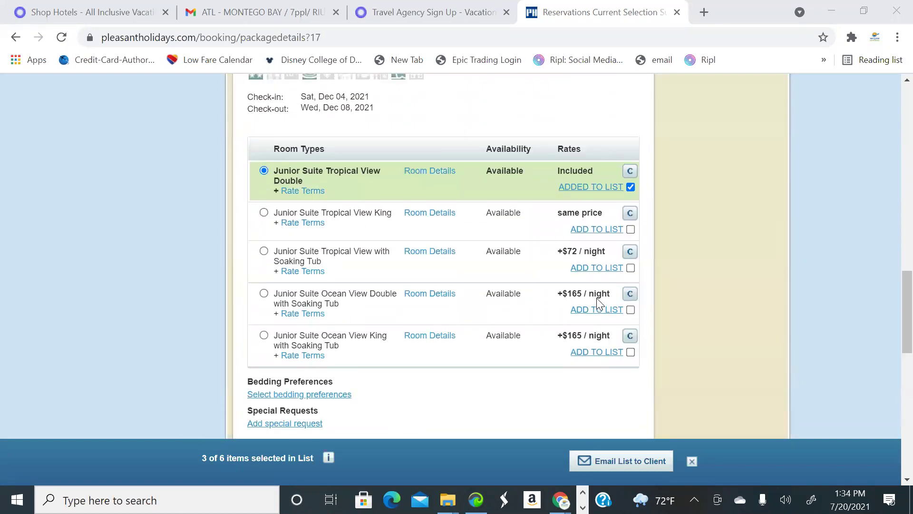
{"action": "scroll", "coordinate": [600, 295], "scroll_direction": "up", "scroll_amount": 5}
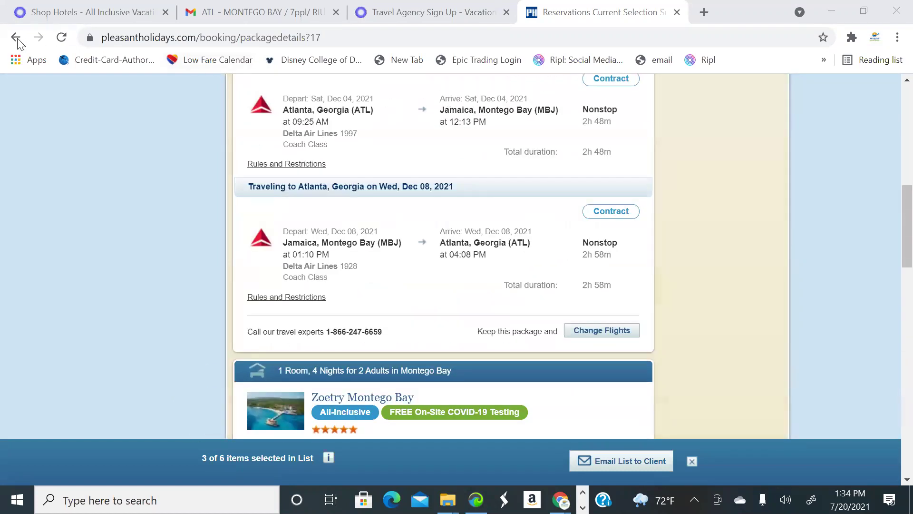
{"action": "left_click", "coordinate": [17, 40]}
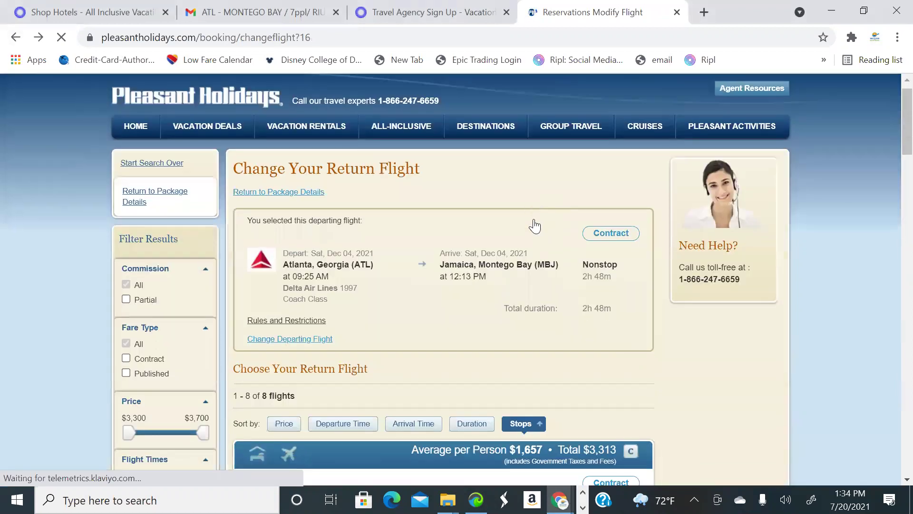
Go back past the Change Return and Change Departing Flight pages to the 3 filtered packages
{"action": "scroll", "coordinate": [564, 238], "scroll_direction": "up", "scroll_amount": 5}
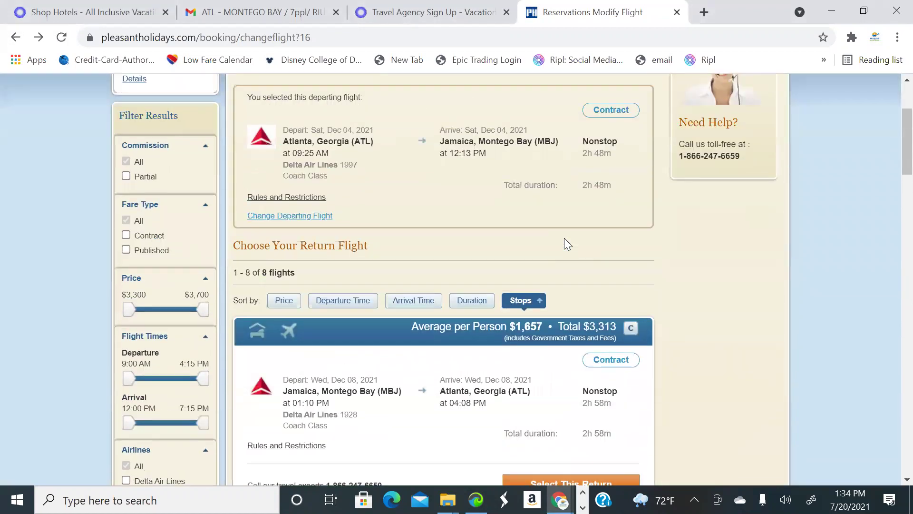
{"action": "scroll", "coordinate": [570, 237], "scroll_direction": "down", "scroll_amount": 6}
{"action": "scroll", "coordinate": [615, 254], "scroll_direction": "down", "scroll_amount": 3}
{"action": "scroll", "coordinate": [591, 247], "scroll_direction": "up", "scroll_amount": 6}
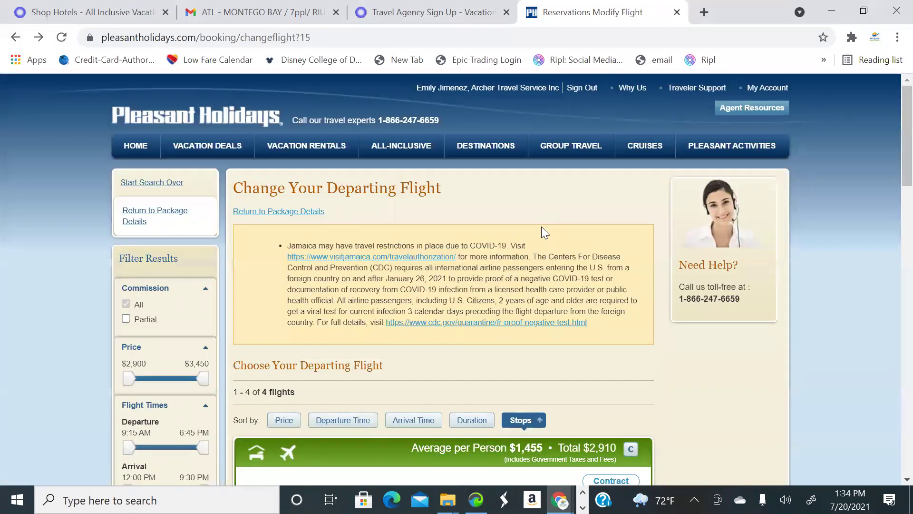
{"action": "scroll", "coordinate": [542, 228], "scroll_direction": "down", "scroll_amount": 6}
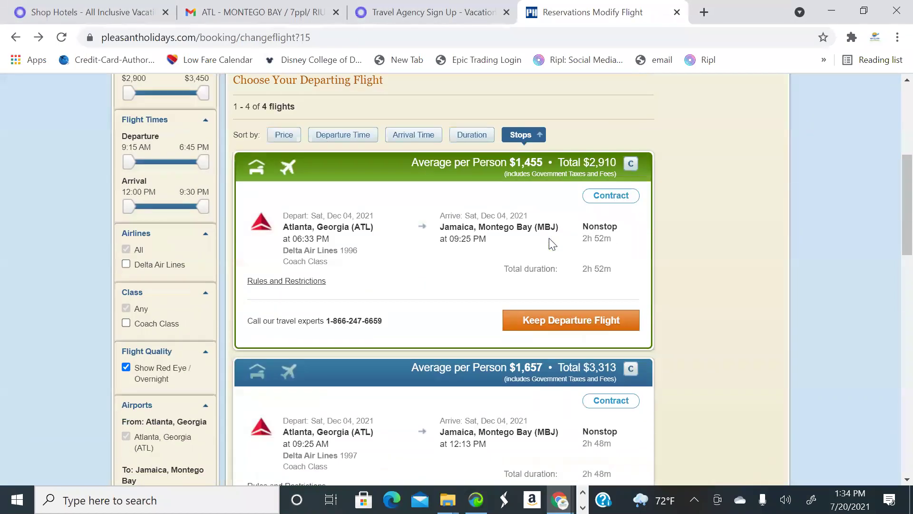
{"action": "scroll", "coordinate": [552, 243], "scroll_direction": "down", "scroll_amount": 4}
{"action": "scroll", "coordinate": [571, 245], "scroll_direction": "up", "scroll_amount": 5}
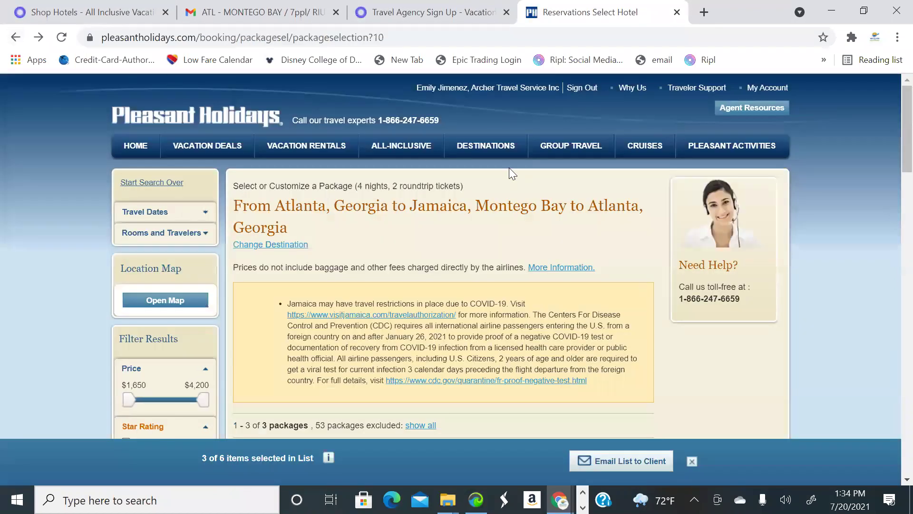
Compare prices and rooms across the Secrets Wild Orchid, Secrets St. James and Zoetry package cards
{"action": "scroll", "coordinate": [534, 184], "scroll_direction": "down", "scroll_amount": 6}
{"action": "scroll", "coordinate": [563, 223], "scroll_direction": "down", "scroll_amount": 11}
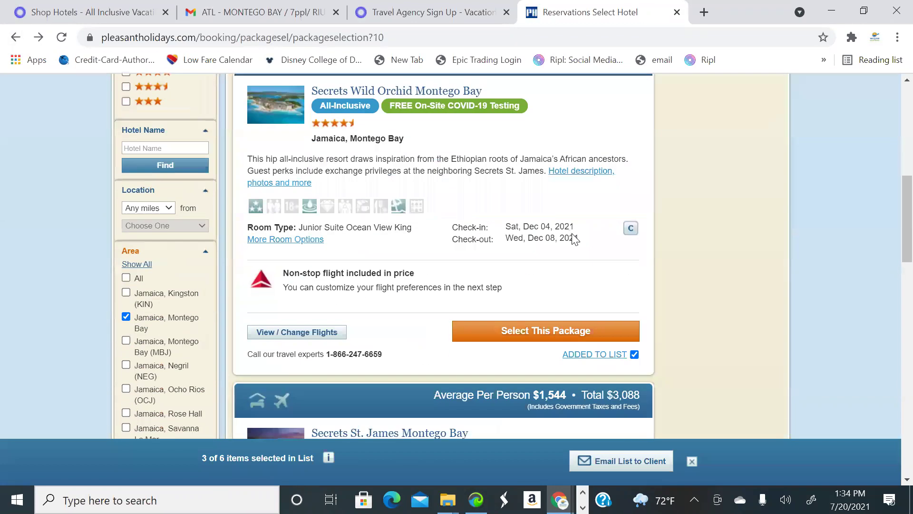
{"action": "scroll", "coordinate": [584, 241], "scroll_direction": "down", "scroll_amount": 11}
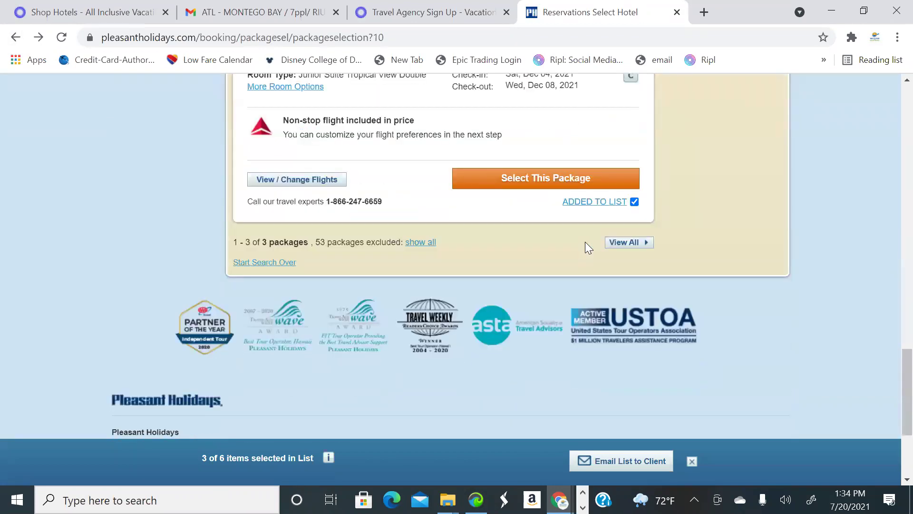
{"action": "scroll", "coordinate": [588, 241], "scroll_direction": "up", "scroll_amount": 4}
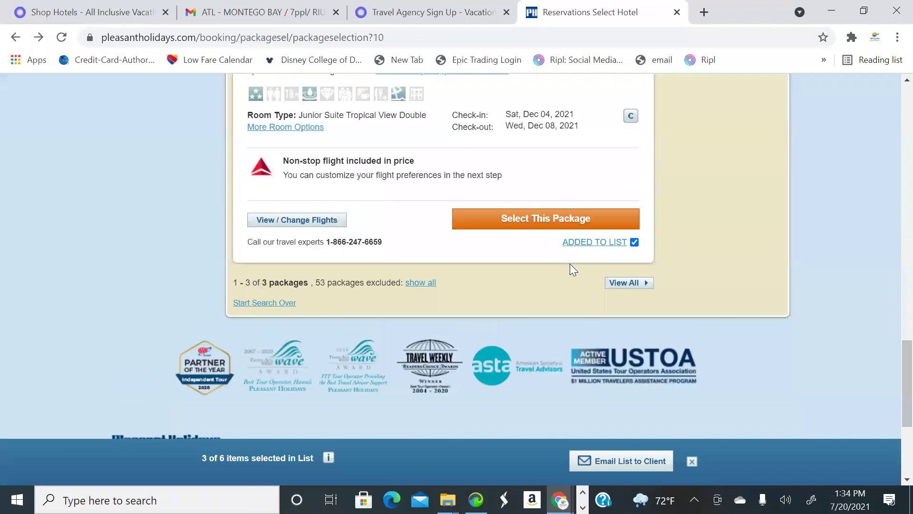
{"action": "scroll", "coordinate": [570, 264], "scroll_direction": "up", "scroll_amount": 2}
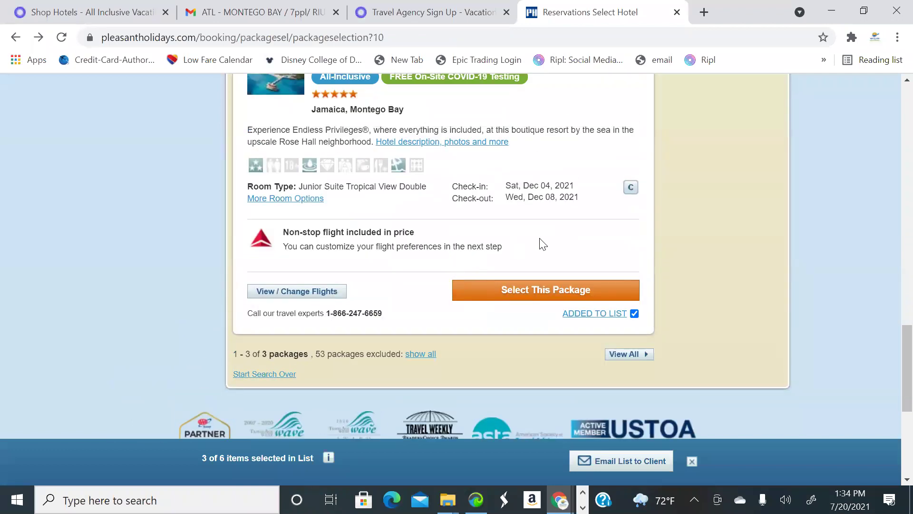
{"action": "scroll", "coordinate": [579, 256], "scroll_direction": "up", "scroll_amount": 3}
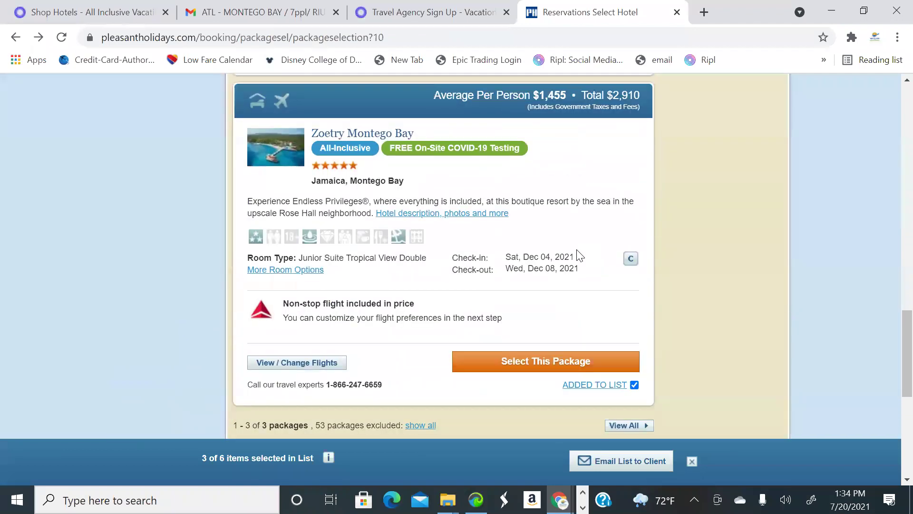
{"action": "scroll", "coordinate": [578, 256], "scroll_direction": "down", "scroll_amount": 3}
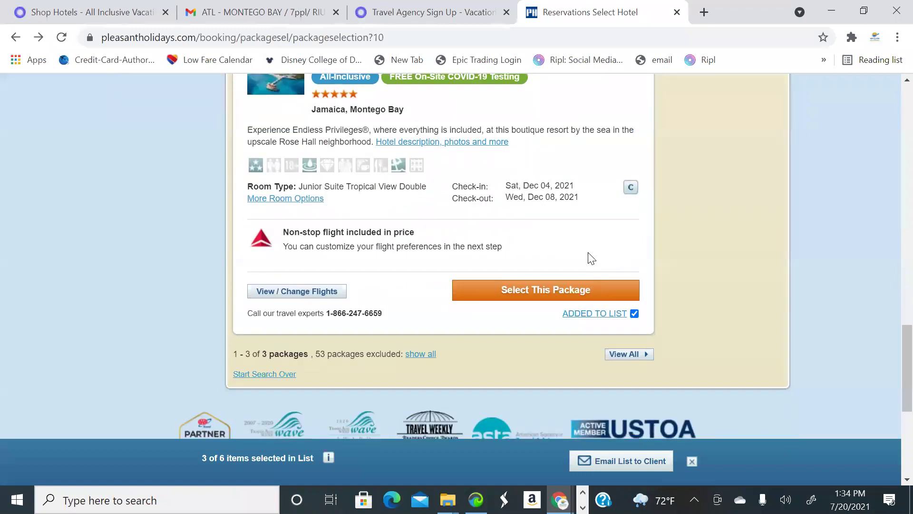
{"action": "scroll", "coordinate": [591, 258], "scroll_direction": "up", "scroll_amount": 3}
{"action": "scroll", "coordinate": [589, 257], "scroll_direction": "down", "scroll_amount": 4}
{"action": "scroll", "coordinate": [515, 290], "scroll_direction": "up", "scroll_amount": 5}
{"action": "scroll", "coordinate": [520, 290], "scroll_direction": "up", "scroll_amount": 15}
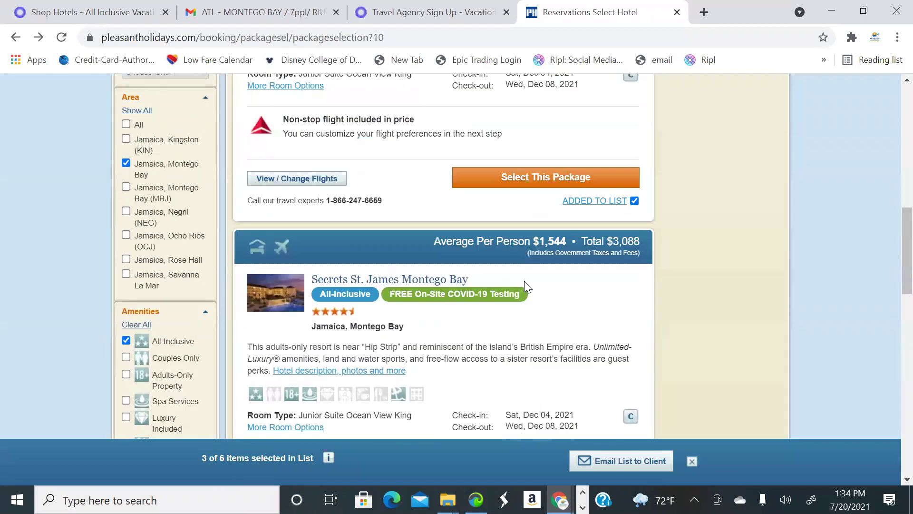
{"action": "scroll", "coordinate": [527, 278], "scroll_direction": "down", "scroll_amount": 7}
{"action": "scroll", "coordinate": [530, 284], "scroll_direction": "down", "scroll_amount": 12}
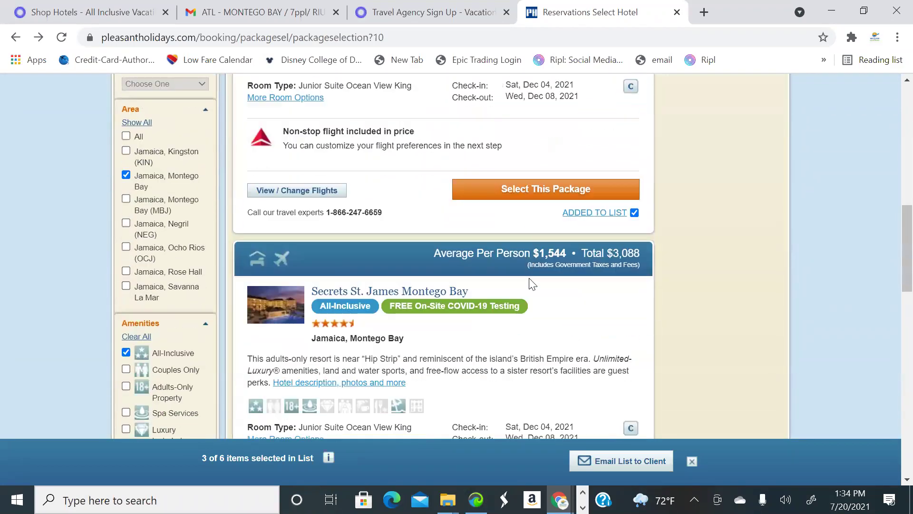
{"action": "scroll", "coordinate": [534, 284], "scroll_direction": "down", "scroll_amount": 4}
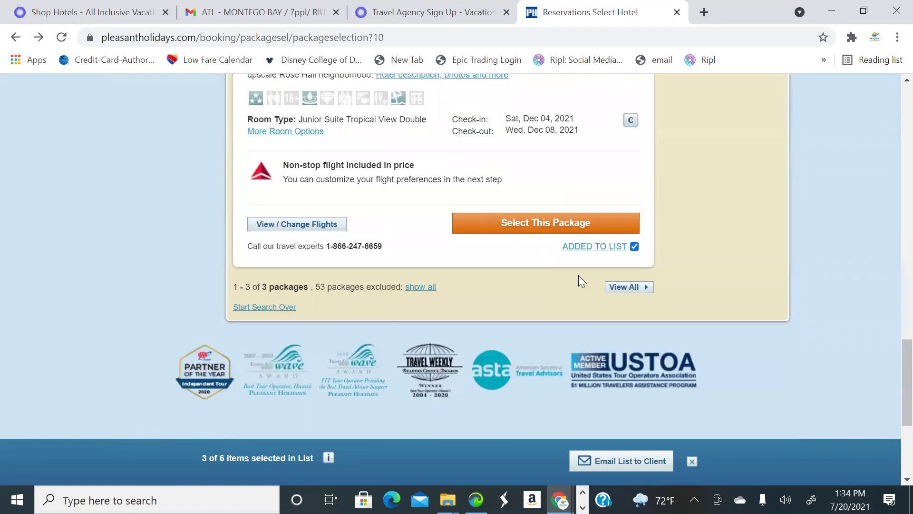
{"action": "scroll", "coordinate": [579, 278], "scroll_direction": "up", "scroll_amount": 11}
{"action": "scroll", "coordinate": [593, 268], "scroll_direction": "up", "scroll_amount": 10}
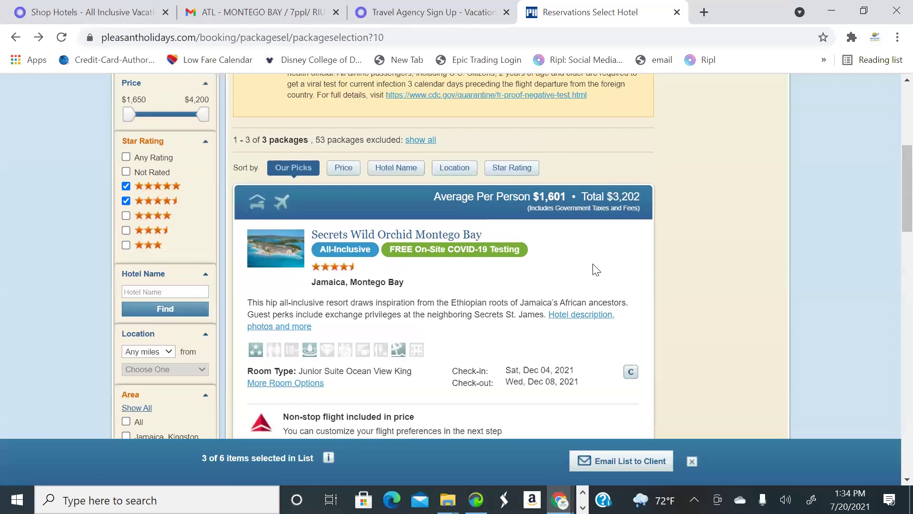
{"action": "scroll", "coordinate": [527, 253], "scroll_direction": "down", "scroll_amount": 3}
{"action": "scroll", "coordinate": [532, 260], "scroll_direction": "down", "scroll_amount": 20}
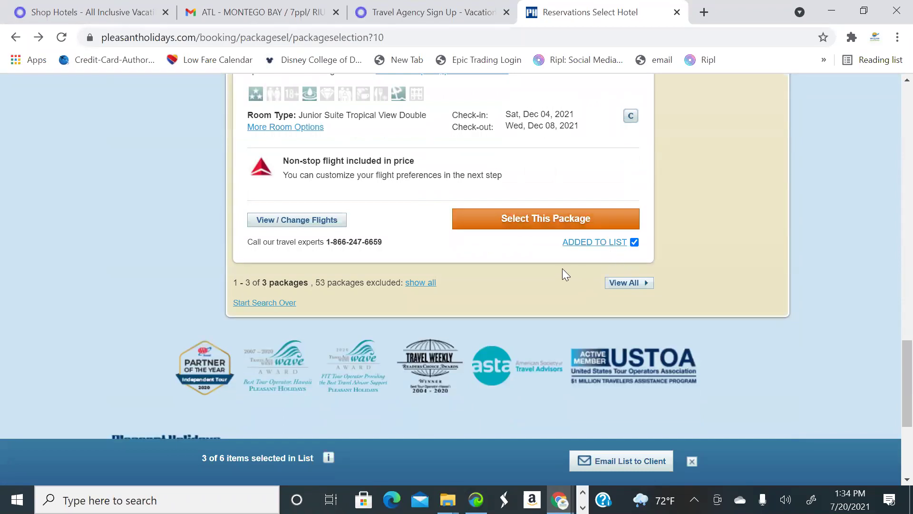
{"action": "scroll", "coordinate": [563, 266], "scroll_direction": "down", "scroll_amount": 2}
{"action": "scroll", "coordinate": [567, 263], "scroll_direction": "up", "scroll_amount": 3}
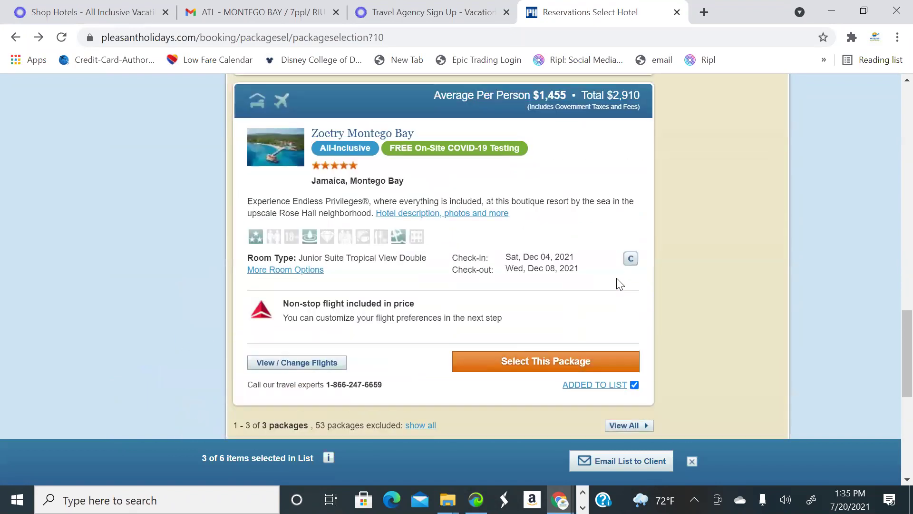
{"action": "scroll", "coordinate": [616, 280], "scroll_direction": "down", "scroll_amount": 4}
{"action": "scroll", "coordinate": [640, 300], "scroll_direction": "up", "scroll_amount": 2}
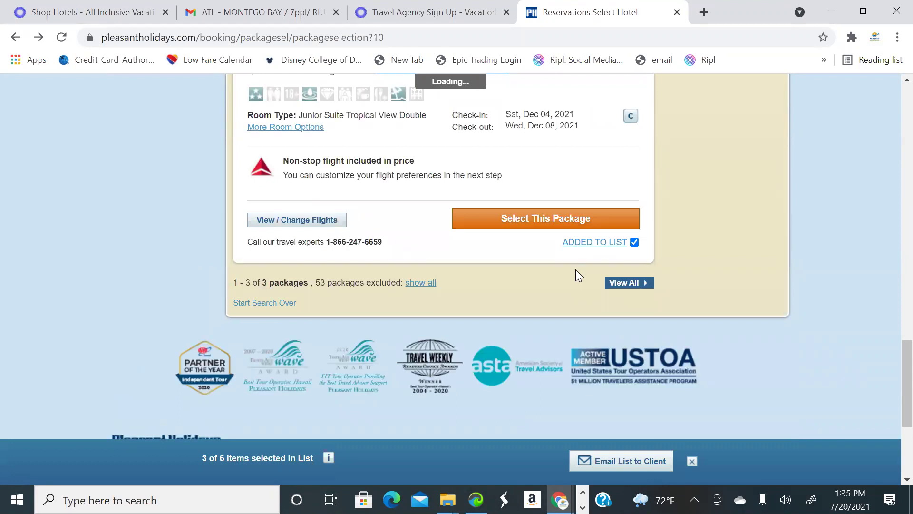
{"action": "scroll", "coordinate": [581, 266], "scroll_direction": "up", "scroll_amount": 10}
{"action": "scroll", "coordinate": [599, 260], "scroll_direction": "up", "scroll_amount": 15}
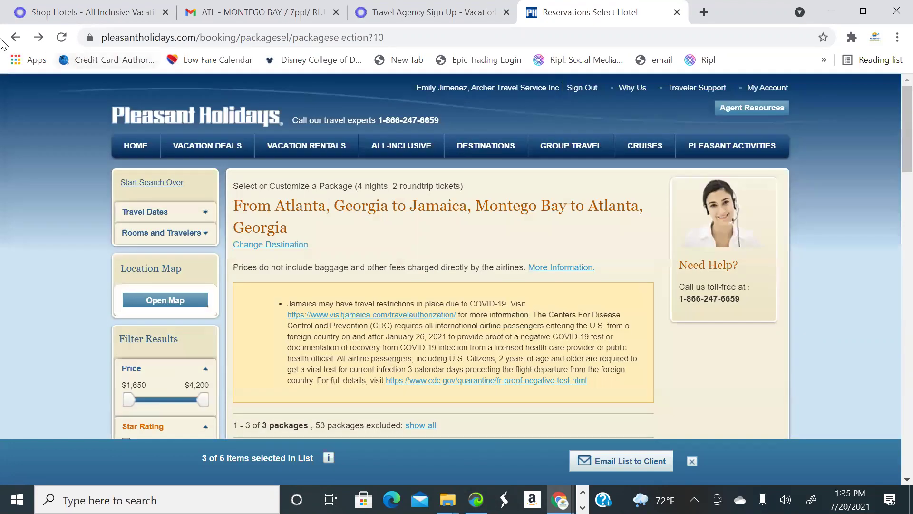
From the trip form, rerun the Atlanta–Montego Bay Dec 4–8 search for 2 adults
{"action": "left_click", "coordinate": [16, 38]}
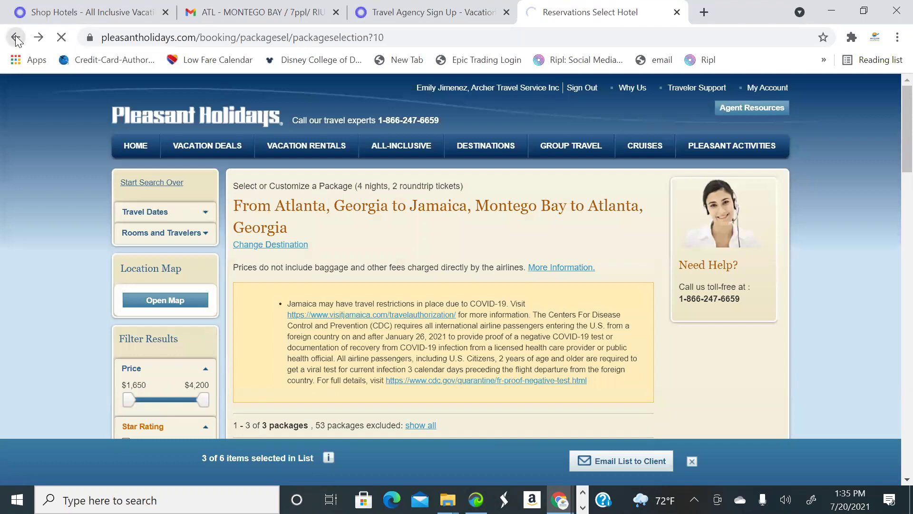
{"action": "scroll", "coordinate": [530, 178], "scroll_direction": "down", "scroll_amount": 4}
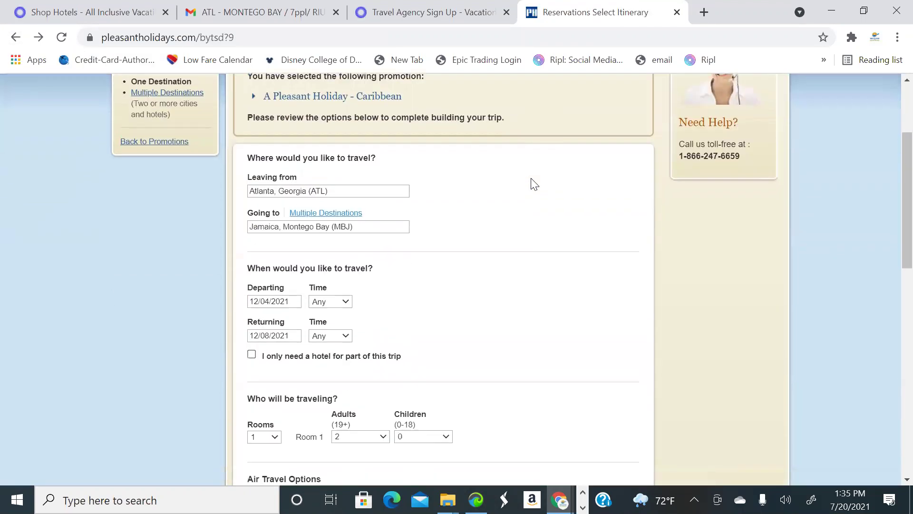
{"action": "scroll", "coordinate": [705, 124], "scroll_direction": "up", "scroll_amount": 4}
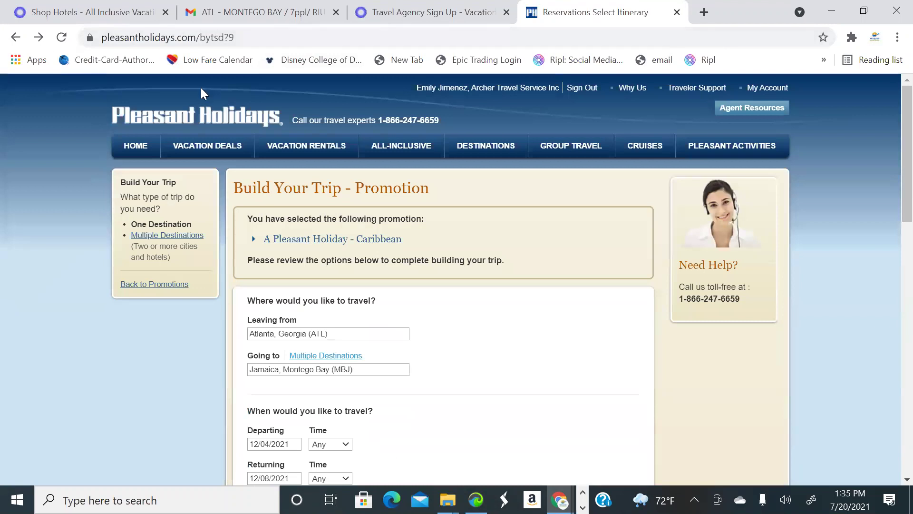
{"action": "scroll", "coordinate": [521, 235], "scroll_direction": "down", "scroll_amount": 3}
{"action": "scroll", "coordinate": [516, 243], "scroll_direction": "up", "scroll_amount": 3}
{"action": "scroll", "coordinate": [464, 261], "scroll_direction": "down", "scroll_amount": 6}
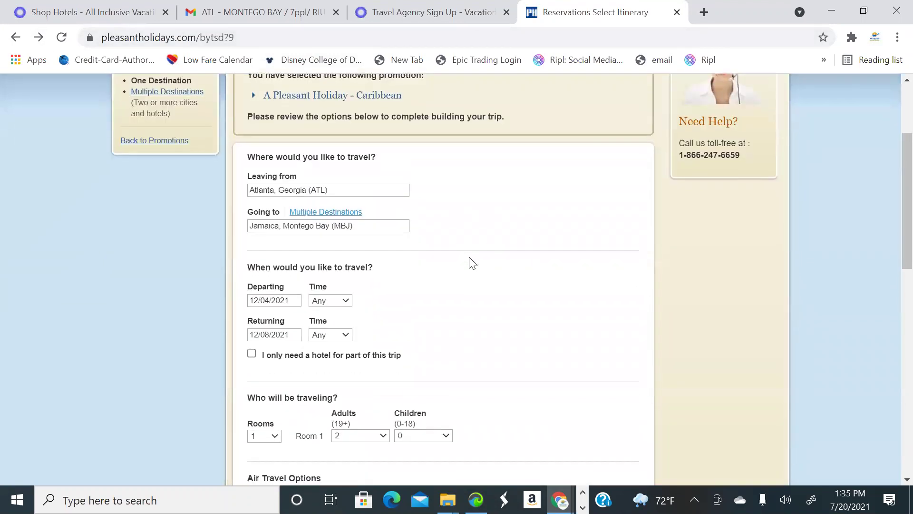
{"action": "scroll", "coordinate": [472, 264], "scroll_direction": "down", "scroll_amount": 5}
{"action": "left_click", "coordinate": [367, 362]}
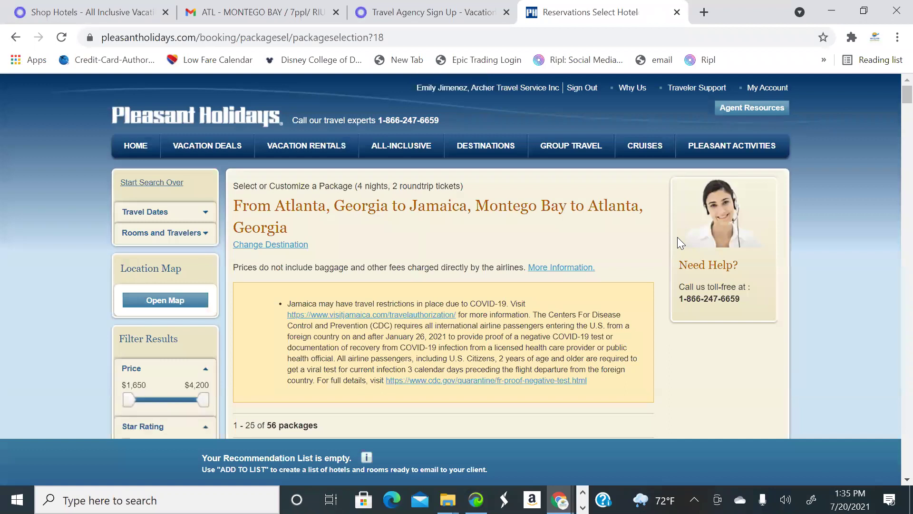
Filter the results to All-Inclusive resorts rated 5 and 4.5 stars
{"action": "scroll", "coordinate": [476, 264], "scroll_direction": "down", "scroll_amount": 5}
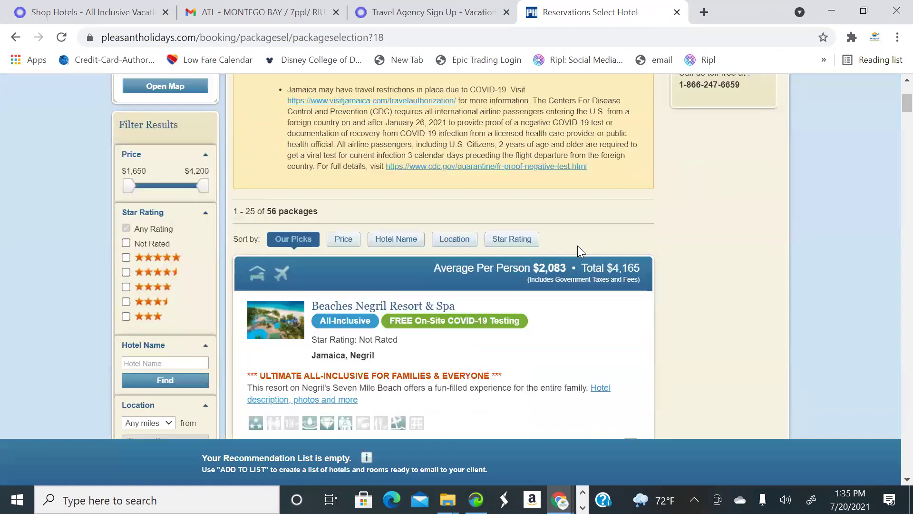
{"action": "scroll", "coordinate": [326, 177], "scroll_direction": "down", "scroll_amount": 3}
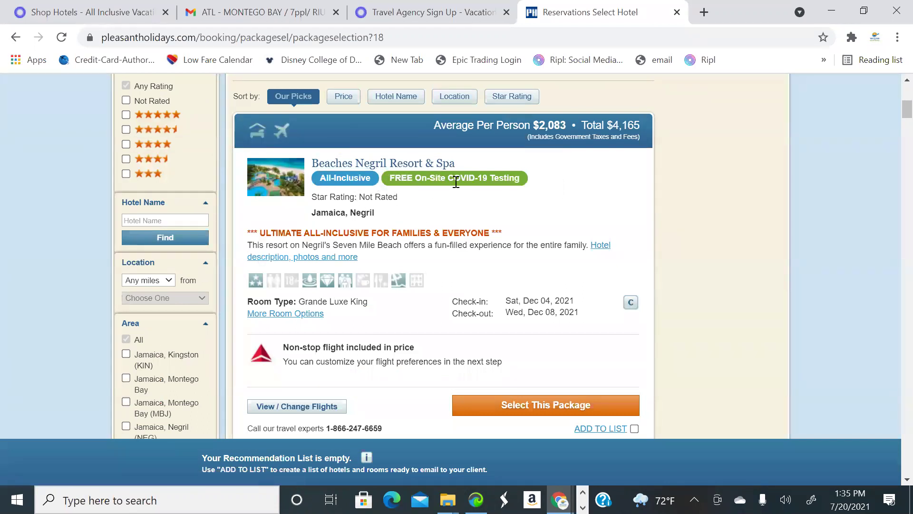
{"action": "scroll", "coordinate": [161, 272], "scroll_direction": "down", "scroll_amount": 6}
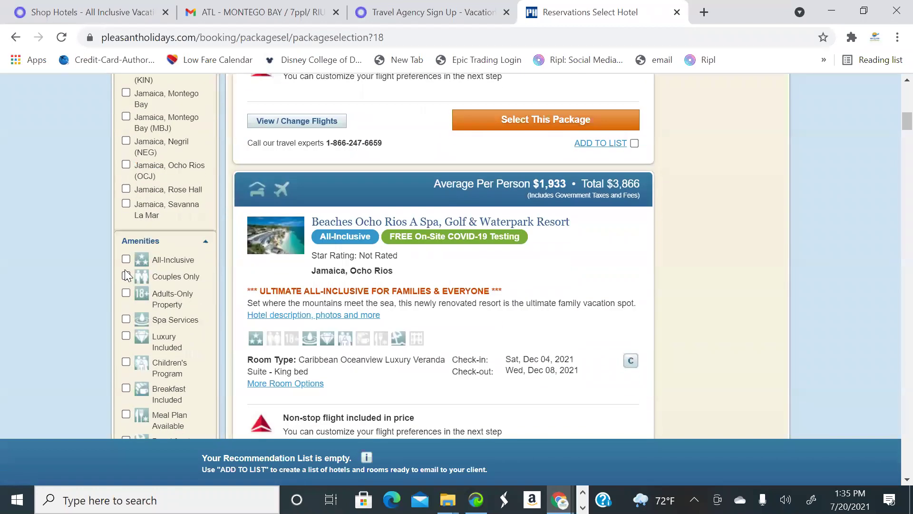
{"action": "left_click", "coordinate": [125, 259]}
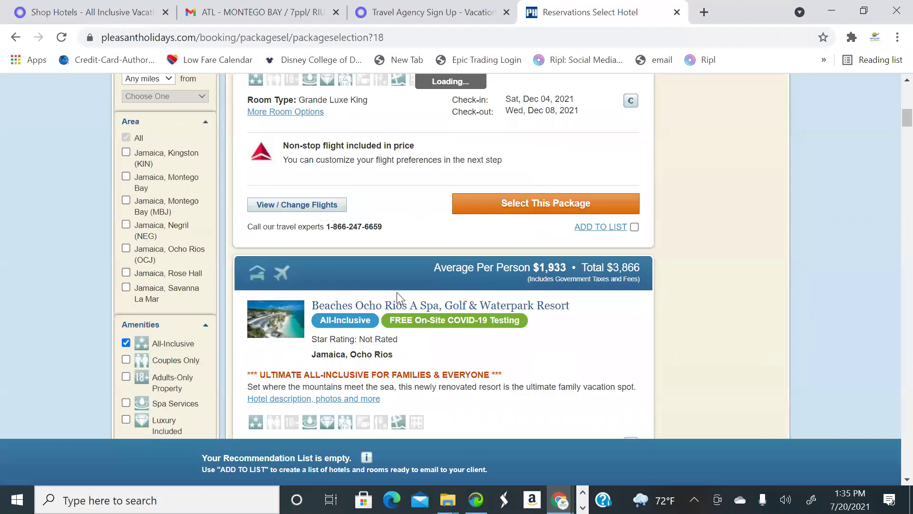
{"action": "scroll", "coordinate": [148, 231], "scroll_direction": "up", "scroll_amount": 5}
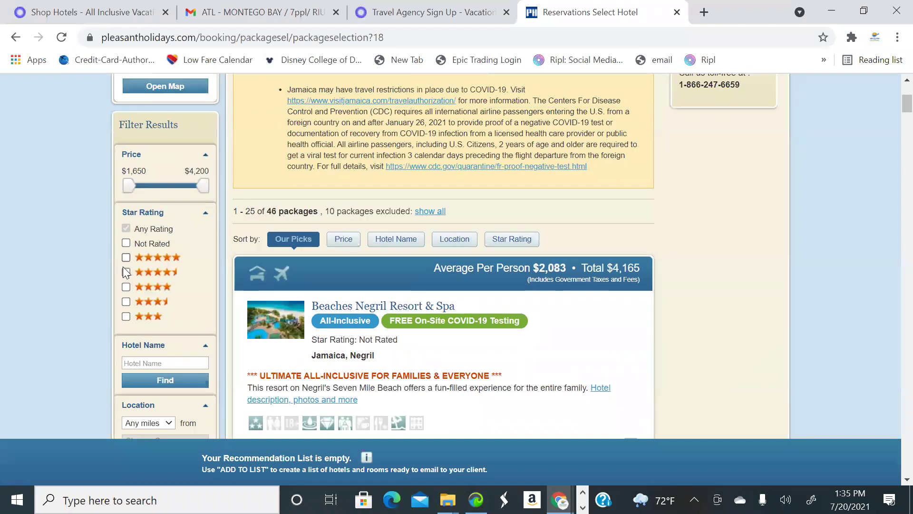
{"action": "left_click", "coordinate": [126, 257]}
{"action": "left_click", "coordinate": [126, 271]}
Add Couples Negril to the recommendation list
{"action": "scroll", "coordinate": [553, 289], "scroll_direction": "down", "scroll_amount": 1}
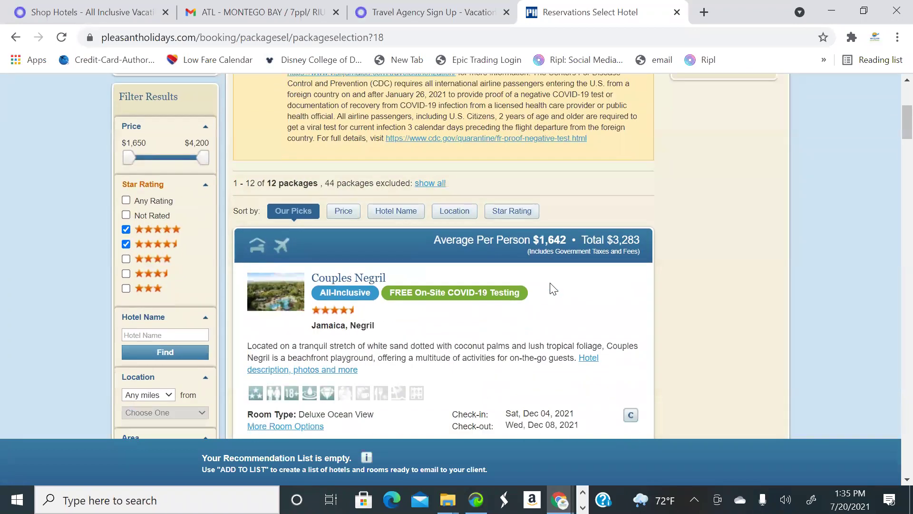
{"action": "scroll", "coordinate": [553, 288], "scroll_direction": "down", "scroll_amount": 4}
{"action": "scroll", "coordinate": [518, 274], "scroll_direction": "up", "scroll_amount": 3}
{"action": "scroll", "coordinate": [571, 285], "scroll_direction": "down", "scroll_amount": 1}
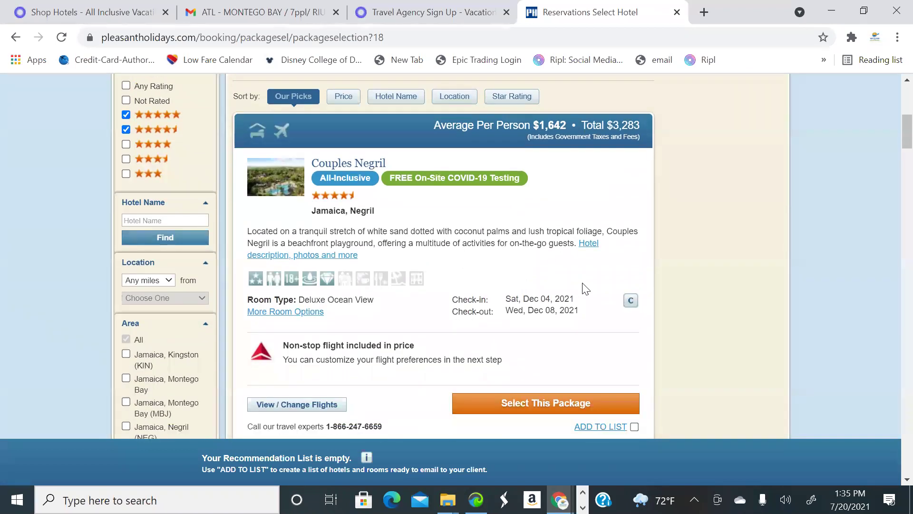
{"action": "scroll", "coordinate": [585, 289], "scroll_direction": "down", "scroll_amount": 3}
{"action": "left_click", "coordinate": [634, 284]}
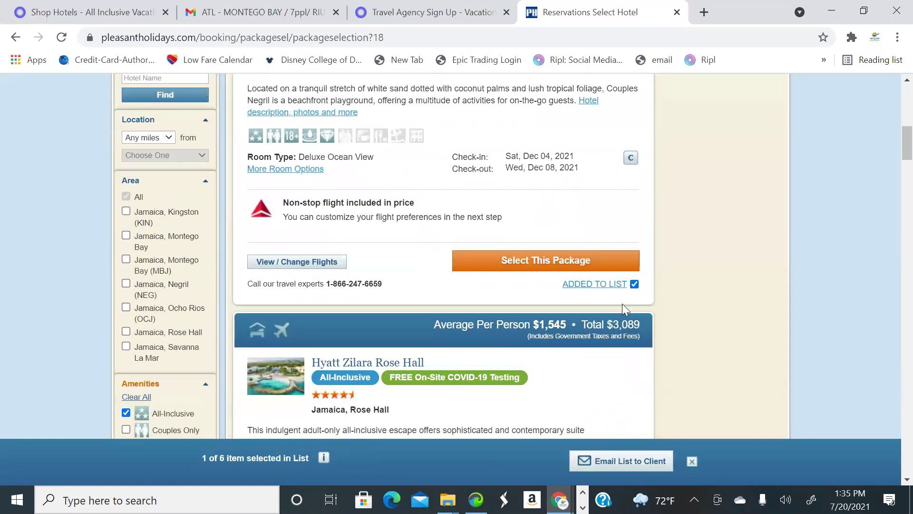
Scroll through the remaining filtered all-inclusive resorts in the list
{"action": "scroll", "coordinate": [623, 305], "scroll_direction": "down", "scroll_amount": 7}
{"action": "scroll", "coordinate": [623, 303], "scroll_direction": "up", "scroll_amount": 3}
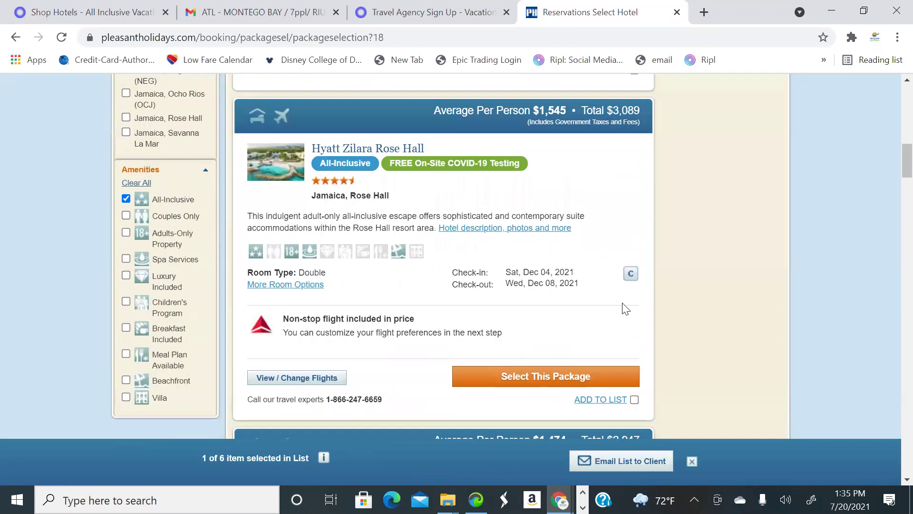
{"action": "scroll", "coordinate": [625, 306], "scroll_direction": "down", "scroll_amount": 1}
{"action": "scroll", "coordinate": [626, 339], "scroll_direction": "down", "scroll_amount": 9}
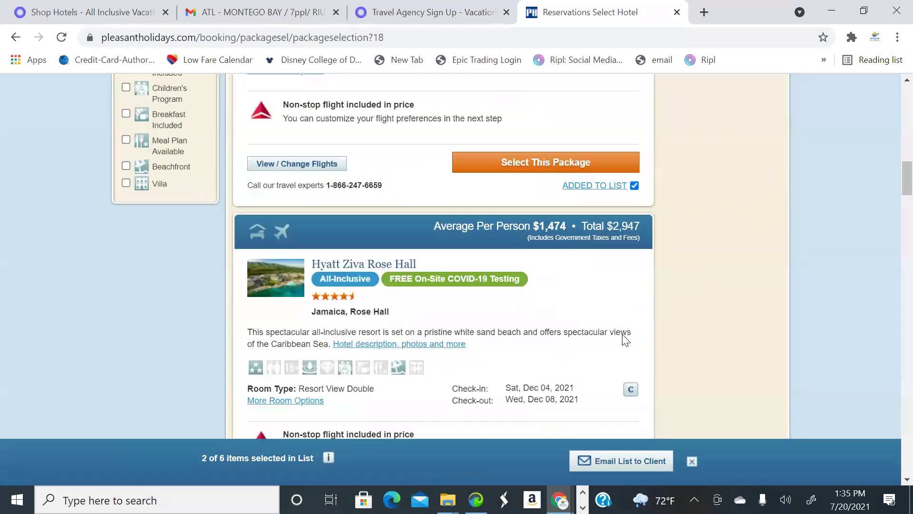
{"action": "scroll", "coordinate": [626, 335], "scroll_direction": "up", "scroll_amount": 20}
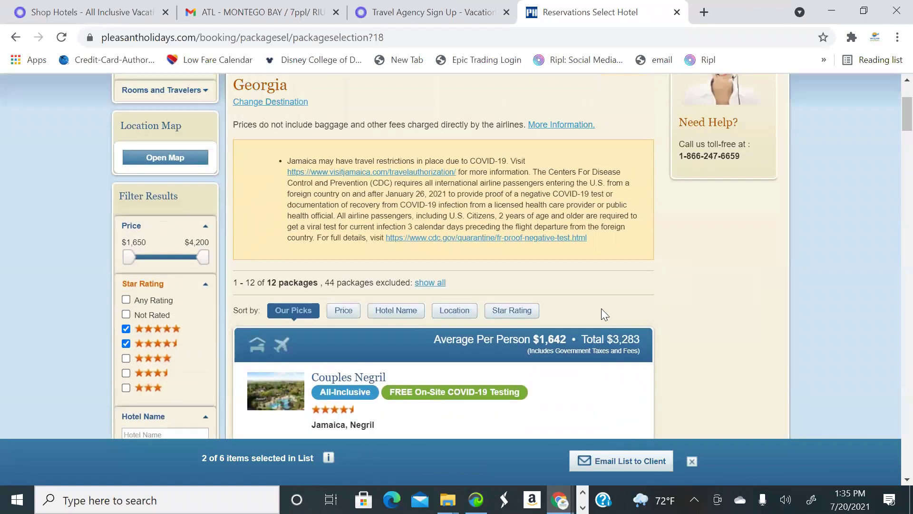
{"action": "scroll", "coordinate": [611, 315], "scroll_direction": "down", "scroll_amount": 10}
{"action": "scroll", "coordinate": [633, 333], "scroll_direction": "down", "scroll_amount": 3}
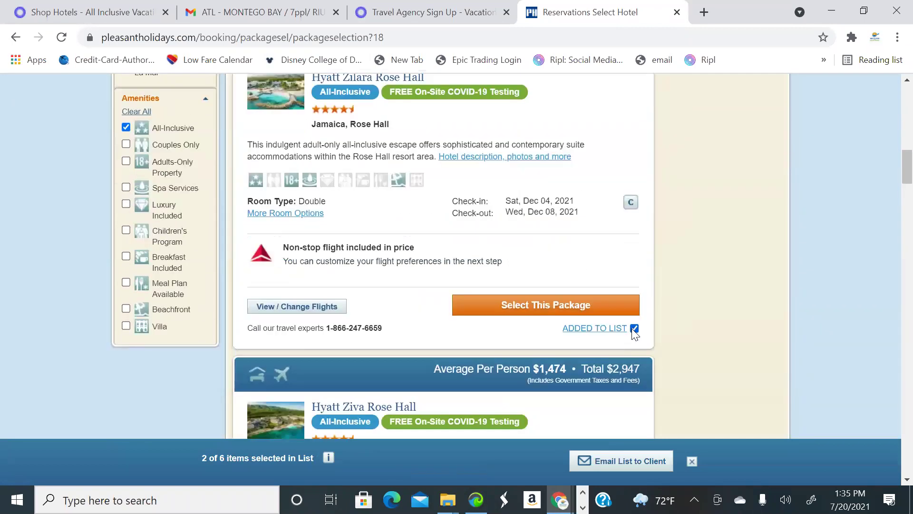
{"action": "scroll", "coordinate": [566, 328], "scroll_direction": "down", "scroll_amount": 13}
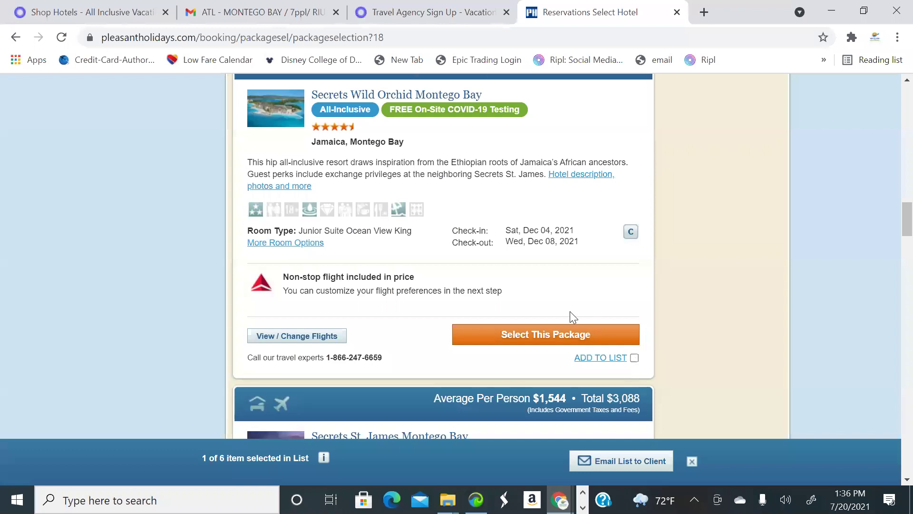
{"action": "scroll", "coordinate": [570, 312], "scroll_direction": "down", "scroll_amount": 7}
{"action": "scroll", "coordinate": [585, 293], "scroll_direction": "down", "scroll_amount": 13}
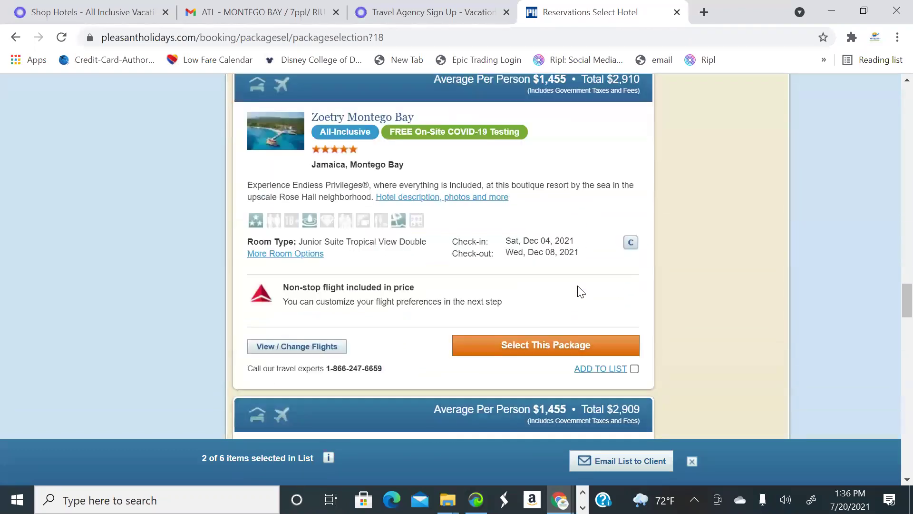
{"action": "scroll", "coordinate": [581, 291], "scroll_direction": "down", "scroll_amount": 3}
{"action": "scroll", "coordinate": [581, 291], "scroll_direction": "up", "scroll_amount": 5}
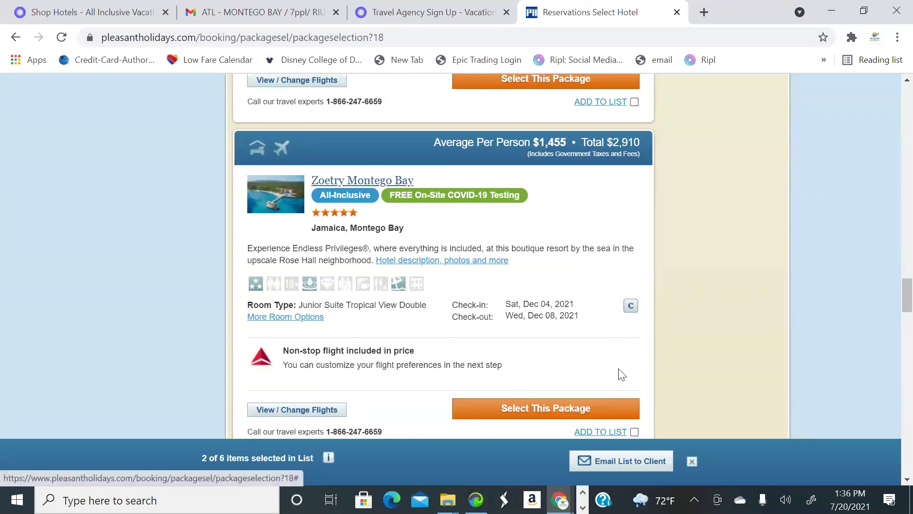
{"action": "scroll", "coordinate": [643, 408], "scroll_direction": "down", "scroll_amount": 1}
{"action": "scroll", "coordinate": [644, 408], "scroll_direction": "down", "scroll_amount": 1}
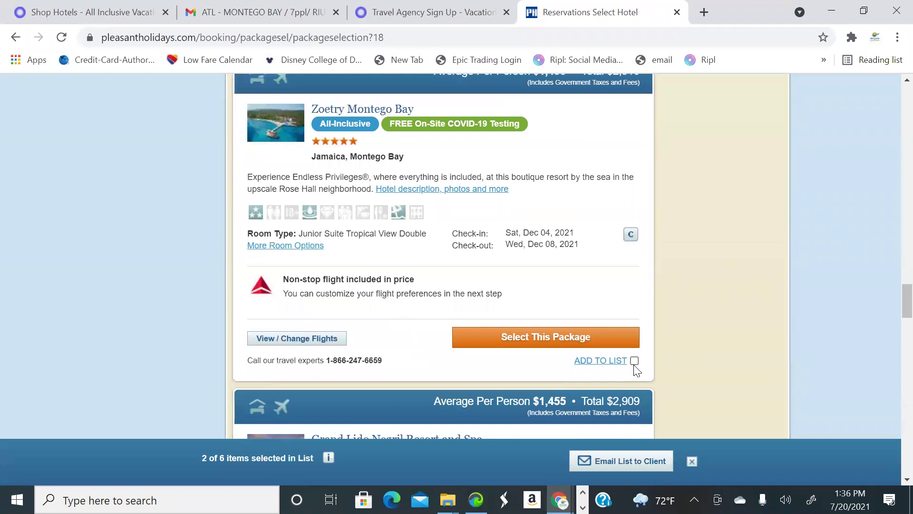
{"action": "scroll", "coordinate": [637, 447], "scroll_direction": "down", "scroll_amount": 2}
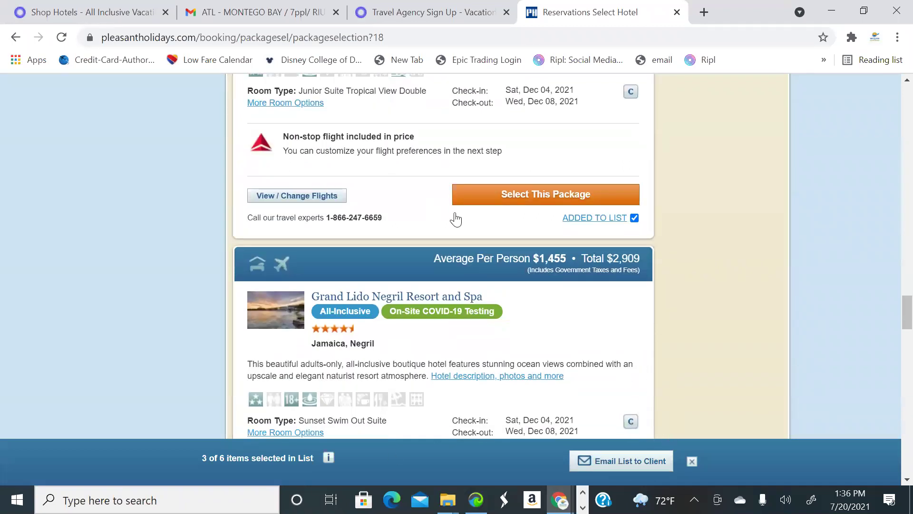
Start the list email with the client's saved address and end the subject with Sky Land and Ocean Travel
{"action": "left_click", "coordinate": [630, 464]}
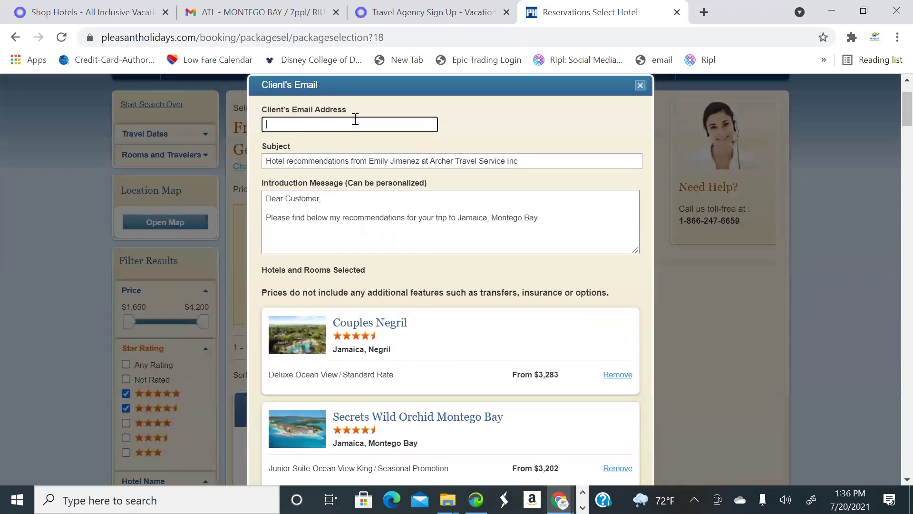
{"action": "left_click", "coordinate": [327, 119]}
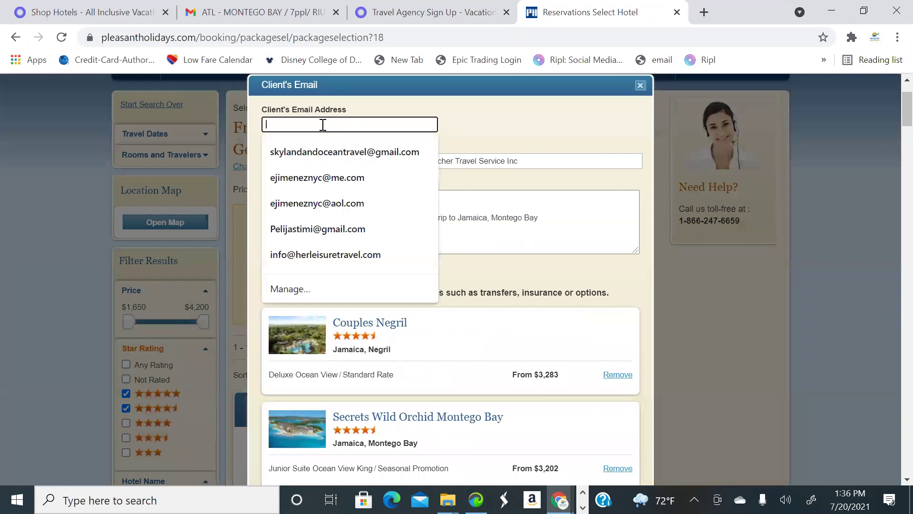
{"action": "left_click", "coordinate": [332, 151]}
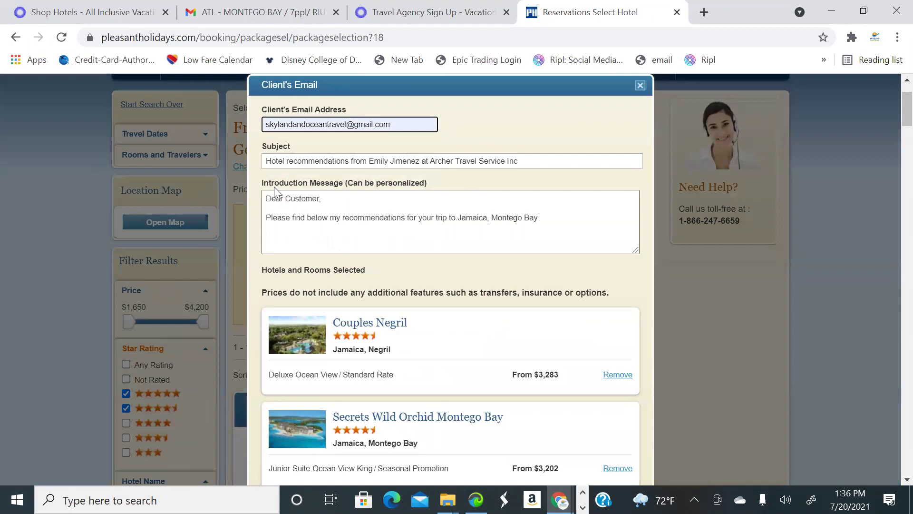
{"action": "left_click", "coordinate": [534, 161]}
{"action": "key", "text": "BackSpace"}
{"action": "key", "text": "BackSpace"}
{"action": "key", "text": "BackSpace"}
{"action": "key", "text": "BackSpace"}
{"action": "key", "text": "BackSpace"}
{"action": "key", "text": "BackSpace"}
{"action": "key", "text": "BackSpace"}
{"action": "key", "text": "BackSpace"}
{"action": "key", "text": "BackSpace"}
{"action": "key", "text": "BackSpace"}
{"action": "key", "text": "BackSpace"}
{"action": "key", "text": "BackSpace"}
{"action": "key", "text": "BackSpace"}
{"action": "key", "text": "BackSpace"}
{"action": "key", "text": "BackSpace"}
{"action": "key", "text": "BackSpace"}
{"action": "key", "text": "BackSpace"}
{"action": "key", "text": "BackSpace"}
{"action": "key", "text": "BackSpace"}
{"action": "key", "text": "BackSpace"}
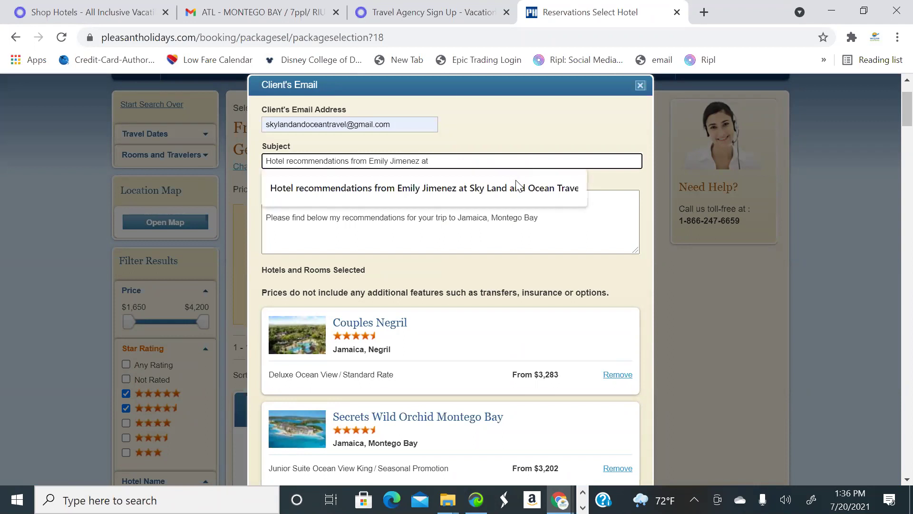
{"action": "left_click", "coordinate": [517, 182]}
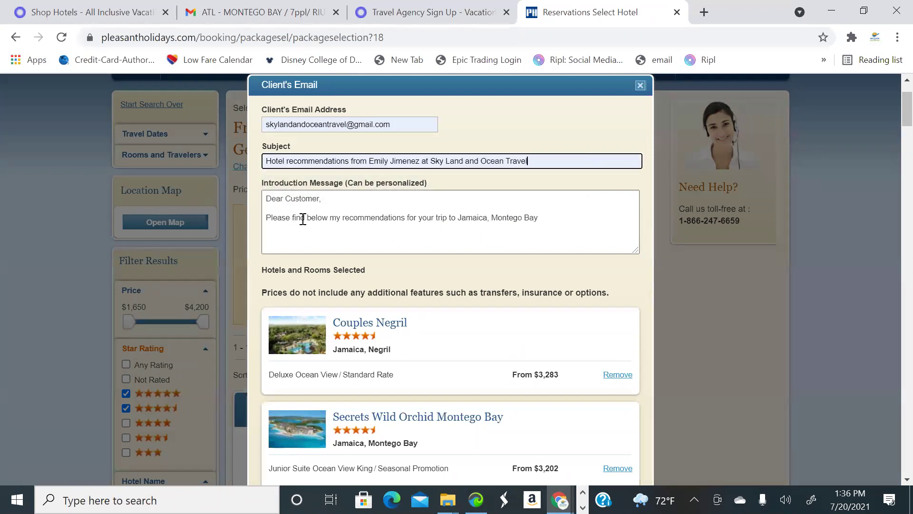
Replace the closing message's phone and agency name with Sky Land and Ocean Travel, then send
{"action": "scroll", "coordinate": [599, 223], "scroll_direction": "down", "scroll_amount": 5}
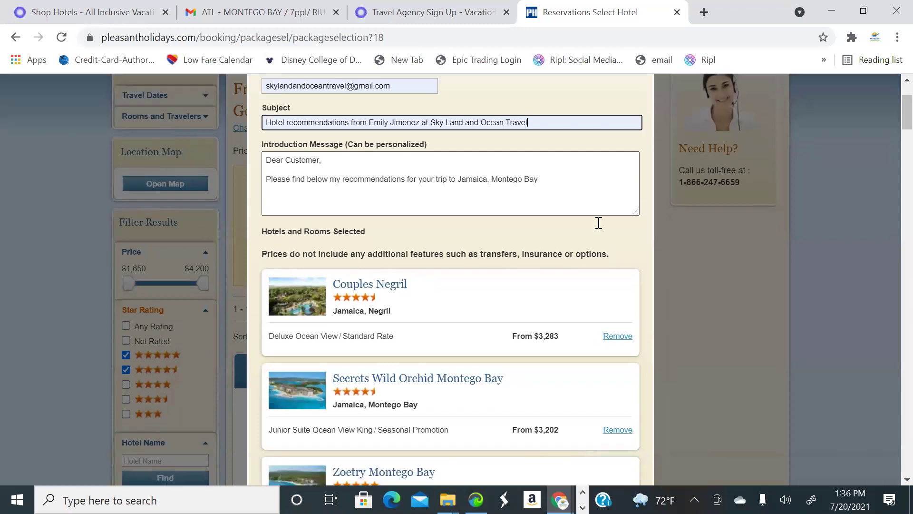
{"action": "scroll", "coordinate": [545, 232], "scroll_direction": "up", "scroll_amount": 2}
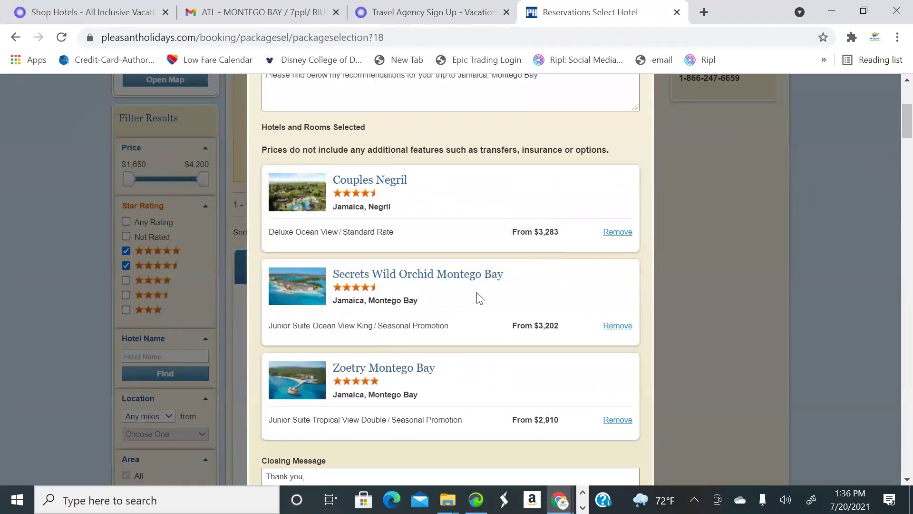
{"action": "scroll", "coordinate": [477, 298], "scroll_direction": "down", "scroll_amount": 3}
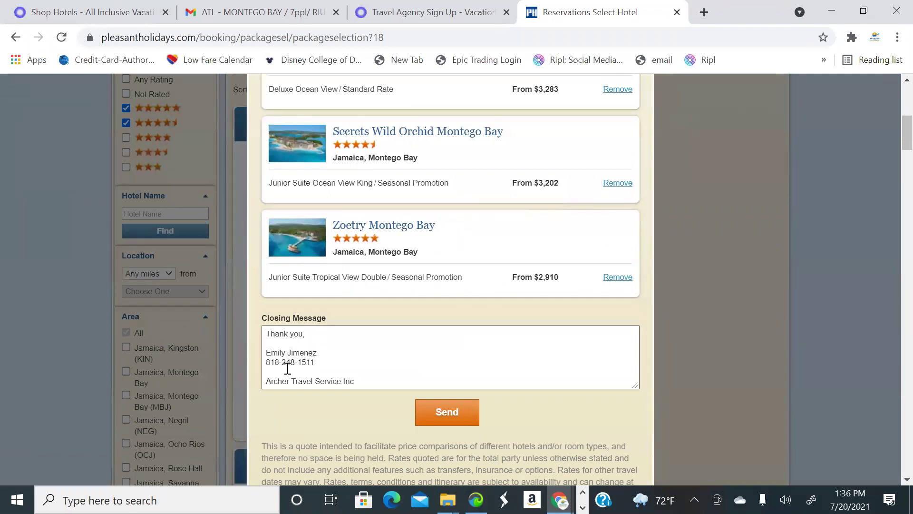
{"action": "left_click", "coordinate": [322, 364]}
{"action": "key", "text": "BackSpace"}
{"action": "key", "text": "BackSpace"}
{"action": "key", "text": "BackSpace"}
{"action": "key", "text": "BackSpace"}
{"action": "key", "text": "BackSpace"}
{"action": "key", "text": "BackSpace"}
{"action": "key", "text": "BackSpace"}
{"action": "key", "text": "BackSpace"}
{"action": "key", "text": "BackSpace"}
{"action": "key", "text": "BackSpace"}
{"action": "key", "text": "BackSpace"}
{"action": "key", "text": "BackSpace"}
{"action": "key", "text": "BackSpace"}
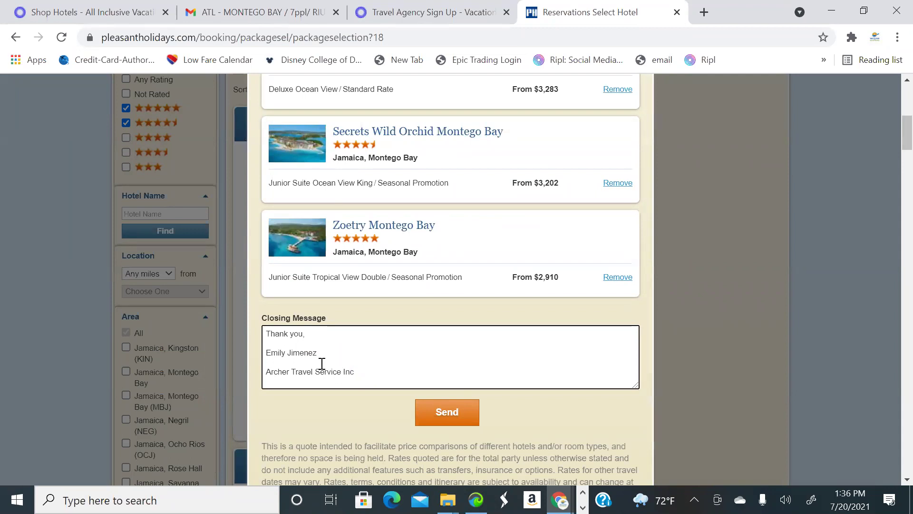
{"action": "key", "text": "Return"}
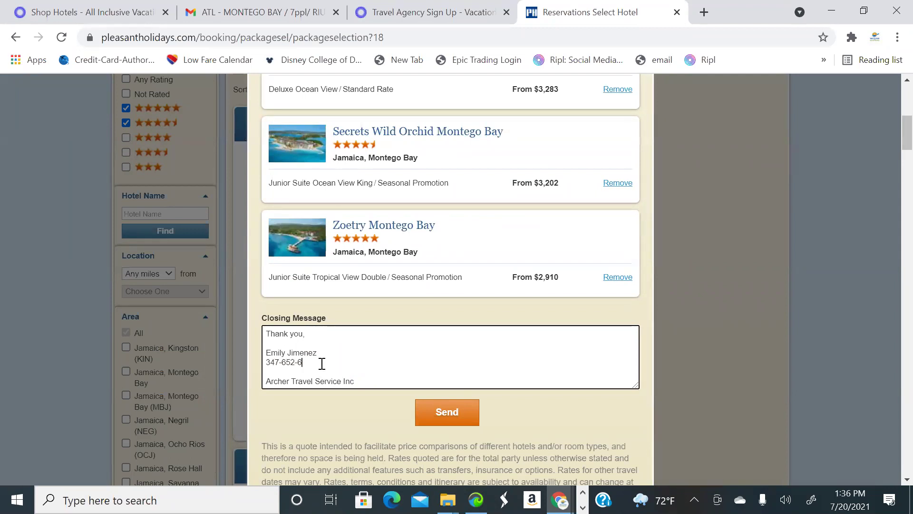
{"action": "left_click_drag", "start_coordinate": [357, 379], "coordinate": [263, 379]}
{"action": "type", "text": "S"}
{"action": "key", "text": "BackSpace"}
{"action": "key", "text": "BackSpace"}
{"action": "type", "text": "l"}
{"action": "scroll", "coordinate": [461, 359], "scroll_direction": "down", "scroll_amount": 3}
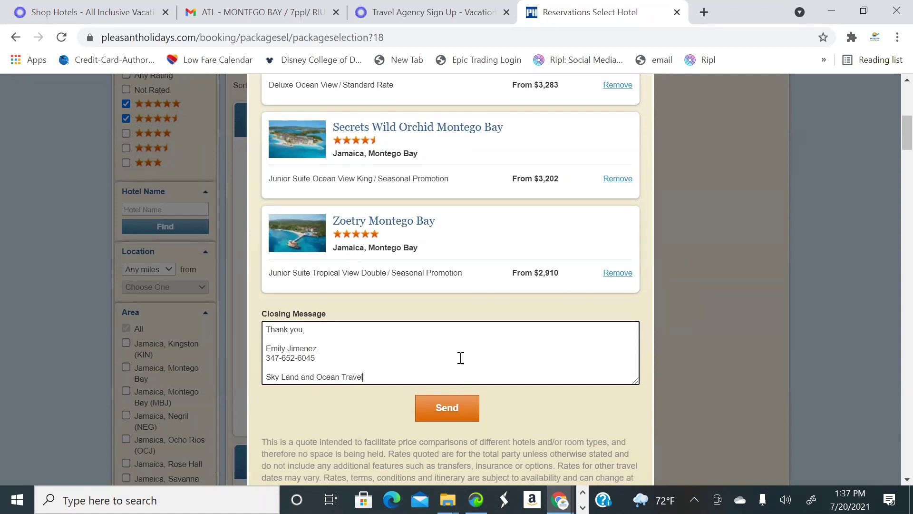
{"action": "left_click", "coordinate": [456, 281]}
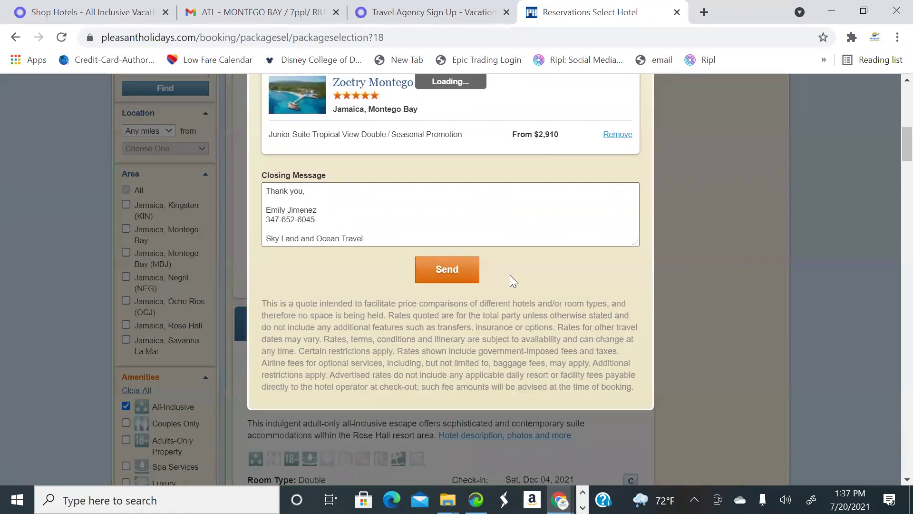
Dismiss the sent confirmation and select the Couples Negril package to check availability
{"action": "left_click", "coordinate": [455, 222]}
{"action": "scroll", "coordinate": [536, 263], "scroll_direction": "down", "scroll_amount": 1}
{"action": "scroll", "coordinate": [577, 285], "scroll_direction": "up", "scroll_amount": 1}
{"action": "scroll", "coordinate": [577, 284], "scroll_direction": "up", "scroll_amount": 7}
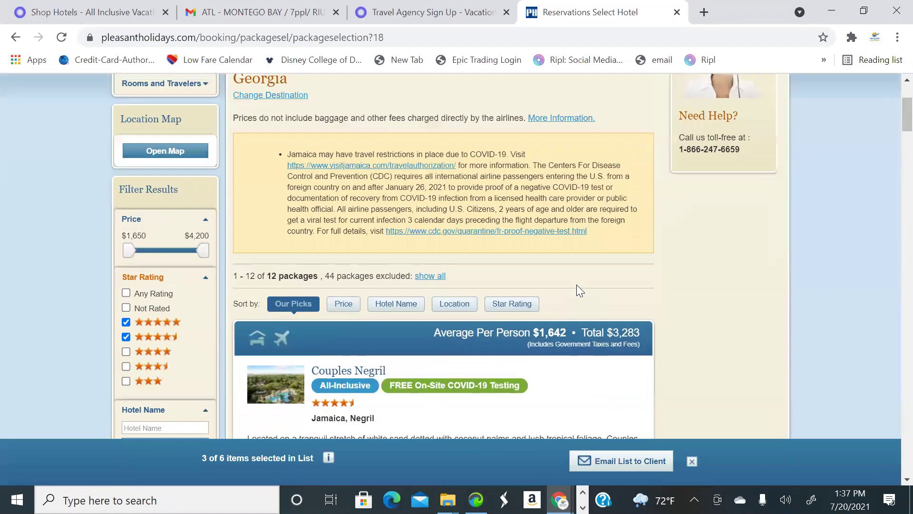
{"action": "scroll", "coordinate": [576, 288], "scroll_direction": "down", "scroll_amount": 7}
{"action": "left_click", "coordinate": [556, 257]}
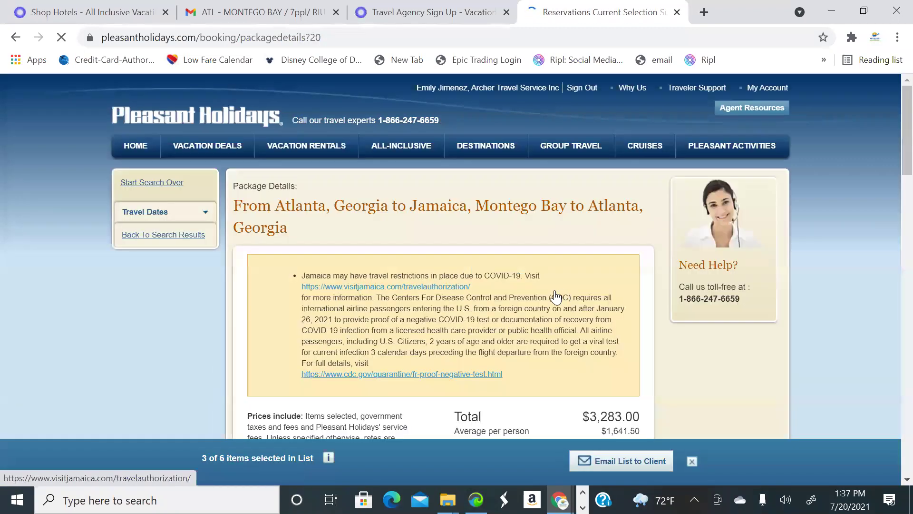
Inspect the travel agency fee details and close them, leaving the fee at 0.00
{"action": "scroll", "coordinate": [556, 293], "scroll_direction": "down", "scroll_amount": 9}
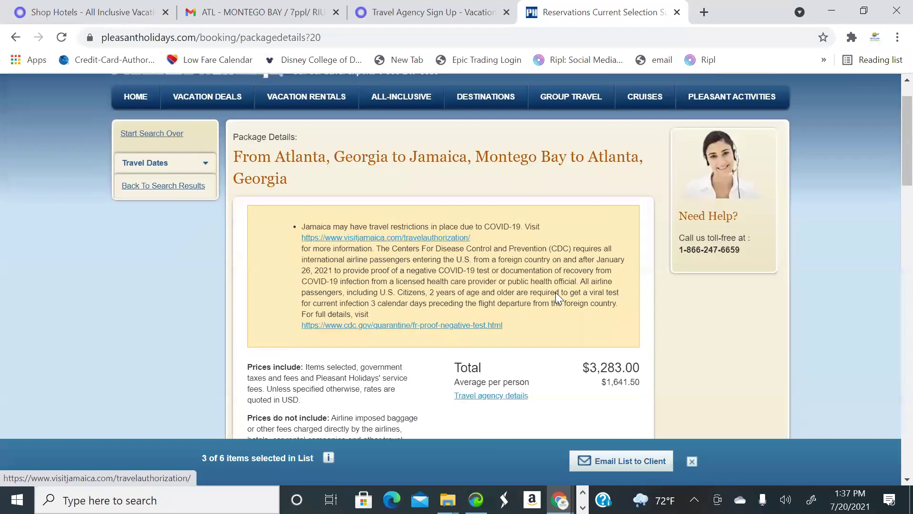
{"action": "scroll", "coordinate": [559, 299], "scroll_direction": "down", "scroll_amount": 15}
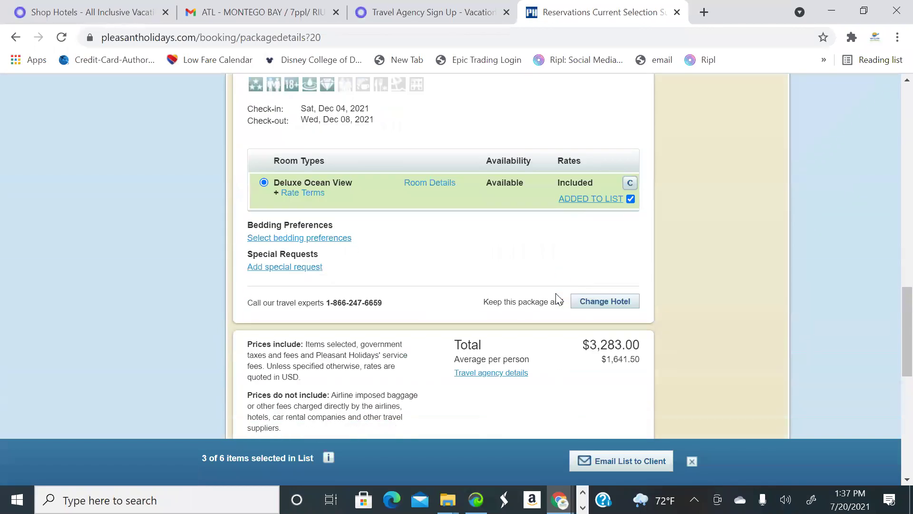
{"action": "scroll", "coordinate": [559, 298], "scroll_direction": "up", "scroll_amount": 3}
{"action": "scroll", "coordinate": [542, 305], "scroll_direction": "down", "scroll_amount": 2}
{"action": "left_click", "coordinate": [504, 305]}
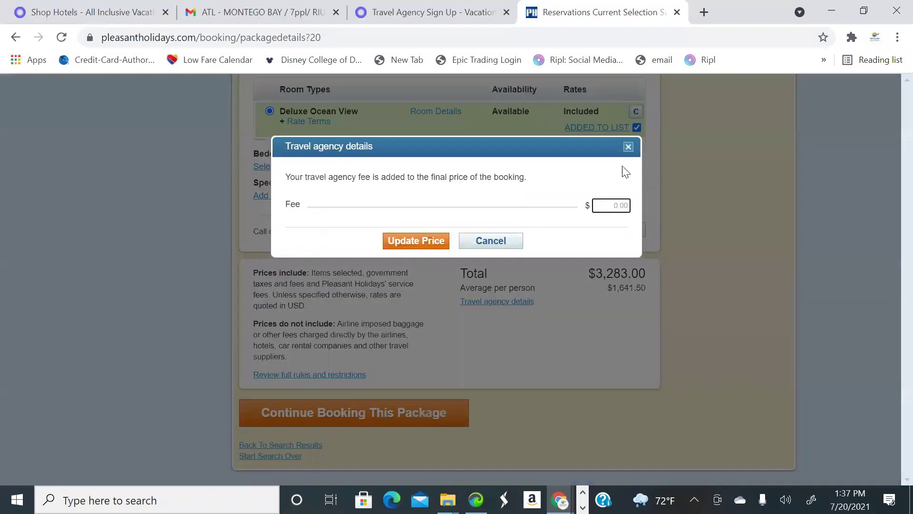
{"action": "left_click", "coordinate": [664, 194]}
{"action": "key", "text": "Escape"}
{"action": "left_click", "coordinate": [523, 303]}
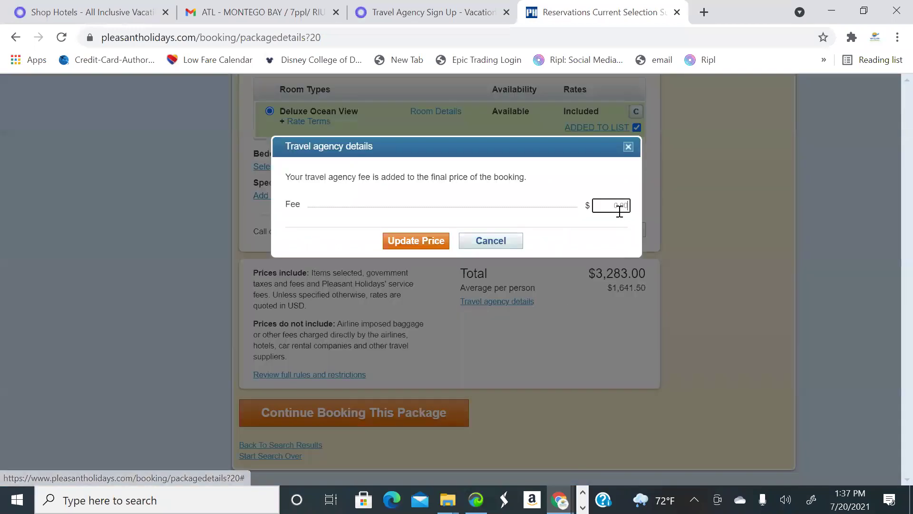
{"action": "left_click", "coordinate": [627, 148]}
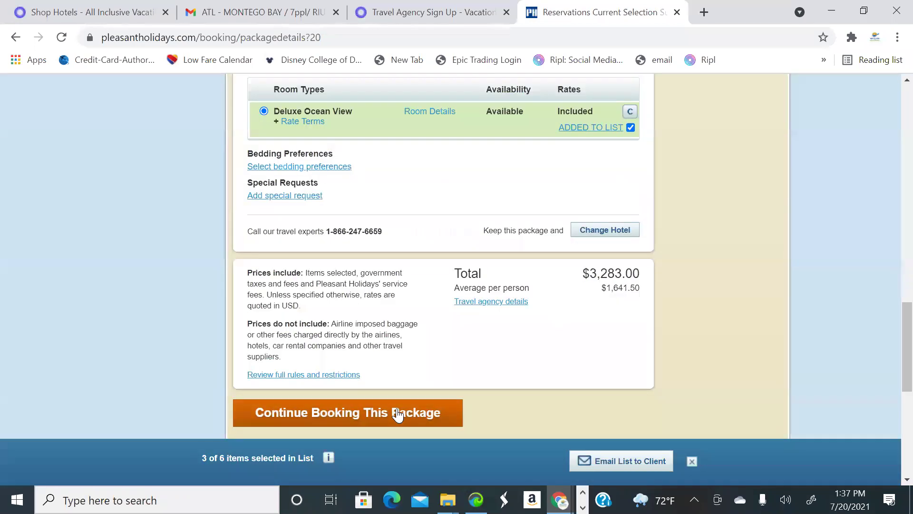
Continue booking the $3,283.00 package and choose No Trip Protection
{"action": "left_click", "coordinate": [397, 414]}
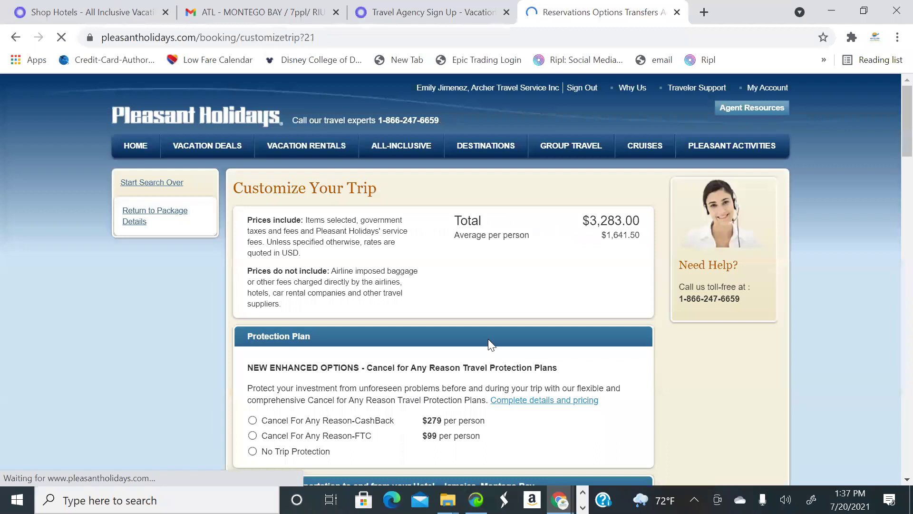
{"action": "scroll", "coordinate": [551, 333], "scroll_direction": "down", "scroll_amount": 1}
{"action": "scroll", "coordinate": [494, 333], "scroll_direction": "down", "scroll_amount": 1}
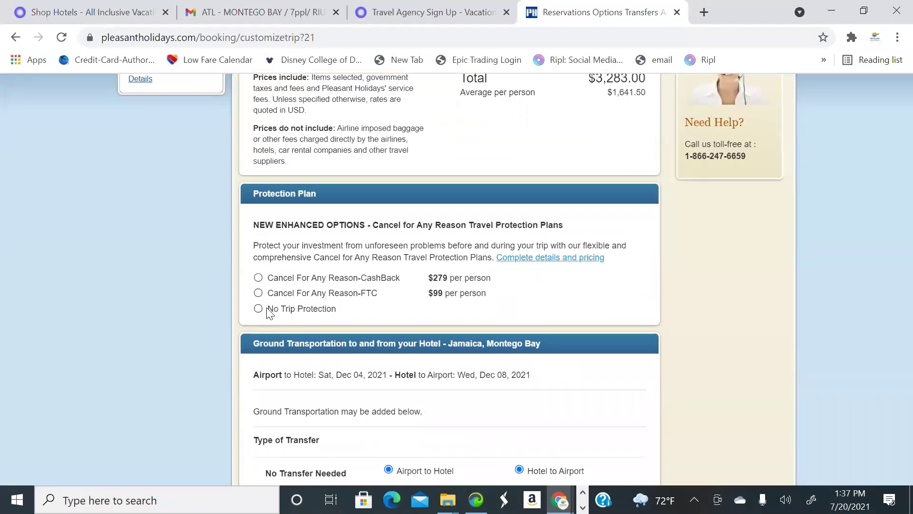
{"action": "left_click", "coordinate": [258, 309]}
Select the free Courtesy Transfer both airport-to-hotel and hotel-to-airport
{"action": "scroll", "coordinate": [485, 321], "scroll_direction": "down", "scroll_amount": 2}
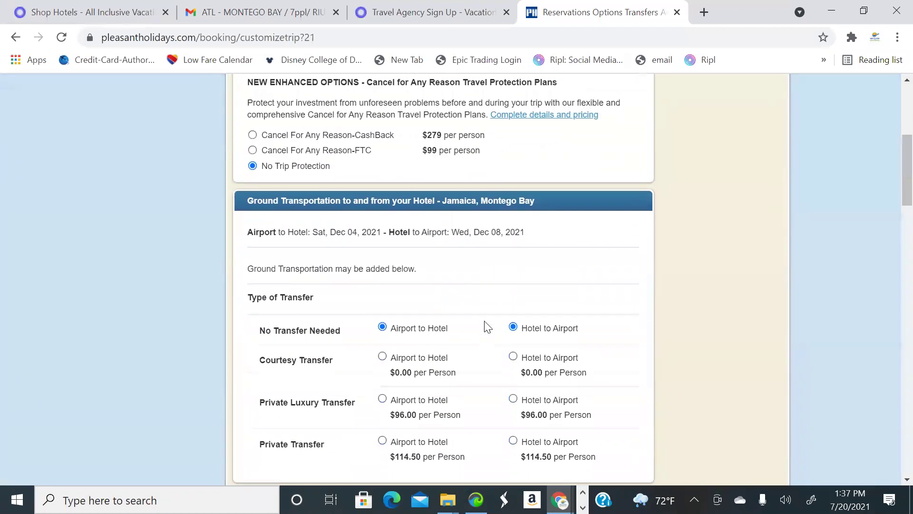
{"action": "scroll", "coordinate": [485, 321], "scroll_direction": "down", "scroll_amount": 3}
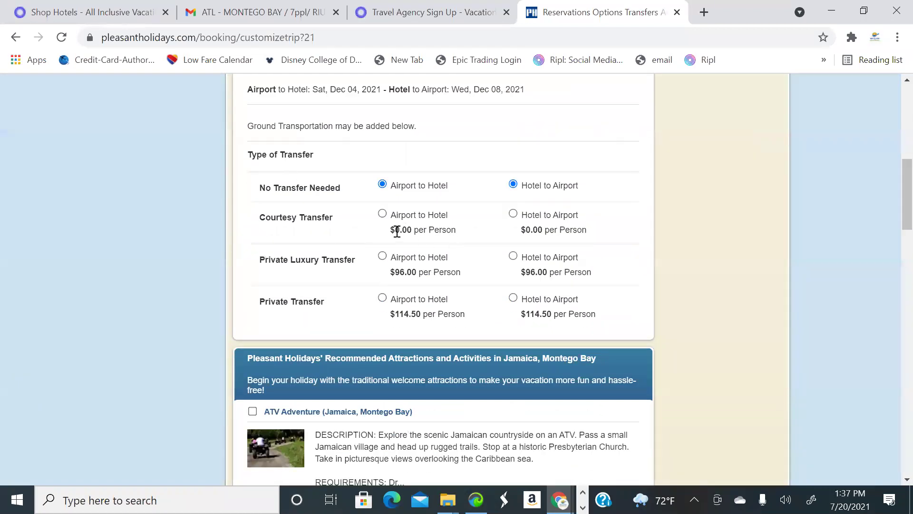
{"action": "left_click", "coordinate": [382, 214]}
{"action": "left_click", "coordinate": [514, 213]}
{"action": "scroll", "coordinate": [535, 237], "scroll_direction": "down", "scroll_amount": 6}
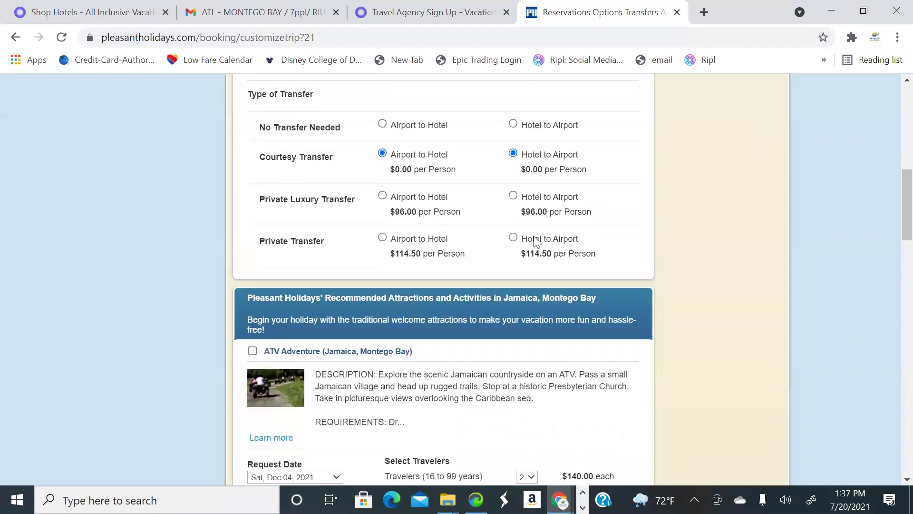
{"action": "scroll", "coordinate": [553, 249], "scroll_direction": "down", "scroll_amount": 20}
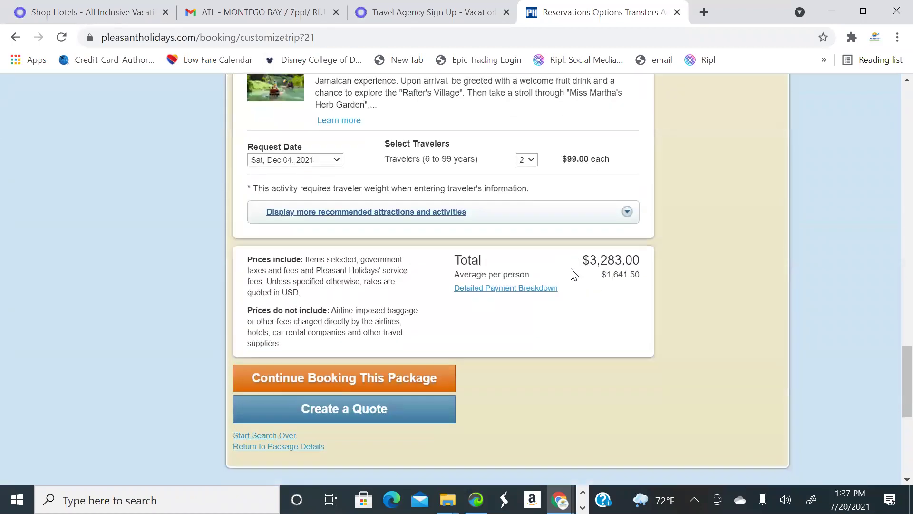
{"action": "scroll", "coordinate": [571, 268], "scroll_direction": "up", "scroll_amount": 5}
{"action": "scroll", "coordinate": [570, 267], "scroll_direction": "up", "scroll_amount": 1}
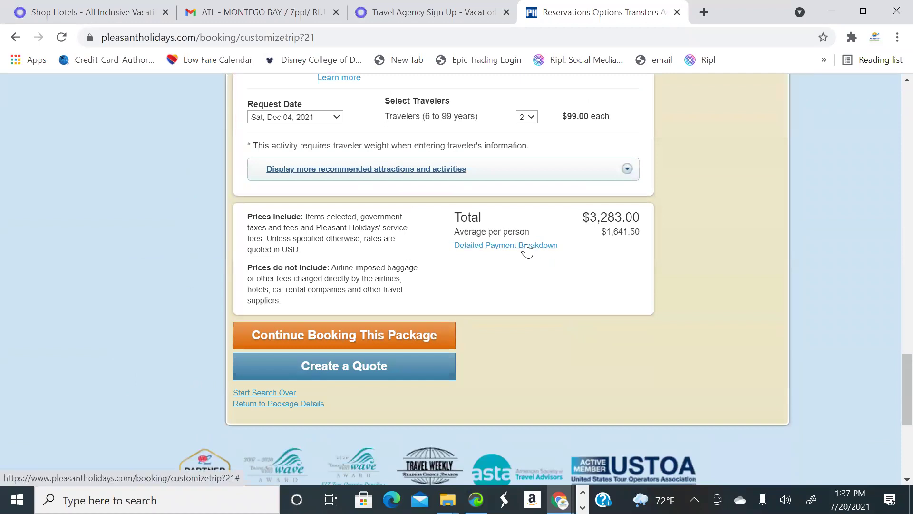
Set the travel agency fee to 50 in the payment breakdown and update the price
{"action": "left_click", "coordinate": [529, 250]}
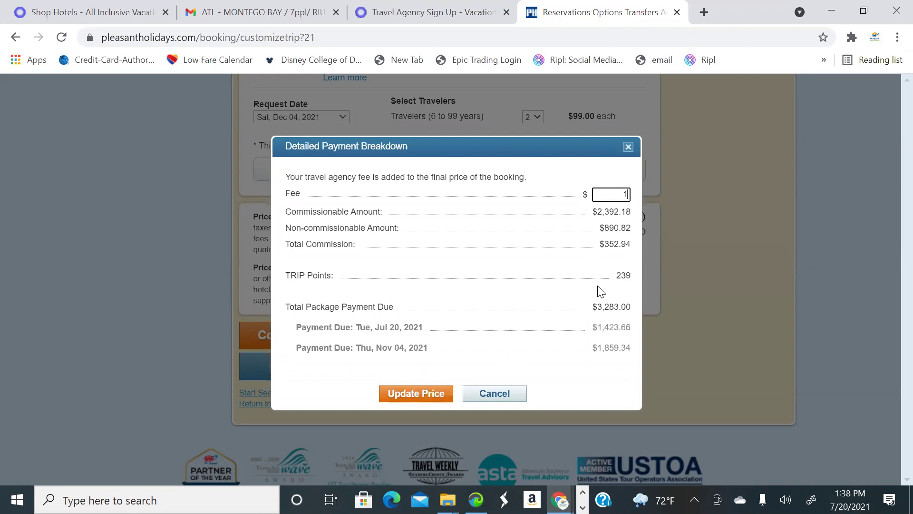
{"action": "key", "text": "BackSpace"}
{"action": "type", "text": "50"}
{"action": "left_click", "coordinate": [425, 398]}
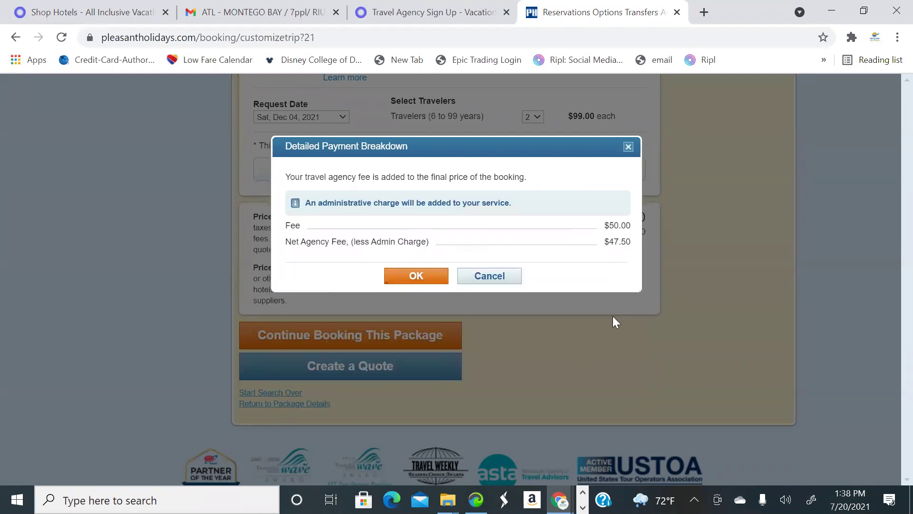
{"action": "left_click", "coordinate": [433, 282]}
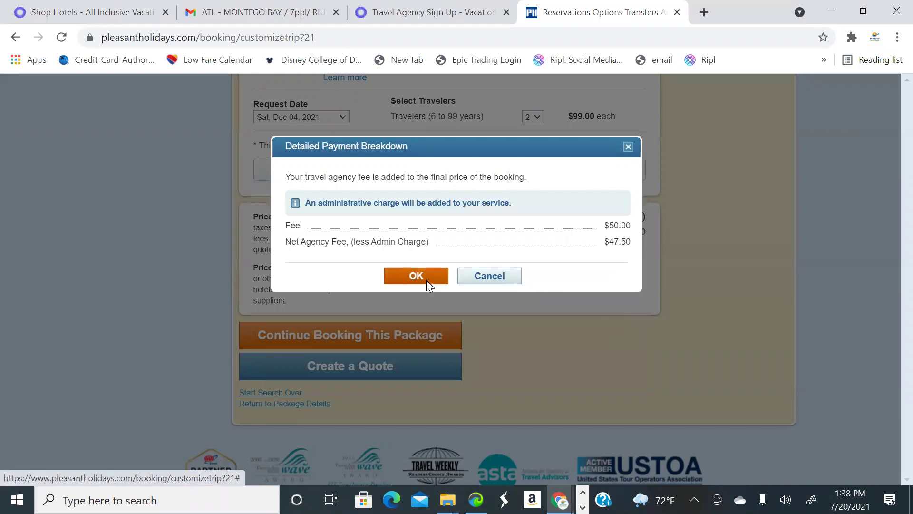
Recheck the payment breakdown to confirm the $3,333.00 total with the $50 fee
{"action": "scroll", "coordinate": [587, 286], "scroll_direction": "up", "scroll_amount": 3}
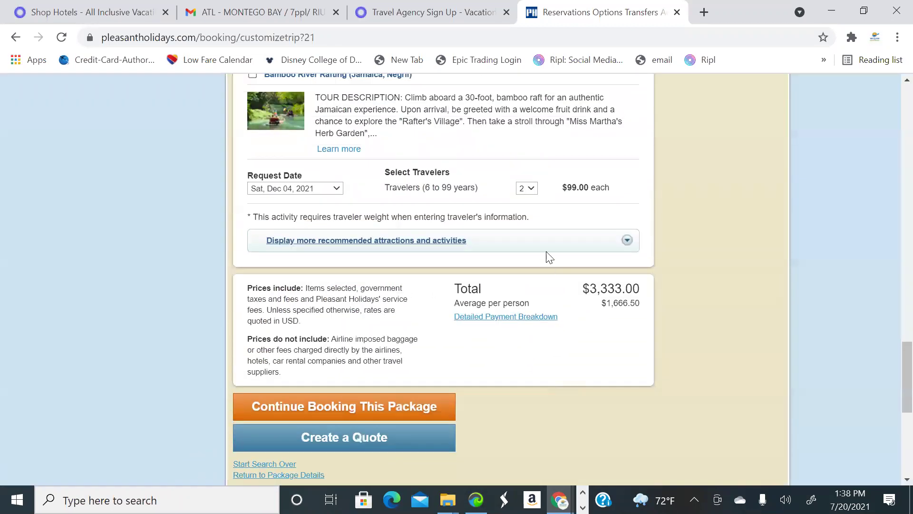
{"action": "scroll", "coordinate": [620, 294], "scroll_direction": "up", "scroll_amount": 15}
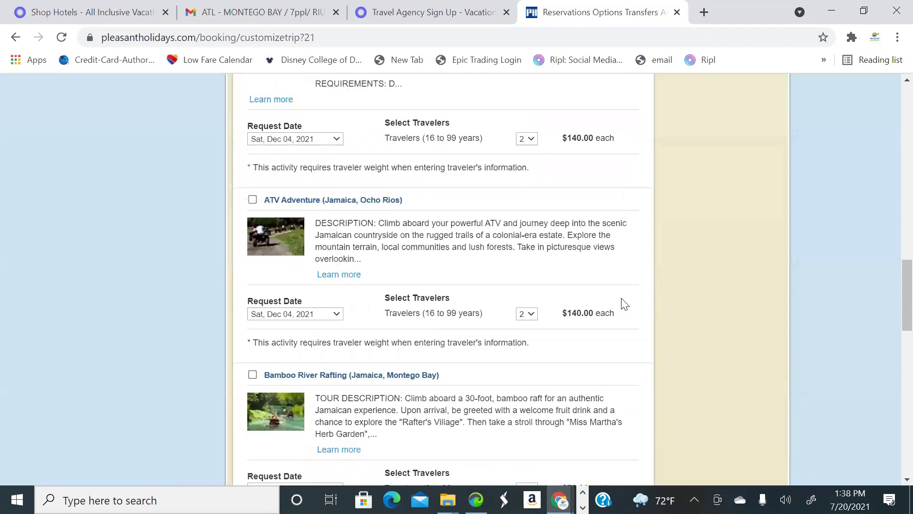
{"action": "scroll", "coordinate": [631, 297], "scroll_direction": "up", "scroll_amount": 10}
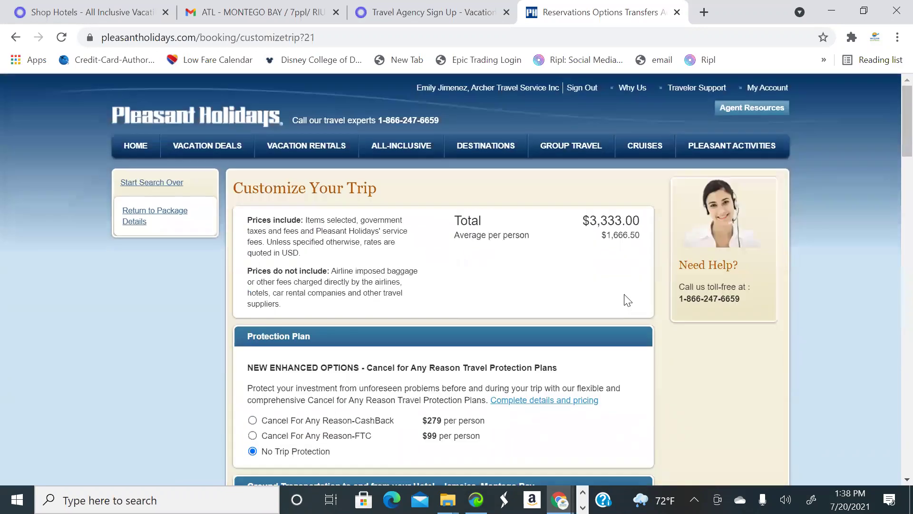
{"action": "scroll", "coordinate": [576, 252], "scroll_direction": "down", "scroll_amount": 15}
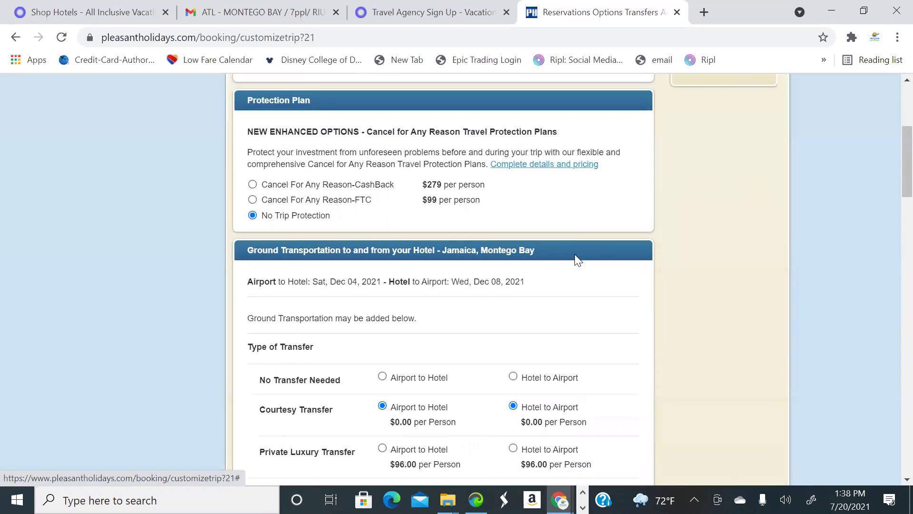
{"action": "scroll", "coordinate": [579, 262], "scroll_direction": "down", "scroll_amount": 12}
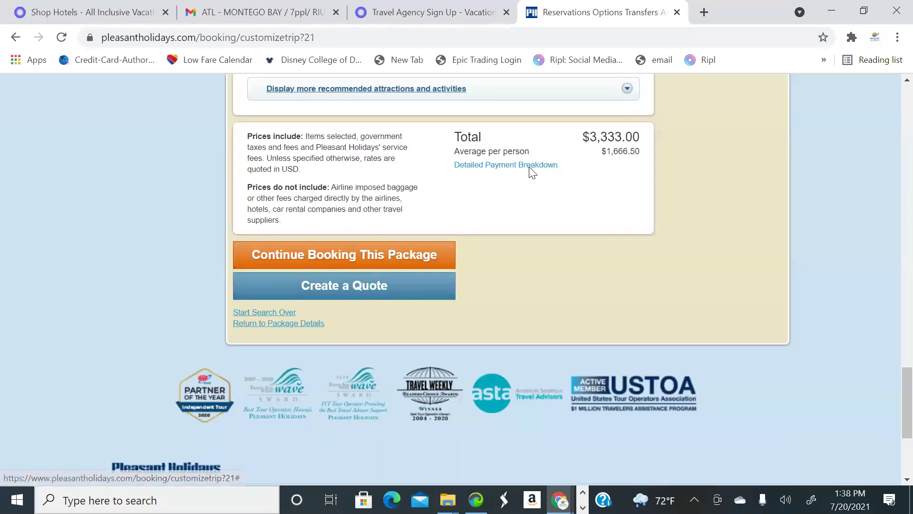
{"action": "left_click", "coordinate": [529, 166]}
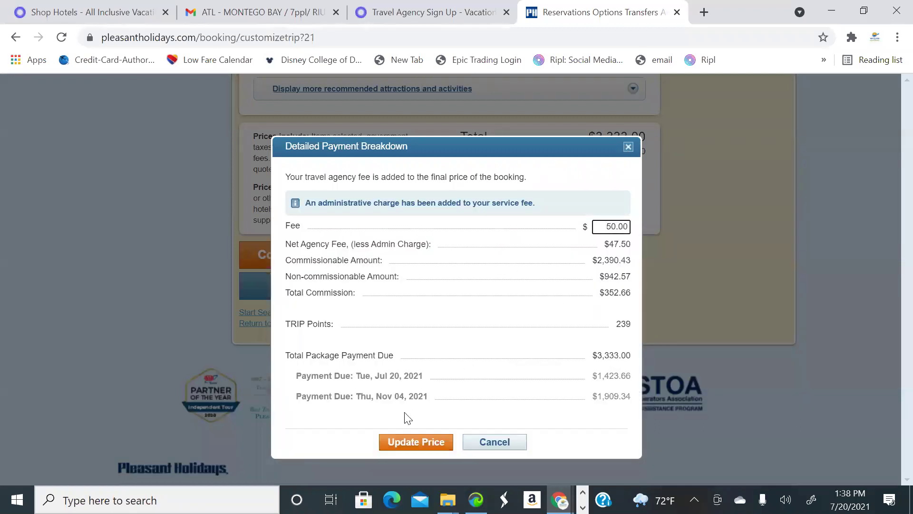
{"action": "left_click", "coordinate": [629, 149]}
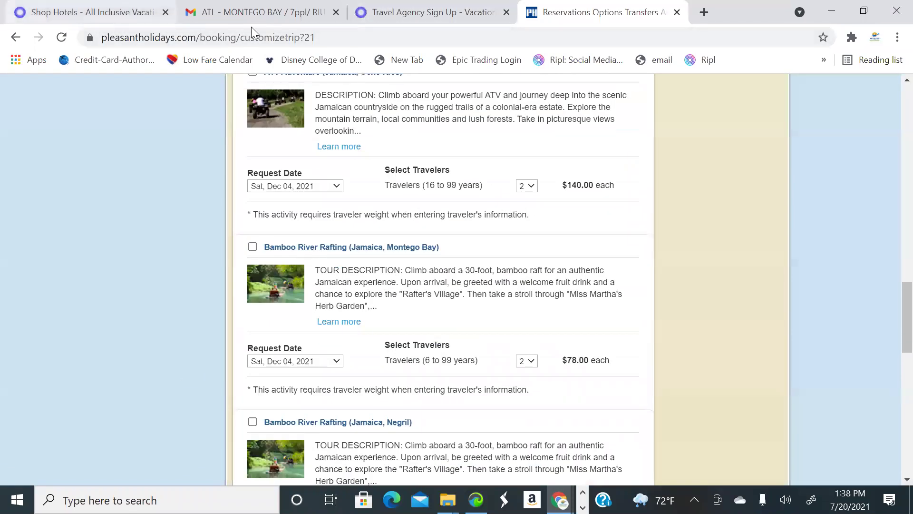
{"action": "left_click", "coordinate": [267, 15]}
Open the newest Hotel recommendations email from the inbox and mark it as safe
{"action": "left_click", "coordinate": [106, 192]}
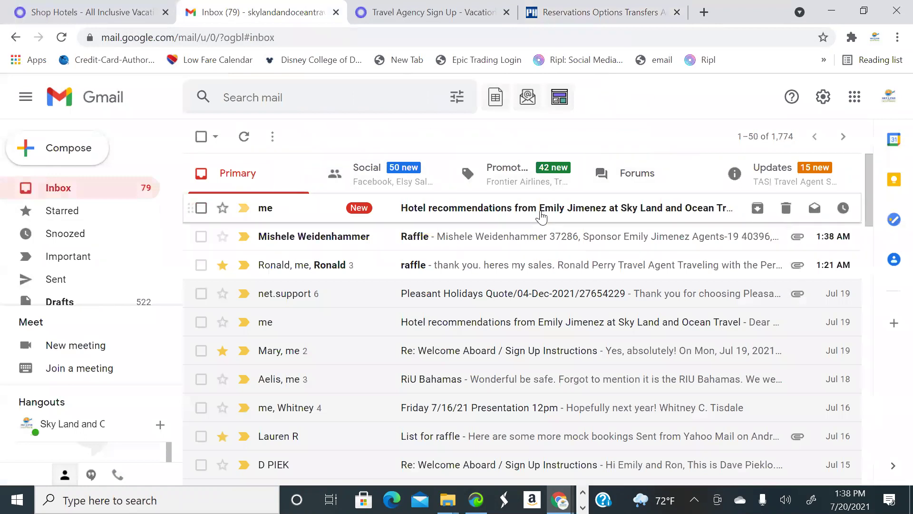
{"action": "left_click", "coordinate": [646, 213]}
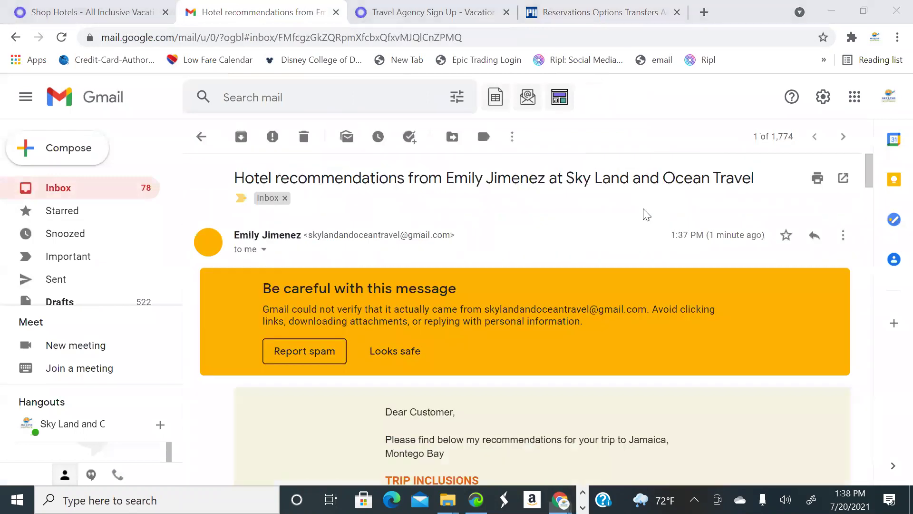
{"action": "scroll", "coordinate": [523, 267], "scroll_direction": "down", "scroll_amount": 1}
{"action": "left_click", "coordinate": [393, 279]}
Scroll through the hotel options, including Couples Negril from $3,283 and Zoetry from $2,910
{"action": "scroll", "coordinate": [639, 287], "scroll_direction": "down", "scroll_amount": 3}
{"action": "scroll", "coordinate": [675, 293], "scroll_direction": "down", "scroll_amount": 1}
{"action": "scroll", "coordinate": [710, 304], "scroll_direction": "up", "scroll_amount": 4}
{"action": "scroll", "coordinate": [713, 304], "scroll_direction": "down", "scroll_amount": 3}
{"action": "scroll", "coordinate": [713, 304], "scroll_direction": "down", "scroll_amount": 1}
{"action": "scroll", "coordinate": [713, 304], "scroll_direction": "down", "scroll_amount": 4}
{"action": "scroll", "coordinate": [711, 300], "scroll_direction": "down", "scroll_amount": 18}
{"action": "scroll", "coordinate": [712, 307], "scroll_direction": "down", "scroll_amount": 12}
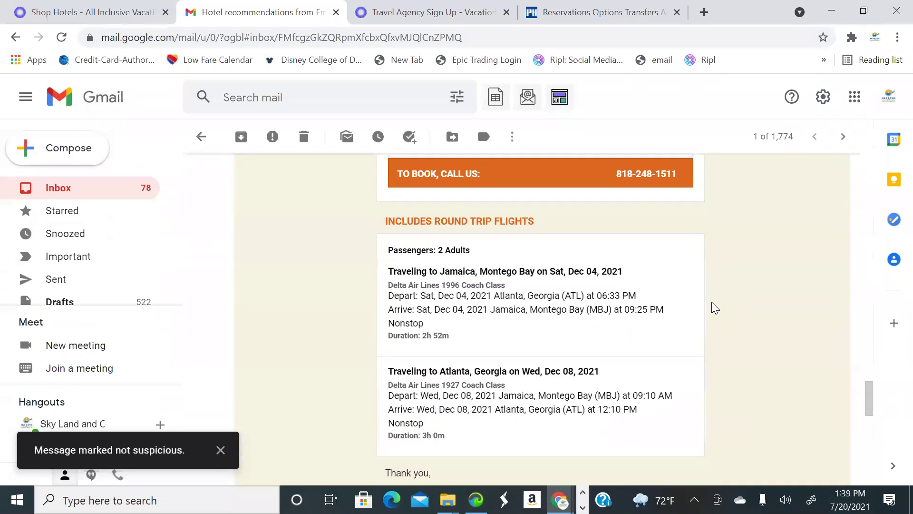
{"action": "scroll", "coordinate": [711, 302], "scroll_direction": "up", "scroll_amount": 15}
{"action": "scroll", "coordinate": [713, 304], "scroll_direction": "up", "scroll_amount": 15}
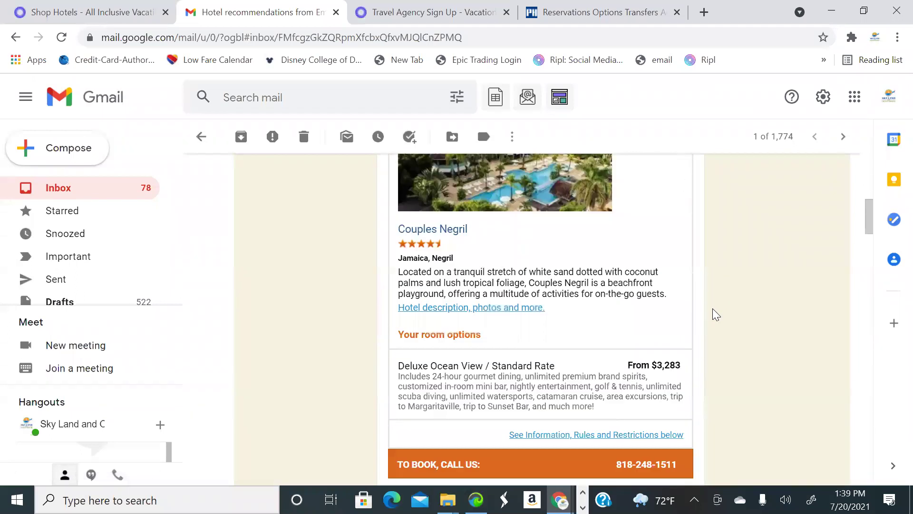
{"action": "scroll", "coordinate": [712, 307], "scroll_direction": "up", "scroll_amount": 7}
{"action": "scroll", "coordinate": [712, 307], "scroll_direction": "down", "scroll_amount": 6}
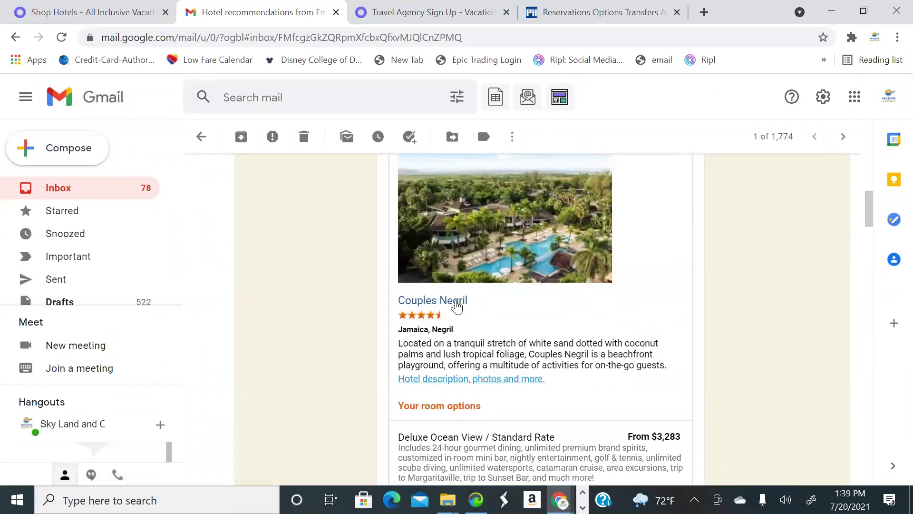
Open the Couples Negril hotel page from the recommendations email
{"action": "left_click", "coordinate": [455, 302]}
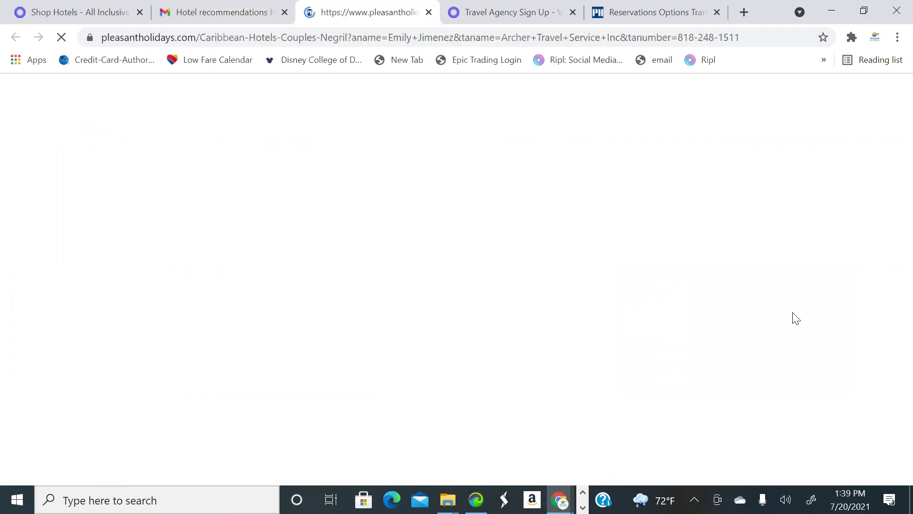
{"action": "scroll", "coordinate": [636, 260], "scroll_direction": "down", "scroll_amount": 2}
{"action": "scroll", "coordinate": [628, 285], "scroll_direction": "up", "scroll_amount": 2}
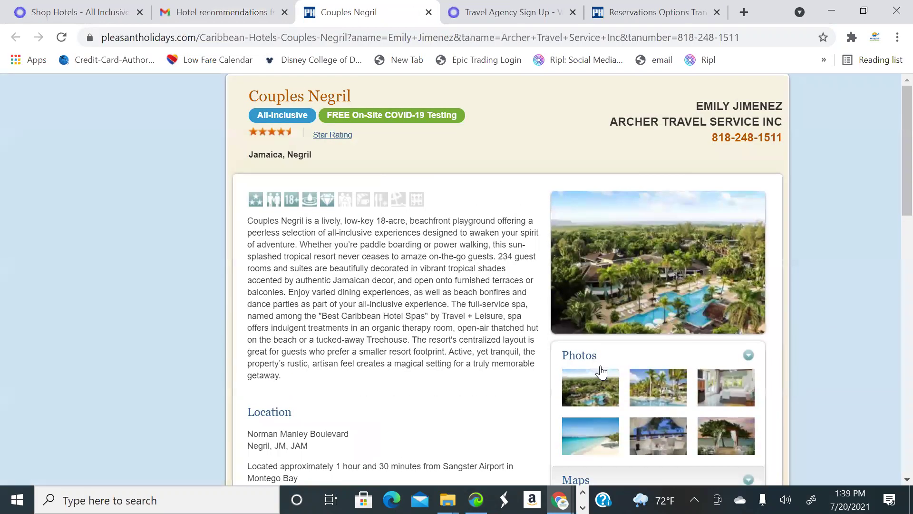
{"action": "scroll", "coordinate": [599, 323], "scroll_direction": "down", "scroll_amount": 2}
Page through six photos in the Couples Negril gallery, then close it
{"action": "left_click", "coordinate": [599, 325]}
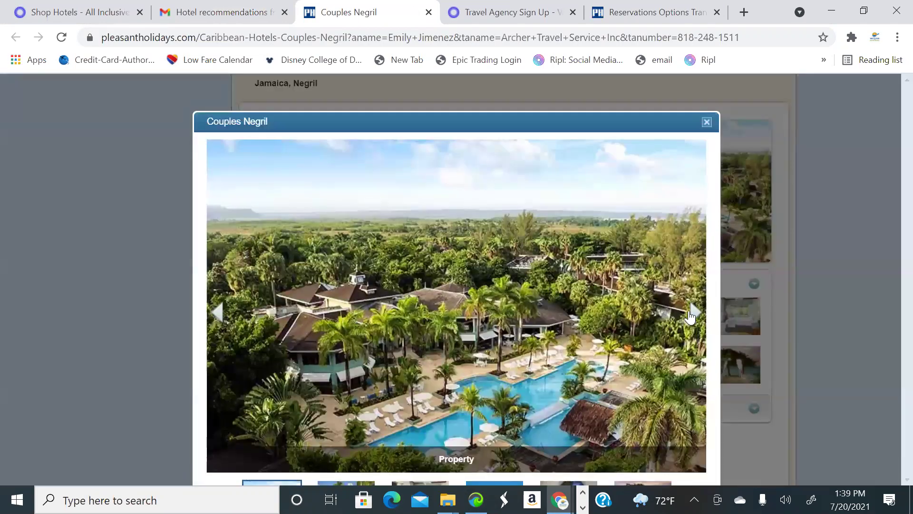
{"action": "left_click", "coordinate": [692, 313]}
{"action": "left_click", "coordinate": [690, 314]}
{"action": "left_click", "coordinate": [691, 313]}
{"action": "left_click", "coordinate": [692, 312]}
{"action": "left_click", "coordinate": [692, 312]}
{"action": "left_click", "coordinate": [693, 312]}
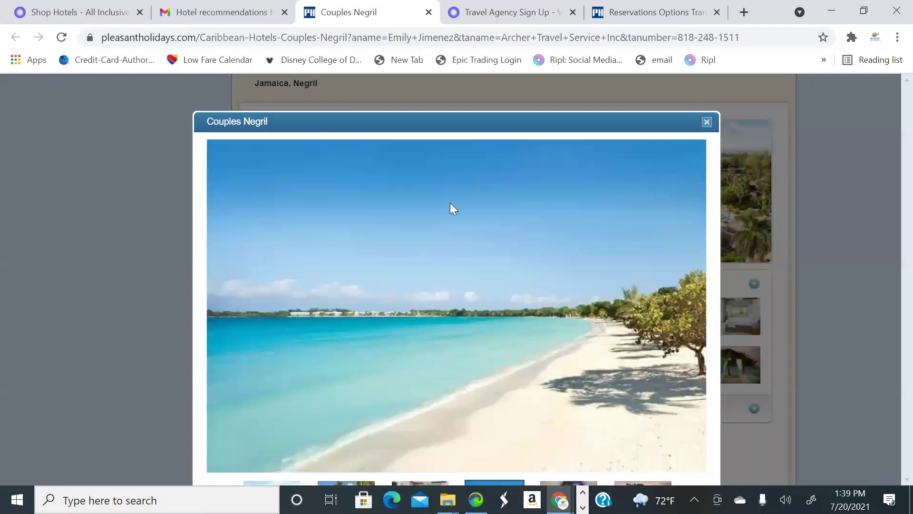
{"action": "key", "text": "Escape"}
Look over Hotel Activities, Room Amenities and Dining, then return to the page top
{"action": "scroll", "coordinate": [273, 238], "scroll_direction": "up", "scroll_amount": 3}
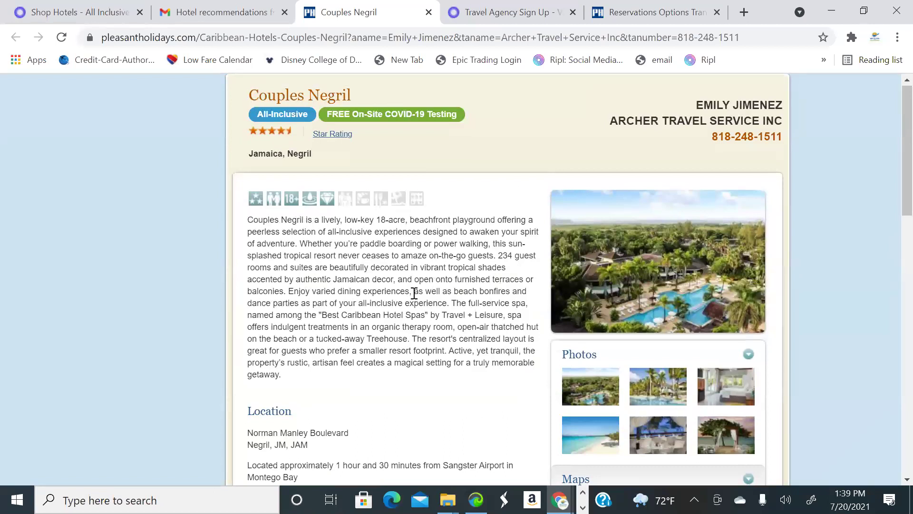
{"action": "scroll", "coordinate": [409, 291], "scroll_direction": "down", "scroll_amount": 6}
{"action": "scroll", "coordinate": [393, 302], "scroll_direction": "down", "scroll_amount": 11}
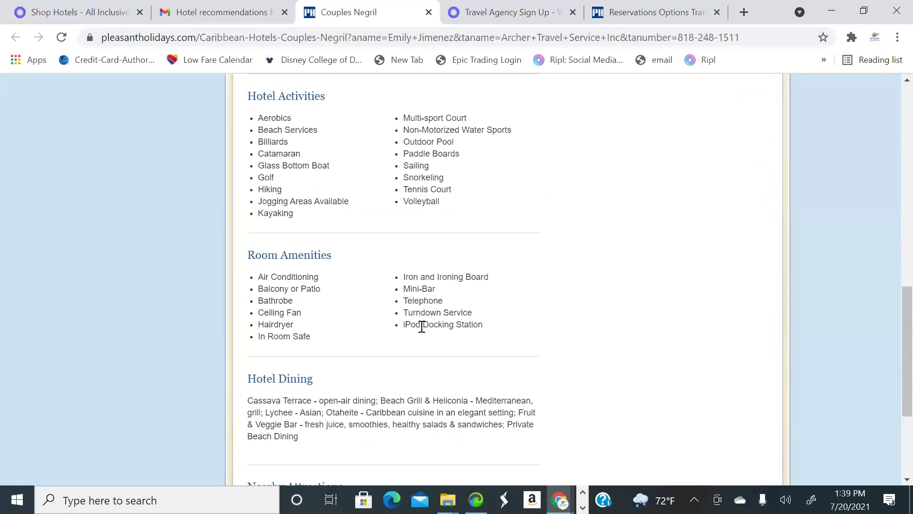
{"action": "scroll", "coordinate": [547, 372], "scroll_direction": "up", "scroll_amount": 7}
{"action": "scroll", "coordinate": [562, 373], "scroll_direction": "up", "scroll_amount": 11}
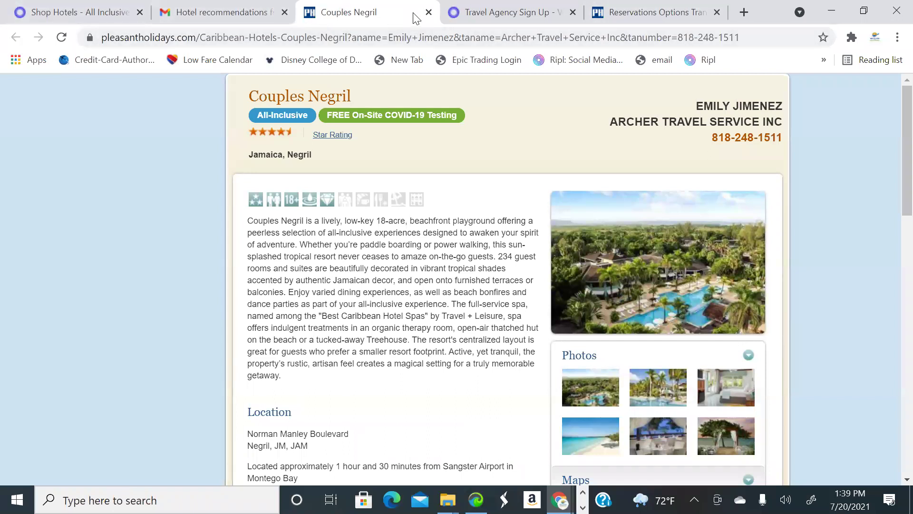
Close the Couples Negril page and reopen the Hotel recommendations email
{"action": "left_click", "coordinate": [429, 12]}
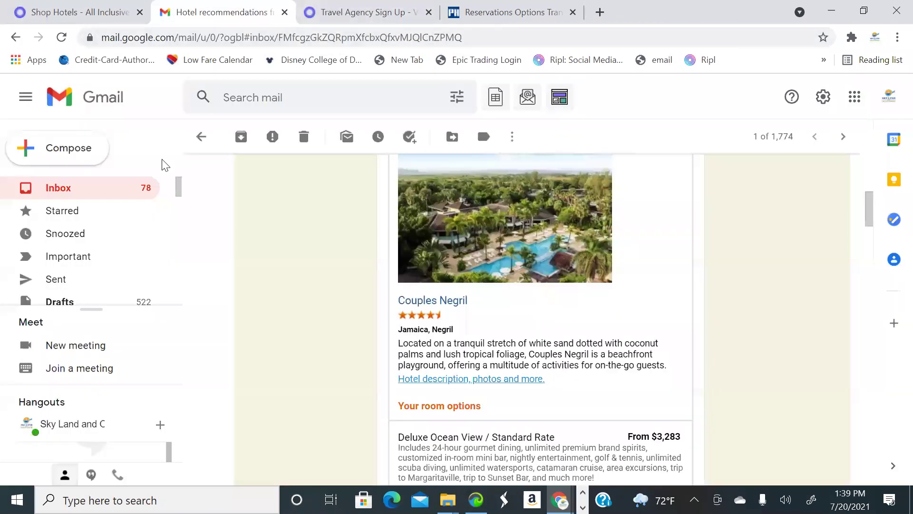
{"action": "left_click", "coordinate": [119, 188]}
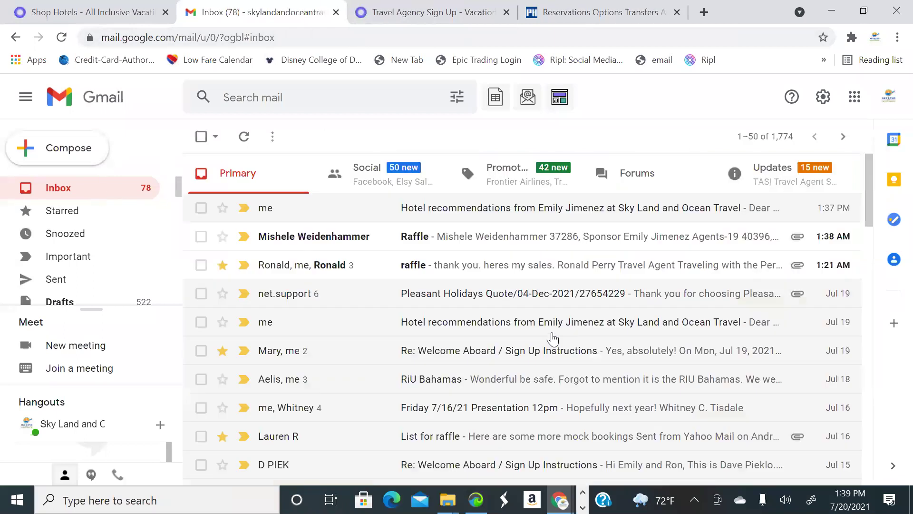
{"action": "left_click", "coordinate": [566, 215]}
Reread the recommendations email, then switch to the Vacation Express agency sign-up page
{"action": "scroll", "coordinate": [618, 295], "scroll_direction": "down", "scroll_amount": 3}
{"action": "scroll", "coordinate": [815, 314], "scroll_direction": "down", "scroll_amount": 3}
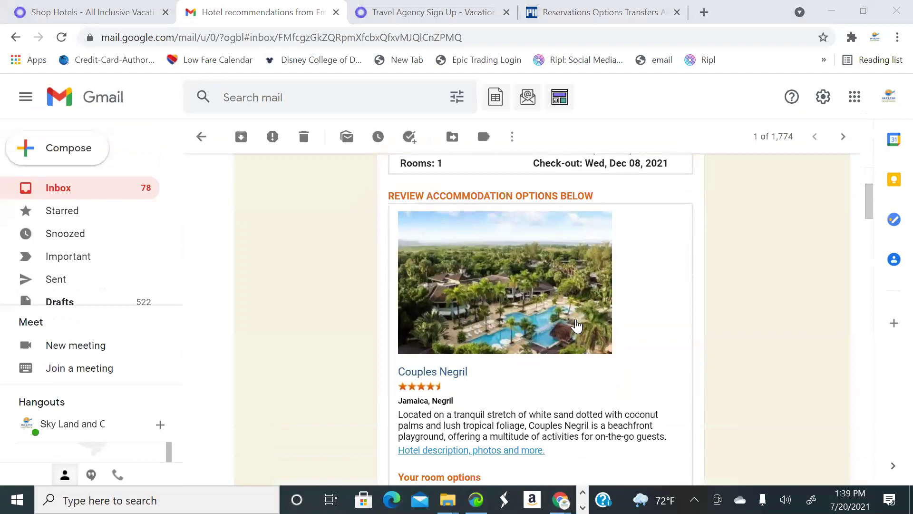
{"action": "scroll", "coordinate": [578, 333], "scroll_direction": "down", "scroll_amount": 15}
{"action": "scroll", "coordinate": [578, 333], "scroll_direction": "down", "scroll_amount": 20}
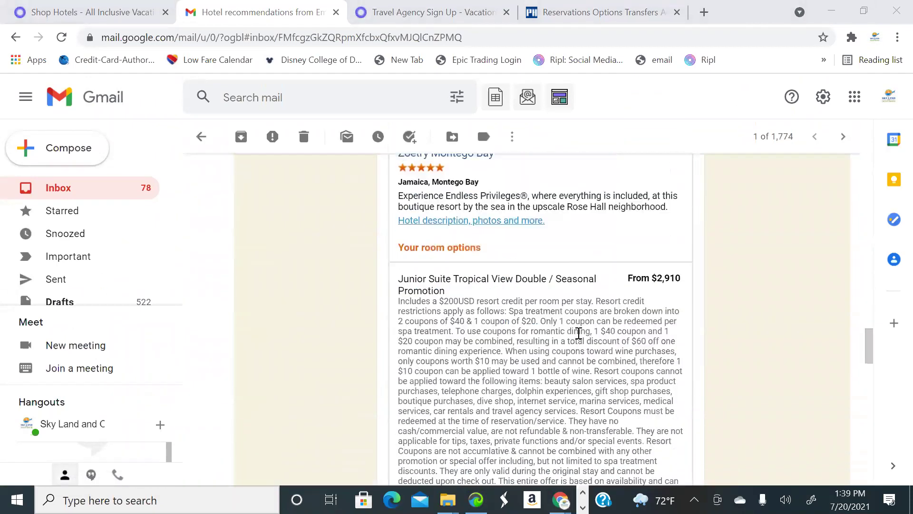
{"action": "scroll", "coordinate": [582, 342], "scroll_direction": "up", "scroll_amount": 15}
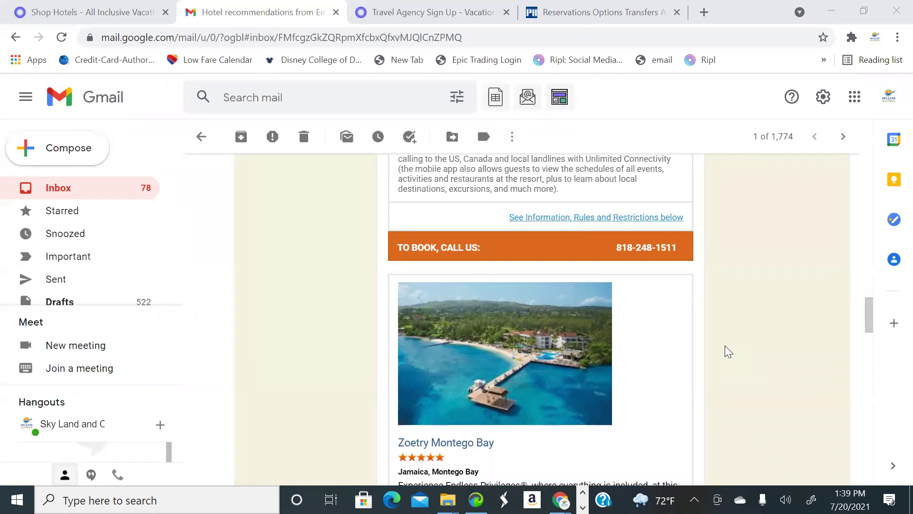
{"action": "scroll", "coordinate": [681, 351], "scroll_direction": "up", "scroll_amount": 15}
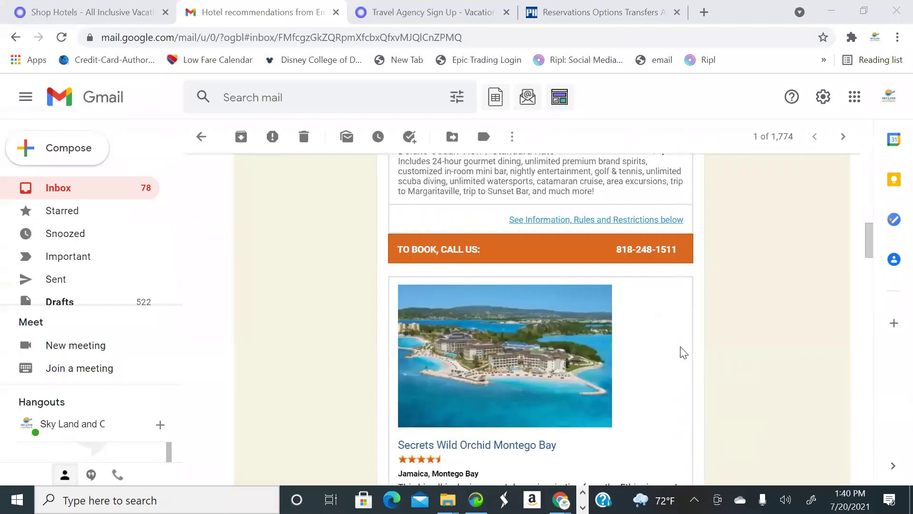
{"action": "scroll", "coordinate": [681, 351], "scroll_direction": "up", "scroll_amount": 1}
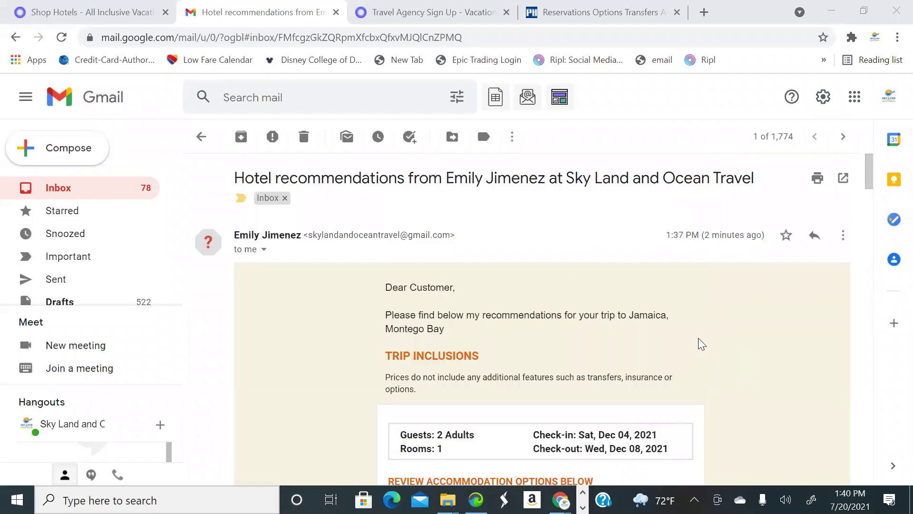
{"action": "scroll", "coordinate": [666, 267], "scroll_direction": "down", "scroll_amount": 3}
{"action": "scroll", "coordinate": [643, 193], "scroll_direction": "up", "scroll_amount": 3}
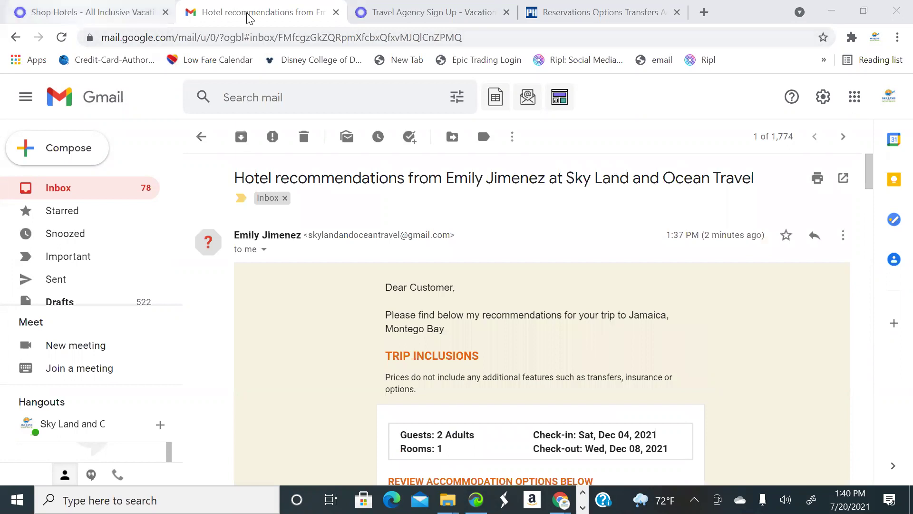
{"action": "left_click", "coordinate": [517, 12]}
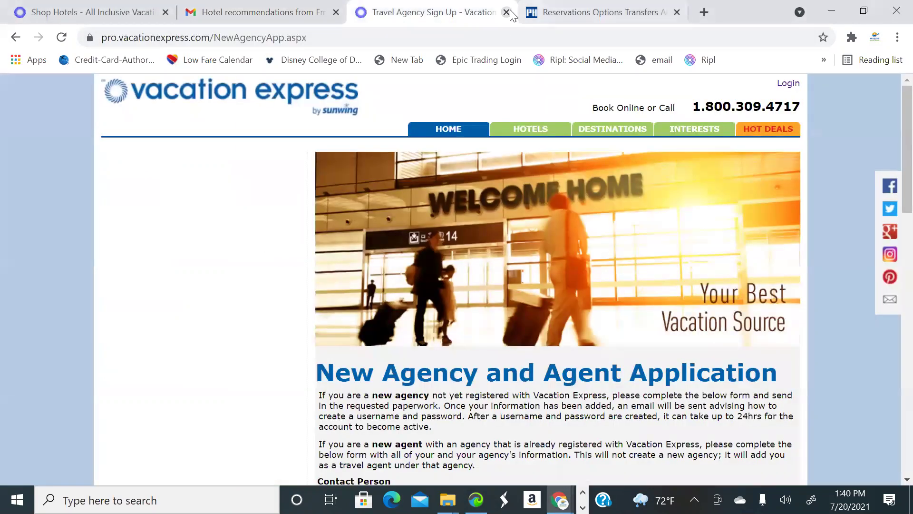
Close the Vacation Express sign-up page and go to the VAX VacationAccess site in a new tab
{"action": "left_click", "coordinate": [507, 12]}
{"action": "left_click", "coordinate": [534, 12]}
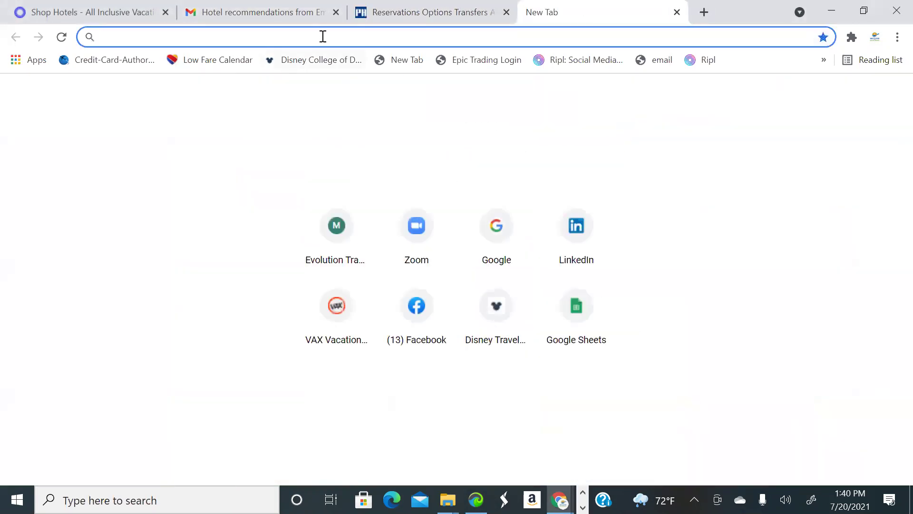
{"action": "left_click", "coordinate": [361, 313]}
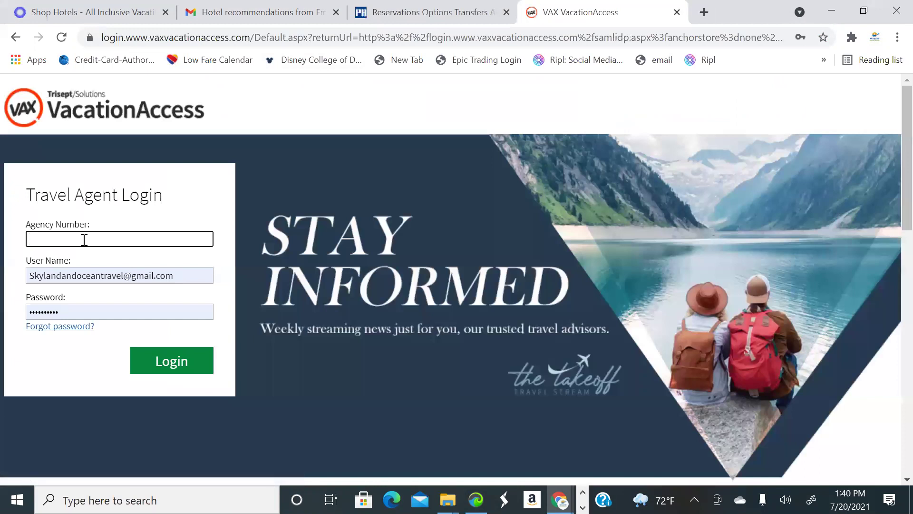
Attempt the agent login with the agency number and saved credentials, then open Forgot password? after it fails
{"action": "type", "text": "05824840"}
{"action": "triple_click", "coordinate": [196, 269]}
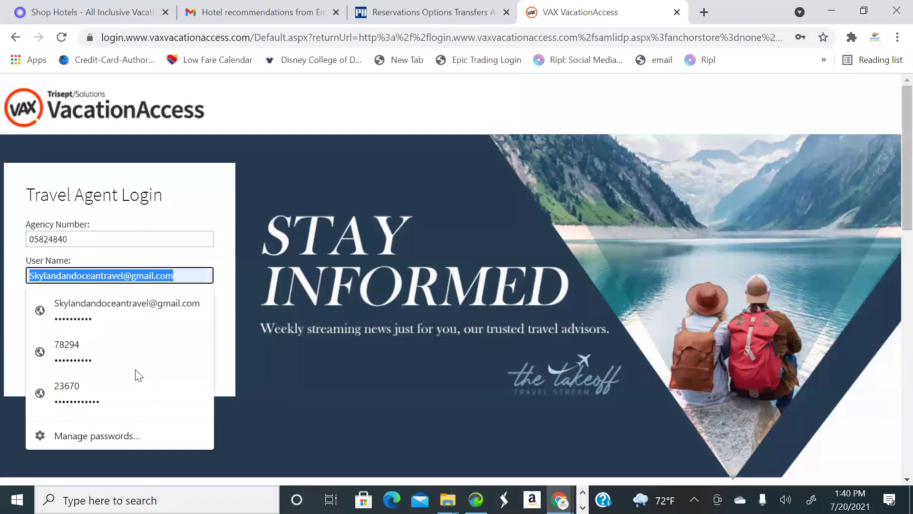
{"action": "left_click", "coordinate": [139, 350]}
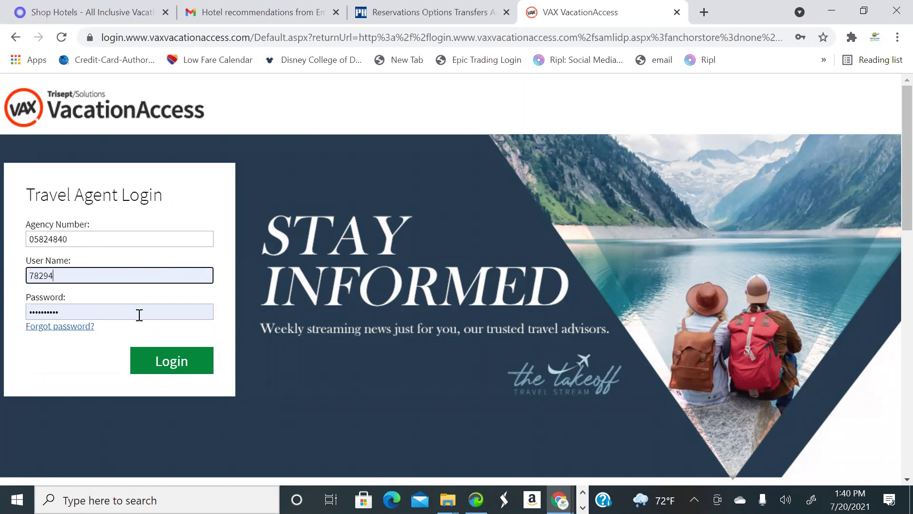
{"action": "key", "text": "BackSpace"}
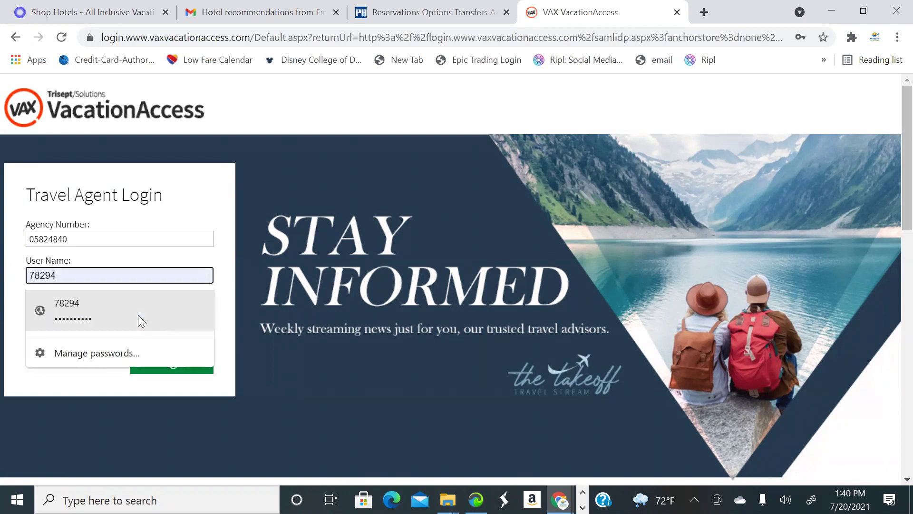
{"action": "left_click", "coordinate": [141, 322]}
{"action": "left_click", "coordinate": [164, 364]}
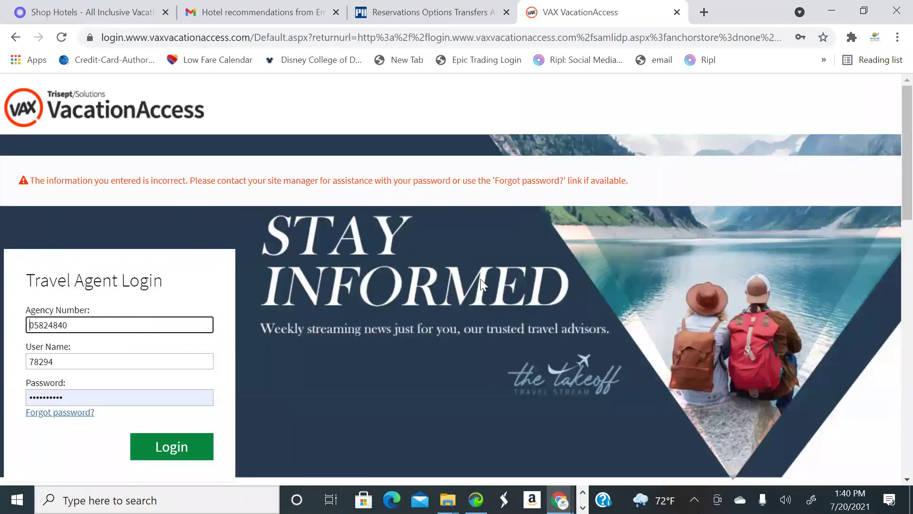
{"action": "scroll", "coordinate": [257, 378], "scroll_direction": "down", "scroll_amount": 1}
{"action": "left_click", "coordinate": [81, 341]}
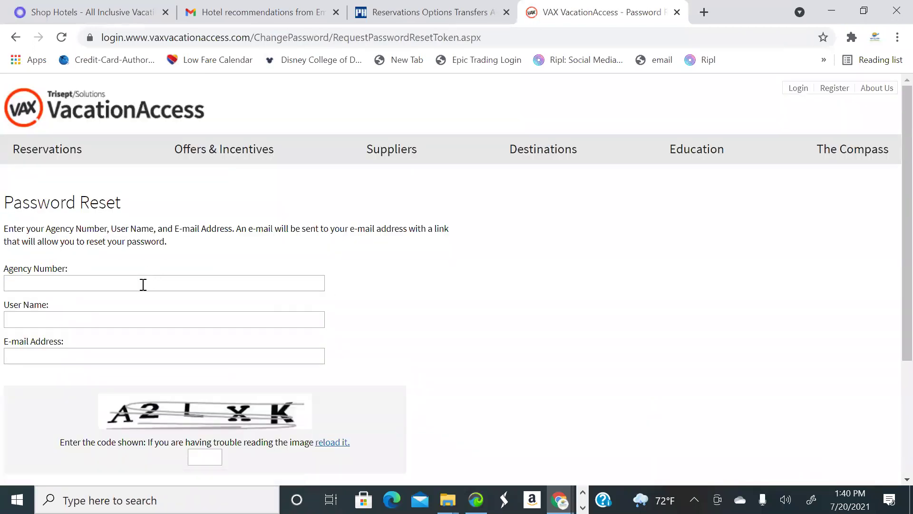
Submit a password reset request with the agency number, user name, saved e-mail and captcha code
{"action": "left_click", "coordinate": [143, 283]}
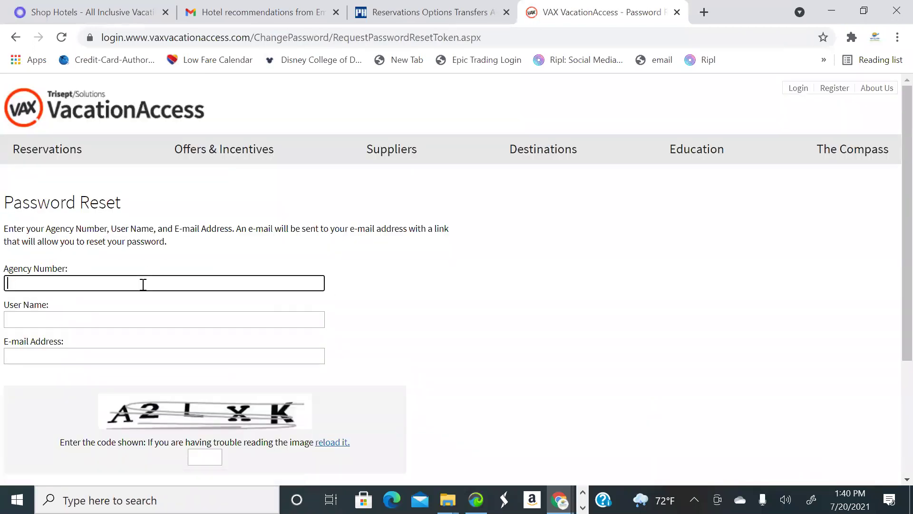
{"action": "left_click", "coordinate": [83, 322]}
{"action": "left_click", "coordinate": [75, 320]}
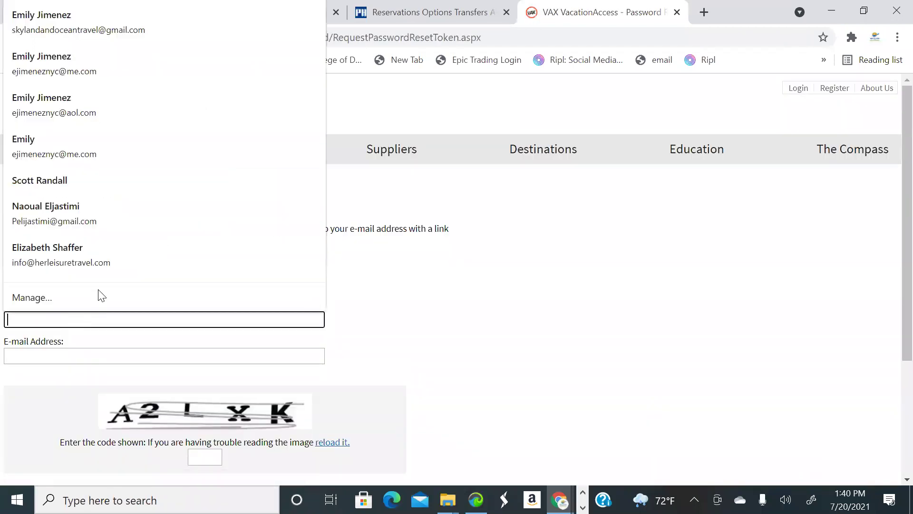
{"action": "type", "text": "78"}
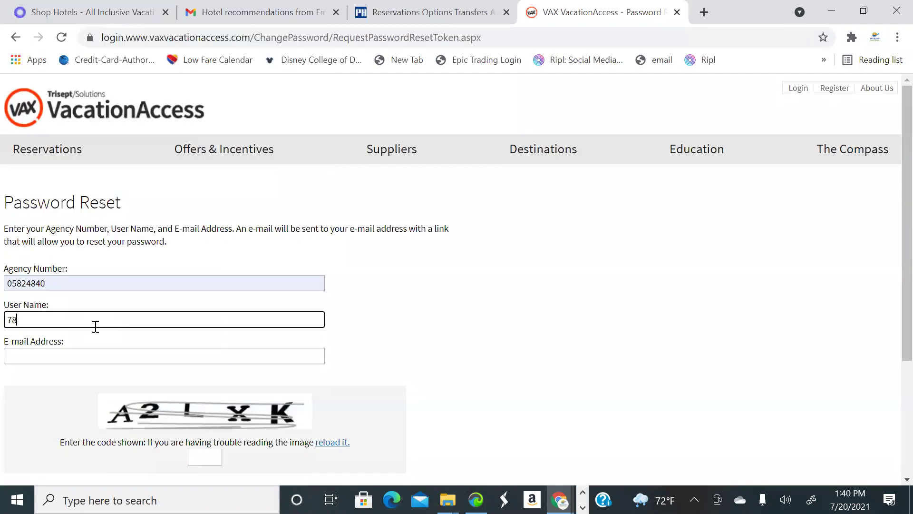
{"action": "type", "text": "234"}
{"action": "left_click", "coordinate": [87, 355]}
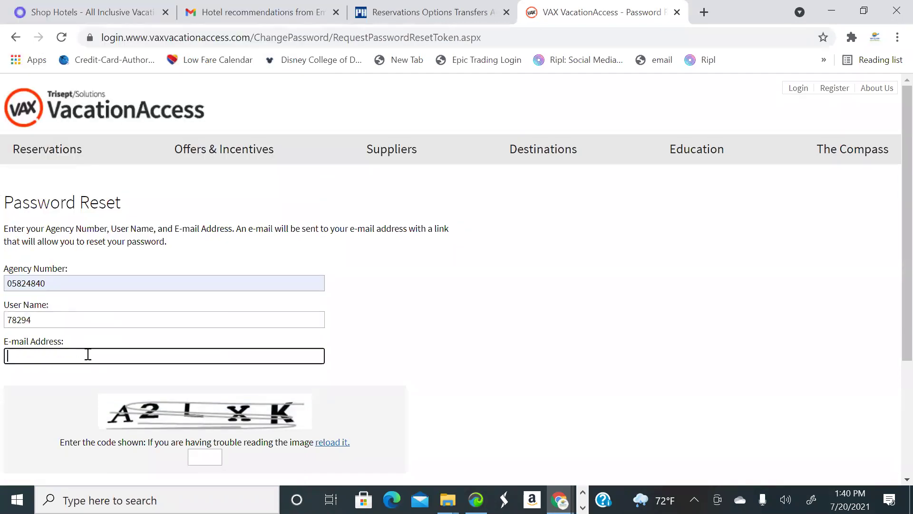
{"action": "left_click", "coordinate": [79, 83]}
{"action": "scroll", "coordinate": [257, 371], "scroll_direction": "down", "scroll_amount": 1}
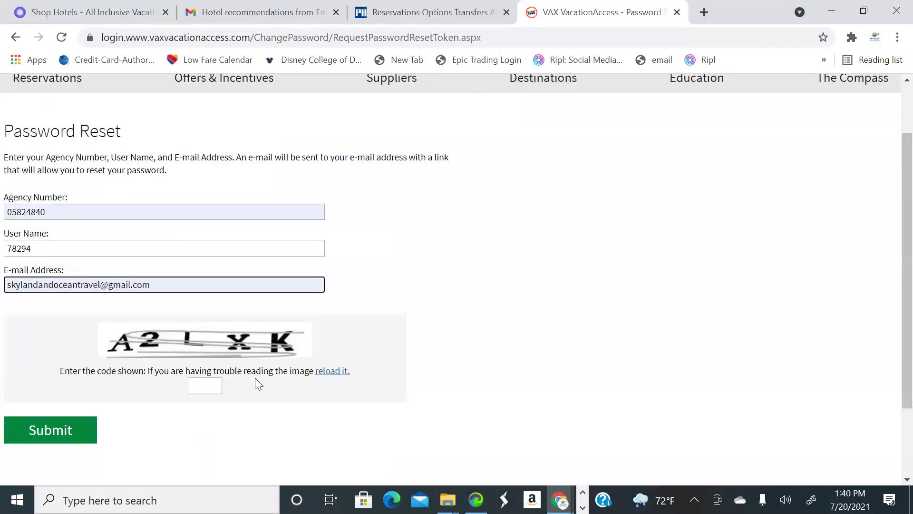
{"action": "left_click", "coordinate": [209, 385]}
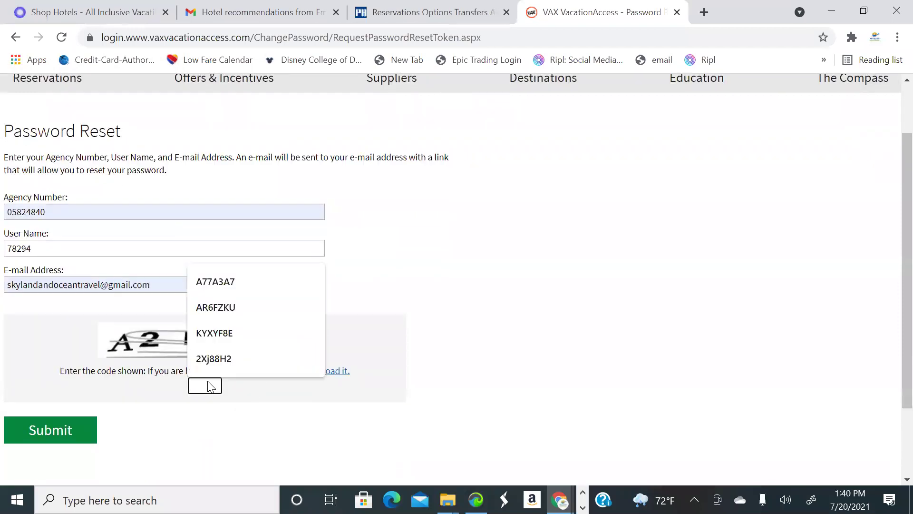
{"action": "type", "text": "A2L"}
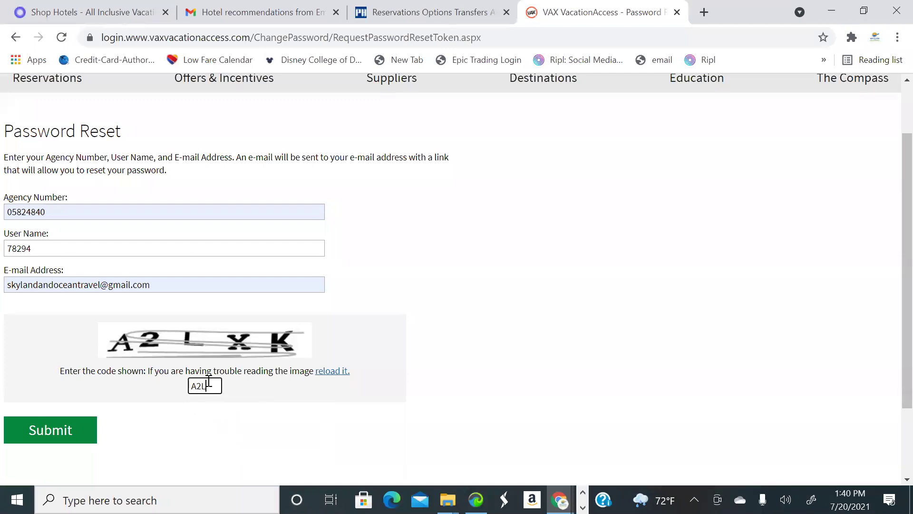
{"action": "type", "text": "XK"}
{"action": "left_click", "coordinate": [42, 430]}
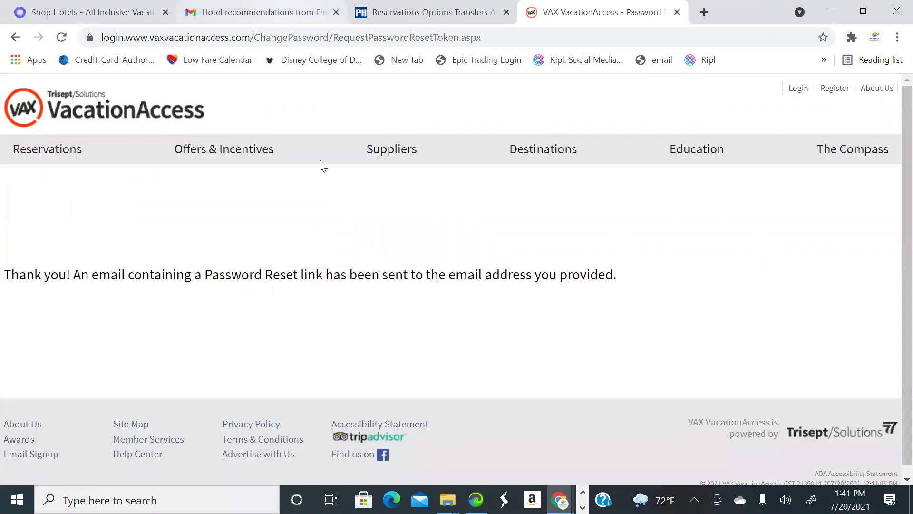
Find the VAX VacationAccess Password Reset email in Gmail and follow its 'Click here.' link
{"action": "left_click", "coordinate": [276, 12]}
{"action": "left_click", "coordinate": [86, 185]}
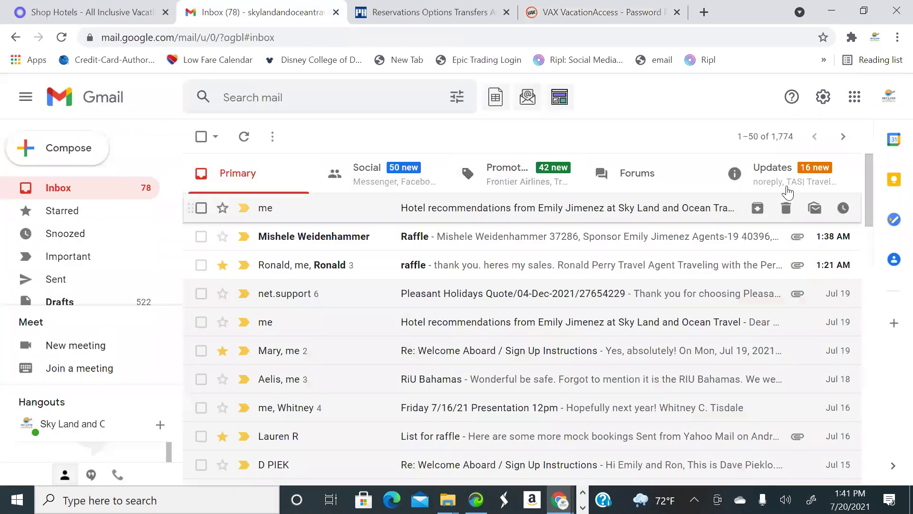
{"action": "left_click", "coordinate": [305, 207]}
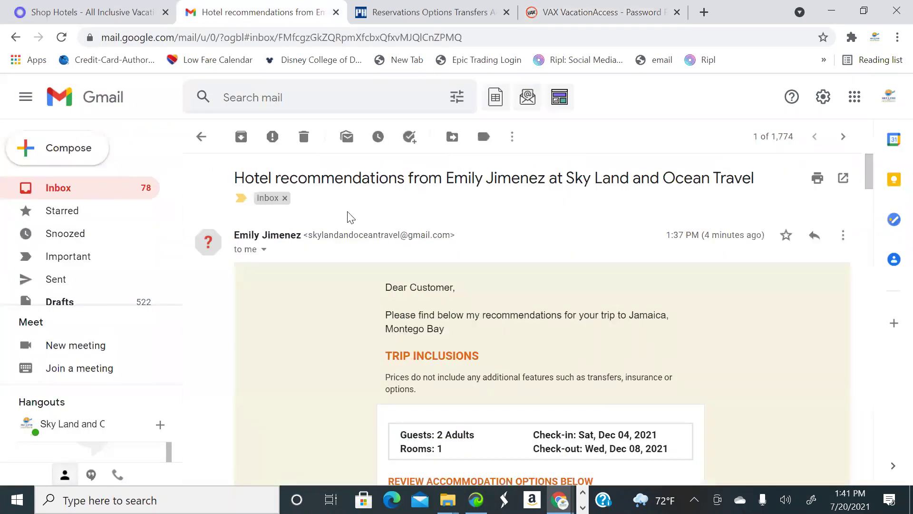
{"action": "left_click", "coordinate": [127, 196]}
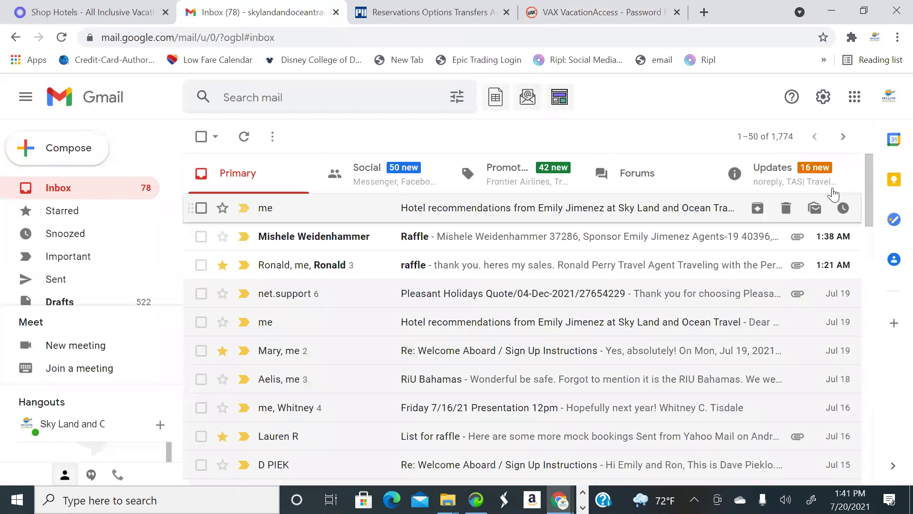
{"action": "left_click", "coordinate": [767, 178]}
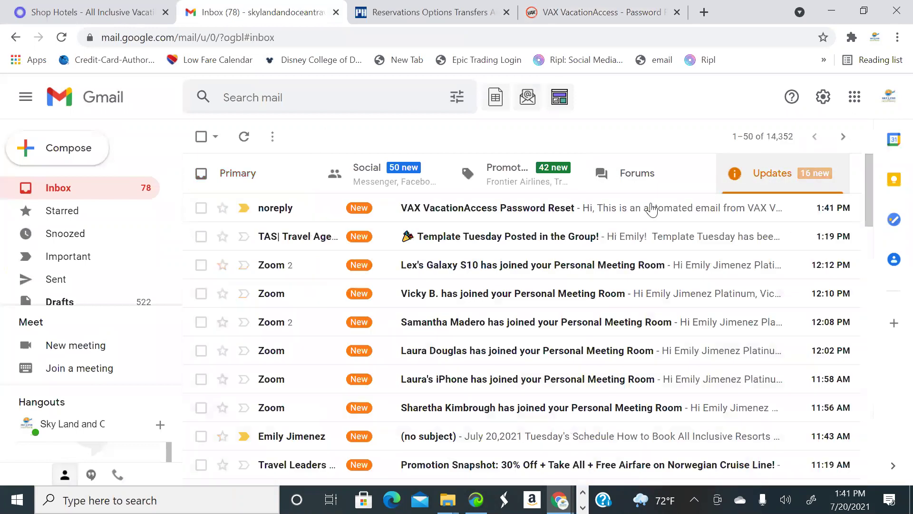
{"action": "left_click", "coordinate": [530, 208]}
{"action": "scroll", "coordinate": [348, 292], "scroll_direction": "down", "scroll_amount": 2}
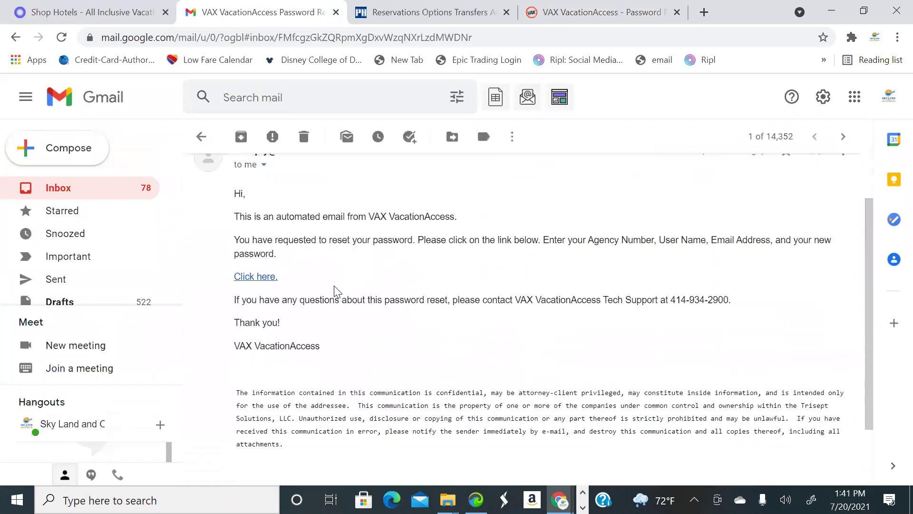
{"action": "left_click", "coordinate": [265, 270]}
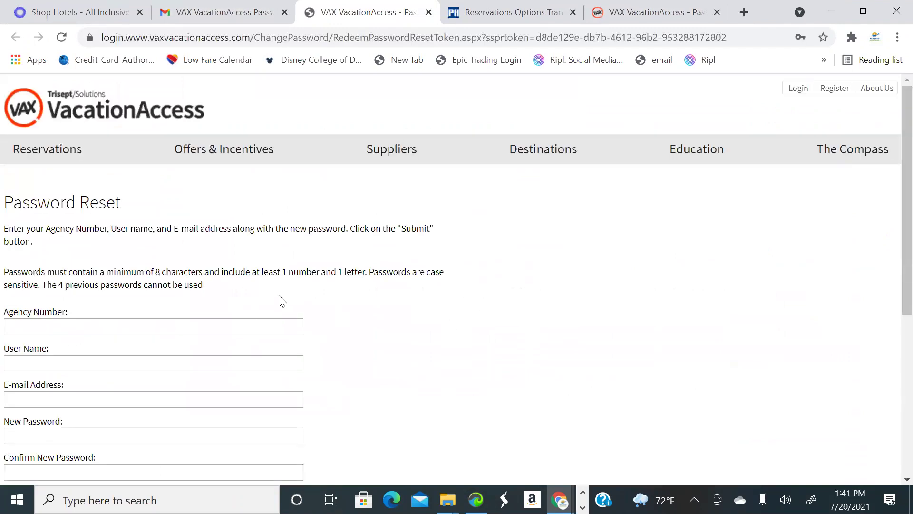
Fill the reset form's agency number, user name and saved e-mail address
{"action": "scroll", "coordinate": [109, 269], "scroll_direction": "down", "scroll_amount": 2}
{"action": "left_click", "coordinate": [110, 257]}
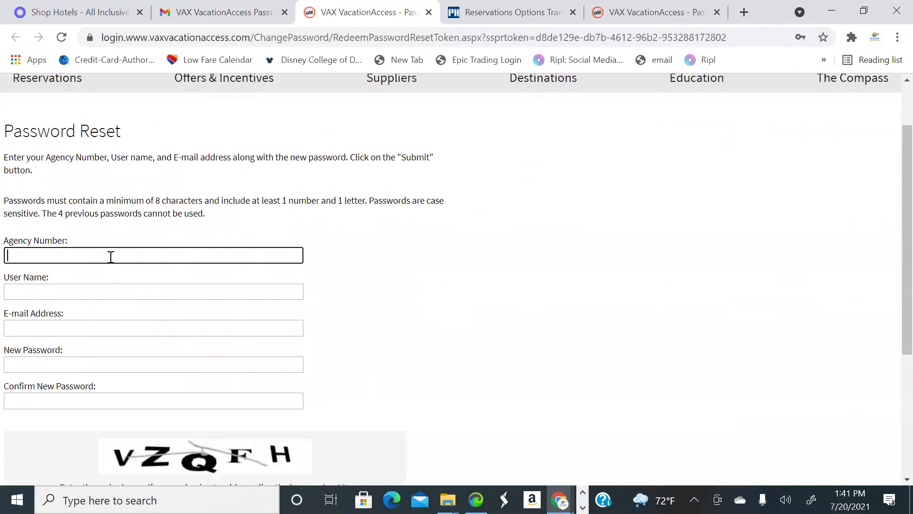
{"action": "type", "text": "05824840"}
{"action": "left_click", "coordinate": [94, 285]}
{"action": "type", "text": "782"}
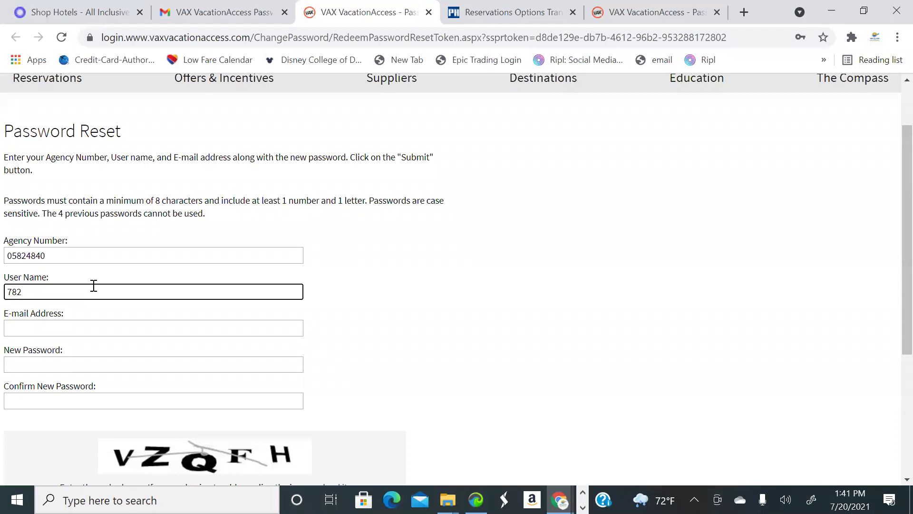
{"action": "type", "text": "94"}
{"action": "left_click", "coordinate": [56, 319]}
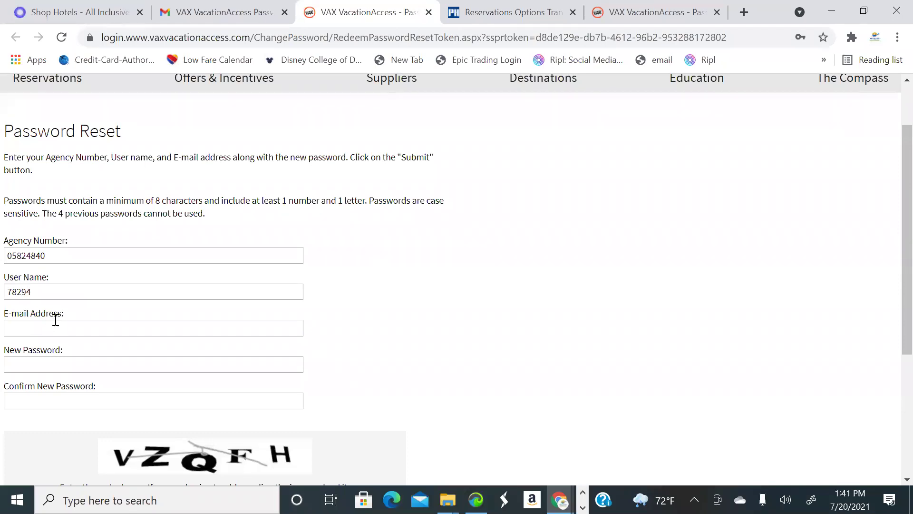
{"action": "left_click", "coordinate": [51, 326]}
{"action": "key", "text": "Down"}
{"action": "key", "text": "Return"}
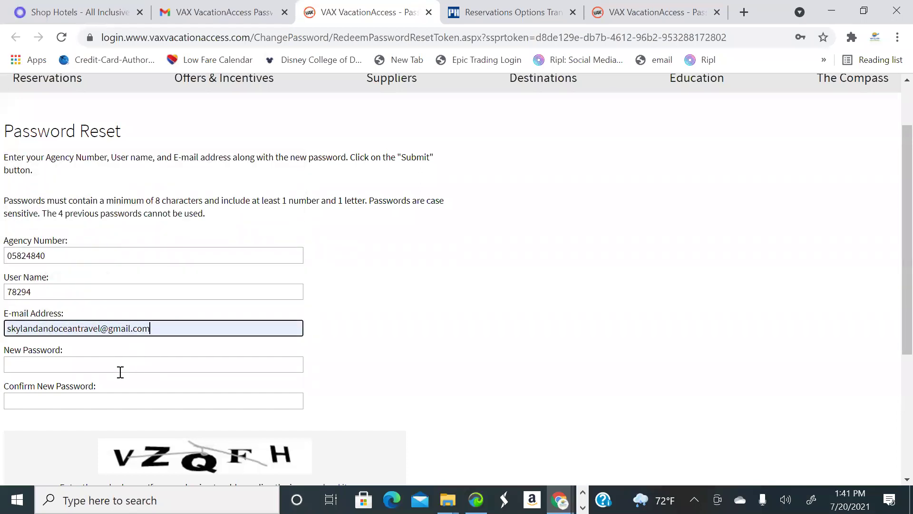
Enter a new password and a matching confirmation password
{"action": "left_click", "coordinate": [121, 365]}
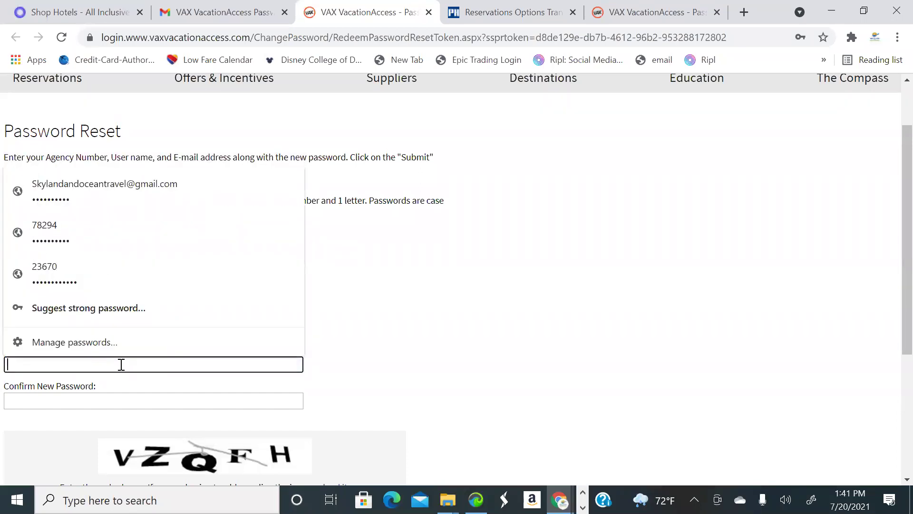
{"action": "left_click", "coordinate": [374, 385]}
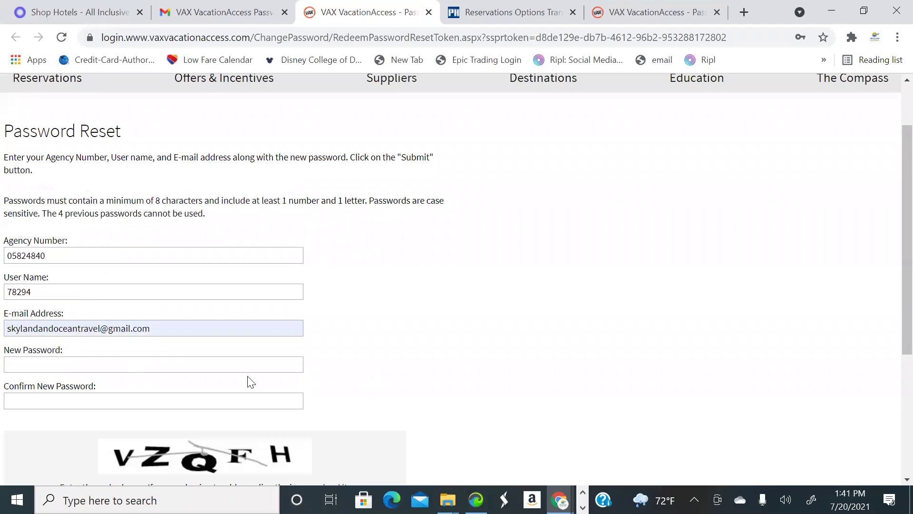
{"action": "left_click", "coordinate": [183, 368]}
{"action": "type", "text": "••••••"}
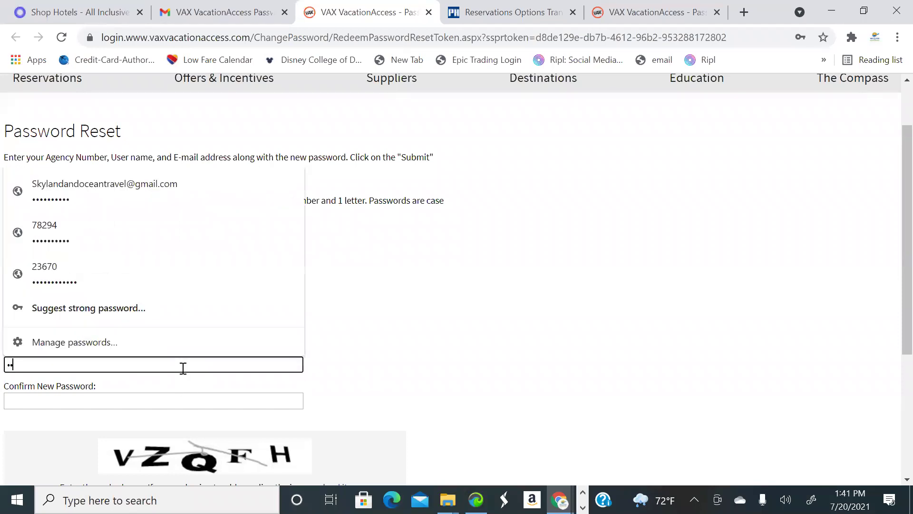
{"action": "left_click", "coordinate": [170, 406]}
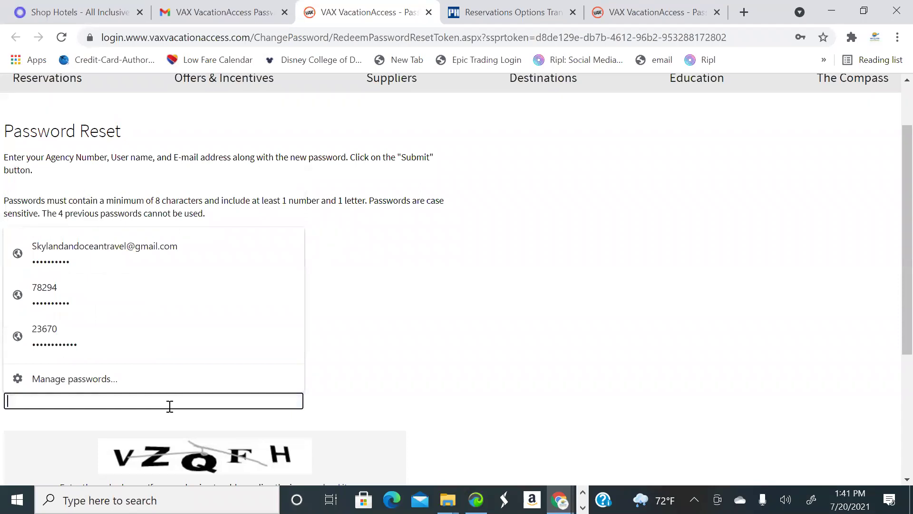
{"action": "type", "text": "••••"}
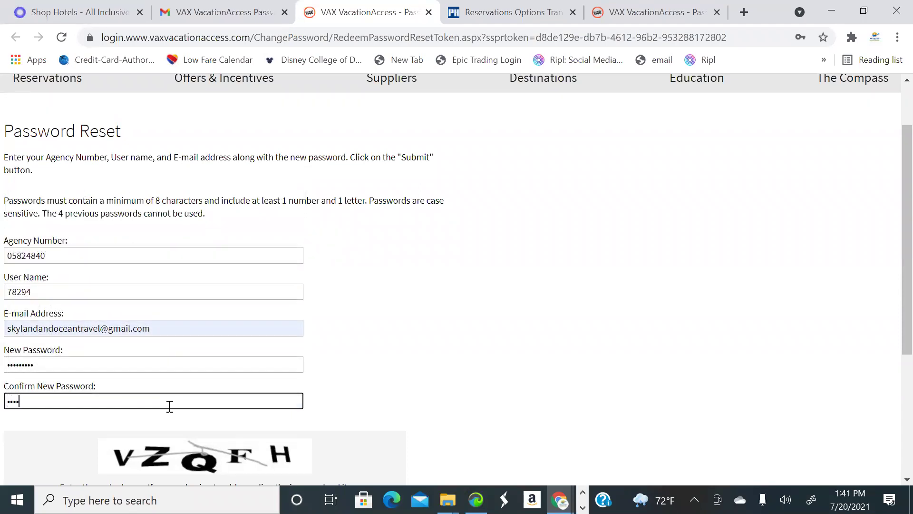
{"action": "key", "text": "shift+Tab"}
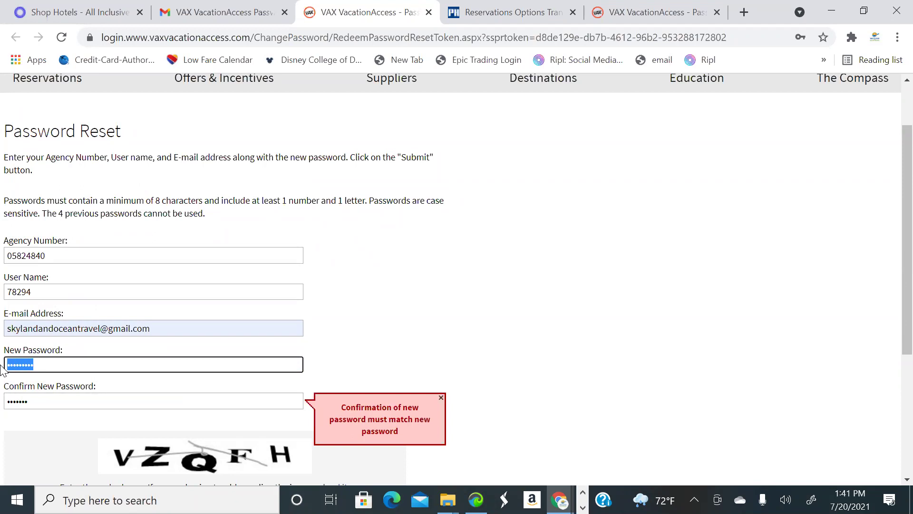
{"action": "key", "text": "BackSpace"}
{"action": "type", "text": "••••••"}
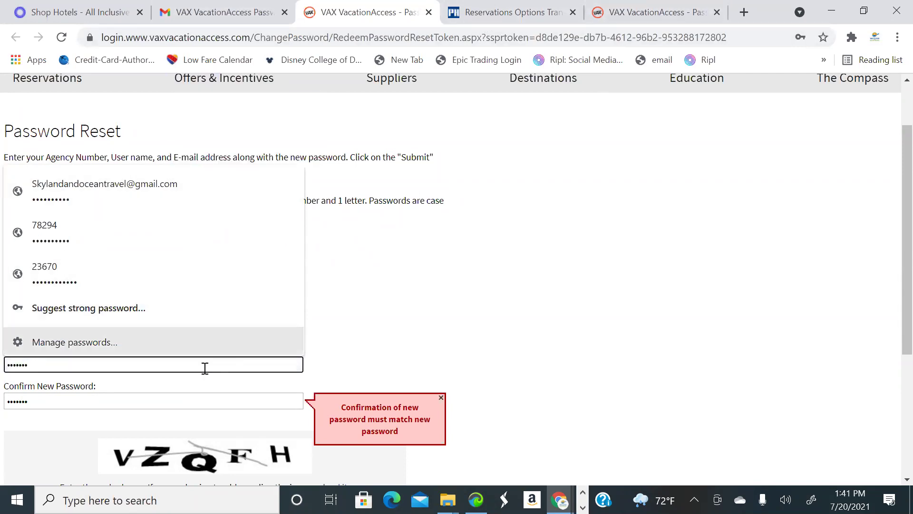
{"action": "left_click", "coordinate": [357, 327]}
{"action": "left_click_drag", "start_coordinate": [39, 369], "coordinate": [25, 382]}
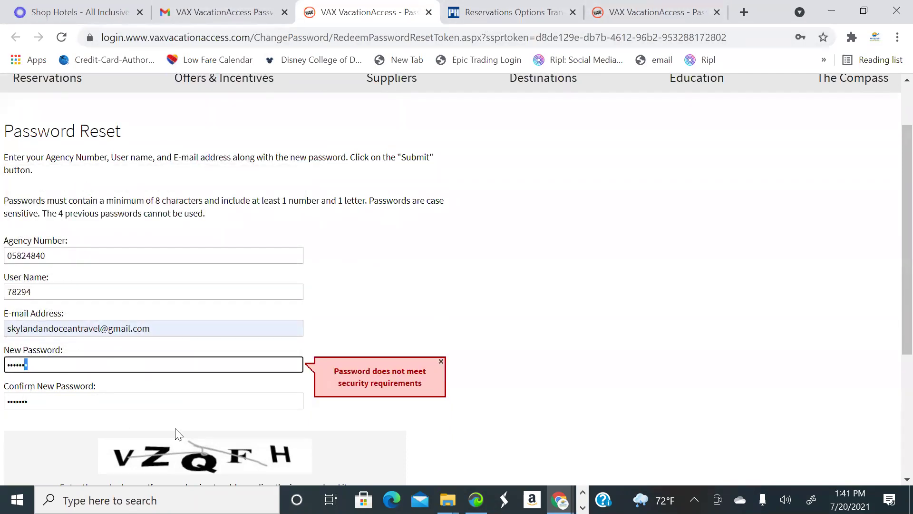
{"action": "key", "text": "BackSpace"}
{"action": "key", "text": "BackSpace"}
{"action": "key", "text": "BackSpace"}
{"action": "key", "text": "BackSpace"}
{"action": "key", "text": "BackSpace"}
{"action": "key", "text": "BackSpace"}
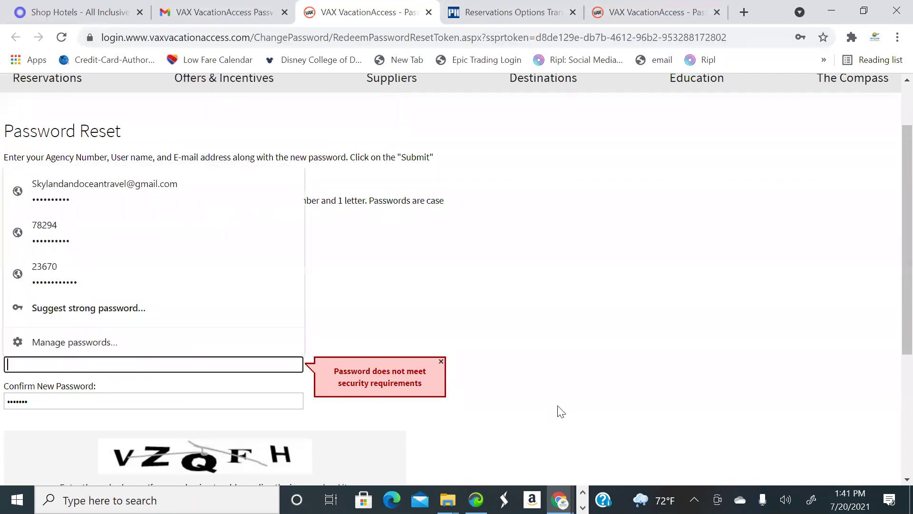
{"action": "type", "text": "•••••"}
{"action": "left_click_drag", "start_coordinate": [46, 399], "coordinate": [2, 408]}
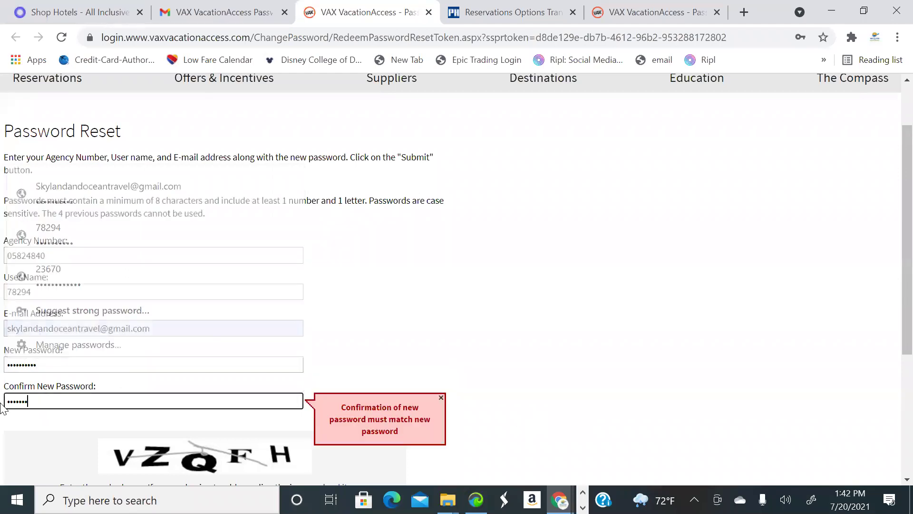
{"action": "type", "text": "•••••"}
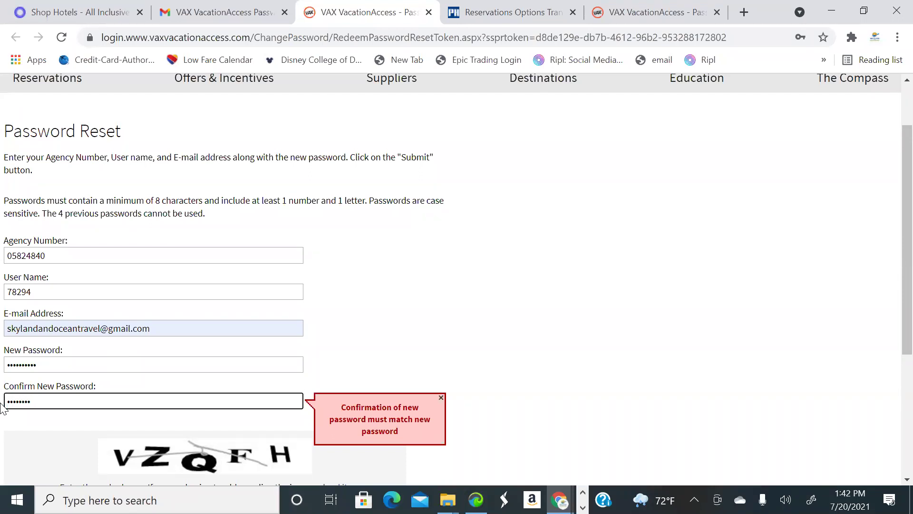
{"action": "key", "text": "BackSpace"}
{"action": "key", "text": "BackSpace"}
{"action": "key", "text": "BackSpace"}
{"action": "key", "text": "BackSpace"}
{"action": "key", "text": "BackSpace"}
{"action": "key", "text": "BackSpace"}
{"action": "key", "text": "BackSpace"}
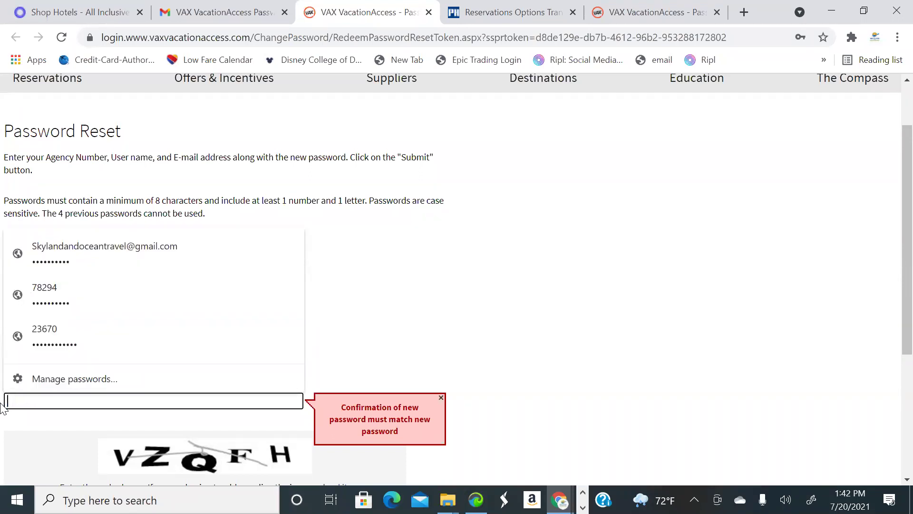
{"action": "type", "text": "••••••"}
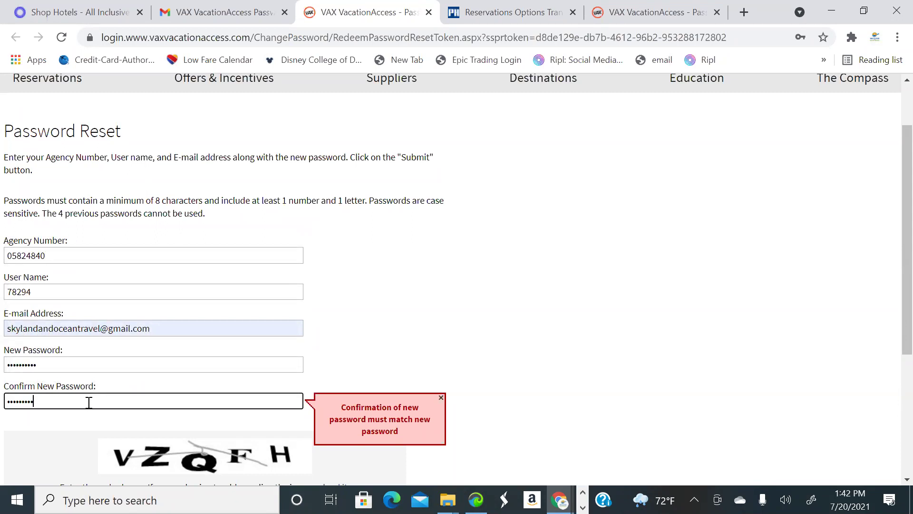
Enter the captcha code and submit the password reset form
{"action": "scroll", "coordinate": [409, 378], "scroll_direction": "down", "scroll_amount": 3}
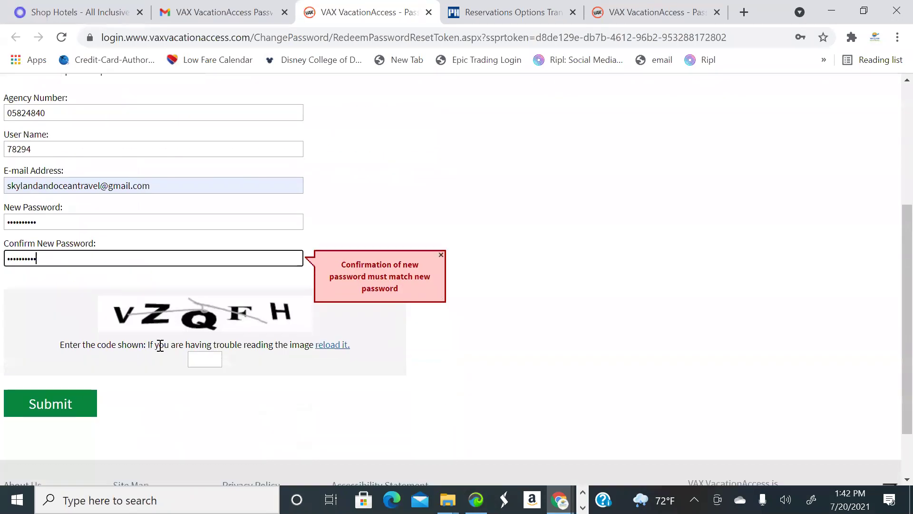
{"action": "left_click", "coordinate": [197, 356]}
{"action": "type", "text": "VZ"}
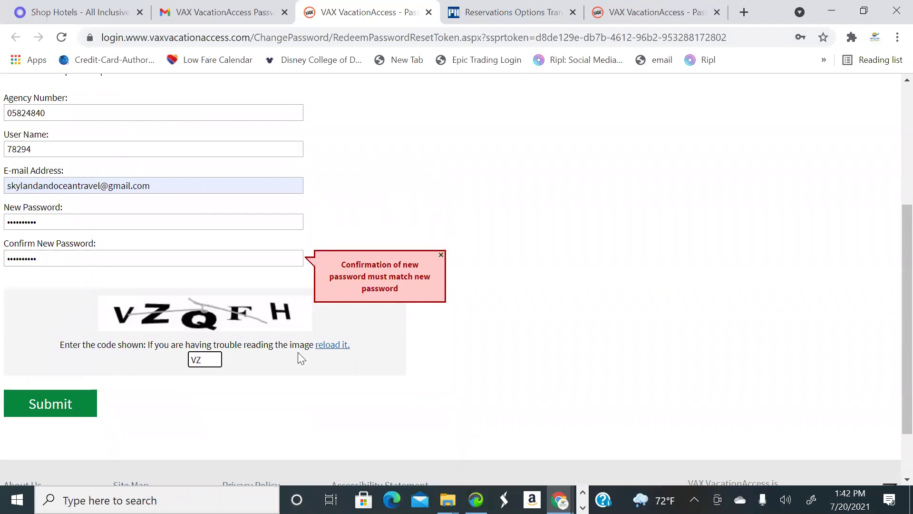
{"action": "type", "text": "QFH"}
{"action": "left_click", "coordinate": [67, 404]}
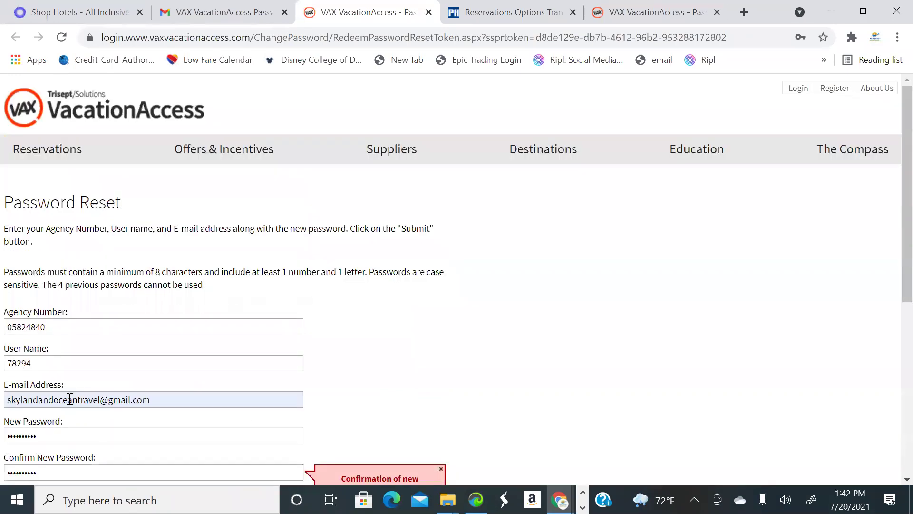
Re-enter a different new password and confirmation, then submit the form again
{"action": "scroll", "coordinate": [265, 349], "scroll_direction": "down", "scroll_amount": 3}
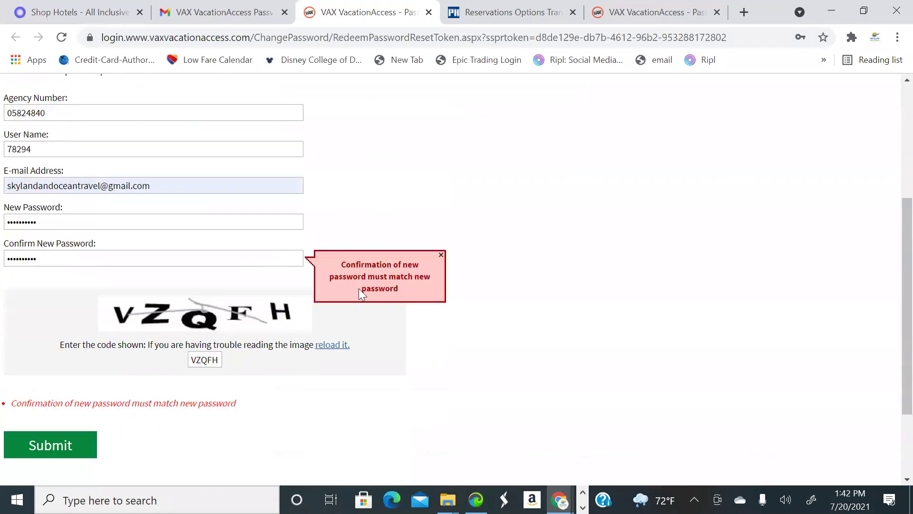
{"action": "left_click", "coordinate": [72, 223]}
{"action": "key", "text": "BackSpace"}
{"action": "key", "text": "BackSpace"}
{"action": "key", "text": "BackSpace"}
{"action": "key", "text": "BackSpace"}
{"action": "key", "text": "BackSpace"}
{"action": "key", "text": "BackSpace"}
{"action": "key", "text": "BackSpace"}
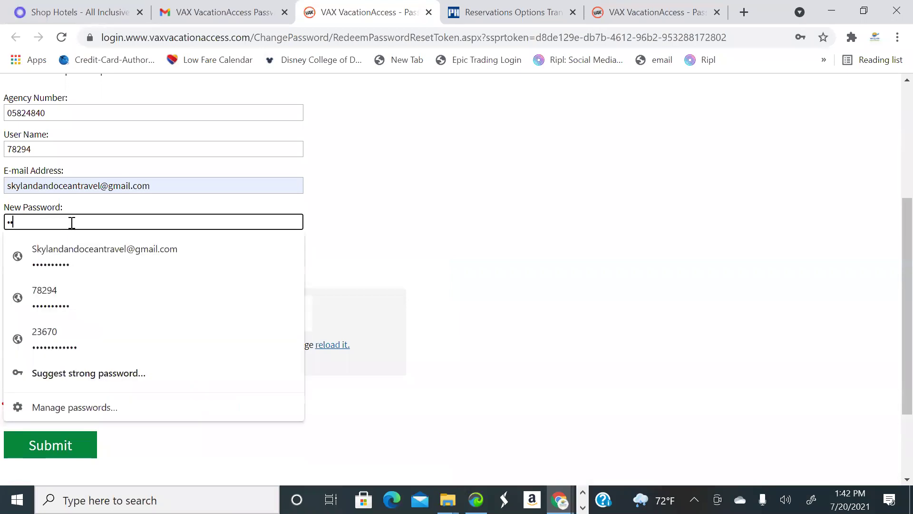
{"action": "type", "text": "•••••••"}
{"action": "left_click", "coordinate": [370, 305]}
{"action": "left_click", "coordinate": [65, 257]}
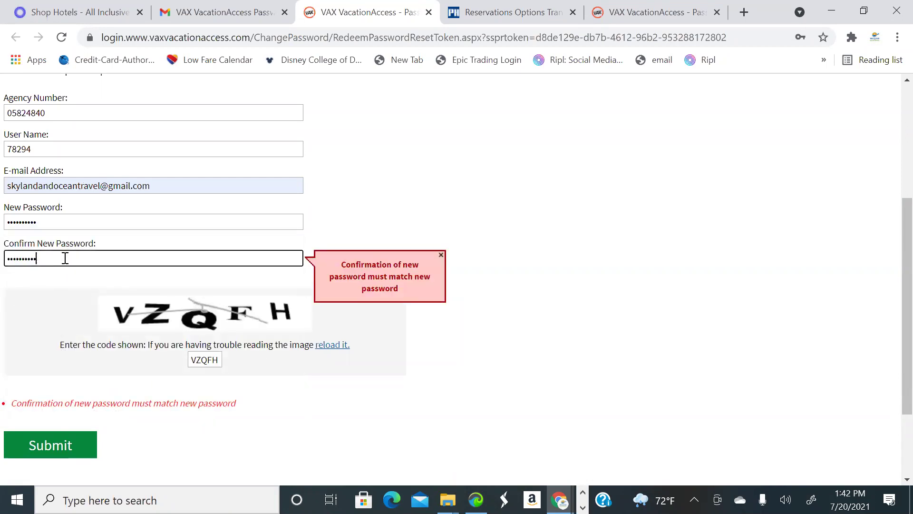
{"action": "key", "text": "ctrl+a"}
{"action": "key", "text": "BackSpace"}
{"action": "type", "text": "•••••"}
{"action": "left_click", "coordinate": [274, 380]}
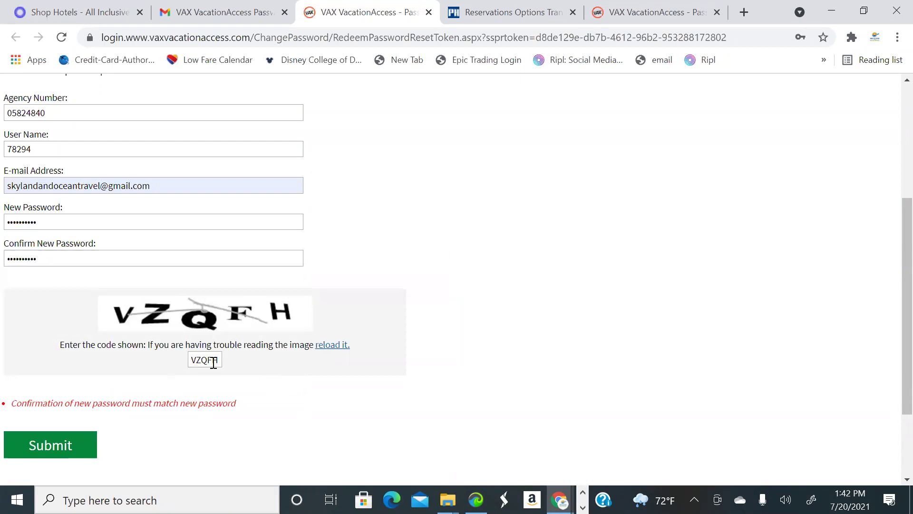
{"action": "left_click", "coordinate": [73, 446]}
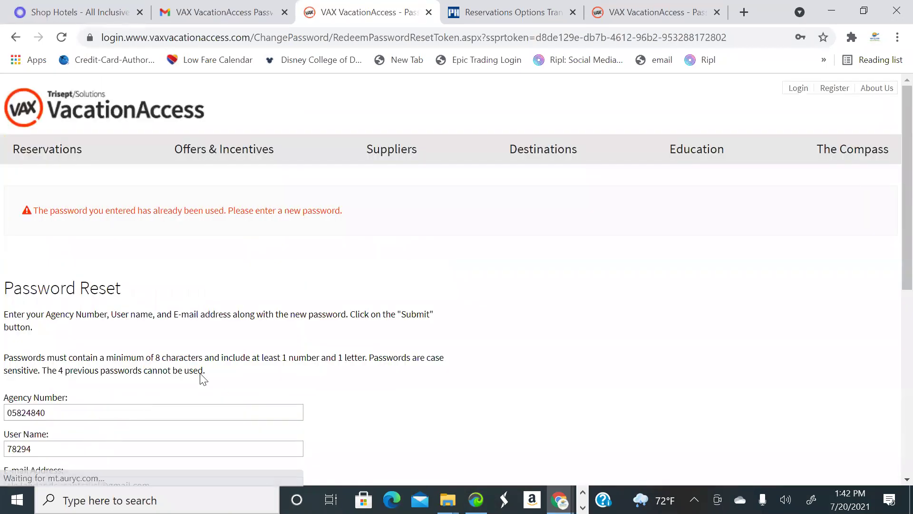
Change the new password and confirmation, submit the reset, and update Chrome's saved password
{"action": "scroll", "coordinate": [227, 236], "scroll_direction": "down", "scroll_amount": 5}
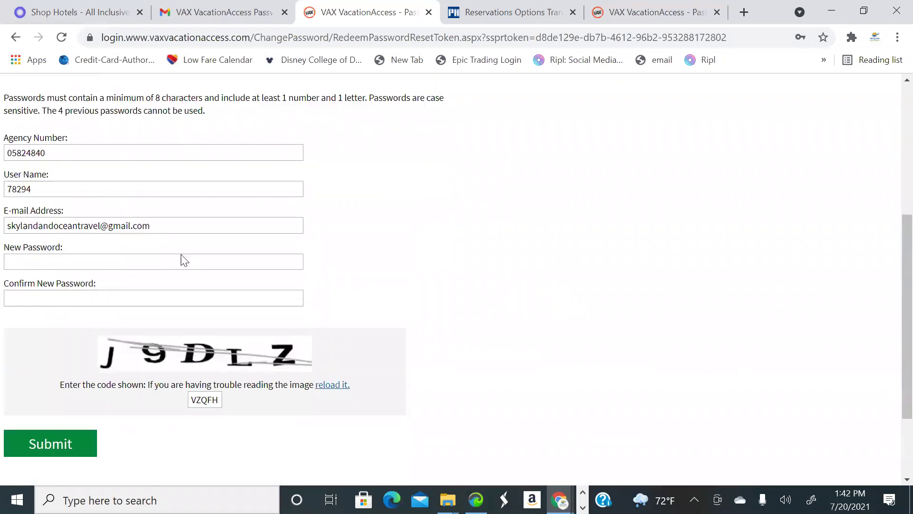
{"action": "scroll", "coordinate": [185, 261], "scroll_direction": "down", "scroll_amount": 1}
{"action": "left_click", "coordinate": [198, 237]}
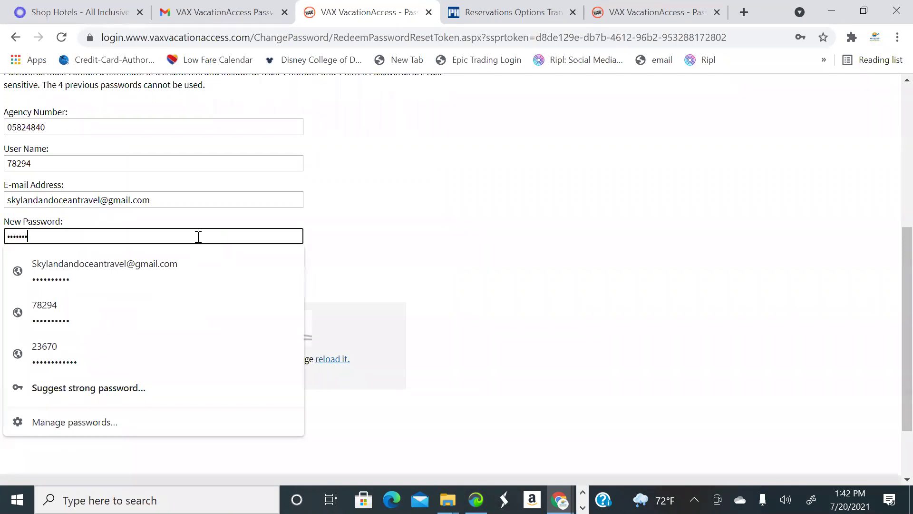
{"action": "type", "text": "1"}
{"action": "left_click", "coordinate": [388, 254]}
{"action": "key", "text": "Tab"}
{"action": "type", "text": "•••••••"}
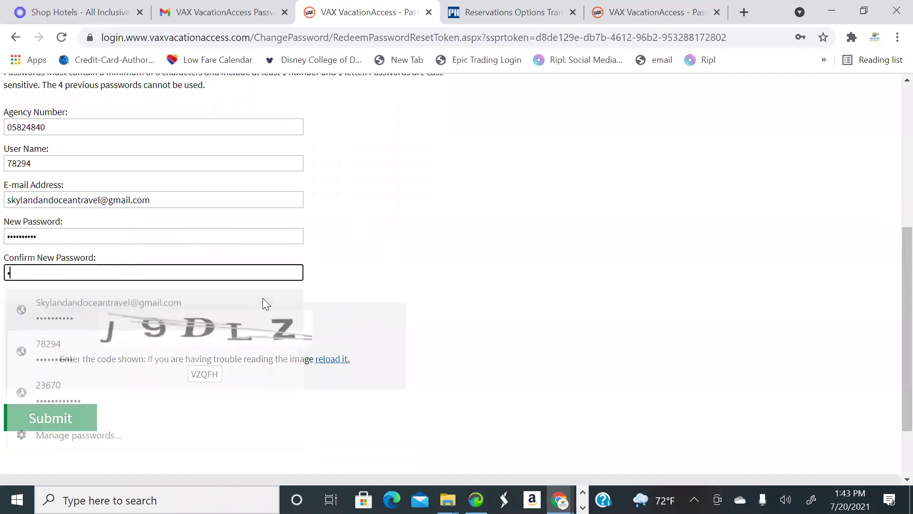
{"action": "type", "text": "1"}
{"action": "left_click", "coordinate": [218, 373]}
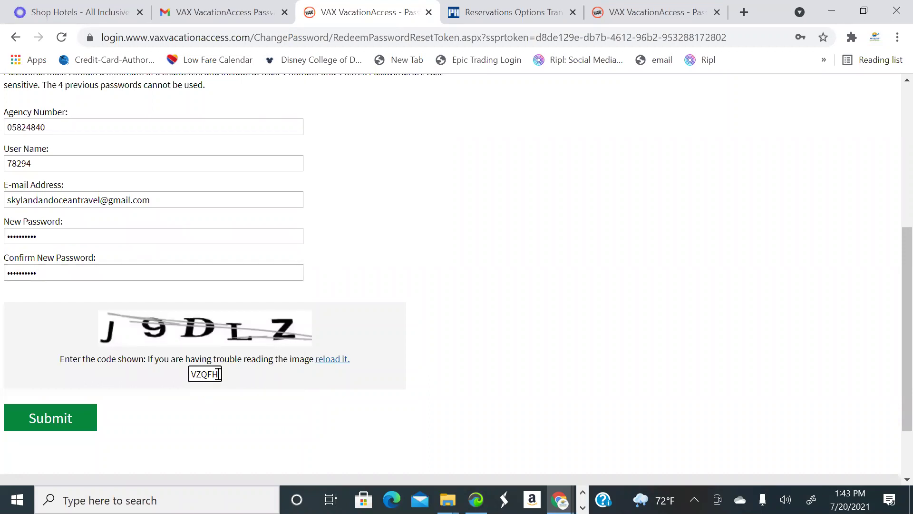
{"action": "key", "text": "BackSpace"}
{"action": "key", "text": "BackSpace"}
{"action": "key", "text": "BackSpace"}
{"action": "key", "text": "BackSpace"}
{"action": "key", "text": "BackSpace"}
{"action": "left_click", "coordinate": [68, 416]}
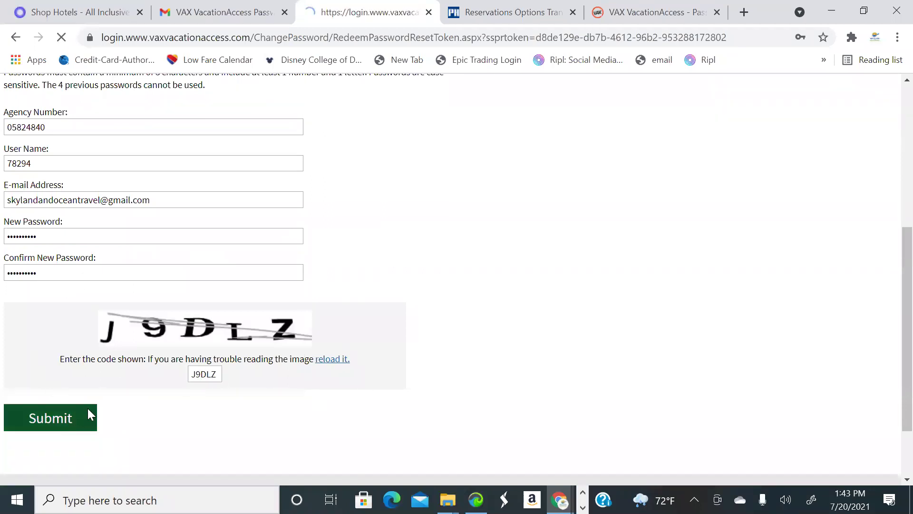
{"action": "left_click", "coordinate": [674, 274]}
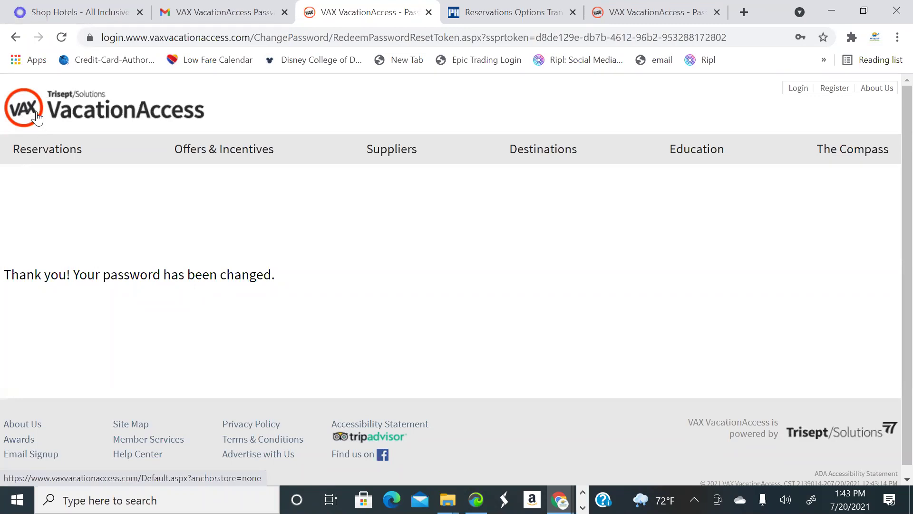
Sign back in on the VAX login page with the agency number, then bring up the Suppliers menu
{"action": "left_click", "coordinate": [37, 117]}
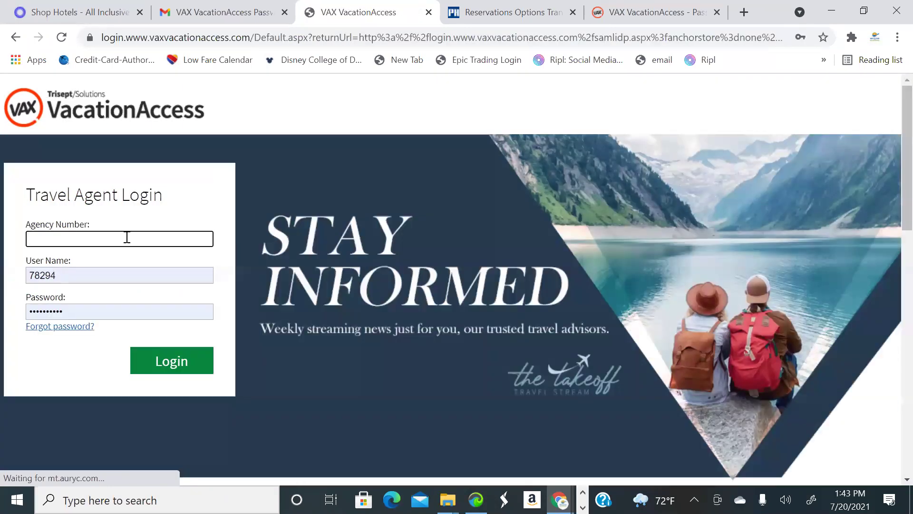
{"action": "left_click", "coordinate": [127, 237]}
{"action": "type", "text": "05"}
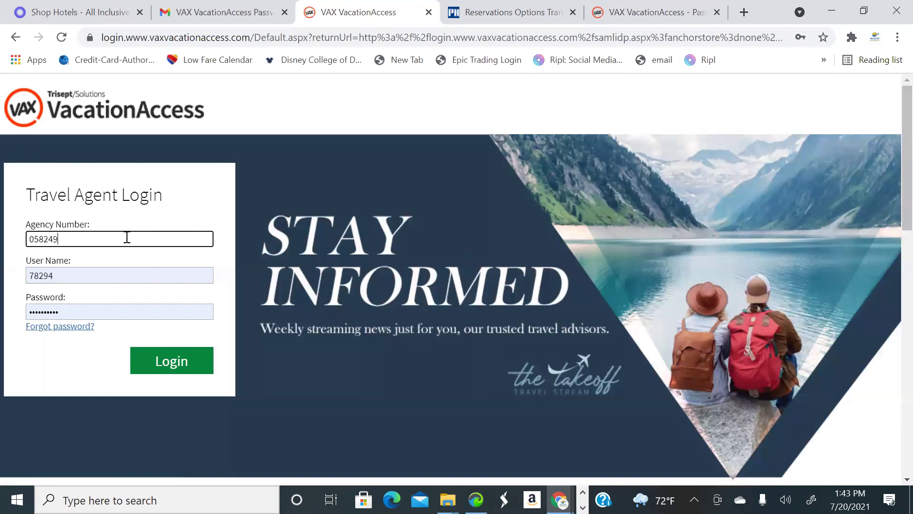
{"action": "type", "text": "8249"}
{"action": "key", "text": "BackSpace"}
{"action": "left_click", "coordinate": [166, 368]}
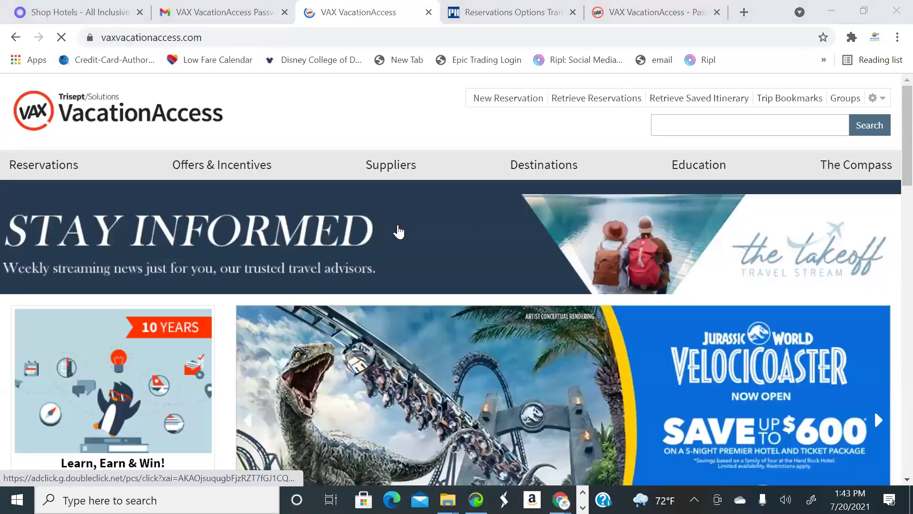
{"action": "mouse_move", "coordinate": [402, 164]}
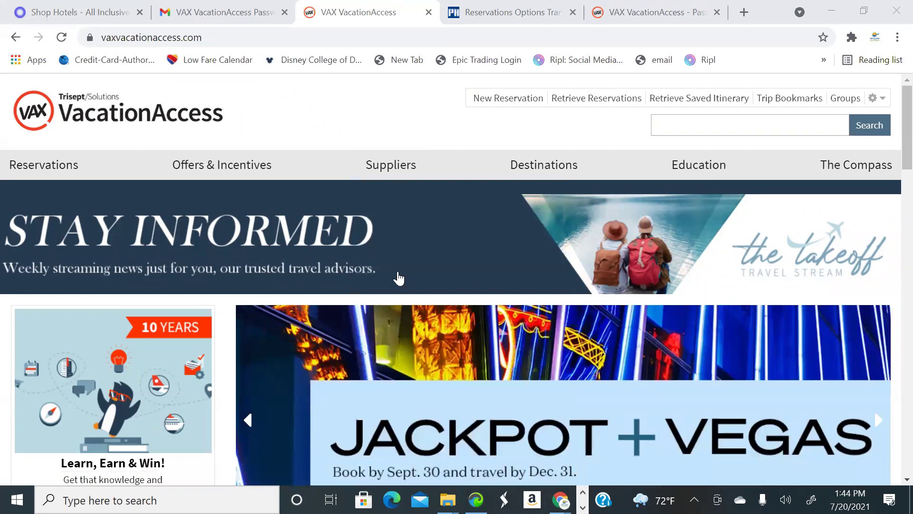
{"action": "mouse_move", "coordinate": [430, 299]}
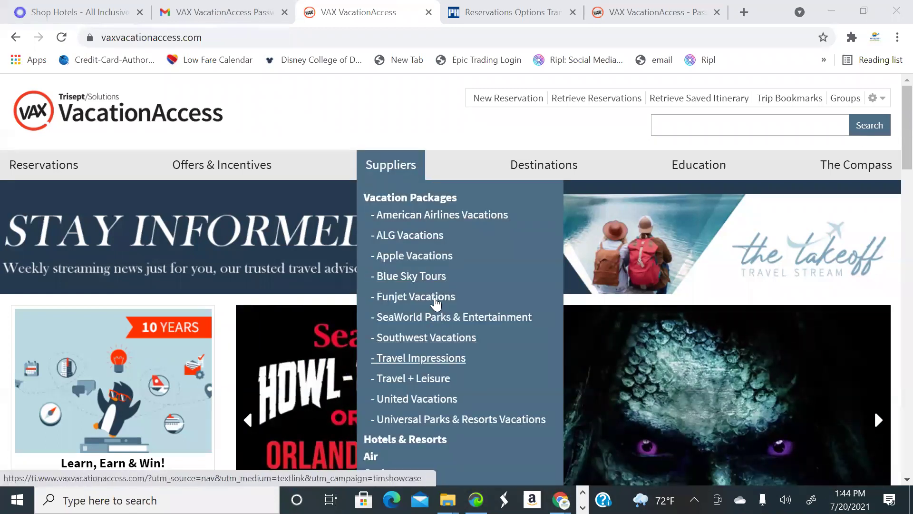
Open Funjet Vacations and set the route from Atlanta (ATL) to Jamaica, Montego Bay (MBJ)
{"action": "left_click", "coordinate": [436, 298]}
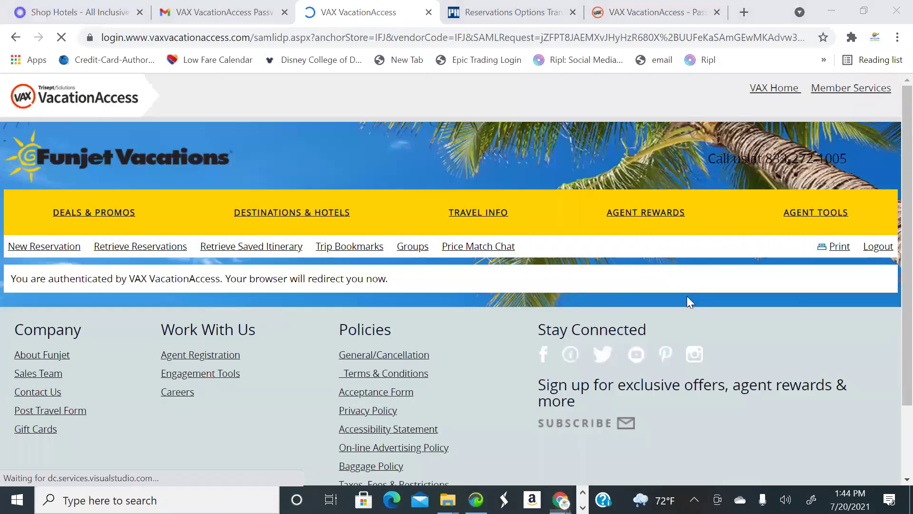
{"action": "scroll", "coordinate": [549, 259], "scroll_direction": "down", "scroll_amount": 4}
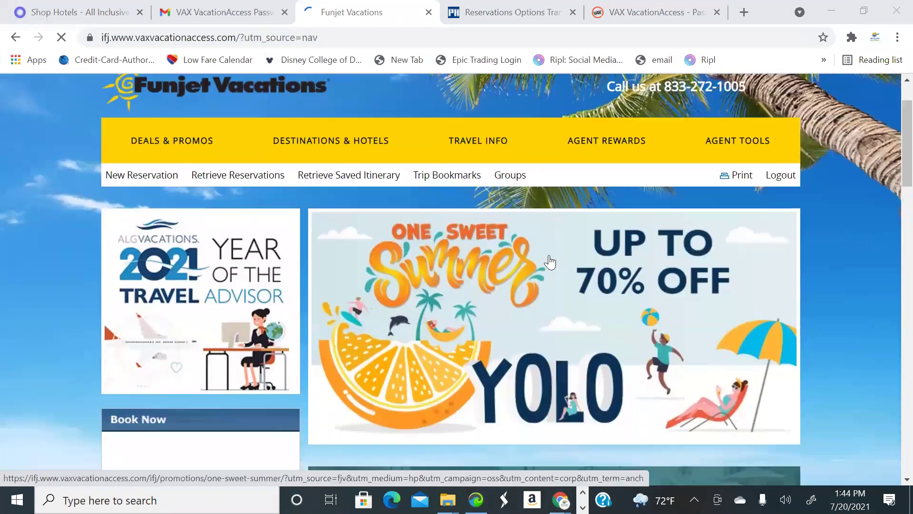
{"action": "scroll", "coordinate": [550, 259], "scroll_direction": "up", "scroll_amount": 2}
{"action": "scroll", "coordinate": [267, 259], "scroll_direction": "down", "scroll_amount": 4}
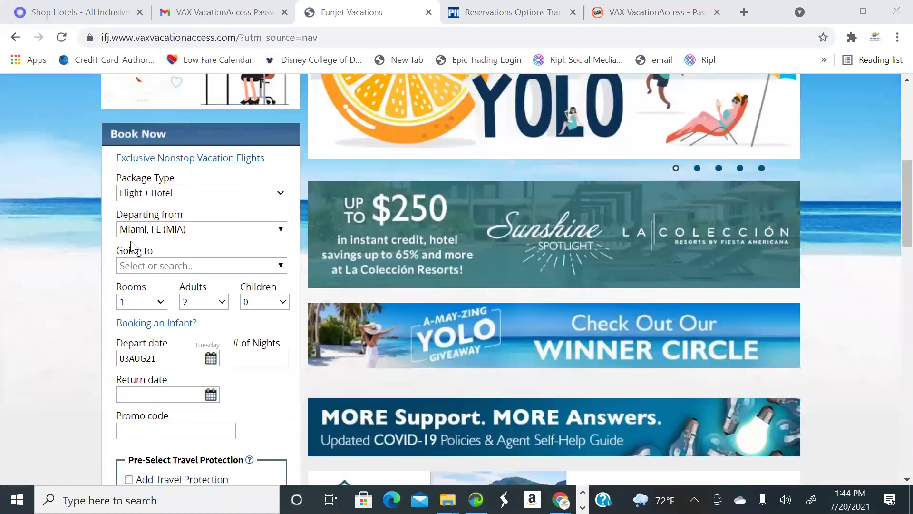
{"action": "left_click", "coordinate": [211, 224]}
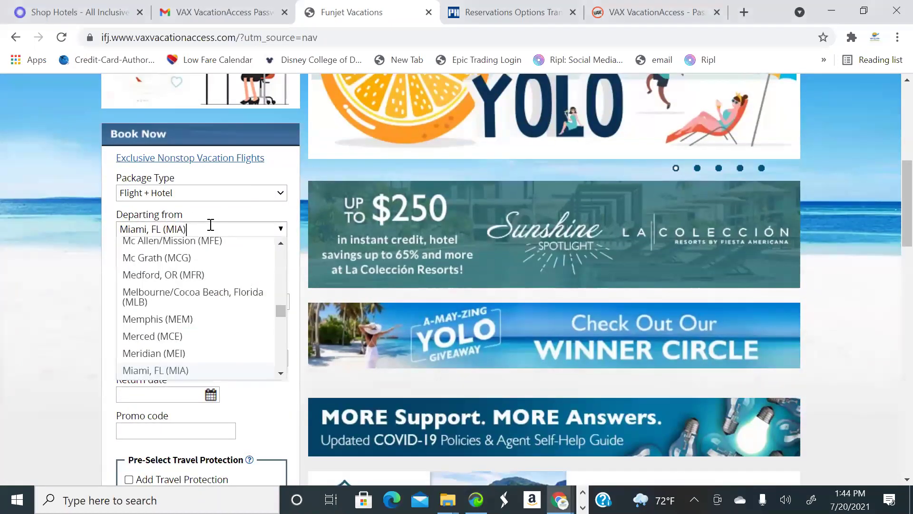
{"action": "key", "text": "BackSpace"}
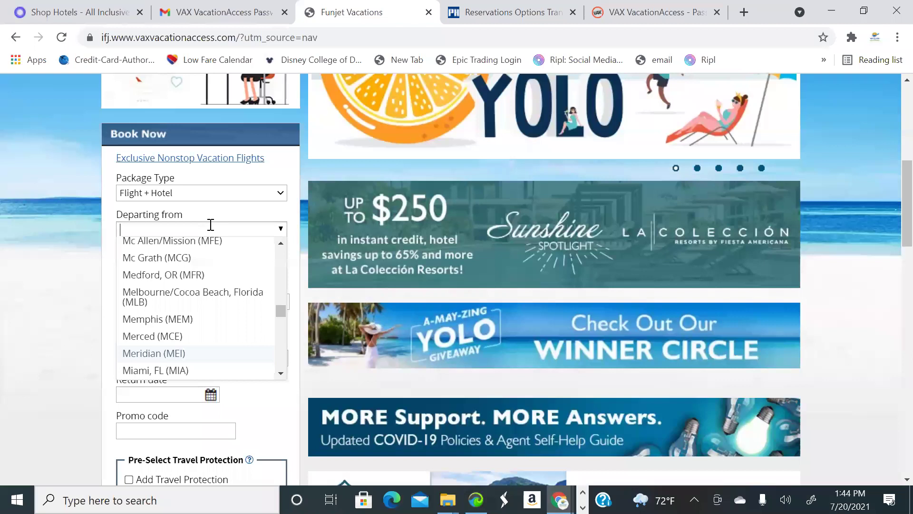
{"action": "type", "text": "Atlanta"}
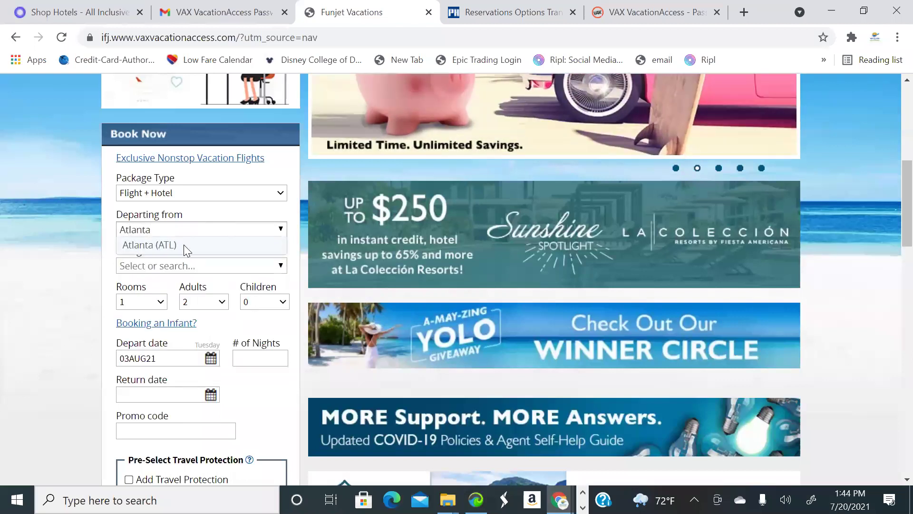
{"action": "left_click", "coordinate": [183, 245]}
{"action": "left_click", "coordinate": [214, 262]}
{"action": "type", "text": "montego"}
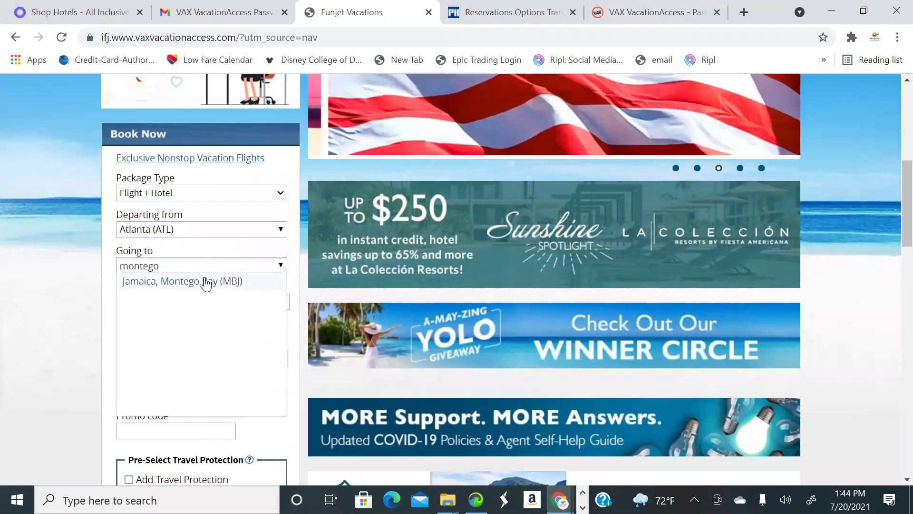
{"action": "left_click", "coordinate": [204, 284]}
Set the travel dates to depart December 4 and return December 8, 2021
{"action": "scroll", "coordinate": [266, 245], "scroll_direction": "down", "scroll_amount": 1}
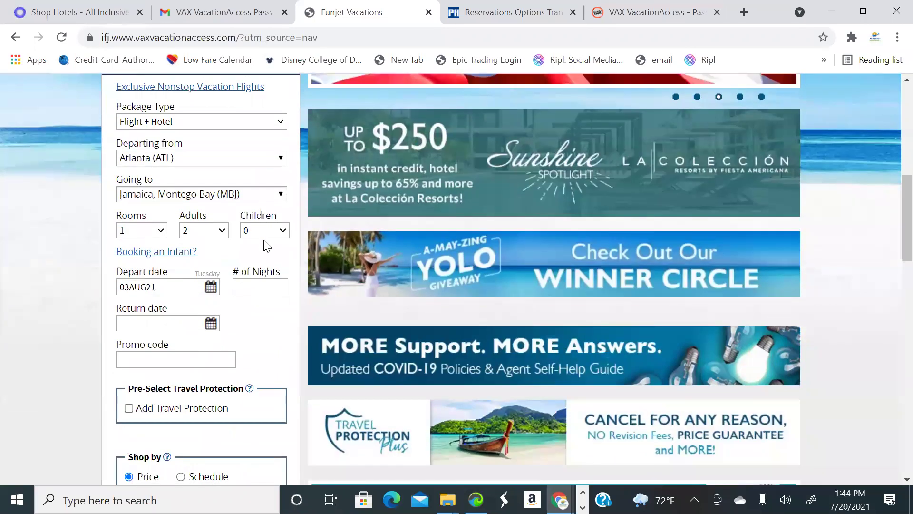
{"action": "left_click", "coordinate": [211, 286]}
{"action": "left_click", "coordinate": [267, 306]}
{"action": "left_click", "coordinate": [267, 306]}
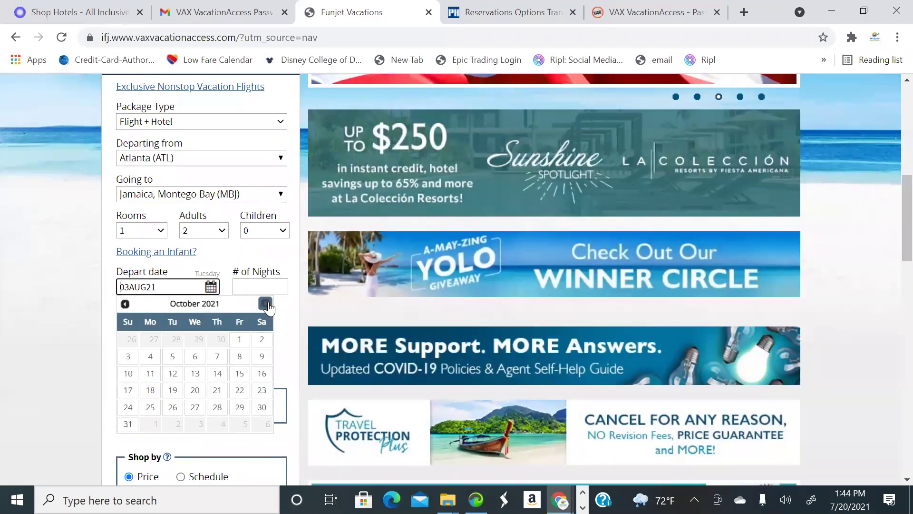
{"action": "left_click", "coordinate": [266, 304]}
{"action": "left_click", "coordinate": [265, 304]}
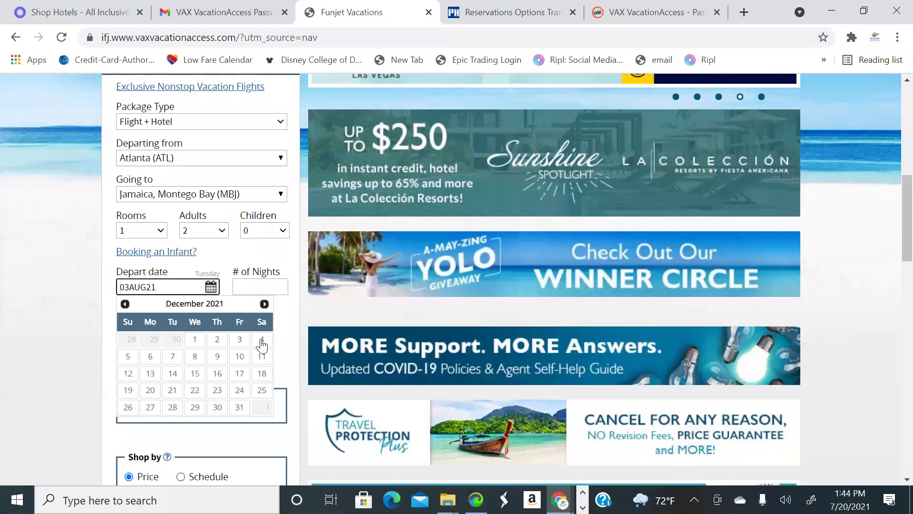
{"action": "left_click", "coordinate": [262, 339]}
{"action": "left_click", "coordinate": [210, 323]}
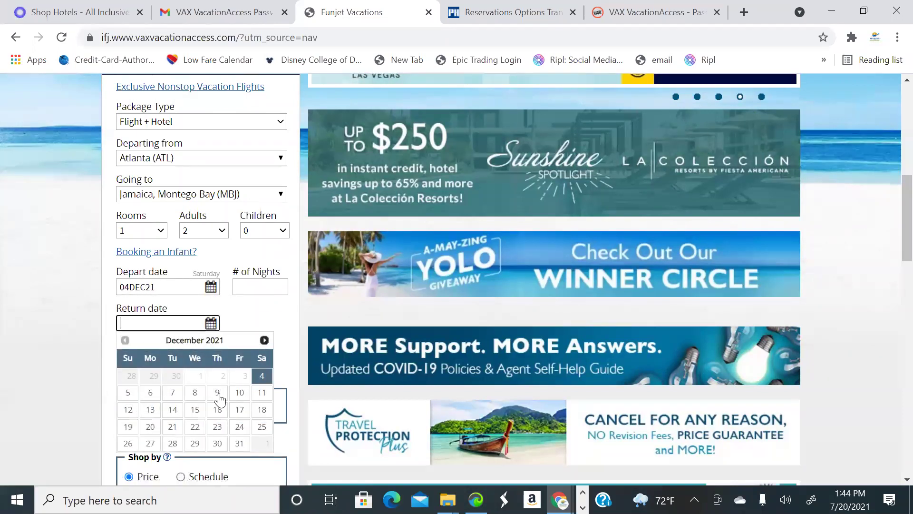
{"action": "left_click", "coordinate": [203, 396]}
{"action": "scroll", "coordinate": [265, 333], "scroll_direction": "down", "scroll_amount": 4}
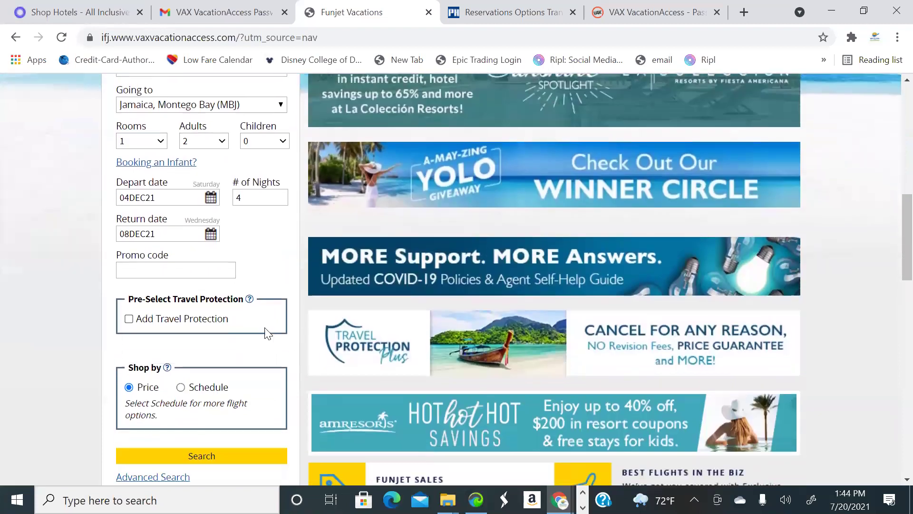
Run the ATL–MBJ package search and review the 48 hotels at $1,912.72 total
{"action": "left_click", "coordinate": [229, 335]}
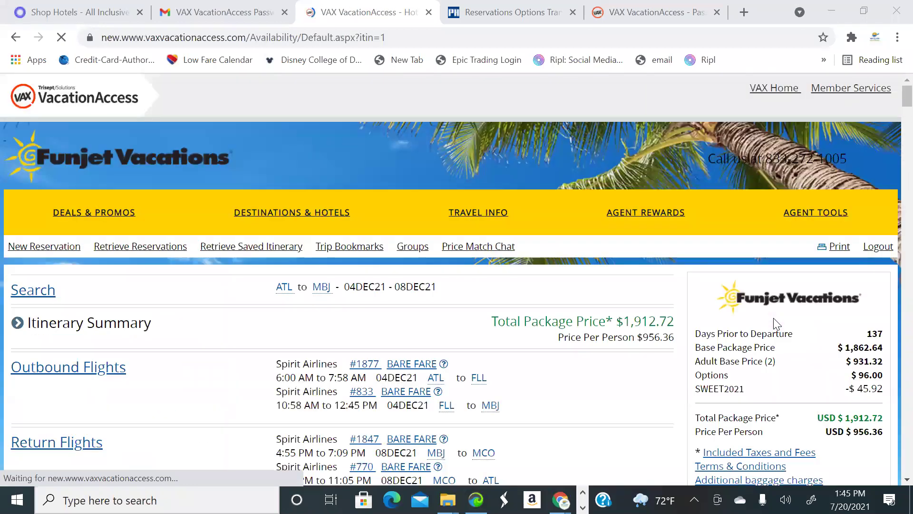
{"action": "scroll", "coordinate": [626, 224], "scroll_direction": "down", "scroll_amount": 3}
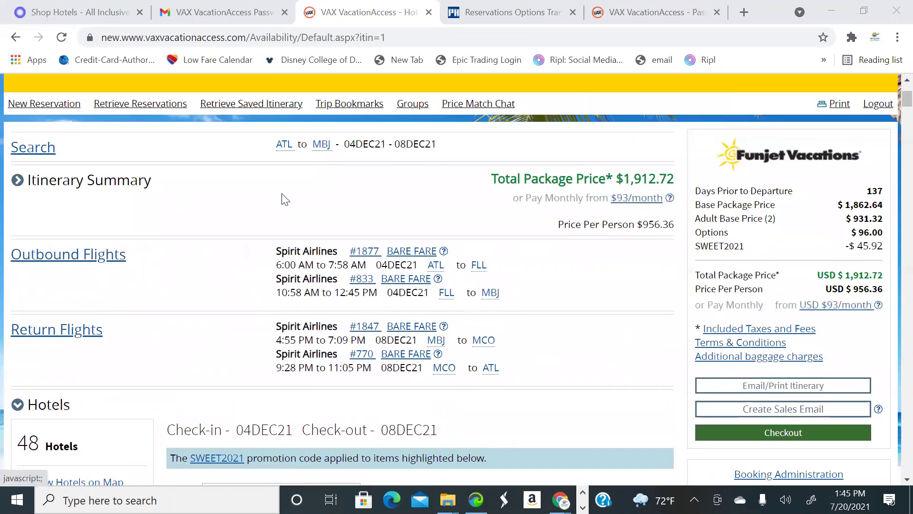
{"action": "scroll", "coordinate": [241, 311], "scroll_direction": "up", "scroll_amount": 1}
{"action": "scroll", "coordinate": [523, 327], "scroll_direction": "down", "scroll_amount": 1}
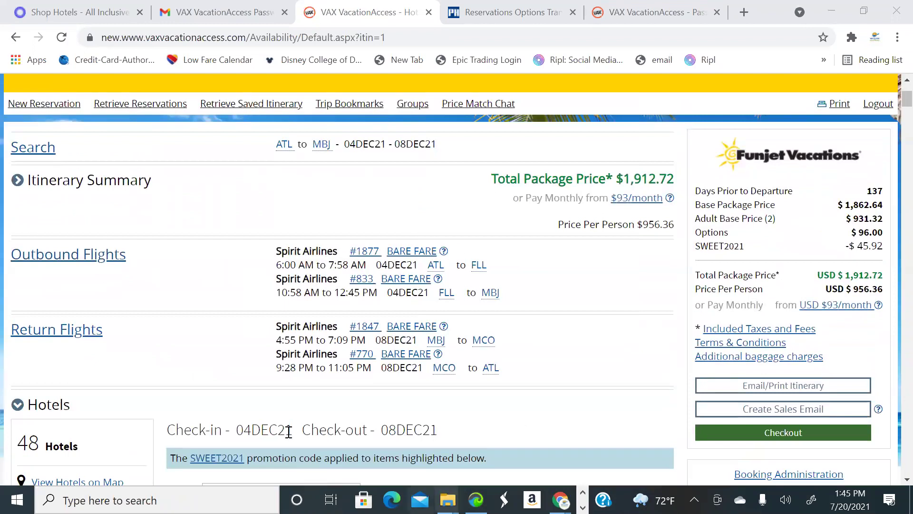
{"action": "scroll", "coordinate": [556, 227], "scroll_direction": "down", "scroll_amount": 1}
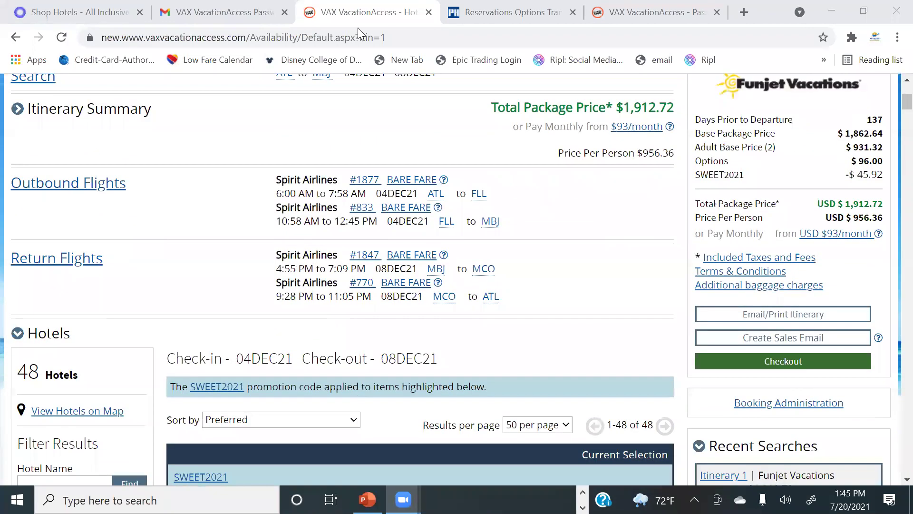
Filter outbound flights to nonstop morning and afternoon departures and select the Delta nonstop
{"action": "left_click", "coordinate": [119, 182]}
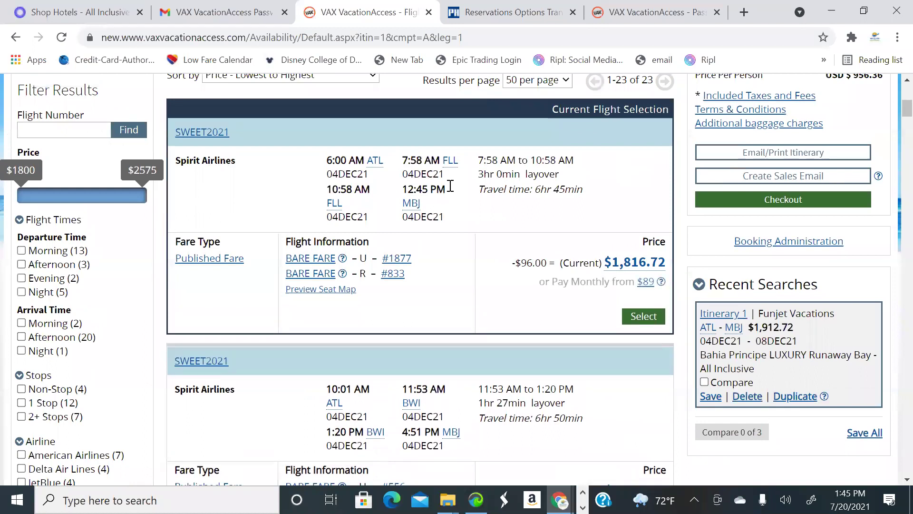
{"action": "scroll", "coordinate": [65, 246], "scroll_direction": "down", "scroll_amount": 3}
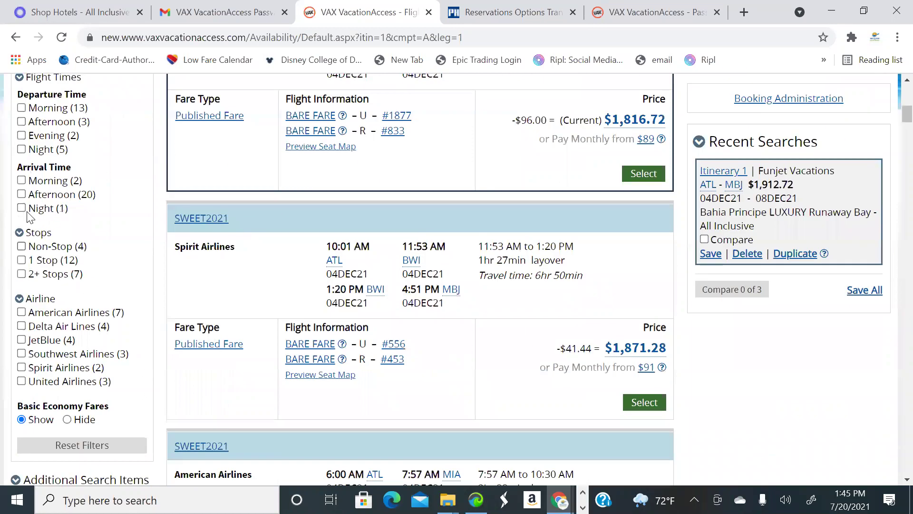
{"action": "left_click", "coordinate": [22, 246]}
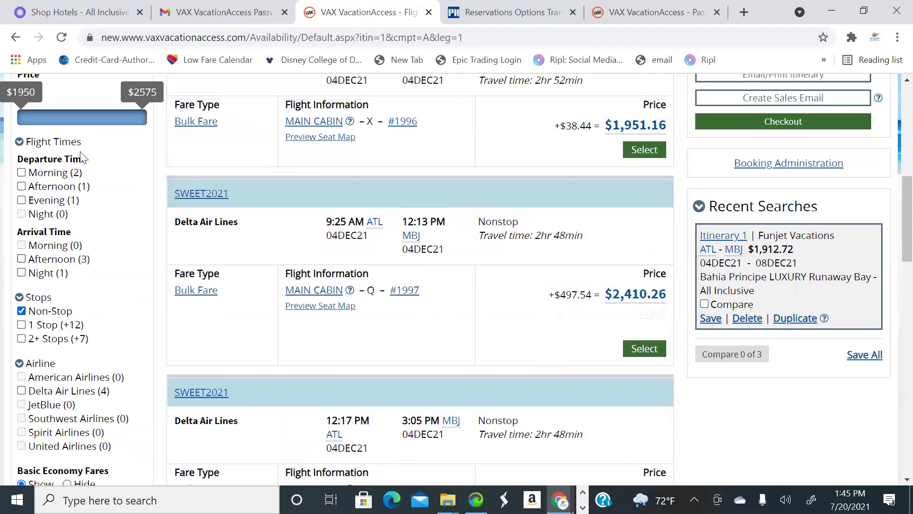
{"action": "left_click", "coordinate": [21, 179]}
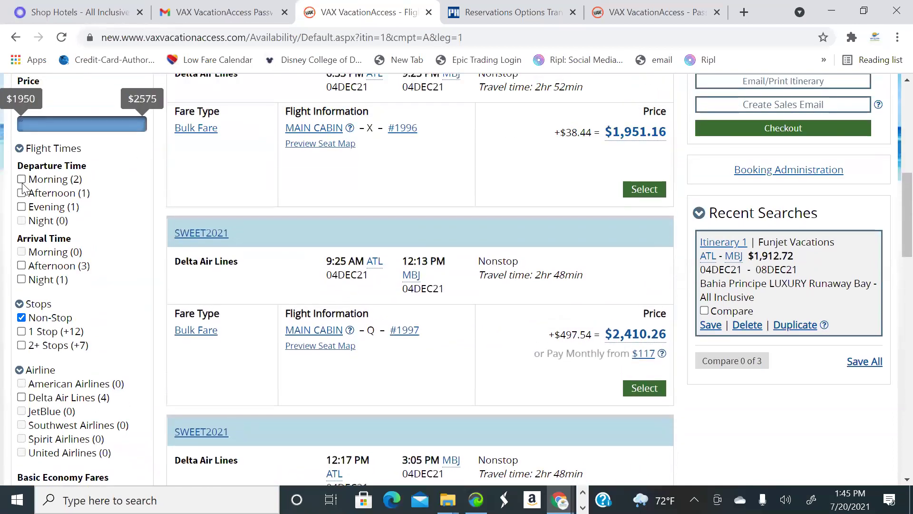
{"action": "left_click", "coordinate": [22, 192]}
{"action": "scroll", "coordinate": [371, 265], "scroll_direction": "up", "scroll_amount": 3}
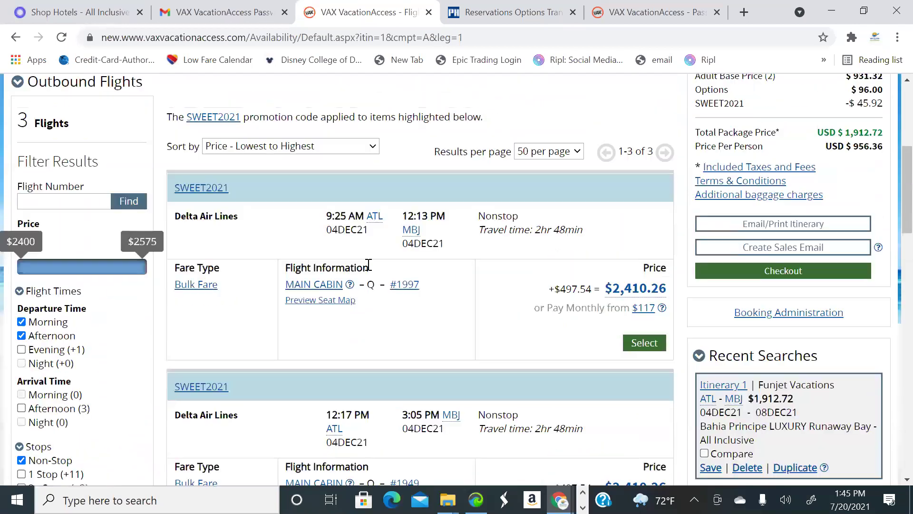
{"action": "scroll", "coordinate": [329, 238], "scroll_direction": "down", "scroll_amount": 1}
{"action": "scroll", "coordinate": [309, 232], "scroll_direction": "up", "scroll_amount": 1}
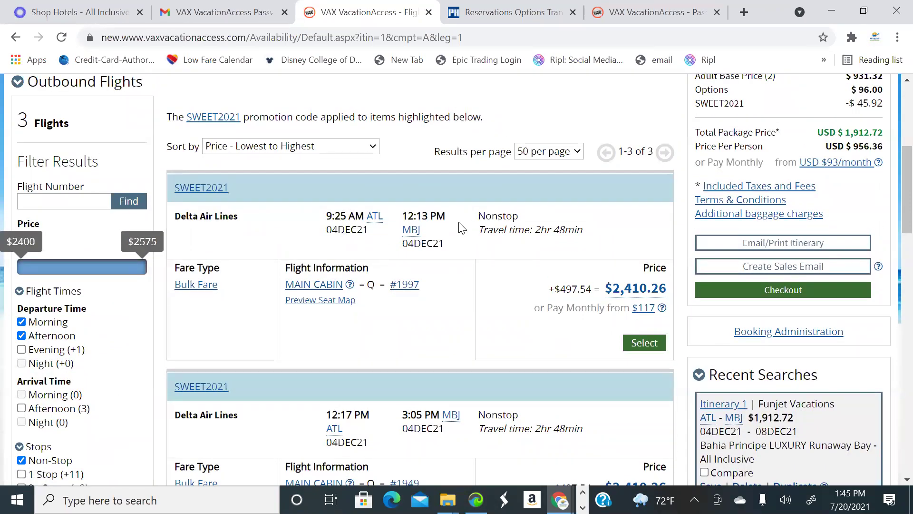
{"action": "scroll", "coordinate": [505, 251], "scroll_direction": "down", "scroll_amount": 1}
{"action": "scroll", "coordinate": [547, 253], "scroll_direction": "down", "scroll_amount": 2}
{"action": "scroll", "coordinate": [618, 261], "scroll_direction": "up", "scroll_amount": 2}
{"action": "left_click", "coordinate": [644, 273]}
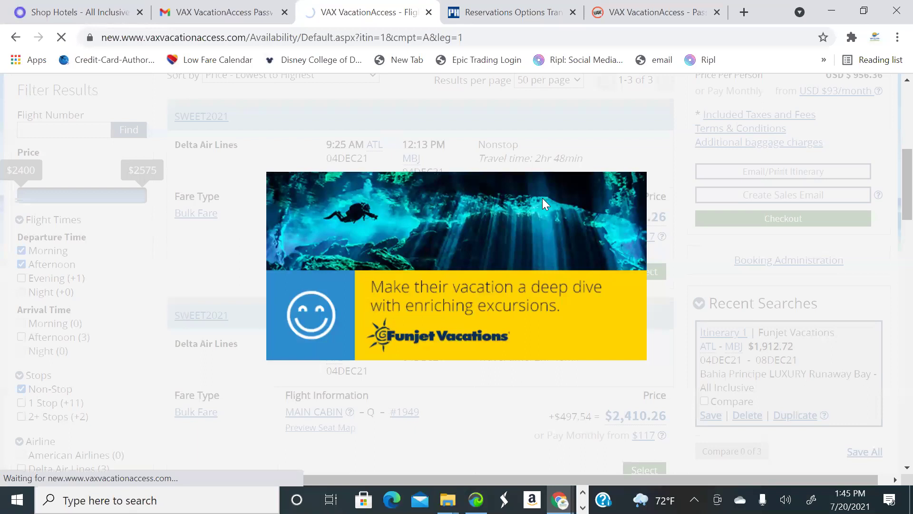
{"action": "scroll", "coordinate": [571, 200], "scroll_direction": "up", "scroll_amount": 1}
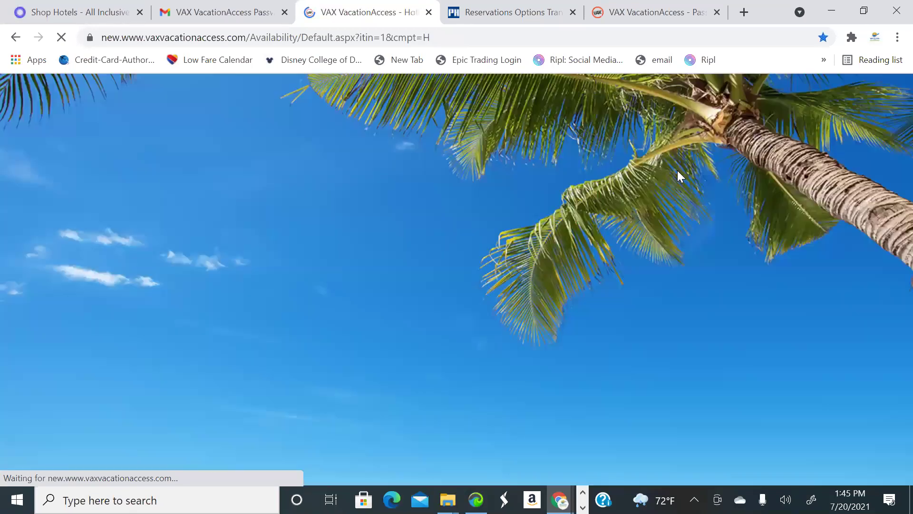
{"action": "scroll", "coordinate": [183, 257], "scroll_direction": "down", "scroll_amount": 3}
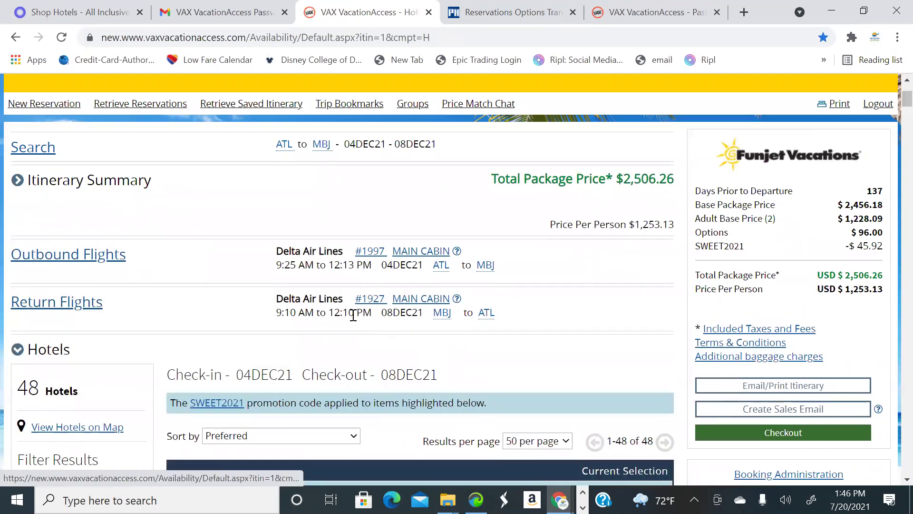
Filter return flights to nonstop and select Delta #1928 leaving at 1:10 PM
{"action": "left_click", "coordinate": [93, 310]}
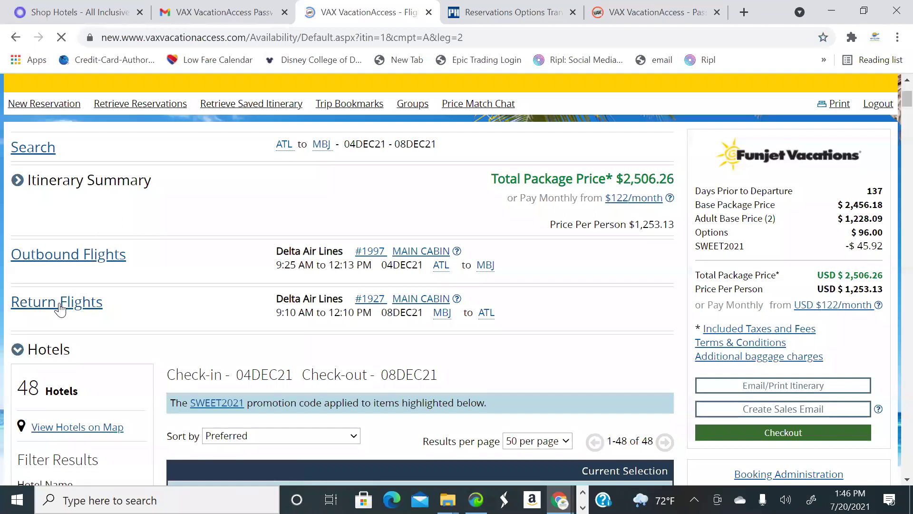
{"action": "scroll", "coordinate": [292, 288], "scroll_direction": "down", "scroll_amount": 5}
{"action": "scroll", "coordinate": [292, 288], "scroll_direction": "down", "scroll_amount": 4}
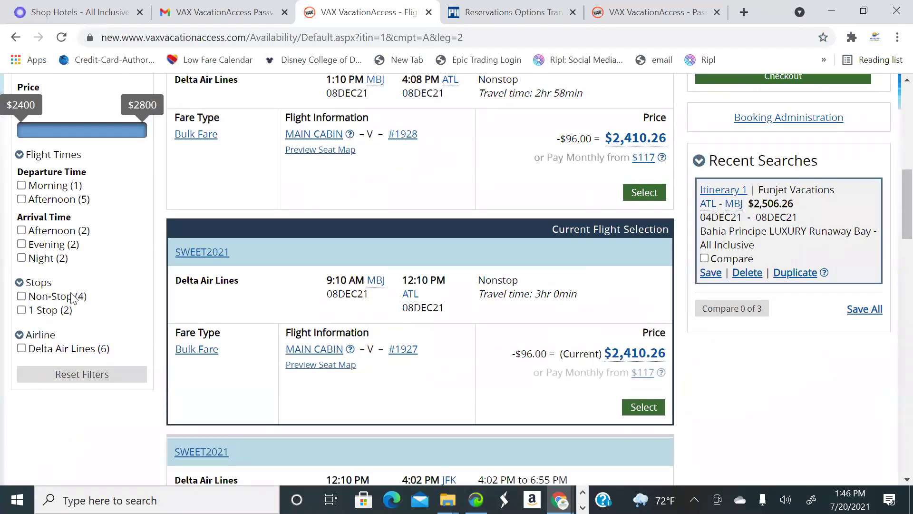
{"action": "left_click", "coordinate": [22, 296]}
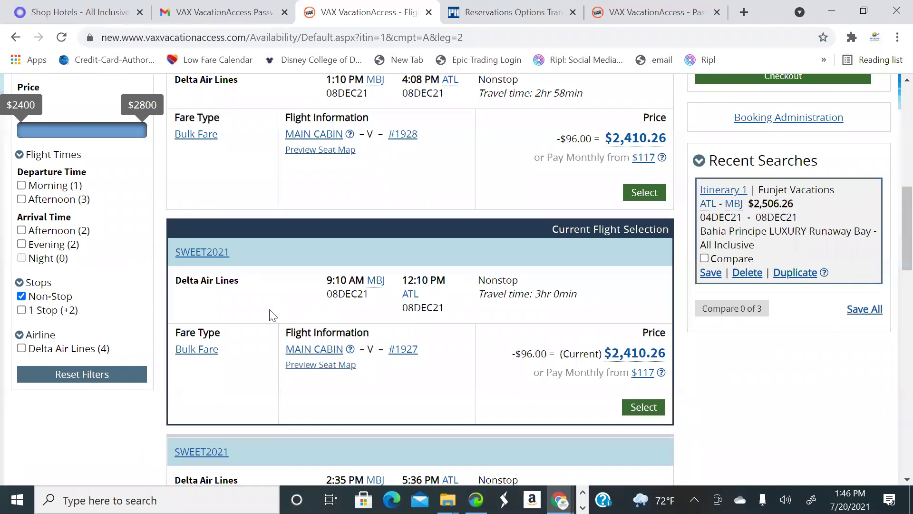
{"action": "scroll", "coordinate": [247, 242], "scroll_direction": "up", "scroll_amount": 6}
{"action": "scroll", "coordinate": [490, 260], "scroll_direction": "down", "scroll_amount": 2}
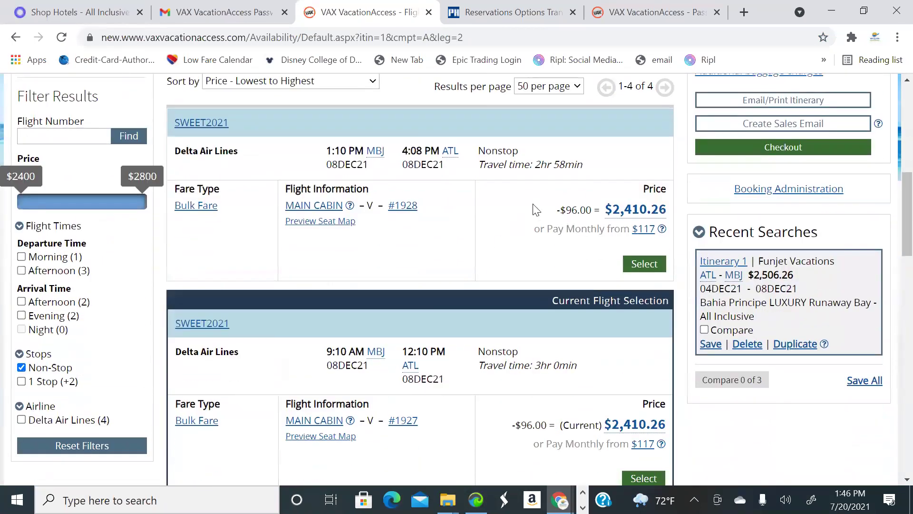
{"action": "left_click", "coordinate": [644, 265]}
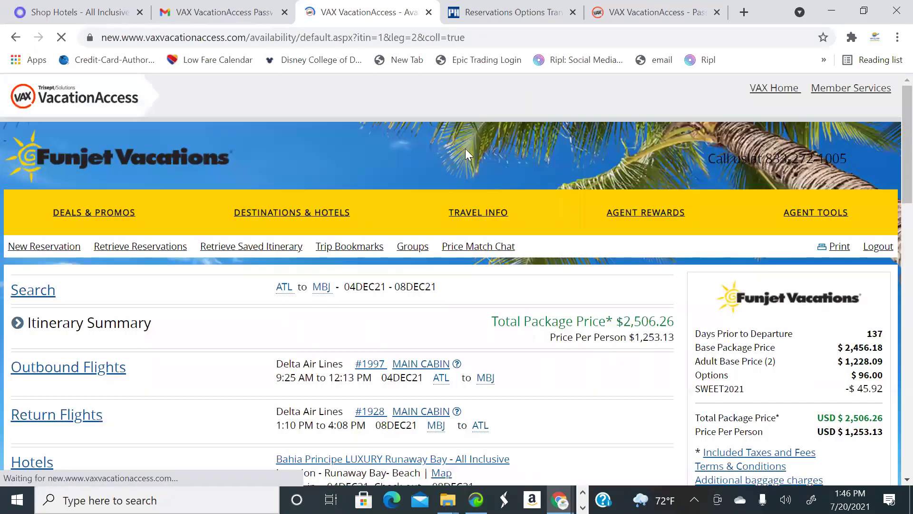
Filter the hotel results to 4-star and 5-star all-inclusive resorts
{"action": "scroll", "coordinate": [454, 151], "scroll_direction": "down", "scroll_amount": 5}
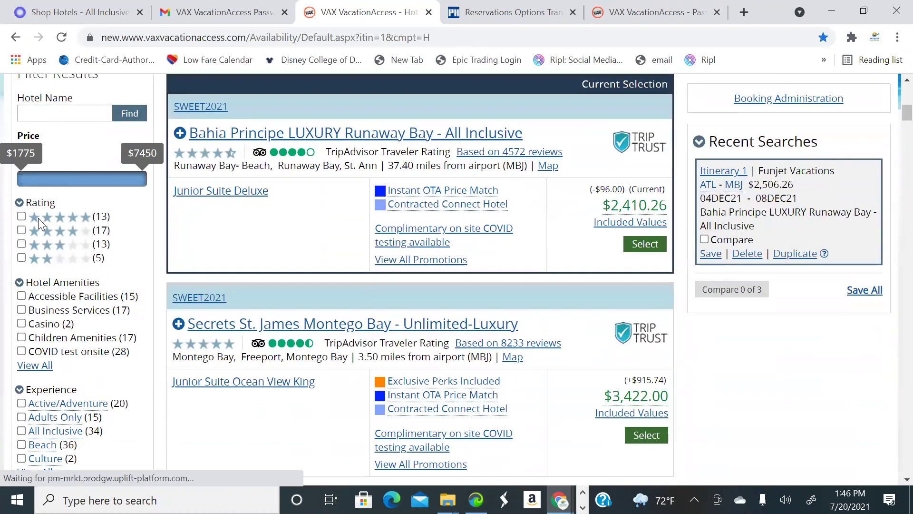
{"action": "left_click", "coordinate": [21, 217]}
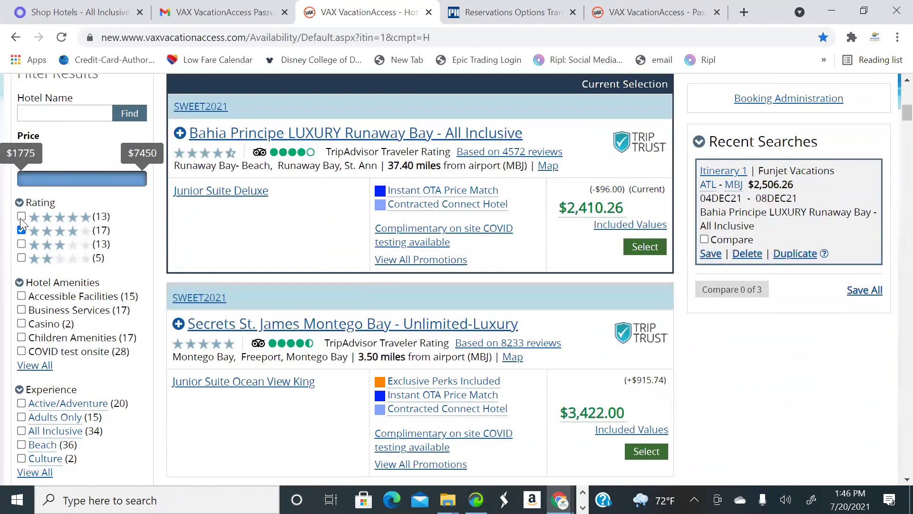
{"action": "left_click", "coordinate": [21, 230]}
{"action": "scroll", "coordinate": [145, 263], "scroll_direction": "down", "scroll_amount": 1}
{"action": "scroll", "coordinate": [145, 262], "scroll_direction": "down", "scroll_amount": 3}
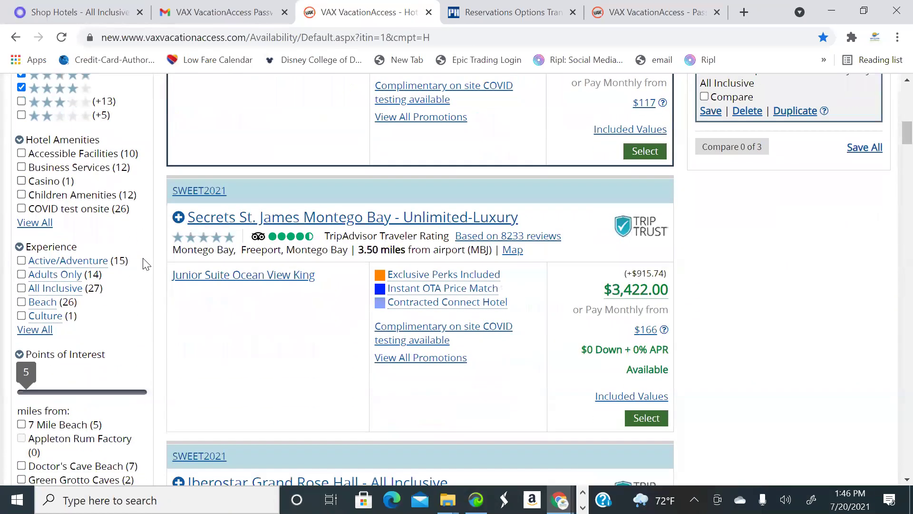
{"action": "left_click", "coordinate": [21, 217]}
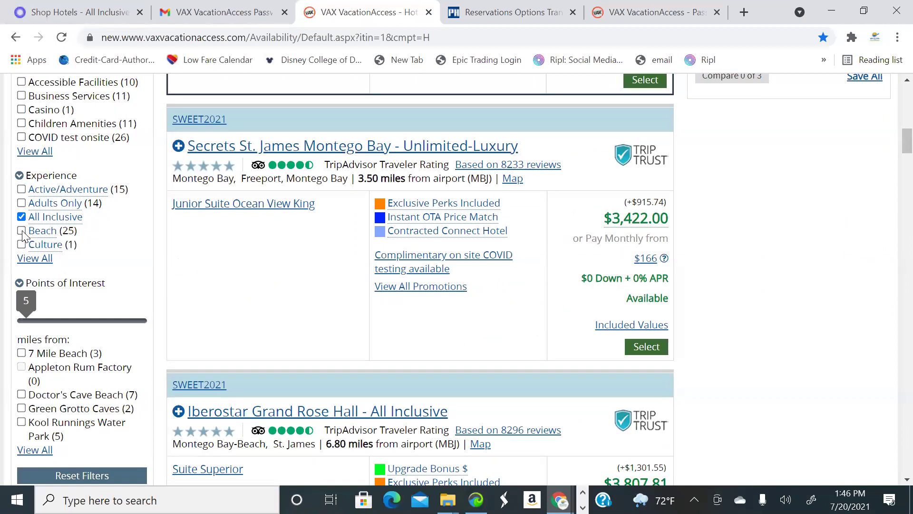
{"action": "scroll", "coordinate": [136, 276], "scroll_direction": "down", "scroll_amount": 3}
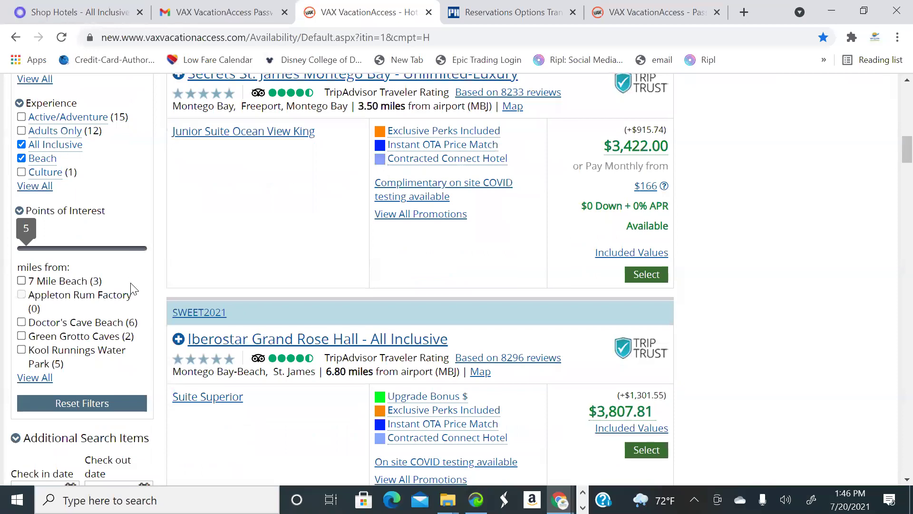
{"action": "scroll", "coordinate": [120, 305], "scroll_direction": "up", "scroll_amount": 6}
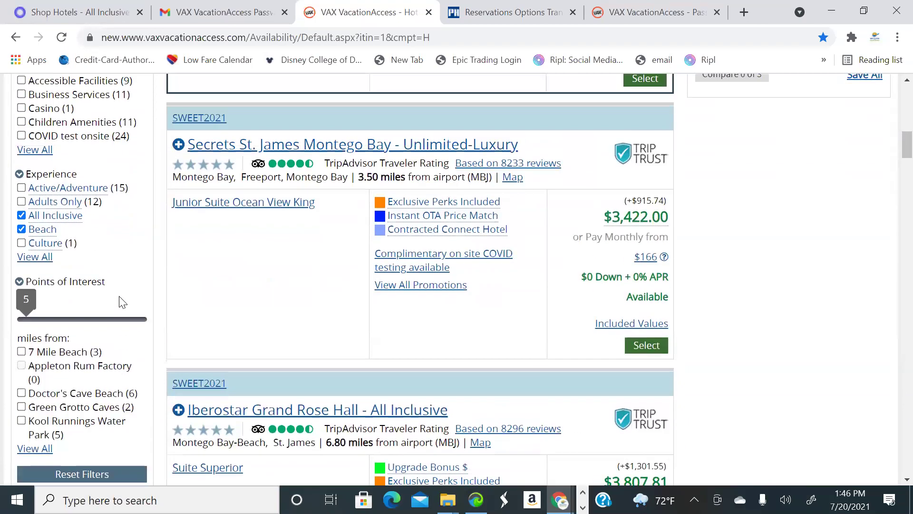
Start a sales email from the right panel and scroll through the 25 filtered hotels
{"action": "scroll", "coordinate": [496, 198], "scroll_direction": "up", "scroll_amount": 7}
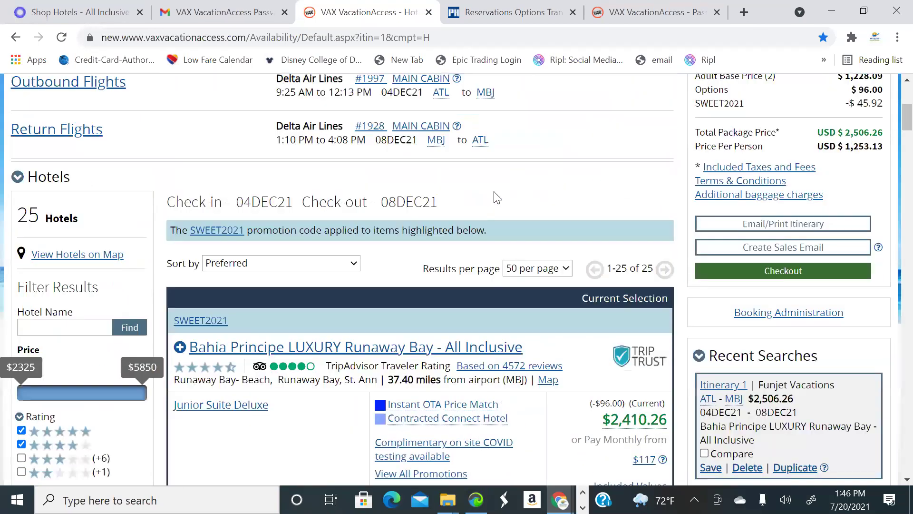
{"action": "scroll", "coordinate": [493, 210], "scroll_direction": "down", "scroll_amount": 6}
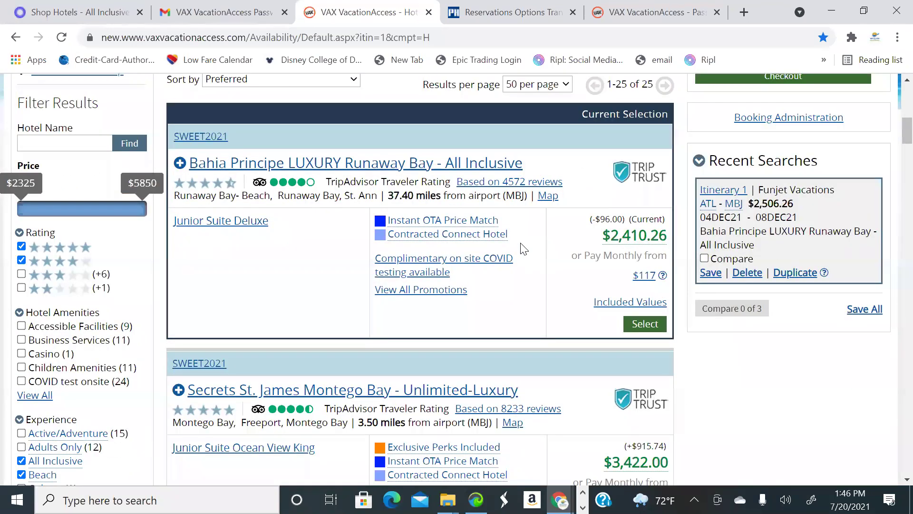
{"action": "scroll", "coordinate": [523, 248], "scroll_direction": "up", "scroll_amount": 7}
{"action": "scroll", "coordinate": [547, 250], "scroll_direction": "down", "scroll_amount": 4}
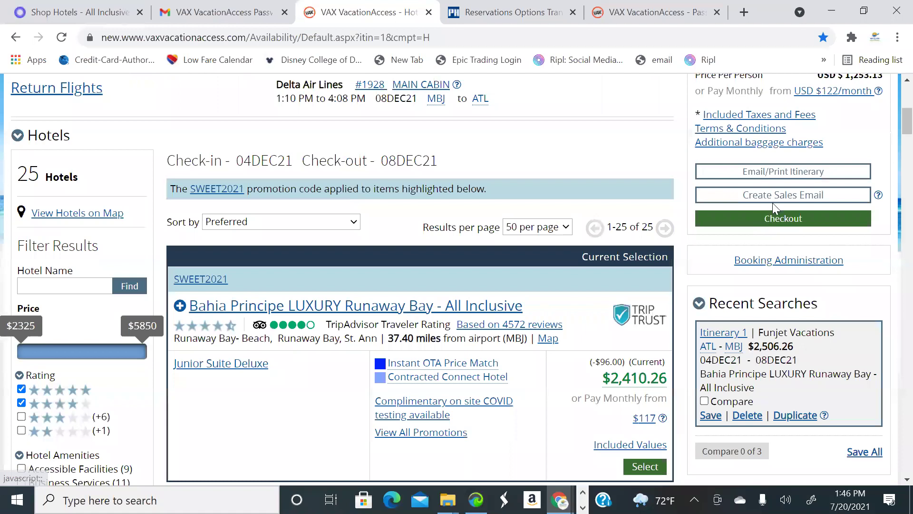
{"action": "left_click", "coordinate": [780, 202]}
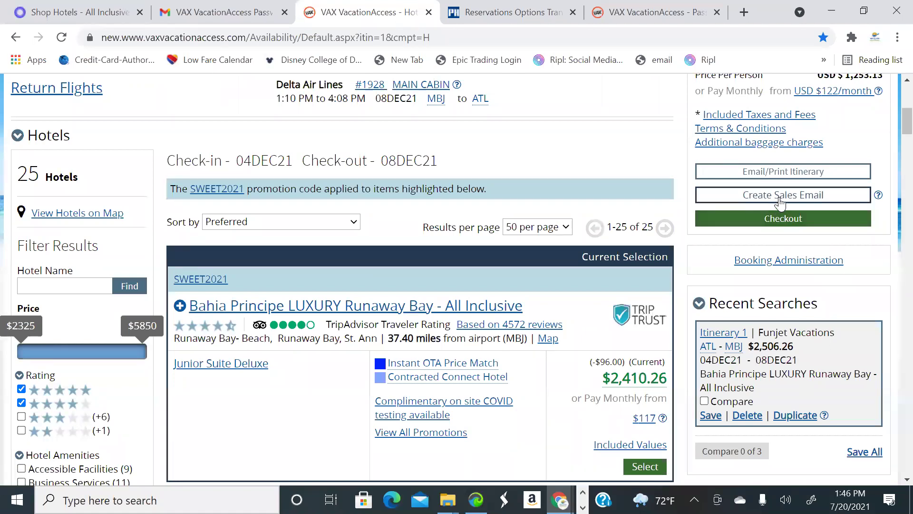
{"action": "scroll", "coordinate": [626, 234], "scroll_direction": "down", "scroll_amount": 3}
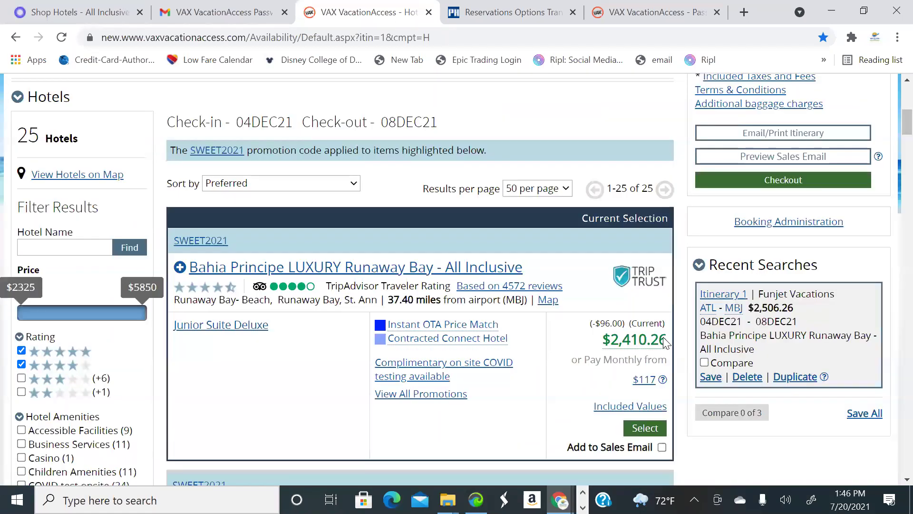
{"action": "scroll", "coordinate": [637, 376], "scroll_direction": "down", "scroll_amount": 5}
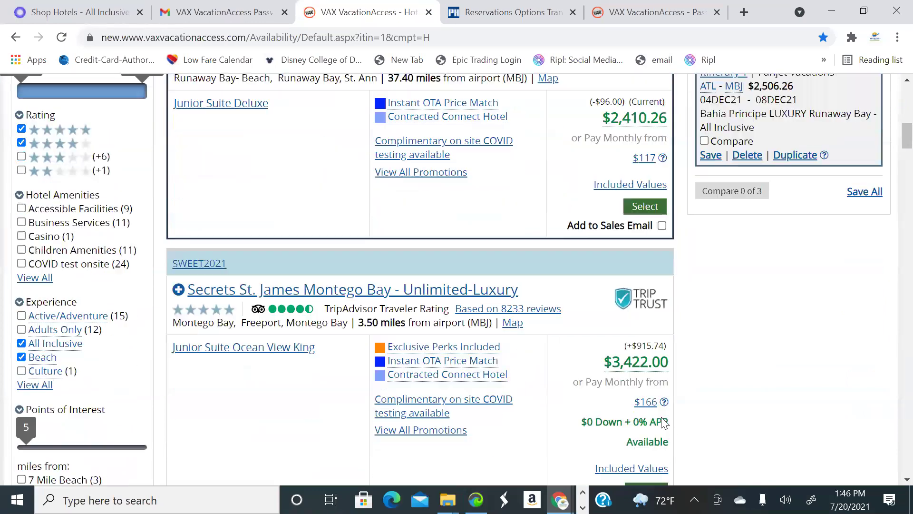
{"action": "scroll", "coordinate": [646, 397], "scroll_direction": "down", "scroll_amount": 4}
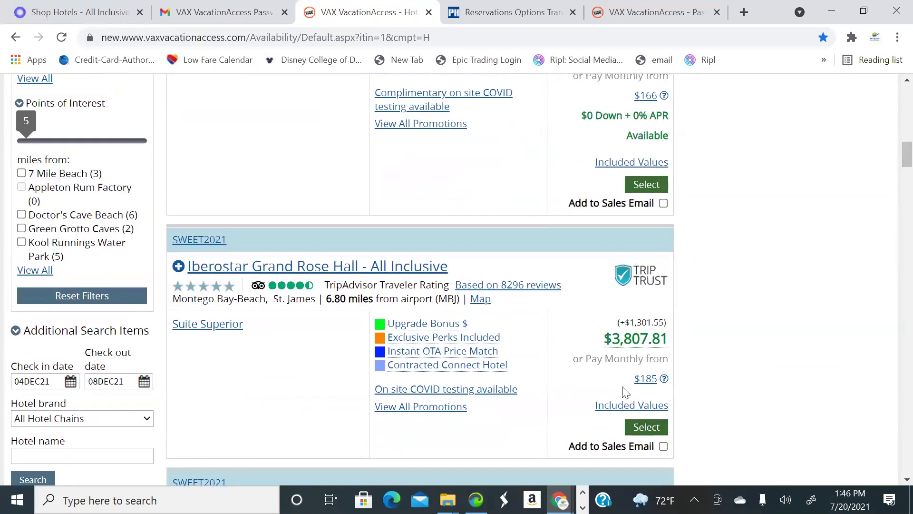
{"action": "scroll", "coordinate": [739, 314], "scroll_direction": "up", "scroll_amount": 3}
{"action": "scroll", "coordinate": [730, 306], "scroll_direction": "up", "scroll_amount": 10}
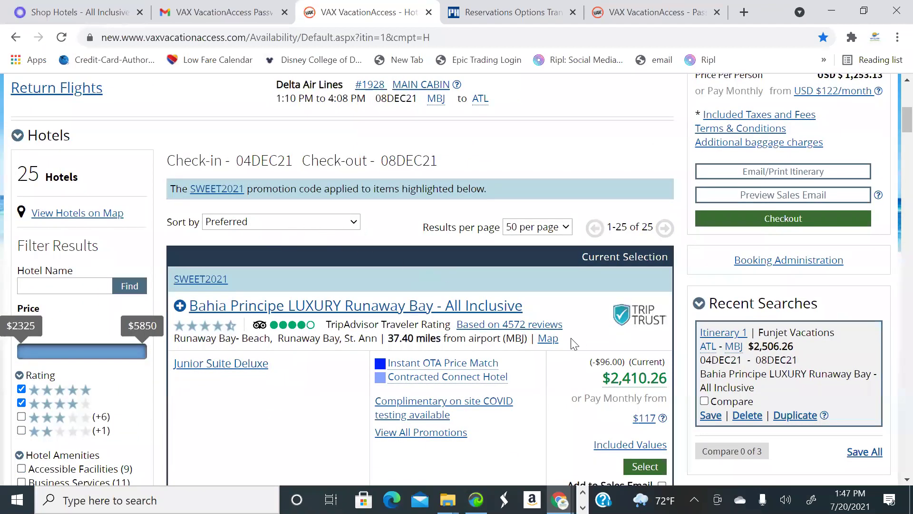
{"action": "scroll", "coordinate": [620, 327], "scroll_direction": "down", "scroll_amount": 3}
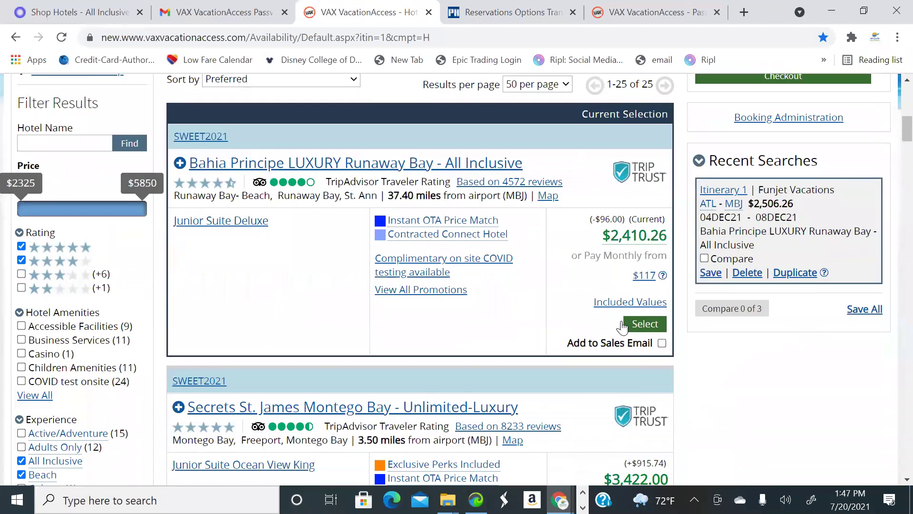
{"action": "scroll", "coordinate": [620, 328], "scroll_direction": "down", "scroll_amount": 3}
{"action": "scroll", "coordinate": [316, 255], "scroll_direction": "up", "scroll_amount": 3}
{"action": "scroll", "coordinate": [537, 237], "scroll_direction": "down", "scroll_amount": 5}
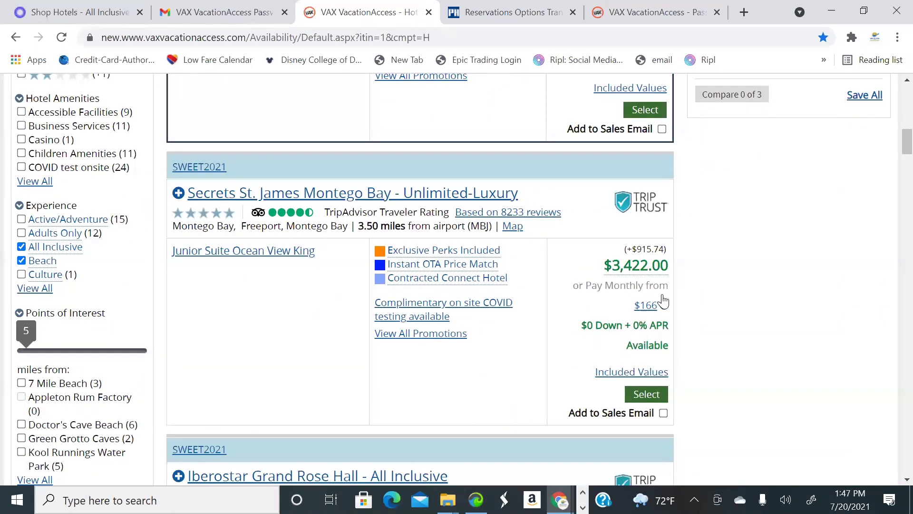
{"action": "scroll", "coordinate": [664, 301], "scroll_direction": "up", "scroll_amount": 6}
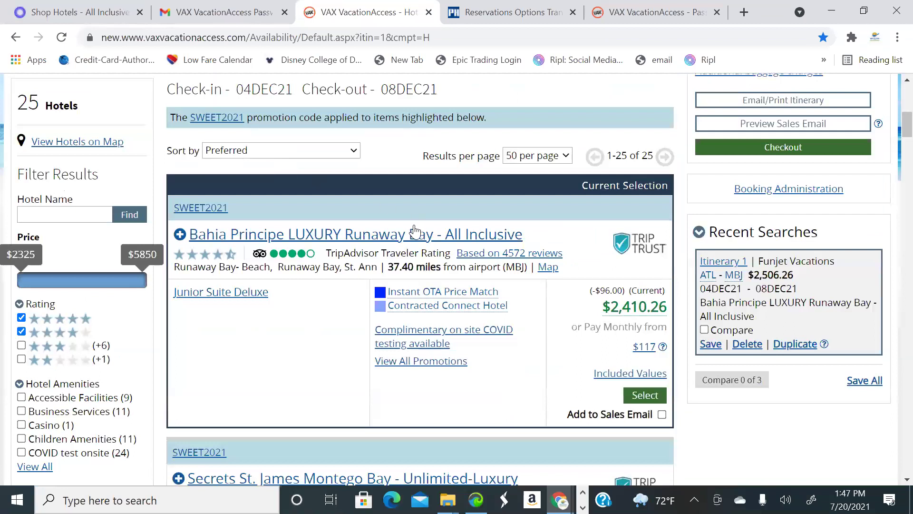
{"action": "left_click", "coordinate": [415, 234]}
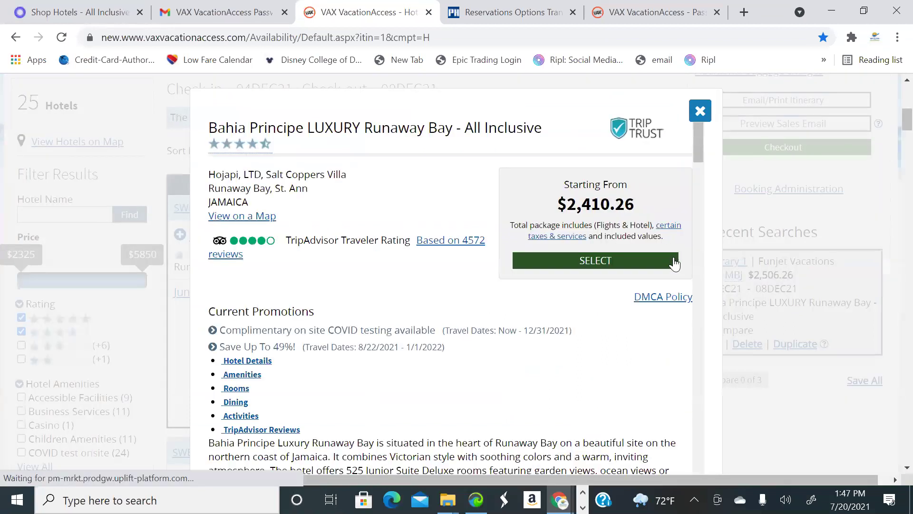
{"action": "scroll", "coordinate": [689, 351], "scroll_direction": "down", "scroll_amount": 1}
{"action": "scroll", "coordinate": [689, 351], "scroll_direction": "down", "scroll_amount": 2}
{"action": "left_click", "coordinate": [692, 329]}
{"action": "left_click", "coordinate": [692, 331]}
{"action": "left_click", "coordinate": [693, 331]}
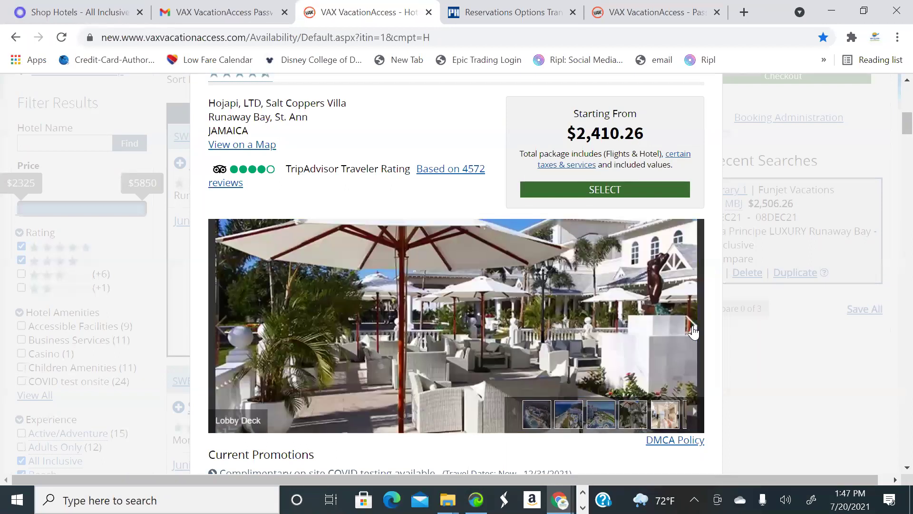
{"action": "left_click", "coordinate": [693, 331]}
{"action": "left_click", "coordinate": [693, 330]}
{"action": "left_click", "coordinate": [693, 331]}
{"action": "left_click", "coordinate": [693, 331]}
{"action": "left_click", "coordinate": [693, 330]}
{"action": "left_click", "coordinate": [693, 330]}
{"action": "left_click", "coordinate": [694, 331]}
{"action": "left_click", "coordinate": [693, 331]}
{"action": "left_click", "coordinate": [694, 330]}
{"action": "left_click", "coordinate": [693, 331]}
{"action": "left_click", "coordinate": [693, 331]}
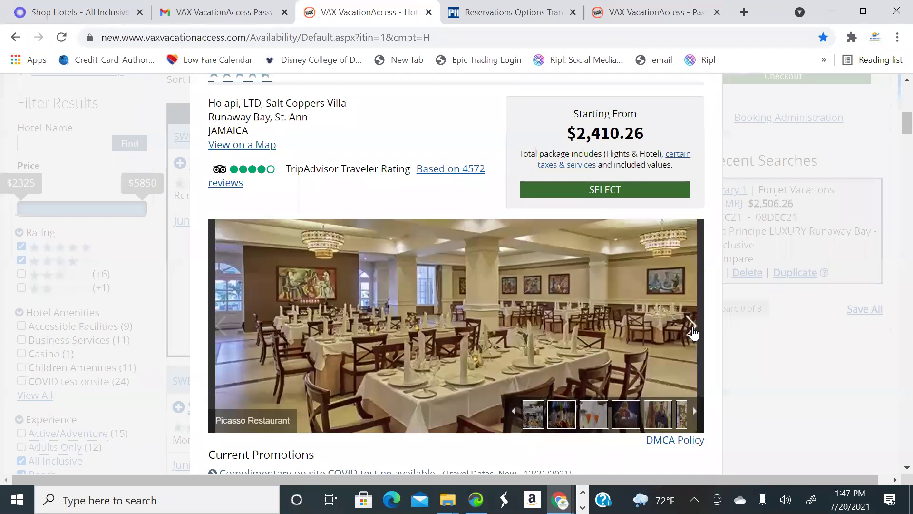
{"action": "left_click", "coordinate": [693, 331]}
{"action": "left_click", "coordinate": [693, 331]}
{"action": "left_click", "coordinate": [693, 331]}
{"action": "left_click", "coordinate": [693, 331]}
{"action": "left_click", "coordinate": [693, 331]}
{"action": "left_click", "coordinate": [693, 331]}
{"action": "left_click", "coordinate": [693, 332]}
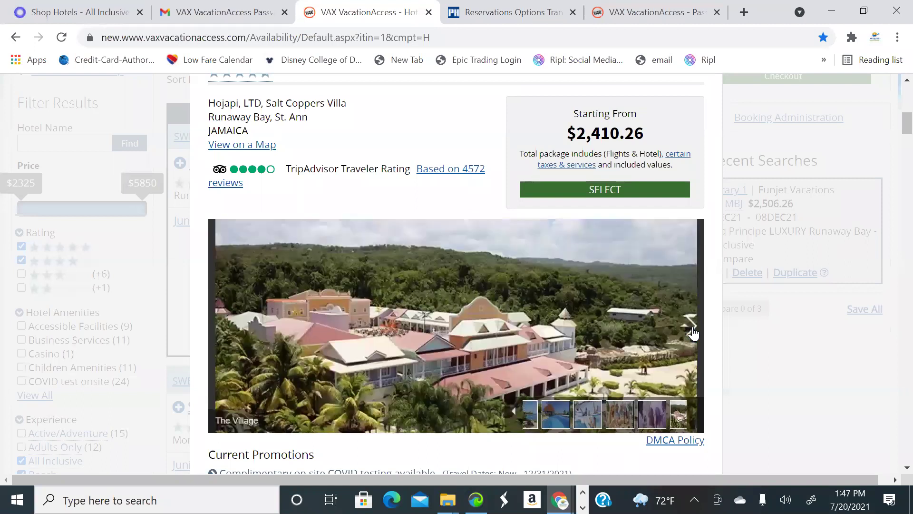
{"action": "scroll", "coordinate": [693, 332], "scroll_direction": "up", "scroll_amount": 7}
Close the resort details and expand Bahia Principe's other room options
{"action": "left_click", "coordinate": [350, 226]}
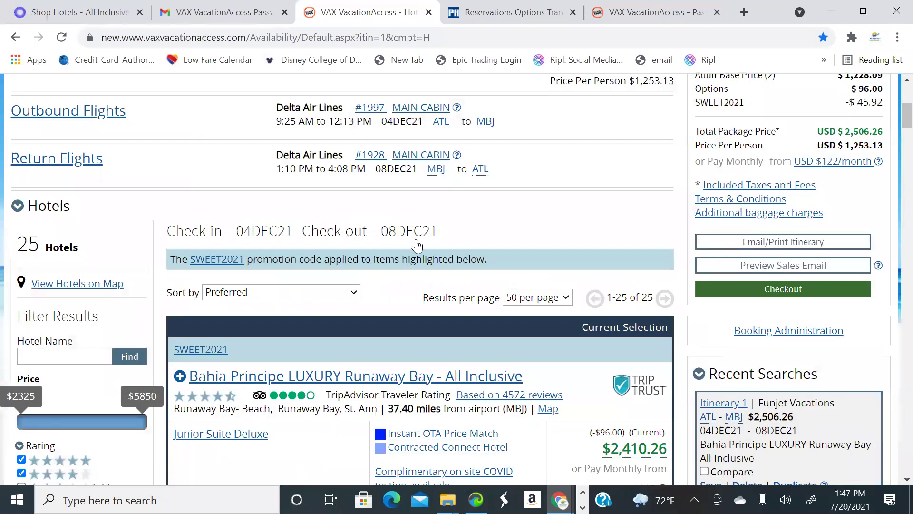
{"action": "scroll", "coordinate": [417, 246], "scroll_direction": "down", "scroll_amount": 4}
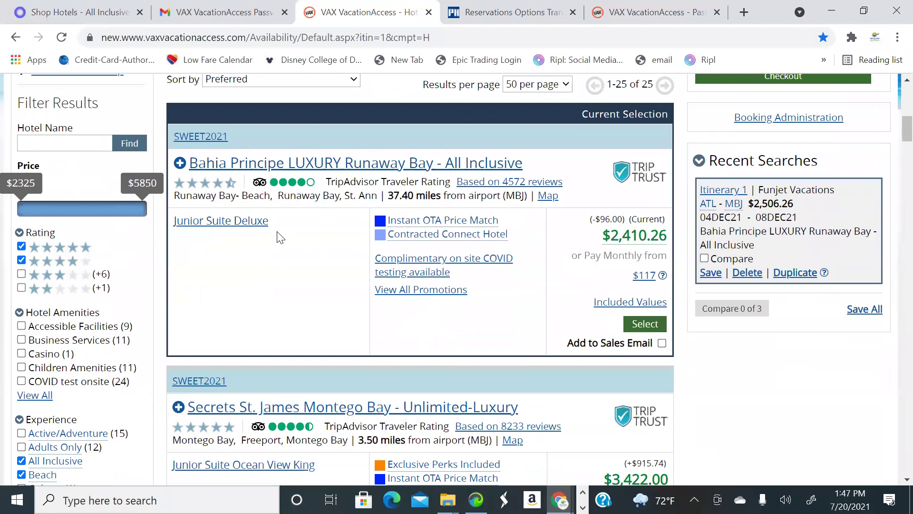
{"action": "left_click", "coordinate": [181, 164]}
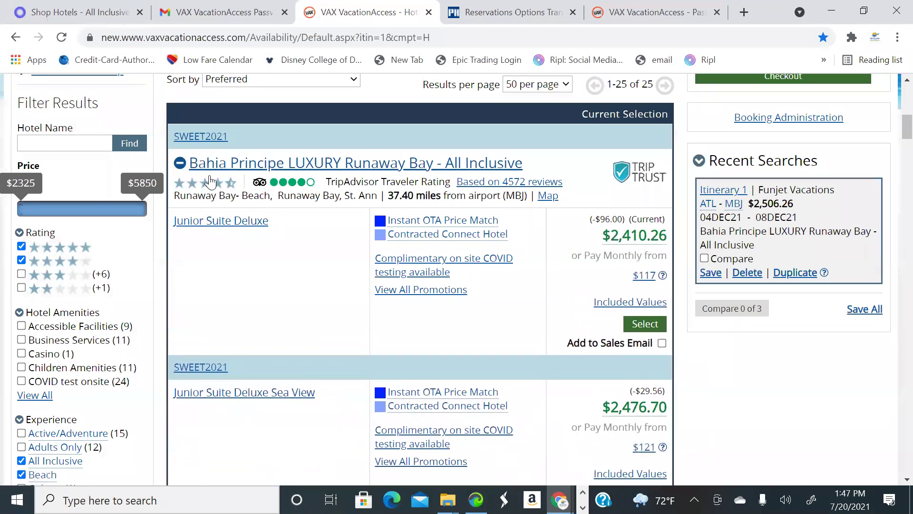
{"action": "scroll", "coordinate": [251, 208], "scroll_direction": "down", "scroll_amount": 6}
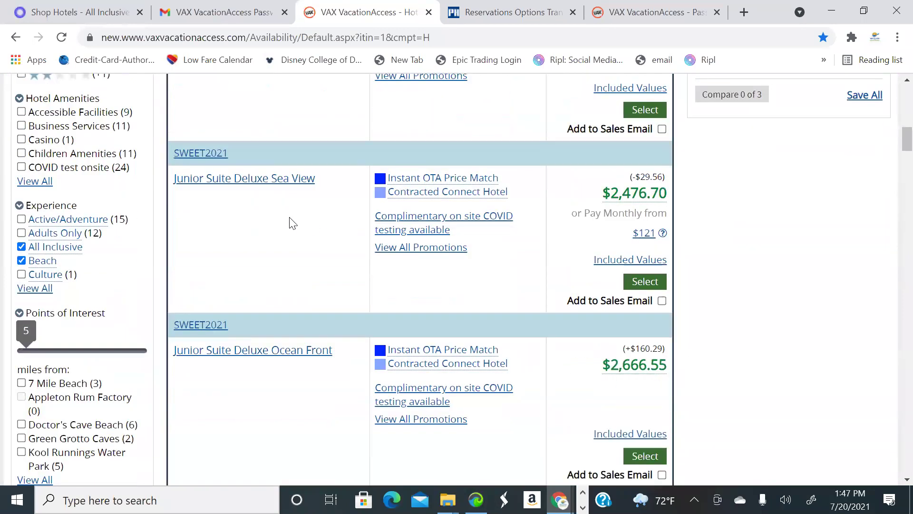
{"action": "scroll", "coordinate": [309, 224], "scroll_direction": "up", "scroll_amount": 2}
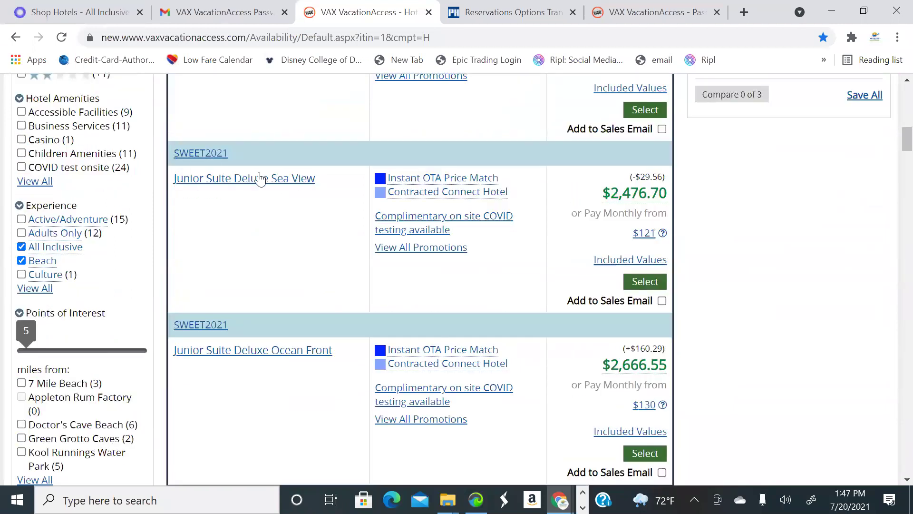
{"action": "scroll", "coordinate": [312, 219], "scroll_direction": "up", "scroll_amount": 1}
{"action": "scroll", "coordinate": [381, 259], "scroll_direction": "down", "scroll_amount": 1}
{"action": "scroll", "coordinate": [371, 251], "scroll_direction": "up", "scroll_amount": 2}
{"action": "scroll", "coordinate": [269, 270], "scroll_direction": "up", "scroll_amount": 5}
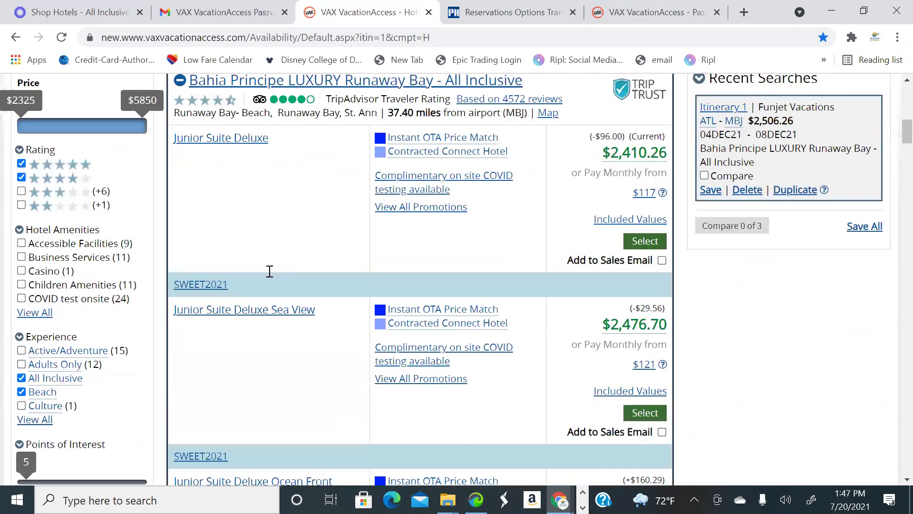
{"action": "scroll", "coordinate": [257, 304], "scroll_direction": "down", "scroll_amount": 5}
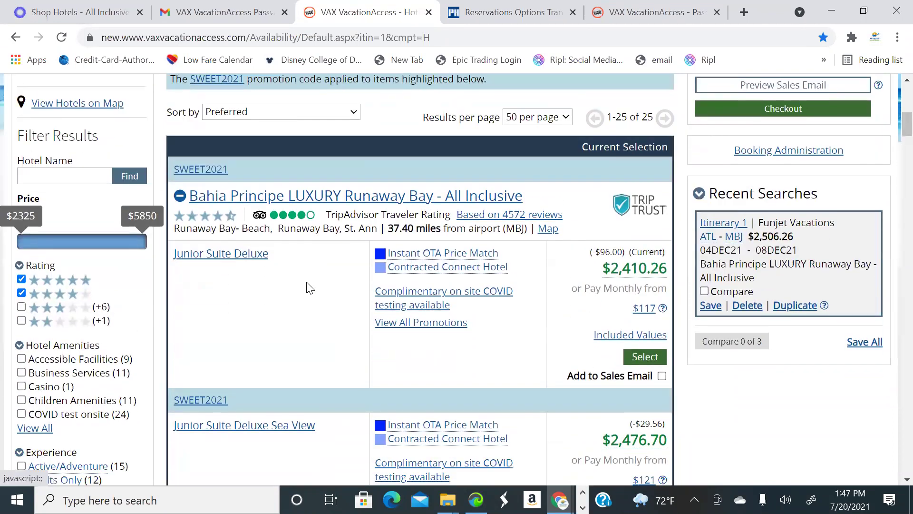
{"action": "scroll", "coordinate": [332, 199], "scroll_direction": "down", "scroll_amount": 1}
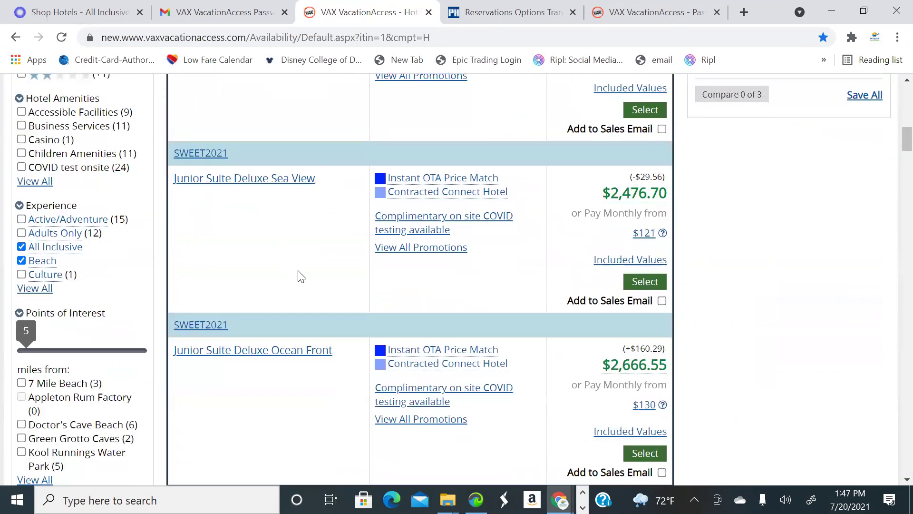
{"action": "scroll", "coordinate": [333, 295], "scroll_direction": "down", "scroll_amount": 1}
{"action": "scroll", "coordinate": [227, 191], "scroll_direction": "up", "scroll_amount": 1}
Add the Junior Suite Deluxe Sea View to the sales email and collapse Bahia Principe's rooms
{"action": "left_click", "coordinate": [662, 301]}
{"action": "scroll", "coordinate": [191, 200], "scroll_direction": "up", "scroll_amount": 5}
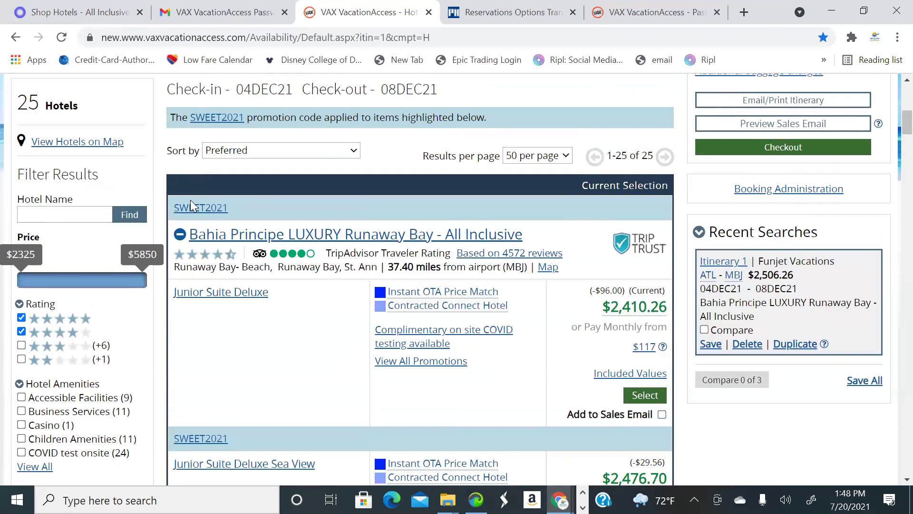
{"action": "left_click", "coordinate": [194, 236]}
{"action": "scroll", "coordinate": [407, 263], "scroll_direction": "down", "scroll_amount": 5}
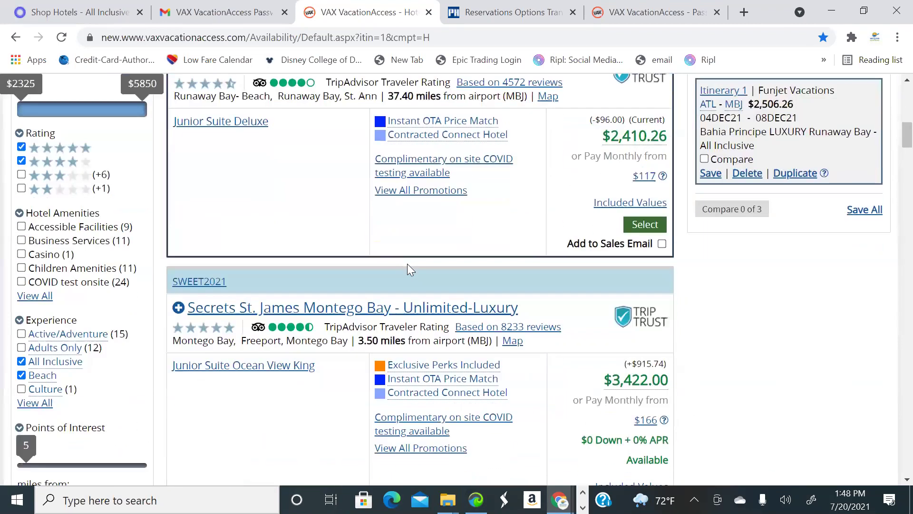
{"action": "left_click", "coordinate": [439, 124]}
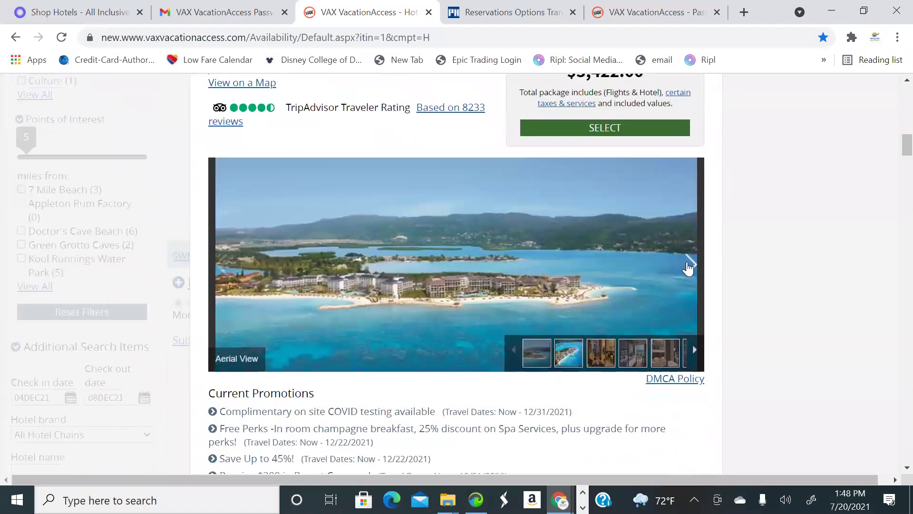
{"action": "left_click", "coordinate": [690, 264]}
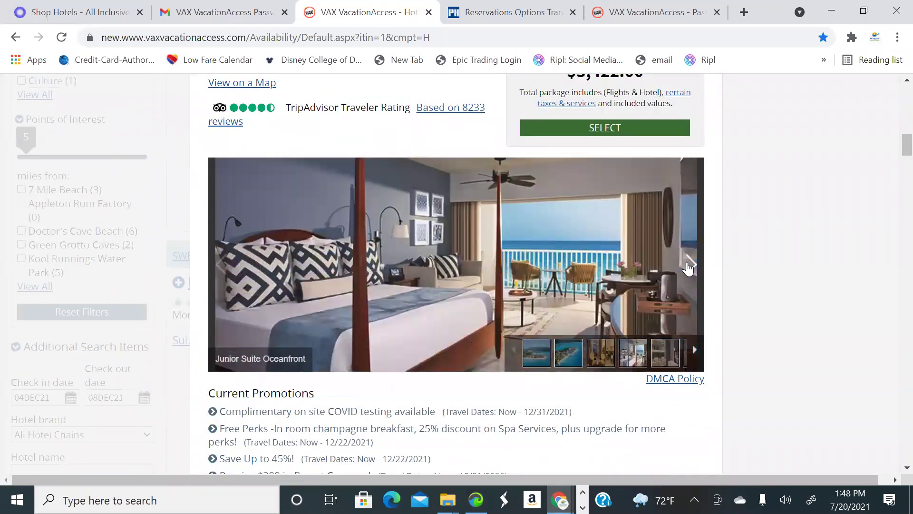
{"action": "left_click", "coordinate": [690, 264]}
{"action": "left_click", "coordinate": [690, 264]}
{"action": "left_click", "coordinate": [688, 266]}
{"action": "left_click", "coordinate": [688, 266]}
{"action": "left_click", "coordinate": [689, 267]}
{"action": "left_click", "coordinate": [688, 267]}
{"action": "left_click", "coordinate": [689, 266]}
{"action": "left_click", "coordinate": [689, 266]}
{"action": "left_click", "coordinate": [688, 267]}
{"action": "left_click", "coordinate": [688, 266]}
{"action": "left_click", "coordinate": [688, 267]}
{"action": "scroll", "coordinate": [690, 264], "scroll_direction": "up", "scroll_amount": 3}
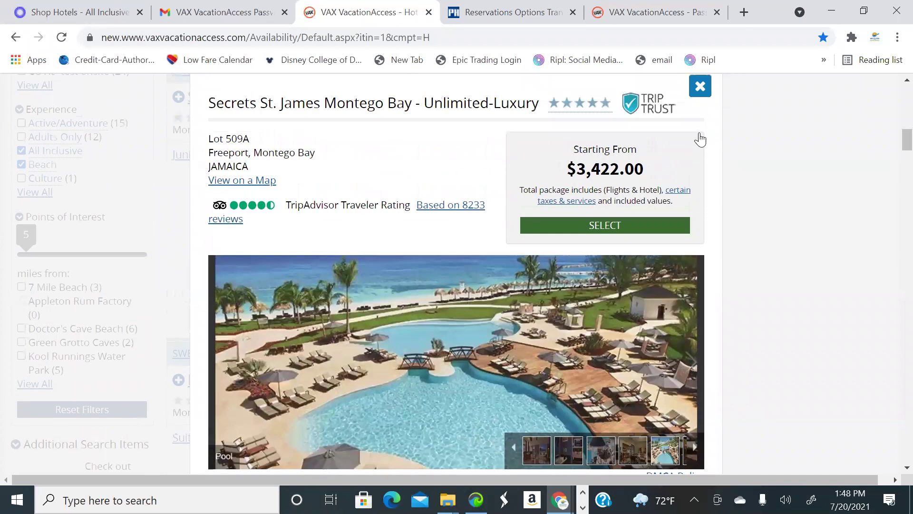
{"action": "left_click", "coordinate": [701, 131]}
{"action": "scroll", "coordinate": [537, 246], "scroll_direction": "down", "scroll_amount": 3}
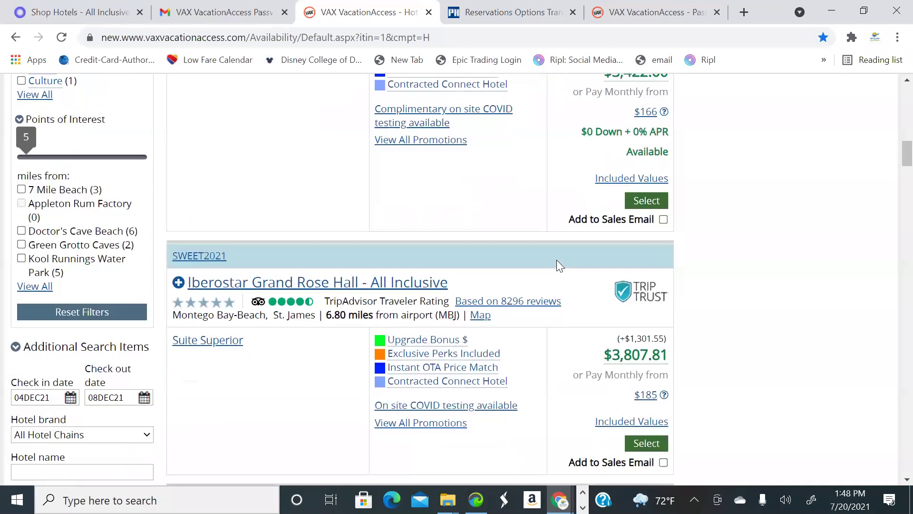
{"action": "left_click", "coordinate": [448, 356]}
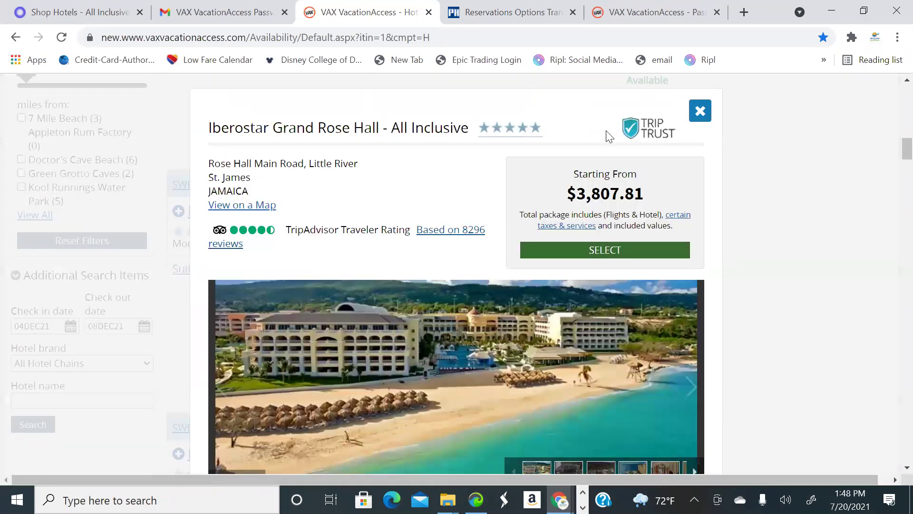
{"action": "scroll", "coordinate": [658, 152], "scroll_direction": "down", "scroll_amount": 3}
{"action": "scroll", "coordinate": [702, 117], "scroll_direction": "up", "scroll_amount": 2}
{"action": "left_click", "coordinate": [701, 111]}
{"action": "scroll", "coordinate": [547, 221], "scroll_direction": "up", "scroll_amount": 3}
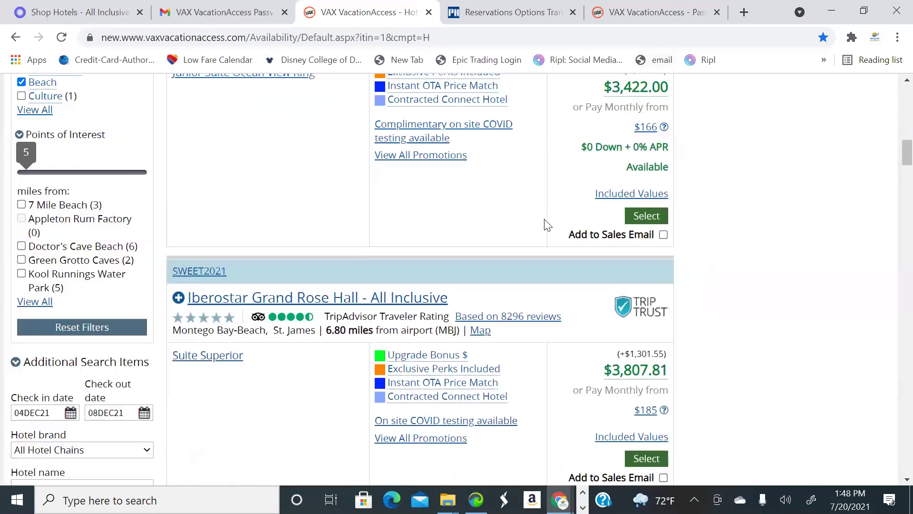
{"action": "left_click", "coordinate": [438, 286]}
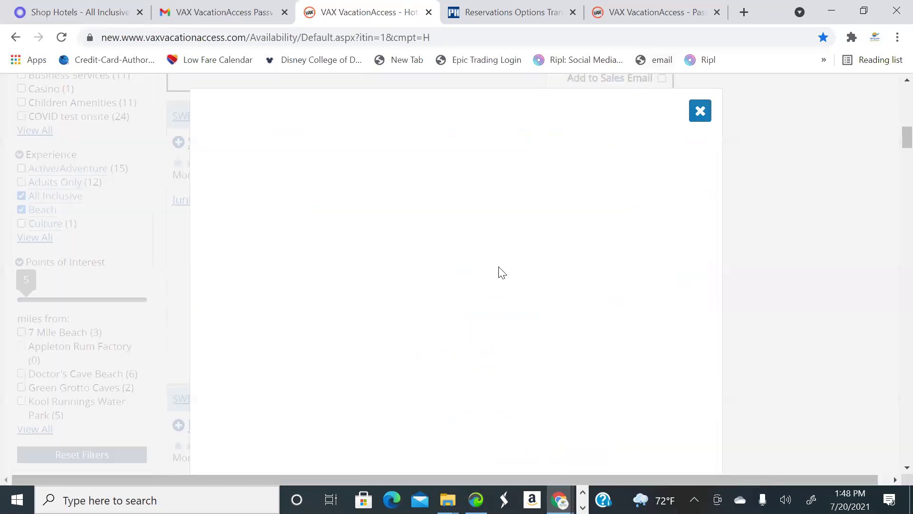
{"action": "scroll", "coordinate": [482, 298], "scroll_direction": "down", "scroll_amount": 3}
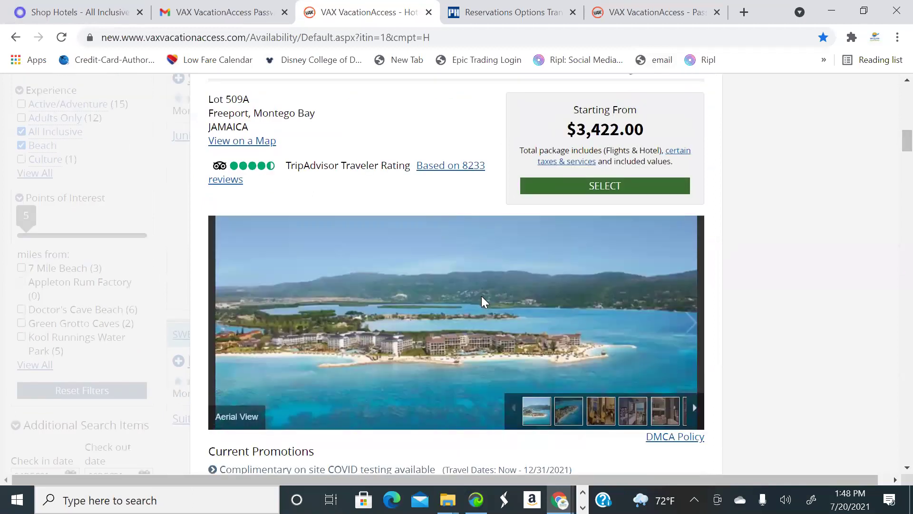
{"action": "scroll", "coordinate": [482, 296], "scroll_direction": "down", "scroll_amount": 5}
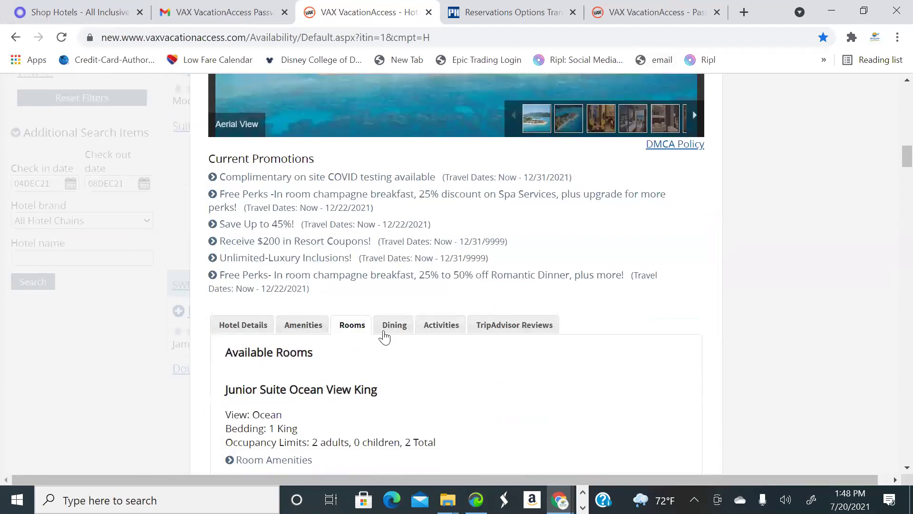
{"action": "scroll", "coordinate": [384, 337], "scroll_direction": "up", "scroll_amount": 8}
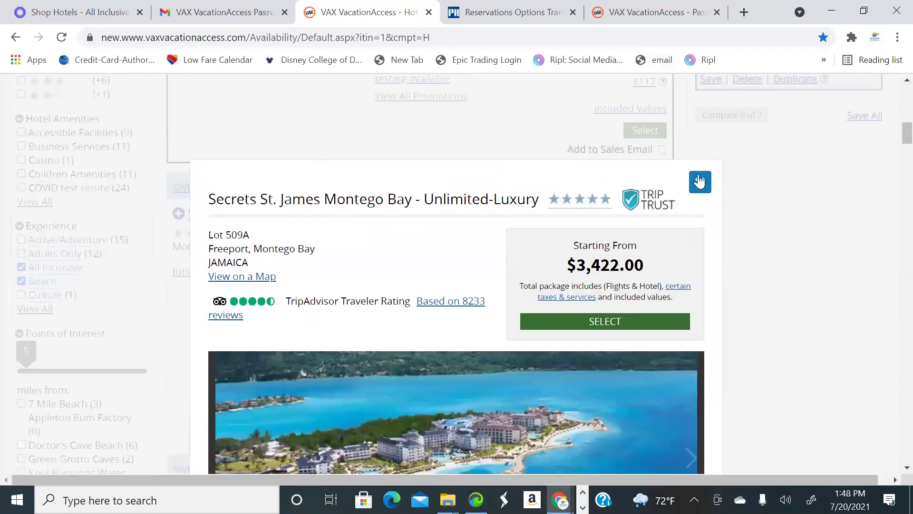
{"action": "left_click", "coordinate": [700, 182]}
{"action": "scroll", "coordinate": [101, 233], "scroll_direction": "down", "scroll_amount": 2}
{"action": "scroll", "coordinate": [101, 233], "scroll_direction": "up", "scroll_amount": 2}
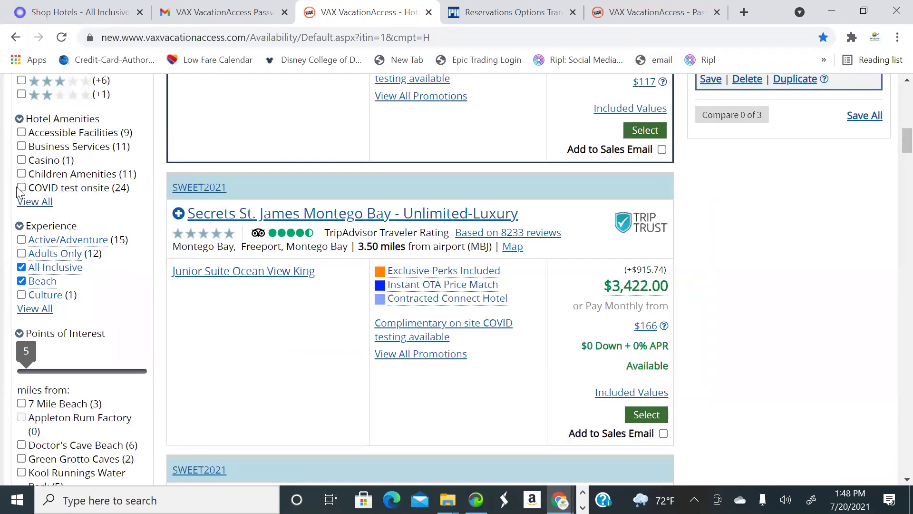
Filter hotels to those with onsite COVID testing and scroll through the 24 results
{"action": "left_click", "coordinate": [31, 190]}
{"action": "scroll", "coordinate": [219, 227], "scroll_direction": "up", "scroll_amount": 5}
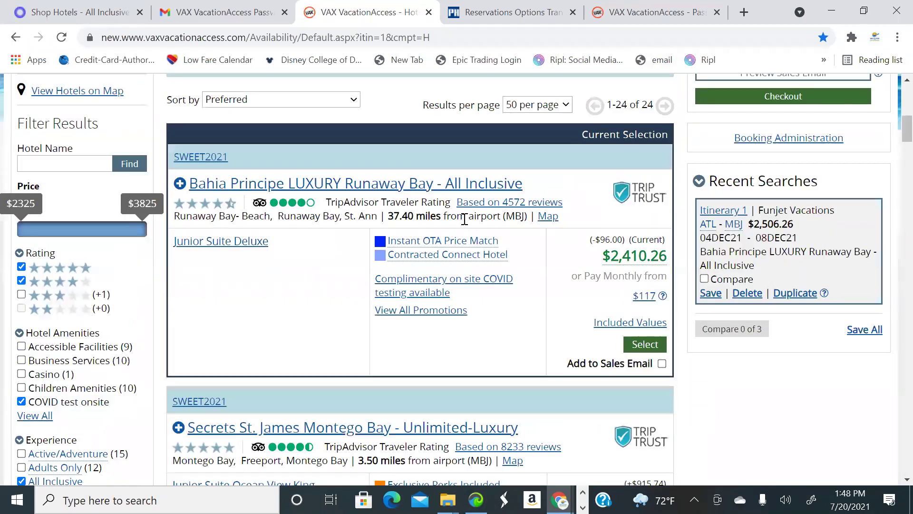
{"action": "scroll", "coordinate": [805, 340], "scroll_direction": "down", "scroll_amount": 2}
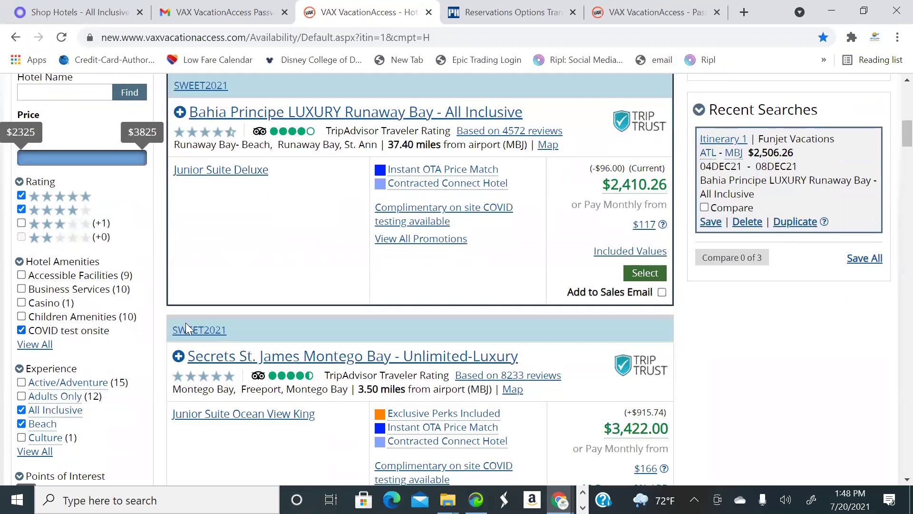
{"action": "scroll", "coordinate": [393, 316], "scroll_direction": "up", "scroll_amount": 2}
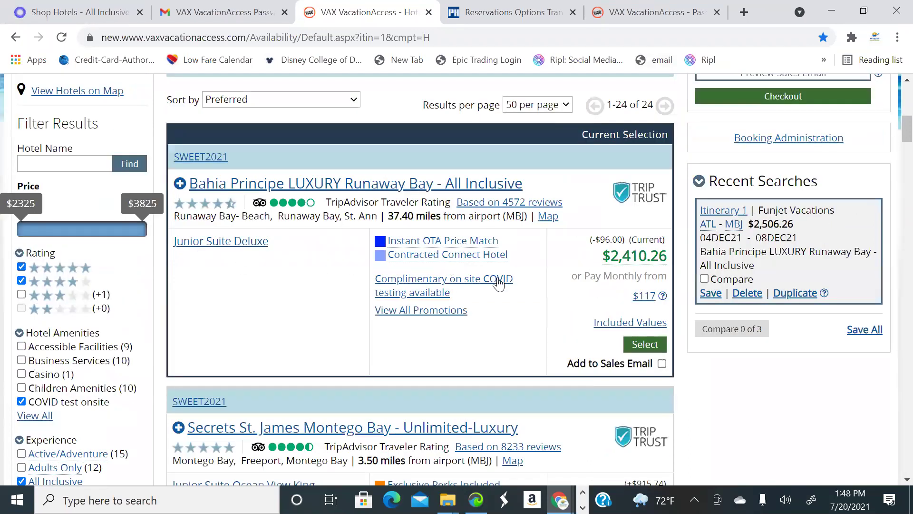
{"action": "scroll", "coordinate": [391, 300], "scroll_direction": "down", "scroll_amount": 6}
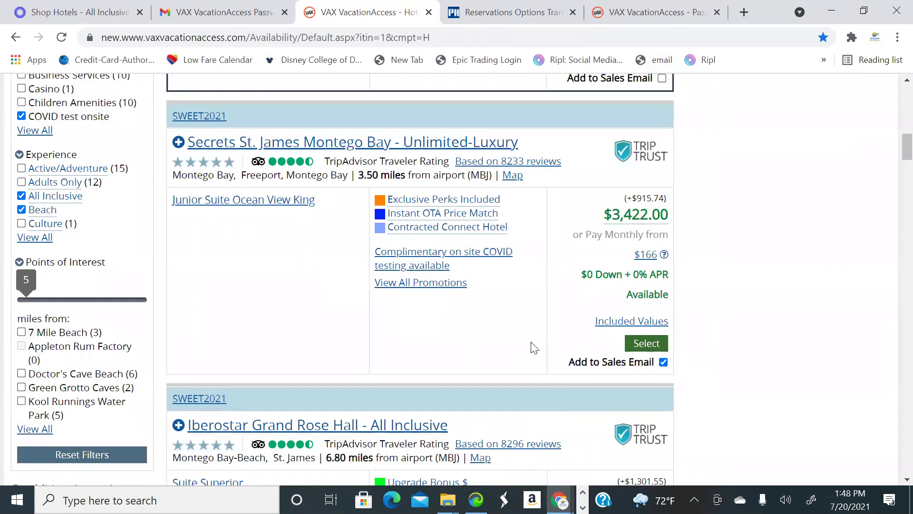
{"action": "scroll", "coordinate": [534, 348], "scroll_direction": "down", "scroll_amount": 8}
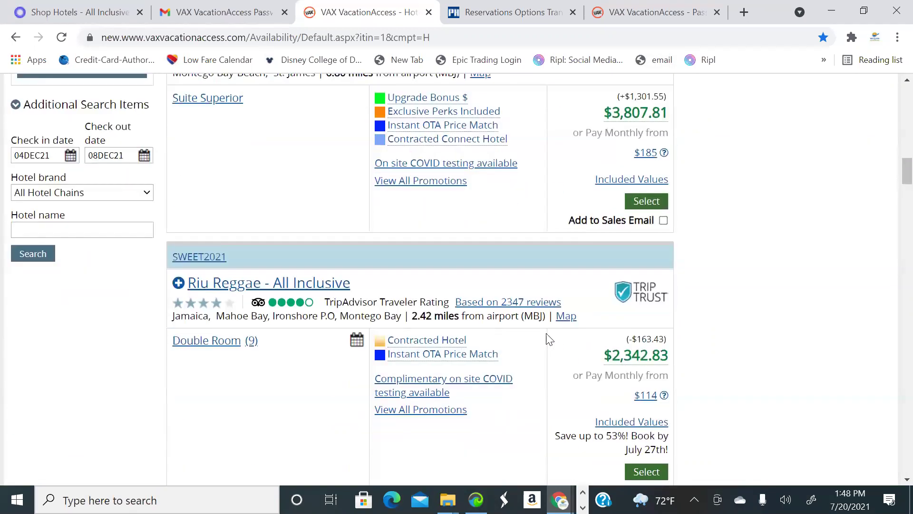
{"action": "scroll", "coordinate": [548, 336], "scroll_direction": "down", "scroll_amount": 5}
{"action": "scroll", "coordinate": [552, 330], "scroll_direction": "down", "scroll_amount": 3}
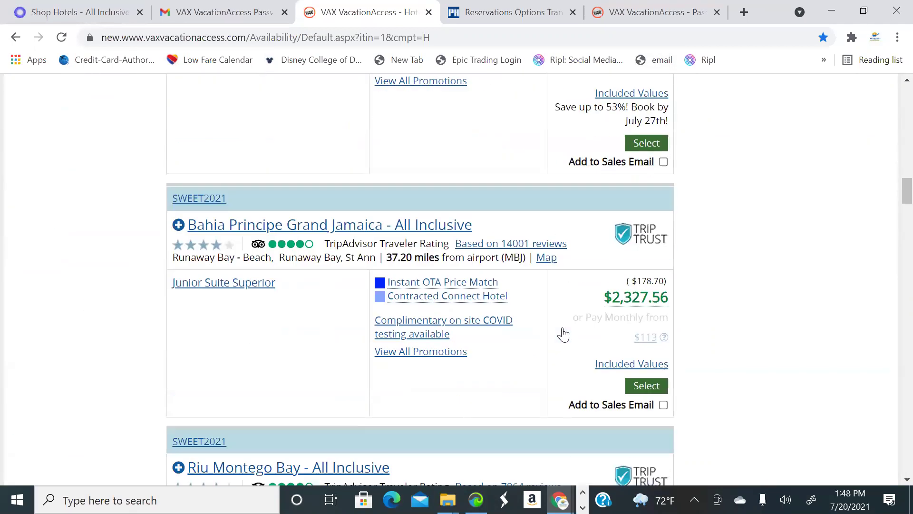
{"action": "scroll", "coordinate": [563, 335], "scroll_direction": "down", "scroll_amount": 4}
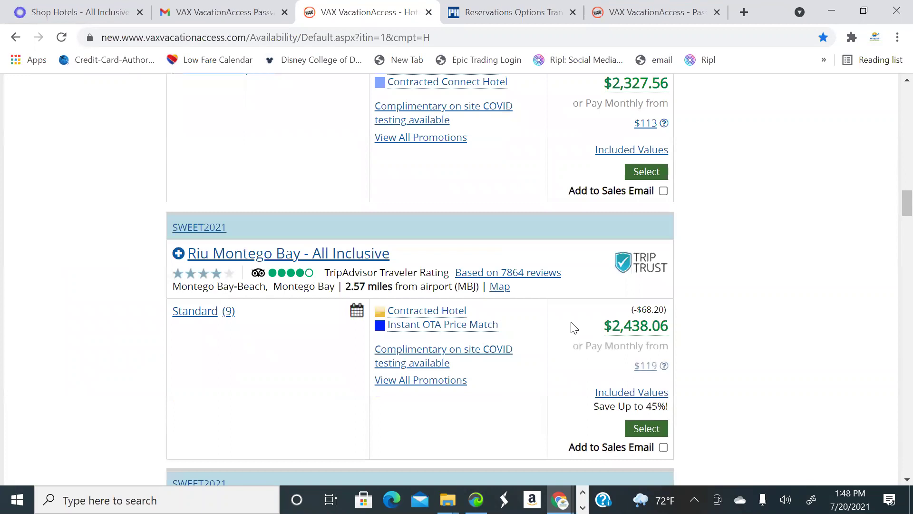
{"action": "scroll", "coordinate": [575, 327], "scroll_direction": "down", "scroll_amount": 7}
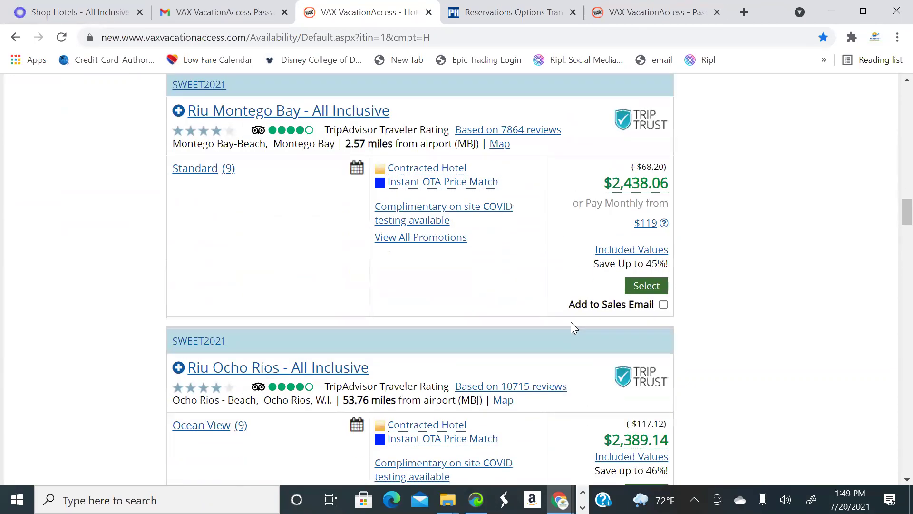
{"action": "scroll", "coordinate": [574, 327], "scroll_direction": "down", "scroll_amount": 6}
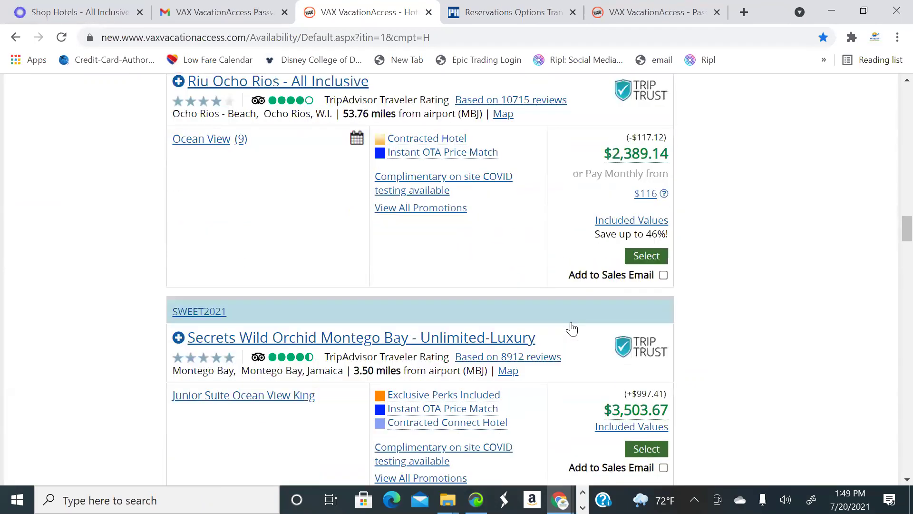
{"action": "scroll", "coordinate": [574, 327], "scroll_direction": "down", "scroll_amount": 6}
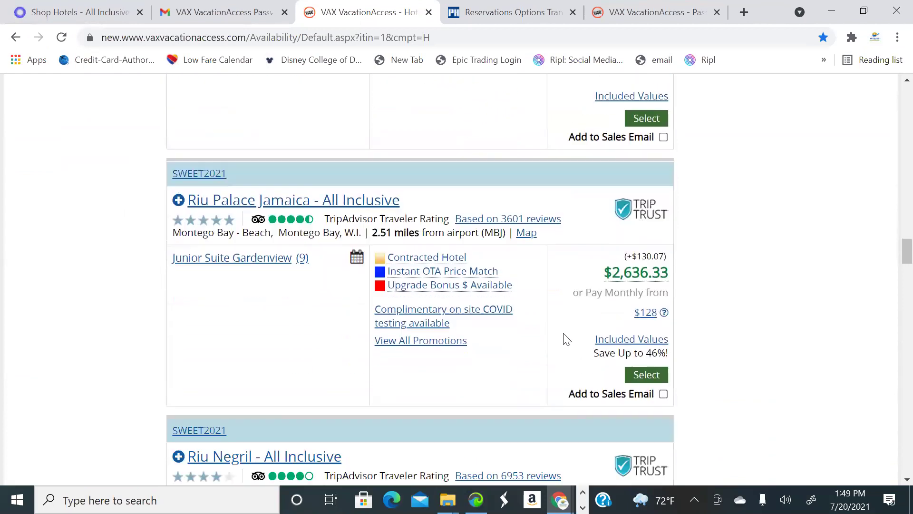
{"action": "left_click", "coordinate": [361, 121]}
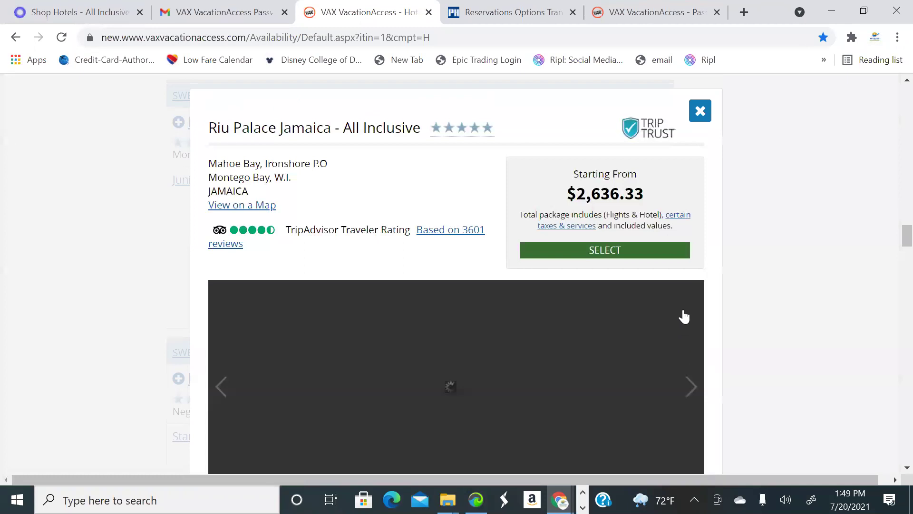
{"action": "scroll", "coordinate": [685, 315], "scroll_direction": "down", "scroll_amount": 2}
{"action": "left_click", "coordinate": [690, 316]}
{"action": "left_click", "coordinate": [691, 319]}
{"action": "left_click", "coordinate": [691, 319]}
{"action": "left_click", "coordinate": [691, 319]}
{"action": "left_click", "coordinate": [691, 319]}
{"action": "left_click", "coordinate": [691, 319]}
{"action": "left_click", "coordinate": [691, 319]}
{"action": "left_click", "coordinate": [691, 319]}
{"action": "left_click", "coordinate": [691, 319]}
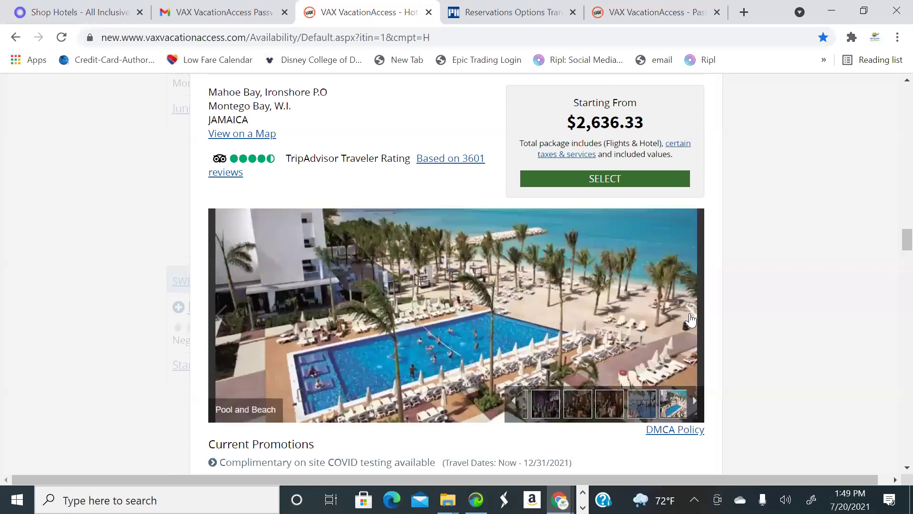
{"action": "left_click", "coordinate": [691, 319]}
{"action": "scroll", "coordinate": [691, 268], "scroll_direction": "up", "scroll_amount": 4}
{"action": "left_click", "coordinate": [699, 240]}
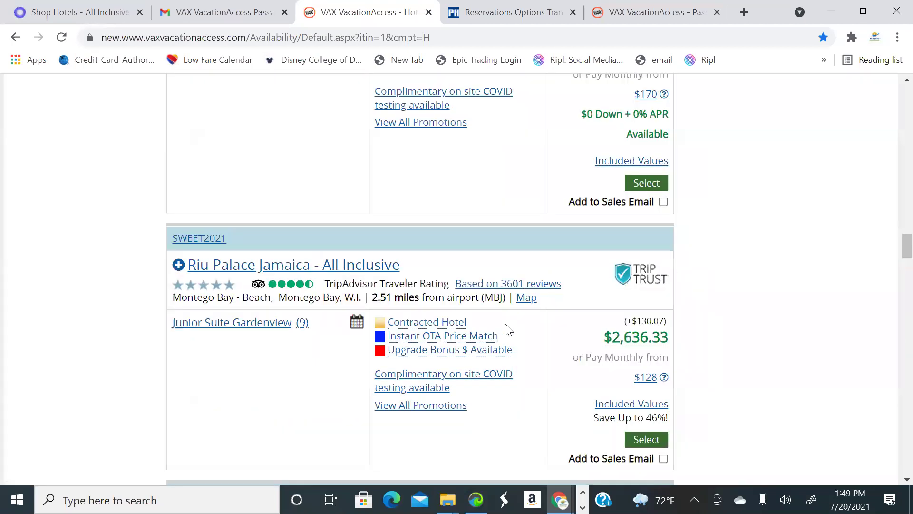
{"action": "scroll", "coordinate": [546, 329], "scroll_direction": "down", "scroll_amount": 1}
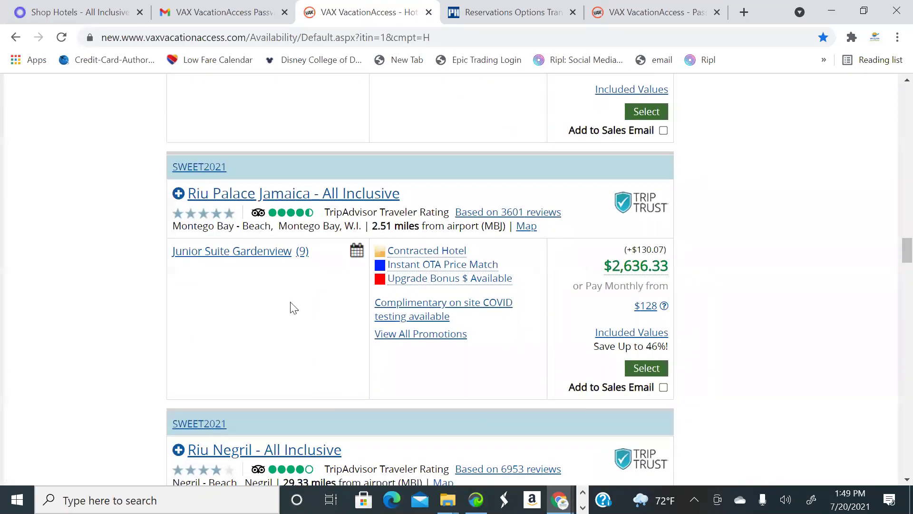
{"action": "left_click", "coordinate": [179, 197]}
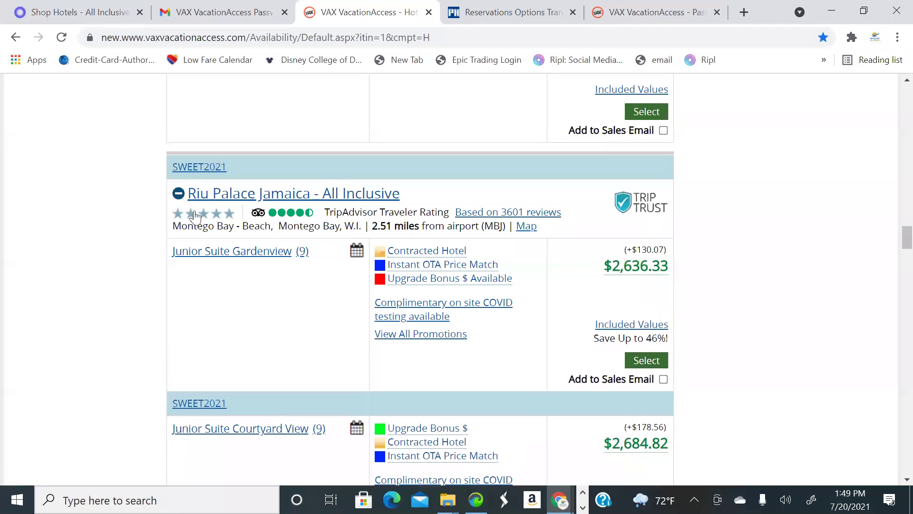
{"action": "scroll", "coordinate": [362, 303], "scroll_direction": "down", "scroll_amount": 3}
{"action": "scroll", "coordinate": [360, 302], "scroll_direction": "down", "scroll_amount": 3}
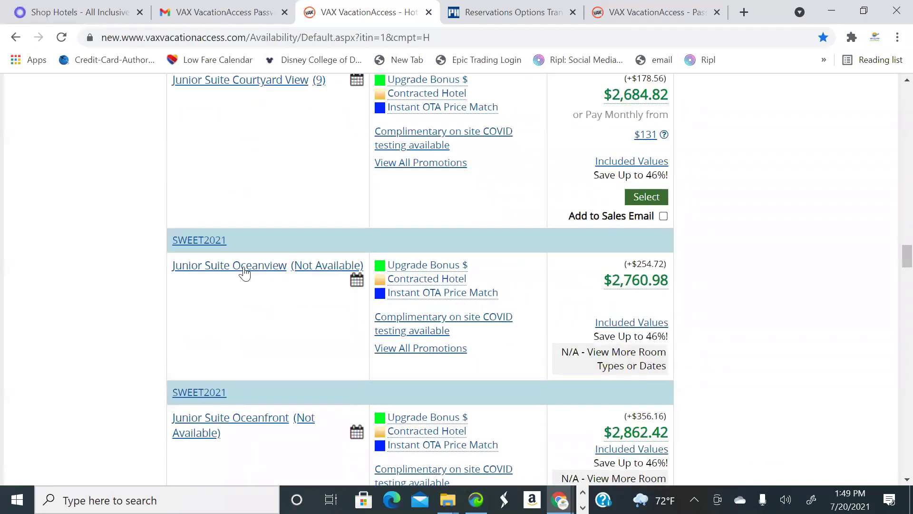
{"action": "scroll", "coordinate": [359, 281], "scroll_direction": "down", "scroll_amount": 5}
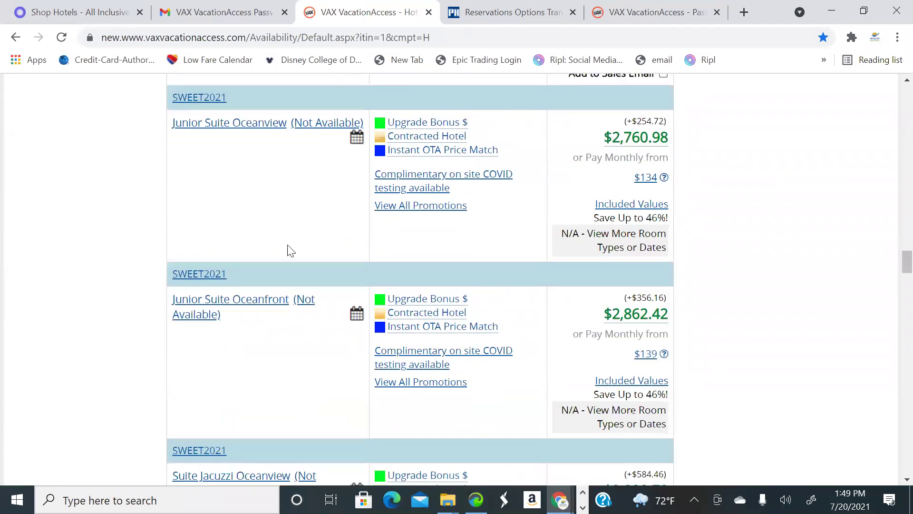
{"action": "scroll", "coordinate": [330, 279], "scroll_direction": "down", "scroll_amount": 5}
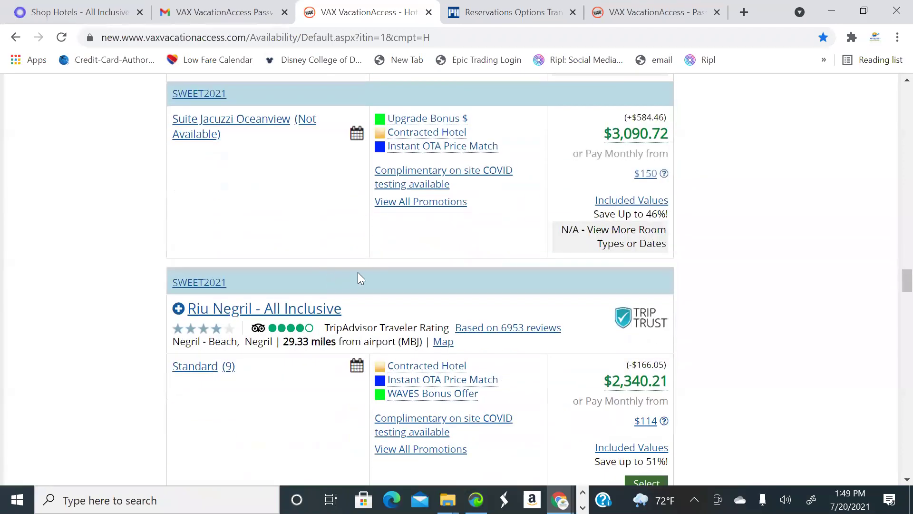
{"action": "scroll", "coordinate": [484, 277], "scroll_direction": "up", "scroll_amount": 6}
{"action": "scroll", "coordinate": [184, 338], "scroll_direction": "up", "scroll_amount": 7}
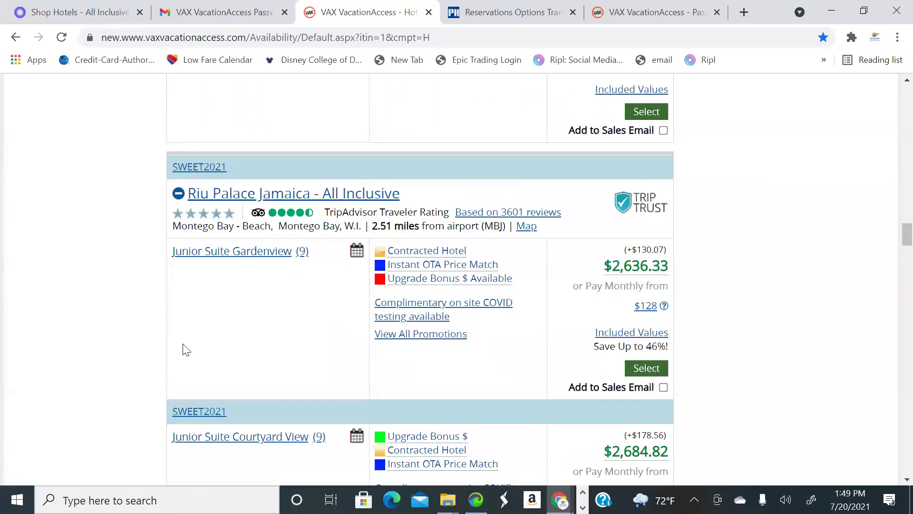
{"action": "scroll", "coordinate": [379, 330], "scroll_direction": "up", "scroll_amount": 5}
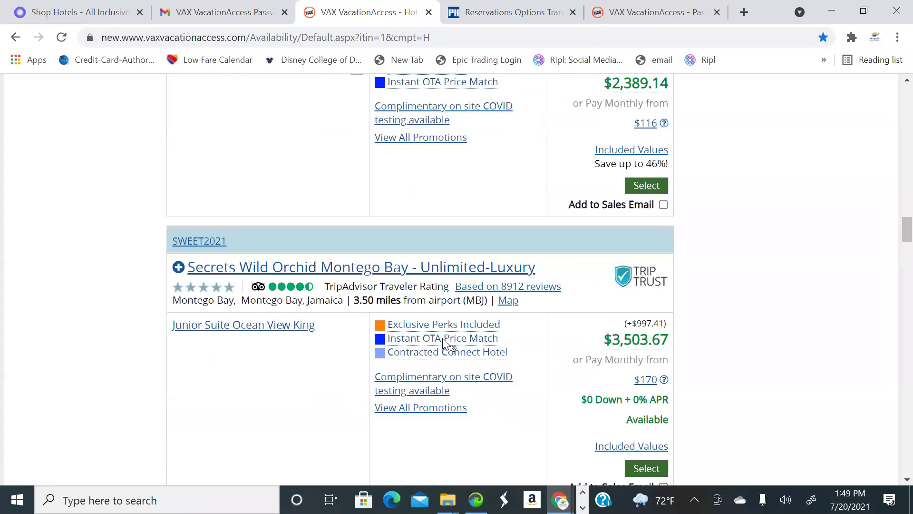
{"action": "scroll", "coordinate": [604, 357], "scroll_direction": "up", "scroll_amount": 3}
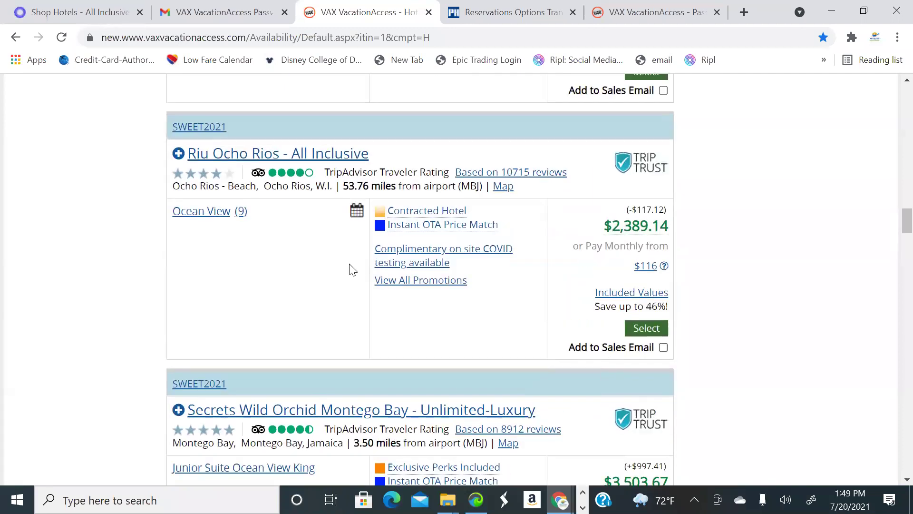
{"action": "scroll", "coordinate": [325, 234], "scroll_direction": "up", "scroll_amount": 2}
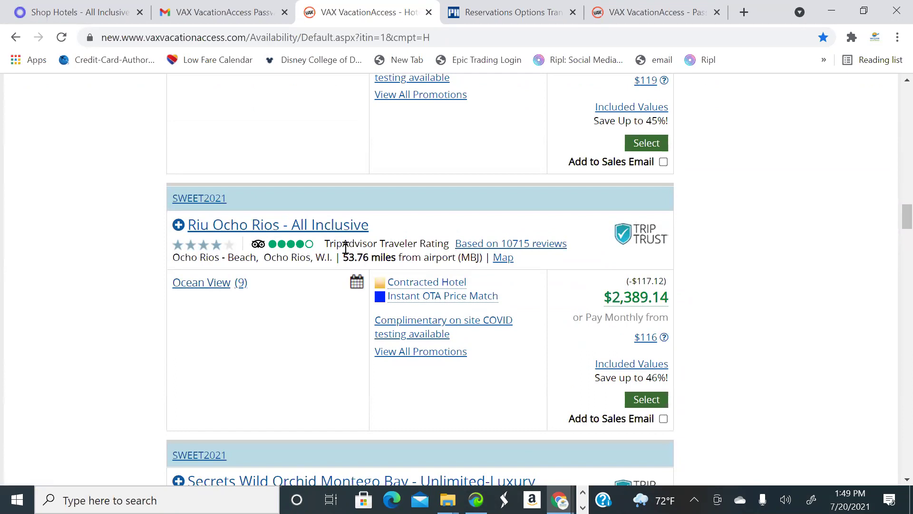
Preview the Riu Ocho Rios and Riu Montego Bay resort details and photos
{"action": "left_click", "coordinate": [355, 232]}
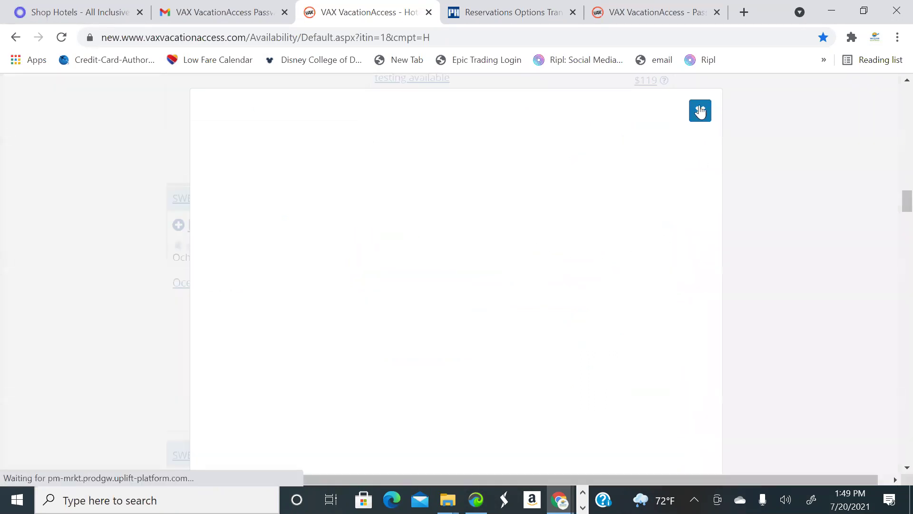
{"action": "key", "text": "Escape"}
{"action": "scroll", "coordinate": [255, 383], "scroll_direction": "up", "scroll_amount": 4}
{"action": "scroll", "coordinate": [314, 316], "scroll_direction": "down", "scroll_amount": 3}
{"action": "scroll", "coordinate": [286, 309], "scroll_direction": "up", "scroll_amount": 4}
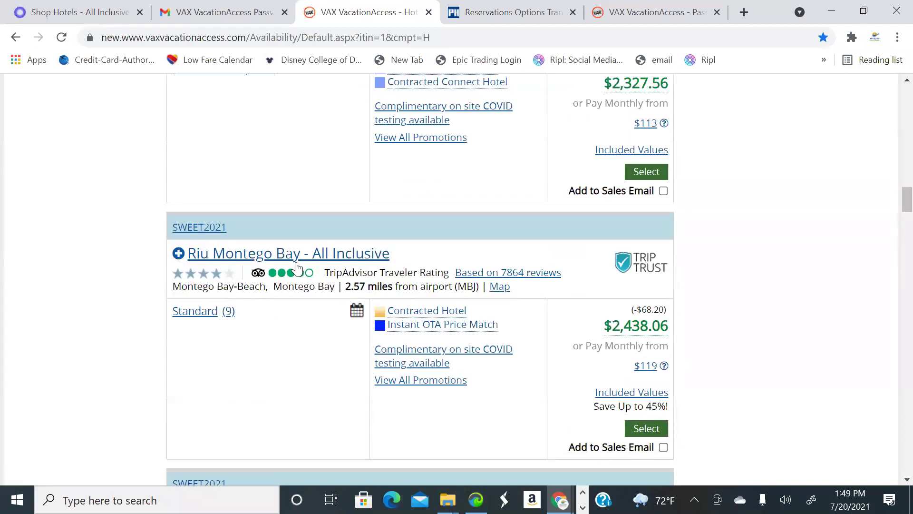
{"action": "left_click", "coordinate": [241, 260]}
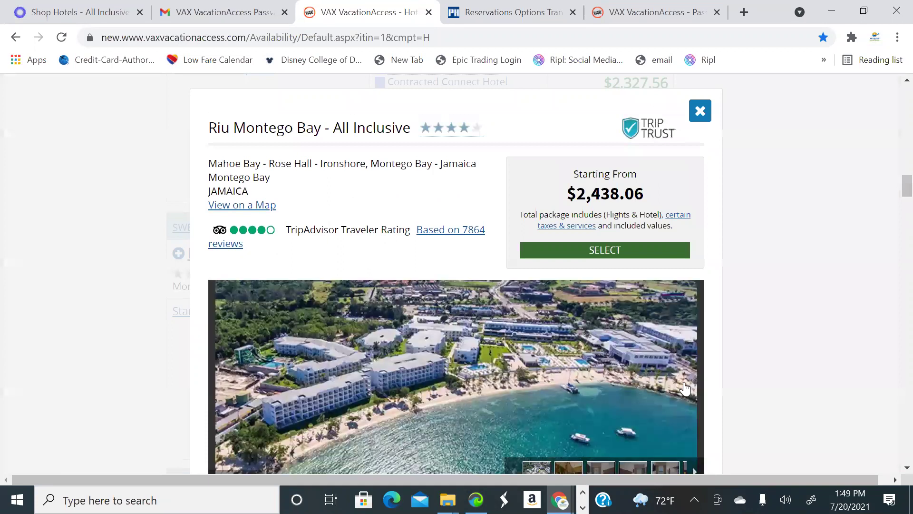
{"action": "left_click", "coordinate": [690, 386]}
{"action": "left_click", "coordinate": [690, 386]}
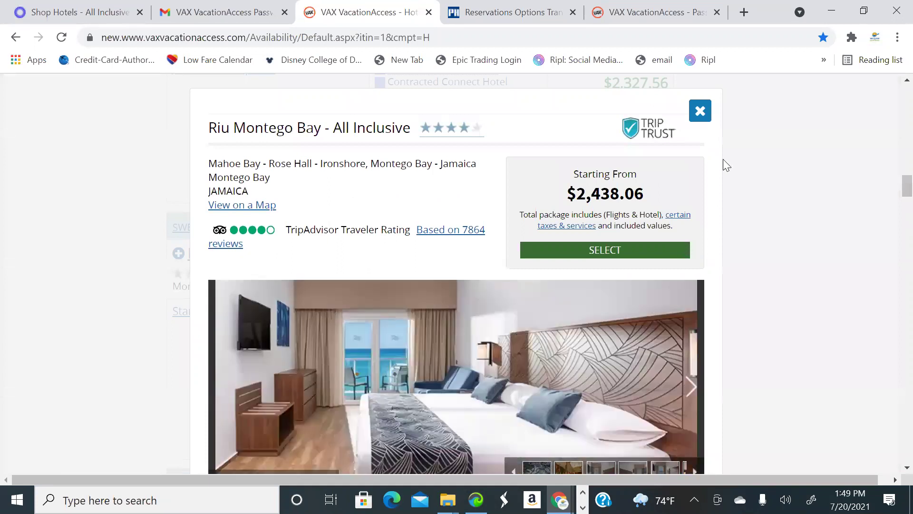
{"action": "left_click", "coordinate": [611, 249]}
{"action": "scroll", "coordinate": [612, 265], "scroll_direction": "up", "scroll_amount": 4}
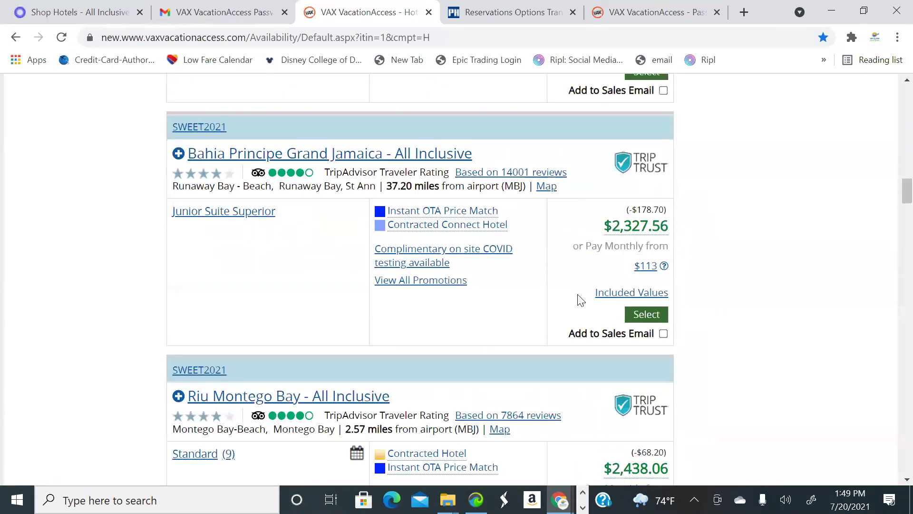
{"action": "scroll", "coordinate": [458, 247], "scroll_direction": "down", "scroll_amount": 1}
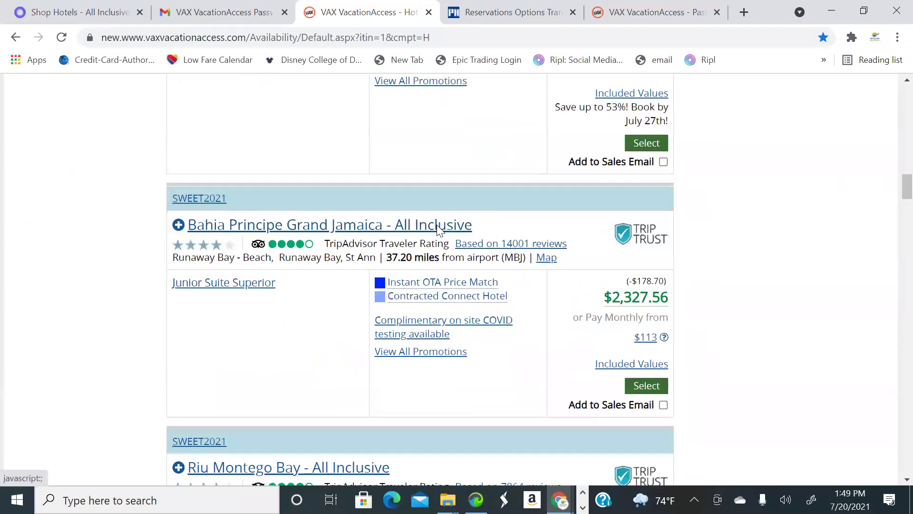
Browse the Bahia Principe Grand Jamaica photos, then return to its room list
{"action": "left_click", "coordinate": [437, 232]}
{"action": "scroll", "coordinate": [658, 338], "scroll_direction": "down", "scroll_amount": 1}
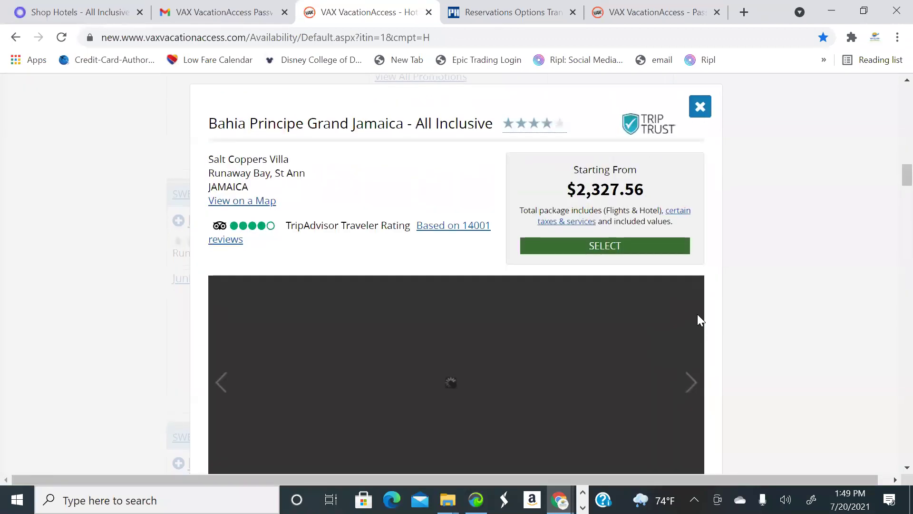
{"action": "scroll", "coordinate": [697, 314], "scroll_direction": "down", "scroll_amount": 1}
{"action": "left_click", "coordinate": [695, 318]}
{"action": "left_click", "coordinate": [695, 321]}
{"action": "left_click", "coordinate": [695, 321]}
{"action": "left_click", "coordinate": [694, 321]}
{"action": "left_click", "coordinate": [694, 321]}
{"action": "left_click", "coordinate": [694, 321]}
{"action": "left_click", "coordinate": [693, 321]}
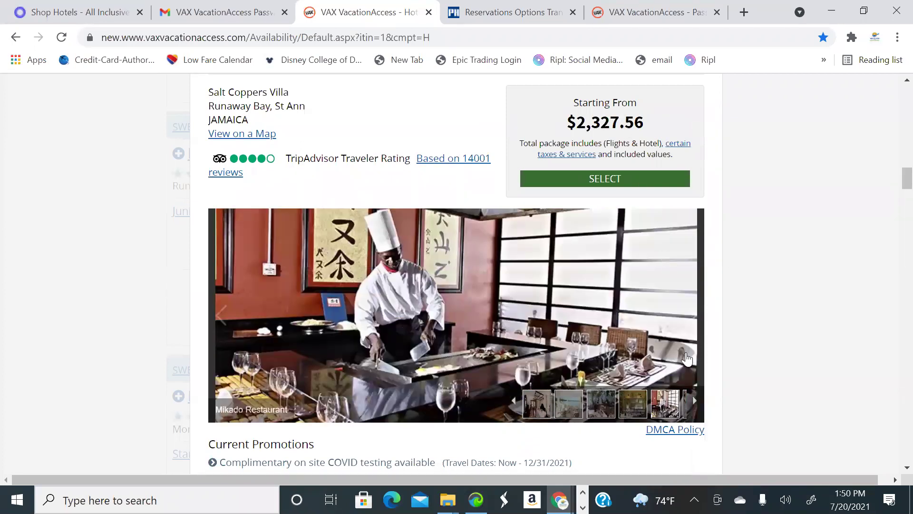
{"action": "left_click", "coordinate": [694, 315]}
{"action": "left_click", "coordinate": [694, 315]}
{"action": "left_click", "coordinate": [693, 315]}
{"action": "left_click", "coordinate": [693, 315]}
{"action": "left_click", "coordinate": [692, 316]}
{"action": "left_click", "coordinate": [692, 315]}
{"action": "left_click", "coordinate": [693, 315]}
{"action": "left_click", "coordinate": [692, 314]}
{"action": "scroll", "coordinate": [701, 190], "scroll_direction": "up", "scroll_amount": 3}
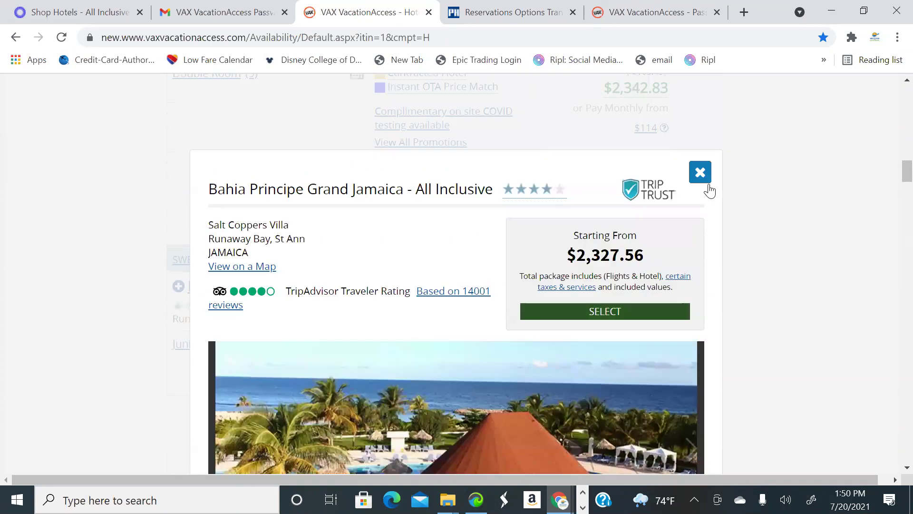
{"action": "left_click", "coordinate": [708, 183]}
{"action": "scroll", "coordinate": [685, 210], "scroll_direction": "down", "scroll_amount": 3}
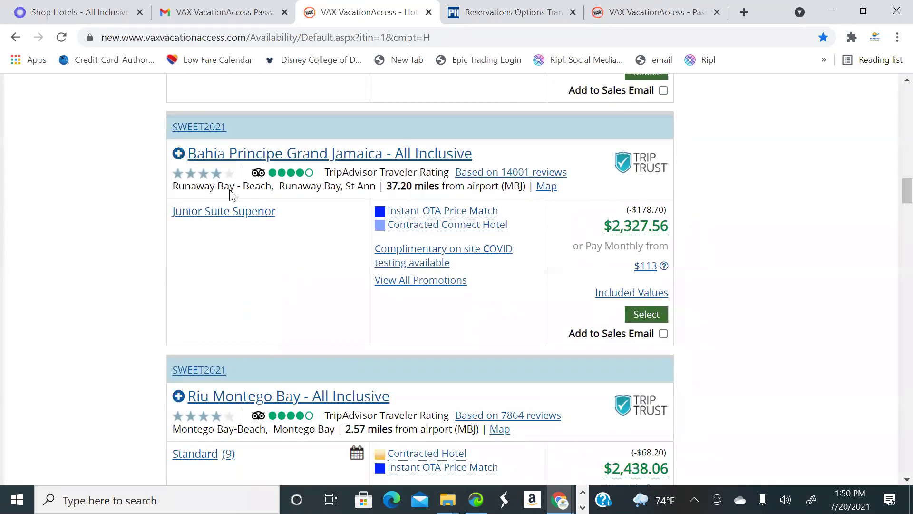
{"action": "scroll", "coordinate": [357, 271], "scroll_direction": "down", "scroll_amount": 3}
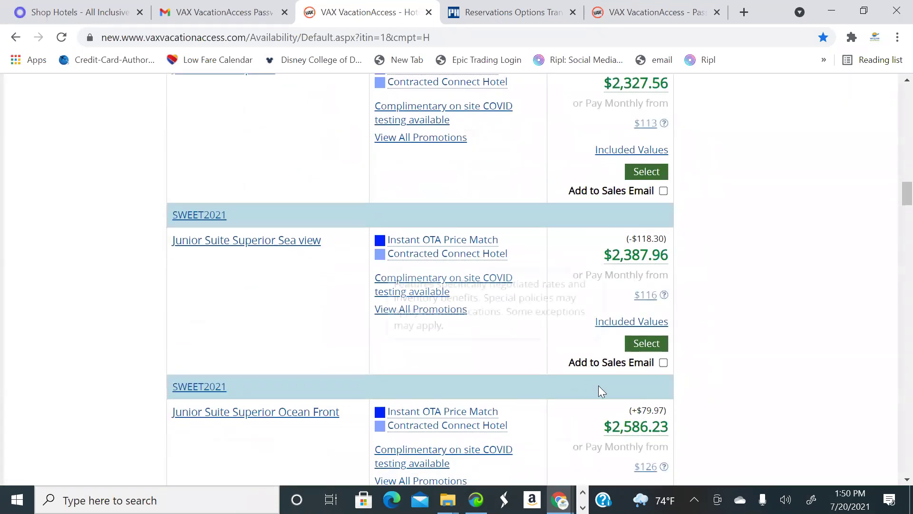
Add the Bahia Principe Sea view suite to the sales email
{"action": "left_click", "coordinate": [569, 362]}
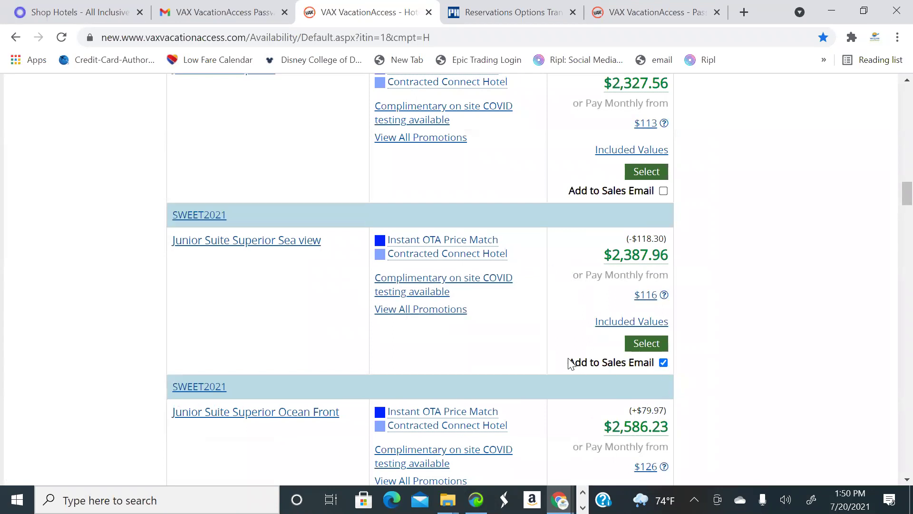
{"action": "scroll", "coordinate": [296, 322], "scroll_direction": "up", "scroll_amount": 7}
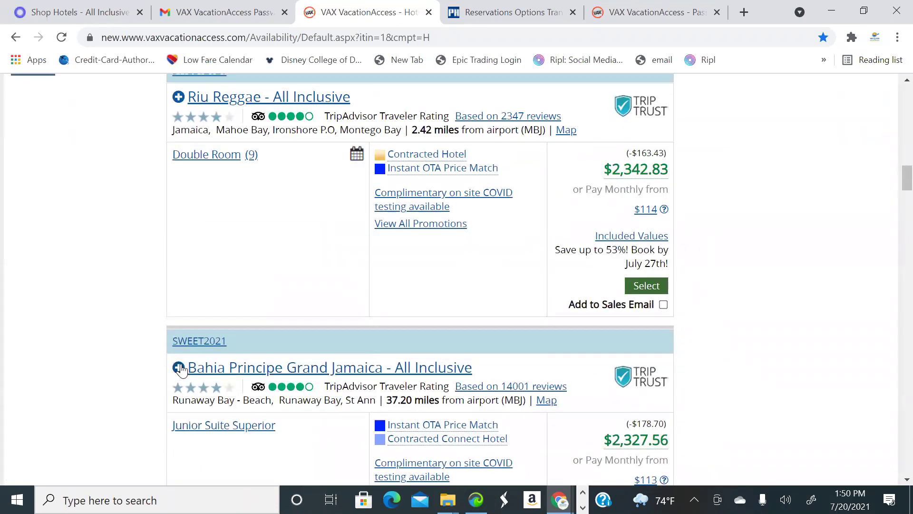
{"action": "scroll", "coordinate": [281, 352], "scroll_direction": "up", "scroll_amount": 8}
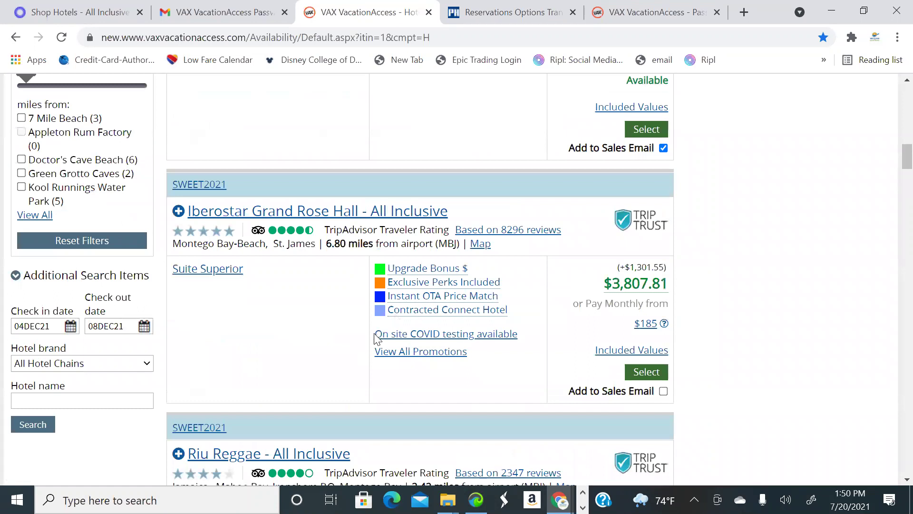
{"action": "scroll", "coordinate": [377, 339], "scroll_direction": "up", "scroll_amount": 3}
Open the package Features page, which lists round-trip hotel transportation for 2 adults at $48.00
{"action": "scroll", "coordinate": [703, 438], "scroll_direction": "down", "scroll_amount": 15}
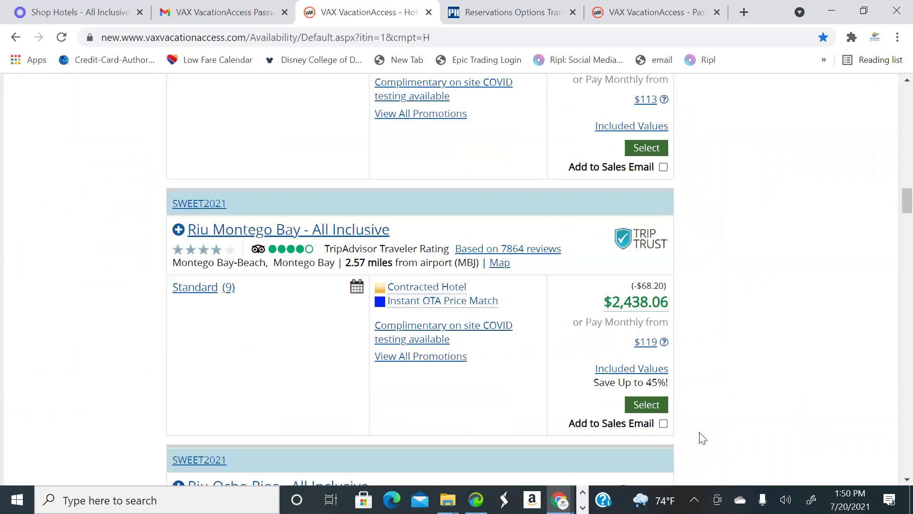
{"action": "scroll", "coordinate": [703, 437], "scroll_direction": "down", "scroll_amount": 1}
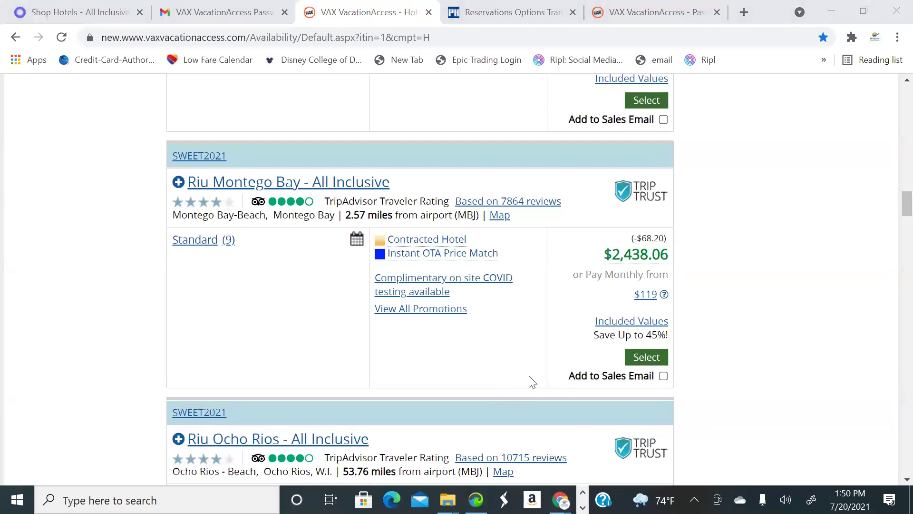
{"action": "scroll", "coordinate": [532, 382], "scroll_direction": "down", "scroll_amount": 10}
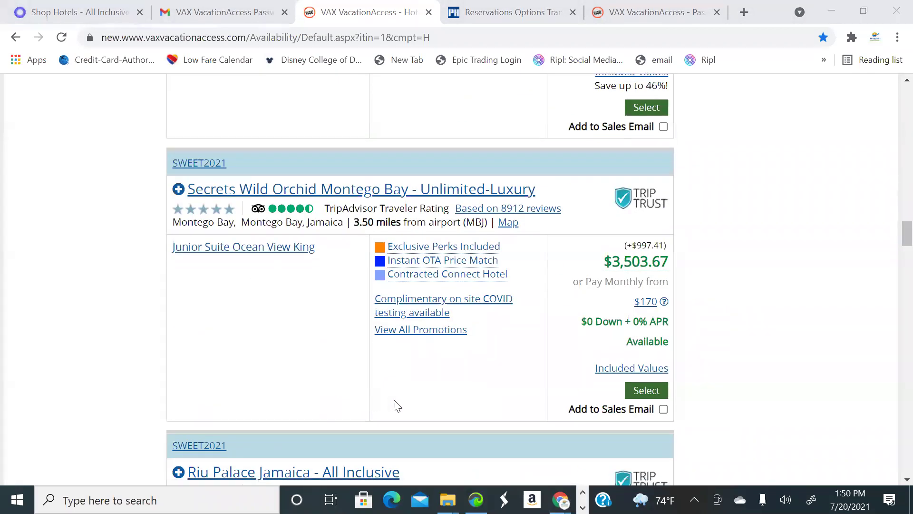
{"action": "scroll", "coordinate": [397, 405], "scroll_direction": "down", "scroll_amount": 14}
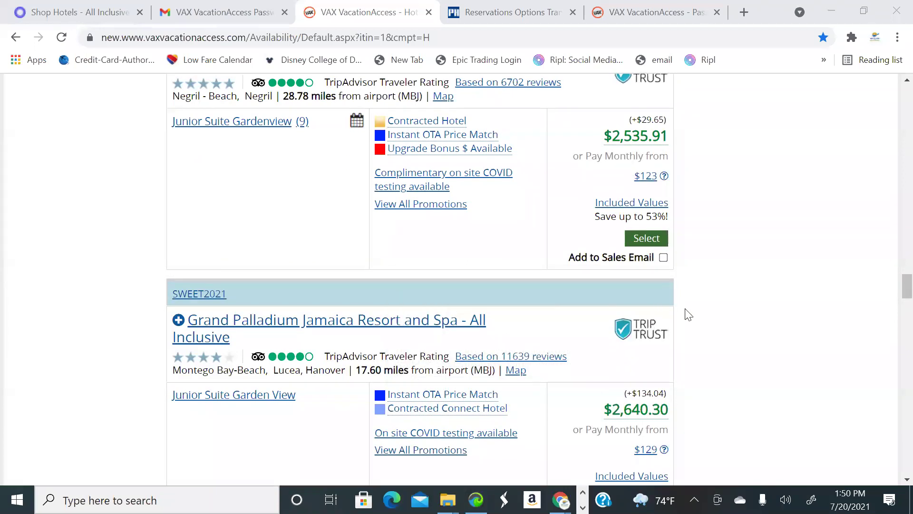
{"action": "scroll", "coordinate": [693, 333], "scroll_direction": "down", "scroll_amount": 1}
{"action": "scroll", "coordinate": [698, 370], "scroll_direction": "down", "scroll_amount": 10}
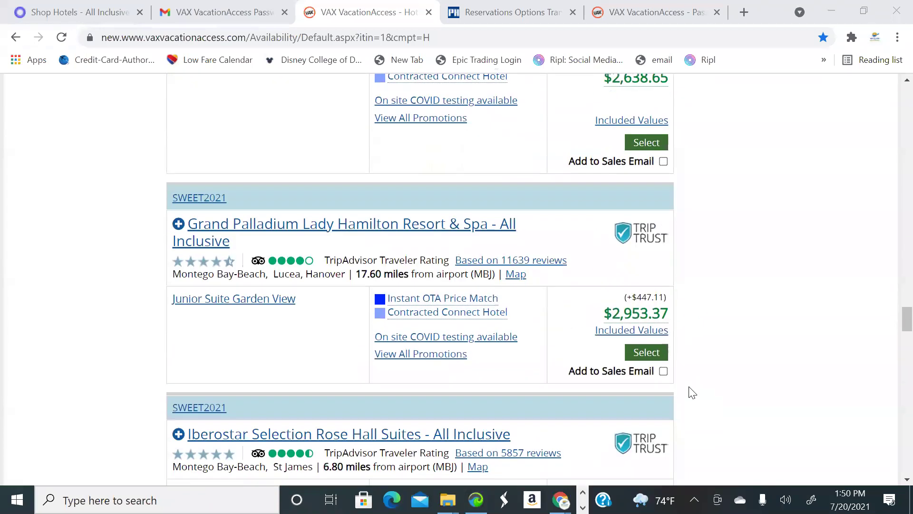
{"action": "scroll", "coordinate": [701, 386], "scroll_direction": "down", "scroll_amount": 15}
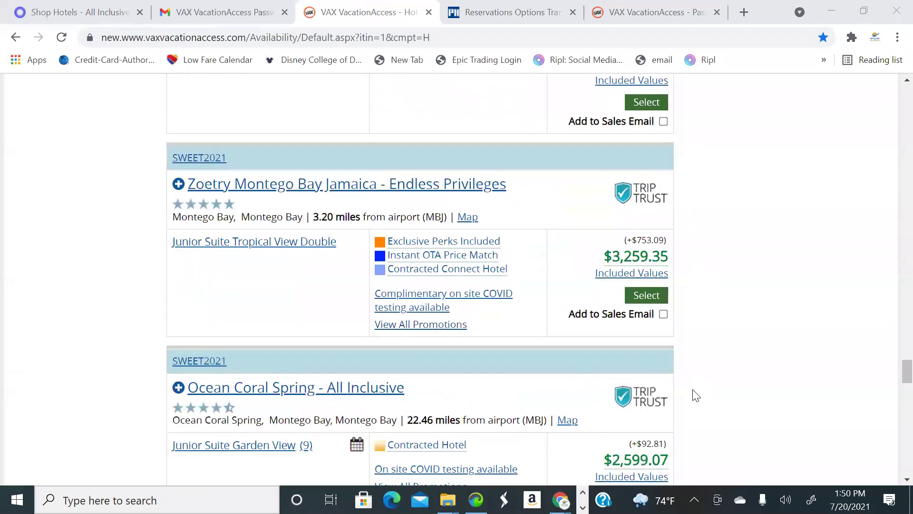
{"action": "scroll", "coordinate": [692, 404], "scroll_direction": "down", "scroll_amount": 20}
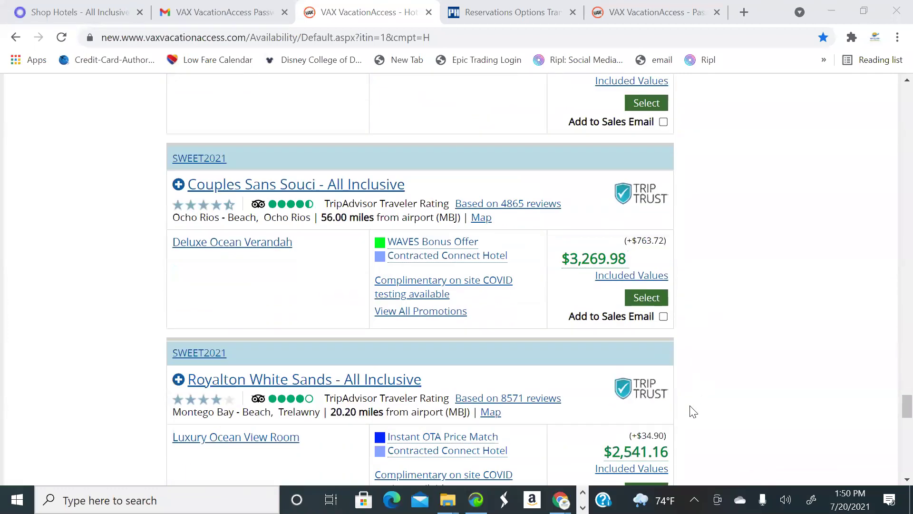
{"action": "scroll", "coordinate": [406, 324], "scroll_direction": "down", "scroll_amount": 5}
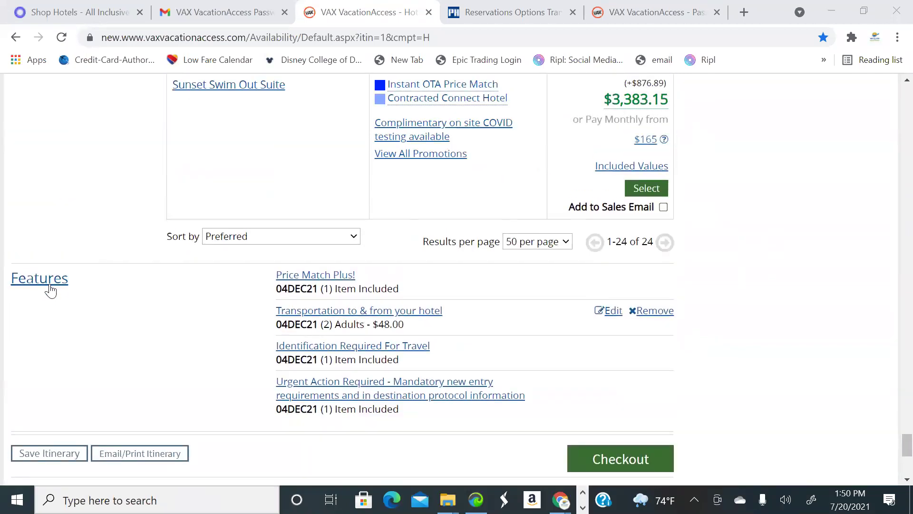
{"action": "left_click", "coordinate": [51, 288]}
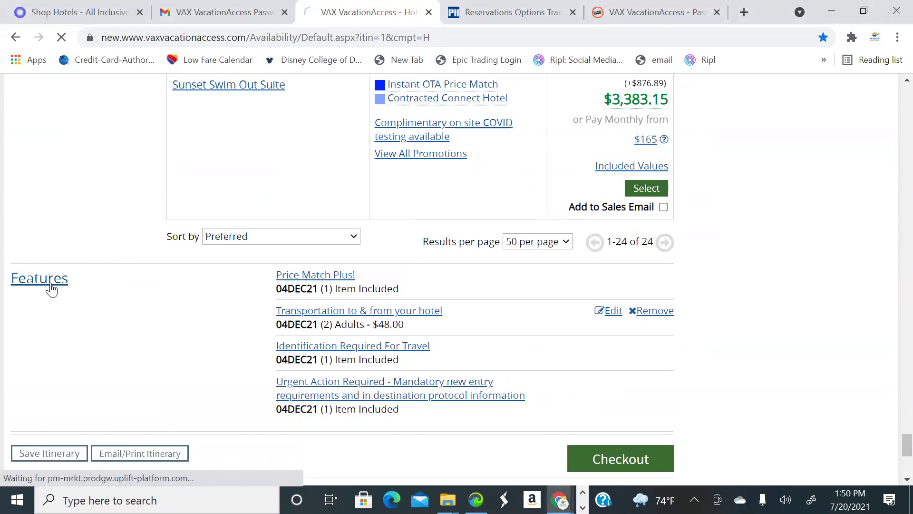
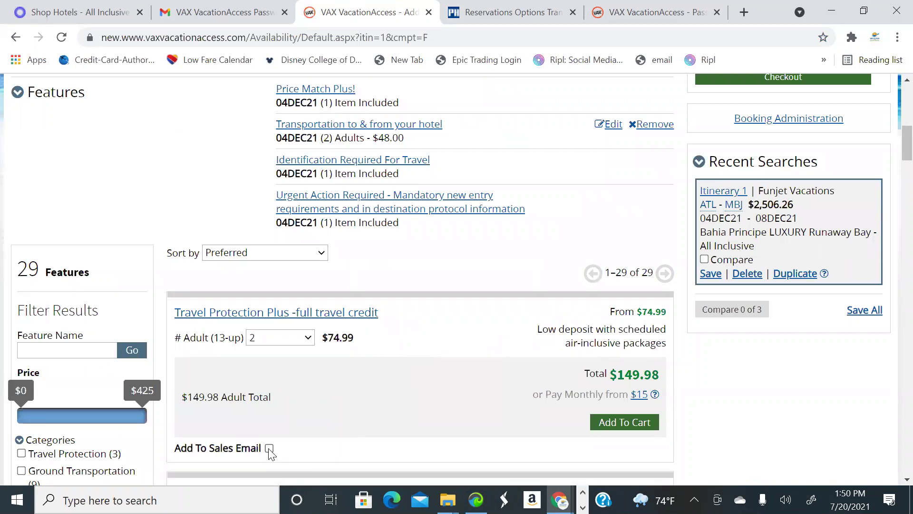
Flag the Travel Protection Plus cash-refund option for the sales email and review the add-ons
{"action": "scroll", "coordinate": [375, 399], "scroll_direction": "down", "scroll_amount": 5}
{"action": "scroll", "coordinate": [318, 214], "scroll_direction": "up", "scroll_amount": 2}
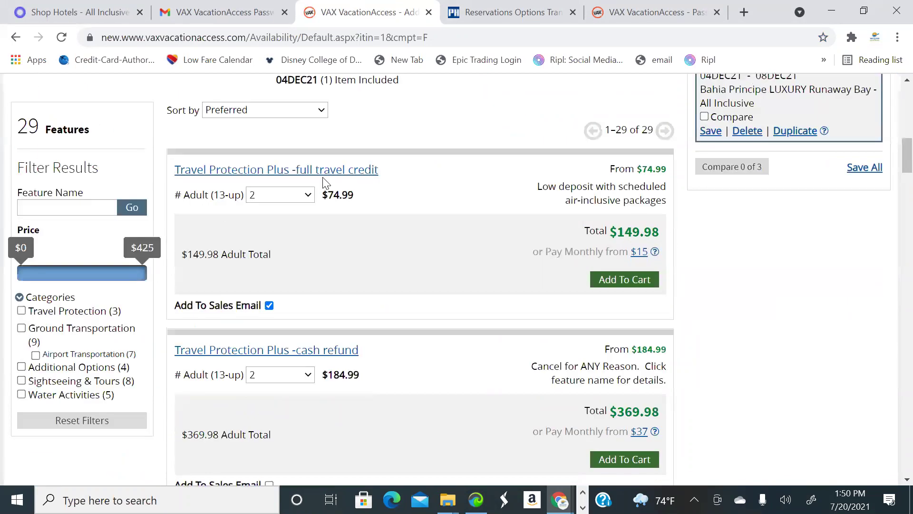
{"action": "scroll", "coordinate": [316, 395], "scroll_direction": "down", "scroll_amount": 3}
{"action": "left_click", "coordinate": [269, 342]}
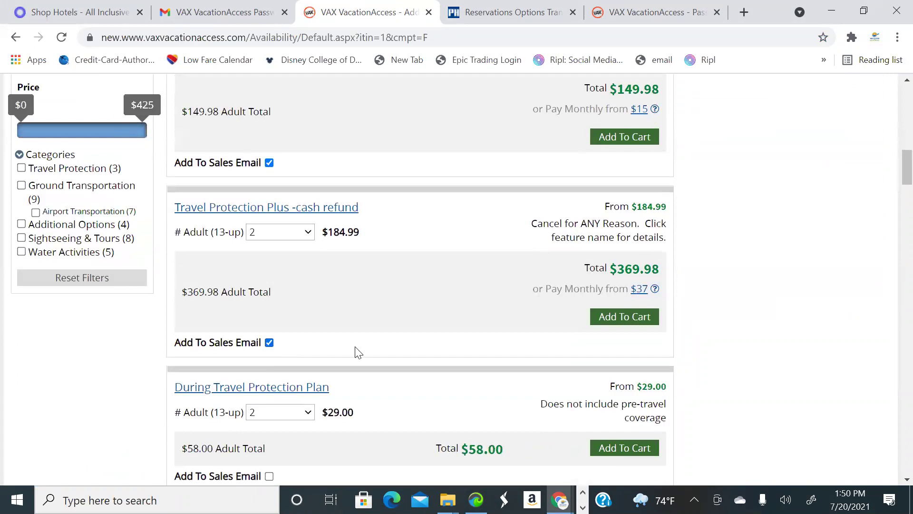
{"action": "scroll", "coordinate": [384, 356], "scroll_direction": "down", "scroll_amount": 8}
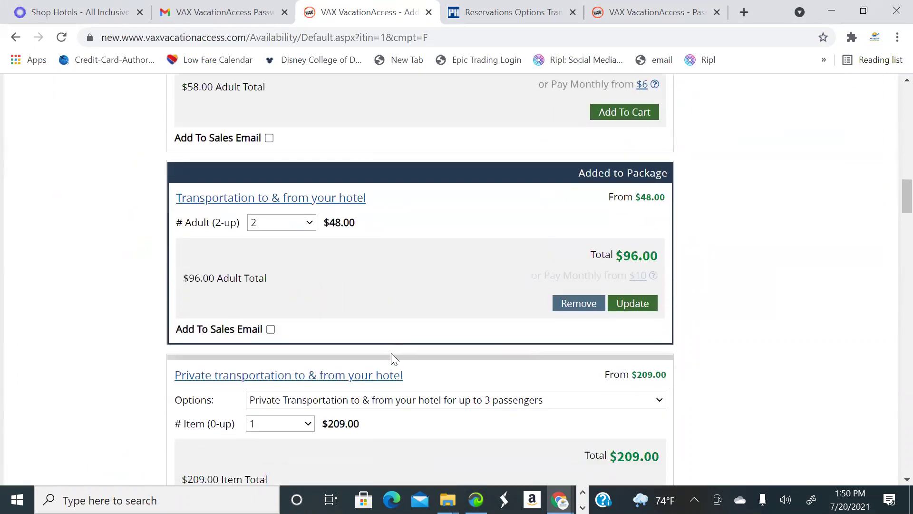
{"action": "scroll", "coordinate": [470, 317], "scroll_direction": "up", "scroll_amount": 15}
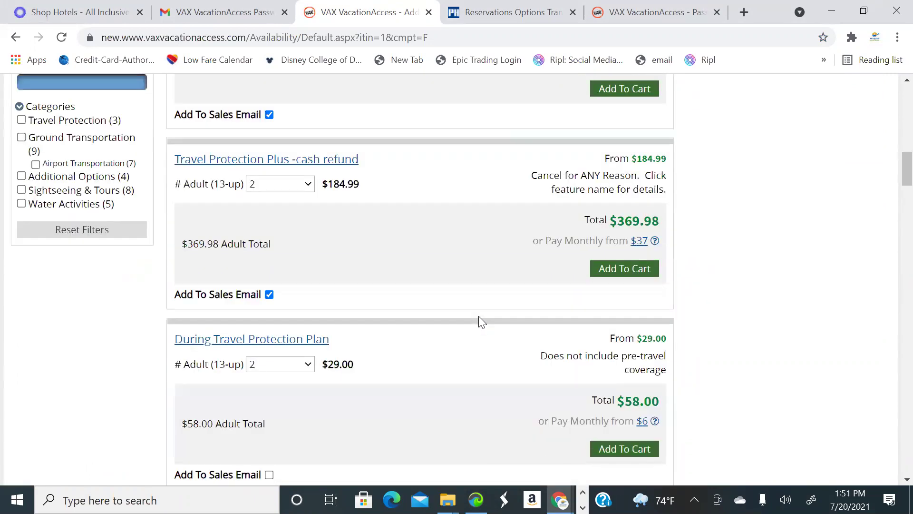
{"action": "scroll", "coordinate": [421, 316], "scroll_direction": "up", "scroll_amount": 3}
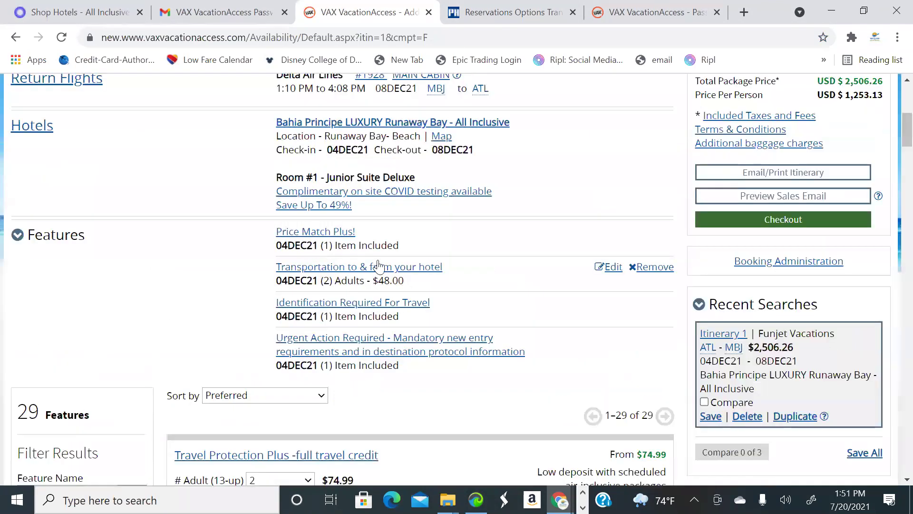
{"action": "scroll", "coordinate": [436, 319], "scroll_direction": "down", "scroll_amount": 18}
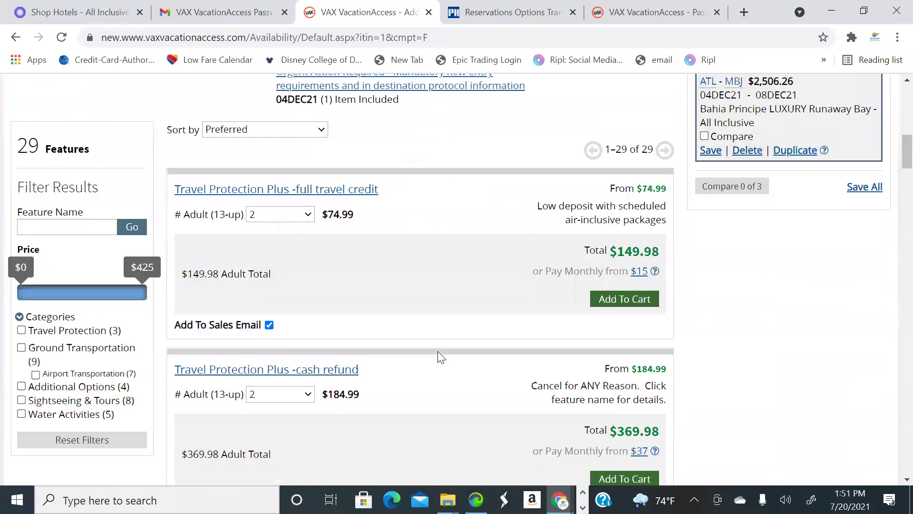
{"action": "scroll", "coordinate": [443, 355], "scroll_direction": "down", "scroll_amount": 13}
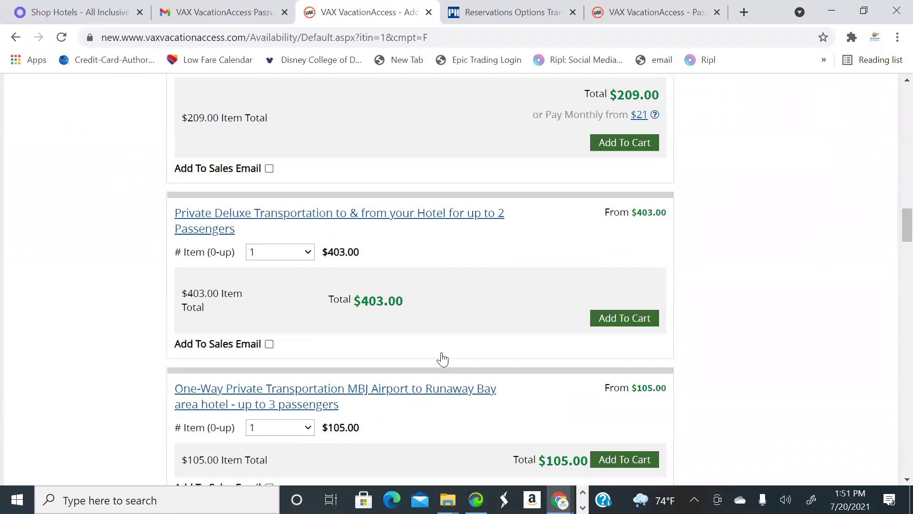
{"action": "scroll", "coordinate": [443, 352], "scroll_direction": "down", "scroll_amount": 15}
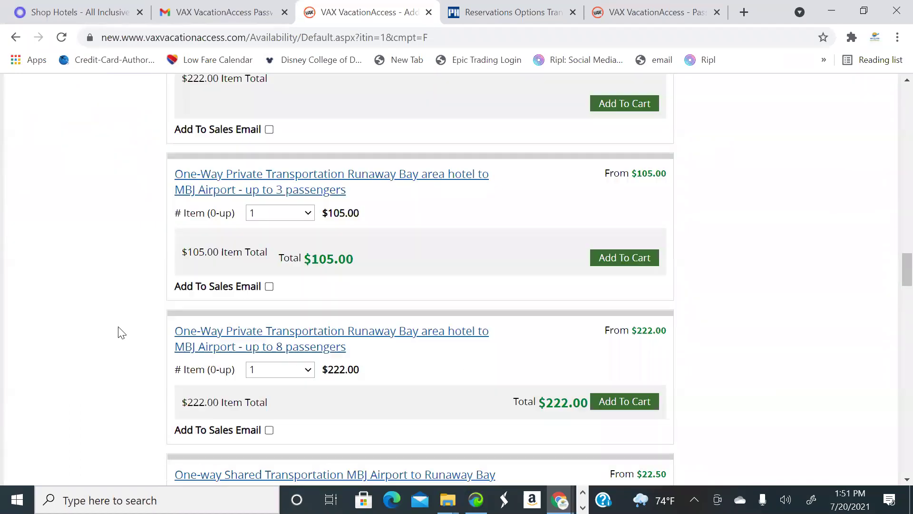
{"action": "scroll", "coordinate": [119, 353], "scroll_direction": "down", "scroll_amount": 4}
{"action": "scroll", "coordinate": [120, 352], "scroll_direction": "up", "scroll_amount": 5}
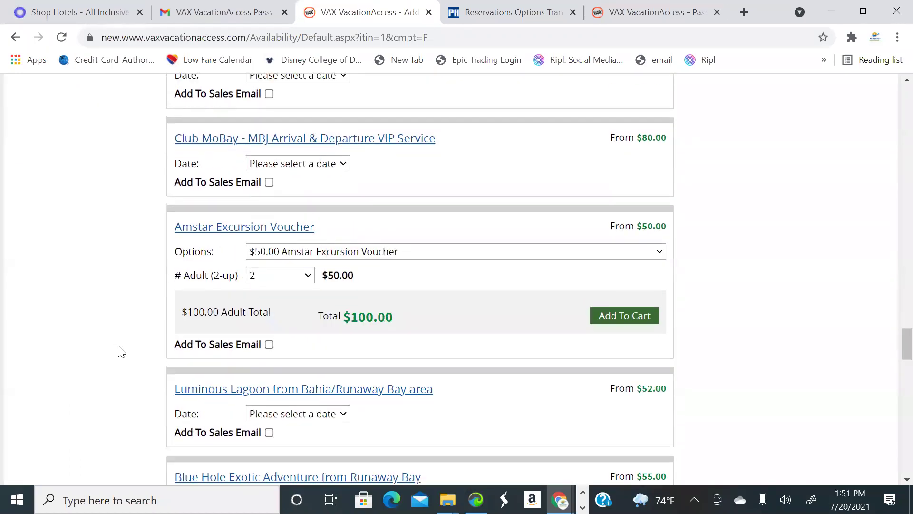
{"action": "scroll", "coordinate": [123, 351], "scroll_direction": "up", "scroll_amount": 5}
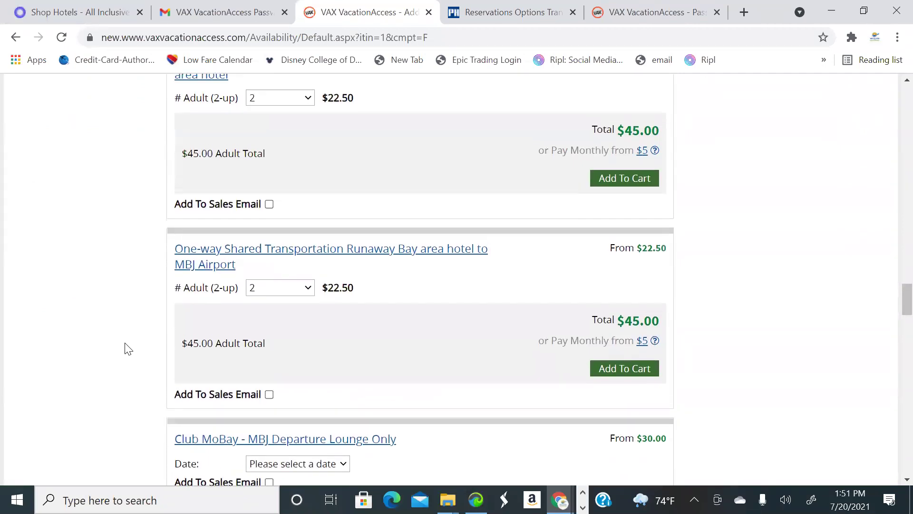
{"action": "scroll", "coordinate": [238, 361], "scroll_direction": "down", "scroll_amount": 5}
{"action": "scroll", "coordinate": [267, 364], "scroll_direction": "down", "scroll_amount": 9}
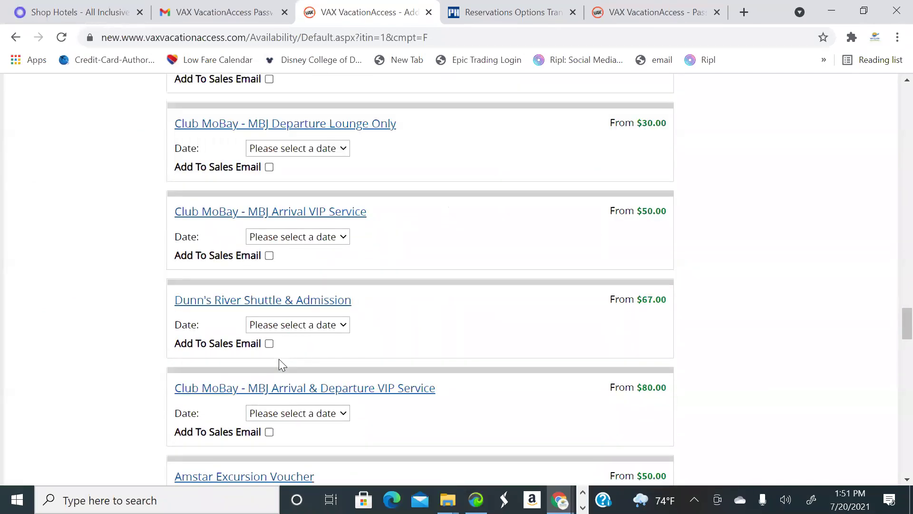
{"action": "scroll", "coordinate": [282, 365], "scroll_direction": "down", "scroll_amount": 3}
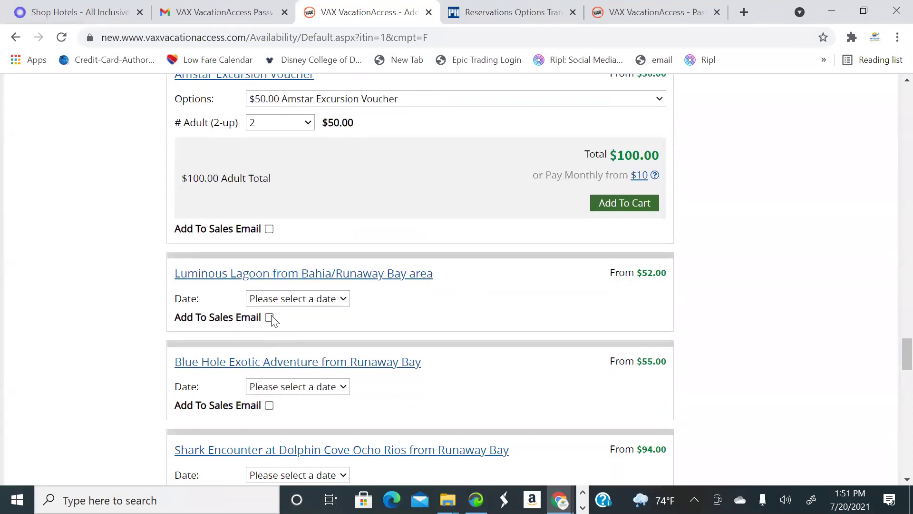
Date Luminous Lagoon December 5 and Blue Hole December 6, adding Blue Hole to the sales email
{"action": "left_click", "coordinate": [322, 303]}
{"action": "left_click", "coordinate": [315, 363]}
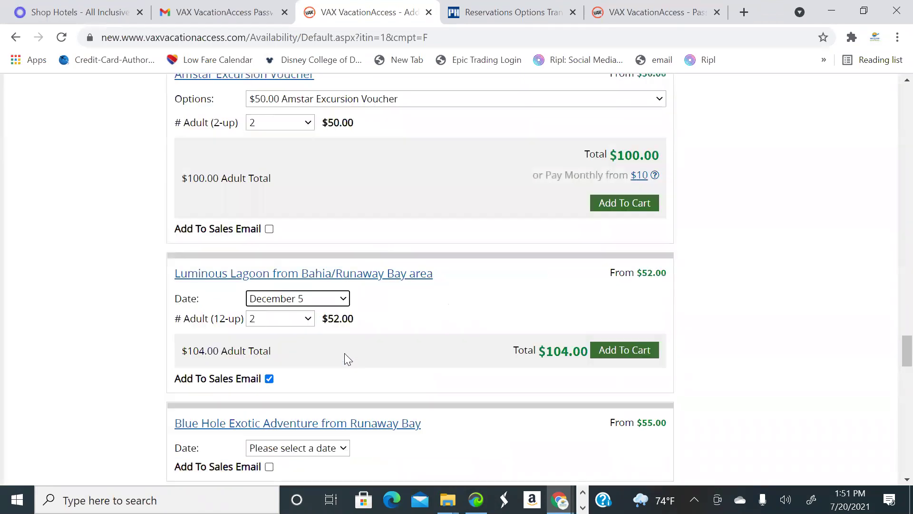
{"action": "scroll", "coordinate": [342, 333], "scroll_direction": "down", "scroll_amount": 4}
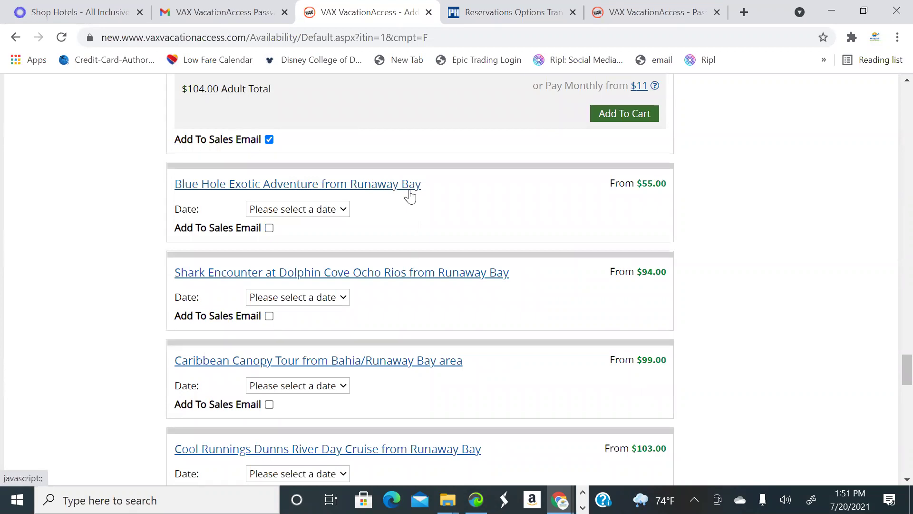
{"action": "left_click", "coordinate": [296, 213]}
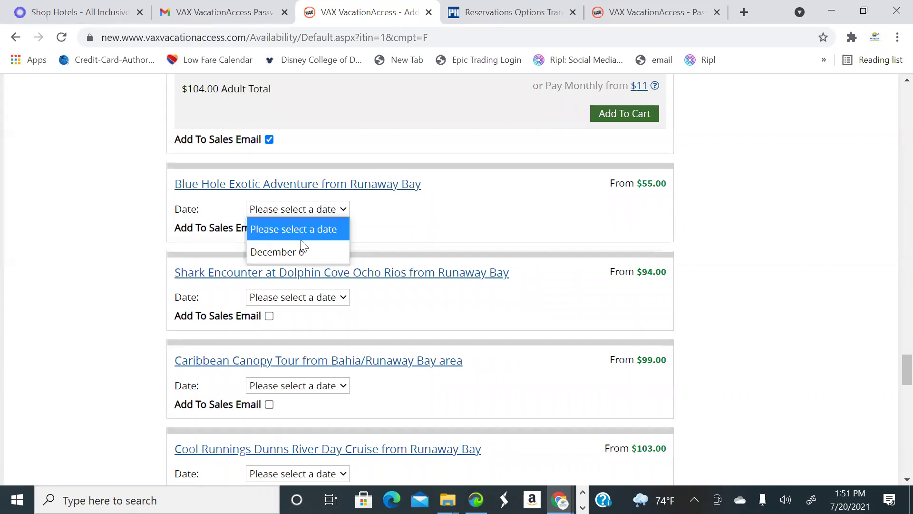
{"action": "left_click", "coordinate": [271, 242]}
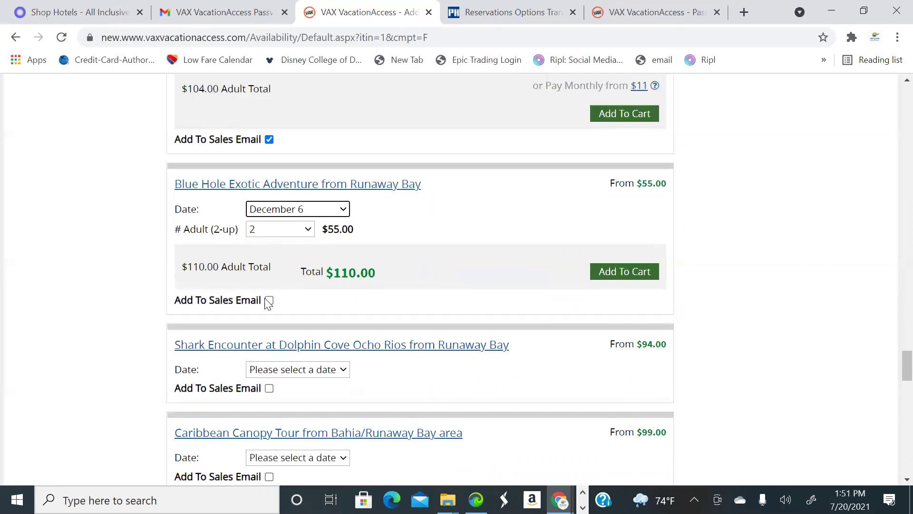
{"action": "left_click", "coordinate": [320, 338]}
Set the Cool Runnings cruise date to December 7
{"action": "scroll", "coordinate": [333, 343], "scroll_direction": "down", "scroll_amount": 6}
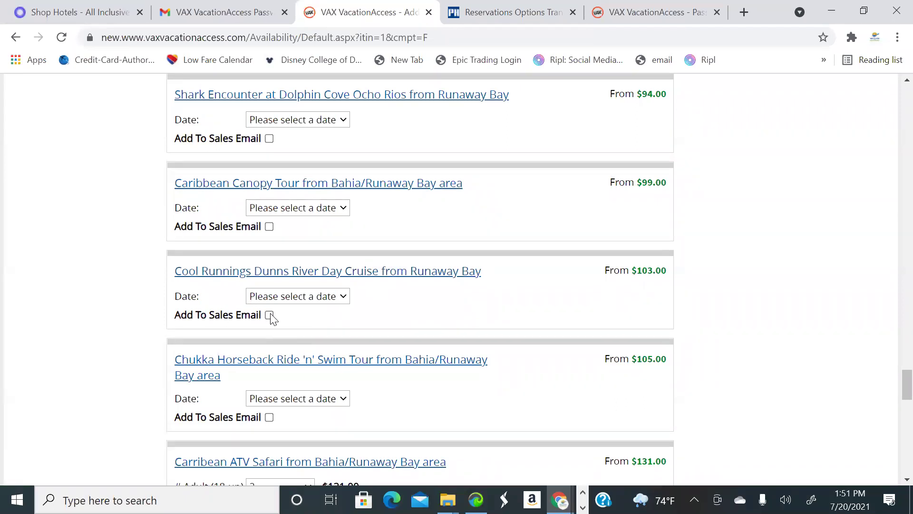
{"action": "scroll", "coordinate": [382, 304], "scroll_direction": "up", "scroll_amount": 10}
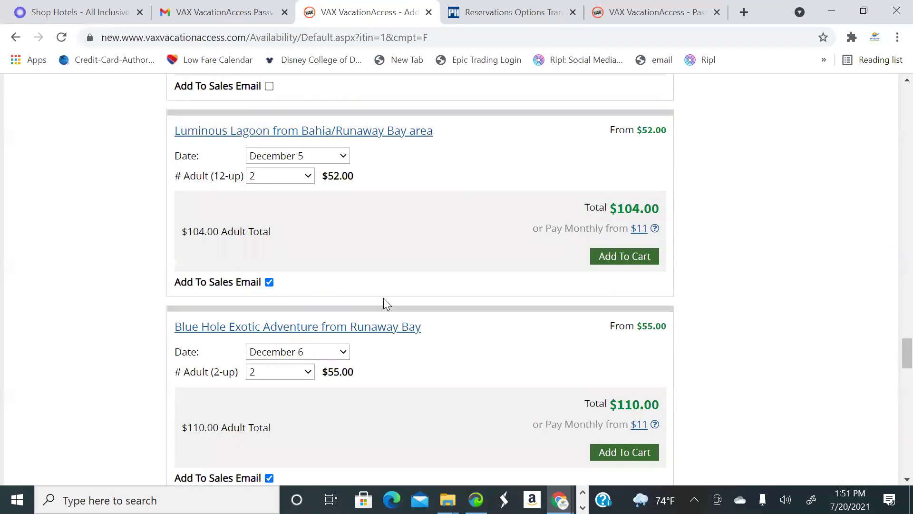
{"action": "scroll", "coordinate": [384, 299], "scroll_direction": "up", "scroll_amount": 9}
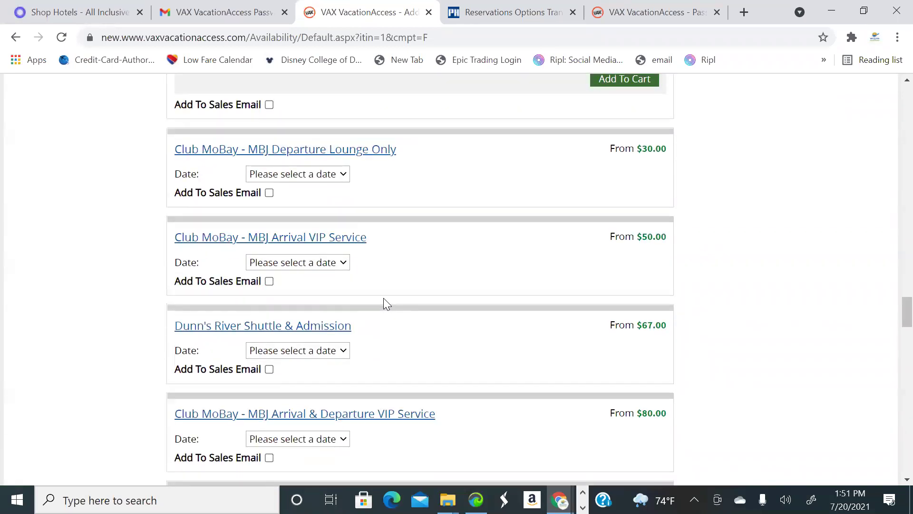
{"action": "scroll", "coordinate": [384, 302], "scroll_direction": "down", "scroll_amount": 7}
{"action": "scroll", "coordinate": [387, 312], "scroll_direction": "down", "scroll_amount": 5}
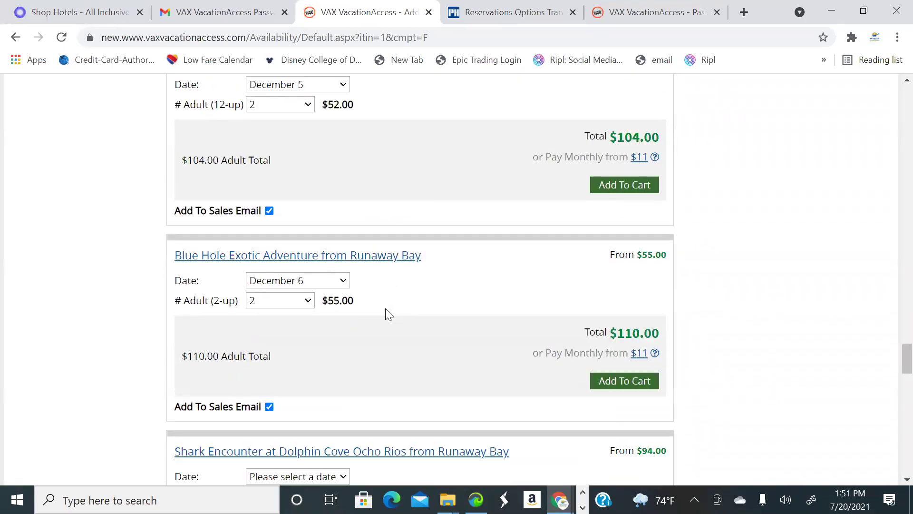
{"action": "scroll", "coordinate": [245, 140], "scroll_direction": "up", "scroll_amount": 1}
{"action": "scroll", "coordinate": [376, 256], "scroll_direction": "down", "scroll_amount": 6}
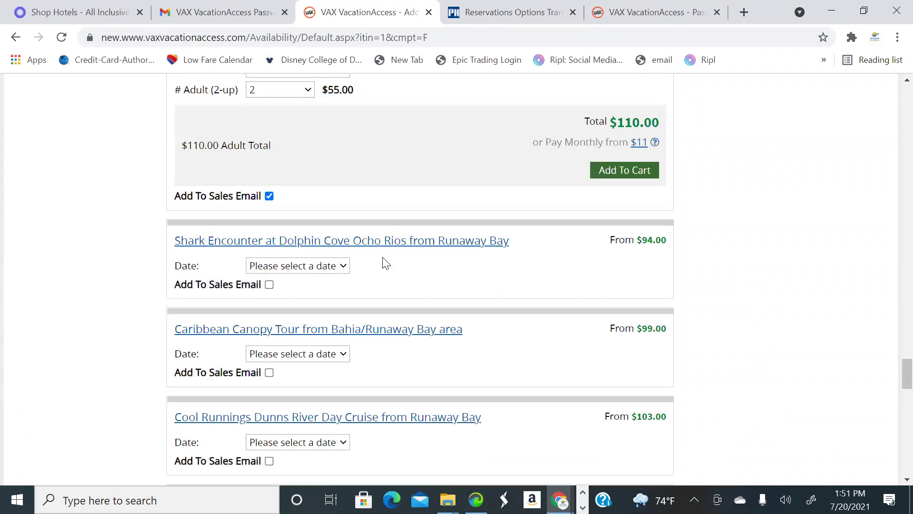
{"action": "scroll", "coordinate": [210, 195], "scroll_direction": "up", "scroll_amount": 3}
{"action": "scroll", "coordinate": [357, 221], "scroll_direction": "down", "scroll_amount": 6}
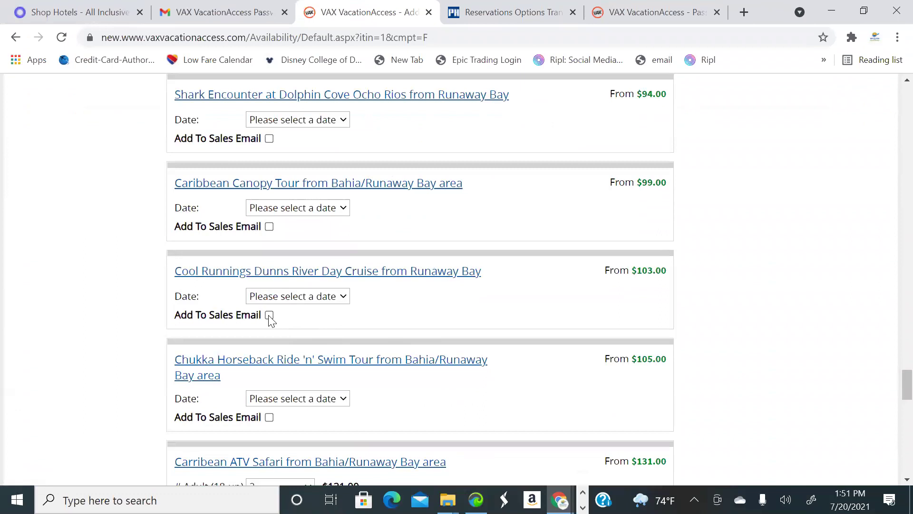
{"action": "left_click", "coordinate": [309, 296]}
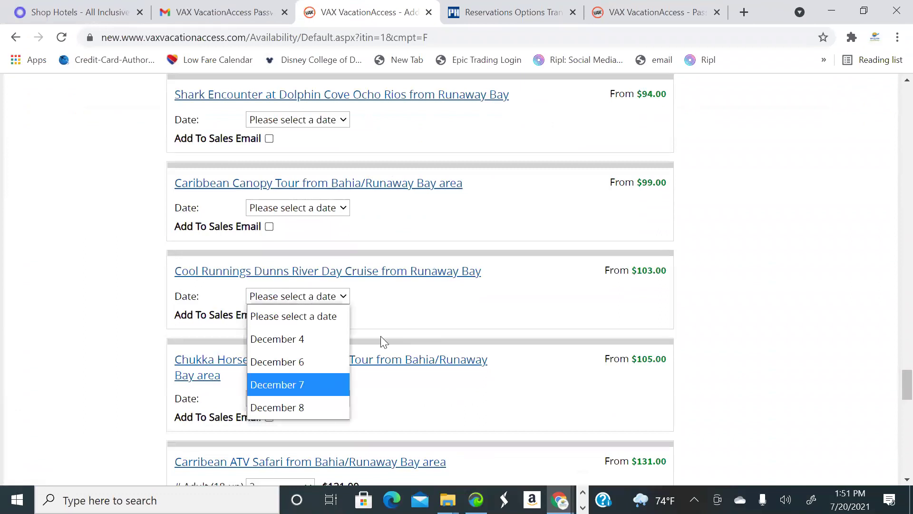
{"action": "left_click", "coordinate": [298, 383]}
{"action": "scroll", "coordinate": [401, 324], "scroll_direction": "up", "scroll_amount": 15}
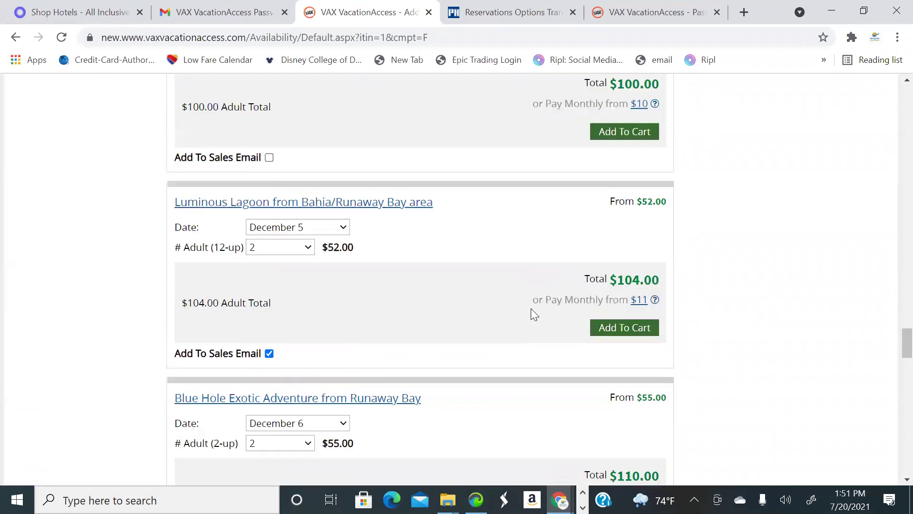
{"action": "scroll", "coordinate": [559, 252], "scroll_direction": "up", "scroll_amount": 15}
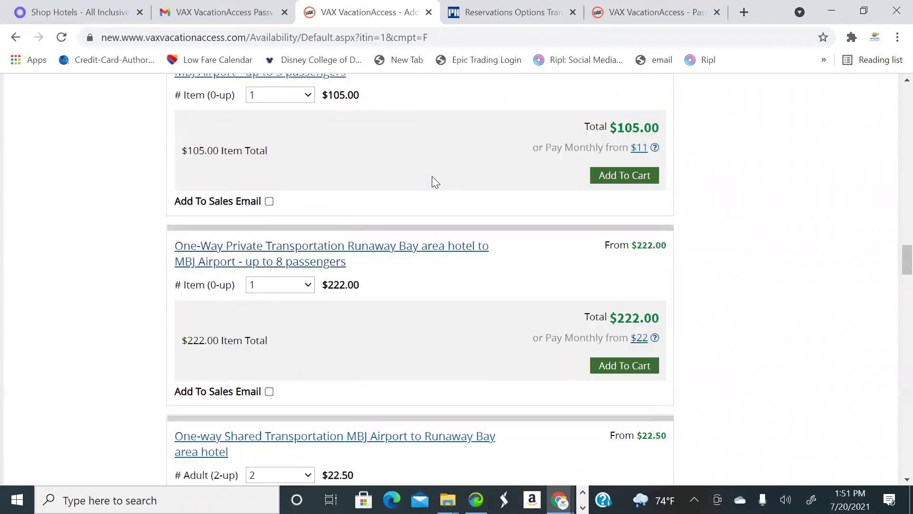
{"action": "scroll", "coordinate": [151, 183], "scroll_direction": "up", "scroll_amount": 15}
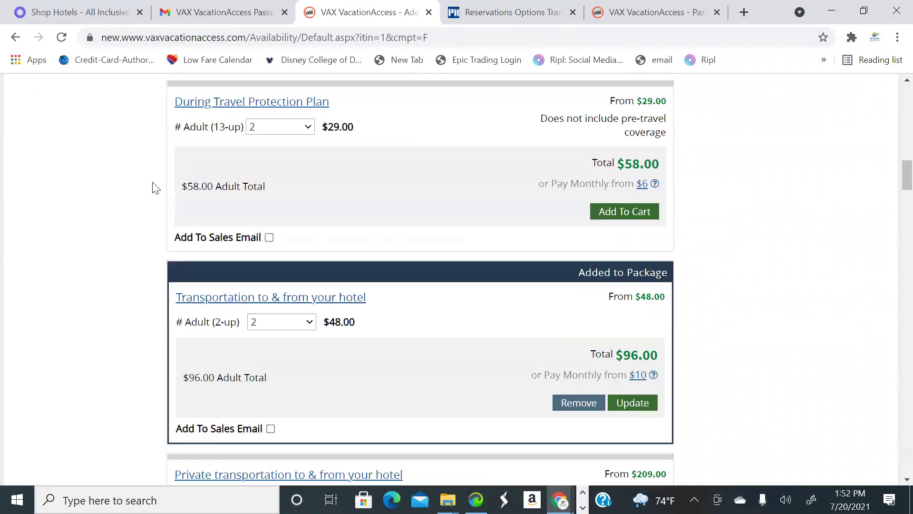
Apply a $100 commission increase in Booking Administration, bringing the package total to $2,606.26
{"action": "scroll", "coordinate": [151, 183], "scroll_direction": "up", "scroll_amount": 8}
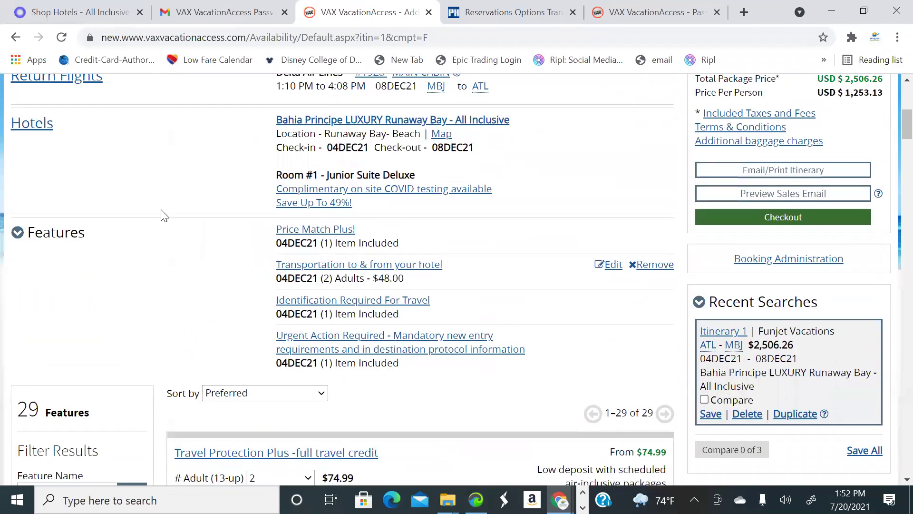
{"action": "scroll", "coordinate": [73, 172], "scroll_direction": "down", "scroll_amount": 1}
{"action": "scroll", "coordinate": [279, 199], "scroll_direction": "up", "scroll_amount": 5}
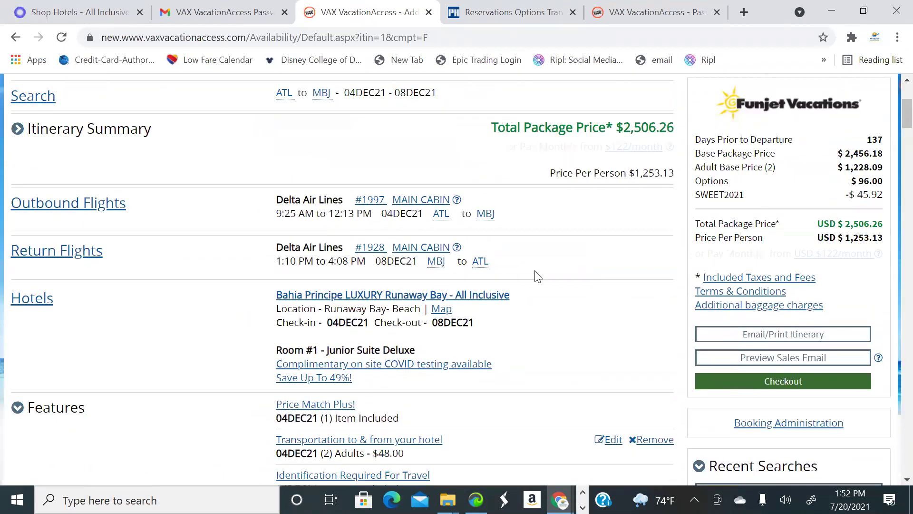
{"action": "scroll", "coordinate": [846, 381], "scroll_direction": "down", "scroll_amount": 2}
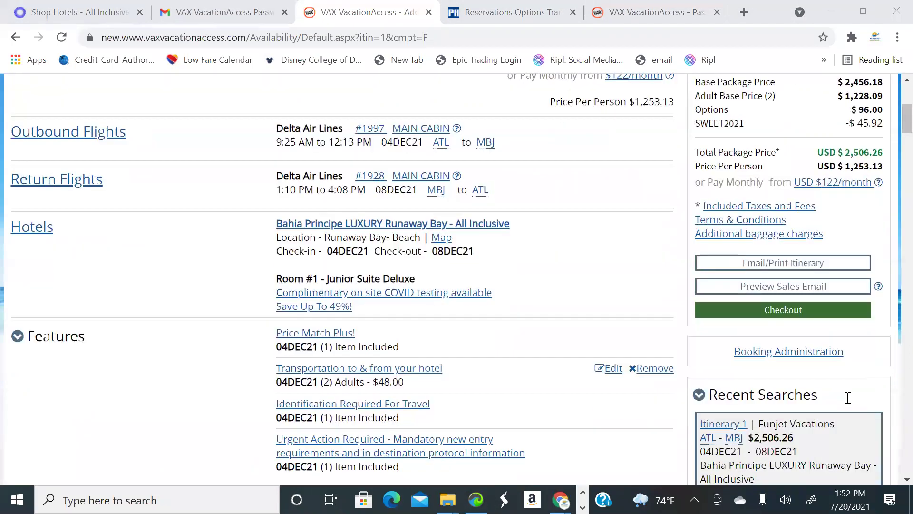
{"action": "scroll", "coordinate": [727, 323], "scroll_direction": "down", "scroll_amount": 1}
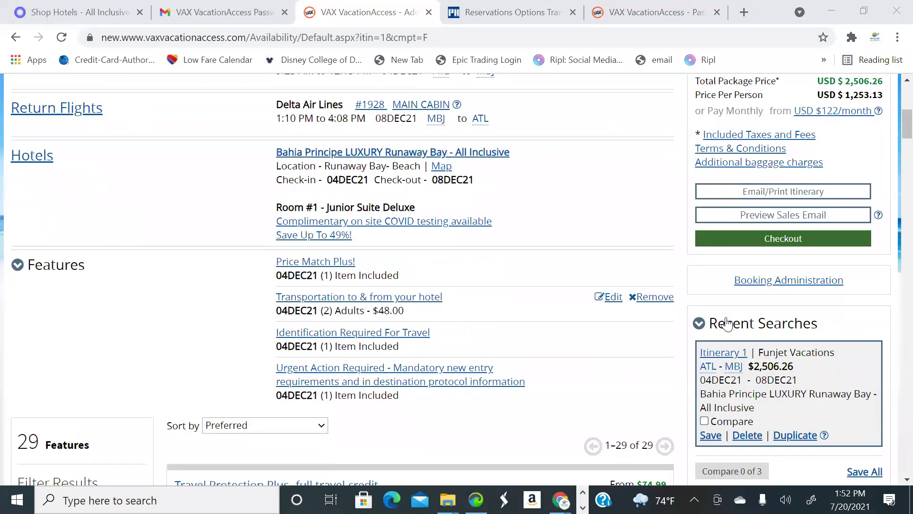
{"action": "left_click", "coordinate": [820, 280]}
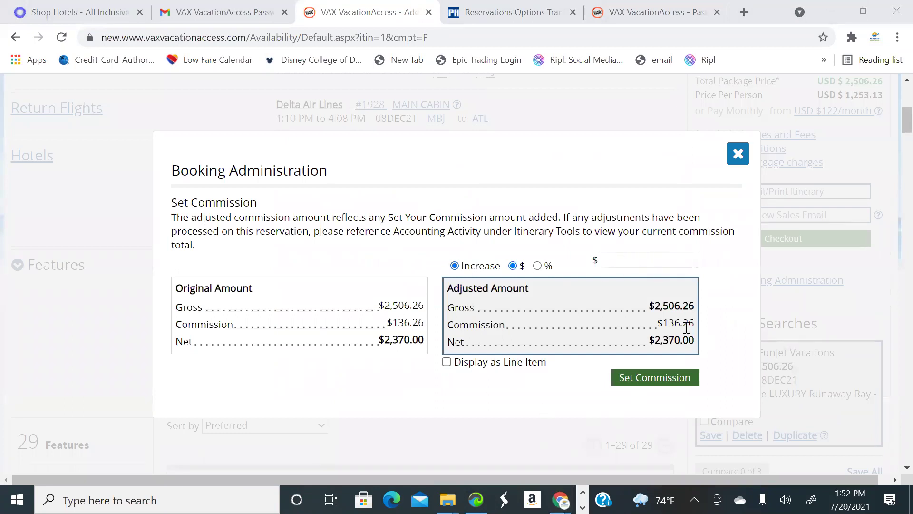
{"action": "left_click", "coordinate": [670, 256]}
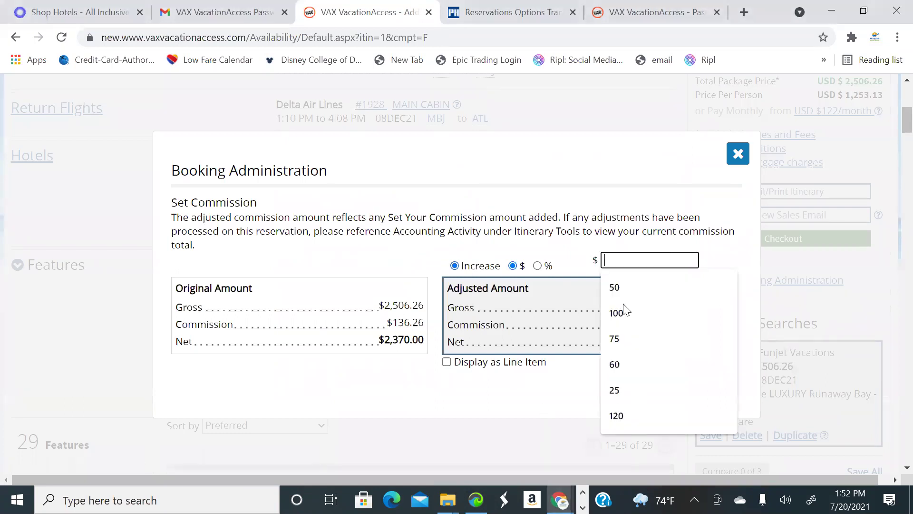
{"action": "left_click", "coordinate": [624, 310]}
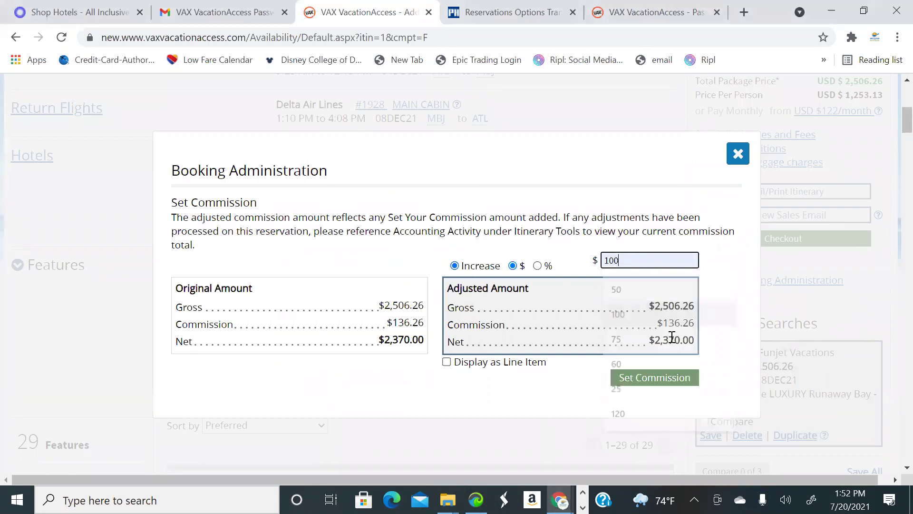
{"action": "left_click", "coordinate": [656, 383]}
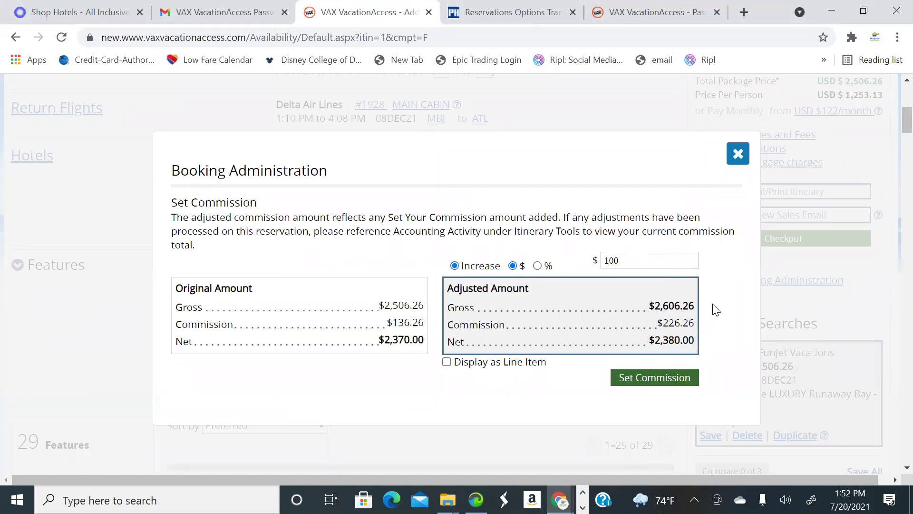
{"action": "left_click", "coordinate": [738, 154]}
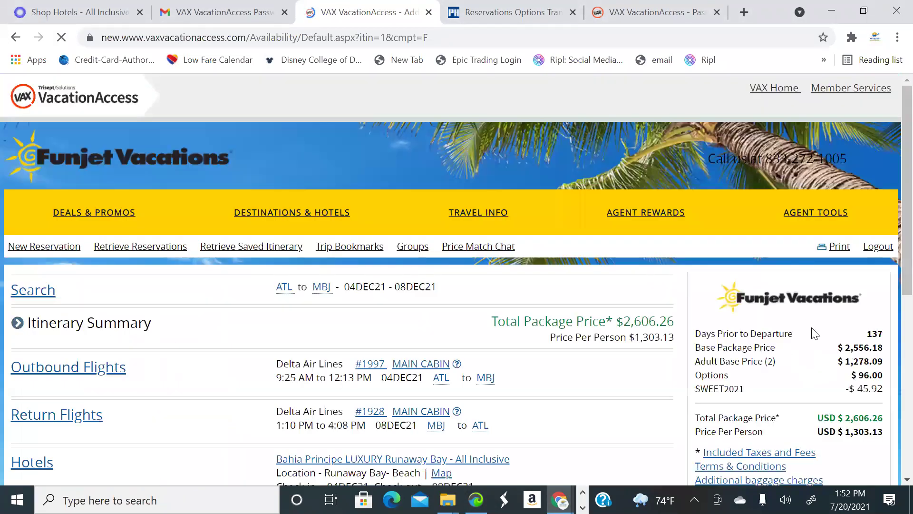
Open the sales email and fill the recipient with the agency's saved address
{"action": "scroll", "coordinate": [851, 332], "scroll_direction": "down", "scroll_amount": 10}
{"action": "scroll", "coordinate": [851, 331], "scroll_direction": "up", "scroll_amount": 4}
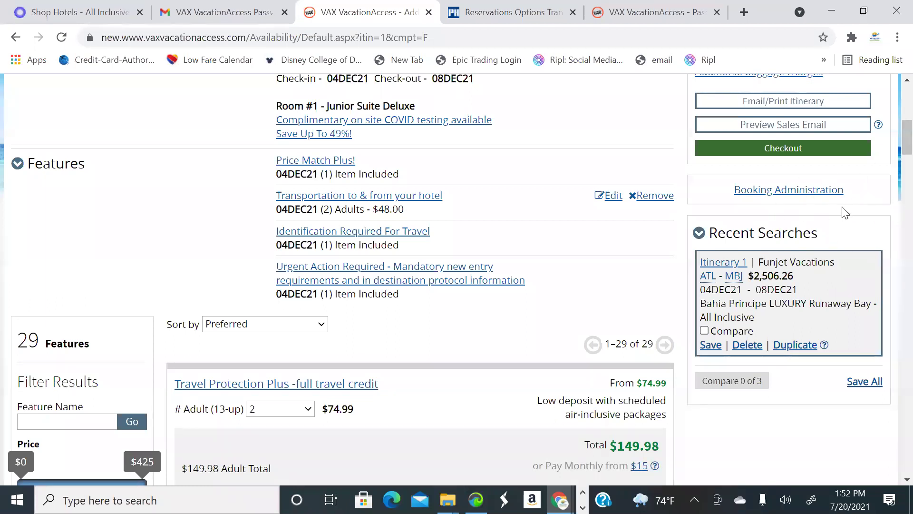
{"action": "scroll", "coordinate": [816, 197], "scroll_direction": "up", "scroll_amount": 1}
{"action": "scroll", "coordinate": [823, 200], "scroll_direction": "down", "scroll_amount": 1}
{"action": "scroll", "coordinate": [830, 203], "scroll_direction": "up", "scroll_amount": 1}
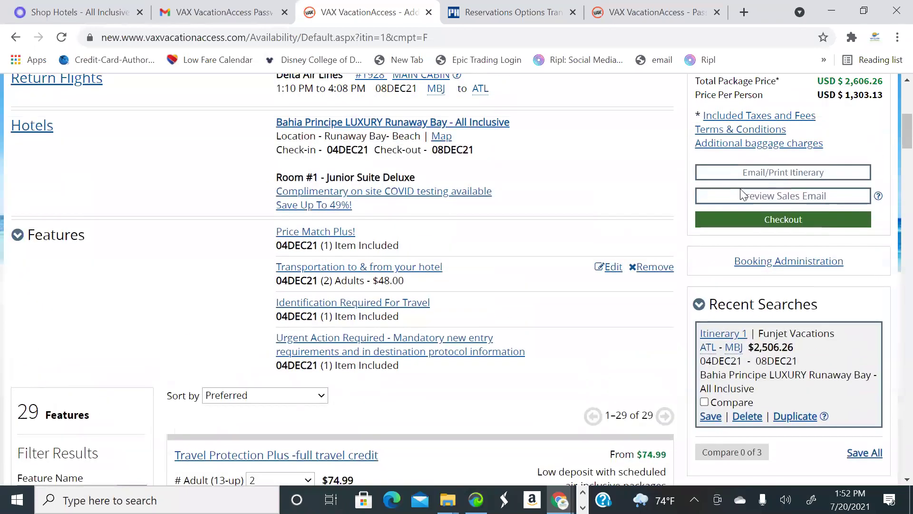
{"action": "left_click", "coordinate": [828, 200]}
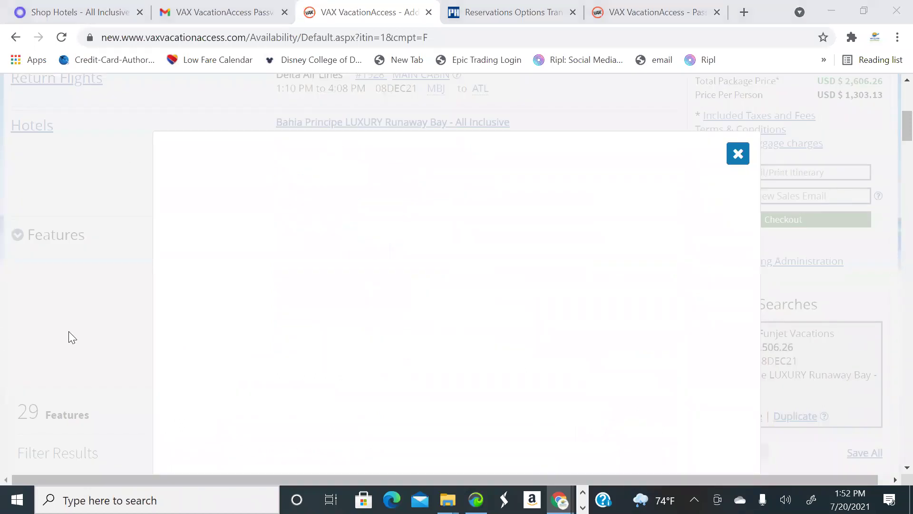
{"action": "scroll", "coordinate": [444, 288], "scroll_direction": "down", "scroll_amount": 8}
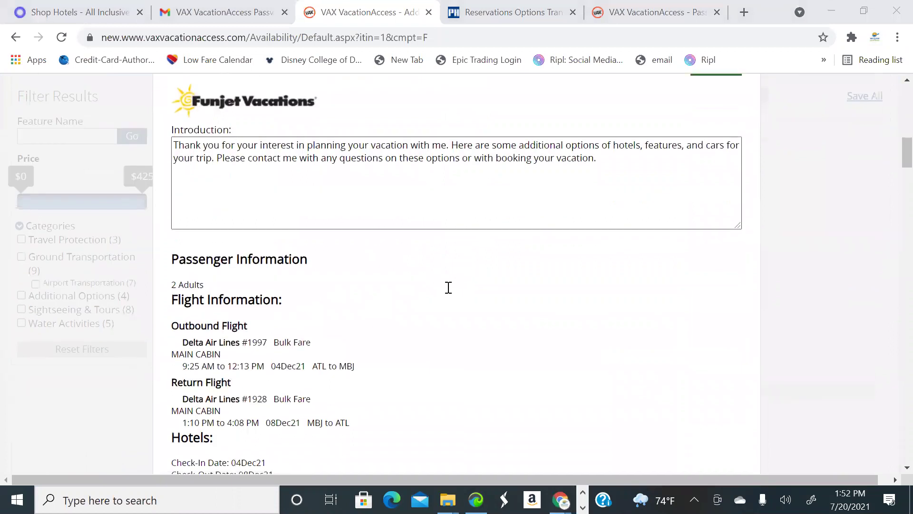
{"action": "scroll", "coordinate": [448, 287], "scroll_direction": "up", "scroll_amount": 8}
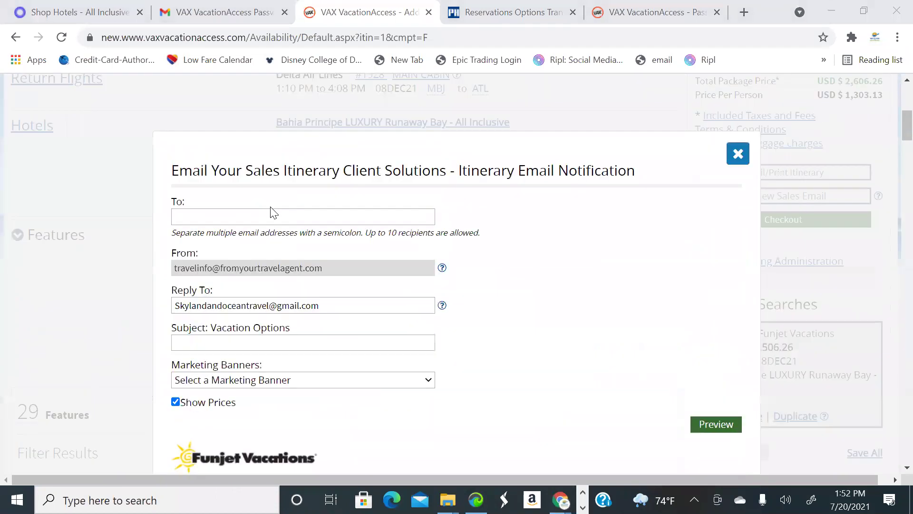
{"action": "left_click", "coordinate": [274, 212]}
{"action": "left_click", "coordinate": [296, 245]}
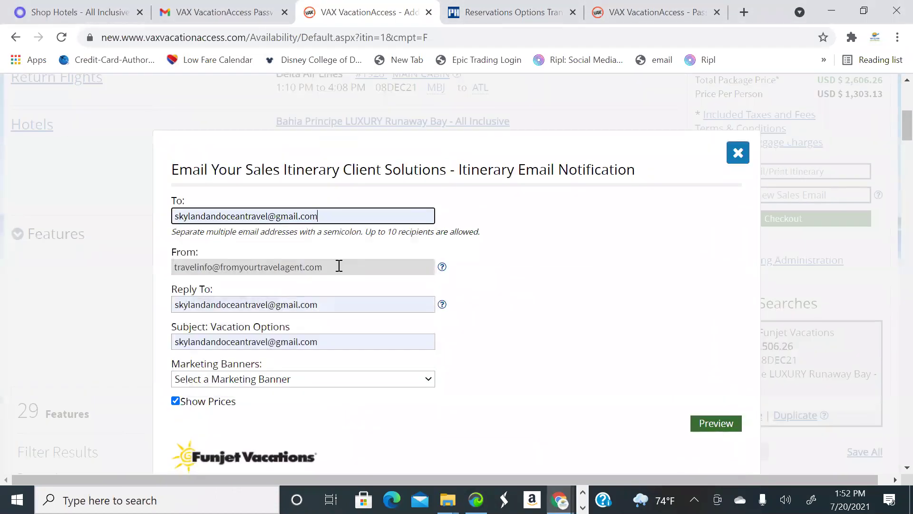
Replace the email subject with 'Montego Bay Escape'
{"action": "scroll", "coordinate": [339, 265], "scroll_direction": "down", "scroll_amount": 3}
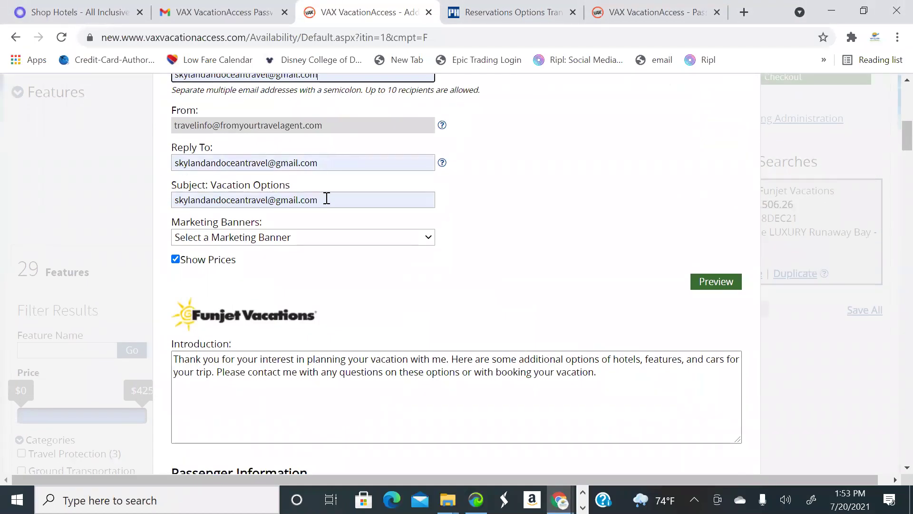
{"action": "left_click", "coordinate": [252, 200]}
{"action": "key", "text": "ctrl+a"}
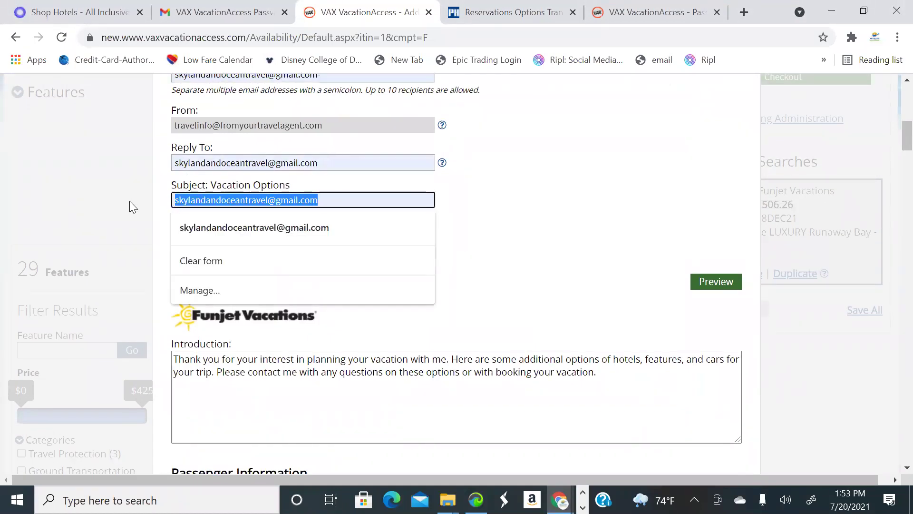
{"action": "type", "text": "Montego Bay "}
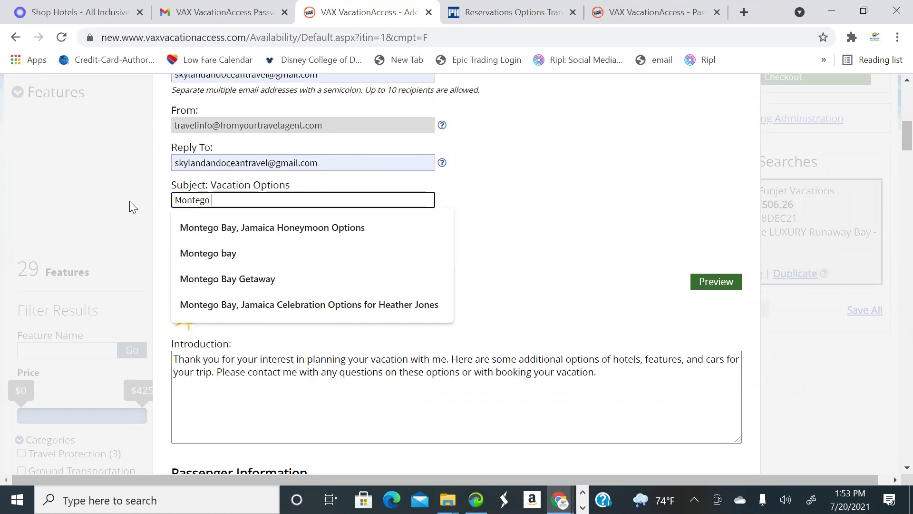
{"action": "type", "text": "Escape"}
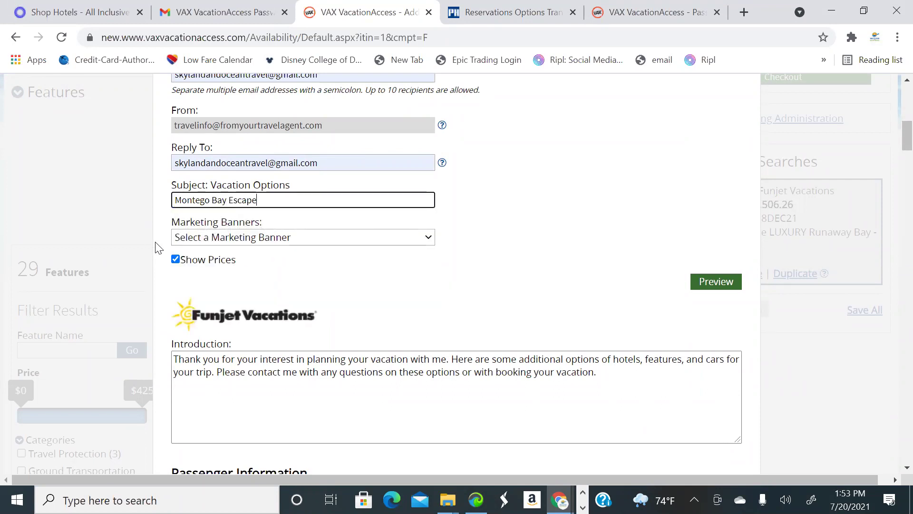
{"action": "scroll", "coordinate": [159, 248], "scroll_direction": "down", "scroll_amount": 3}
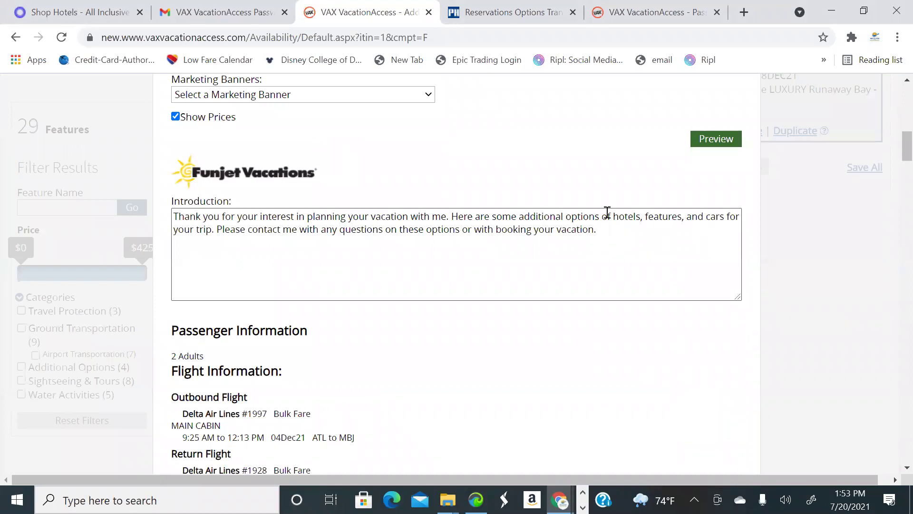
Edit the introduction to mention only hotels and features, dropping 'and cars'
{"action": "left_click", "coordinate": [725, 214]}
{"action": "key", "text": "BackSpace"}
{"action": "key", "text": "BackSpace"}
{"action": "key", "text": "BackSpace"}
{"action": "key", "text": "BackSpace"}
{"action": "key", "text": "BackSpace"}
{"action": "key", "text": "BackSpace"}
{"action": "key", "text": "BackSpace"}
{"action": "key", "text": "BackSpace"}
{"action": "key", "text": "BackSpace"}
{"action": "key", "text": "BackSpace"}
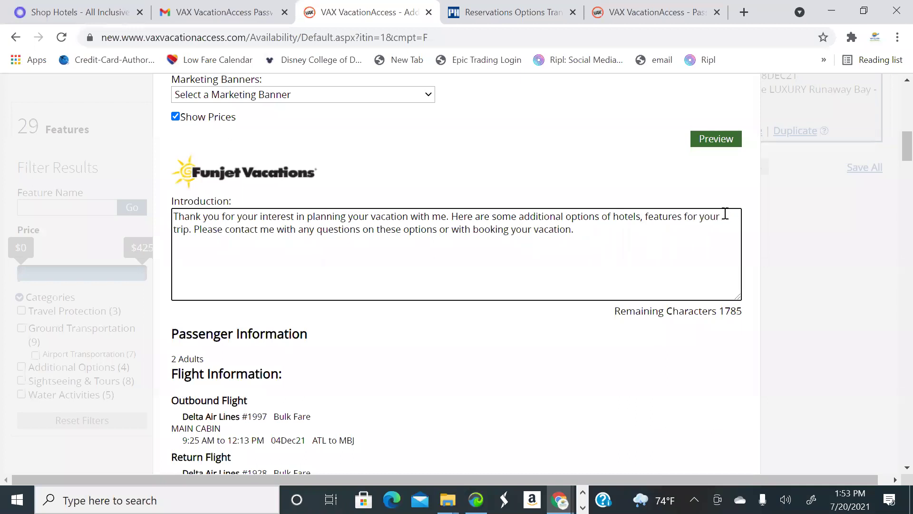
{"action": "left_click", "coordinate": [643, 213]}
{"action": "key", "text": "BackSpace"}
{"action": "type", "text": "and"}
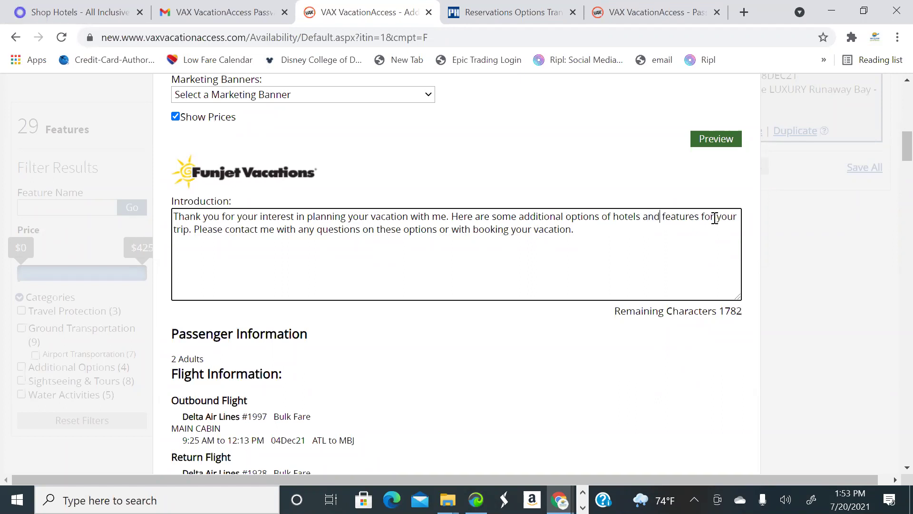
{"action": "scroll", "coordinate": [251, 235], "scroll_direction": "down", "scroll_amount": 3}
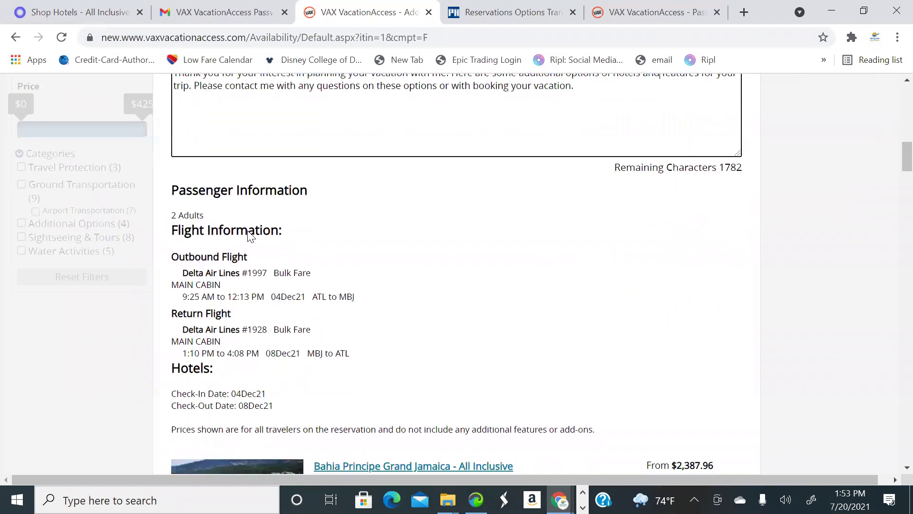
{"action": "scroll", "coordinate": [250, 235], "scroll_direction": "down", "scroll_amount": 3}
{"action": "scroll", "coordinate": [418, 261], "scroll_direction": "down", "scroll_amount": 3}
{"action": "scroll", "coordinate": [435, 224], "scroll_direction": "down", "scroll_amount": 4}
{"action": "scroll", "coordinate": [515, 247], "scroll_direction": "up", "scroll_amount": 4}
{"action": "scroll", "coordinate": [497, 278], "scroll_direction": "down", "scroll_amount": 2}
{"action": "scroll", "coordinate": [497, 278], "scroll_direction": "down", "scroll_amount": 2}
{"action": "scroll", "coordinate": [561, 275], "scroll_direction": "up", "scroll_amount": 1}
{"action": "scroll", "coordinate": [587, 266], "scroll_direction": "down", "scroll_amount": 3}
{"action": "scroll", "coordinate": [604, 290], "scroll_direction": "down", "scroll_amount": 5}
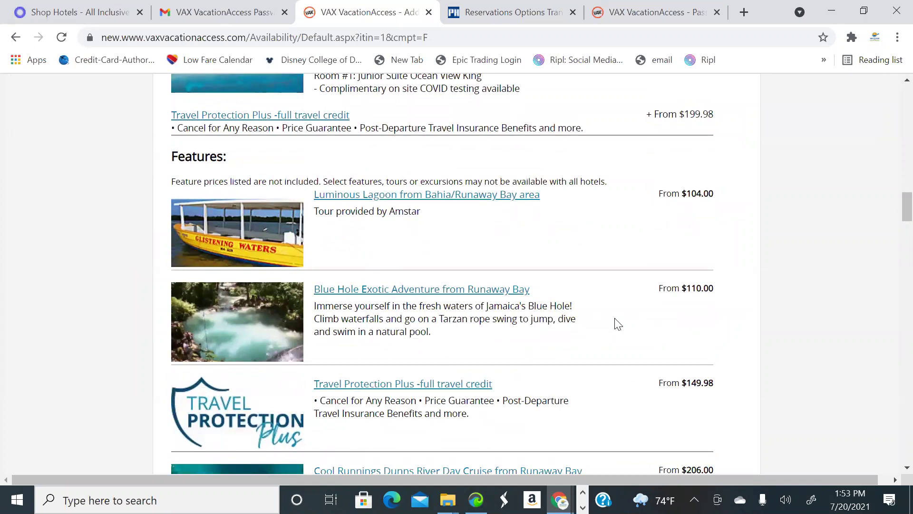
{"action": "scroll", "coordinate": [619, 325], "scroll_direction": "down", "scroll_amount": 5}
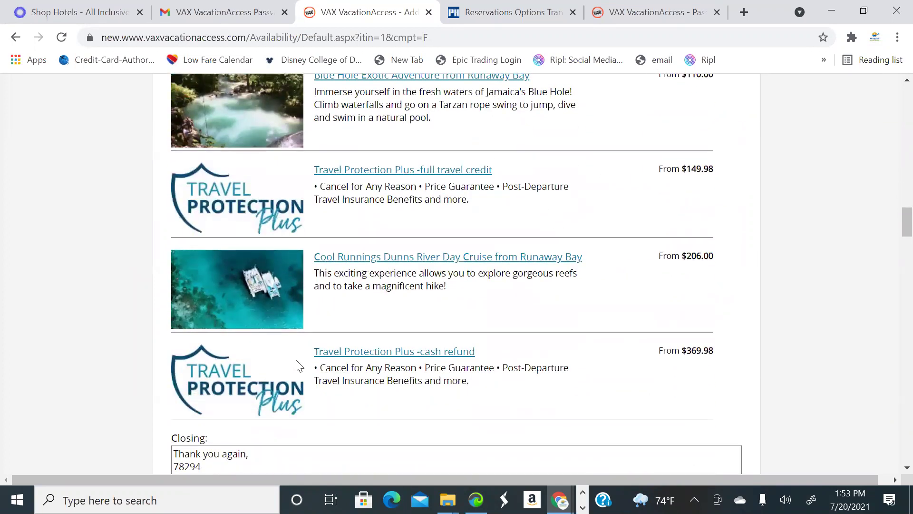
{"action": "scroll", "coordinate": [429, 353], "scroll_direction": "down", "scroll_amount": 3}
{"action": "scroll", "coordinate": [493, 249], "scroll_direction": "up", "scroll_amount": 3}
{"action": "scroll", "coordinate": [498, 256], "scroll_direction": "down", "scroll_amount": 2}
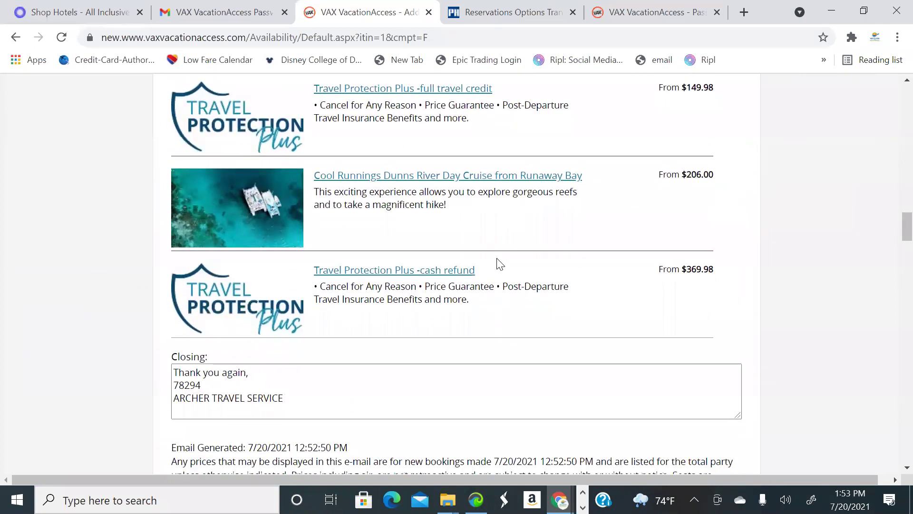
{"action": "scroll", "coordinate": [500, 264], "scroll_direction": "down", "scroll_amount": 3}
Replace the code and agency name in the closing with the agent's name
{"action": "left_click_drag", "start_coordinate": [177, 253], "coordinate": [295, 274]}
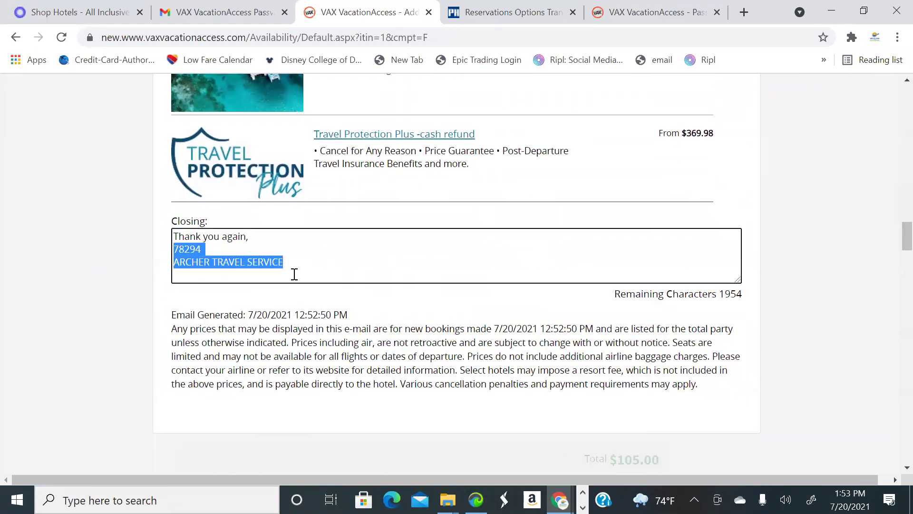
{"action": "left_click", "coordinate": [784, 310]}
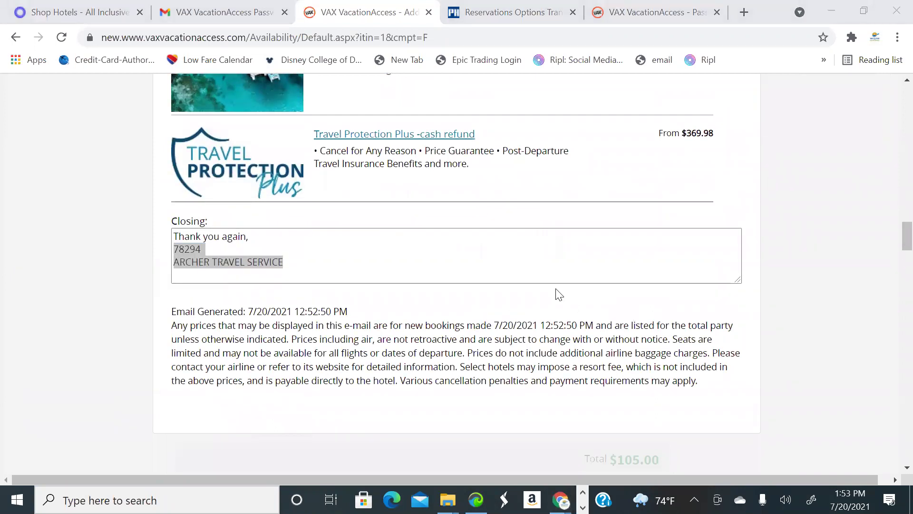
{"action": "left_click", "coordinate": [259, 250]}
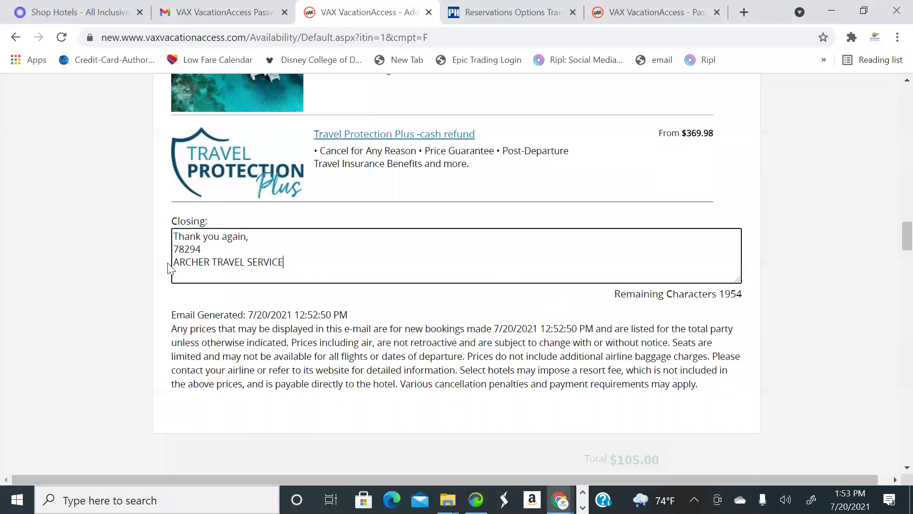
{"action": "left_click_drag", "start_coordinate": [174, 248], "coordinate": [298, 276]}
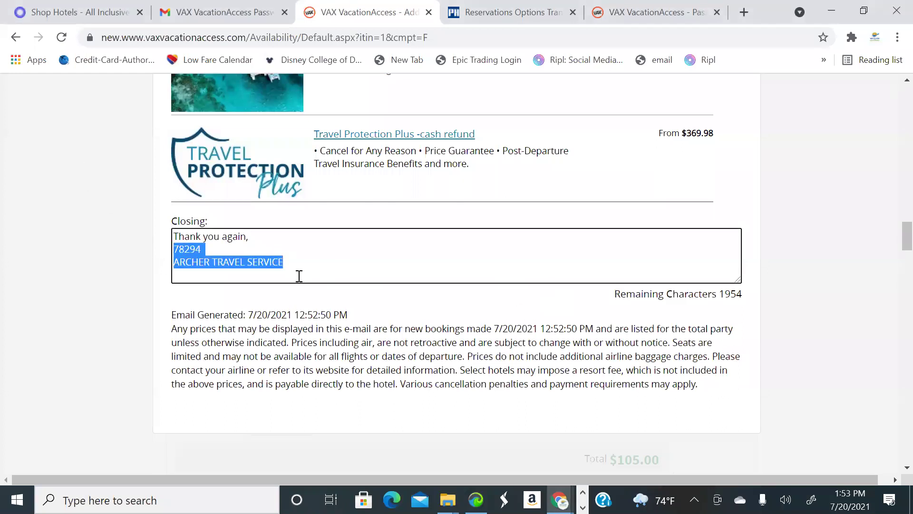
{"action": "key", "text": "BackSpace"}
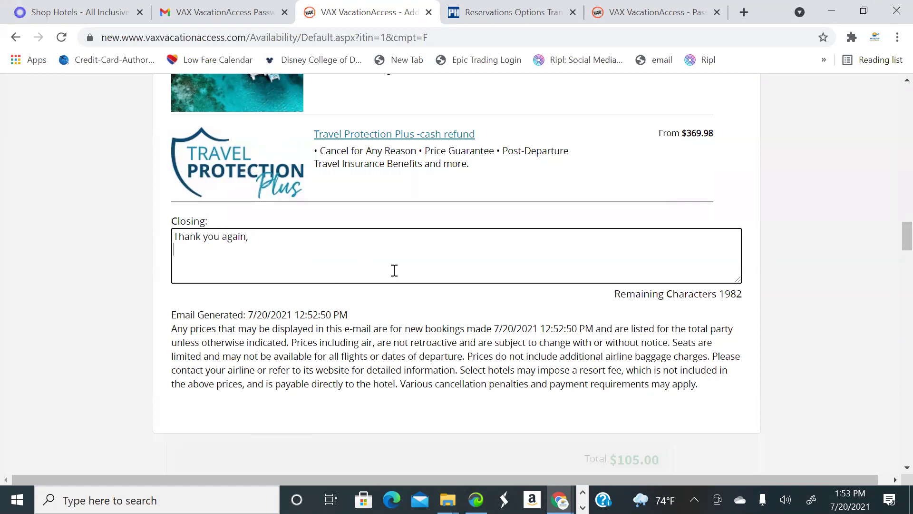
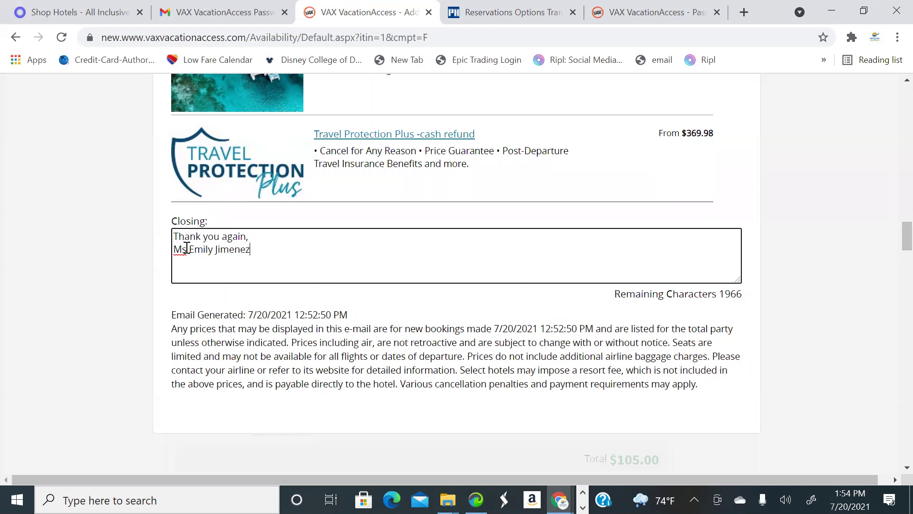
{"action": "type", "text": "."}
Add a 'Travel Advisor' title line below the name in the closing
{"action": "key", "text": "End"}
{"action": "key", "text": "Return"}
{"action": "type", "text": "Travel A"}
{"action": "type", "text": "dve"}
{"action": "key", "text": "BackSpace"}
{"action": "key", "text": "BackSpace"}
{"action": "type", "text": "visor"}
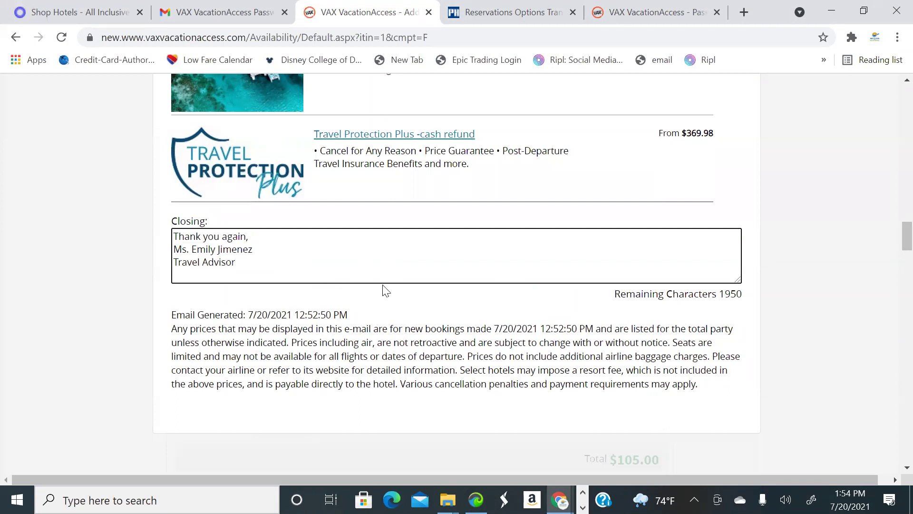
{"action": "scroll", "coordinate": [581, 332], "scroll_direction": "down", "scroll_amount": 3}
{"action": "scroll", "coordinate": [606, 317], "scroll_direction": "up", "scroll_amount": 10}
{"action": "scroll", "coordinate": [630, 313], "scroll_direction": "up", "scroll_amount": 15}
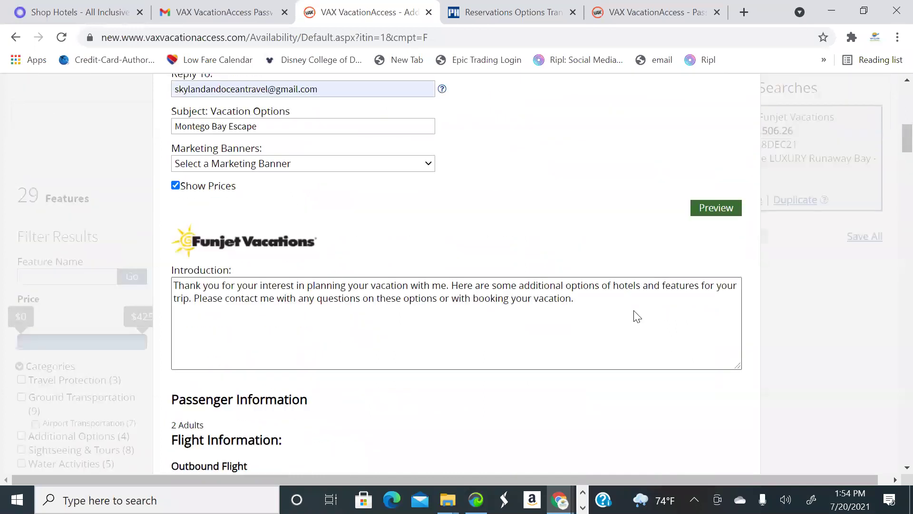
{"action": "scroll", "coordinate": [640, 317], "scroll_direction": "up", "scroll_amount": 6}
{"action": "scroll", "coordinate": [708, 317], "scroll_direction": "down", "scroll_amount": 5}
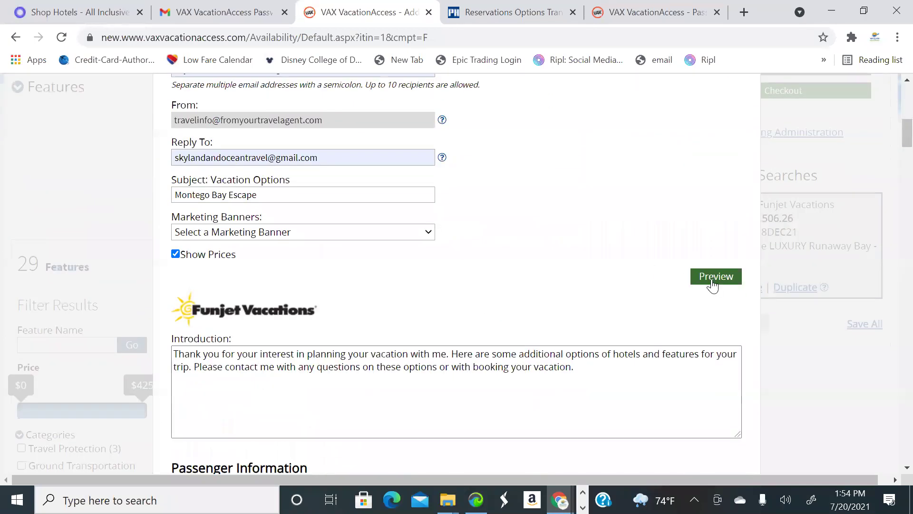
Preview and email the Montego Bay Escape itinerary, then dismiss the sent confirmation
{"action": "left_click", "coordinate": [712, 278]}
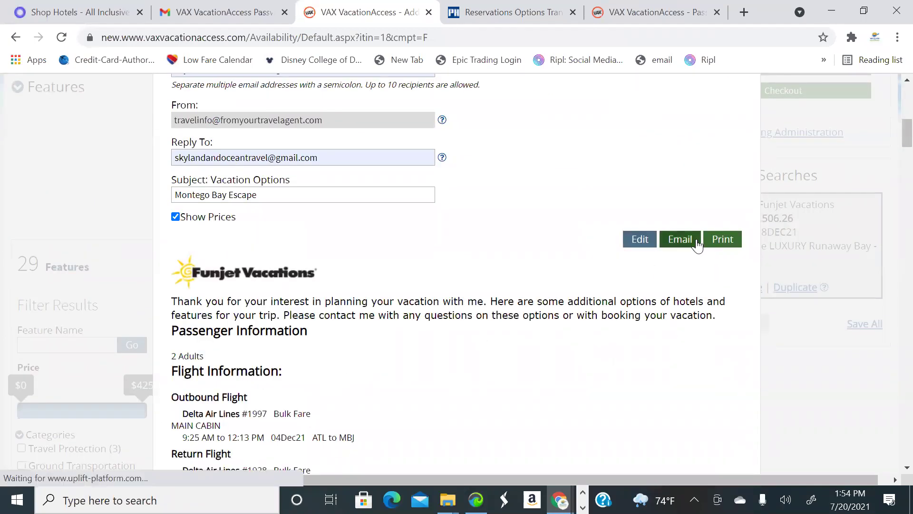
{"action": "left_click", "coordinate": [720, 238]}
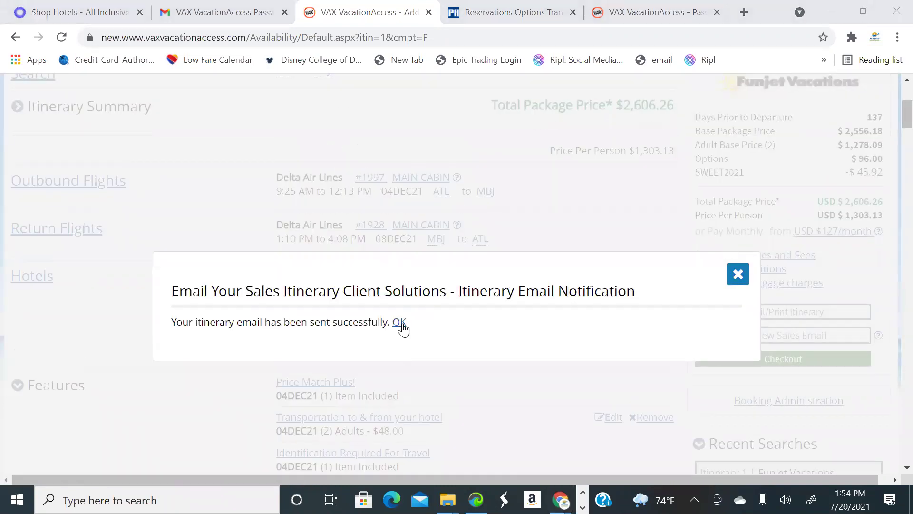
{"action": "left_click", "coordinate": [399, 323]}
{"action": "scroll", "coordinate": [142, 290], "scroll_direction": "down", "scroll_amount": 3}
{"action": "scroll", "coordinate": [135, 309], "scroll_direction": "down", "scroll_amount": 20}
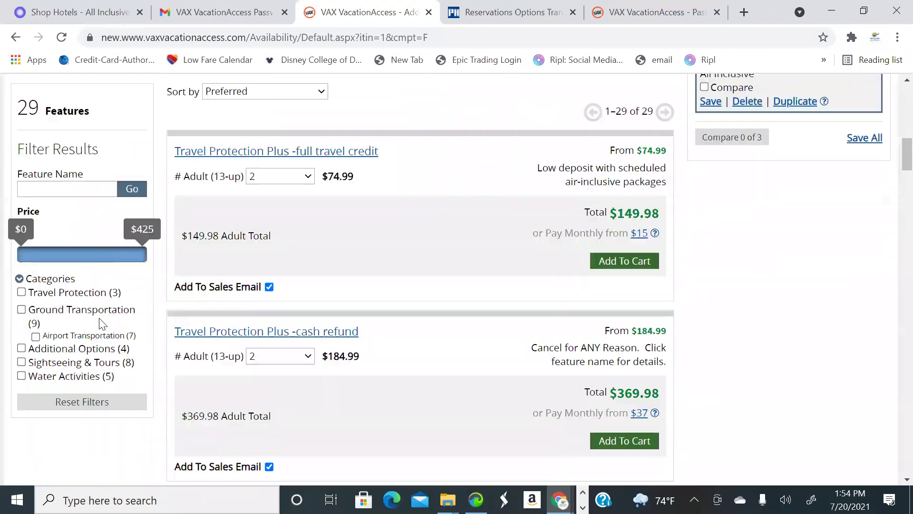
{"action": "scroll", "coordinate": [97, 352], "scroll_direction": "down", "scroll_amount": 20}
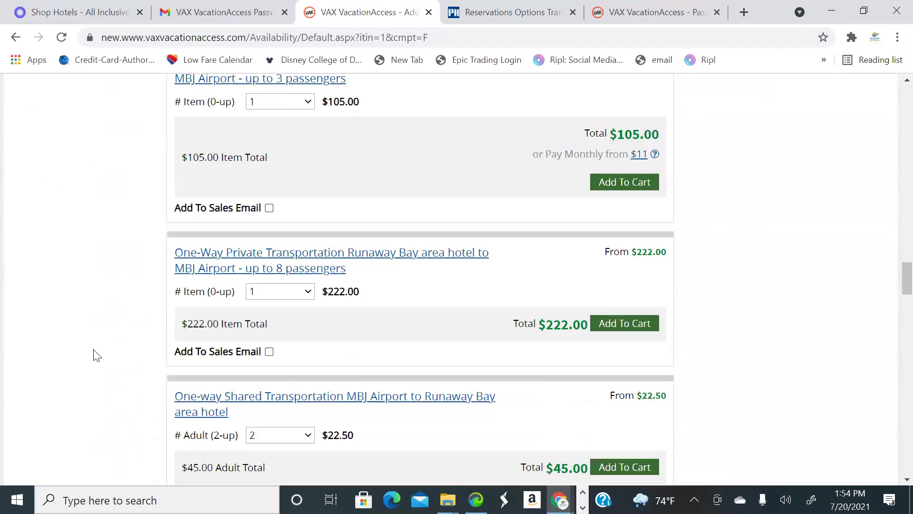
{"action": "scroll", "coordinate": [86, 314], "scroll_direction": "down", "scroll_amount": 6}
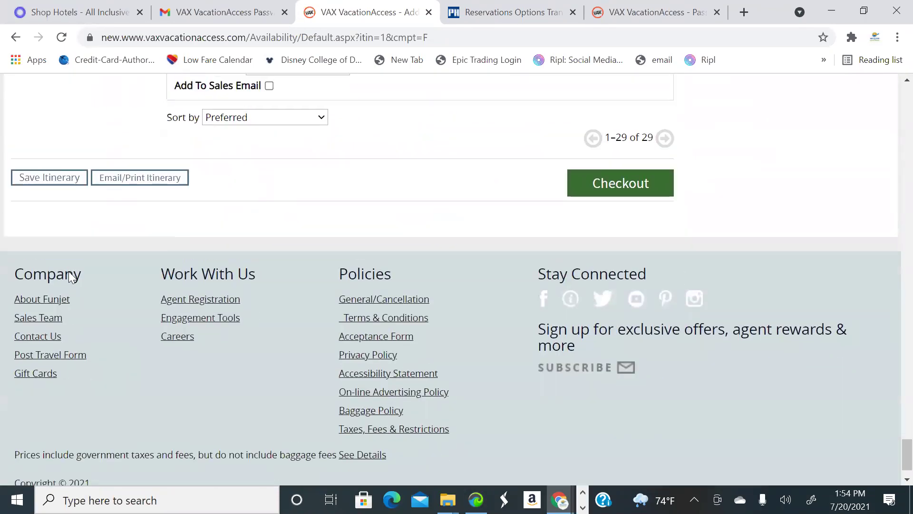
{"action": "scroll", "coordinate": [69, 272], "scroll_direction": "up", "scroll_amount": 1}
Save the itinerary under the name 'Montego Bay Escape'
{"action": "left_click", "coordinate": [64, 217]}
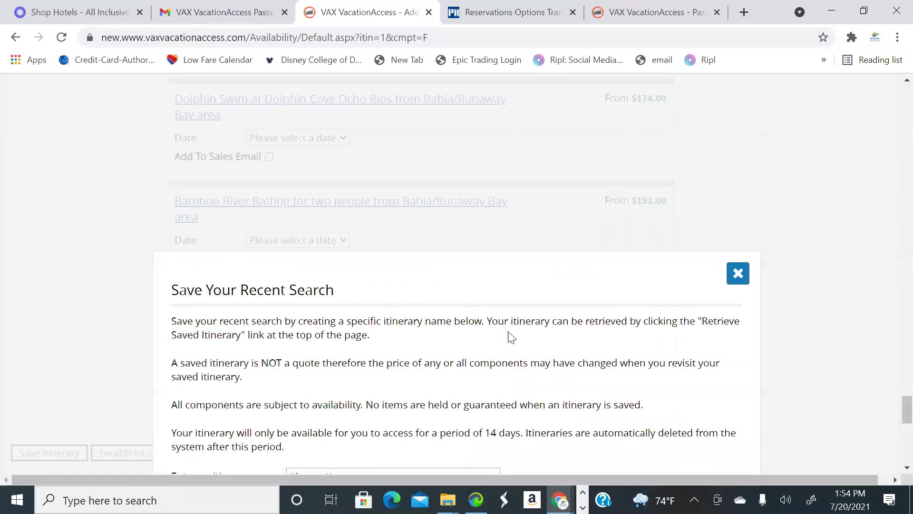
{"action": "scroll", "coordinate": [418, 133], "scroll_direction": "down", "scroll_amount": 6}
{"action": "left_click", "coordinate": [406, 120]}
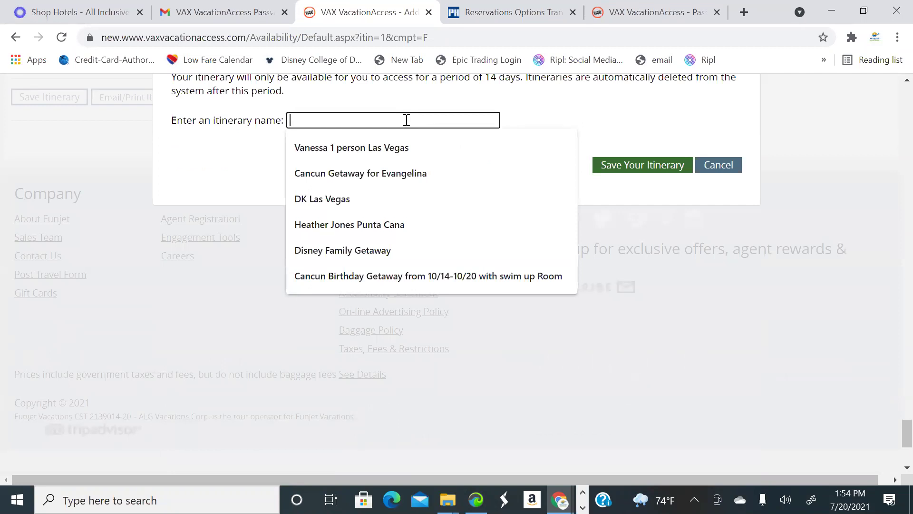
{"action": "type", "text": "Monteg"}
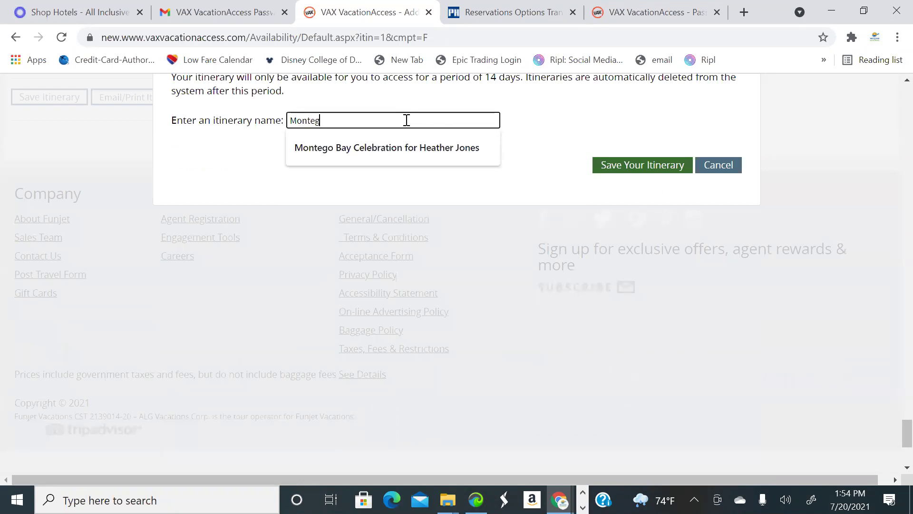
{"action": "type", "text": "o Bay Escape"}
{"action": "left_click", "coordinate": [626, 176]}
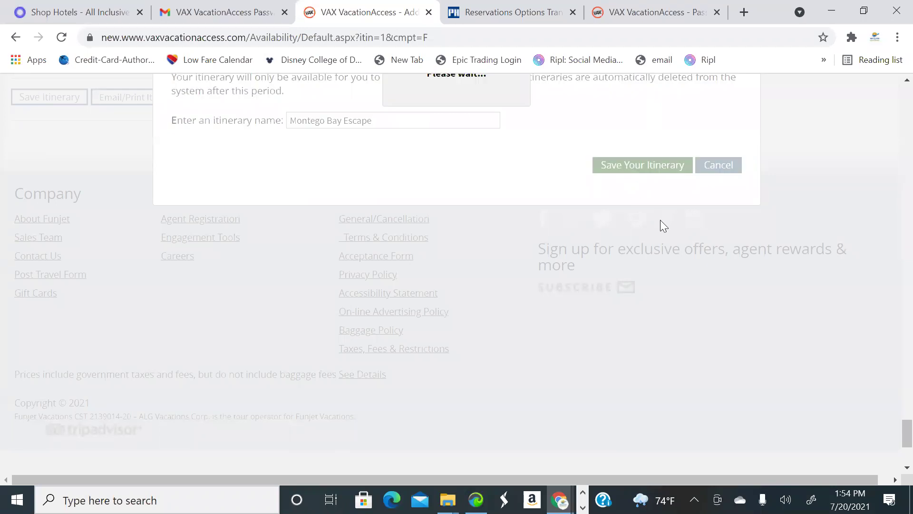
{"action": "left_click", "coordinate": [582, 118]}
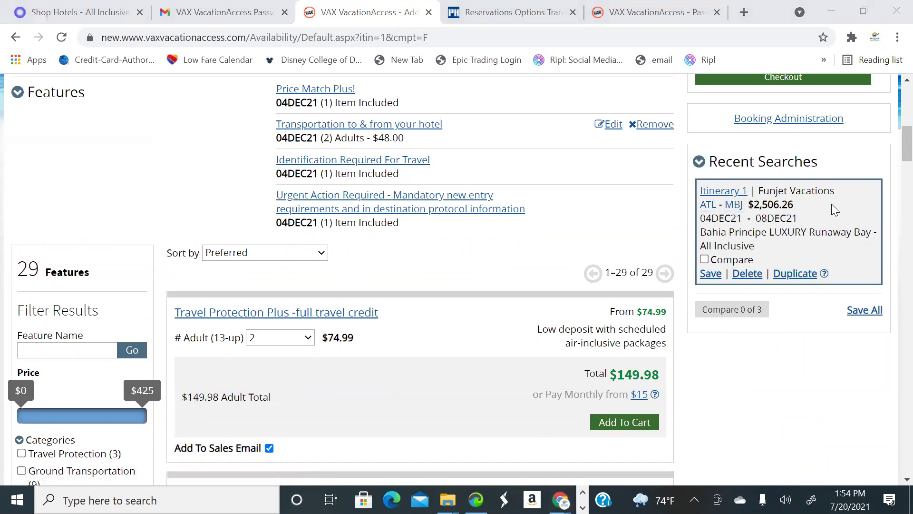
{"action": "scroll", "coordinate": [503, 220], "scroll_direction": "up", "scroll_amount": 7}
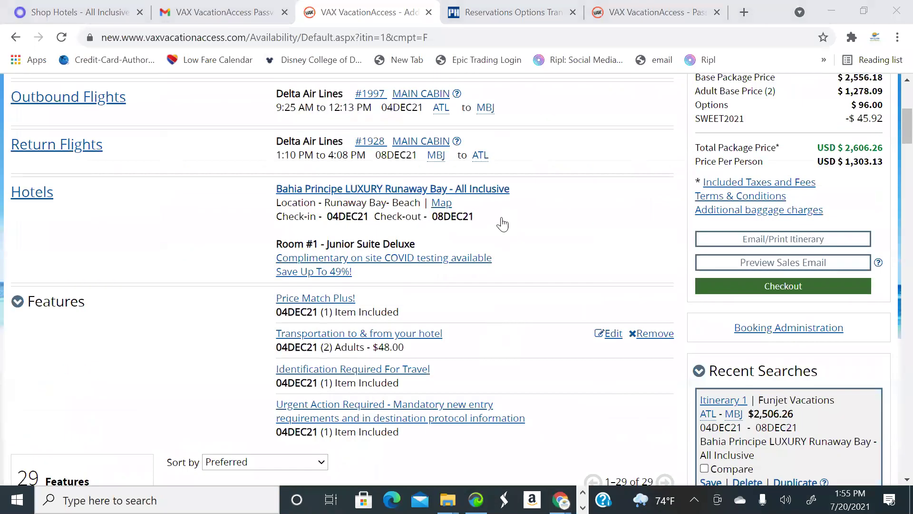
{"action": "scroll", "coordinate": [488, 221], "scroll_direction": "up", "scroll_amount": 3}
{"action": "mouse_move", "coordinate": [488, 220]}
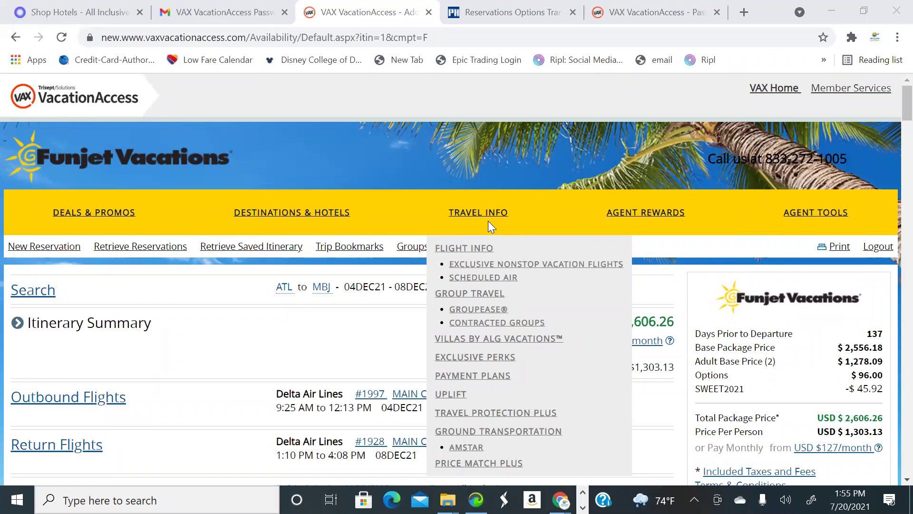
{"action": "mouse_move", "coordinate": [713, 215]}
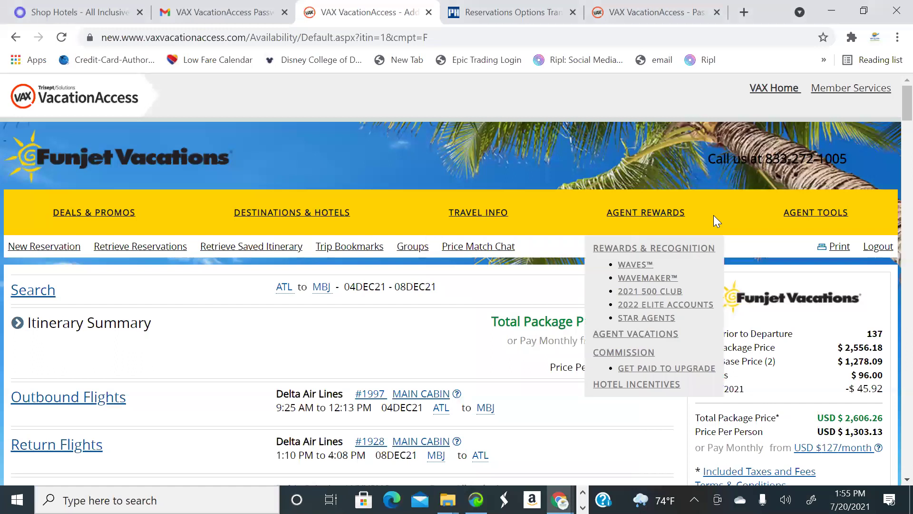
{"action": "scroll", "coordinate": [546, 309], "scroll_direction": "down", "scroll_amount": 7}
{"action": "scroll", "coordinate": [683, 309], "scroll_direction": "up", "scroll_amount": 1}
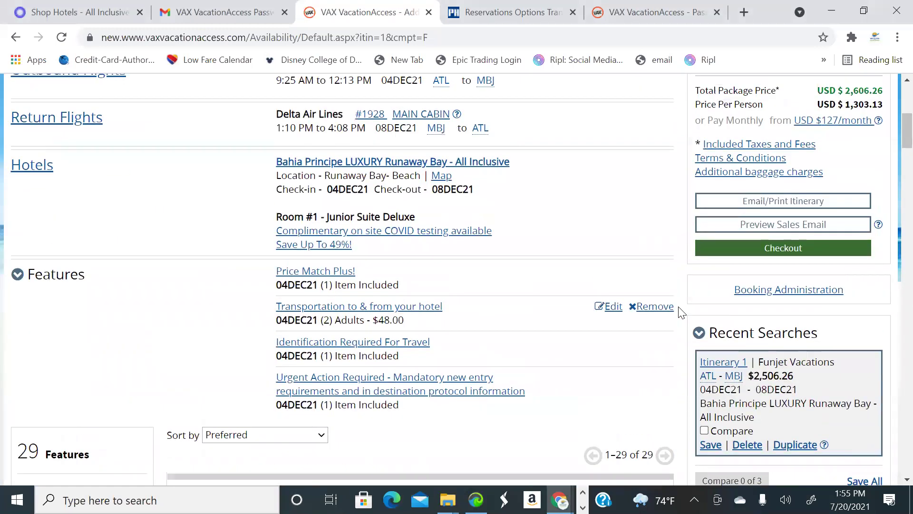
{"action": "scroll", "coordinate": [683, 312], "scroll_direction": "up", "scroll_amount": 4}
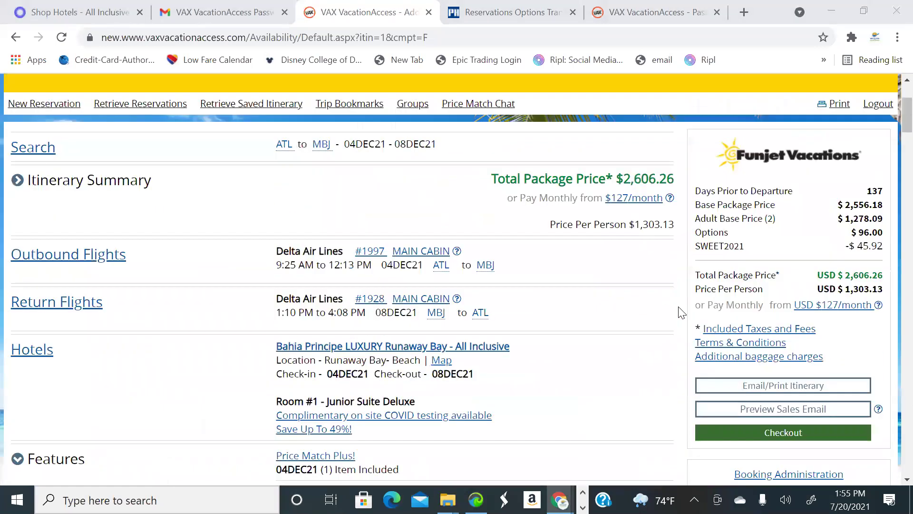
{"action": "scroll", "coordinate": [801, 286], "scroll_direction": "down", "scroll_amount": 7}
{"action": "scroll", "coordinate": [850, 358], "scroll_direction": "up", "scroll_amount": 6}
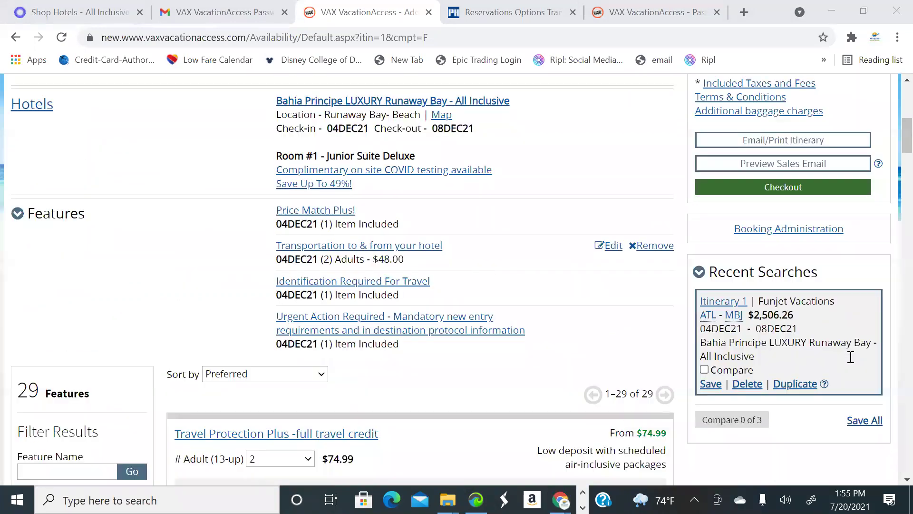
{"action": "scroll", "coordinate": [851, 357], "scroll_direction": "up", "scroll_amount": 3}
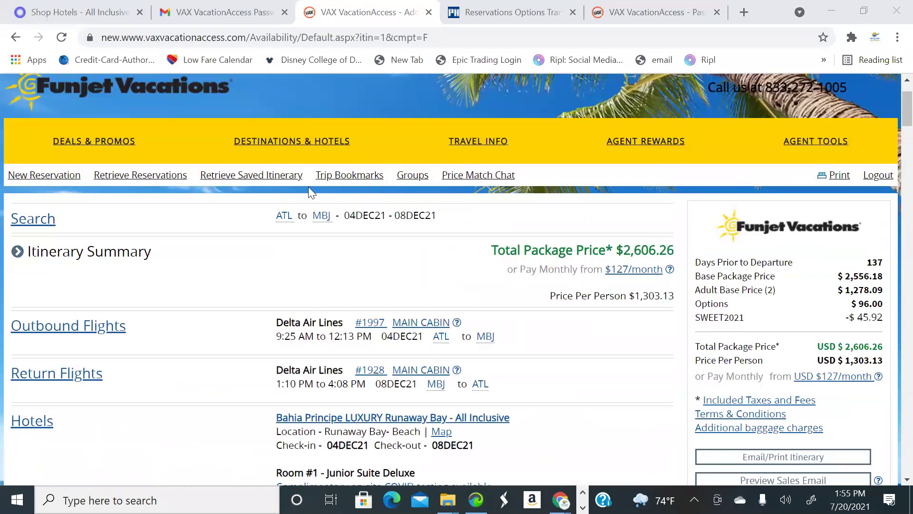
{"action": "scroll", "coordinate": [527, 252], "scroll_direction": "down", "scroll_amount": 3}
{"action": "scroll", "coordinate": [527, 252], "scroll_direction": "up", "scroll_amount": 5}
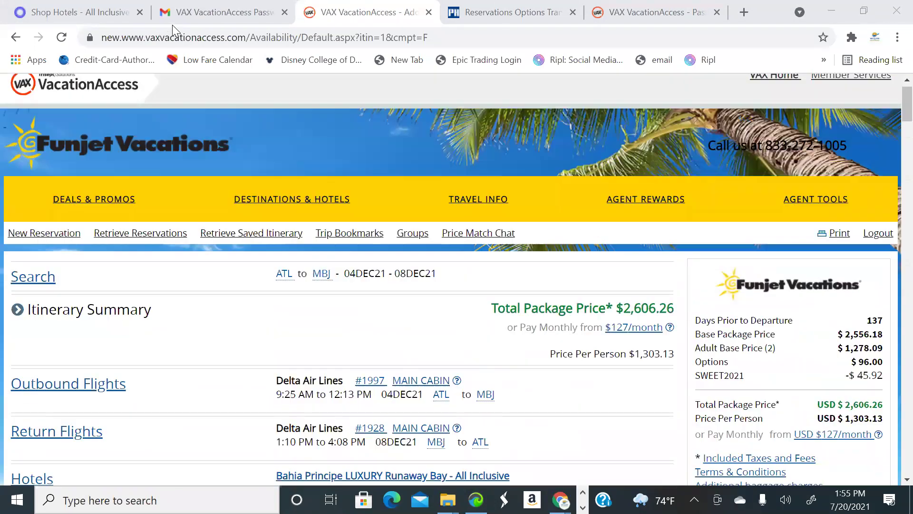
Reload Gmail's Updates category and open the 'Vacation Options – Montego Bay Escape' email
{"action": "left_click", "coordinate": [184, 19]}
{"action": "left_click", "coordinate": [61, 192]}
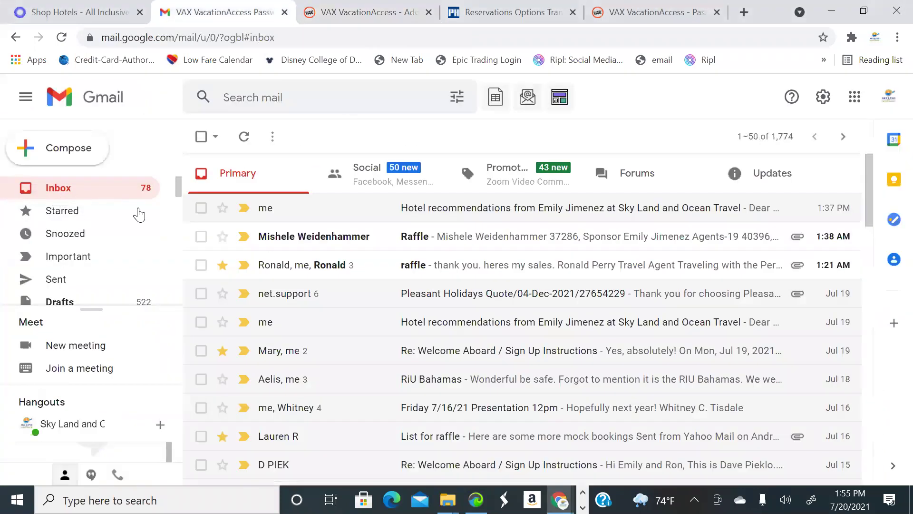
{"action": "left_click", "coordinate": [765, 173]}
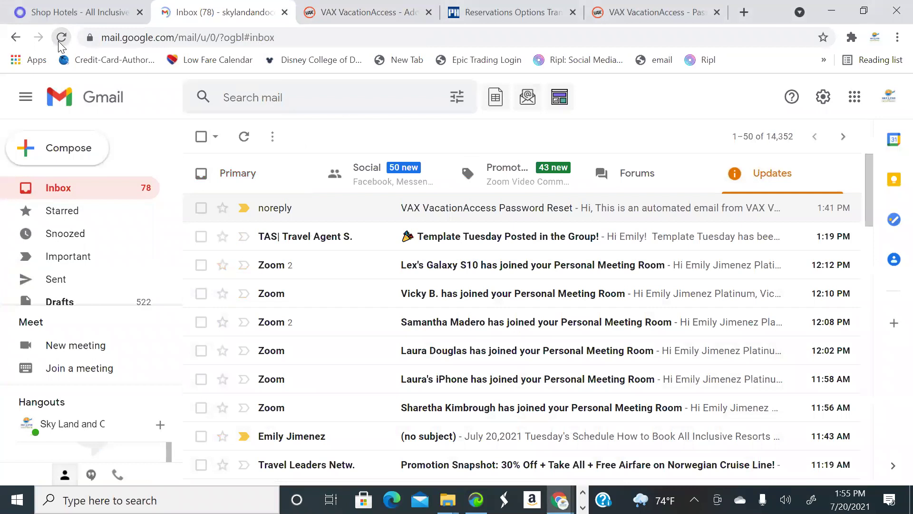
{"action": "left_click", "coordinate": [61, 37]}
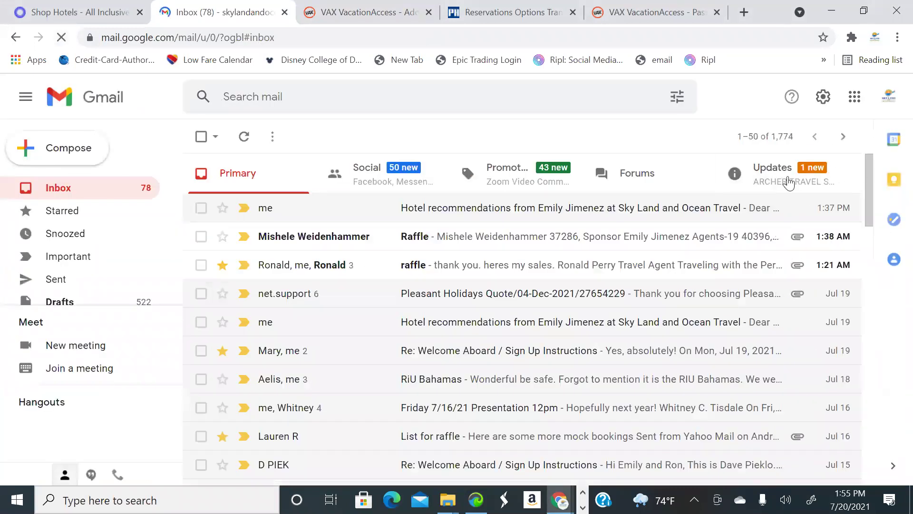
{"action": "left_click", "coordinate": [714, 181]}
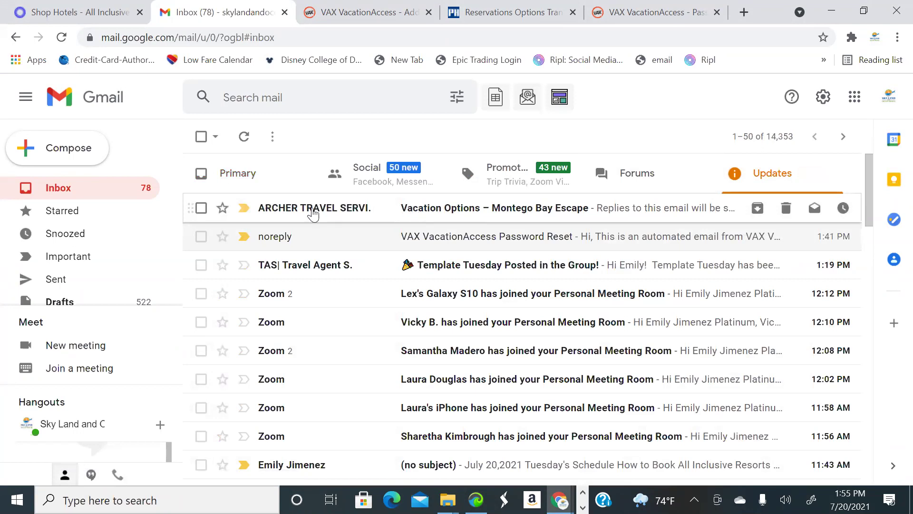
{"action": "left_click", "coordinate": [438, 211]}
{"action": "scroll", "coordinate": [489, 247], "scroll_direction": "down", "scroll_amount": 5}
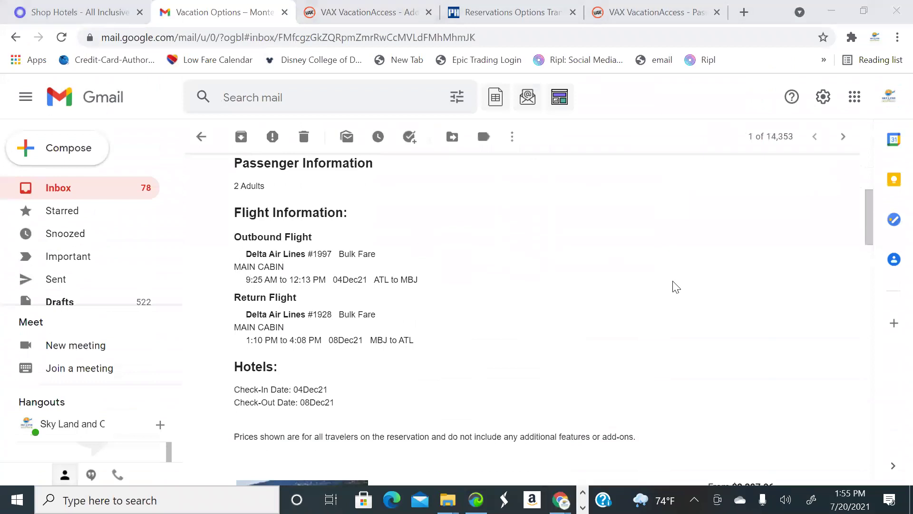
{"action": "scroll", "coordinate": [573, 300], "scroll_direction": "down", "scroll_amount": 15}
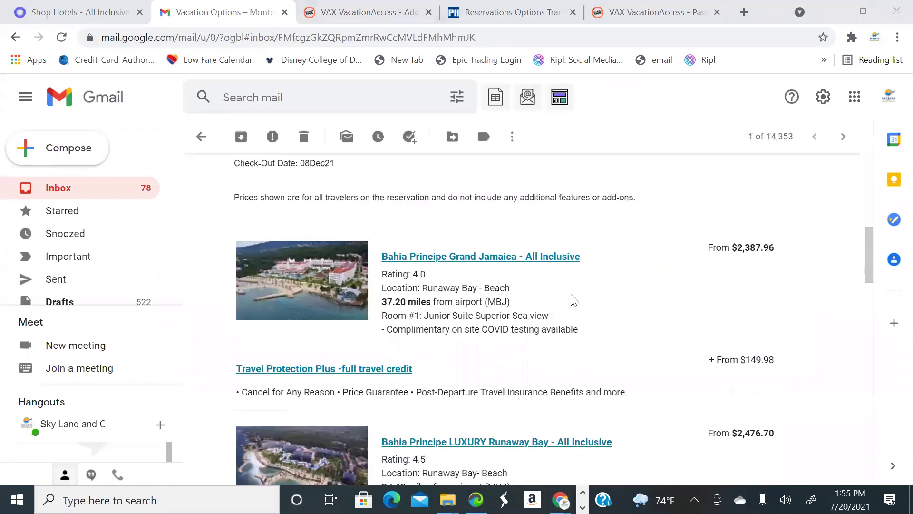
{"action": "scroll", "coordinate": [577, 302], "scroll_direction": "down", "scroll_amount": 15}
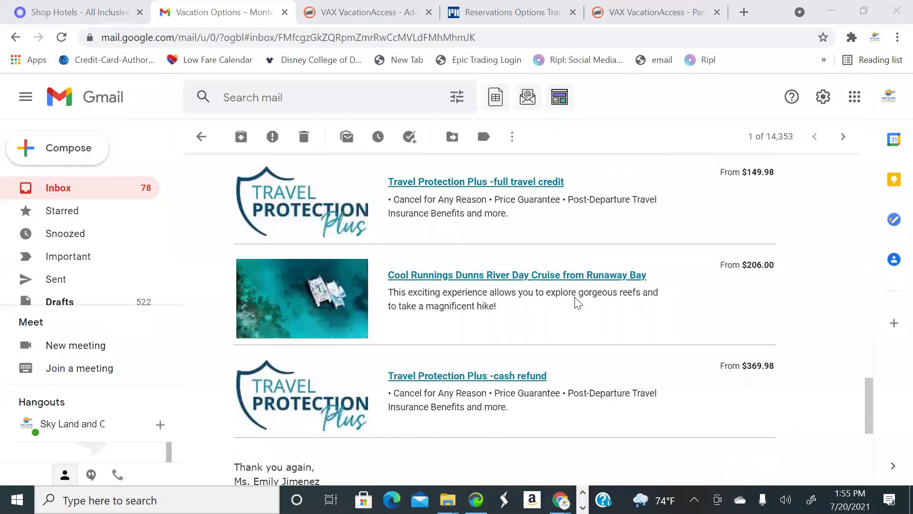
{"action": "scroll", "coordinate": [490, 318], "scroll_direction": "up", "scroll_amount": 2}
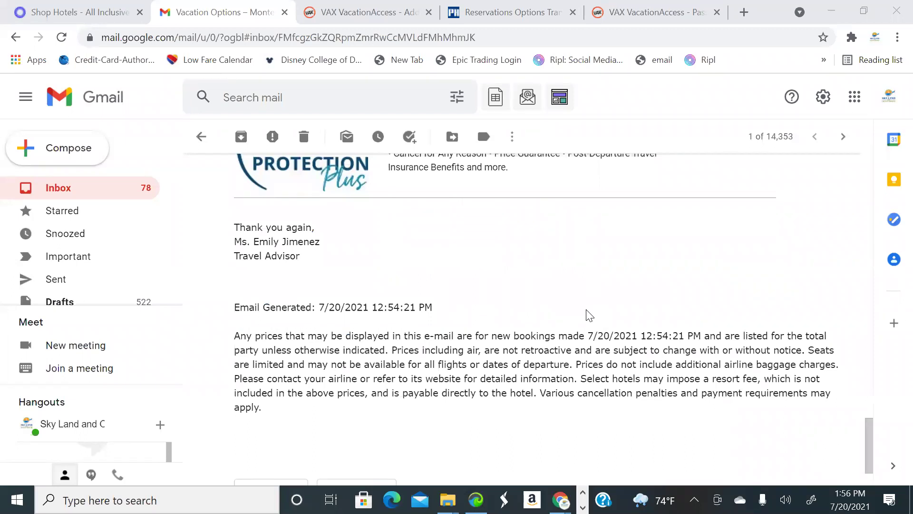
{"action": "scroll", "coordinate": [447, 289], "scroll_direction": "up", "scroll_amount": 15}
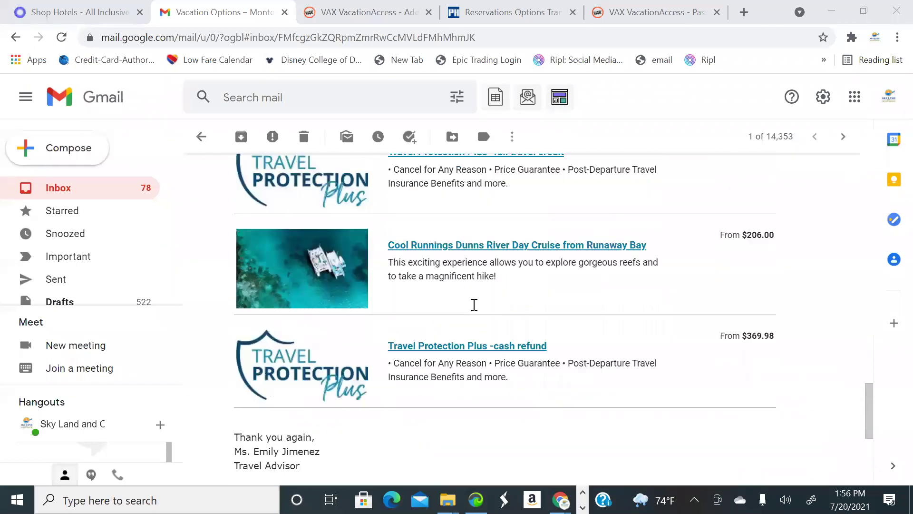
{"action": "scroll", "coordinate": [407, 274], "scroll_direction": "up", "scroll_amount": 9}
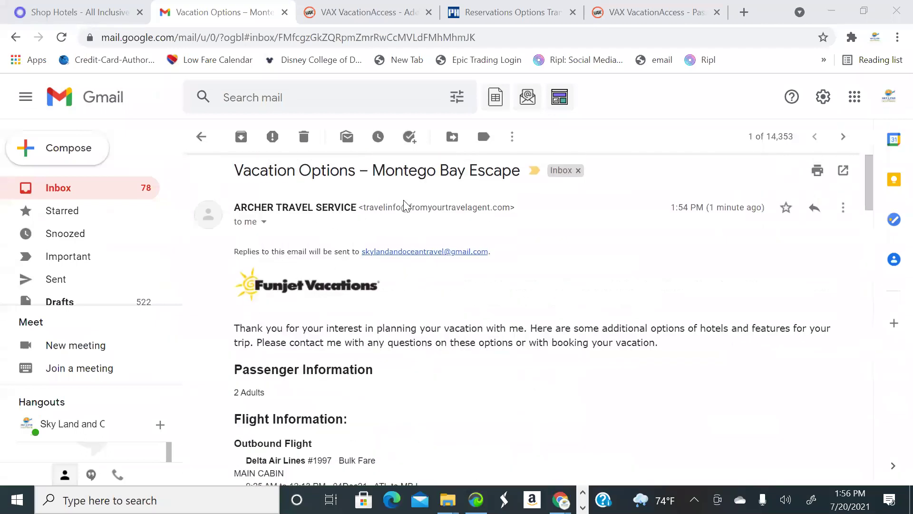
{"action": "scroll", "coordinate": [434, 336], "scroll_direction": "down", "scroll_amount": 10}
{"action": "scroll", "coordinate": [508, 418], "scroll_direction": "down", "scroll_amount": 15}
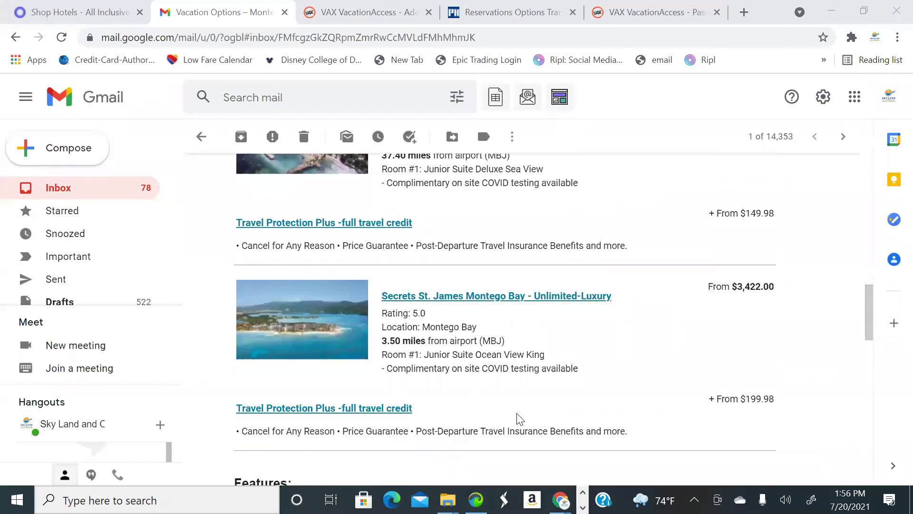
{"action": "scroll", "coordinate": [500, 405], "scroll_direction": "down", "scroll_amount": 5}
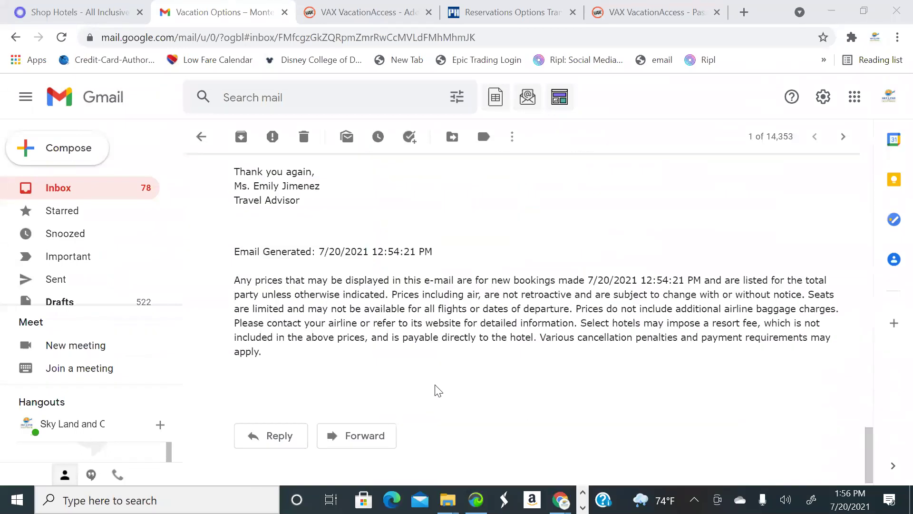
Forward the Montego Bay Escape email with the client's address as recipient
{"action": "left_click", "coordinate": [374, 428]}
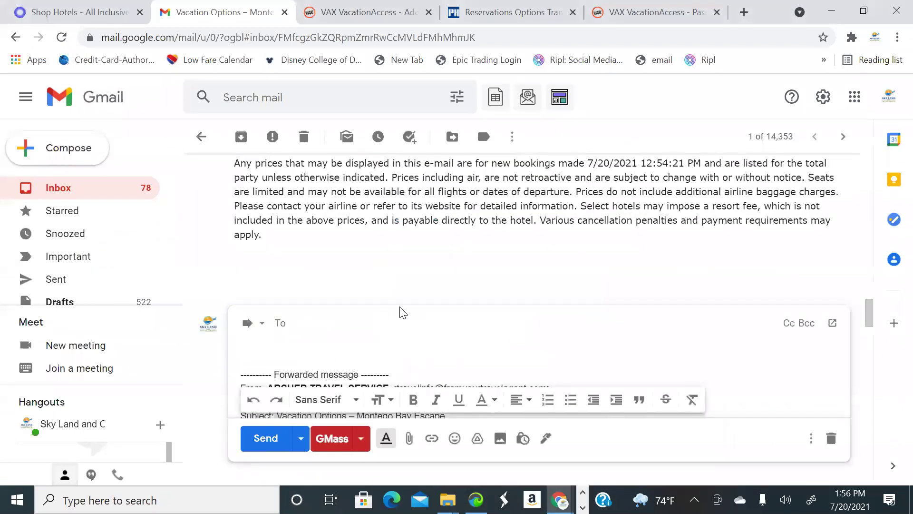
{"action": "type", "text": "ejie"}
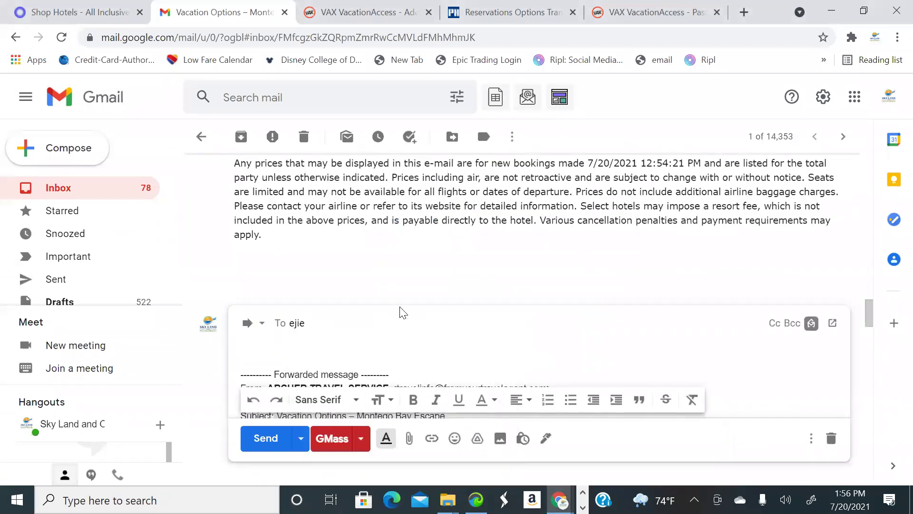
{"action": "key", "text": "BackSpace"}
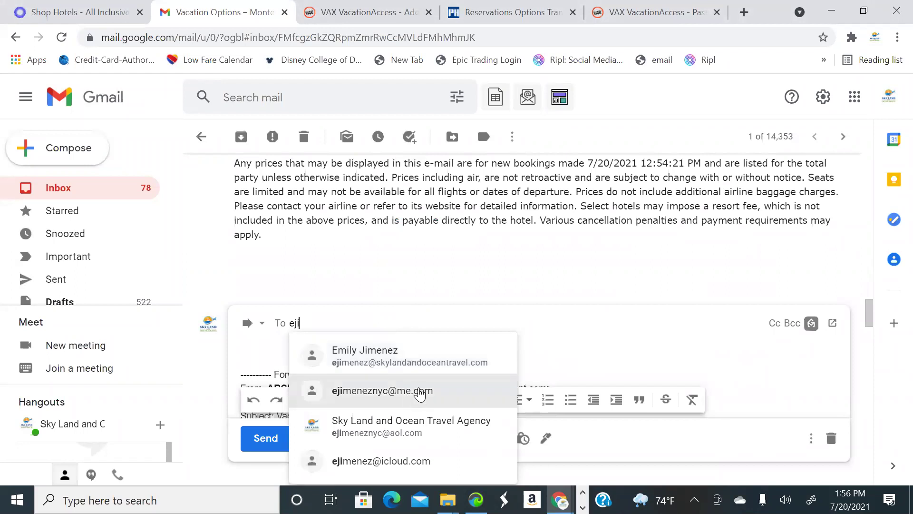
{"action": "left_click", "coordinate": [420, 394]}
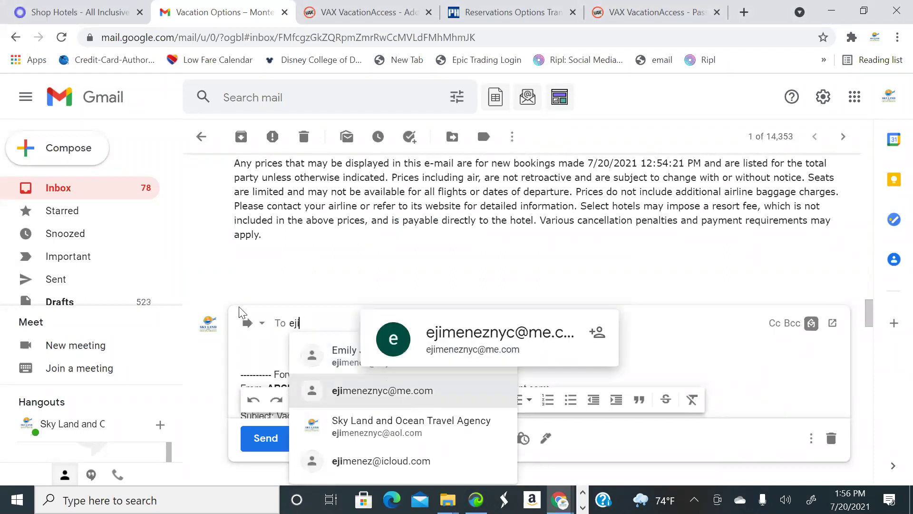
Delete the forwarded-message header block and blank lines from the draft
{"action": "scroll", "coordinate": [247, 295], "scroll_direction": "down", "scroll_amount": 3}
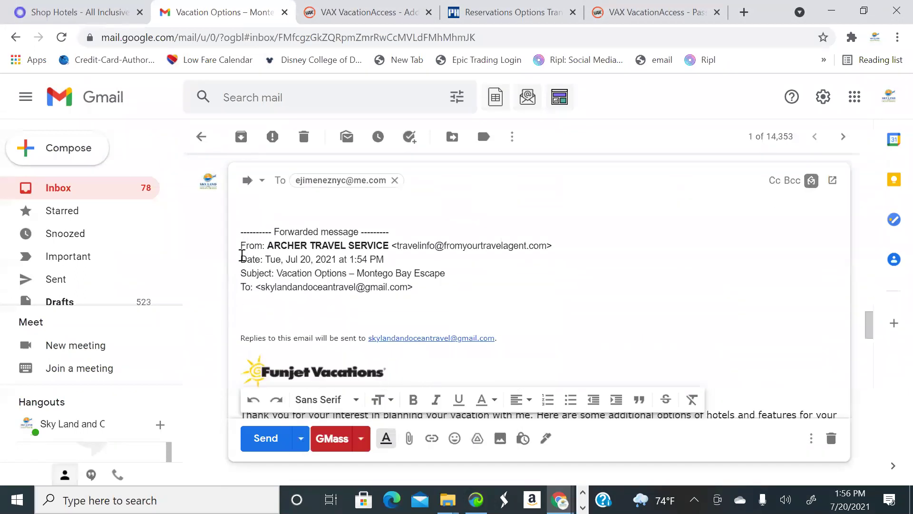
{"action": "left_click_drag", "start_coordinate": [240, 233], "coordinate": [469, 292]}
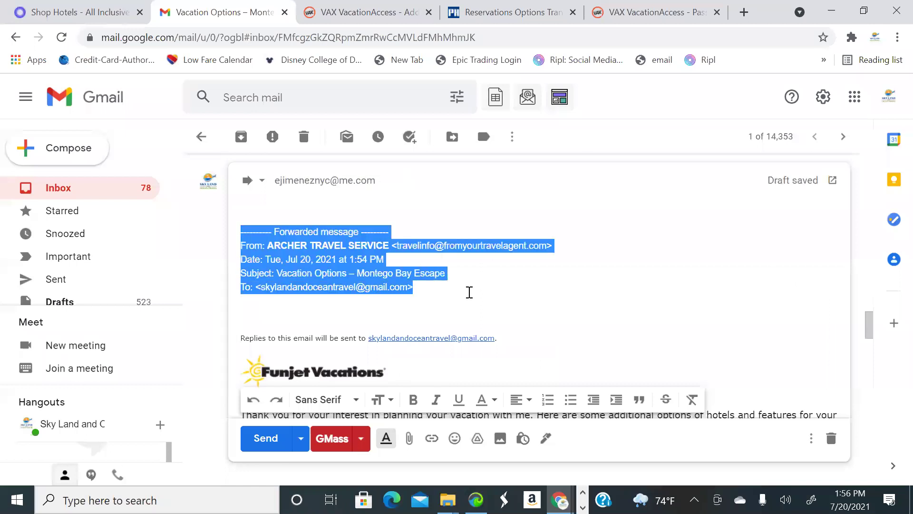
{"action": "key", "text": "BackSpace"}
{"action": "key", "text": "BackSpace"}
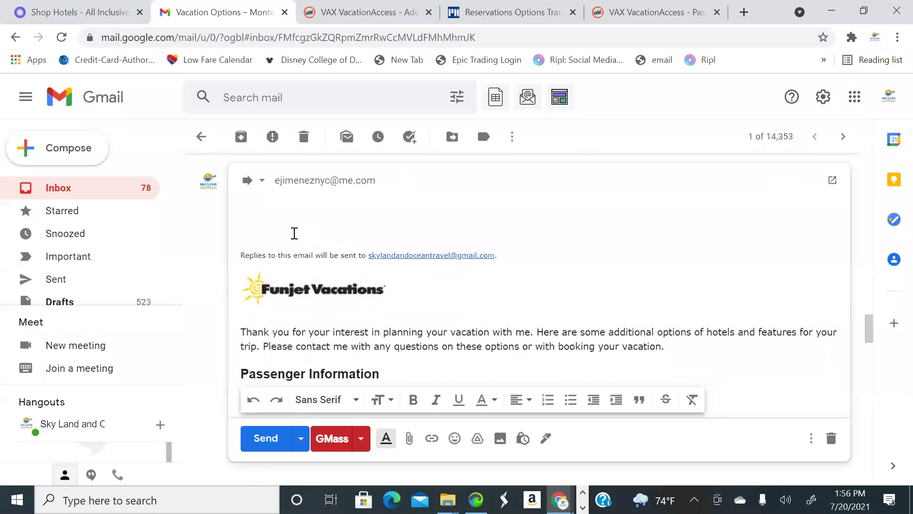
{"action": "key", "text": "BackSpace"}
{"action": "key", "text": "BackSpace"}
Remove the Funjet Vacations logo from the forwarded message
{"action": "scroll", "coordinate": [420, 278], "scroll_direction": "up", "scroll_amount": 2}
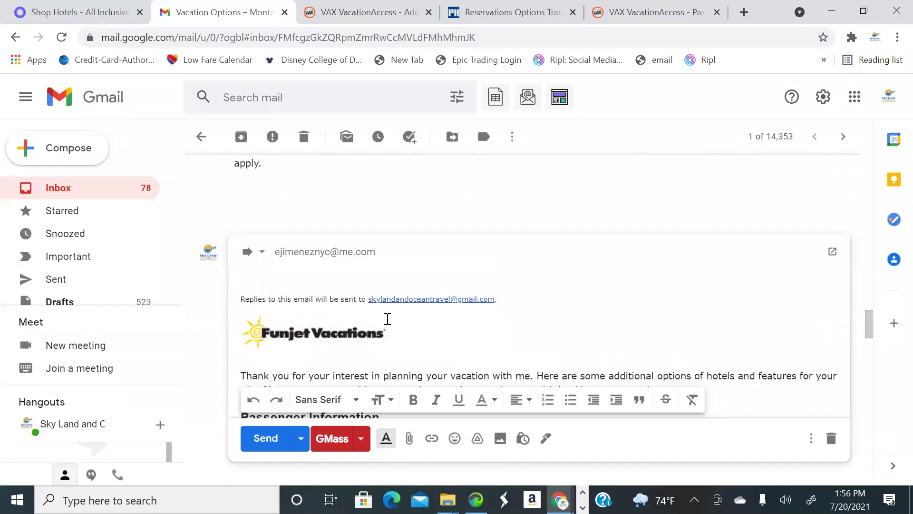
{"action": "left_click", "coordinate": [384, 337]}
{"action": "left_click", "coordinate": [384, 336]}
{"action": "left_click", "coordinate": [385, 334]}
{"action": "key", "text": "BackSpace"}
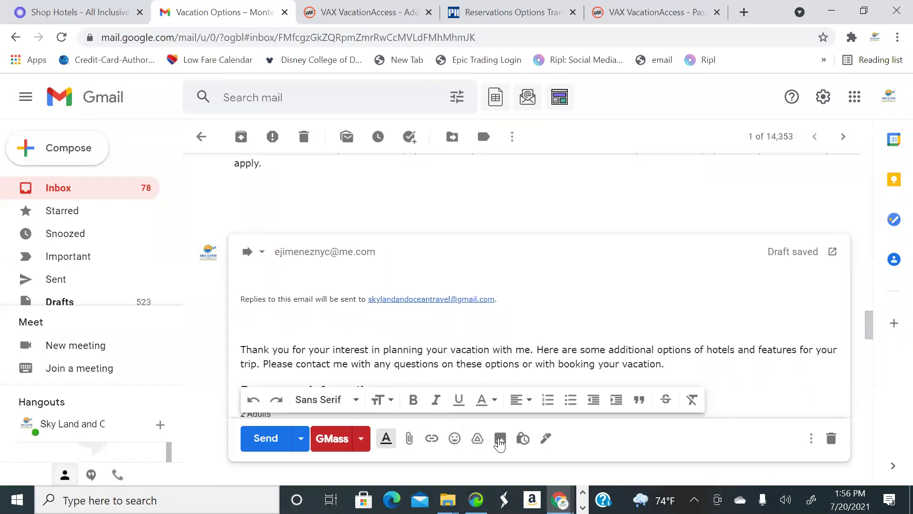
Insert the Sky Land and Ocean Travel logo and resize it to Small
{"action": "left_click", "coordinate": [500, 439]}
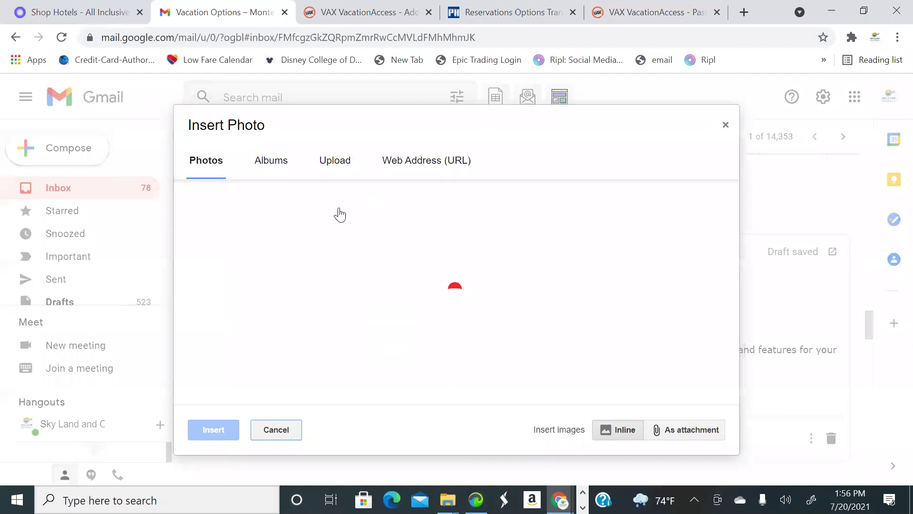
{"action": "left_click", "coordinate": [473, 235]}
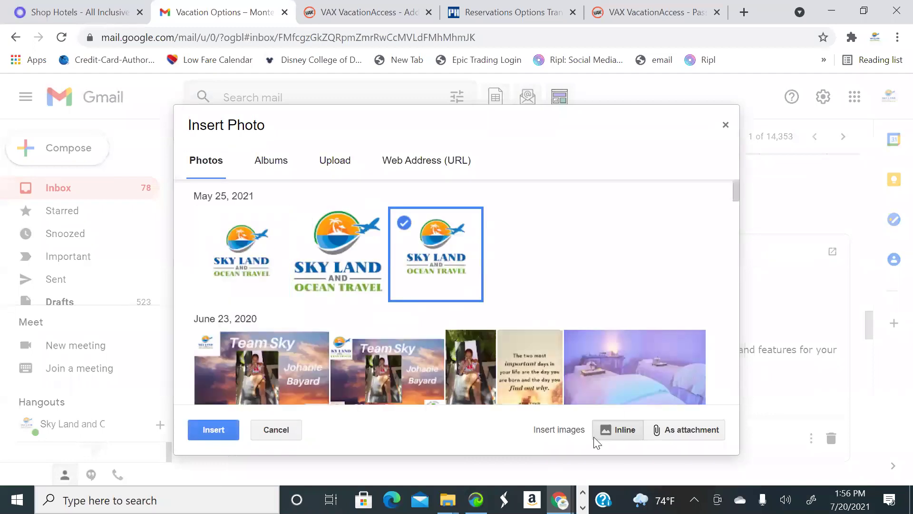
{"action": "left_click", "coordinate": [226, 431]}
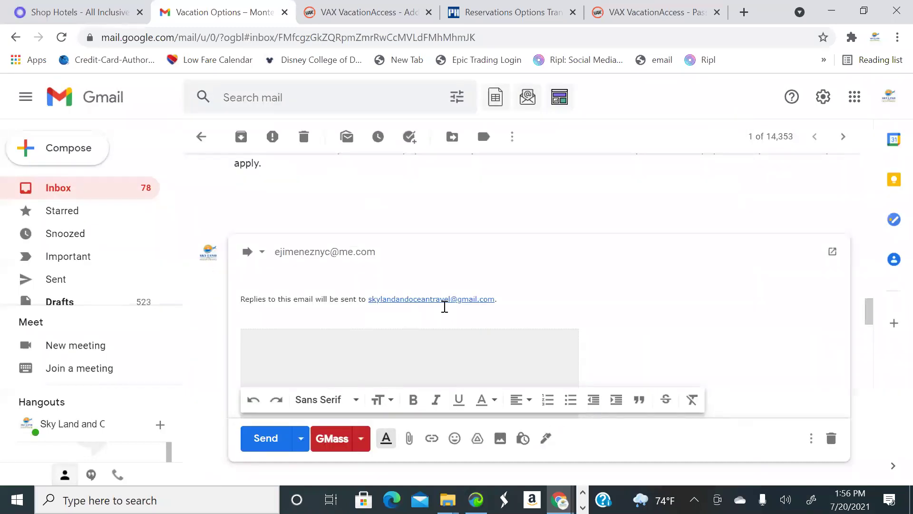
{"action": "left_click", "coordinate": [426, 268]}
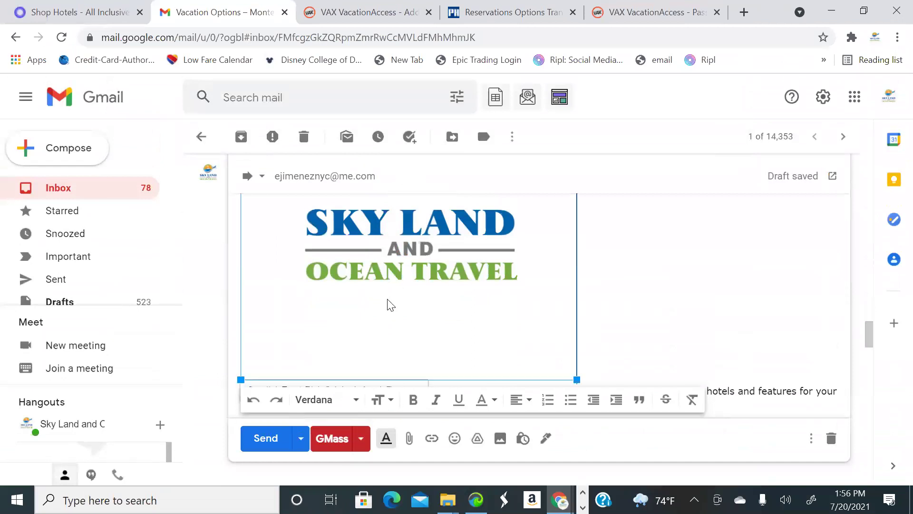
{"action": "scroll", "coordinate": [324, 309], "scroll_direction": "down", "scroll_amount": 2}
{"action": "left_click", "coordinate": [259, 319]}
Send the forward to the client
{"action": "scroll", "coordinate": [430, 313], "scroll_direction": "up", "scroll_amount": 3}
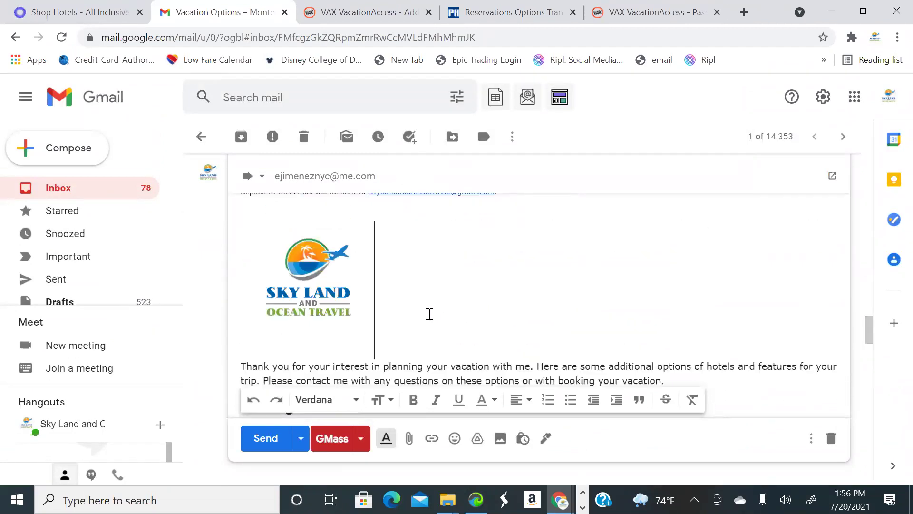
{"action": "scroll", "coordinate": [423, 290], "scroll_direction": "down", "scroll_amount": 10}
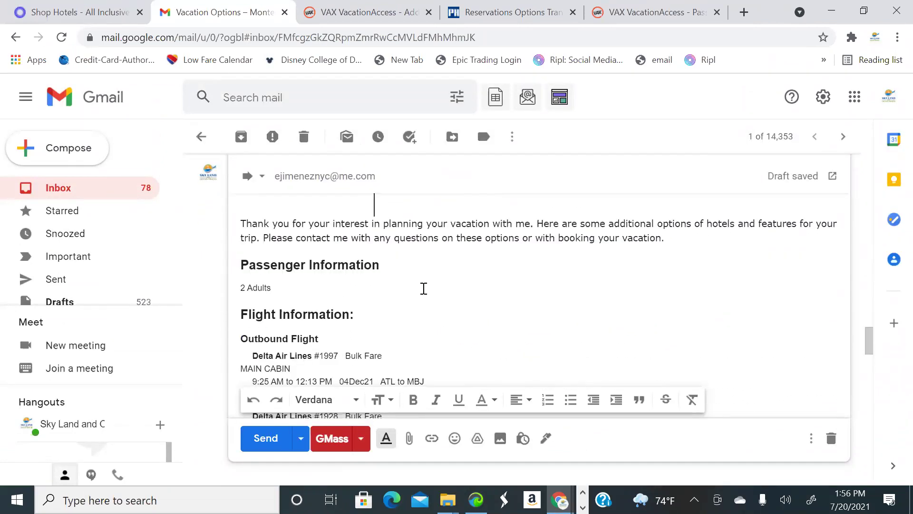
{"action": "scroll", "coordinate": [412, 291], "scroll_direction": "down", "scroll_amount": 15}
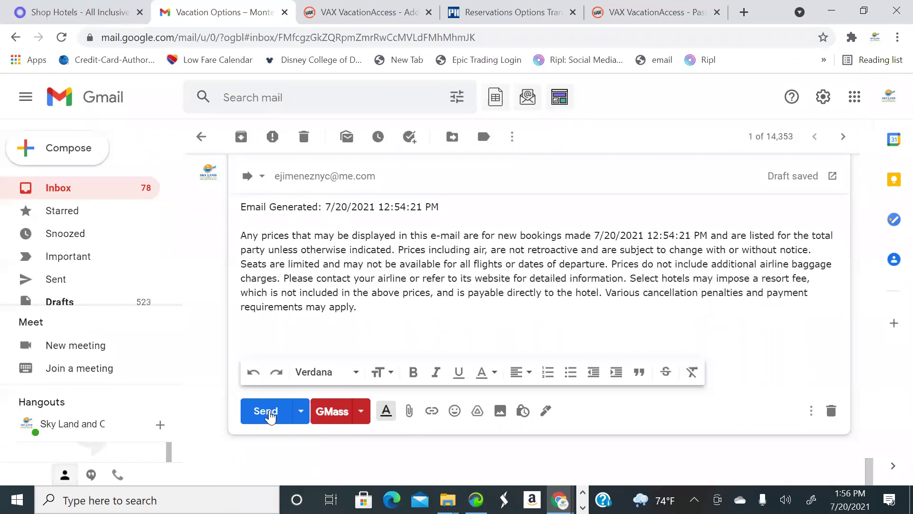
{"action": "left_click", "coordinate": [265, 412]}
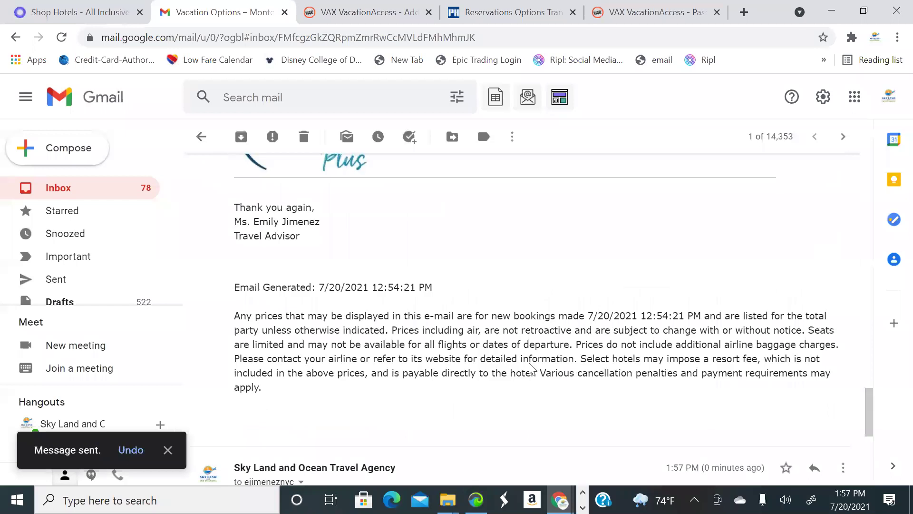
{"action": "scroll", "coordinate": [673, 368], "scroll_direction": "down", "scroll_amount": 10}
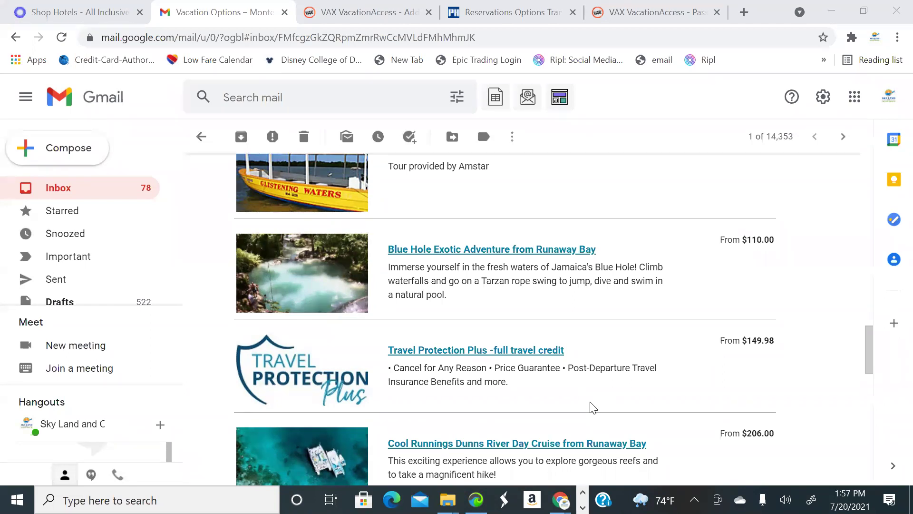
{"action": "scroll", "coordinate": [571, 381], "scroll_direction": "up", "scroll_amount": 10}
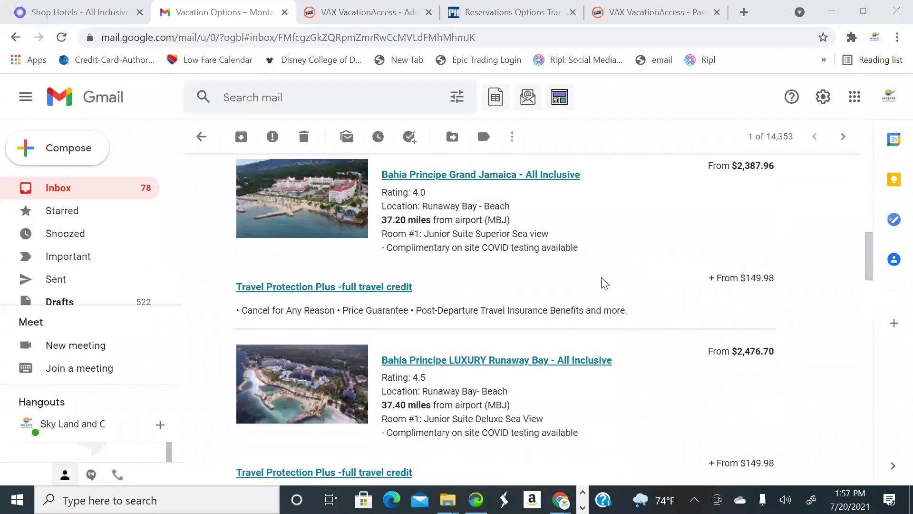
{"action": "scroll", "coordinate": [604, 281], "scroll_direction": "up", "scroll_amount": 10}
{"action": "scroll", "coordinate": [556, 273], "scroll_direction": "down", "scroll_amount": 3}
{"action": "scroll", "coordinate": [314, 204], "scroll_direction": "up", "scroll_amount": 2}
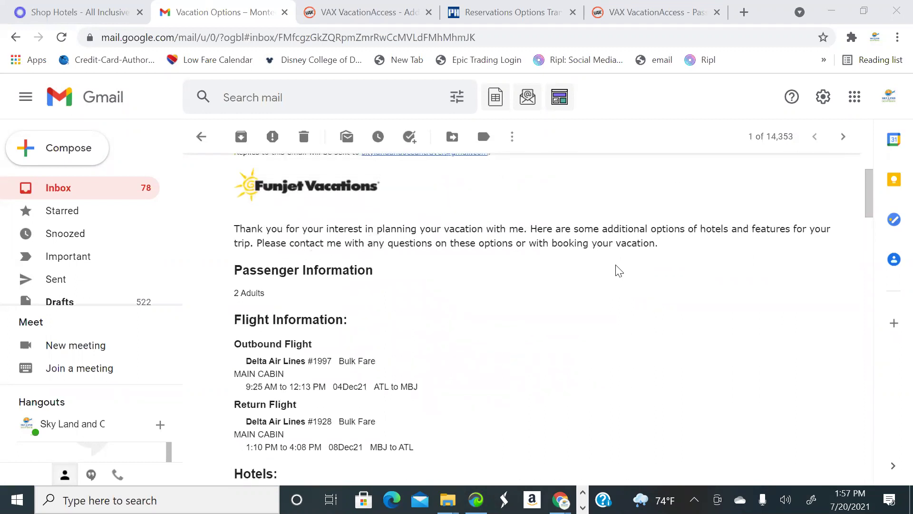
{"action": "scroll", "coordinate": [620, 280], "scroll_direction": "down", "scroll_amount": 15}
{"action": "scroll", "coordinate": [619, 283], "scroll_direction": "down", "scroll_amount": 10}
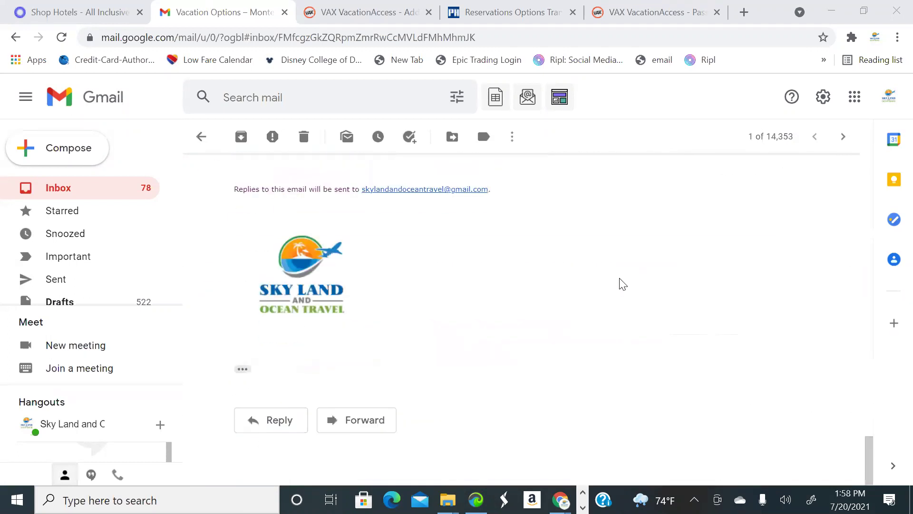
{"action": "scroll", "coordinate": [620, 282], "scroll_direction": "up", "scroll_amount": 5}
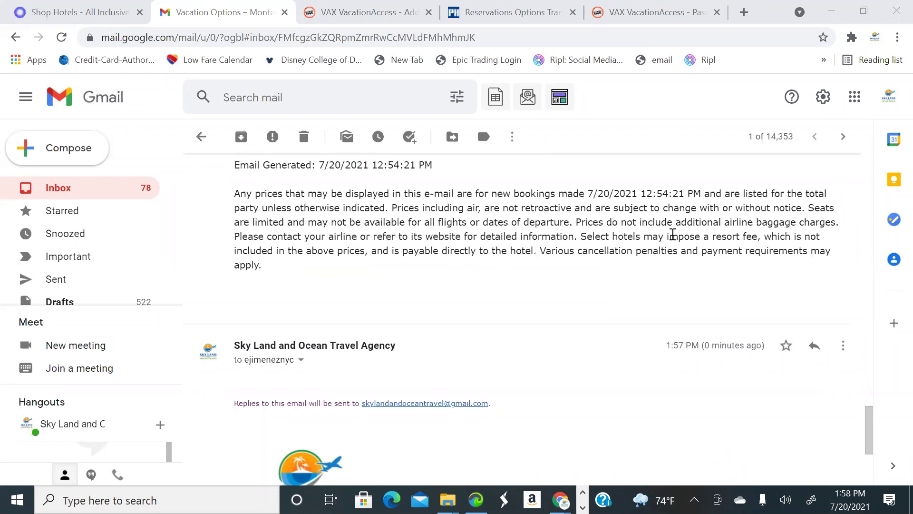
{"action": "scroll", "coordinate": [747, 273], "scroll_direction": "down", "scroll_amount": 1}
{"action": "scroll", "coordinate": [704, 249], "scroll_direction": "up", "scroll_amount": 1}
{"action": "scroll", "coordinate": [537, 310], "scroll_direction": "up", "scroll_amount": 12}
{"action": "scroll", "coordinate": [659, 323], "scroll_direction": "up", "scroll_amount": 15}
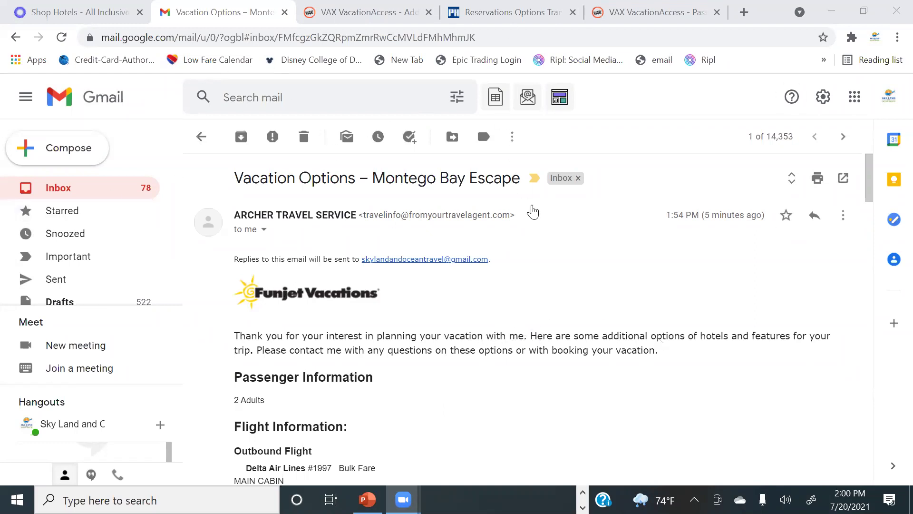
{"action": "scroll", "coordinate": [613, 247], "scroll_direction": "down", "scroll_amount": 2}
{"action": "scroll", "coordinate": [613, 247], "scroll_direction": "up", "scroll_amount": 2}
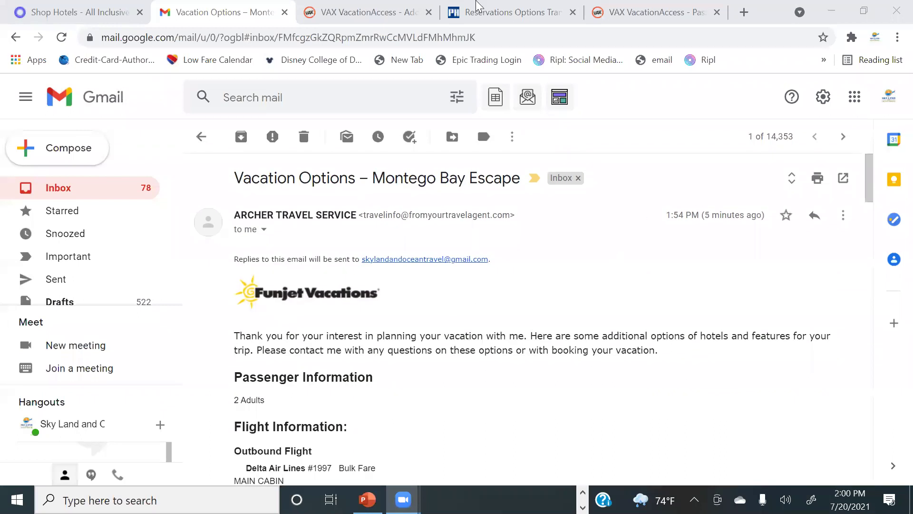